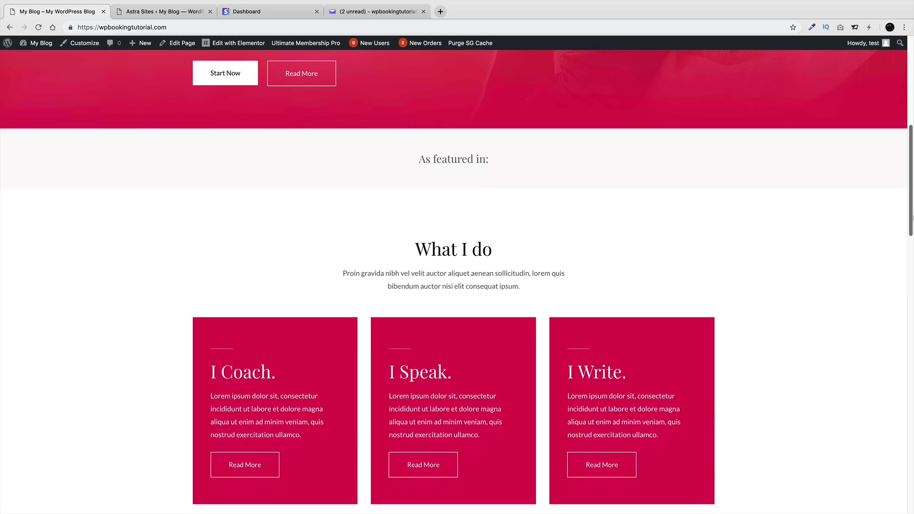
# Scroll the site homepage, browse the starter site templates tab, then return to the homepage.
pyautogui.scroll(-2, 457, 276)
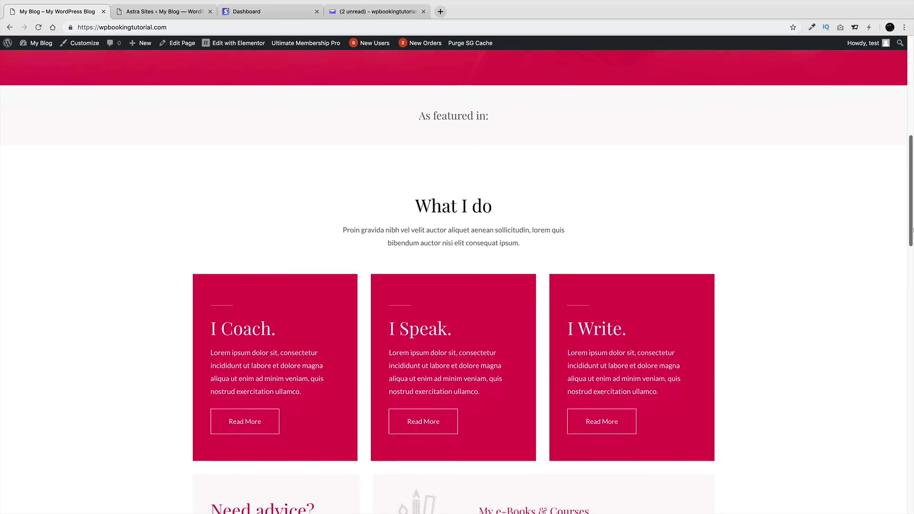
pyautogui.scroll(-2, 456, 276)
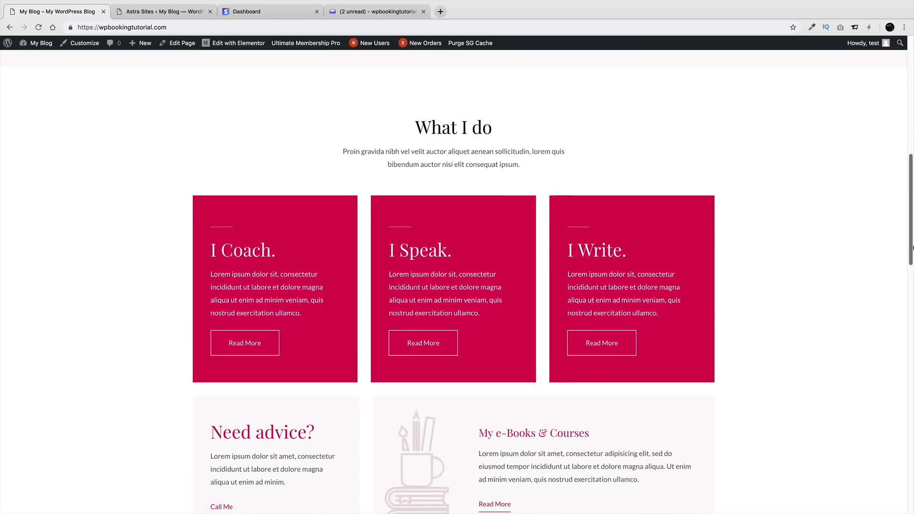
pyautogui.moveTo(911, 254); pyautogui.dragTo(902, 109)
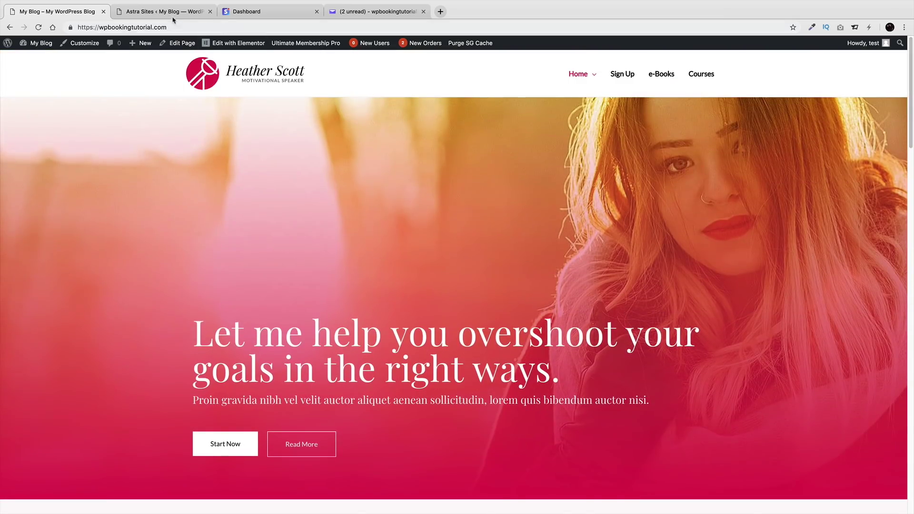
pyautogui.click(174, 19)
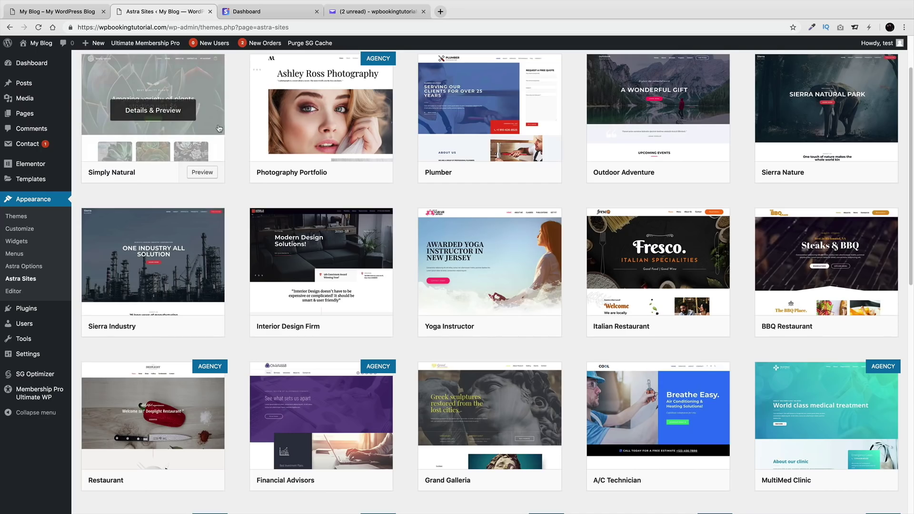
pyautogui.scroll(-5, 247, 148)
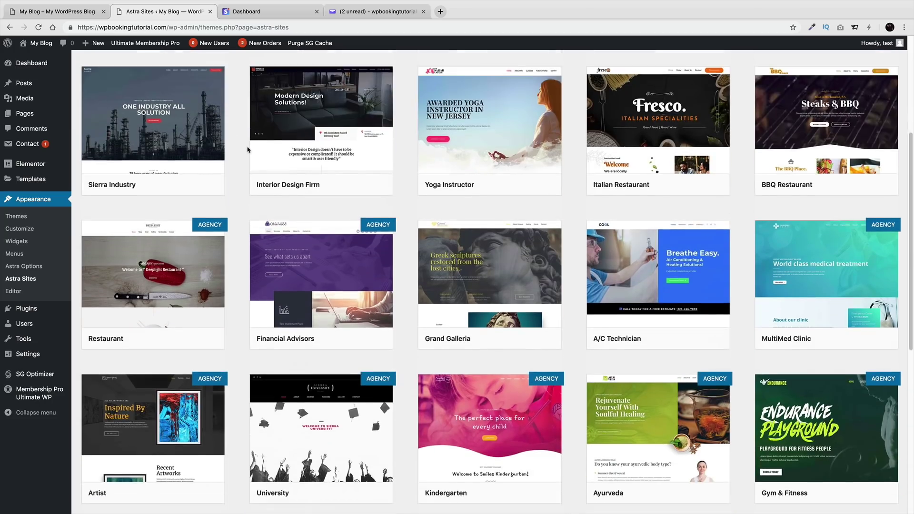
pyautogui.scroll(-5, 247, 149)
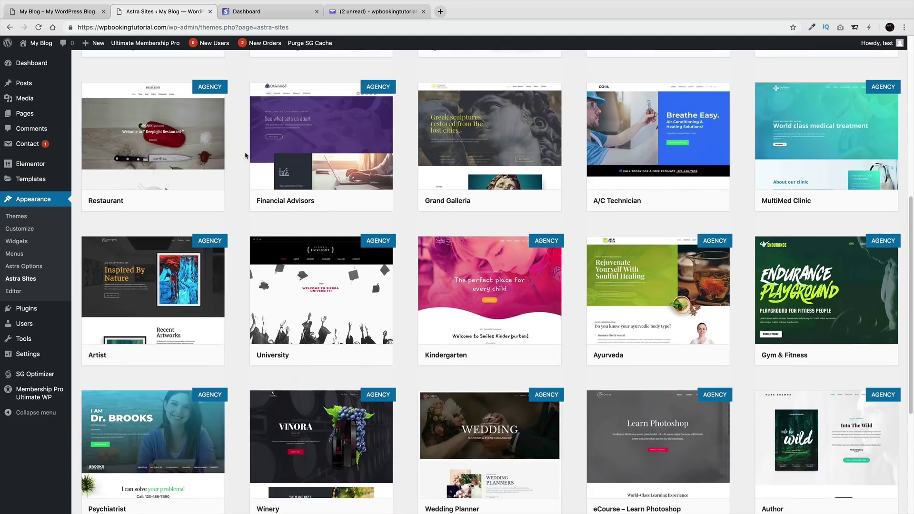
pyautogui.scroll(10, 248, 157)
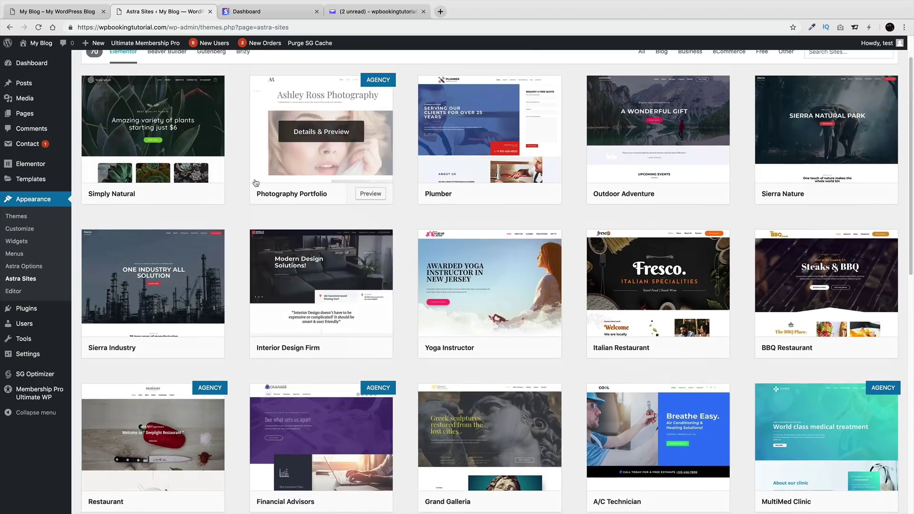
pyautogui.click(62, 11)
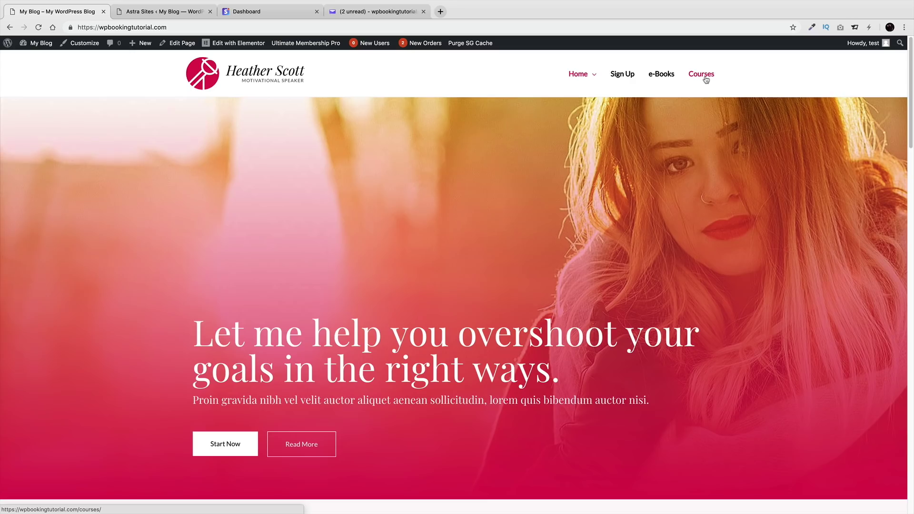
# Go to the Courses page and scroll through its My courses section of three videos.
pyautogui.click(706, 76)
pyautogui.scroll(-1, 574, 192)
pyautogui.scroll(-1, 574, 192)
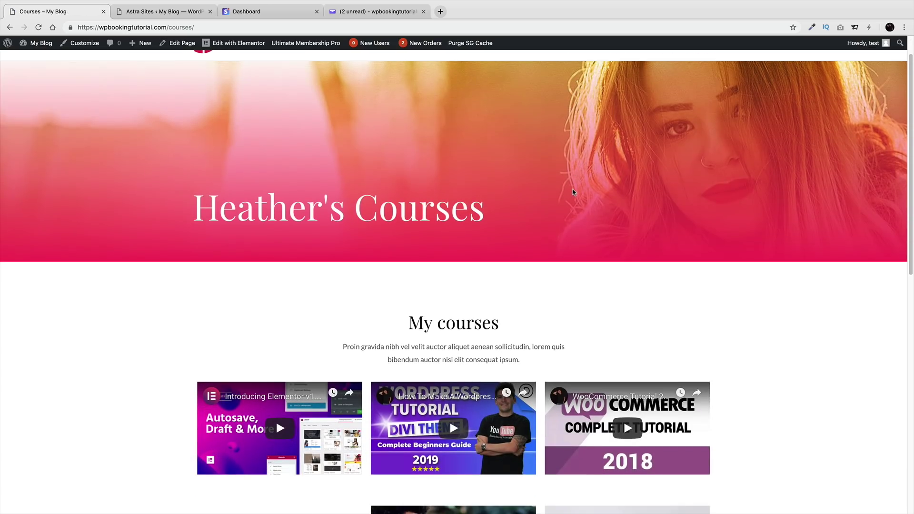
pyautogui.scroll(-1, 574, 191)
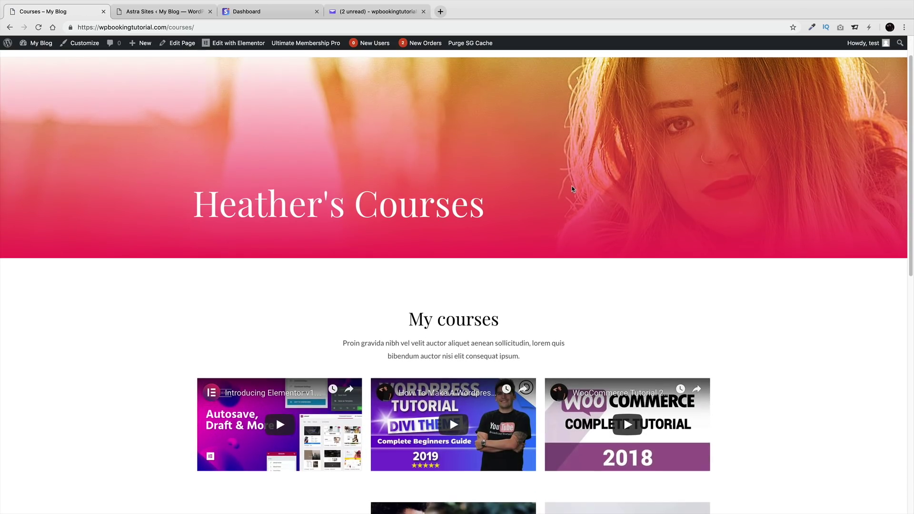
pyautogui.scroll(-1, 572, 189)
pyautogui.scroll(-3, 440, 192)
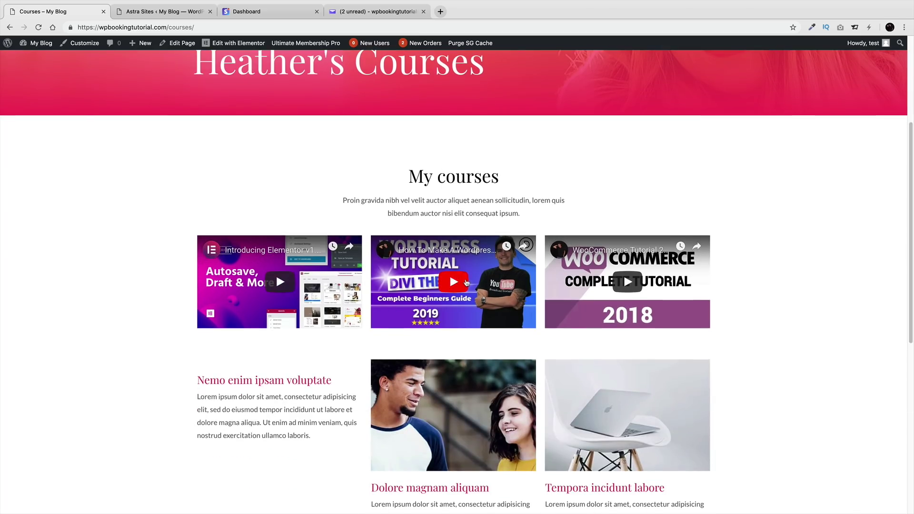
pyautogui.scroll(-1, 365, 368)
pyautogui.scroll(-4, 333, 352)
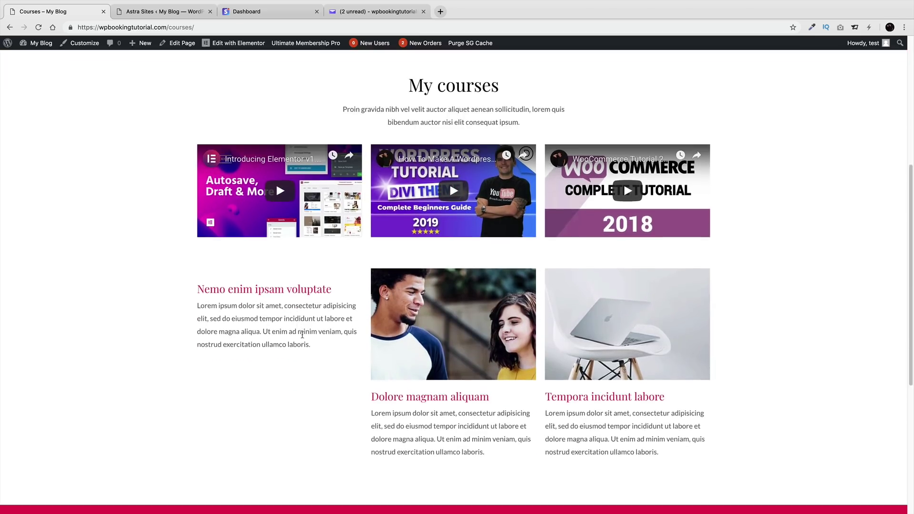
pyautogui.scroll(-2, 301, 339)
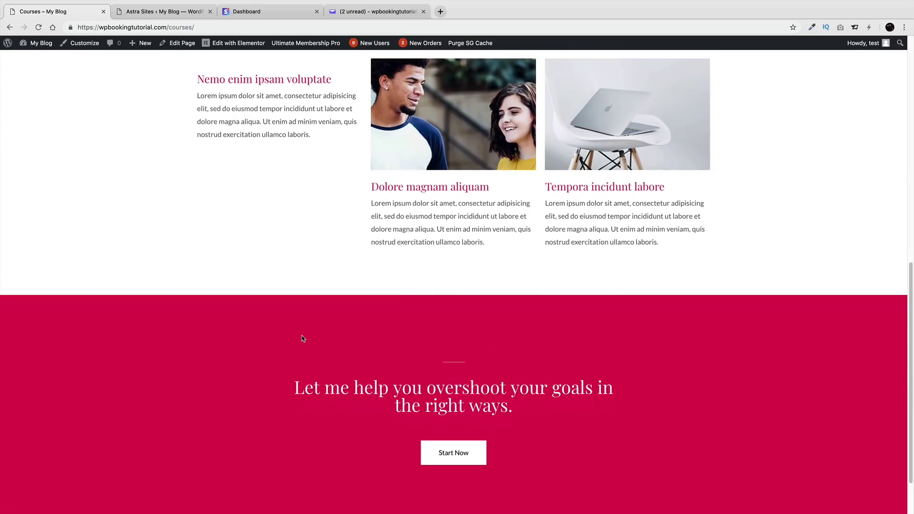
pyautogui.scroll(5, 302, 338)
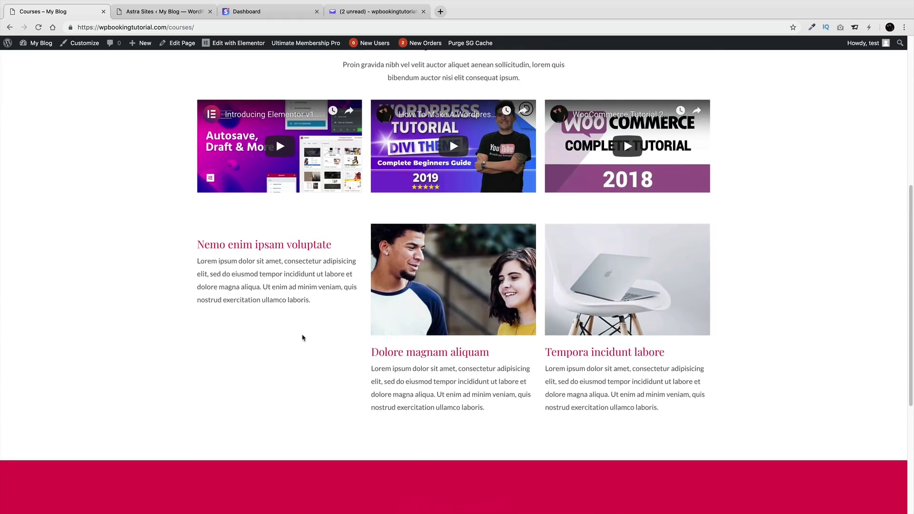
pyautogui.scroll(1, 302, 337)
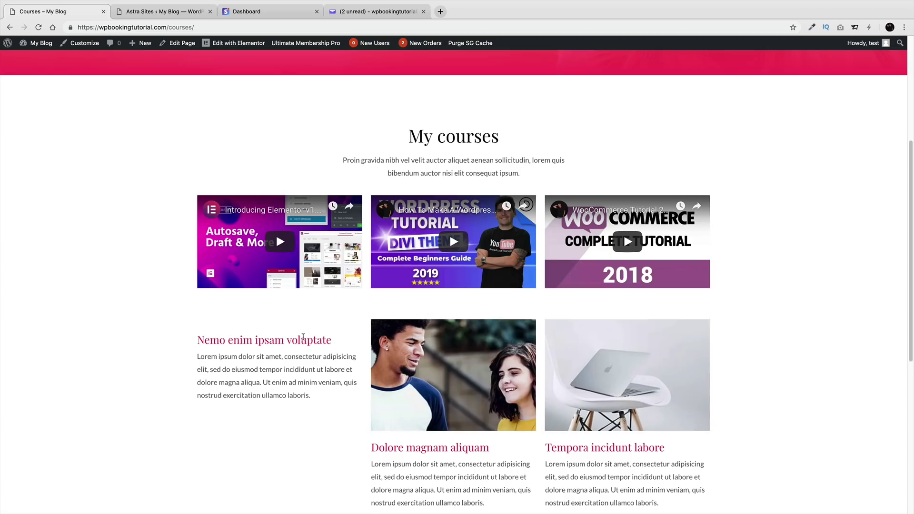
pyautogui.scroll(-1, 303, 338)
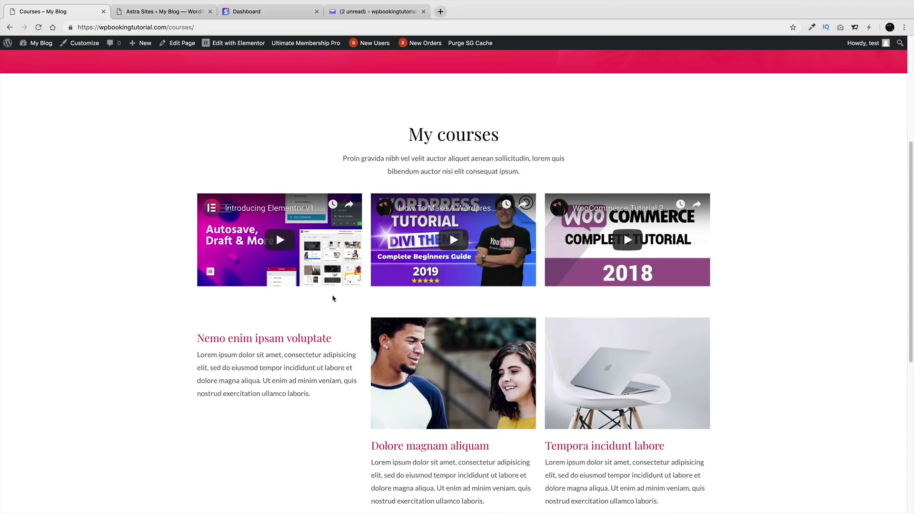
pyautogui.scroll(5, 335, 302)
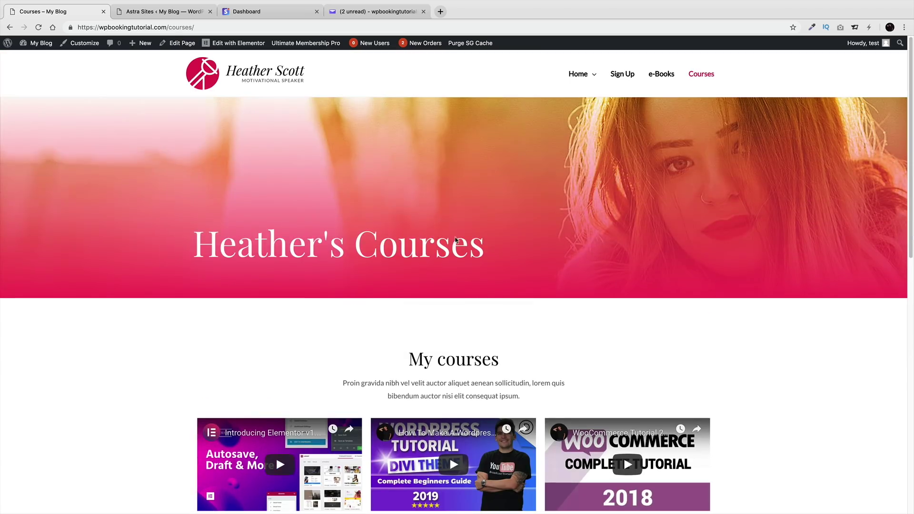
# Switch from the browser to another application.
pyautogui.press('Tab')
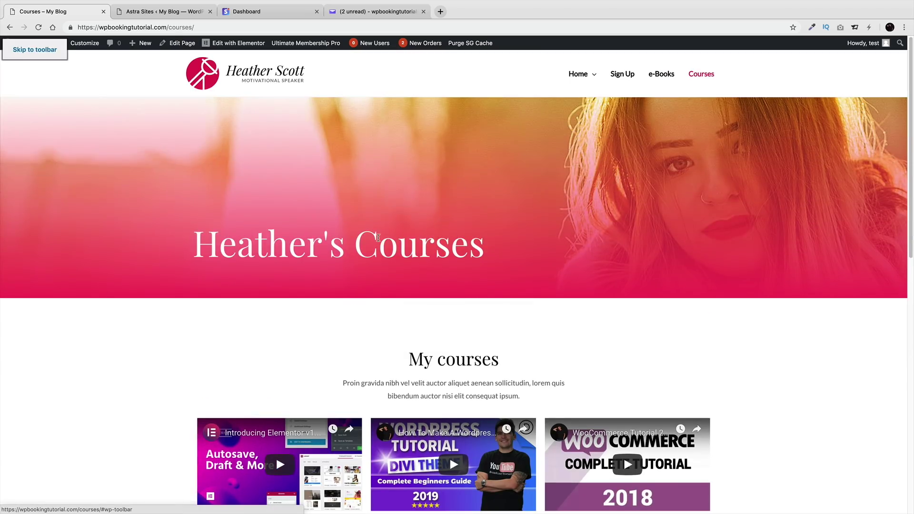
pyautogui.press('Tab')
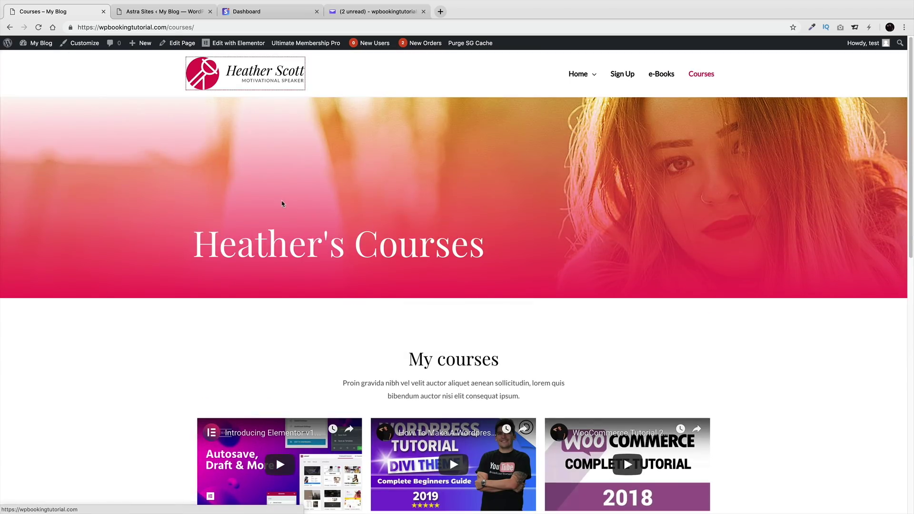
pyautogui.press('super+Tab')
pyautogui.click(425, 246)
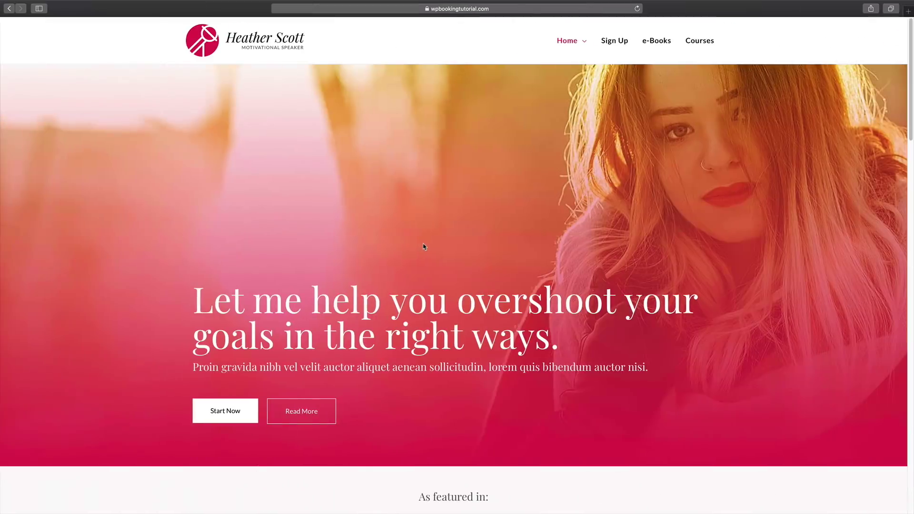
pyautogui.click(283, 49)
pyautogui.click(704, 41)
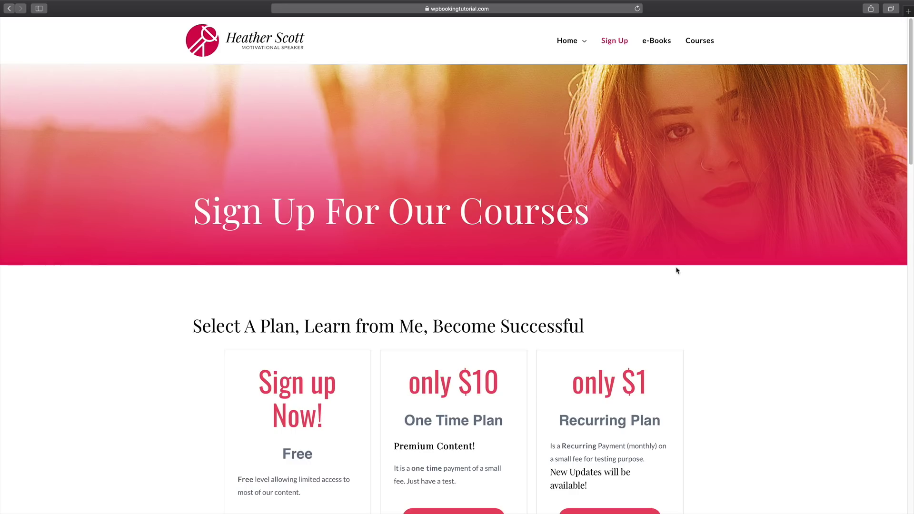
pyautogui.scroll(-5, 684, 289)
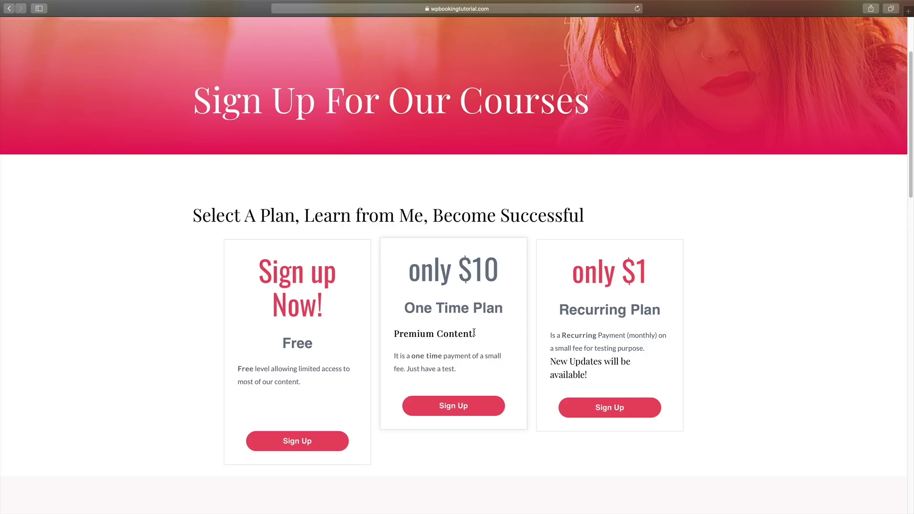
pyautogui.press('super+Tab')
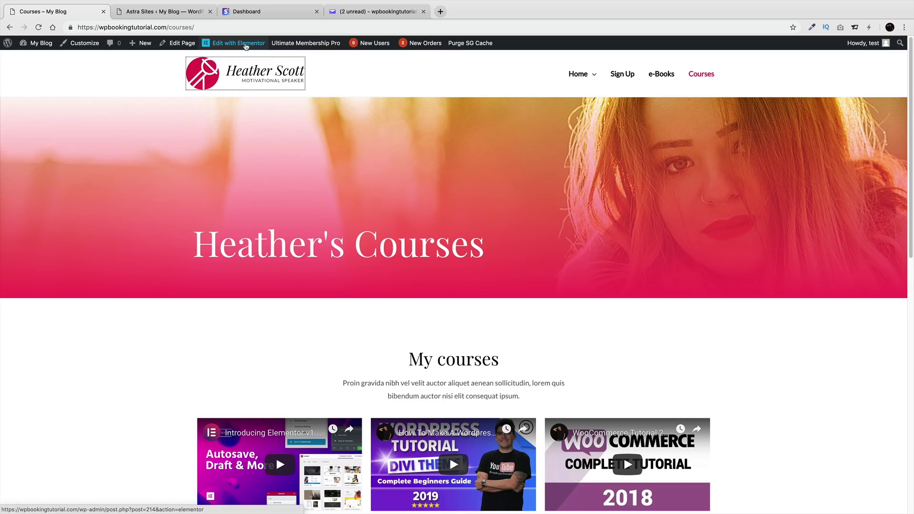
# In Elementor, change the page heading to read 'Heather's Amazing Courses'.
pyautogui.click(245, 46)
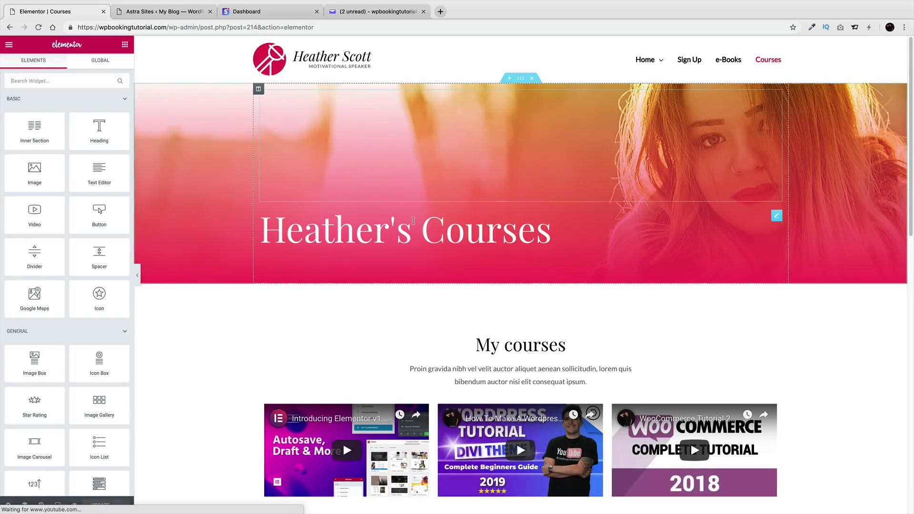
pyautogui.click(430, 231)
pyautogui.doubleClick(459, 228)
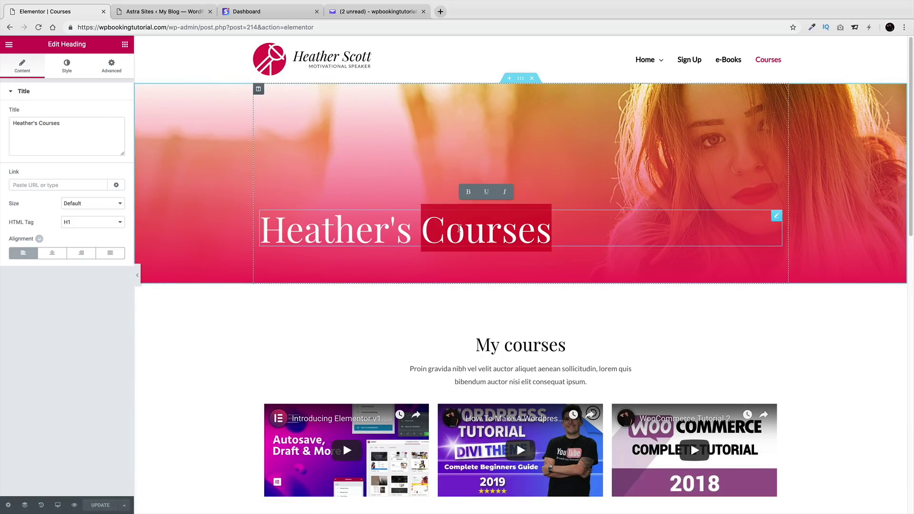
pyautogui.write('Amaz')
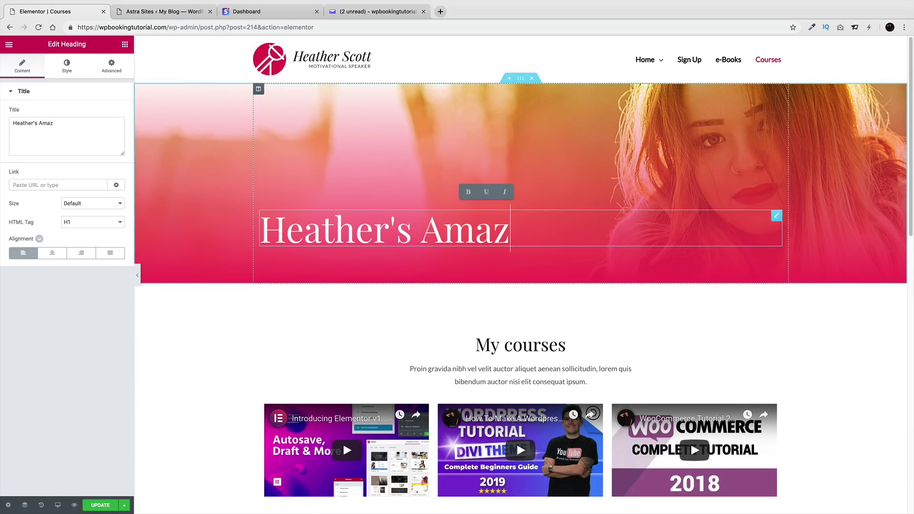
pyautogui.write('ing Courses')
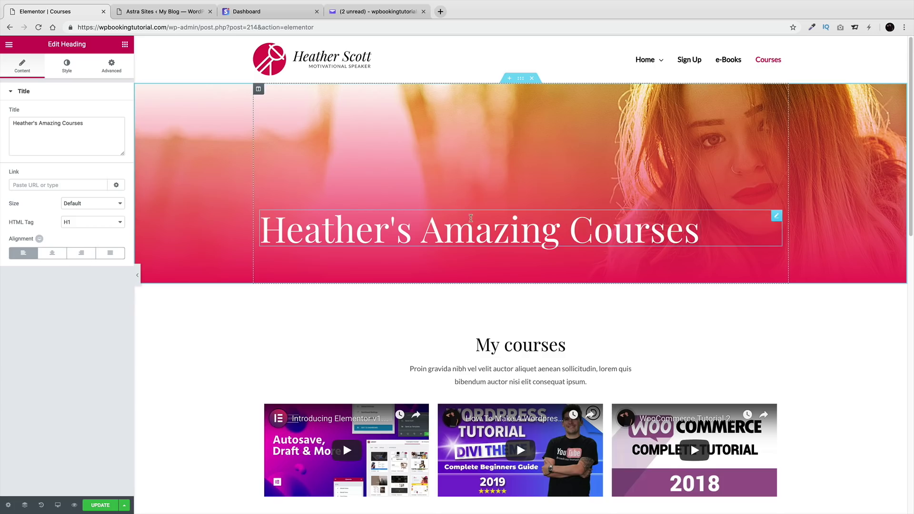
# Move the Dolore magnam aliquam column to the left slot of its row.
pyautogui.scroll(-3, 519, 288)
pyautogui.scroll(-5, 520, 289)
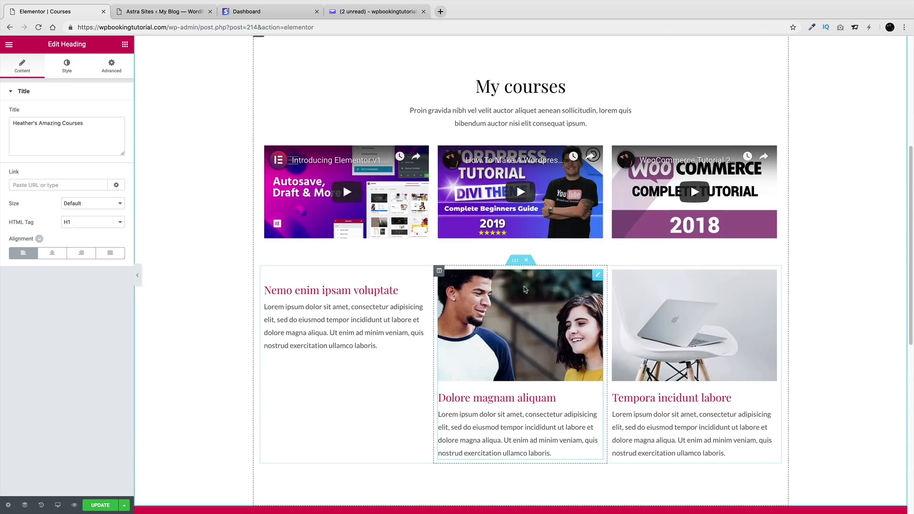
pyautogui.moveTo(439, 270); pyautogui.dragTo(408, 302)
pyautogui.scroll(4, 509, 328)
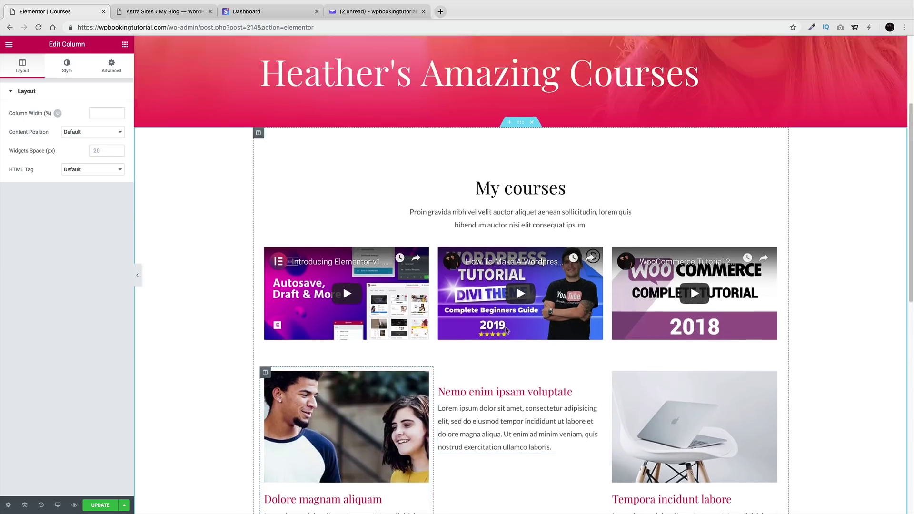
pyautogui.scroll(-1, 508, 328)
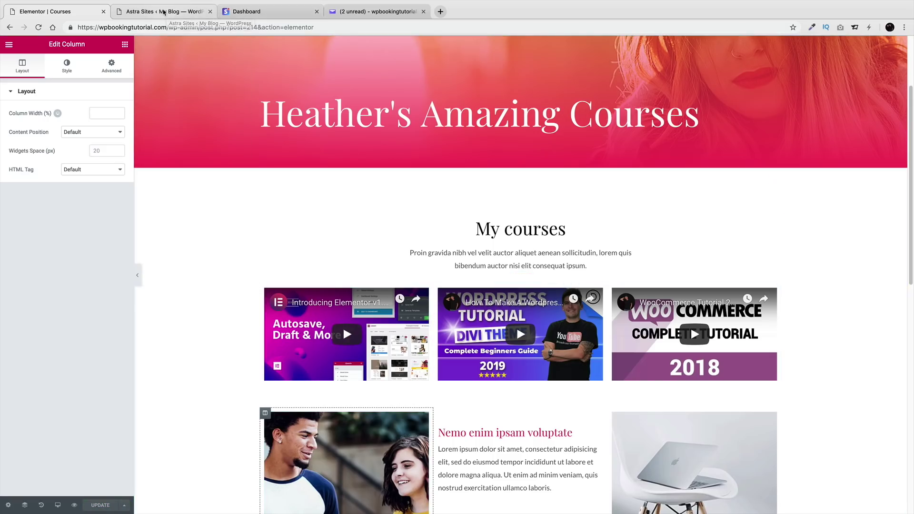
# Glance at the templates and Stripe tabs, then view the live Courses page from Elementor's menu.
pyautogui.click(165, 12)
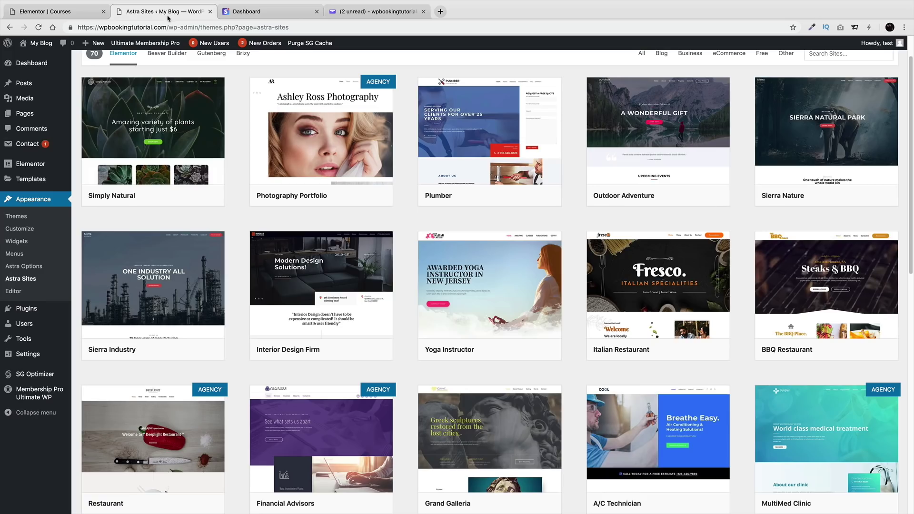
pyautogui.click(234, 12)
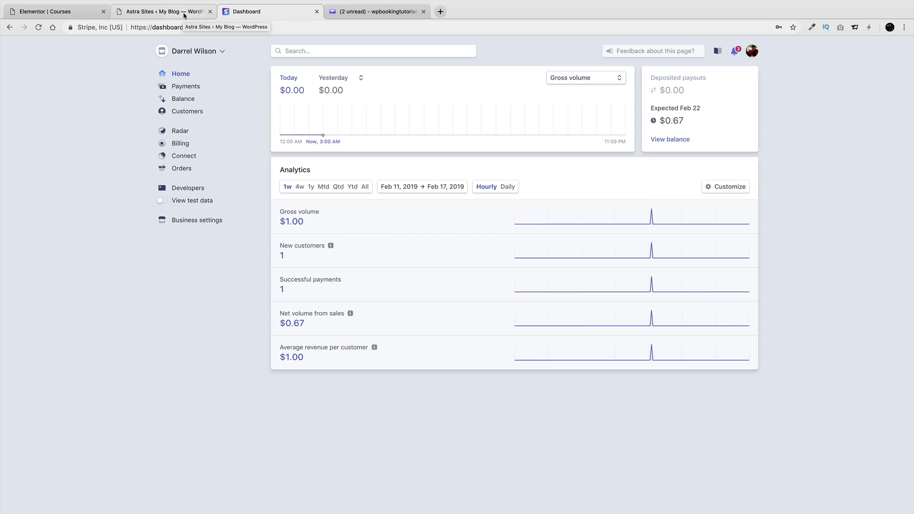
pyautogui.click(138, 16)
pyautogui.click(71, 14)
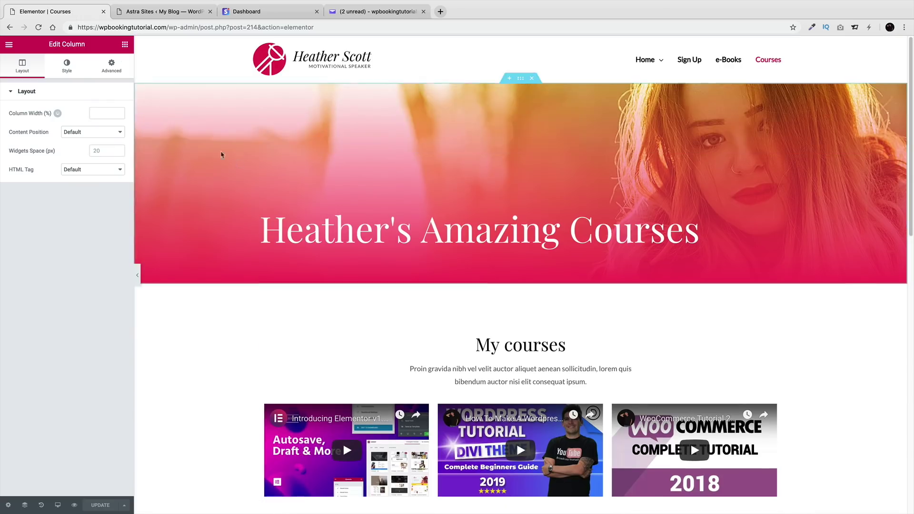
pyautogui.click(9, 45)
pyautogui.click(70, 261)
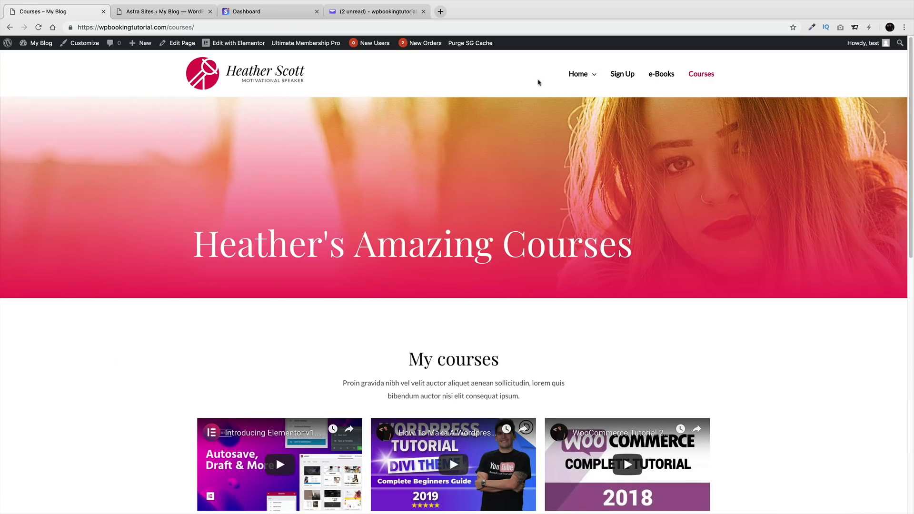
# Go from the Courses page to the site's Home page.
pyautogui.click(572, 76)
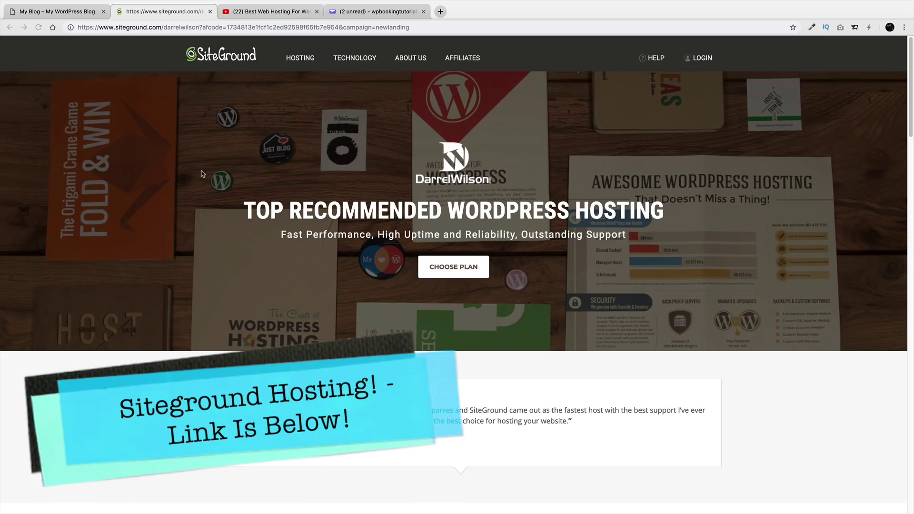
# Switch between the best web hosting video and the SiteGround hosting page.
pyautogui.click(295, 13)
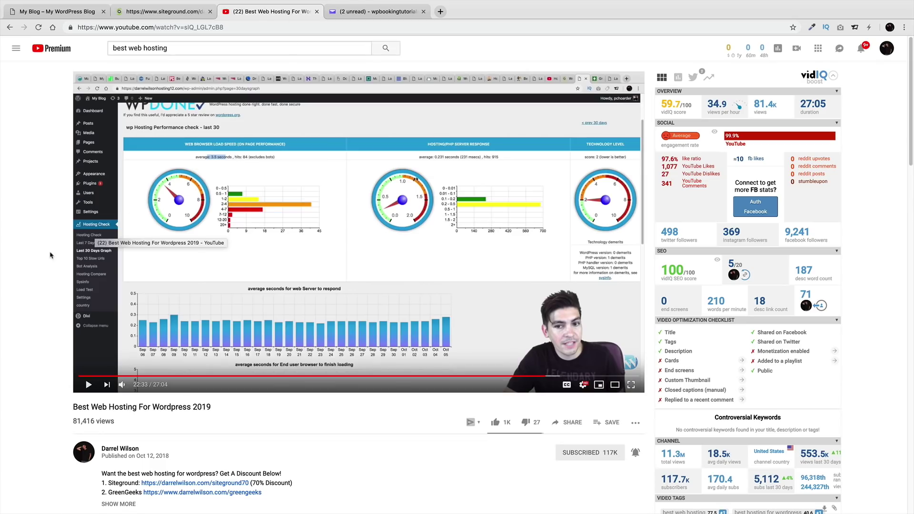
pyautogui.scroll(-1, 54, 341)
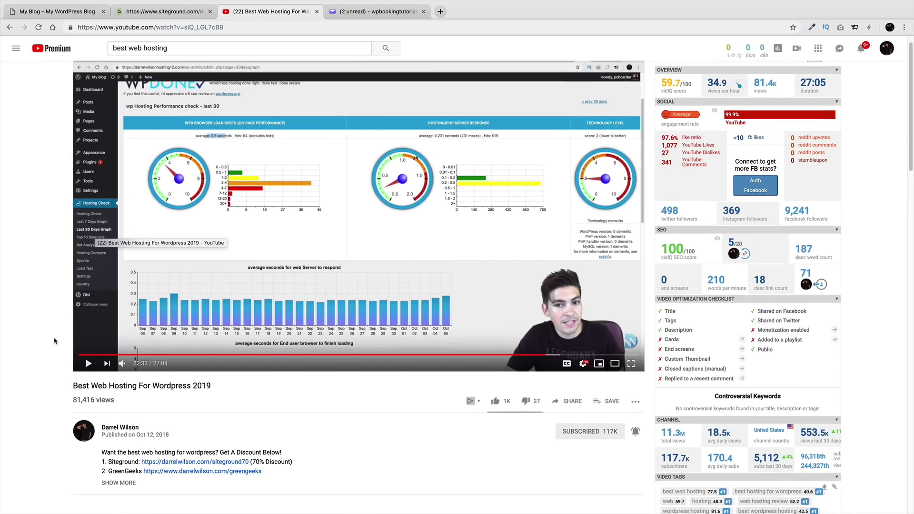
pyautogui.scroll(-4, 57, 340)
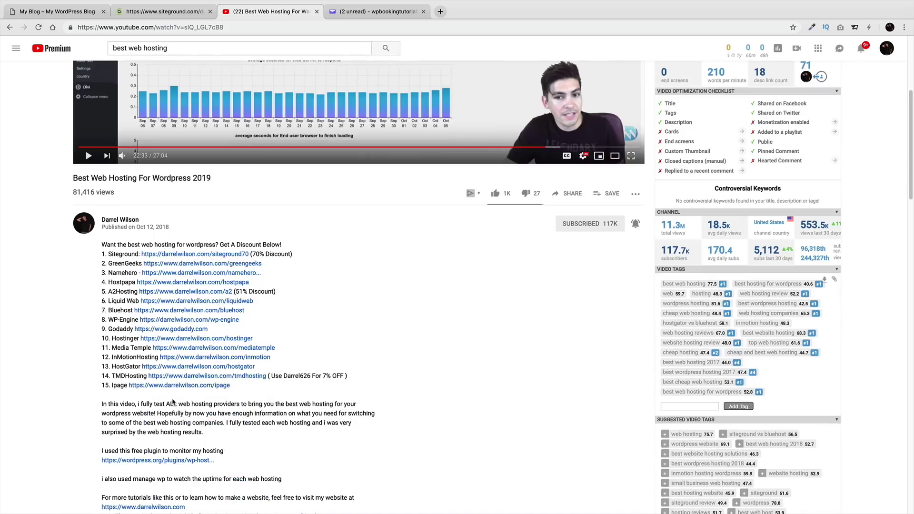
pyautogui.scroll(5, 188, 368)
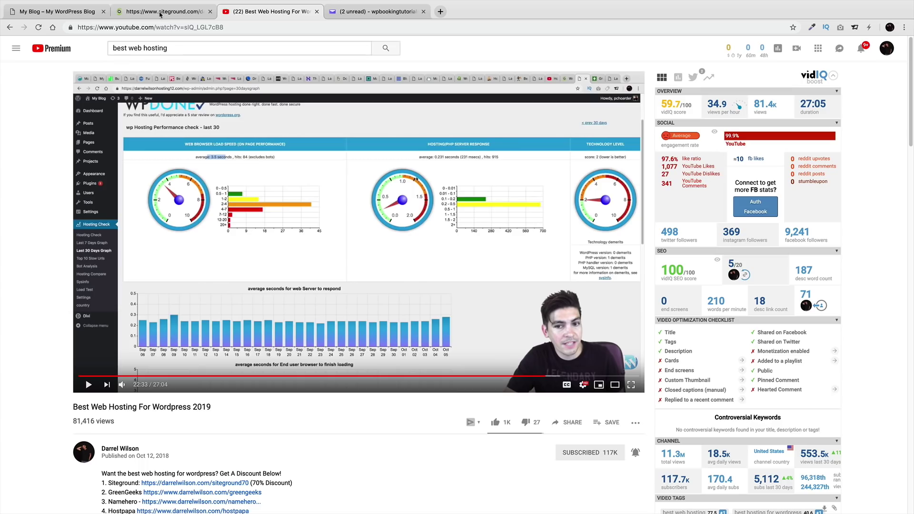
pyautogui.click(160, 12)
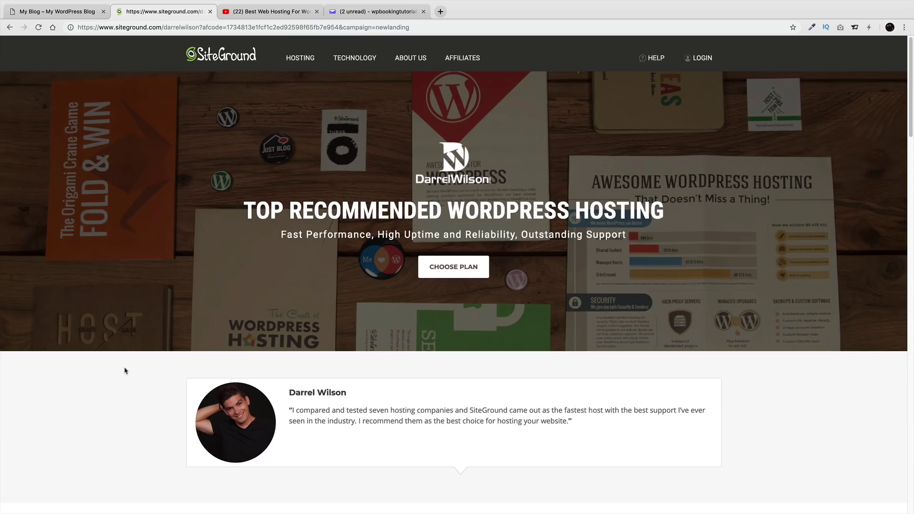
pyautogui.click(272, 12)
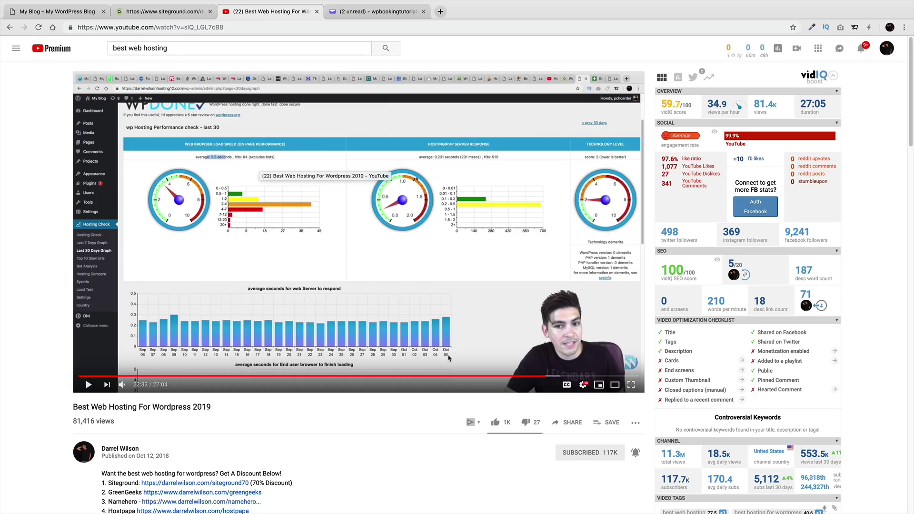
pyautogui.click(173, 15)
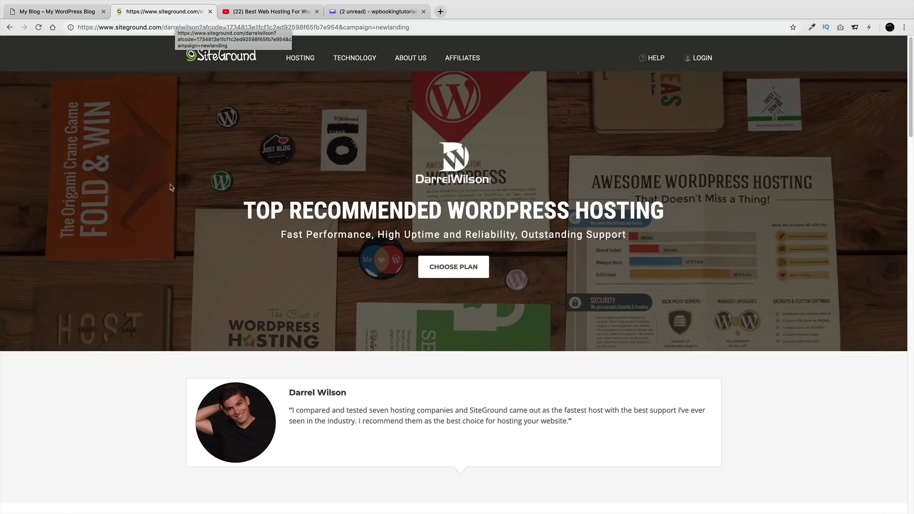
# Scroll the SiteGround page down to the StartUp, GrowBig and GoGeek plan table.
pyautogui.scroll(-1, 138, 346)
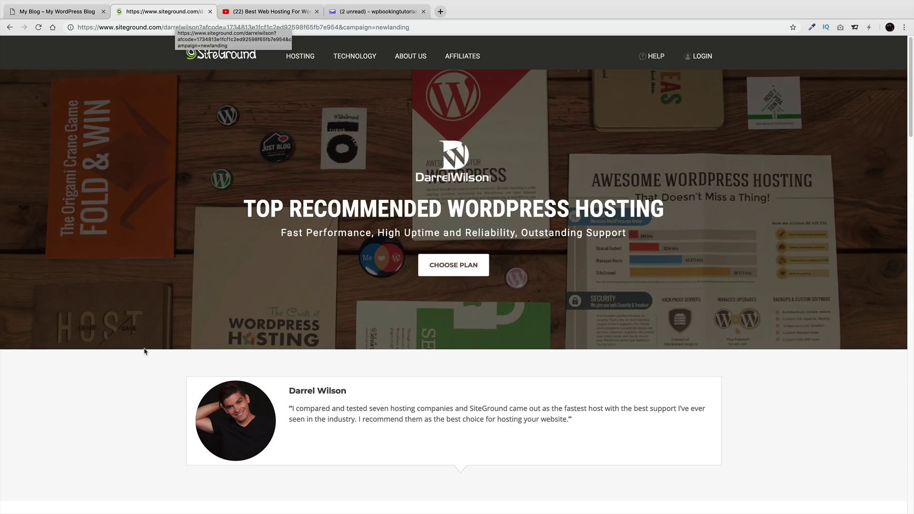
pyautogui.scroll(-5, 143, 348)
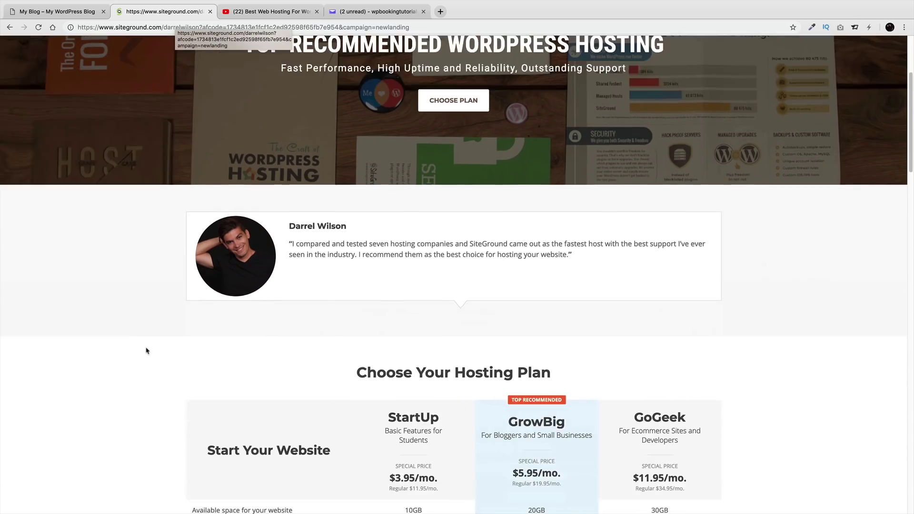
pyautogui.scroll(5, 155, 350)
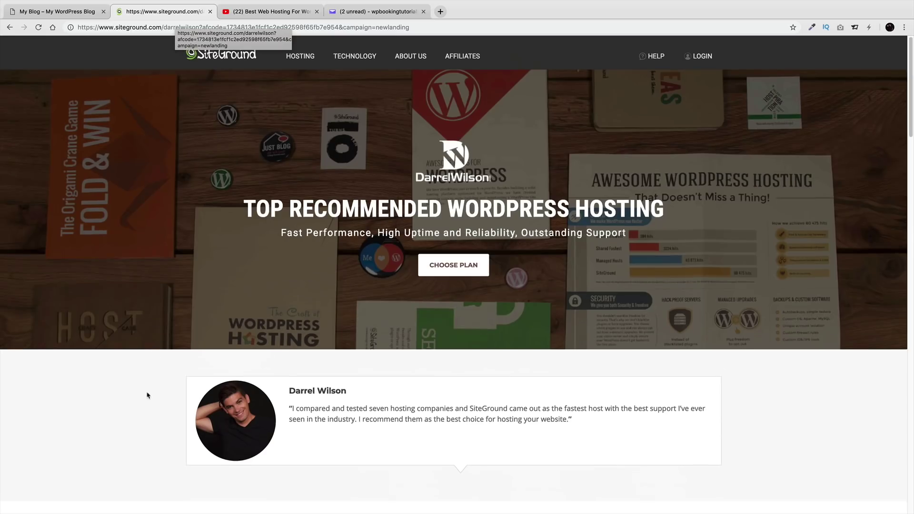
pyautogui.scroll(-6, 148, 395)
pyautogui.scroll(-1, 159, 376)
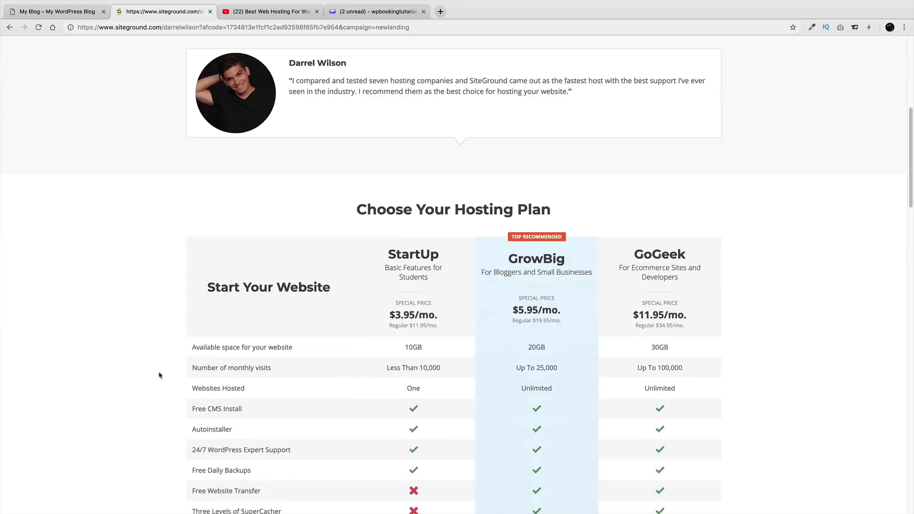
pyautogui.scroll(-3, 160, 374)
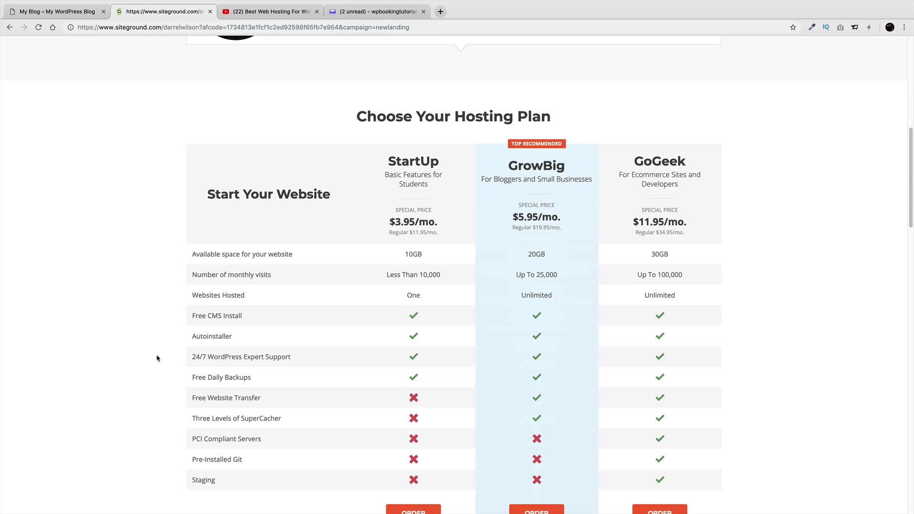
pyautogui.scroll(-1, 269, 336)
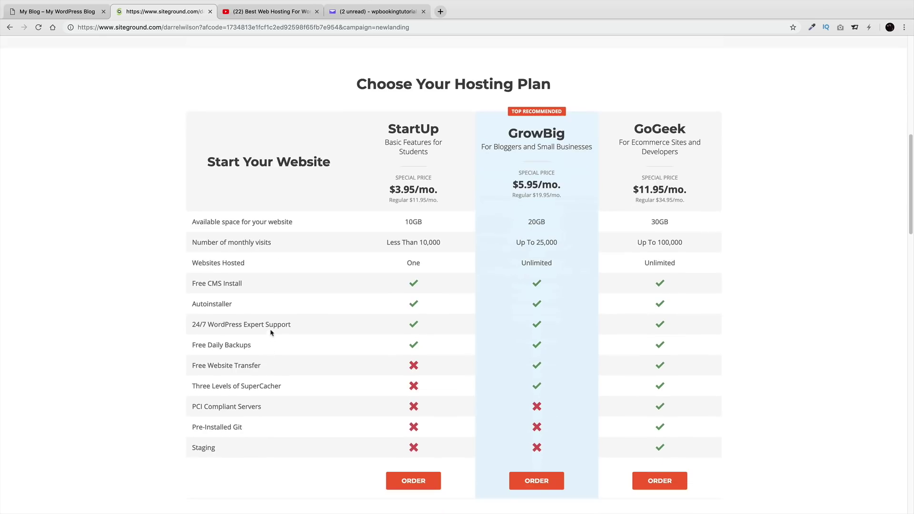
pyautogui.scroll(-1, 271, 333)
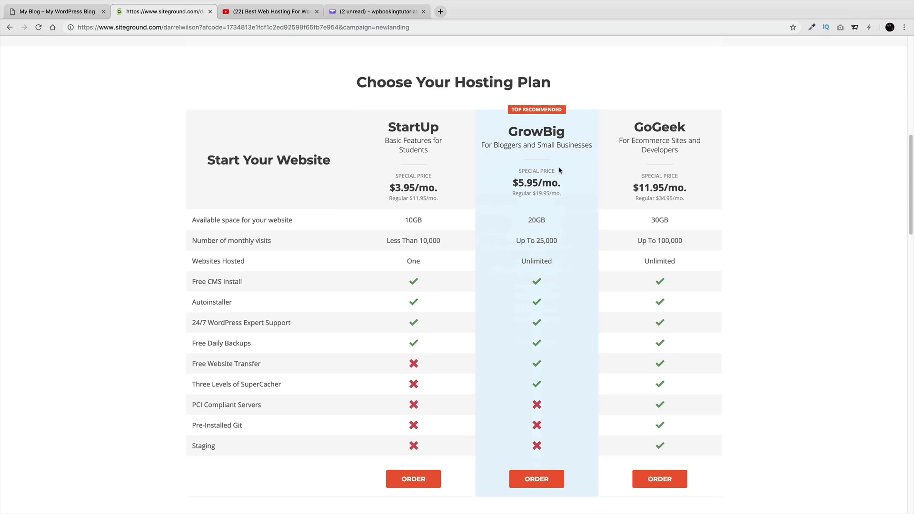
# Highlight GrowBig's name and unlimited websites against StartUp's one-website limit.
pyautogui.moveTo(567, 134); pyautogui.dragTo(511, 131)
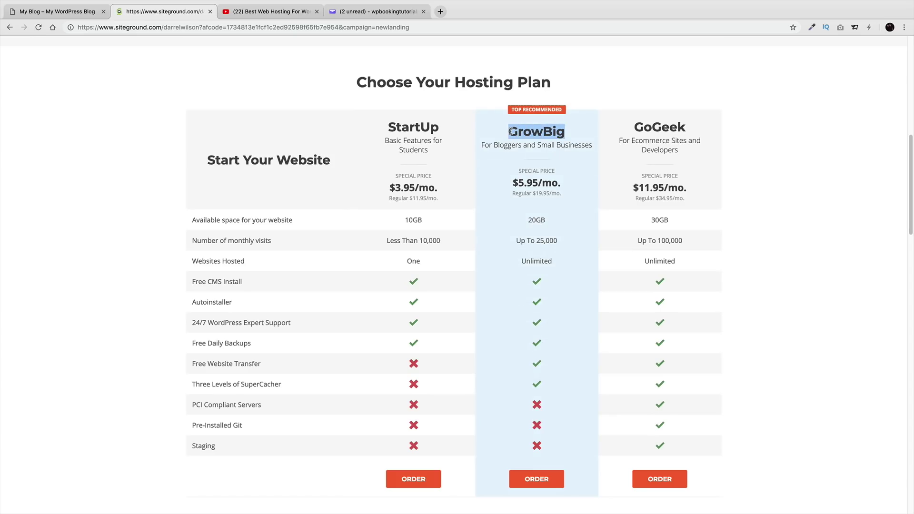
pyautogui.moveTo(560, 262); pyautogui.dragTo(511, 263)
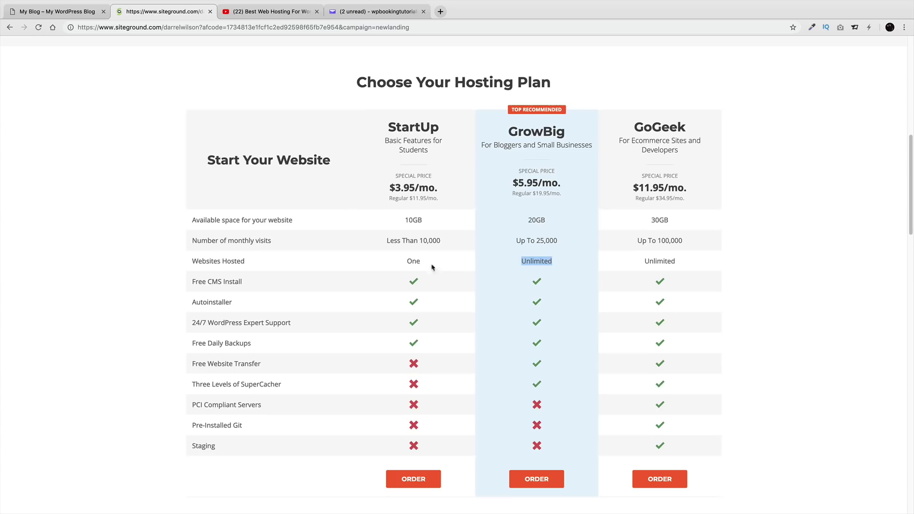
pyautogui.moveTo(432, 267); pyautogui.dragTo(404, 262)
pyautogui.moveTo(565, 133); pyautogui.dragTo(515, 130)
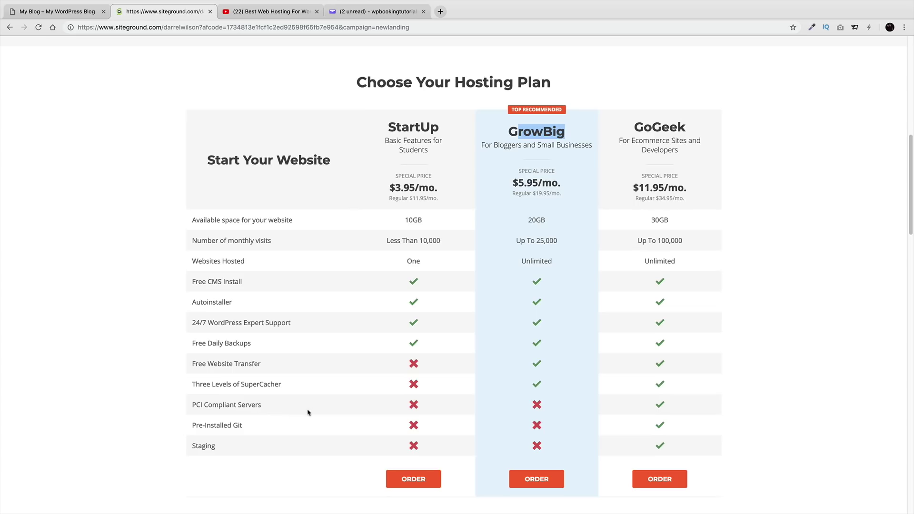
pyautogui.scroll(-1, 318, 409)
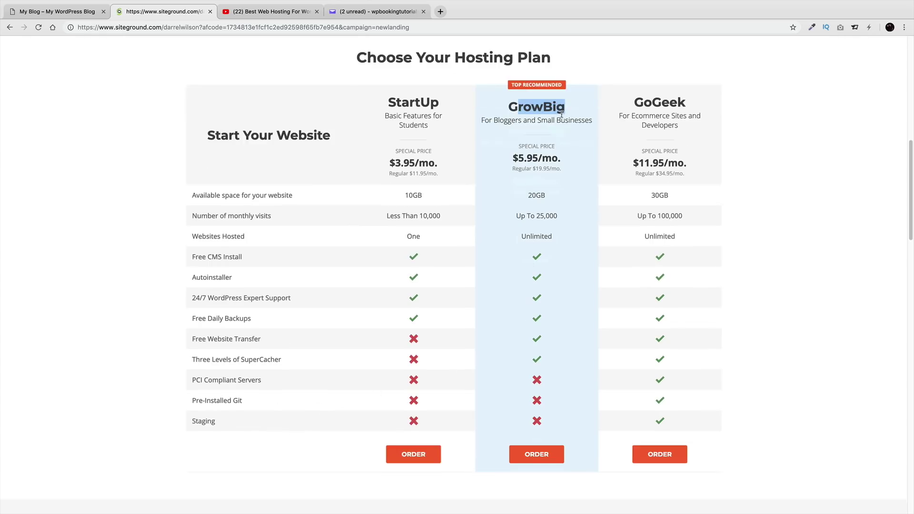
pyautogui.click(552, 408)
# Order the GrowBig plan and submit the new .com membership domain name.
pyautogui.click(537, 455)
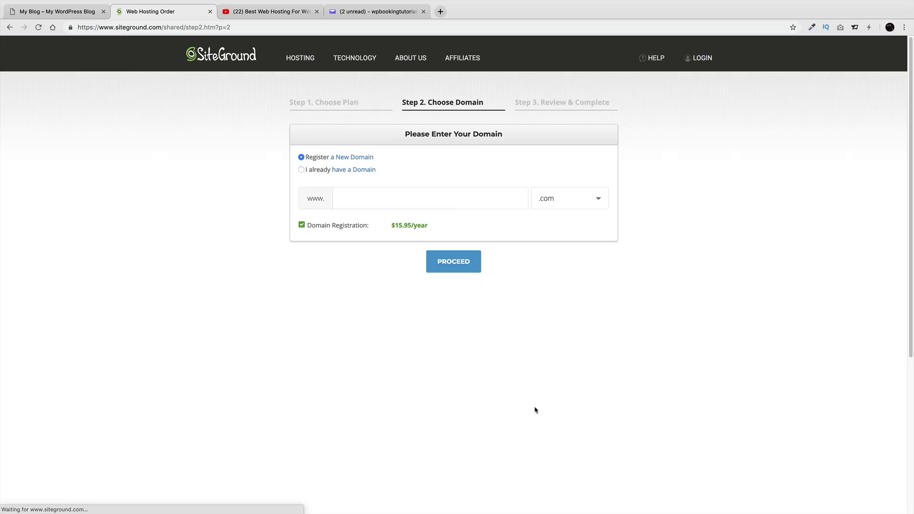
pyautogui.click(482, 201)
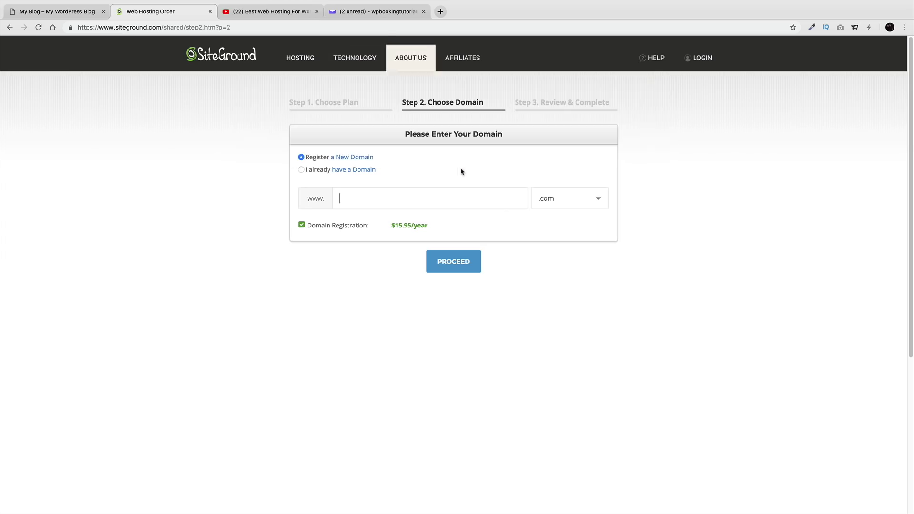
pyautogui.write('darrelwi')
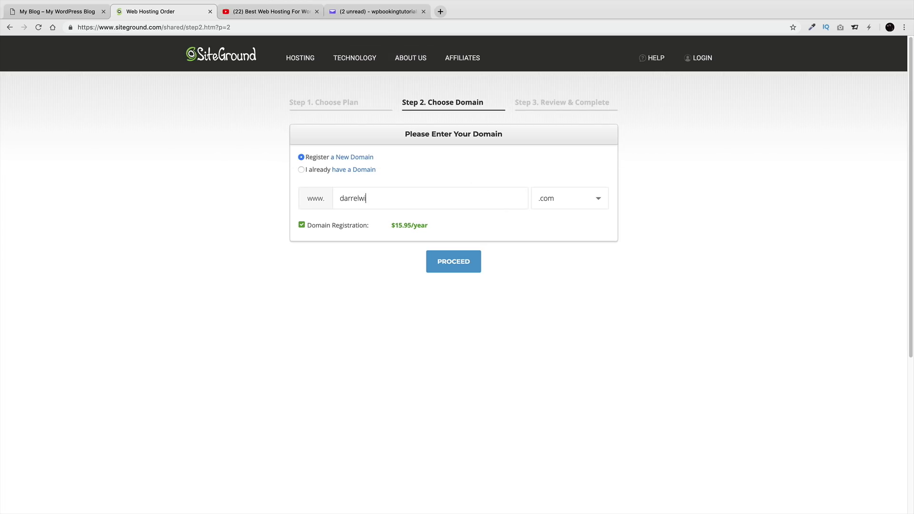
pyautogui.write('lsonmembership')
pyautogui.click(463, 263)
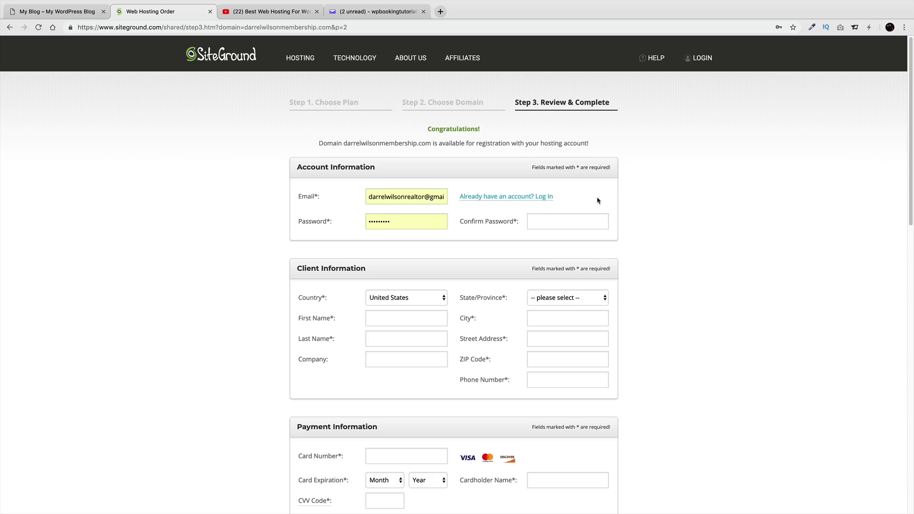
pyautogui.scroll(-2, 480, 237)
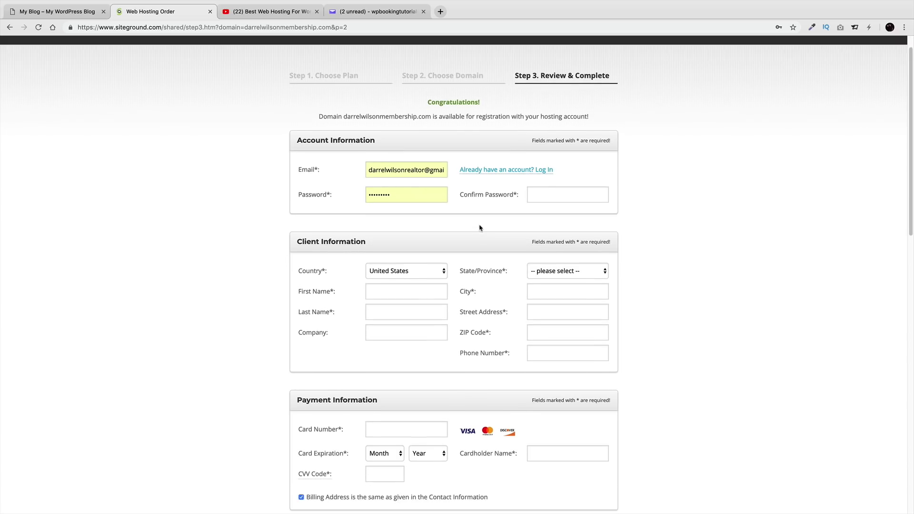
pyautogui.scroll(-3, 435, 281)
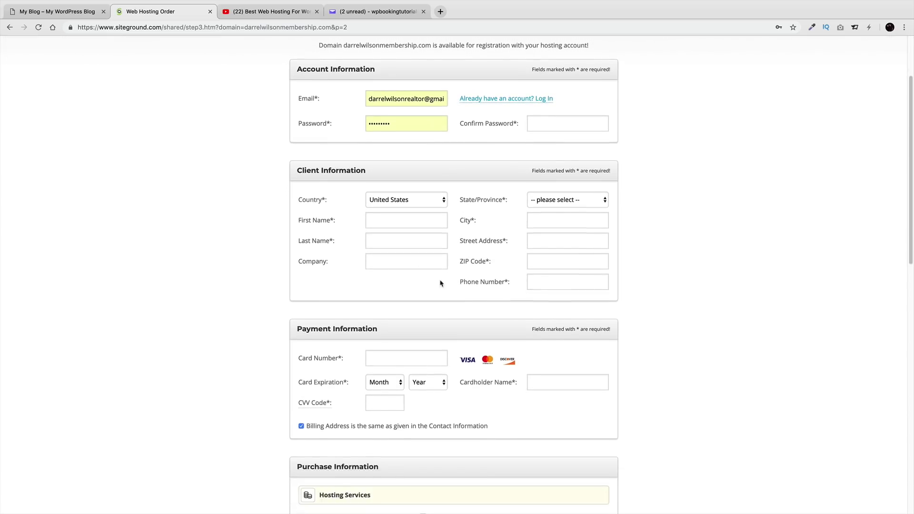
pyautogui.scroll(-2, 437, 272)
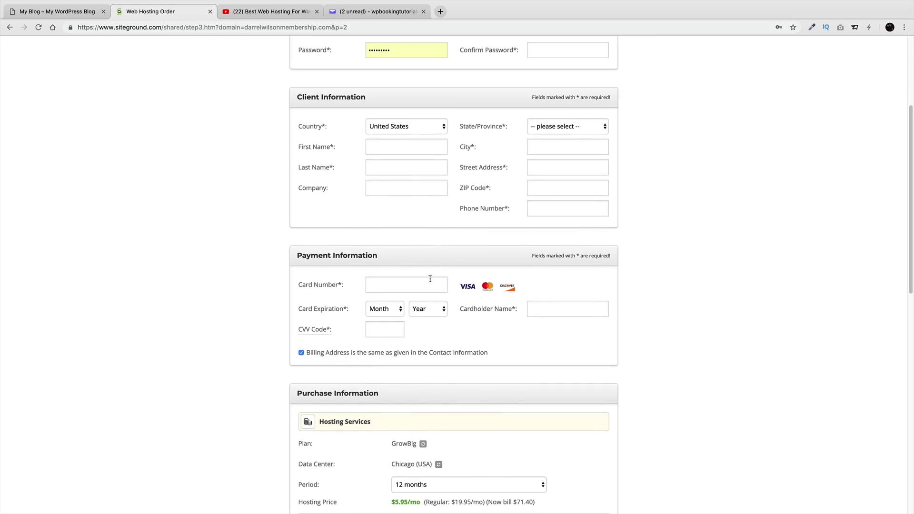
pyautogui.scroll(-4, 443, 295)
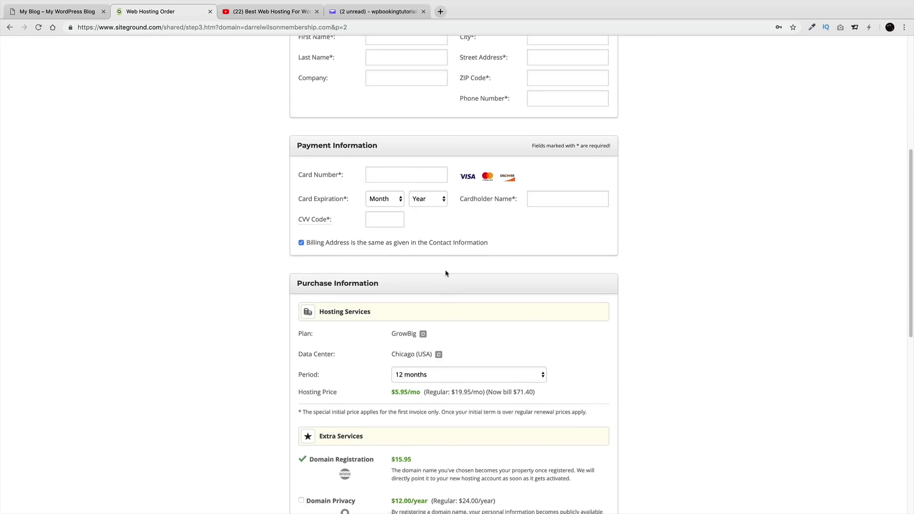
pyautogui.scroll(-1, 445, 266)
pyautogui.scroll(-1, 401, 262)
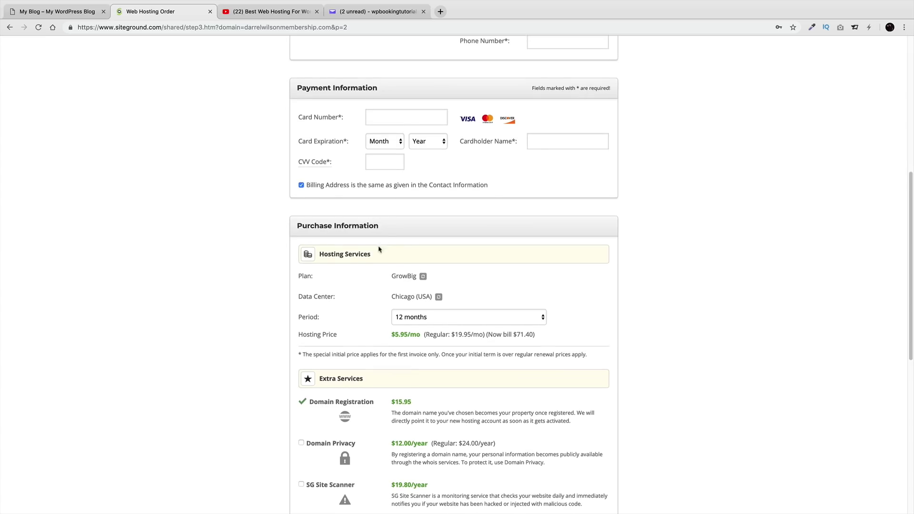
pyautogui.scroll(-2, 435, 273)
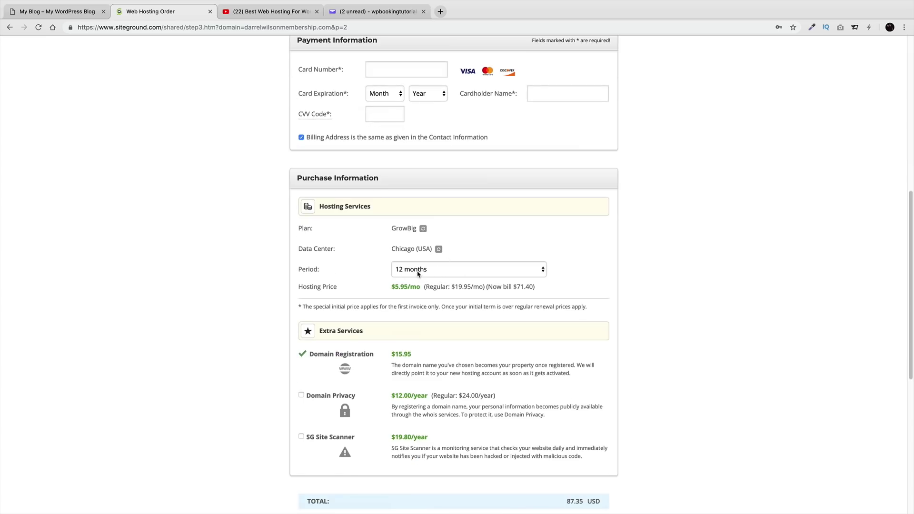
pyautogui.click(418, 274)
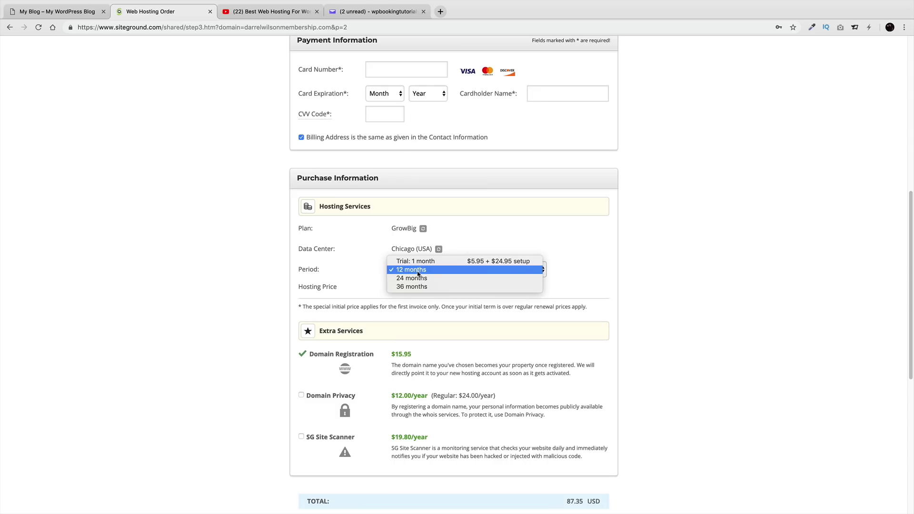
pyautogui.click(418, 270)
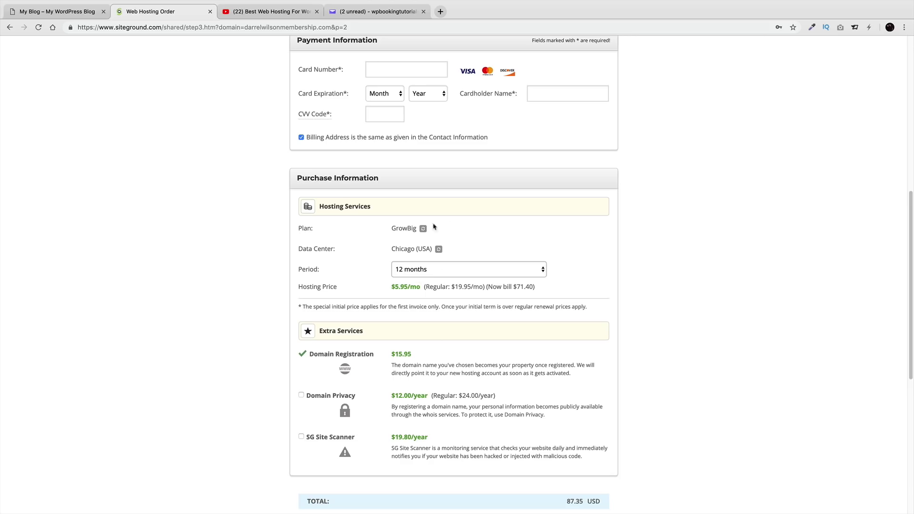
pyautogui.scroll(-1, 434, 314)
pyautogui.scroll(-1, 434, 314)
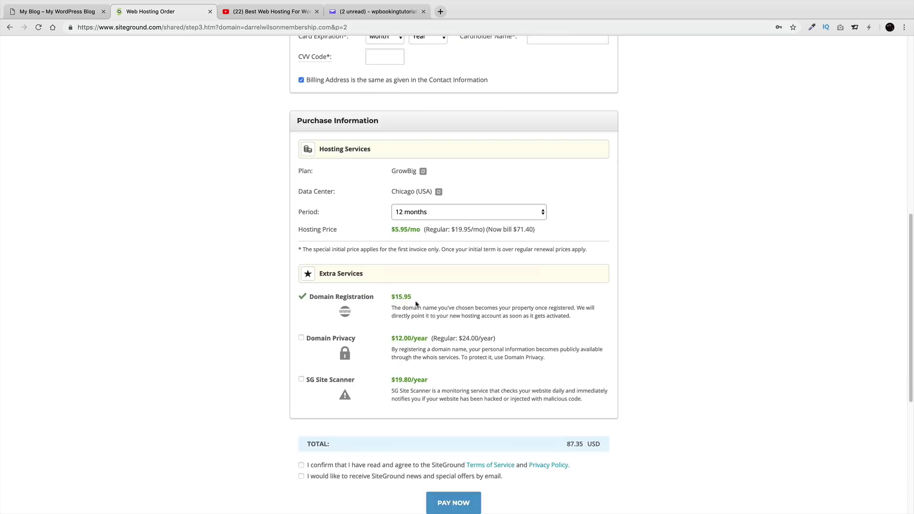
# Add Domain Privacy, bringing the GrowBig order total to 99.35 USD, and review the form.
pyautogui.click(301, 339)
pyautogui.scroll(10, 492, 354)
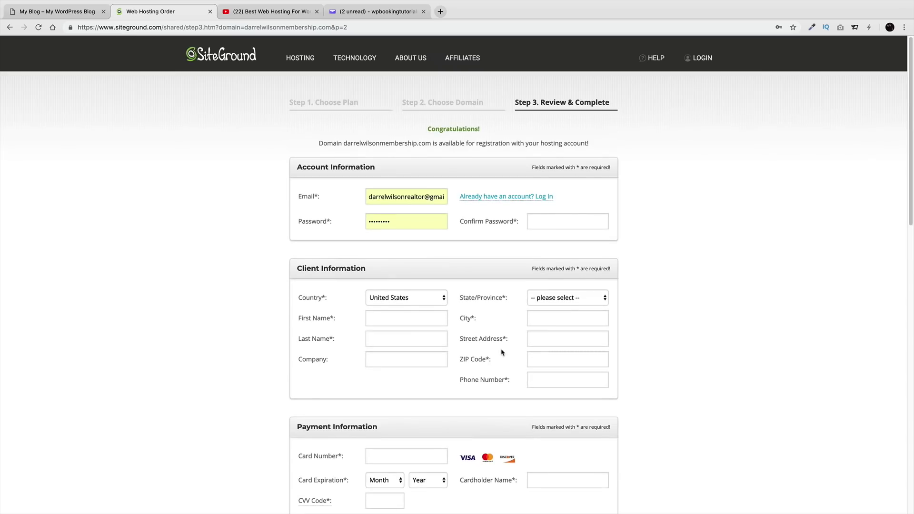
pyautogui.scroll(-3, 502, 357)
pyautogui.scroll(-10, 503, 353)
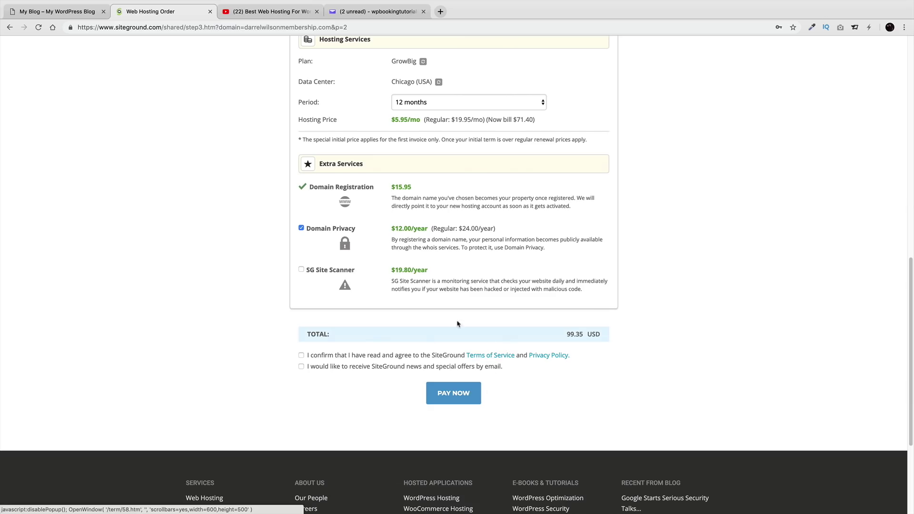
pyautogui.scroll(8, 476, 347)
pyautogui.scroll(3, 478, 348)
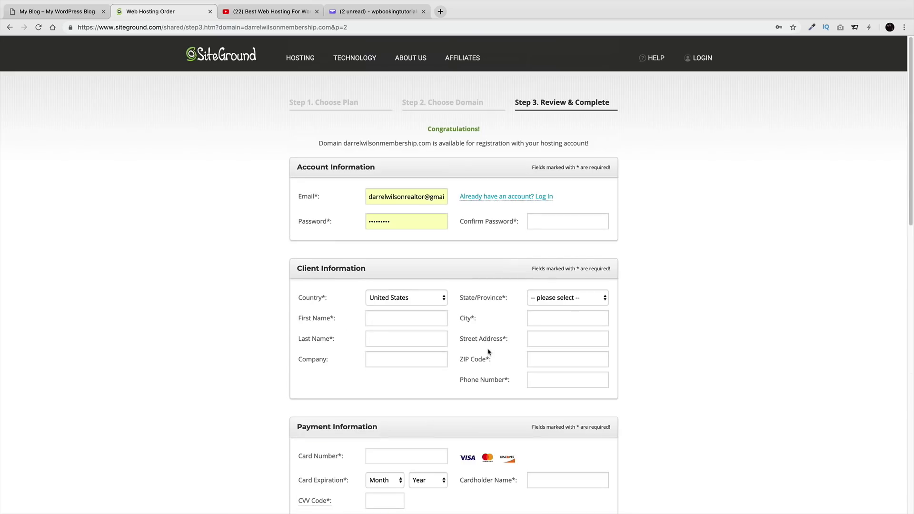
pyautogui.scroll(-10, 488, 351)
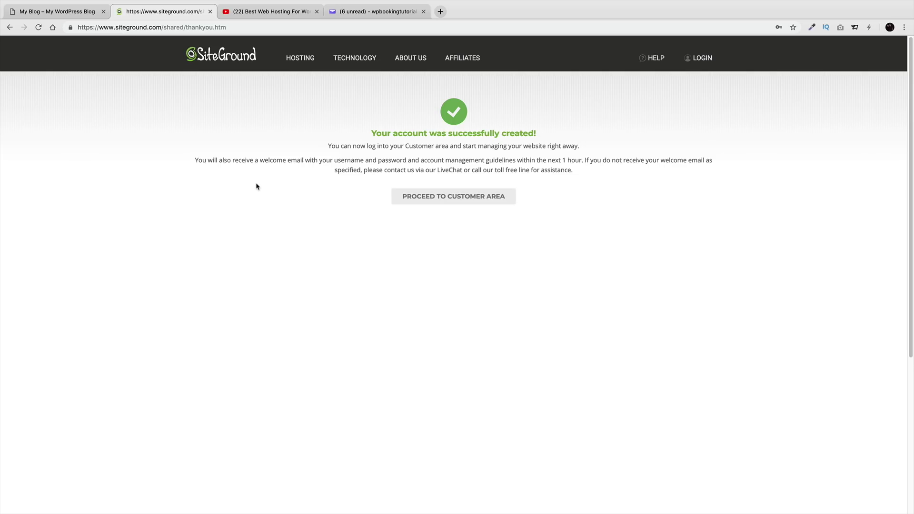
# Enter the Customer Area, postpone setup, and browse the Support, Billing and Add Services sections.
pyautogui.click(451, 198)
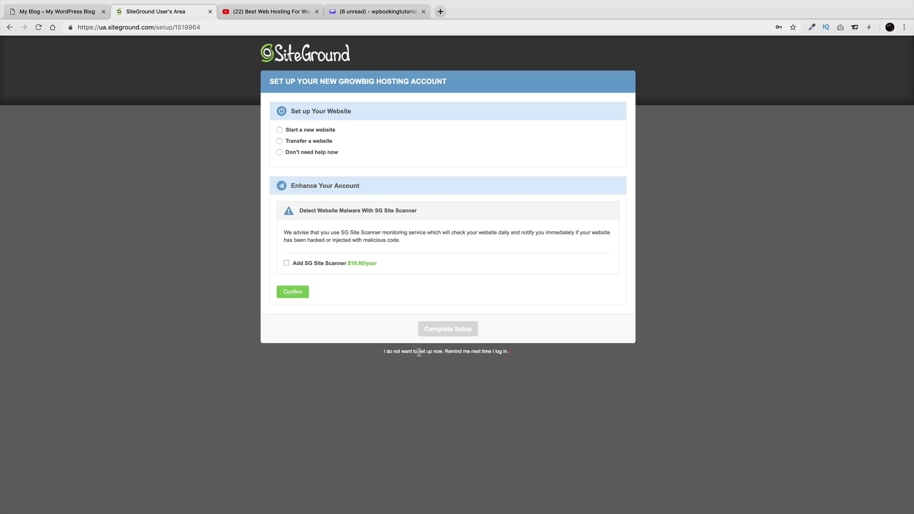
pyautogui.click(512, 353)
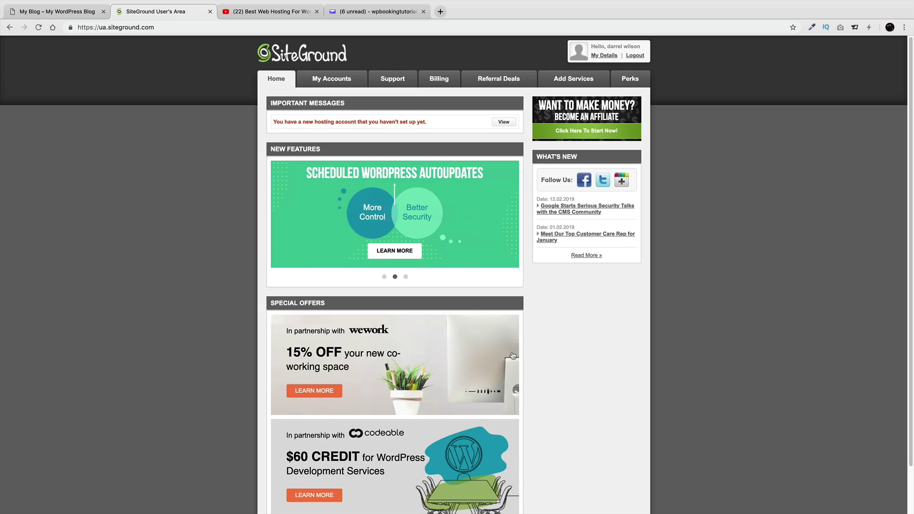
pyautogui.click(335, 83)
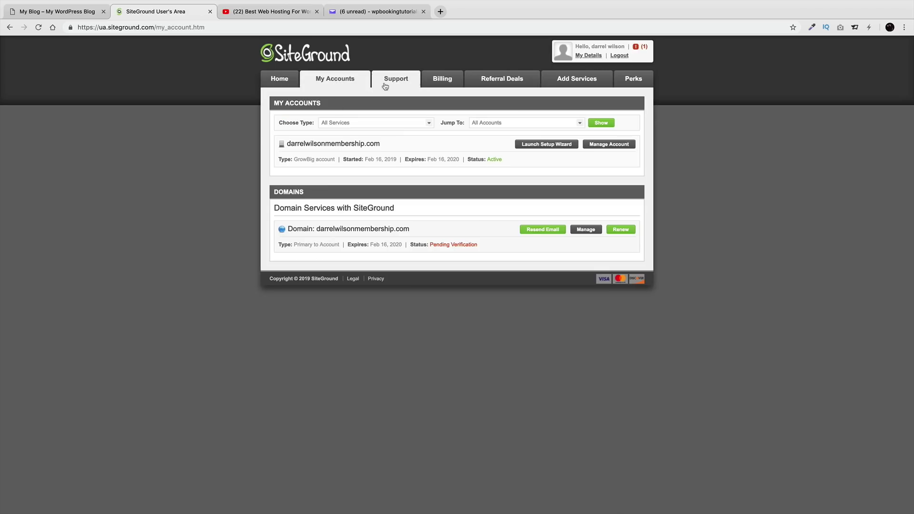
pyautogui.click(386, 85)
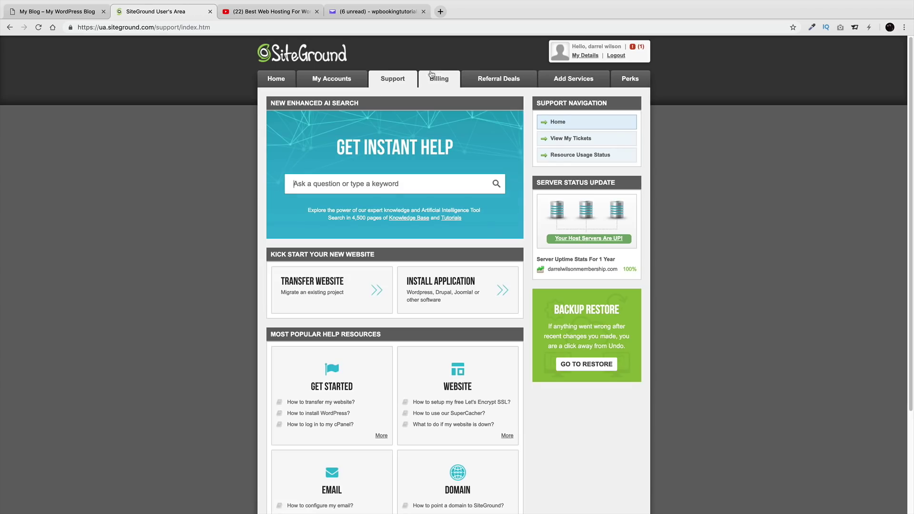
pyautogui.click(442, 79)
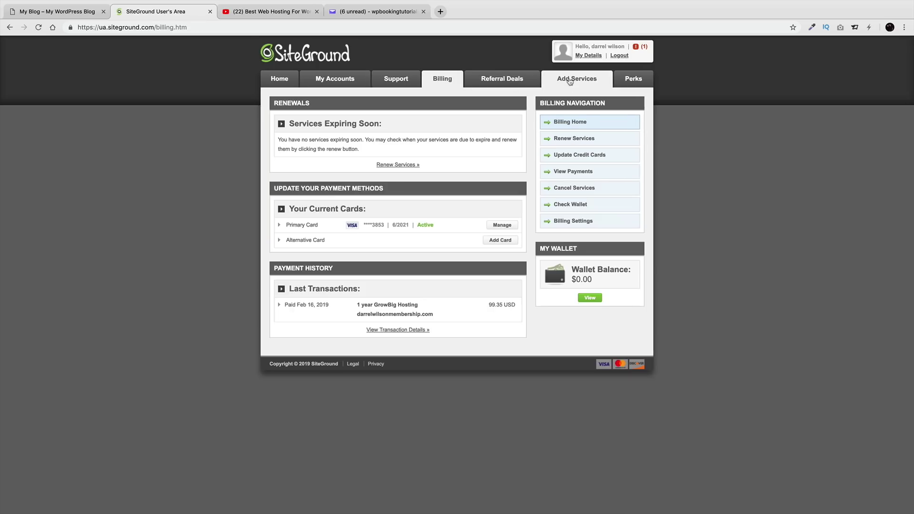
pyautogui.click(569, 82)
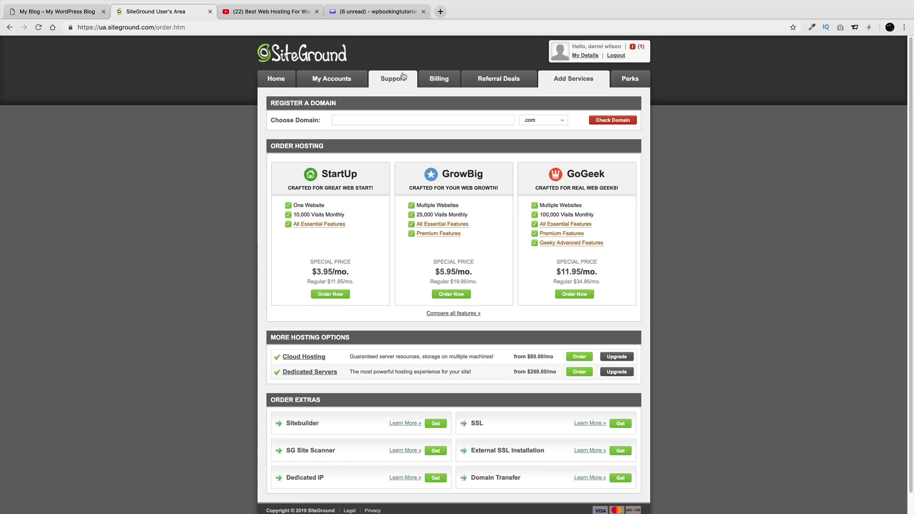
pyautogui.click(310, 82)
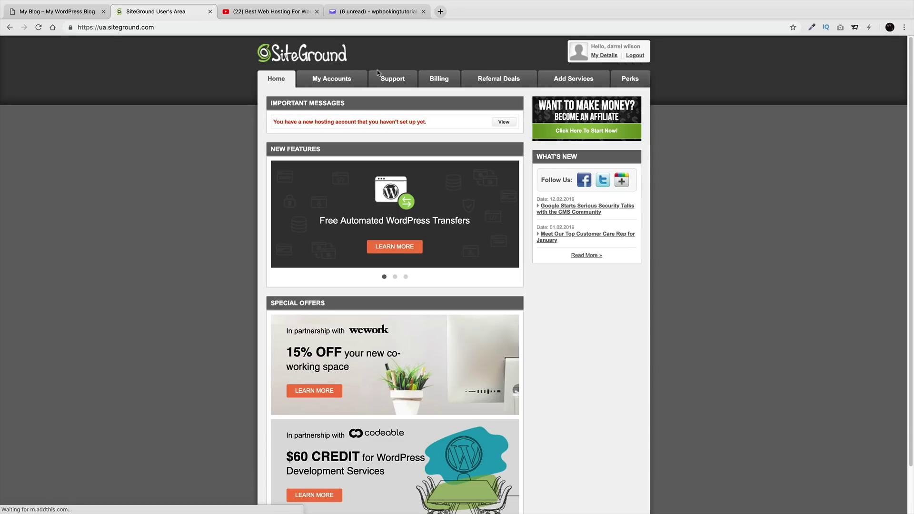
# Check the new account in My Accounts, postpone its setup, and return to the accounts list.
pyautogui.click(343, 79)
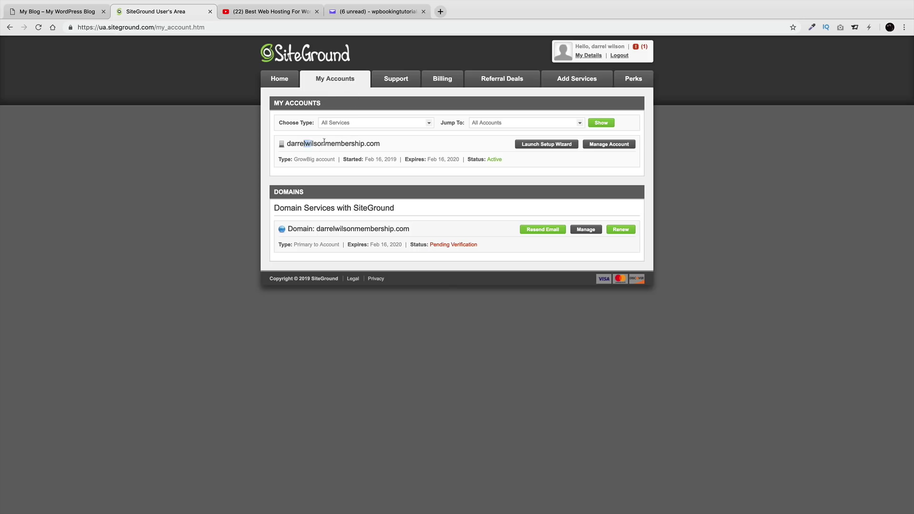
pyautogui.moveTo(304, 143); pyautogui.dragTo(368, 144)
pyautogui.click(368, 144)
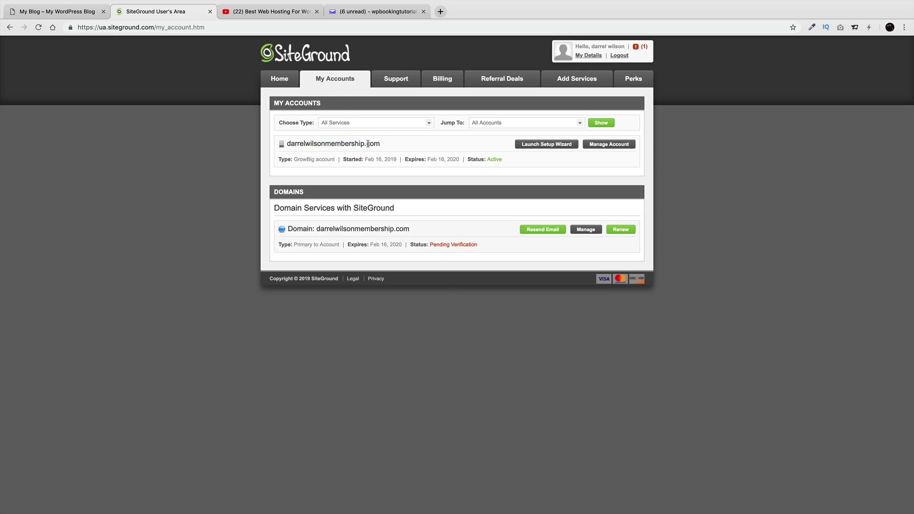
pyautogui.click(604, 148)
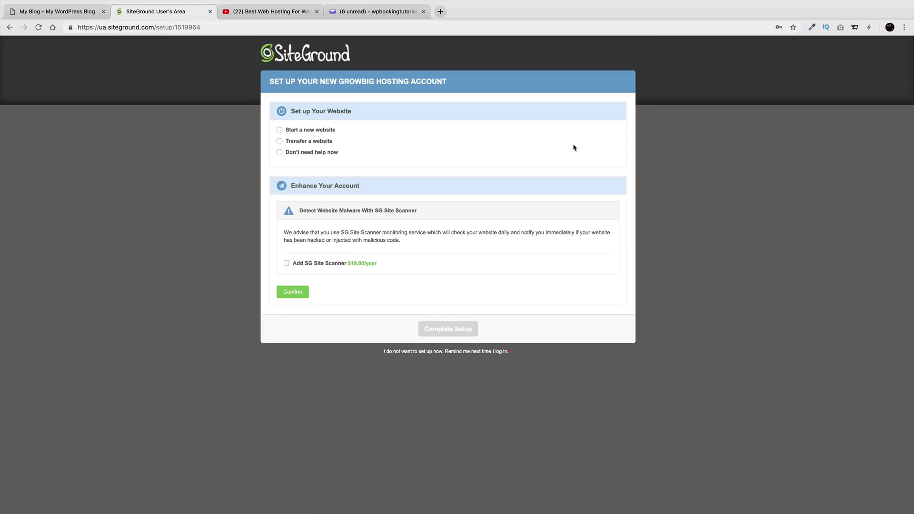
pyautogui.click(509, 352)
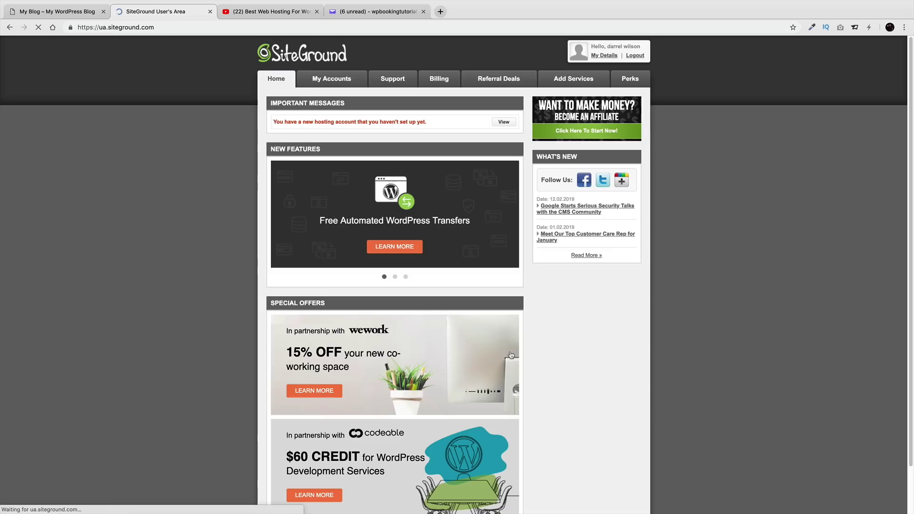
pyautogui.click(335, 79)
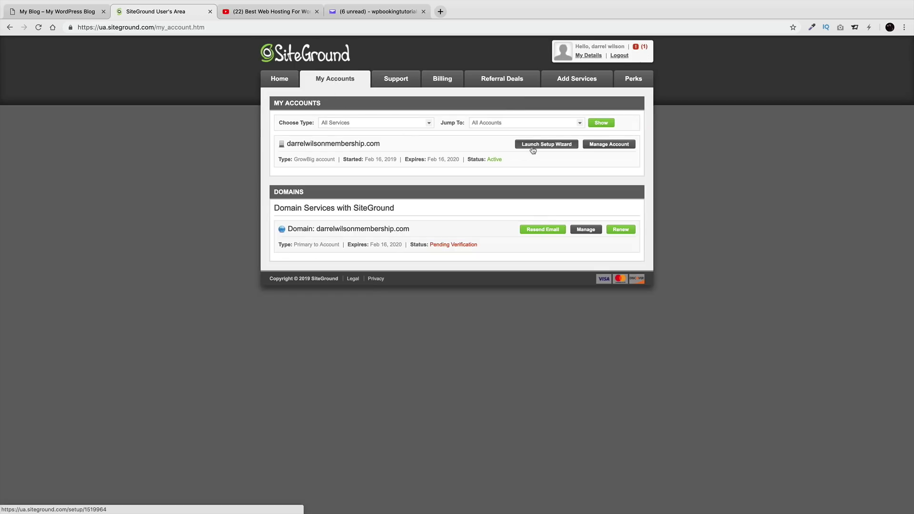
# Complete the account setup wizard without website help or enhancements, accepting the terms.
pyautogui.click(533, 151)
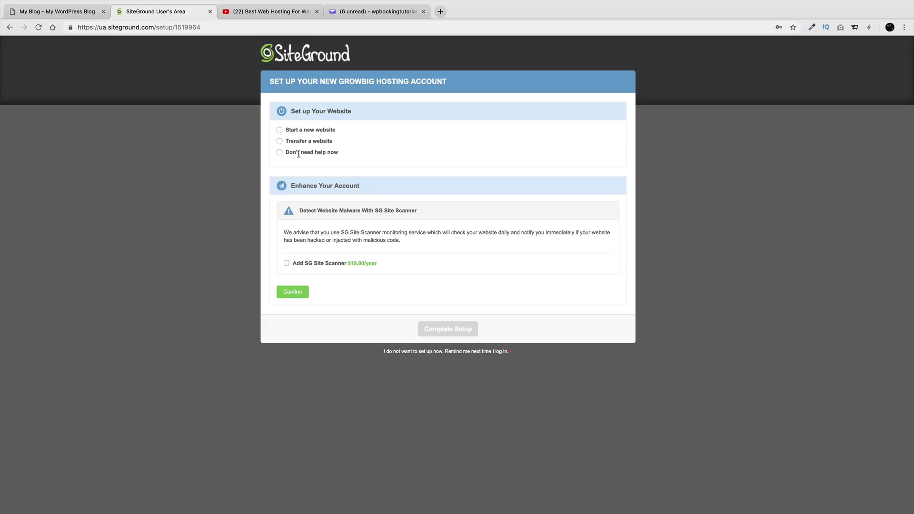
pyautogui.click(279, 152)
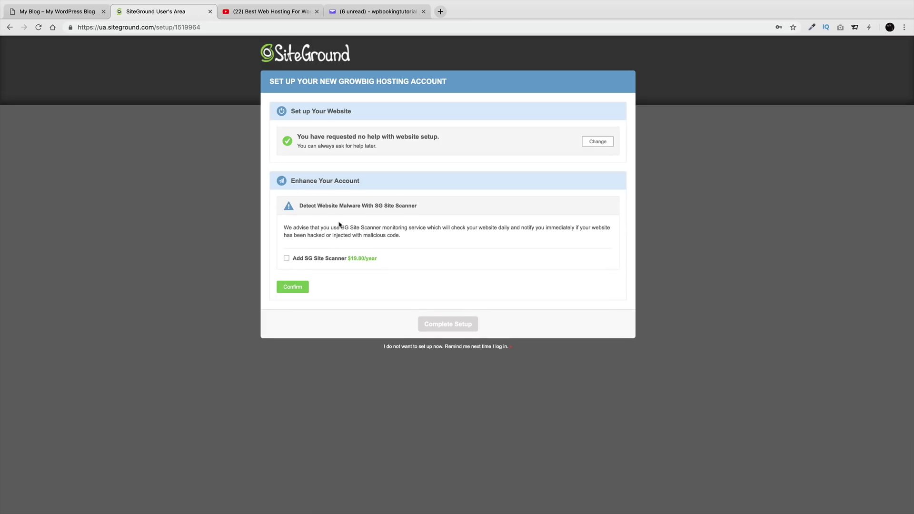
pyautogui.click(294, 286)
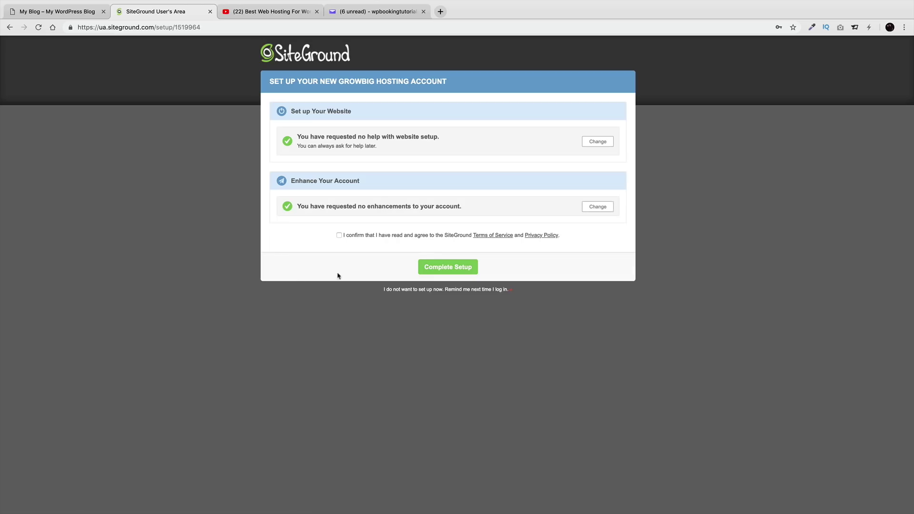
pyautogui.click(339, 235)
pyautogui.click(428, 266)
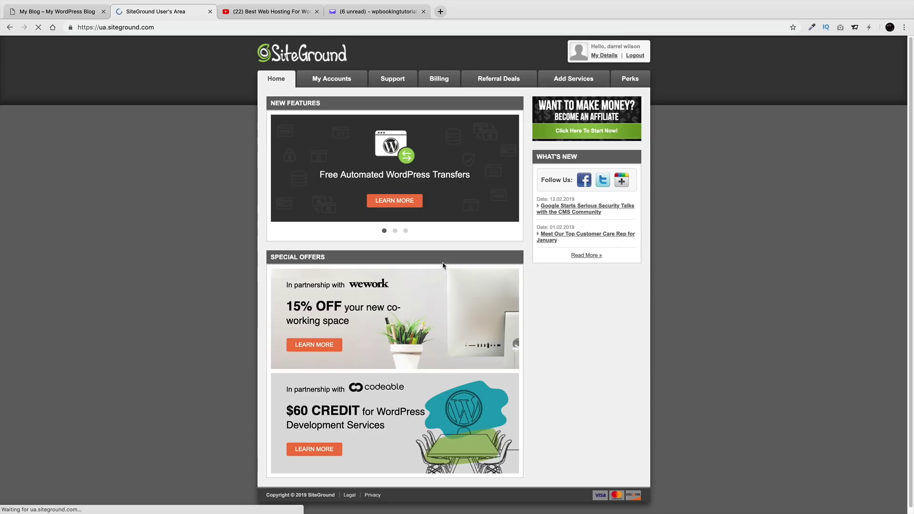
pyautogui.click(346, 79)
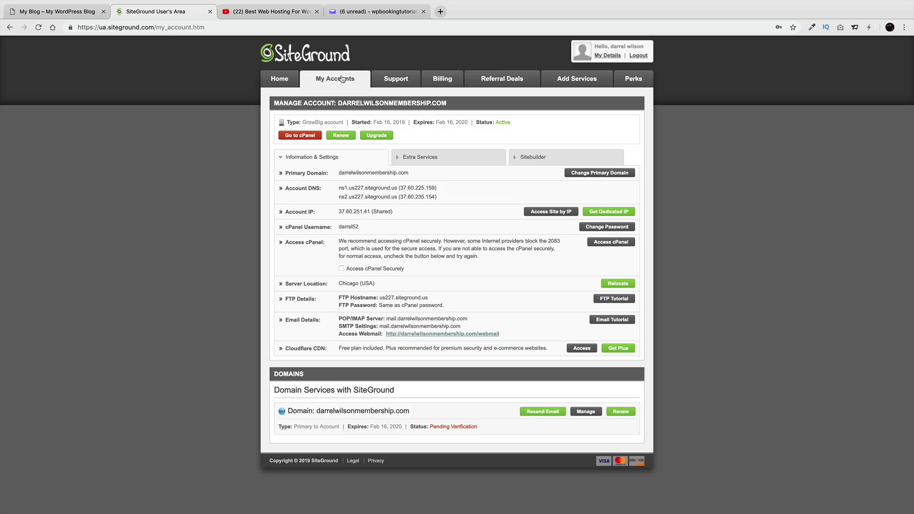
# Go to cPanel from the account and proceed with Access cPanel Securely kept checked.
pyautogui.click(300, 137)
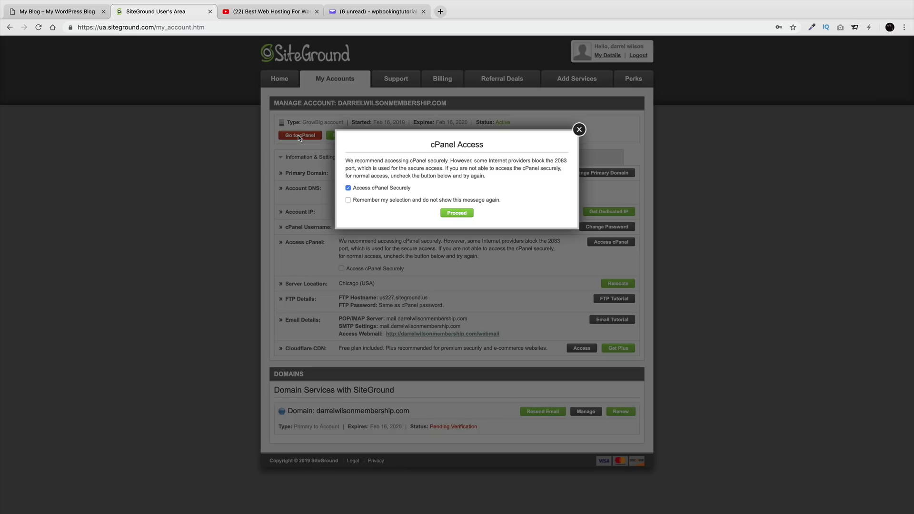
pyautogui.click(457, 214)
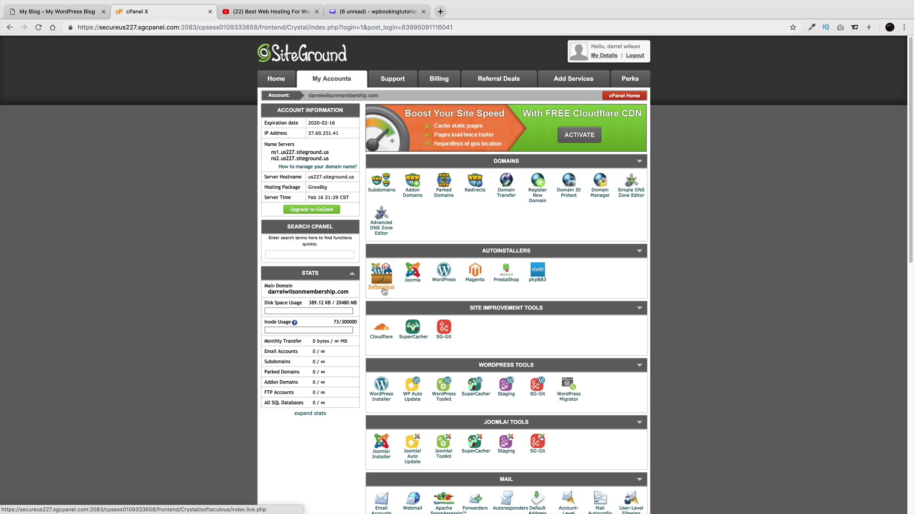
# Open the Softaculous WordPress installer and keep the account's domain for the install.
pyautogui.click(443, 282)
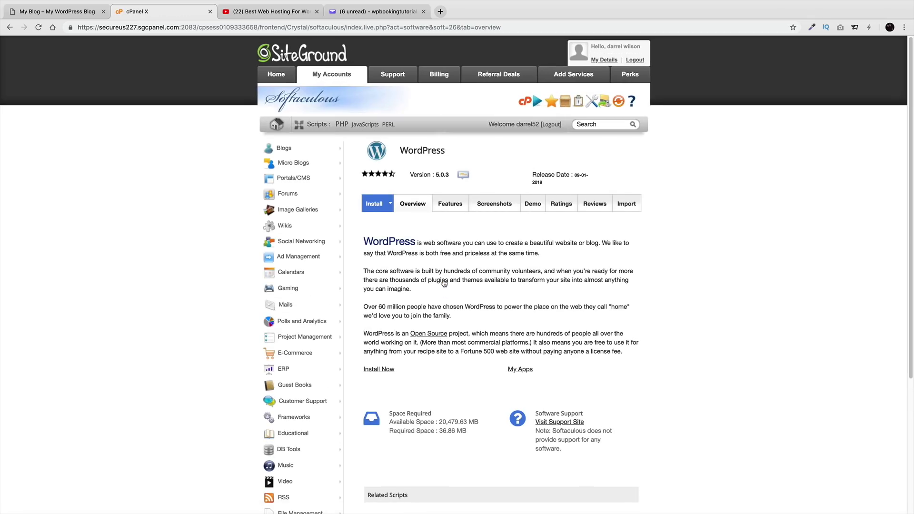
pyautogui.scroll(-3, 443, 280)
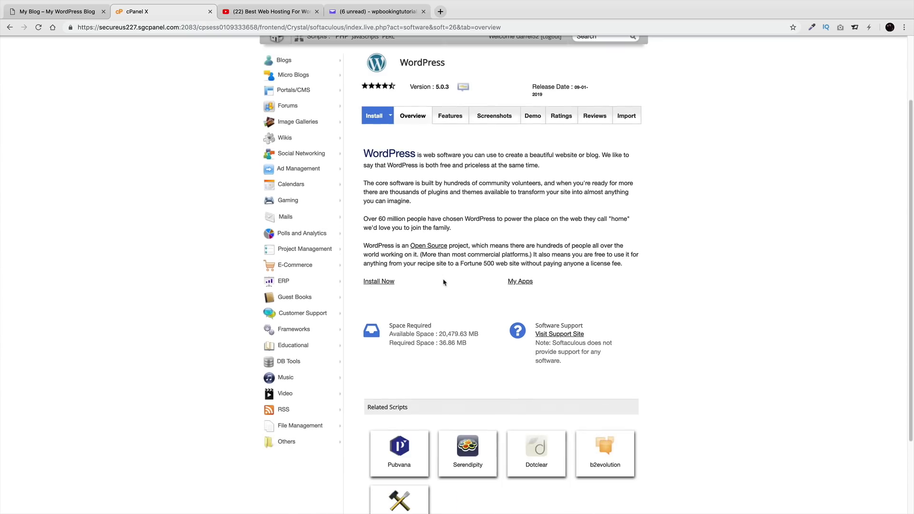
pyautogui.click(383, 282)
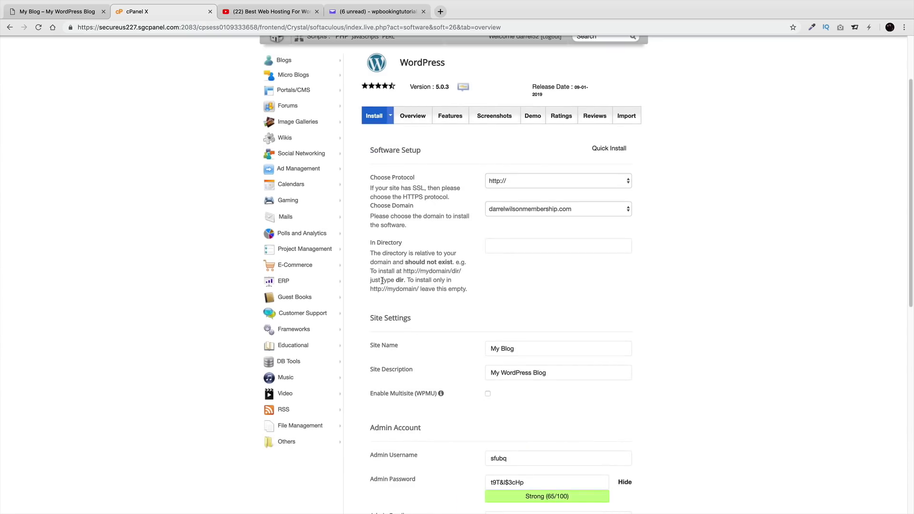
pyautogui.click(540, 209)
pyautogui.click(541, 211)
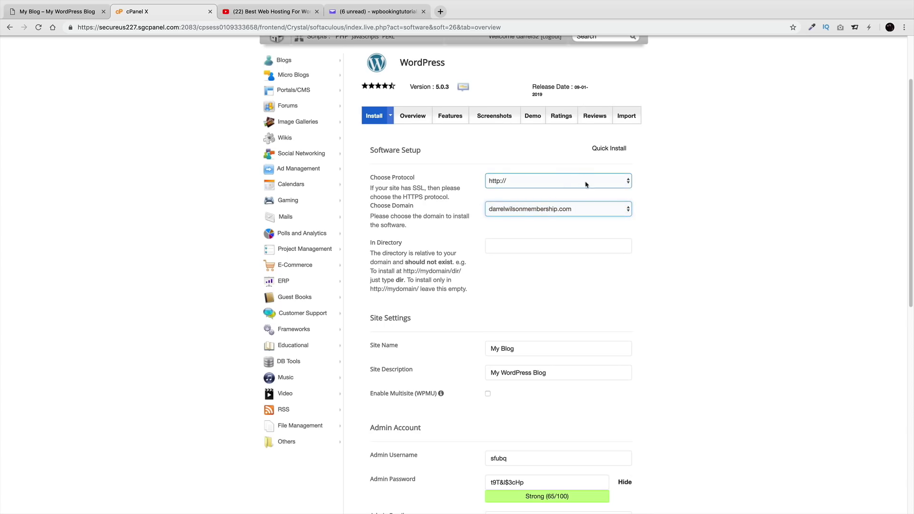
pyautogui.scroll(-2, 586, 228)
pyautogui.scroll(-1, 583, 227)
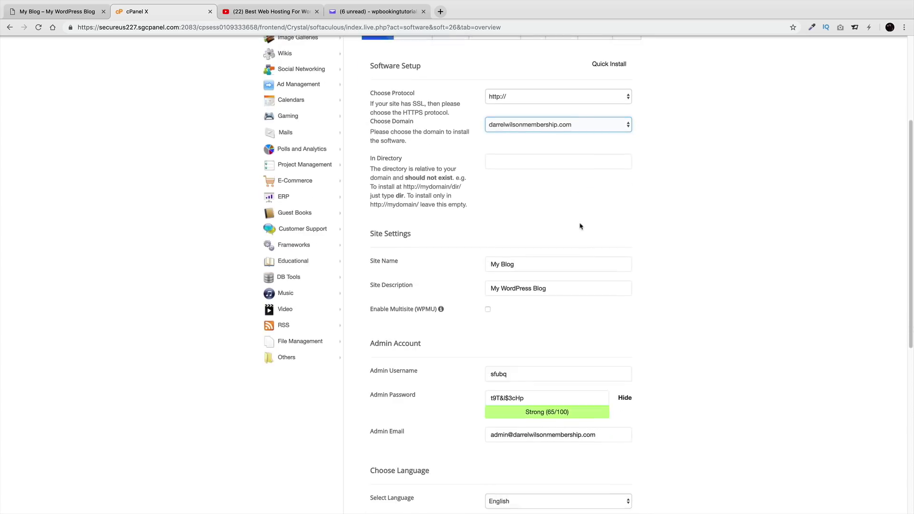
# Select the default My Blog site name and enter a custom admin username, password and e-mail.
pyautogui.click(581, 260)
pyautogui.tripleClick(582, 260)
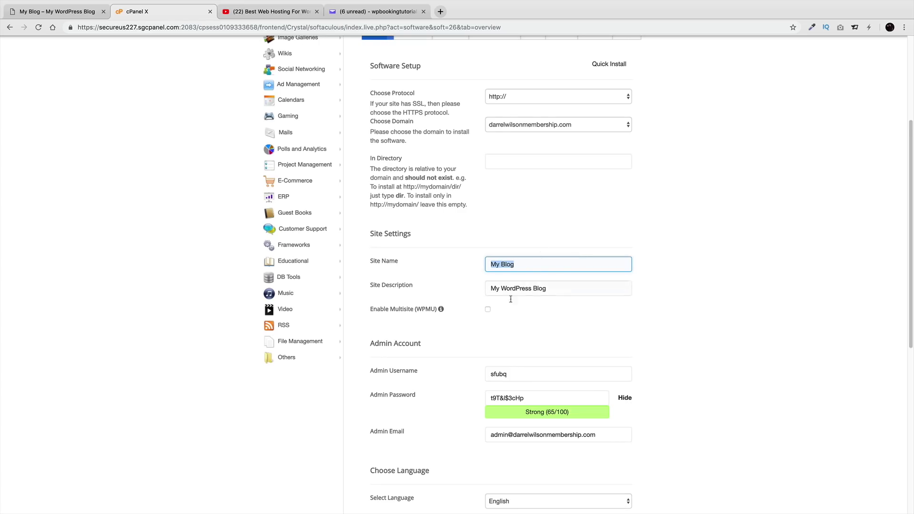
pyautogui.scroll(-1, 524, 281)
pyautogui.doubleClick(546, 356)
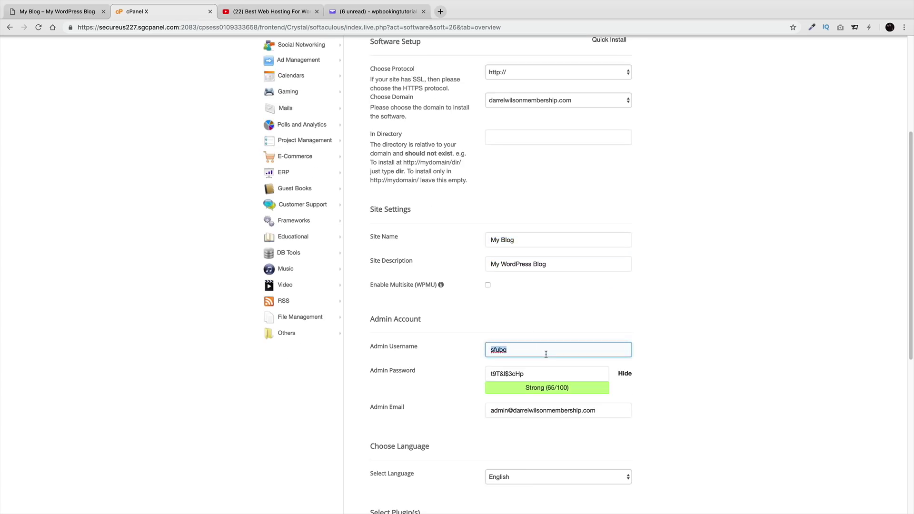
pyautogui.press('Tab')
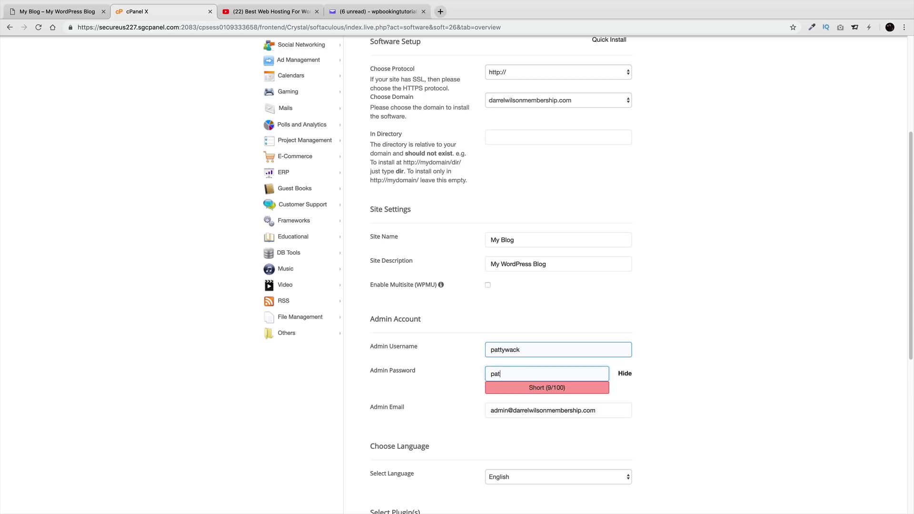
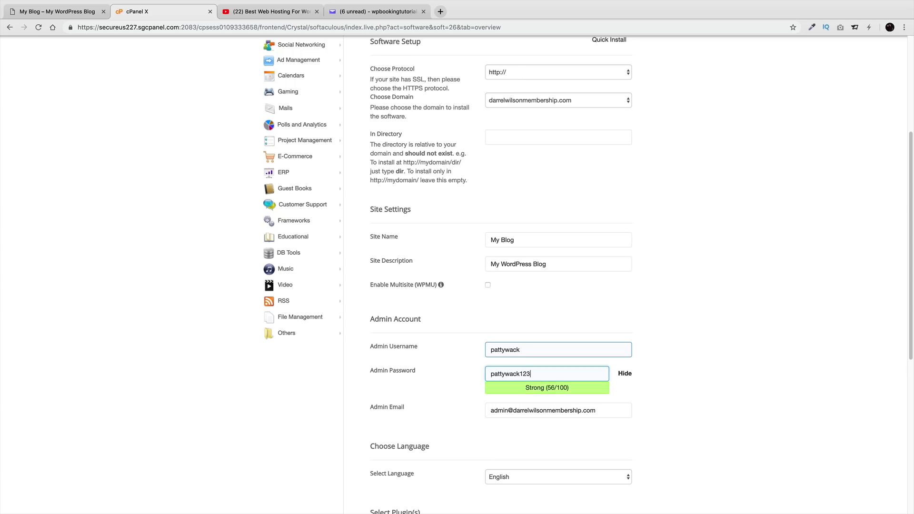
pyautogui.press('Tab')
pyautogui.press('Tab')
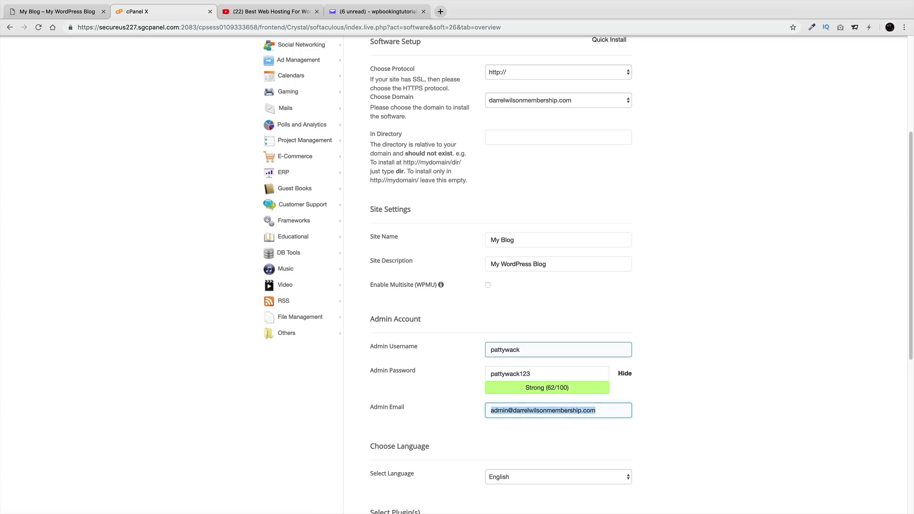
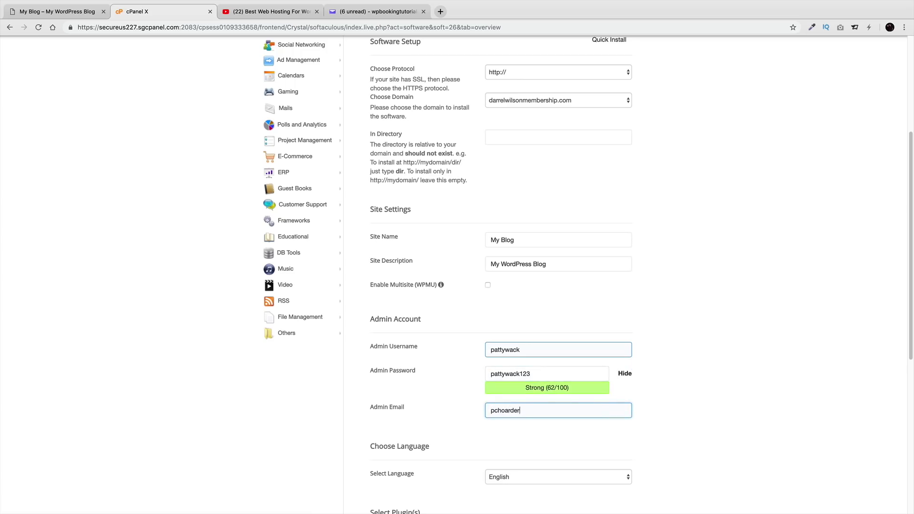
# Uncheck WordPress Starter and start the WordPress installation.
pyautogui.scroll(-3, 567, 344)
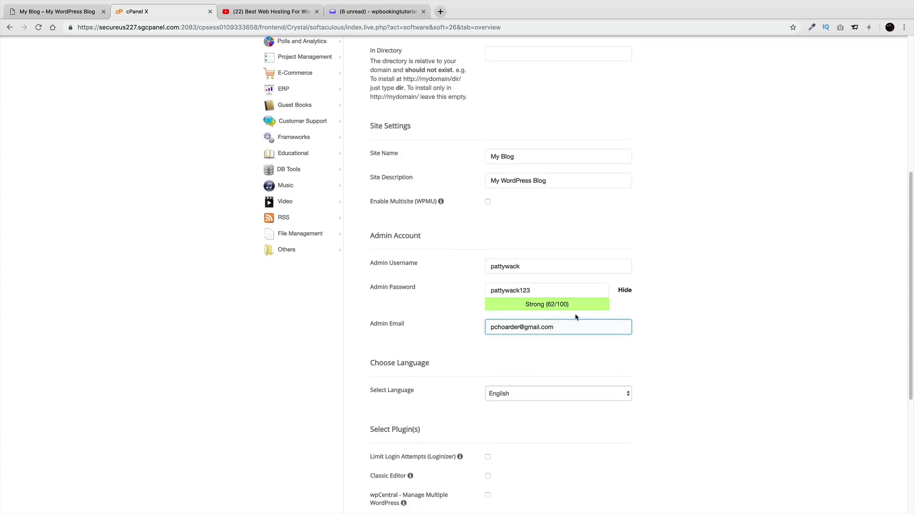
pyautogui.scroll(-8, 575, 317)
pyautogui.moveTo(401, 336)
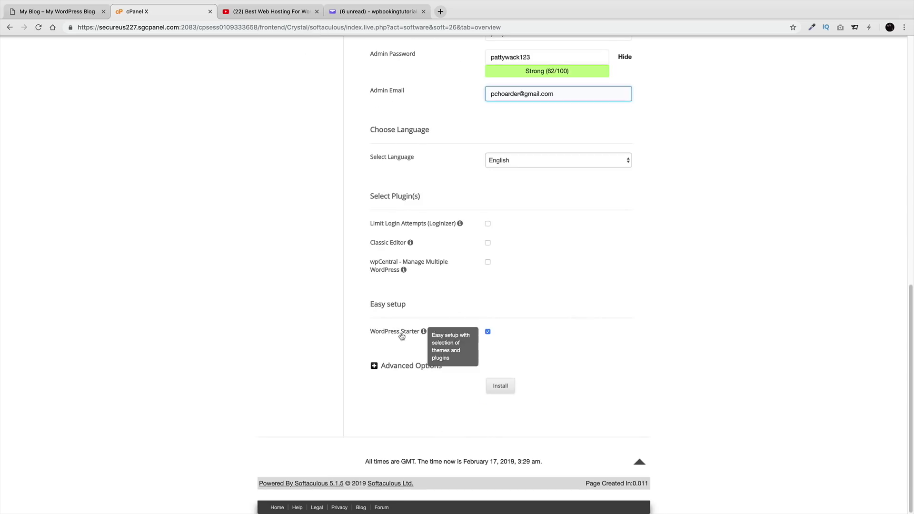
pyautogui.click(487, 332)
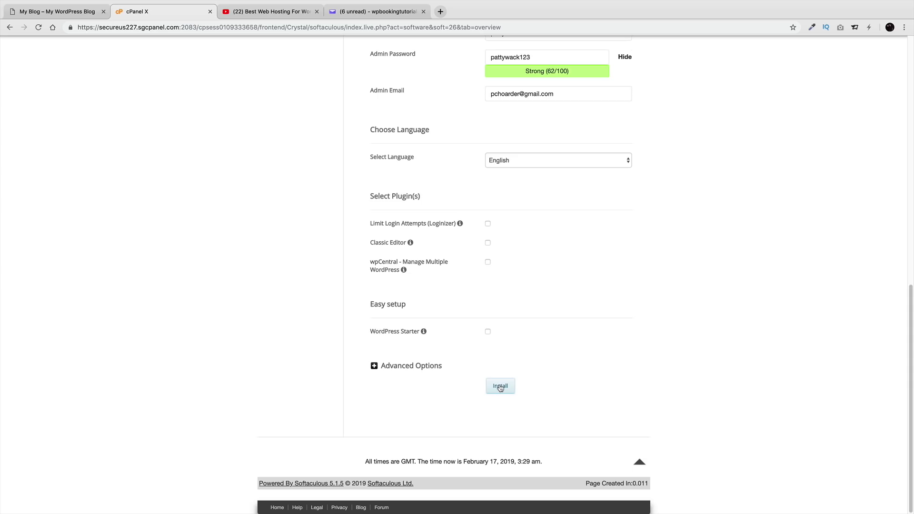
pyautogui.click(500, 387)
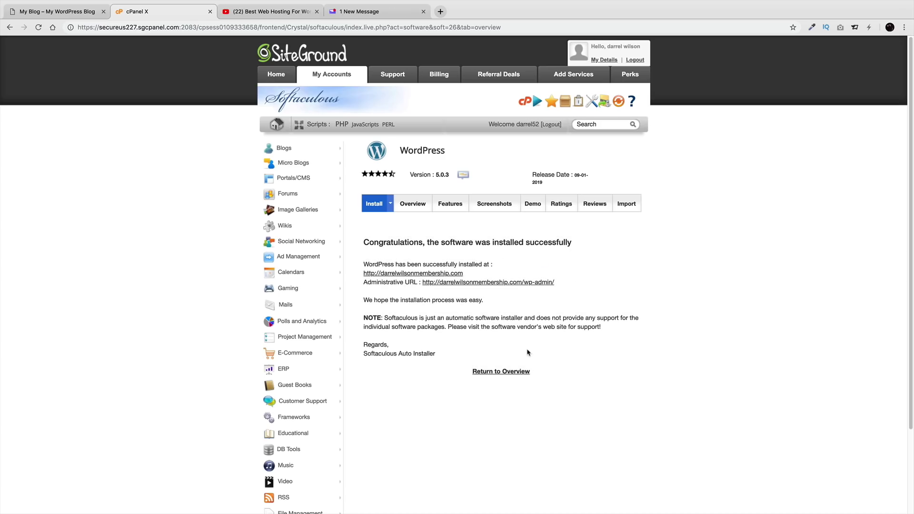
# Open the new site's wp-admin, dismiss the privacy notice, view the live blog, then return.
pyautogui.click(526, 283)
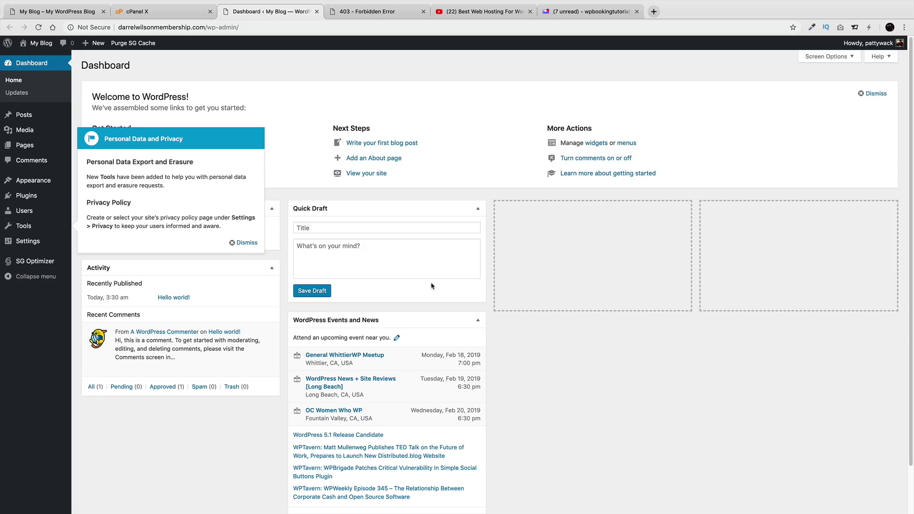
pyautogui.click(247, 243)
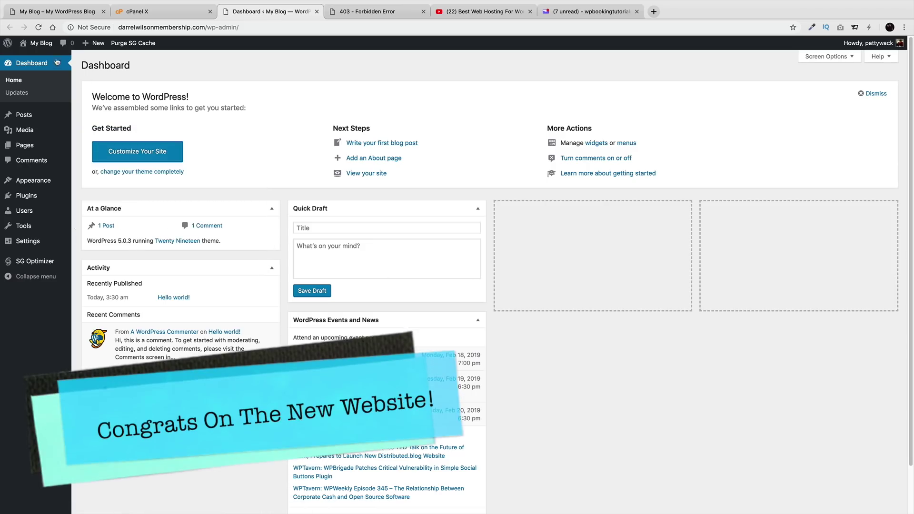
pyautogui.moveTo(45, 46)
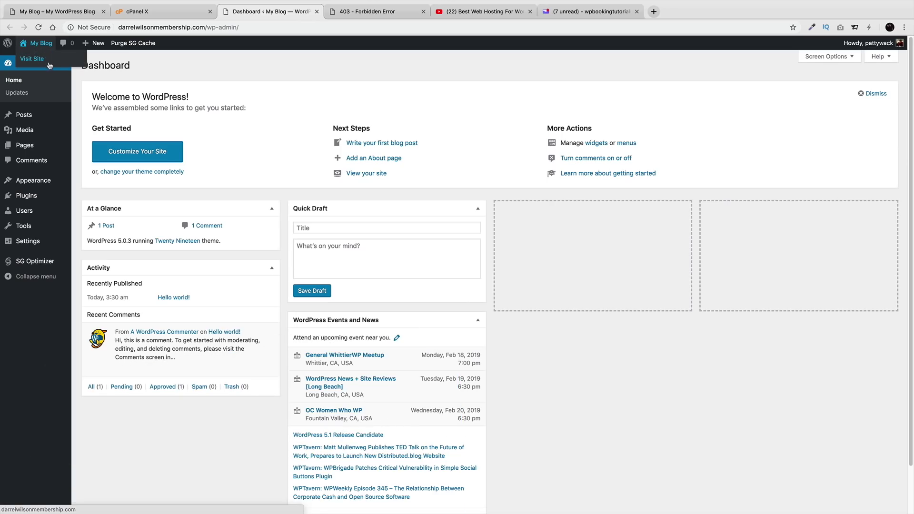
pyautogui.click(50, 64)
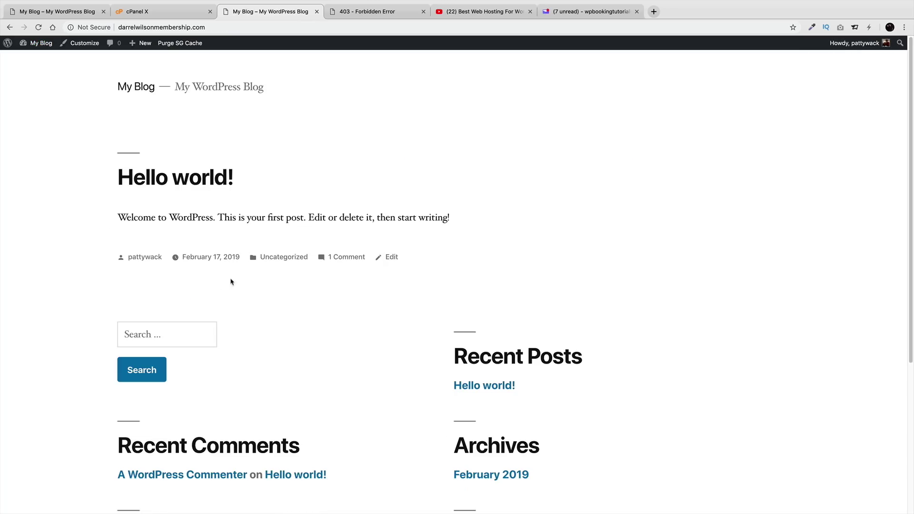
pyautogui.scroll(-5, 236, 281)
pyautogui.scroll(5, 239, 280)
pyautogui.moveTo(41, 42)
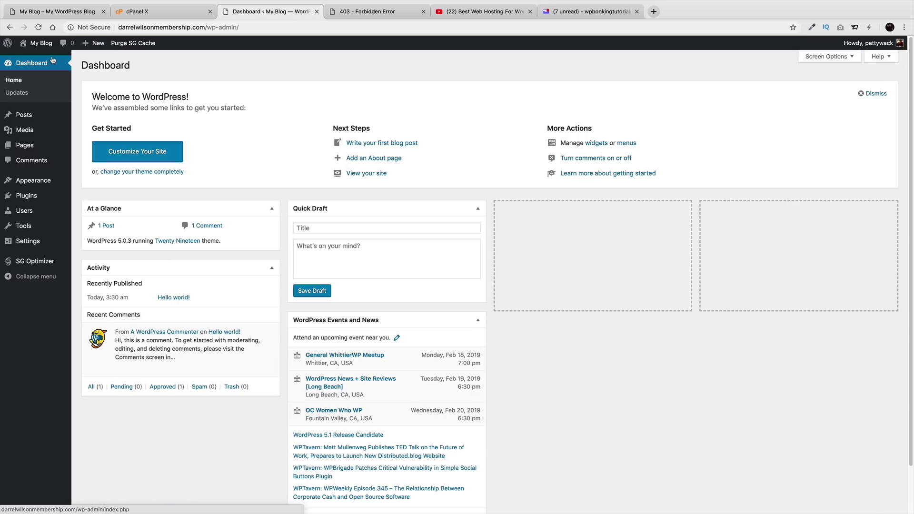
# Switch permalinks to the Post name structure (/%postname%/) and save.
pyautogui.moveTo(38, 243)
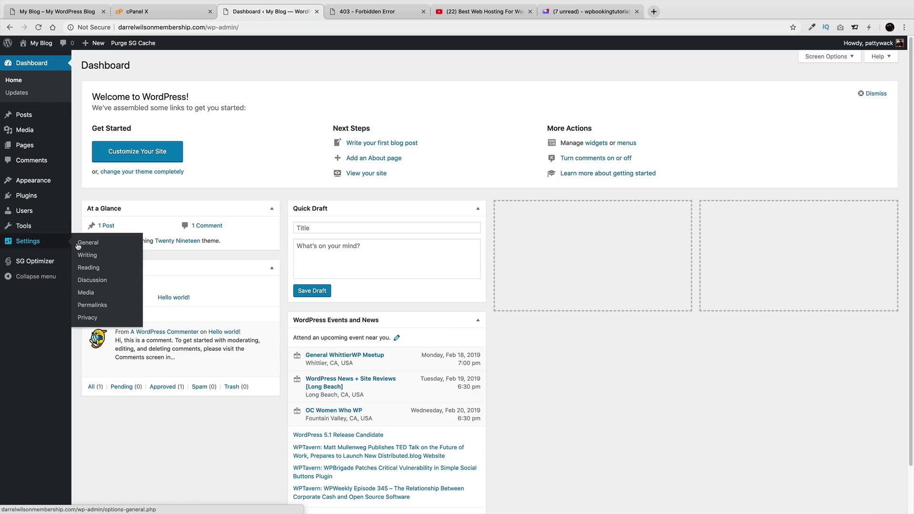
pyautogui.click(99, 305)
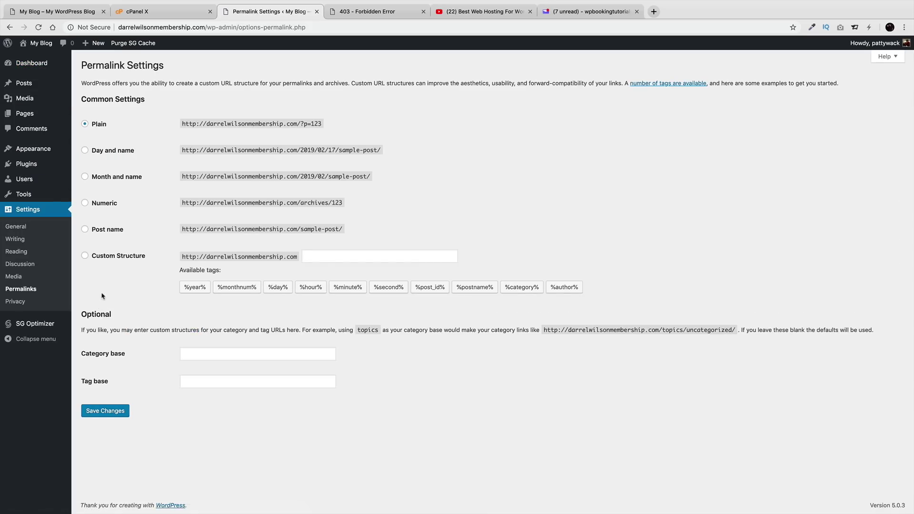
pyautogui.click(98, 231)
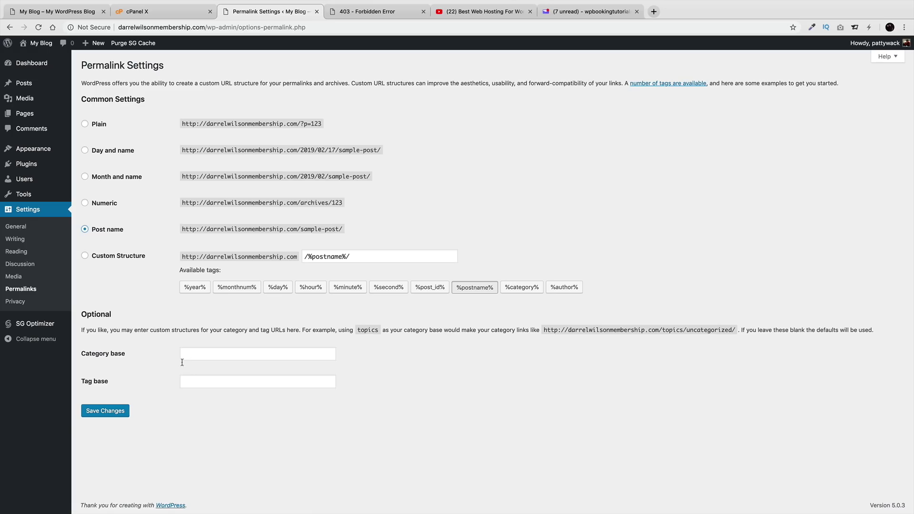
pyautogui.click(119, 411)
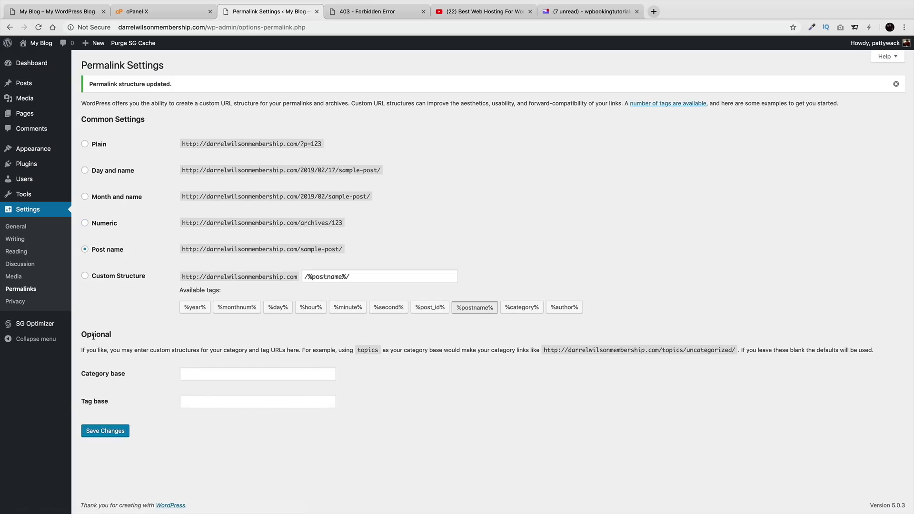
# Open Your Profile, generate a new password, then cancel it.
pyautogui.moveTo(33, 180)
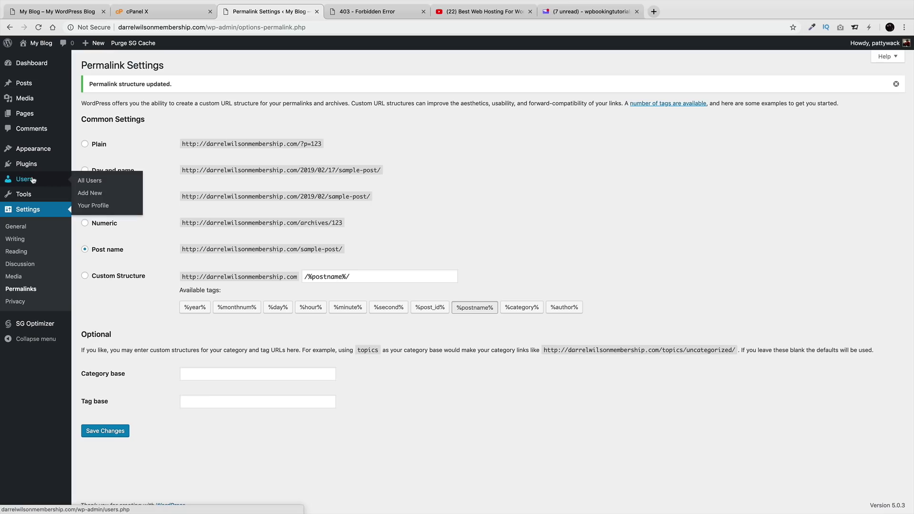
pyautogui.click(94, 206)
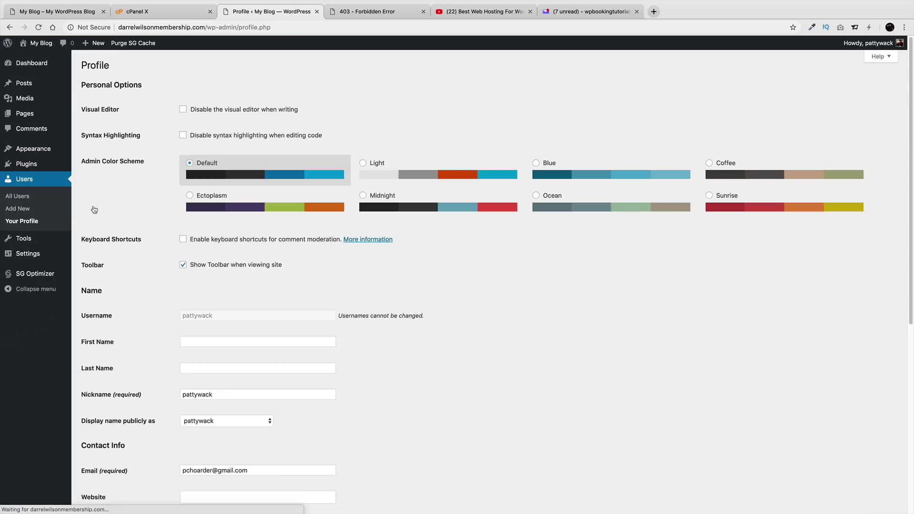
pyautogui.scroll(-4, 159, 257)
pyautogui.scroll(-5, 158, 257)
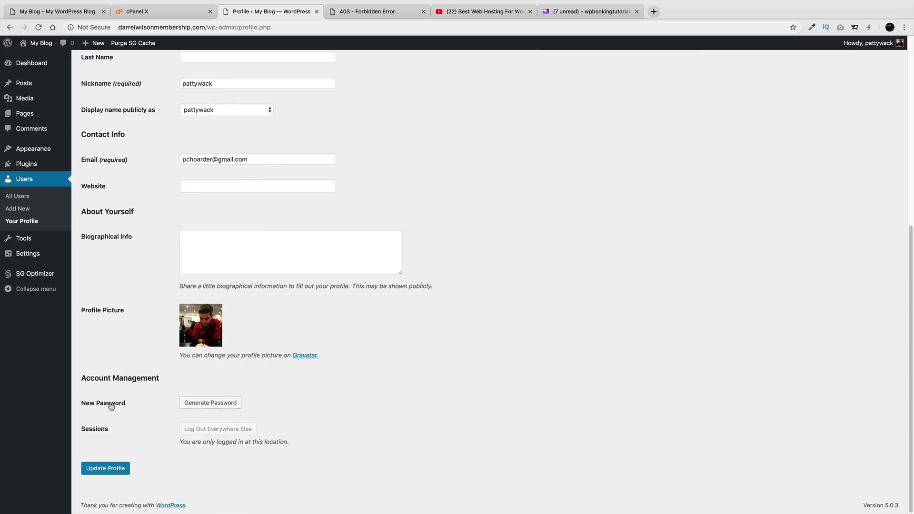
pyautogui.click(209, 402)
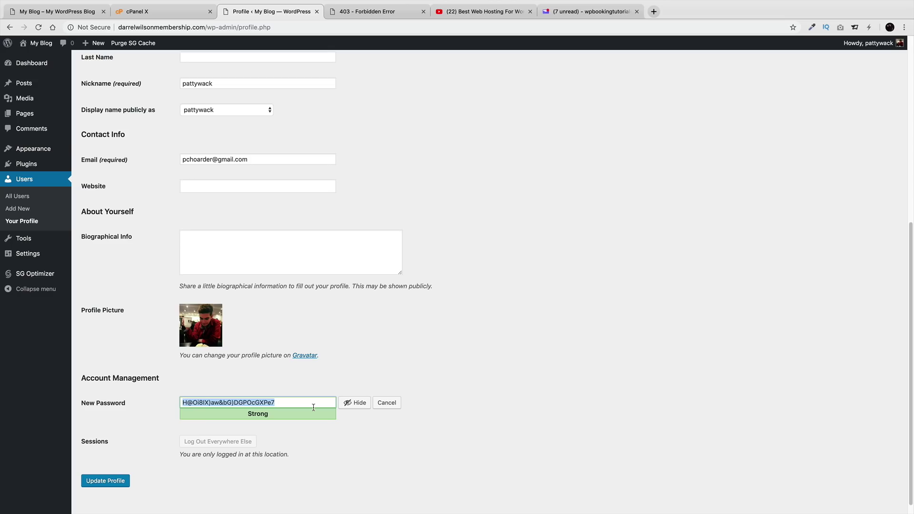
pyautogui.click(383, 403)
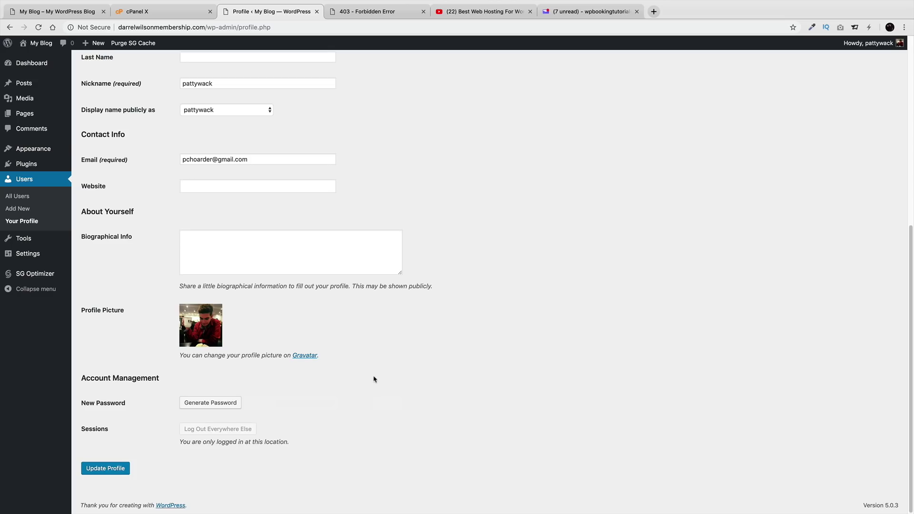
pyautogui.scroll(7, 355, 390)
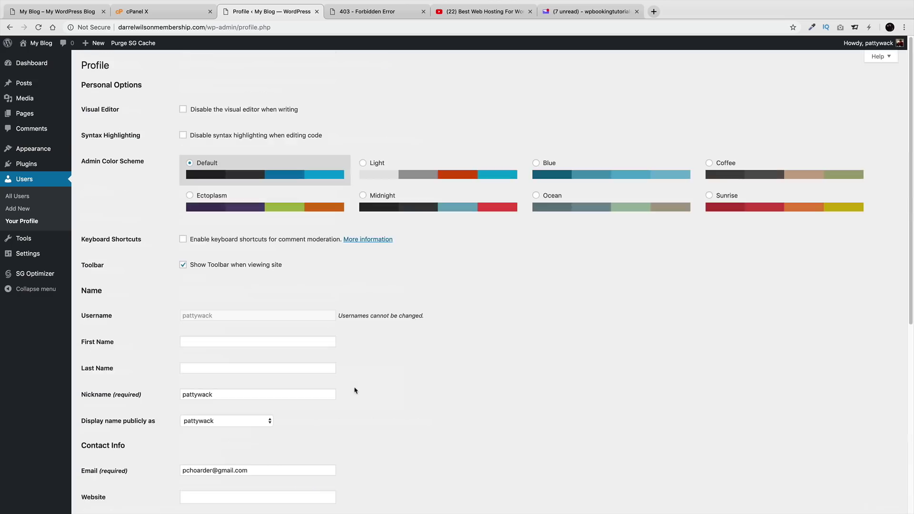
# Preview Ectoplasm, Blue and Coffee schemes, settle on Midnight, and update the profile.
pyautogui.click(366, 203)
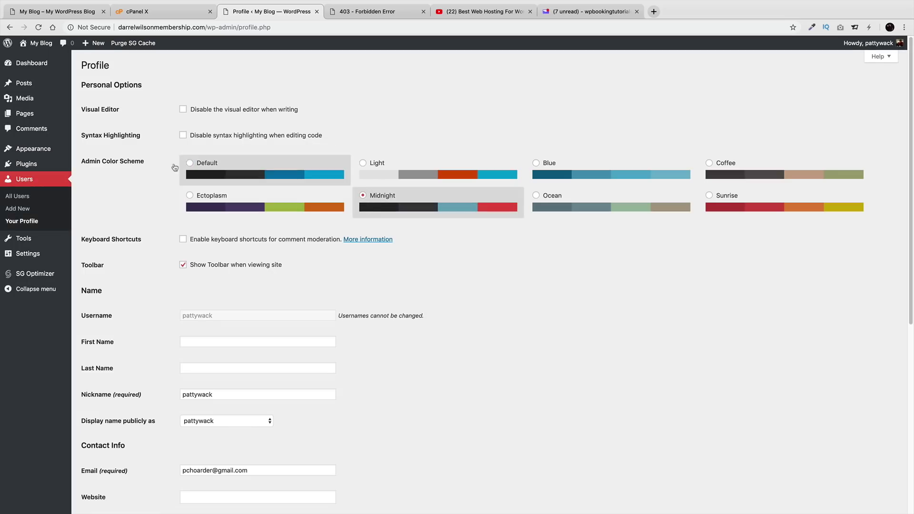
pyautogui.moveTo(30, 158)
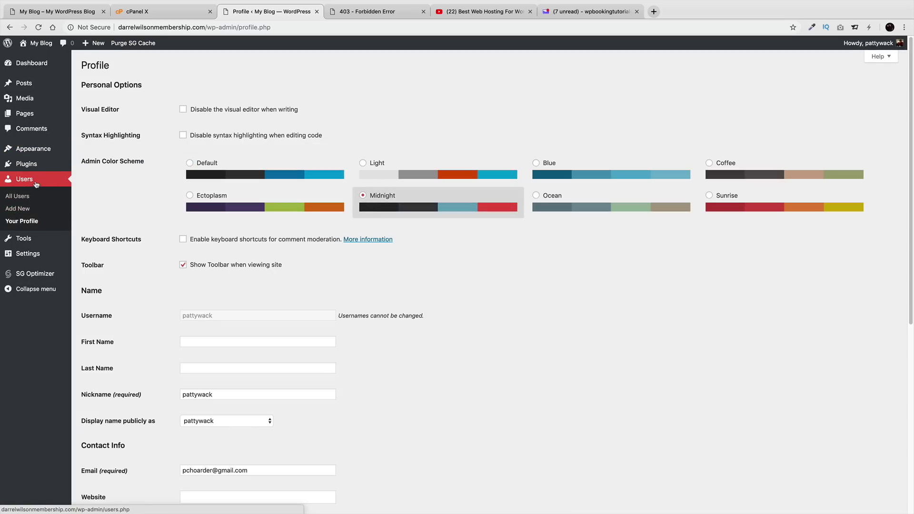
pyautogui.click(224, 200)
pyautogui.click(376, 202)
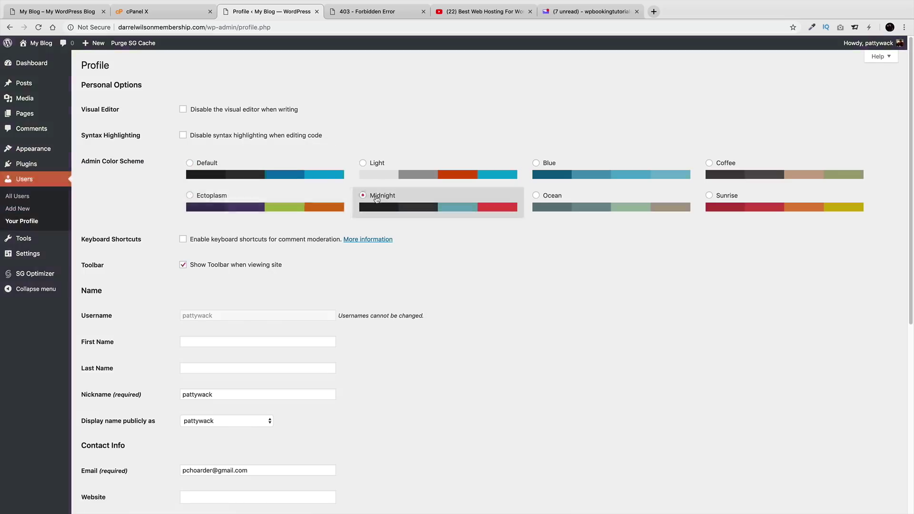
pyautogui.click(318, 200)
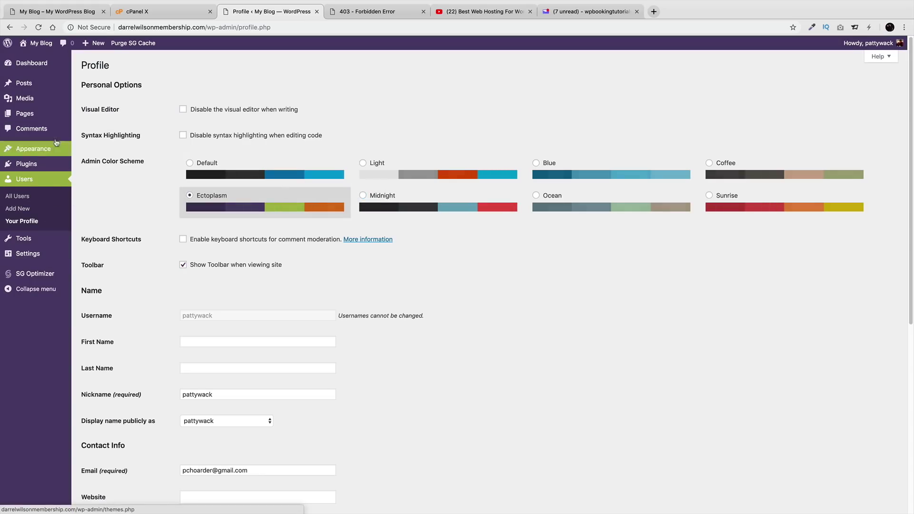
pyautogui.click(548, 164)
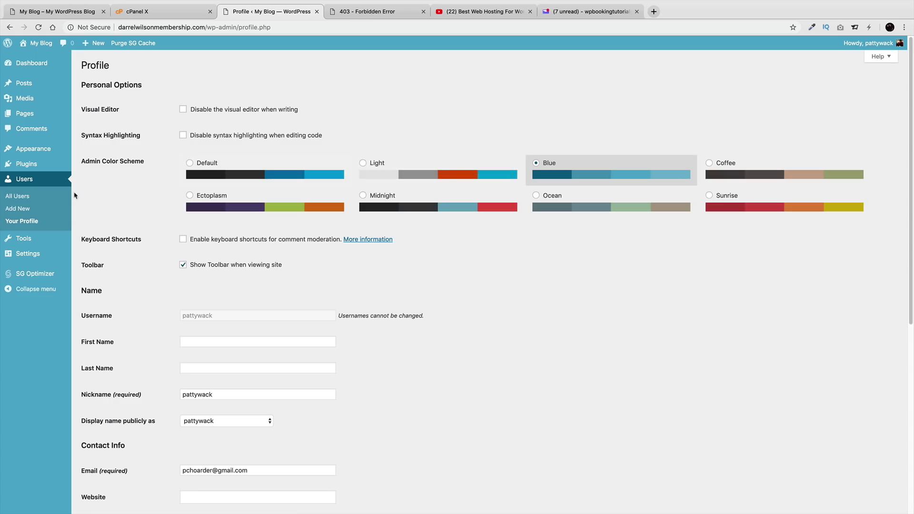
pyautogui.click(761, 166)
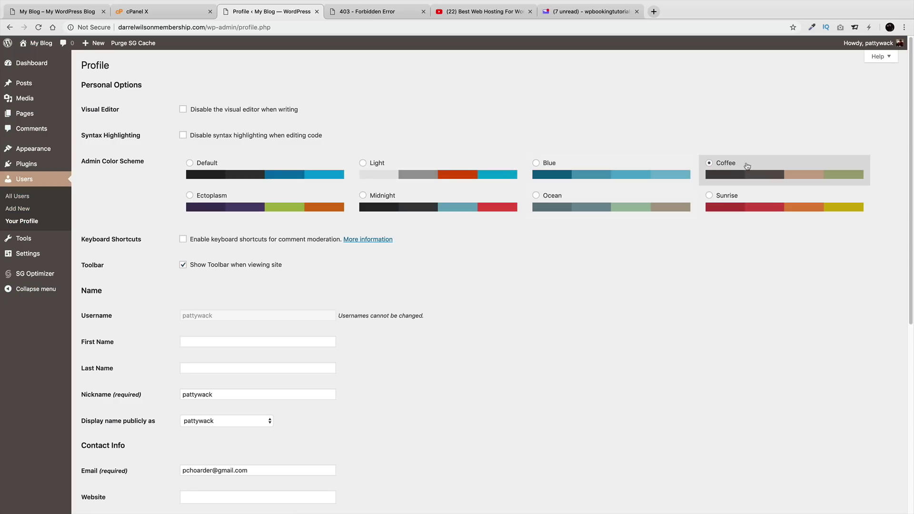
pyautogui.click(505, 209)
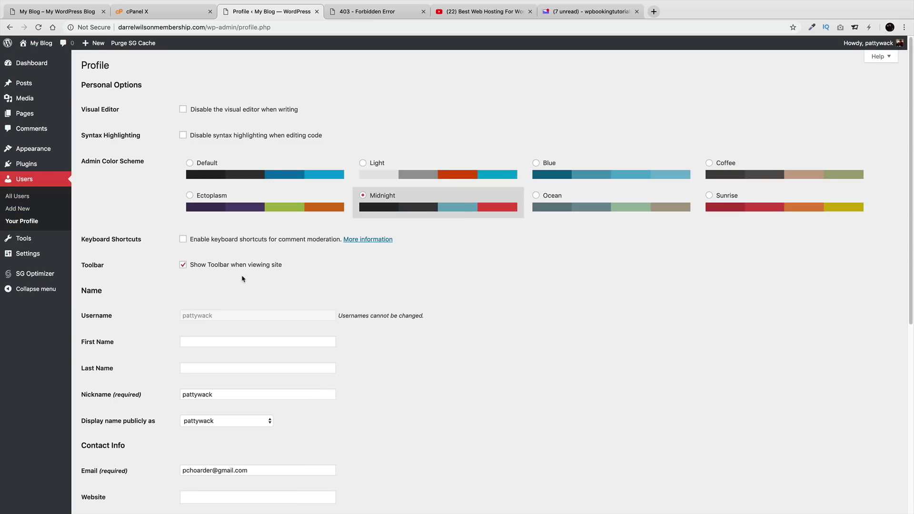
pyautogui.scroll(-6, 243, 279)
pyautogui.click(125, 464)
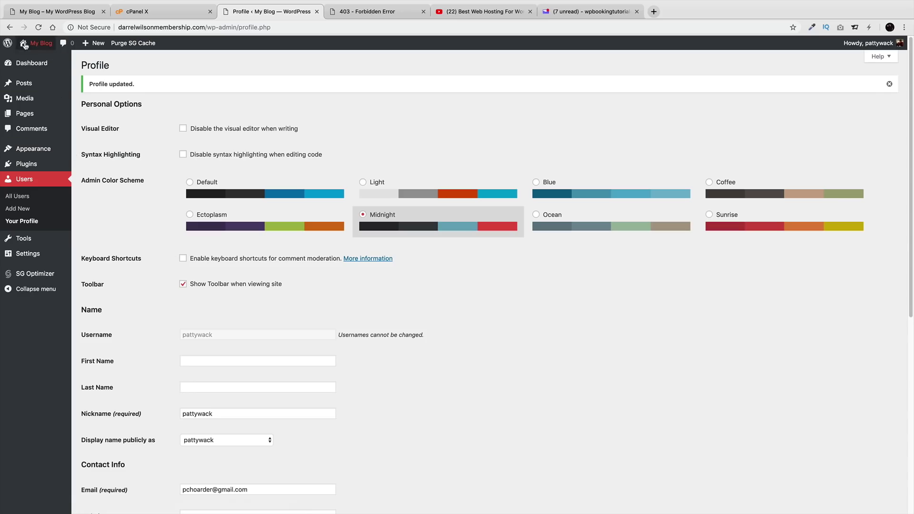
# Go to Appearance > Themes and open the Add New theme browser.
pyautogui.moveTo(43, 150)
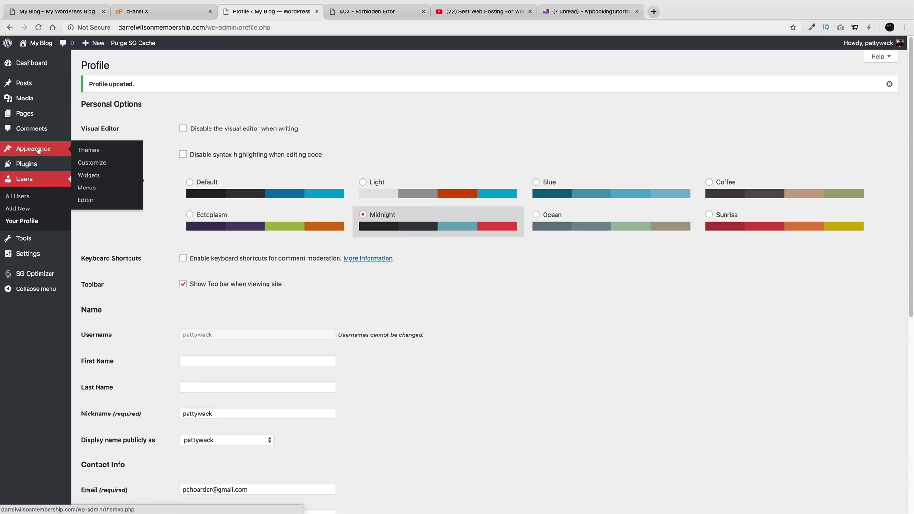
pyautogui.click(85, 150)
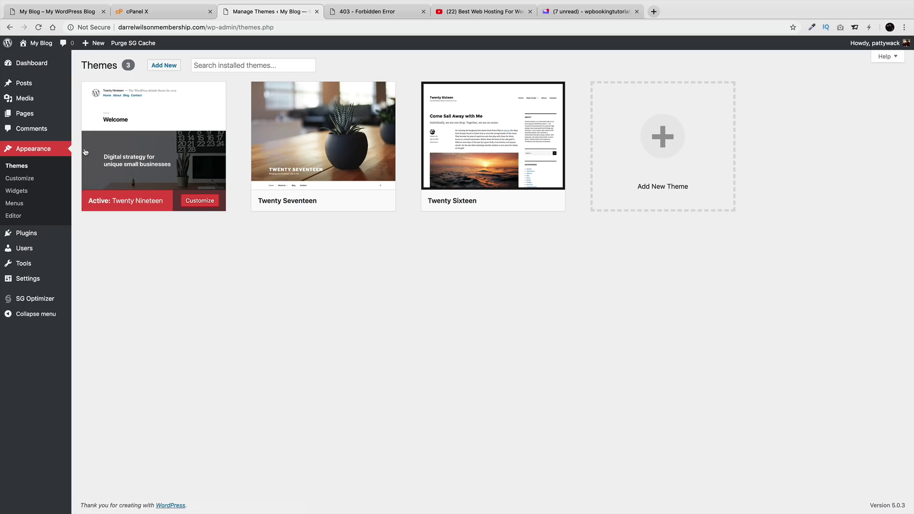
pyautogui.click(160, 68)
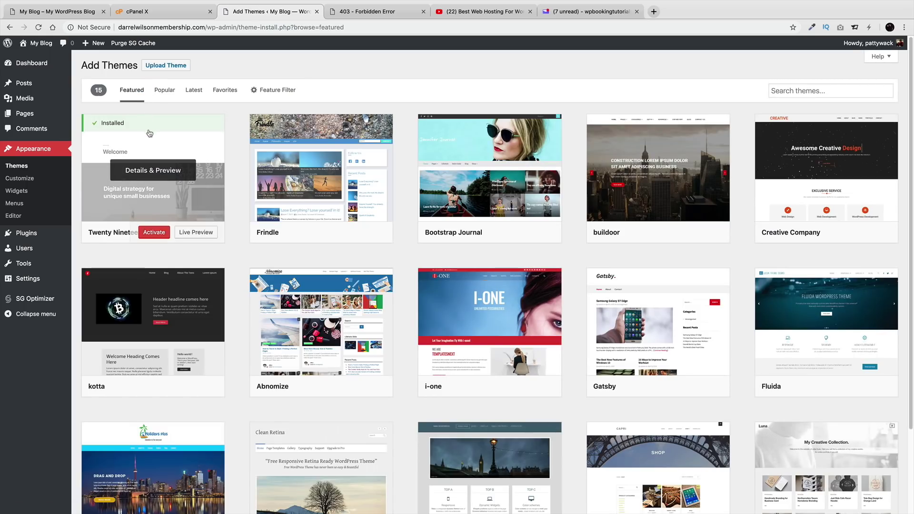
pyautogui.scroll(-3, 235, 224)
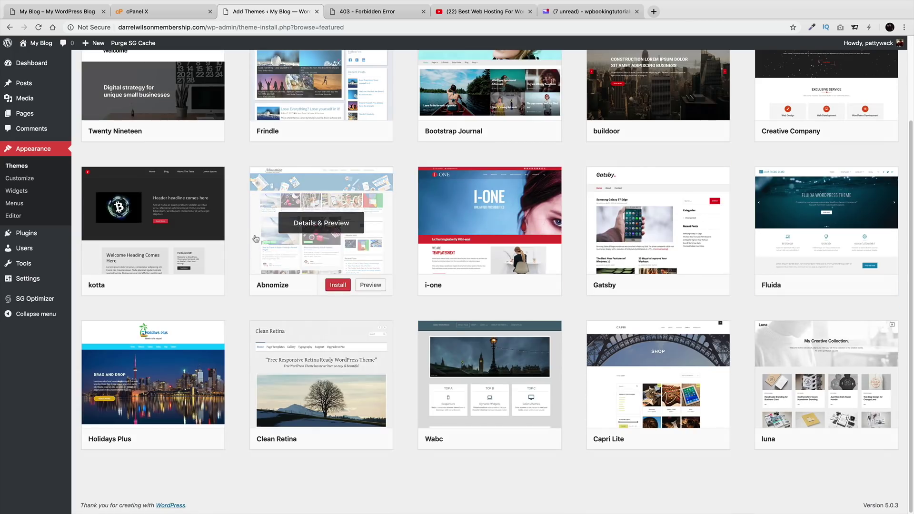
pyautogui.moveTo(435, 372)
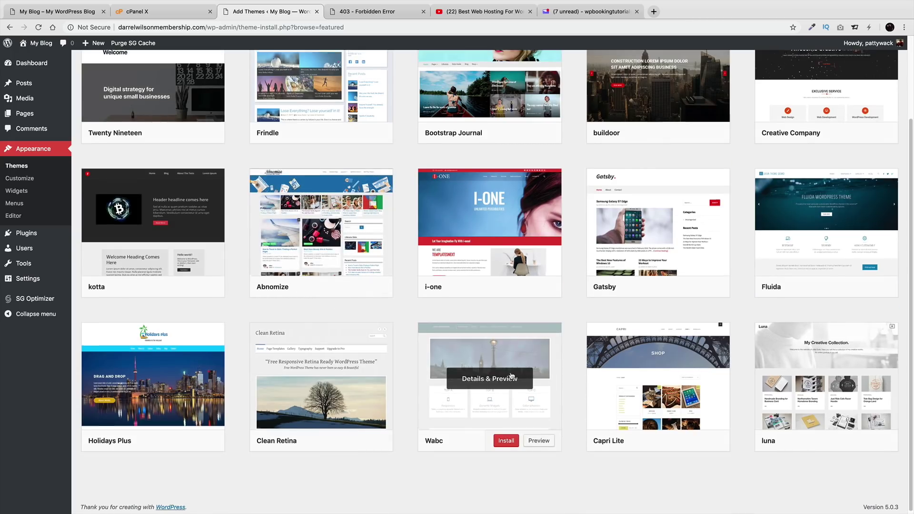
pyautogui.scroll(3, 509, 373)
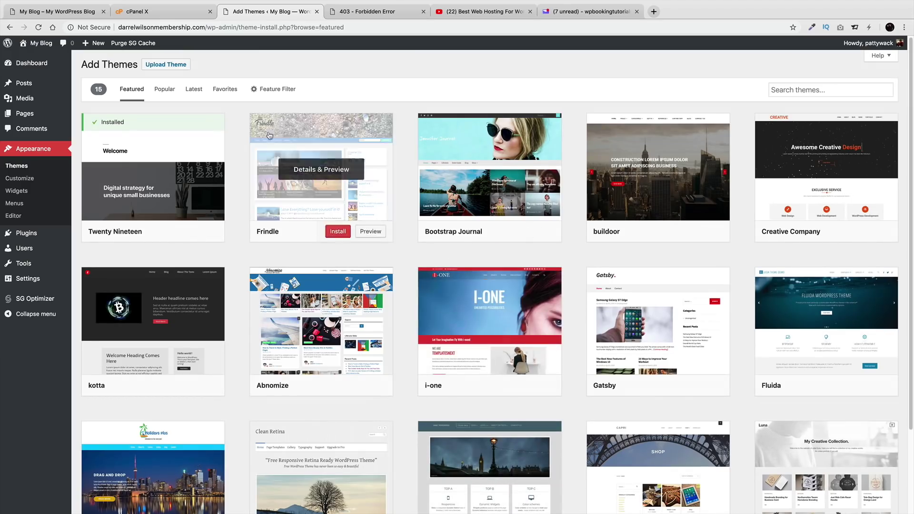
# Show Popular themes and scroll through options like OceanWP, Astra, Hestia and Neve.
pyautogui.click(170, 92)
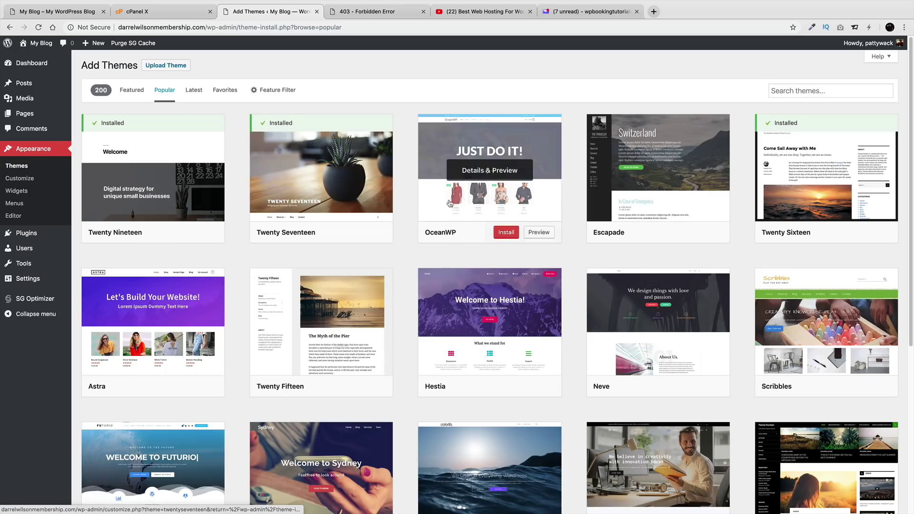
pyautogui.scroll(-2, 641, 367)
pyautogui.scroll(-3, 640, 367)
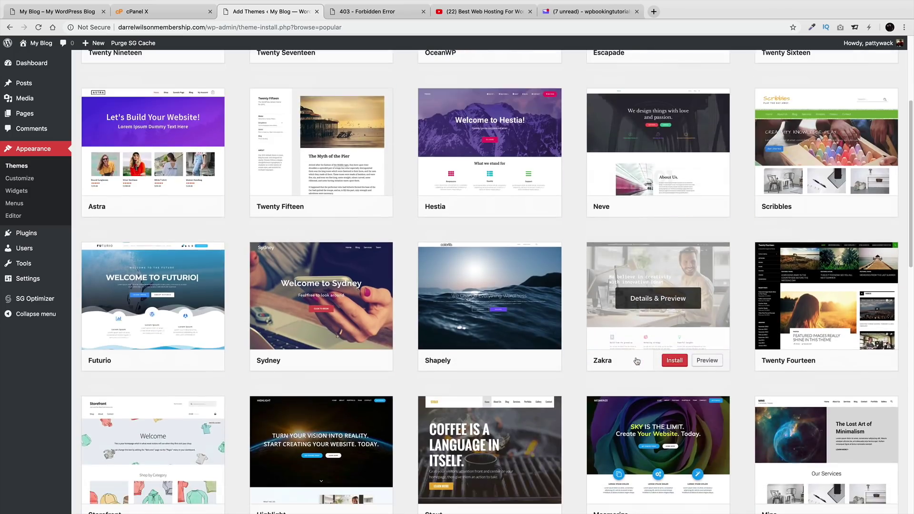
pyautogui.scroll(-7, 637, 360)
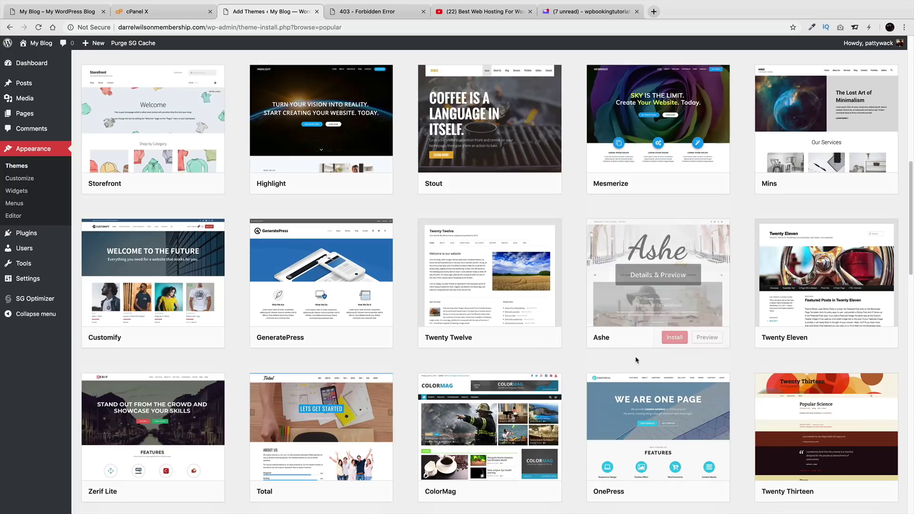
pyautogui.scroll(-4, 636, 360)
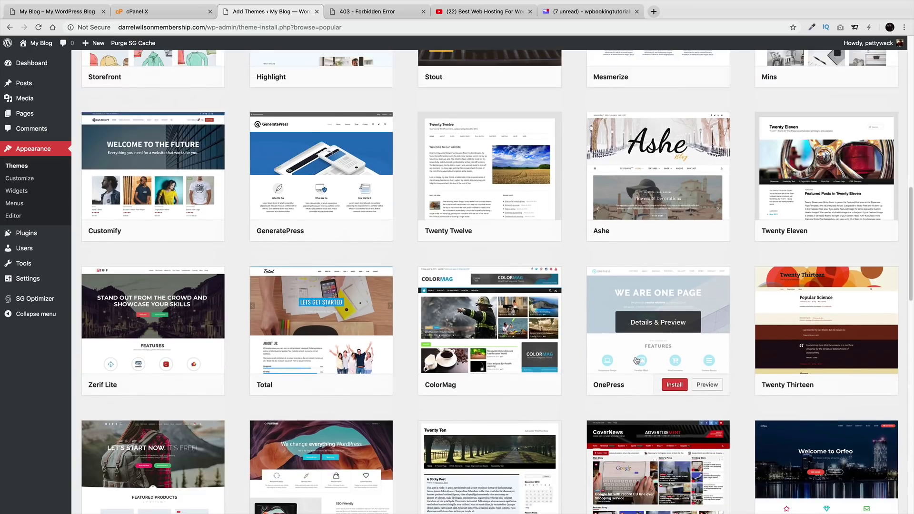
pyautogui.scroll(-4, 636, 360)
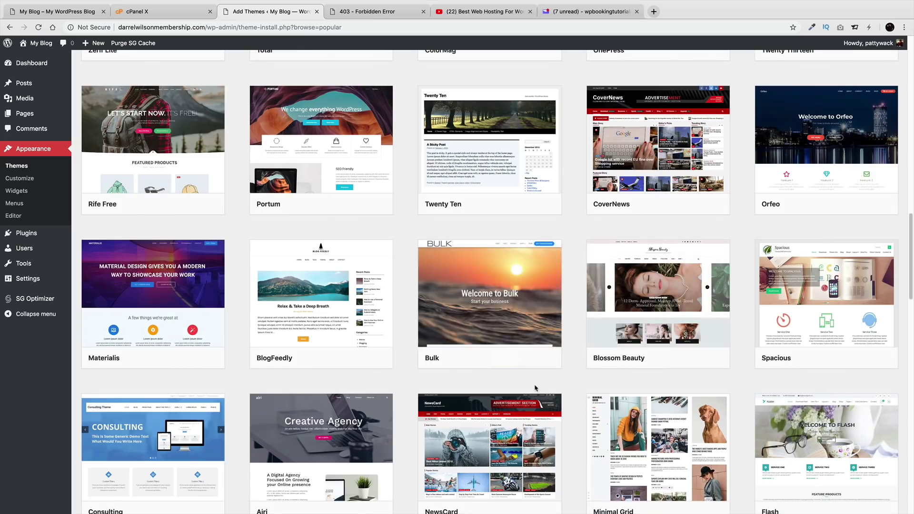
pyautogui.scroll(20, 534, 387)
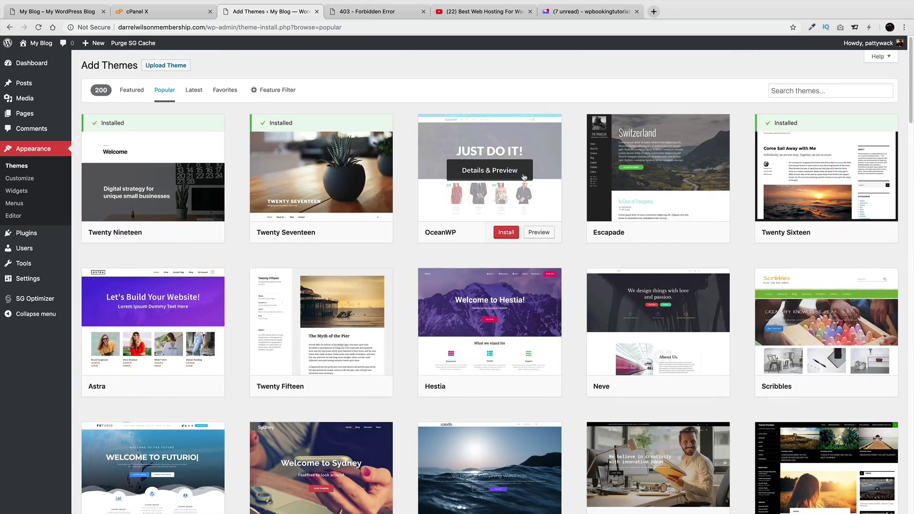
pyautogui.scroll(-1, 506, 277)
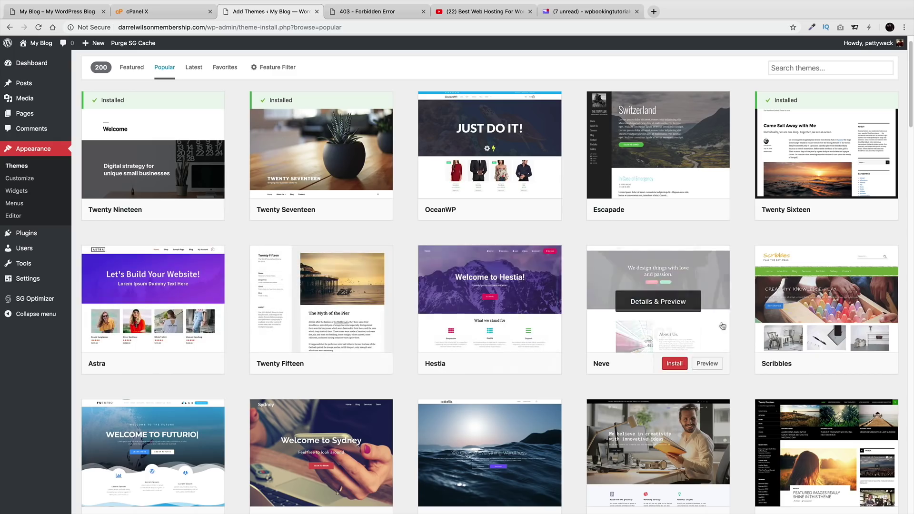
# Install the Astra theme from its preview sidebar and activate it.
pyautogui.click(160, 305)
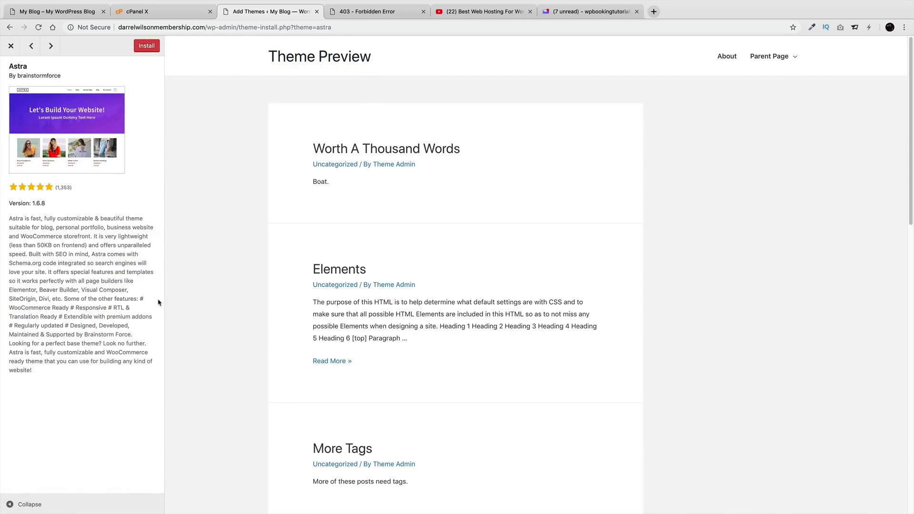
pyautogui.click(148, 46)
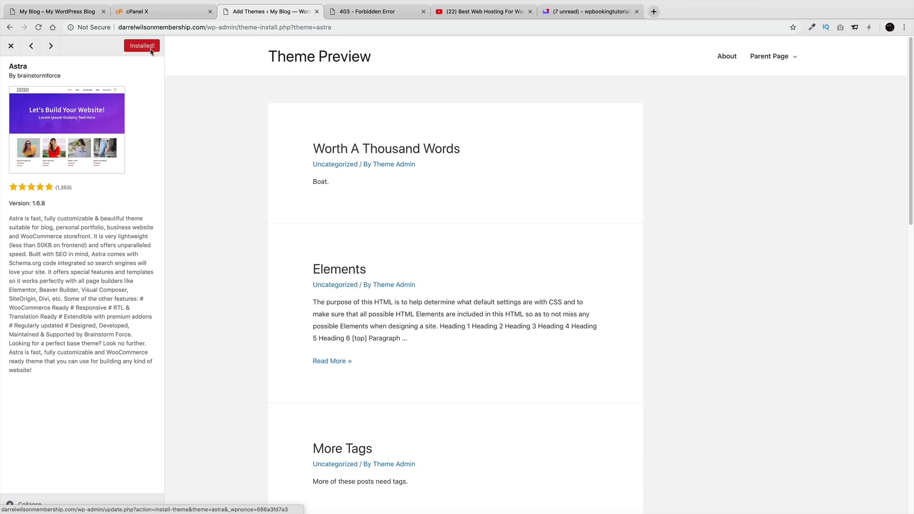
pyautogui.click(144, 49)
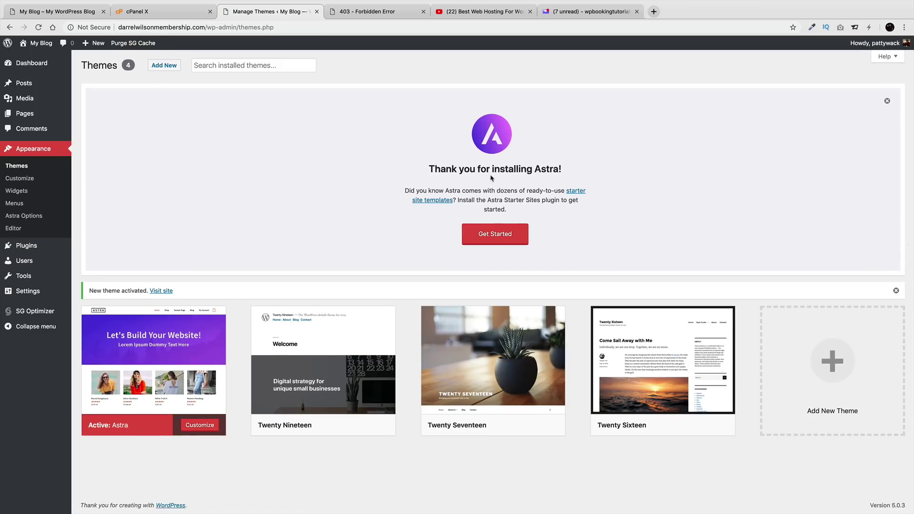
pyautogui.moveTo(446, 168); pyautogui.dragTo(531, 169)
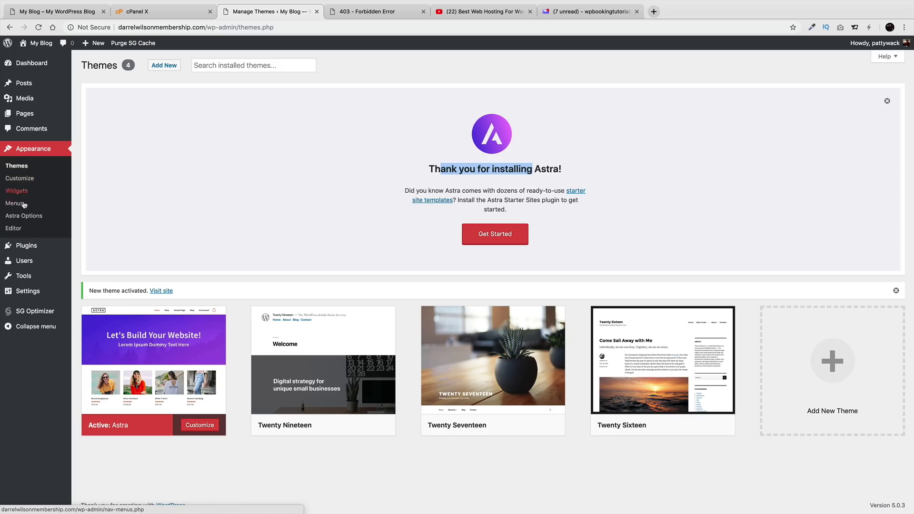
# Open Astra Options and use Get Started to install the Astra Starter Sites plugin.
pyautogui.click(23, 219)
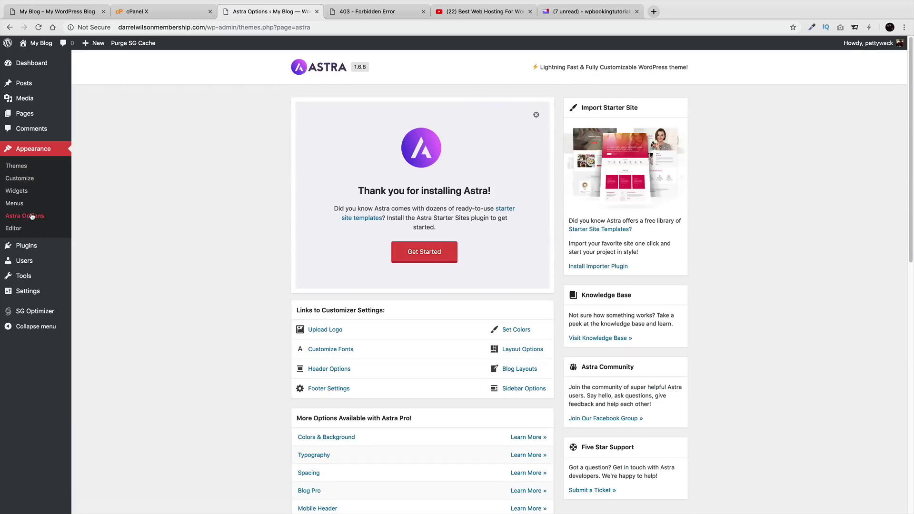
pyautogui.click(444, 252)
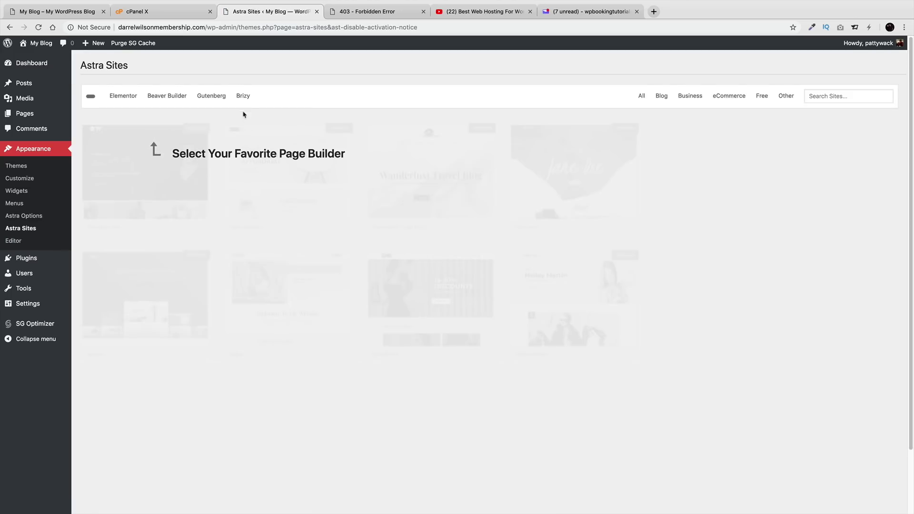
# Filter the Astra Sites library to starter sites built for Elementor.
pyautogui.click(242, 96)
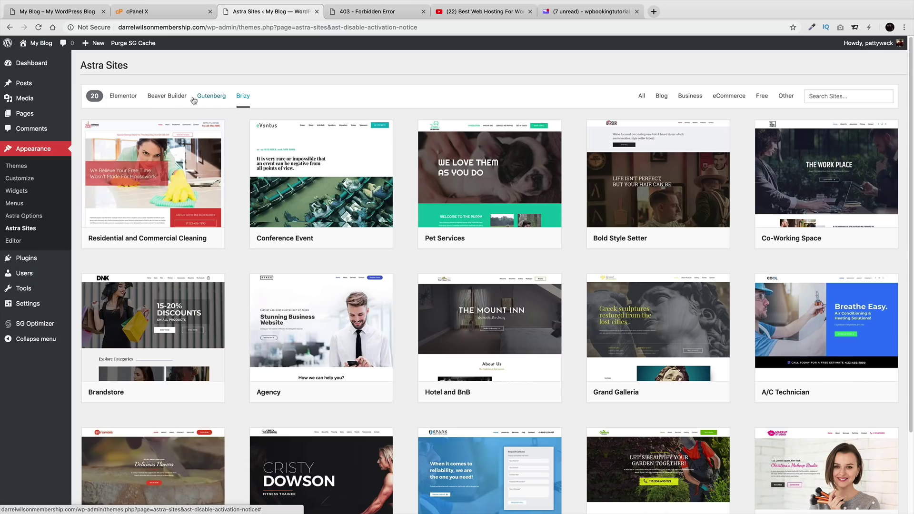
pyautogui.click(128, 96)
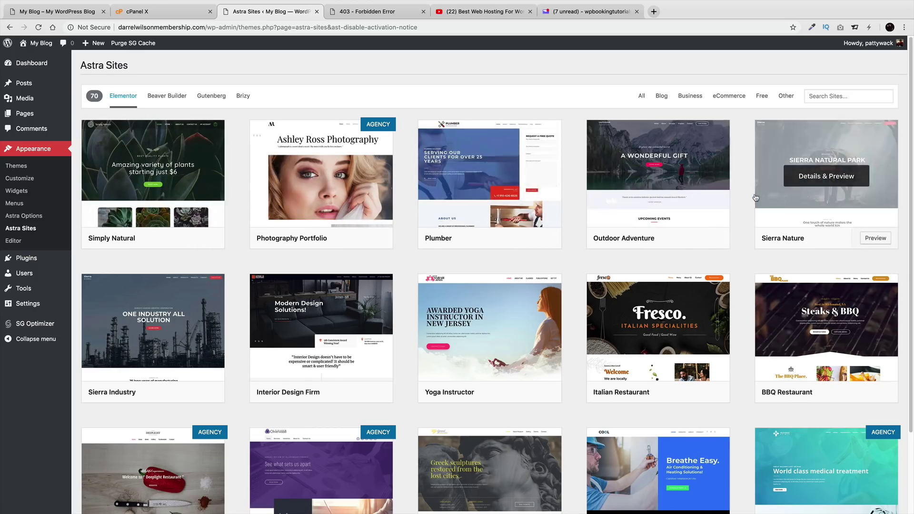
pyautogui.scroll(-1, 780, 196)
pyautogui.scroll(-1, 699, 221)
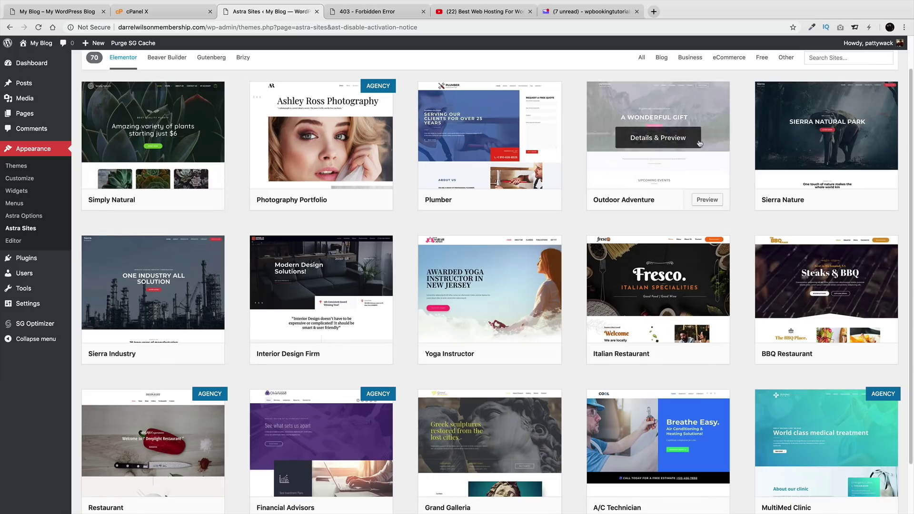
pyautogui.scroll(2, 354, 156)
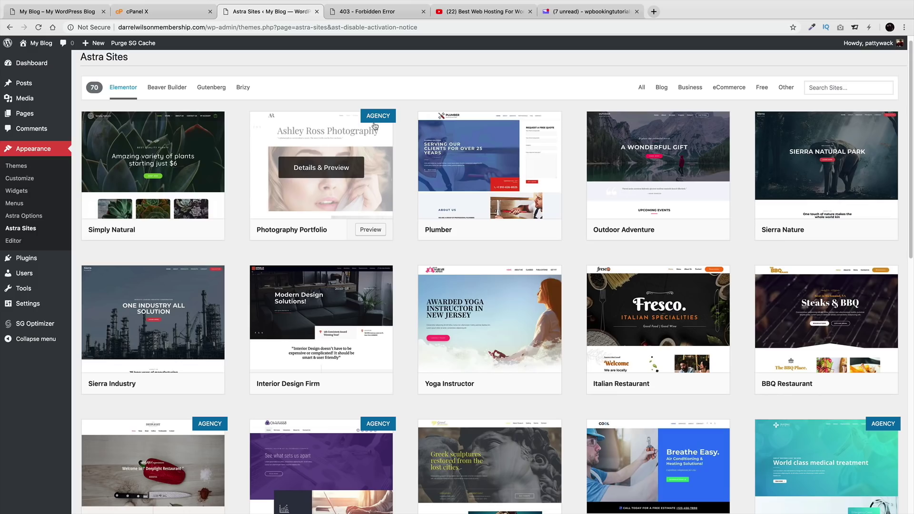
# Scroll the Elementor starter sites and open the Motivational Speaker preview.
pyautogui.scroll(-1, 525, 314)
pyautogui.scroll(-5, 524, 314)
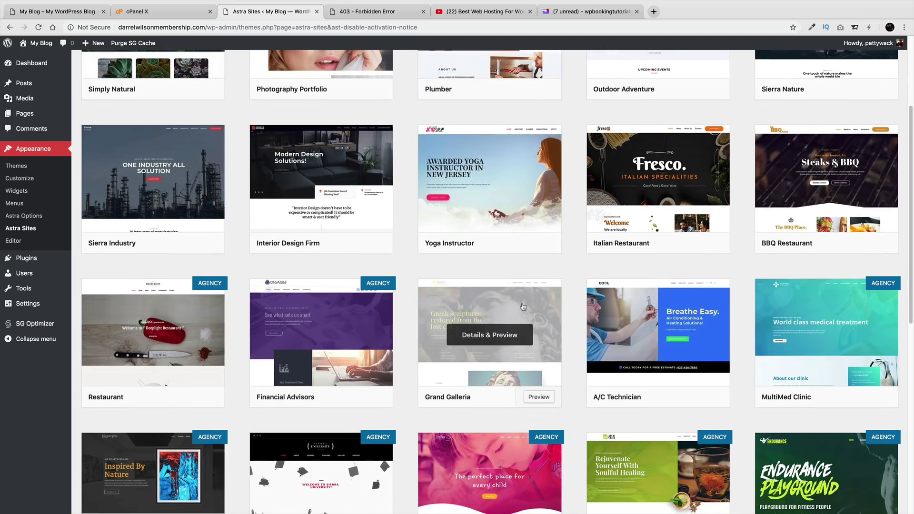
pyautogui.scroll(-1, 523, 310)
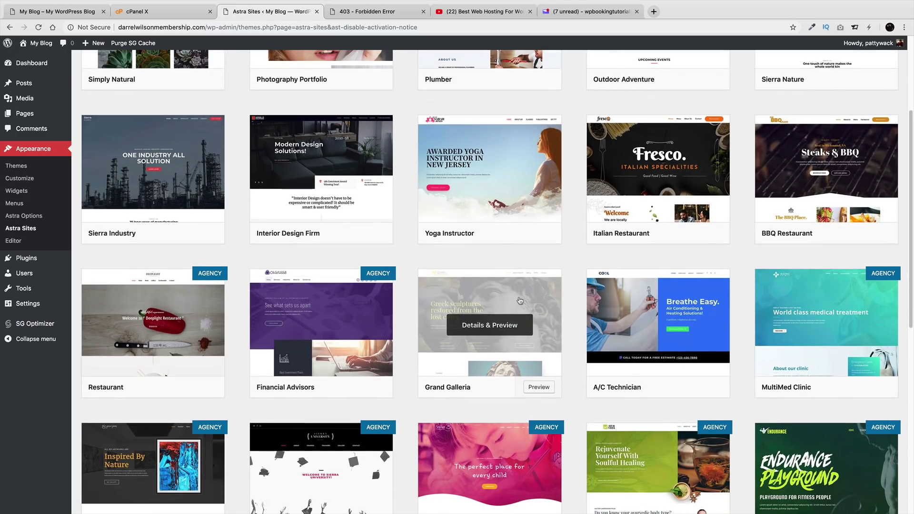
pyautogui.scroll(-2, 519, 299)
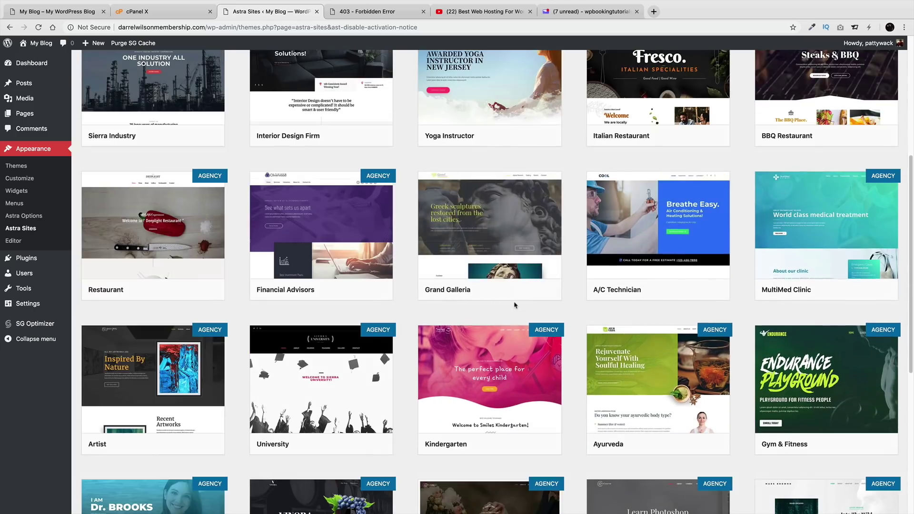
pyautogui.scroll(-4, 514, 305)
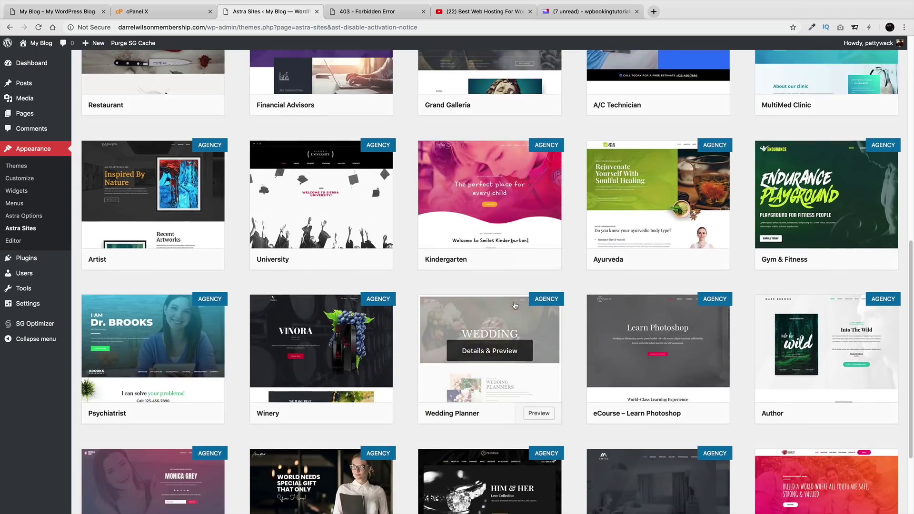
pyautogui.scroll(-3, 514, 305)
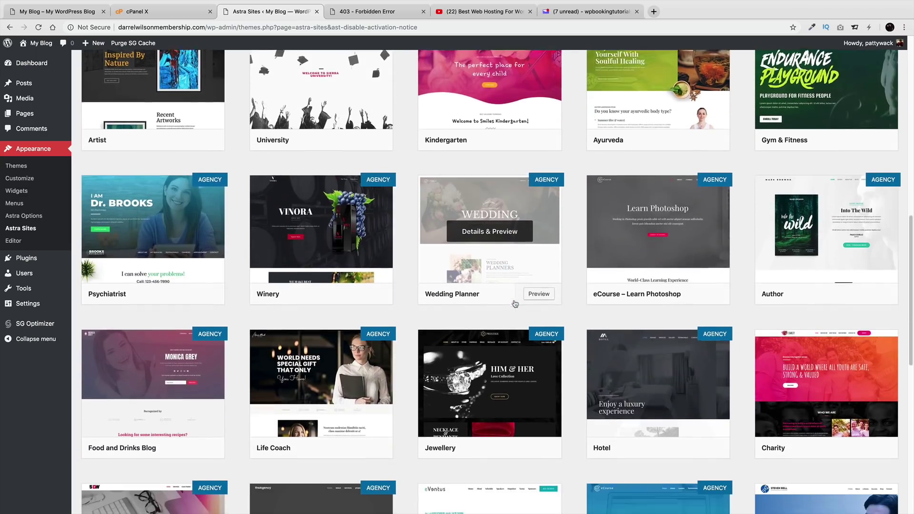
pyautogui.scroll(-4, 514, 303)
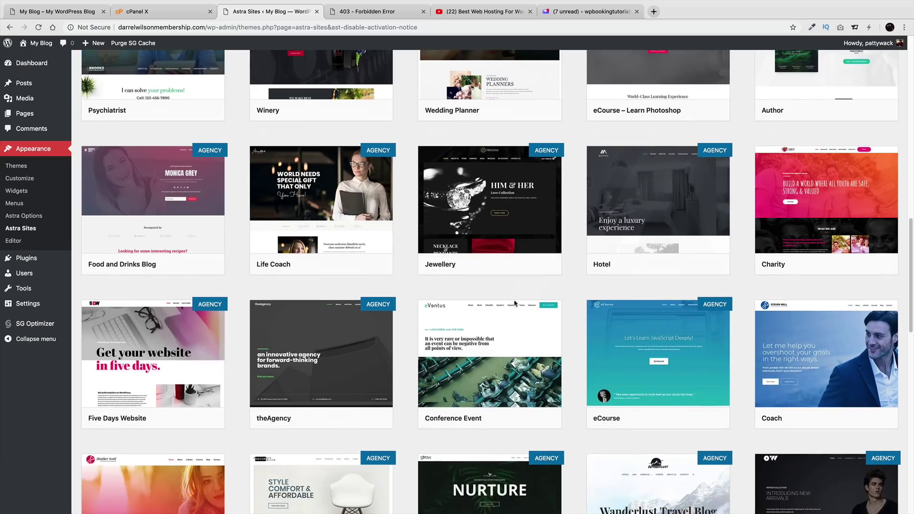
pyautogui.scroll(-2, 515, 303)
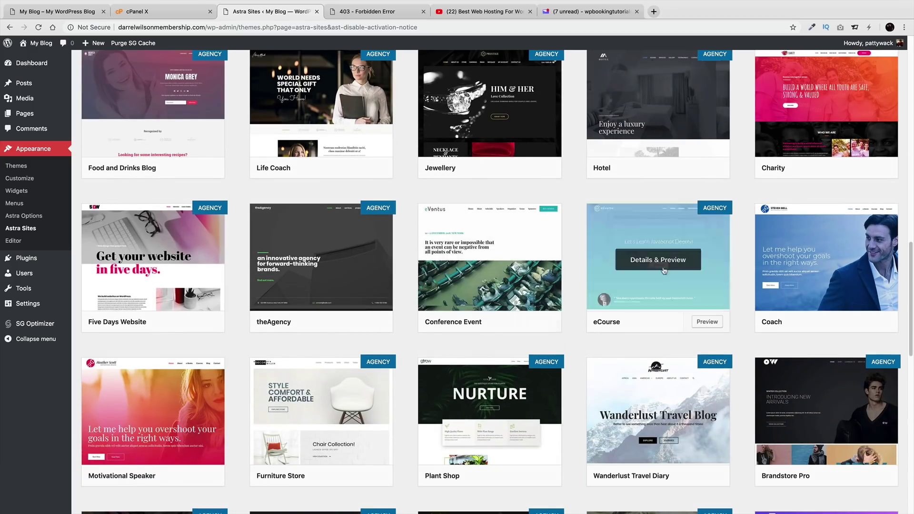
pyautogui.scroll(-5, 228, 387)
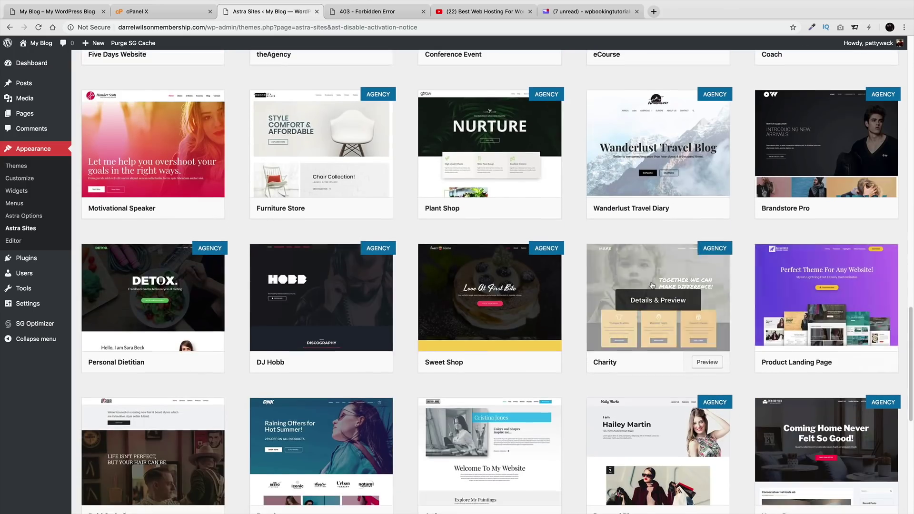
pyautogui.scroll(-1, 657, 295)
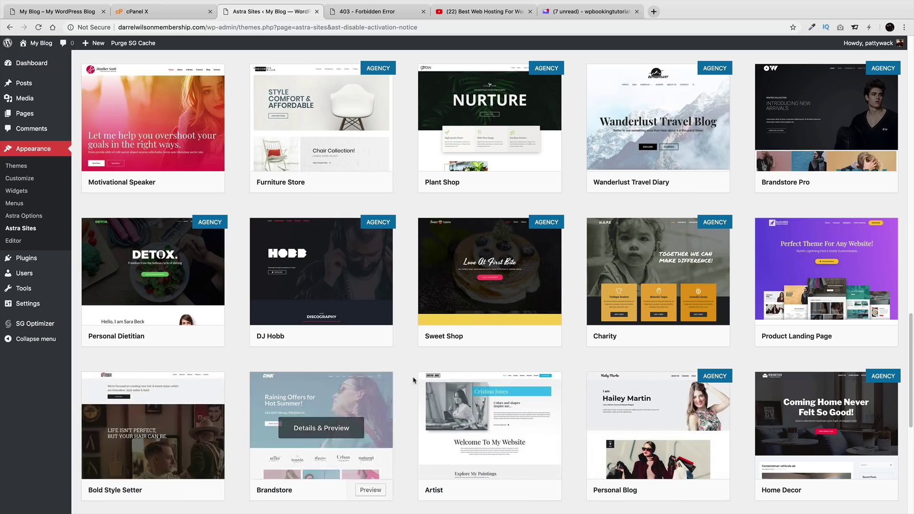
pyautogui.scroll(-6, 414, 376)
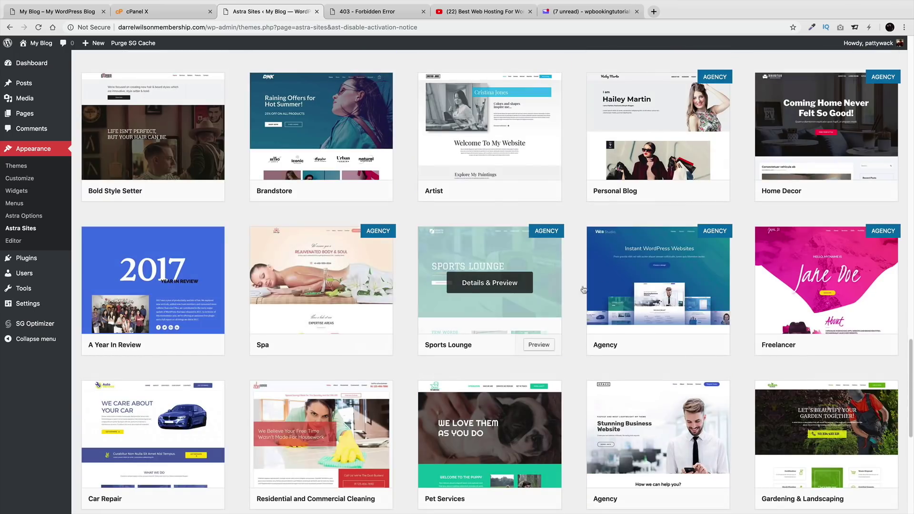
pyautogui.scroll(8, 195, 282)
pyautogui.scroll(3, 195, 283)
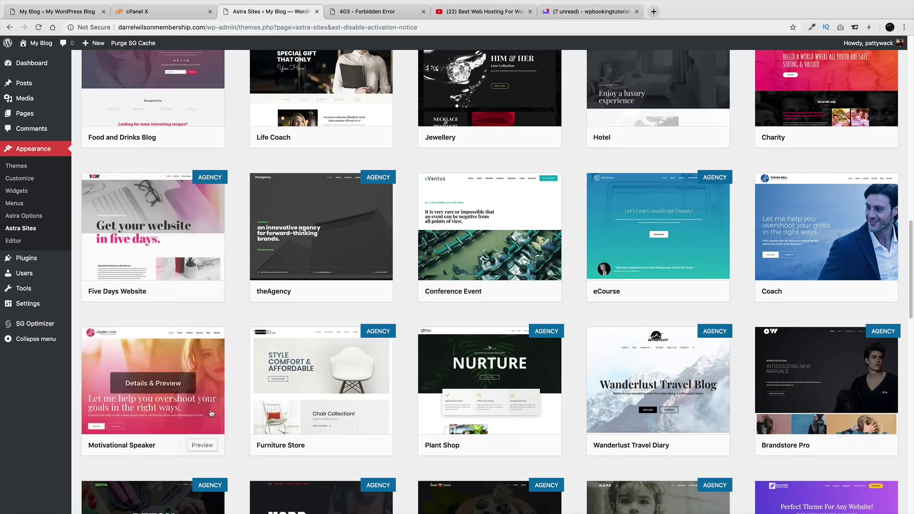
pyautogui.click(168, 370)
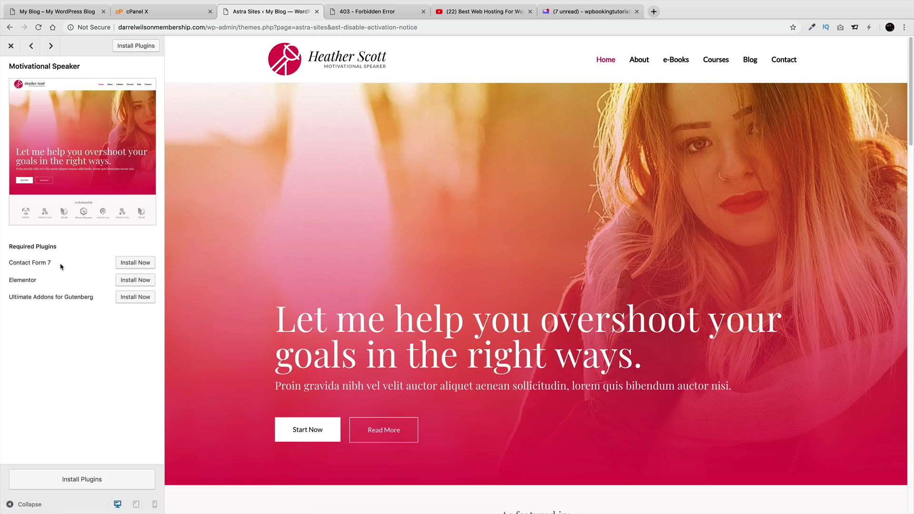
# Install and activate Contact Form 7, Elementor and Ultimate Addons for Gutenberg, then choose Import This Site.
pyautogui.moveTo(62, 265); pyautogui.dragTo(12, 261)
pyautogui.click(13, 278)
pyautogui.moveTo(82, 297); pyautogui.dragTo(18, 292)
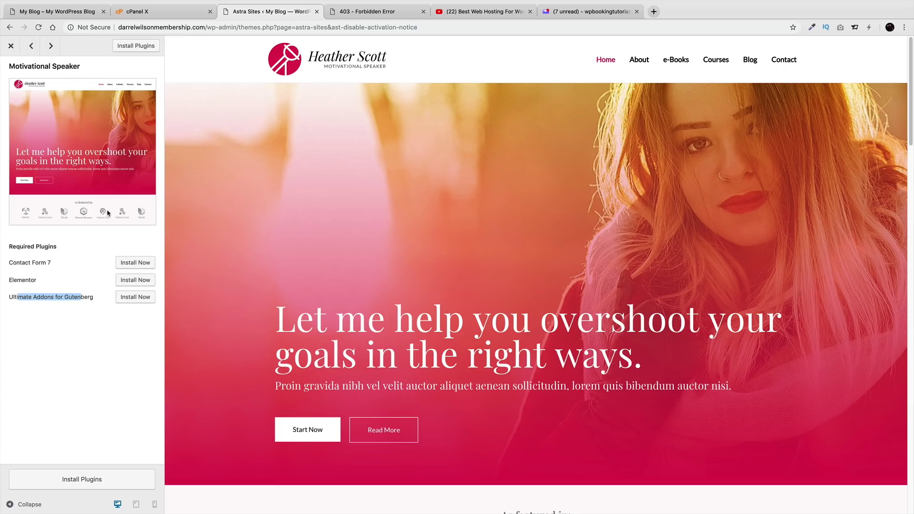
pyautogui.click(138, 45)
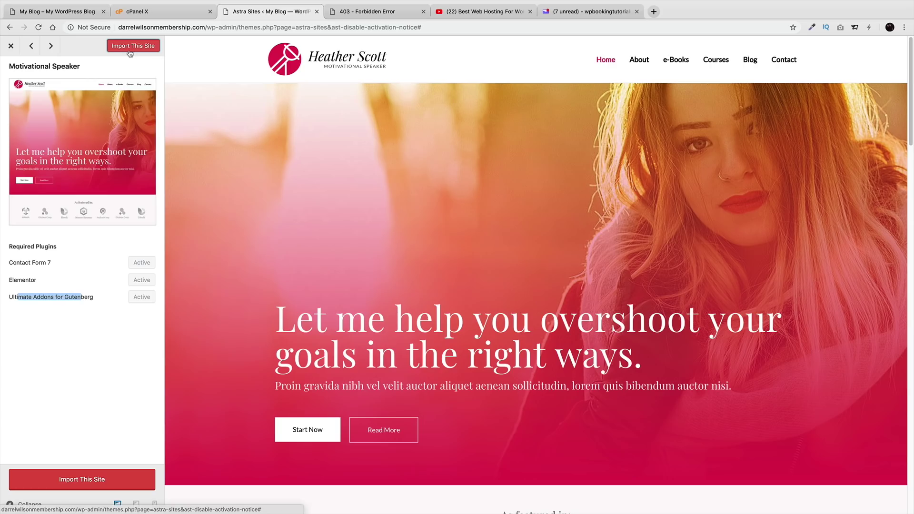
pyautogui.click(131, 46)
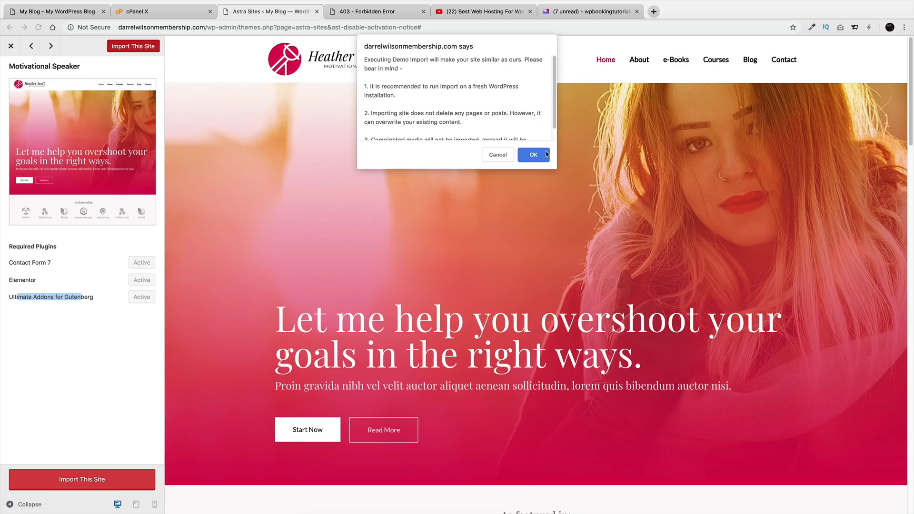
# Confirm the Motivational Speaker import and, once done, view the imported site in a new tab.
pyautogui.scroll(-1, 505, 106)
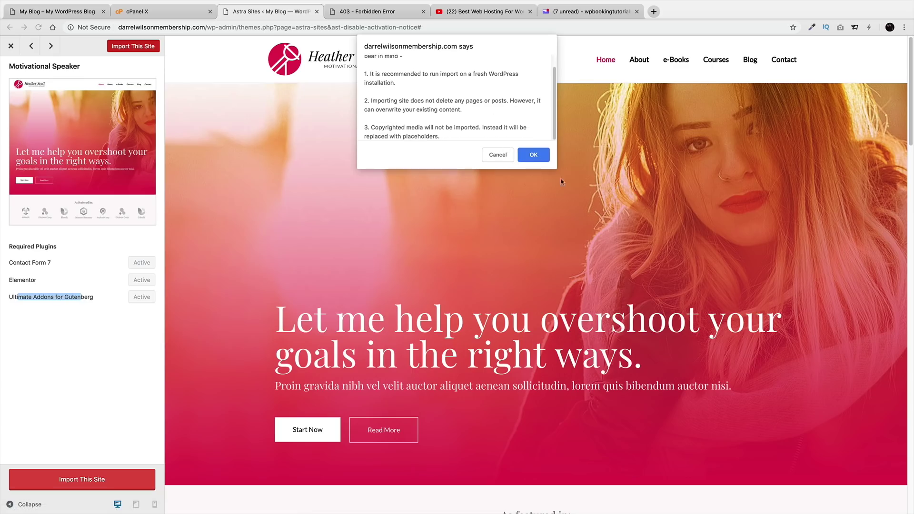
pyautogui.click(547, 160)
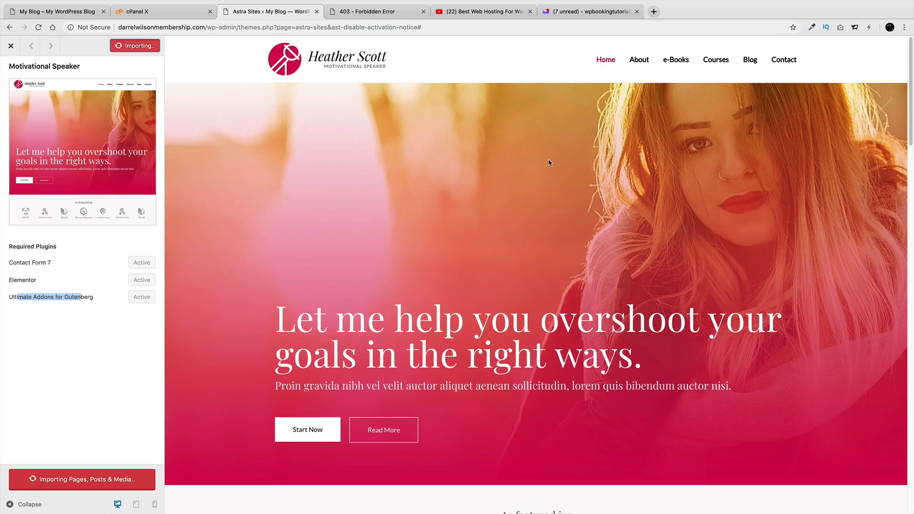
pyautogui.scroll(-15, 548, 162)
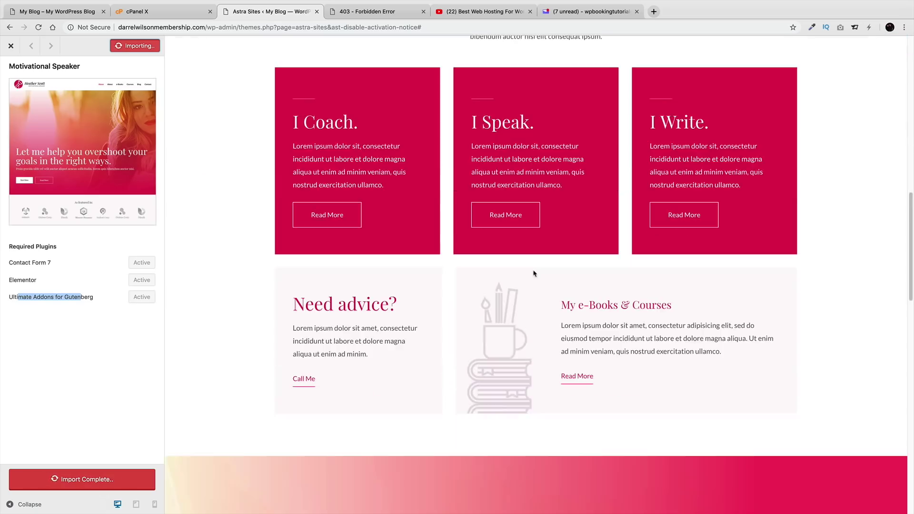
pyautogui.scroll(-12, 534, 273)
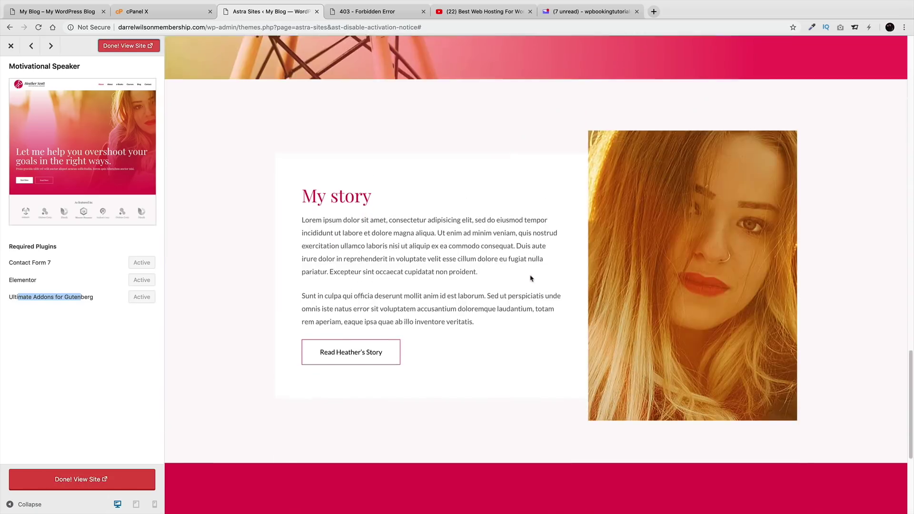
pyautogui.scroll(-5, 531, 278)
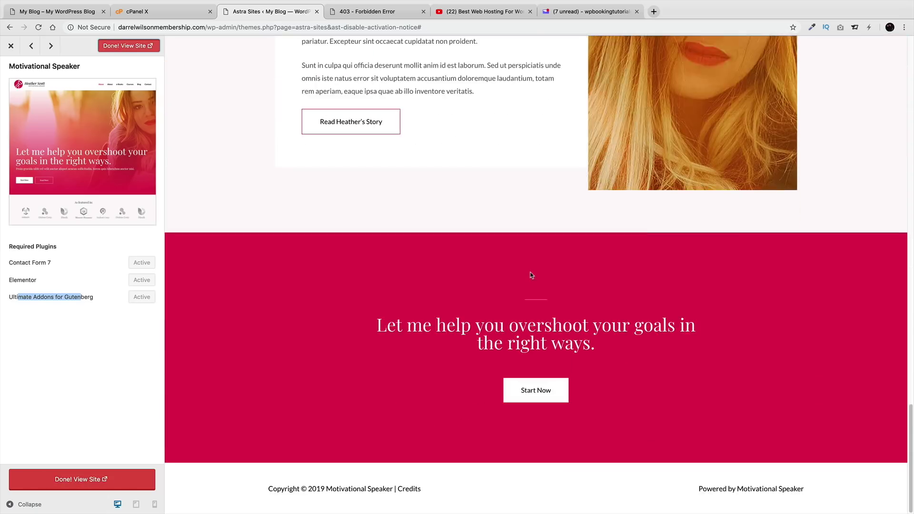
pyautogui.scroll(20, 481, 302)
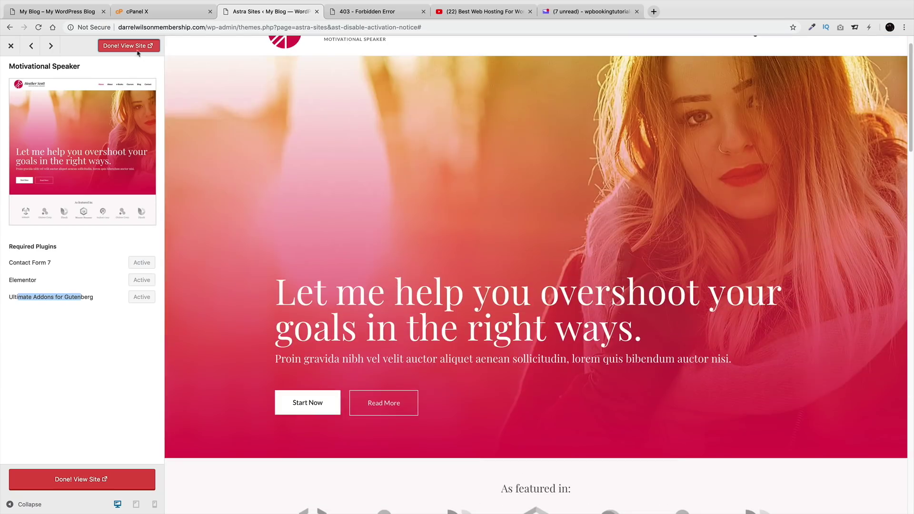
pyautogui.click(130, 46)
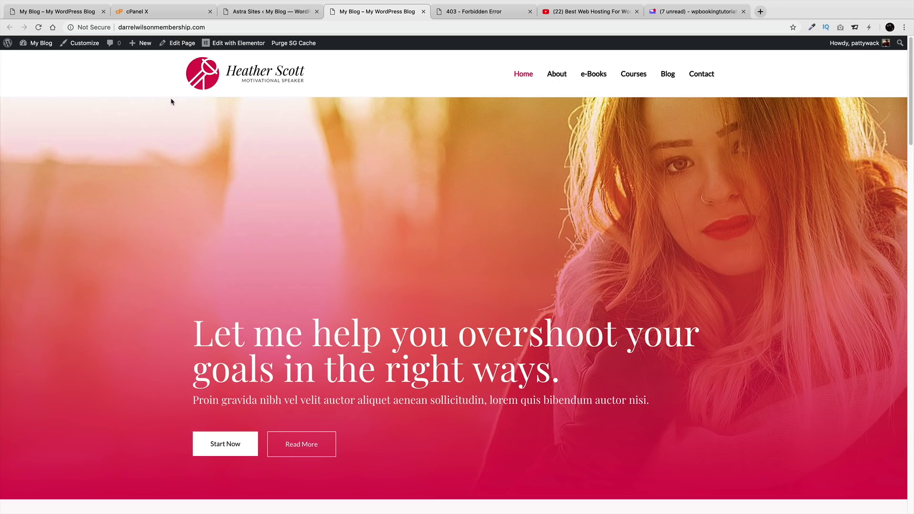
# Look over the browser tabs and site security details, then open the Dashboard from My Blog.
pyautogui.scroll(-15, 174, 135)
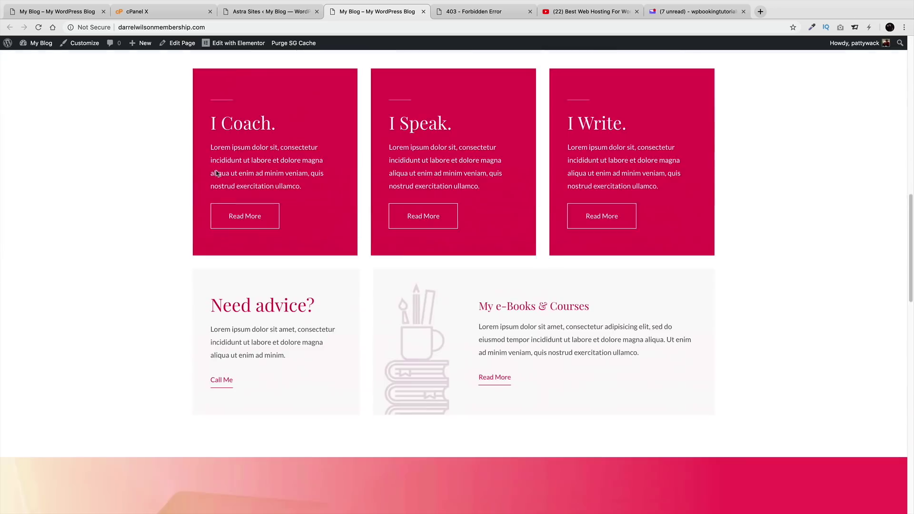
pyautogui.scroll(-4, 216, 173)
pyautogui.scroll(18, 216, 172)
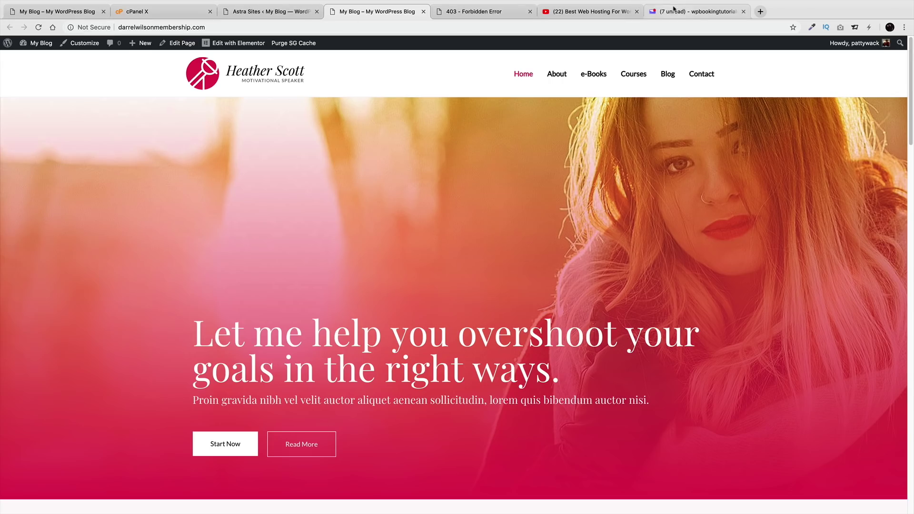
pyautogui.click(675, 10)
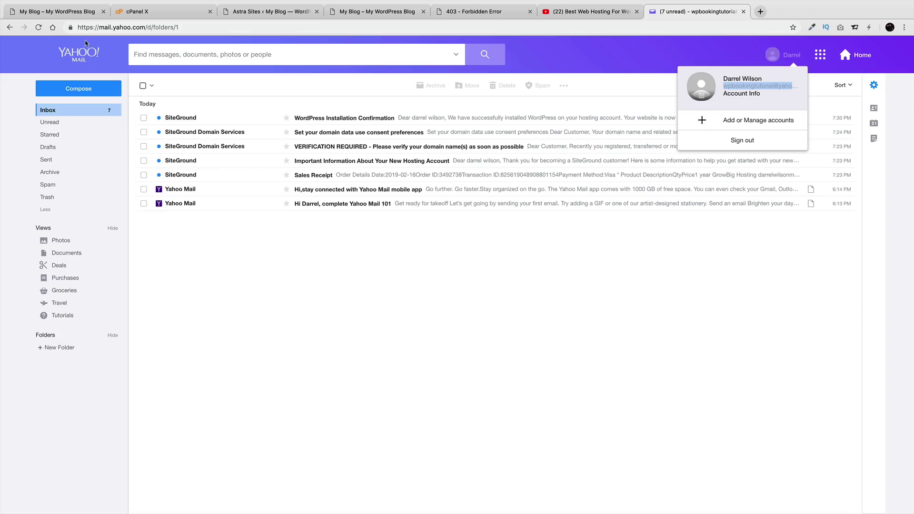
pyautogui.click(69, 28)
pyautogui.click(70, 27)
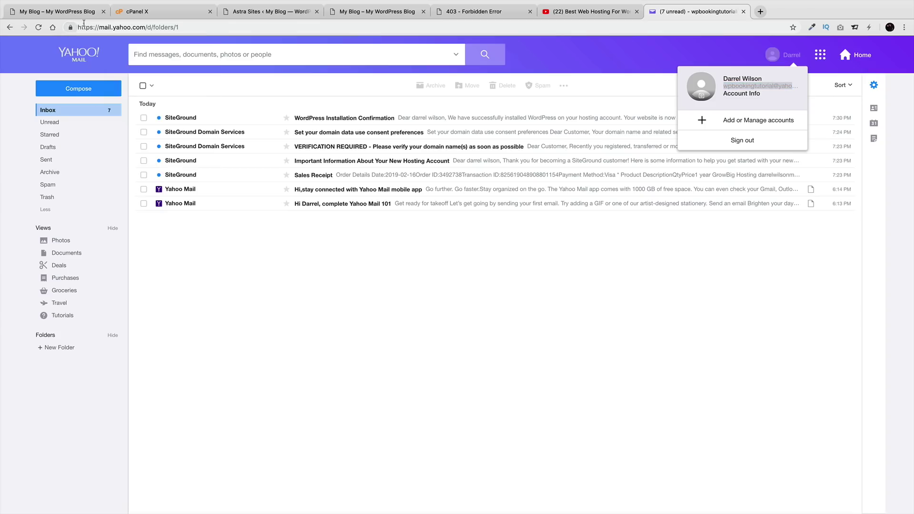
pyautogui.click(247, 12)
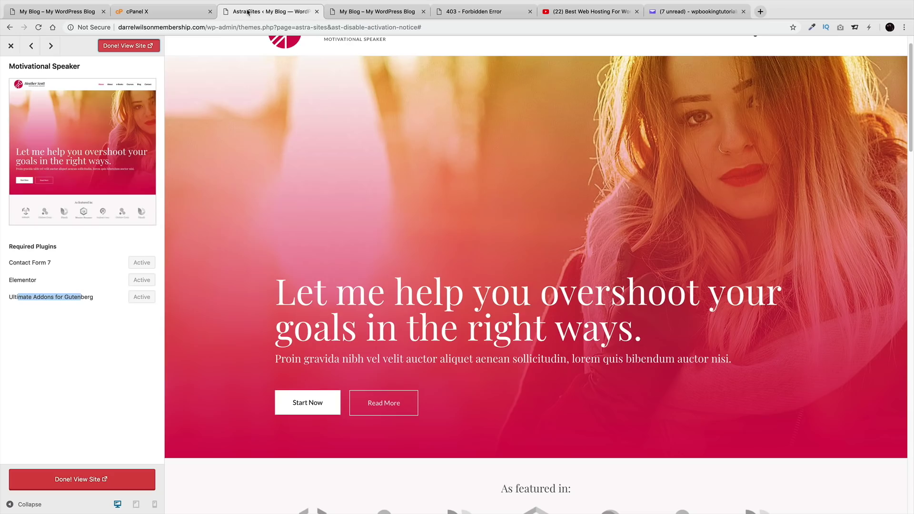
pyautogui.click(376, 11)
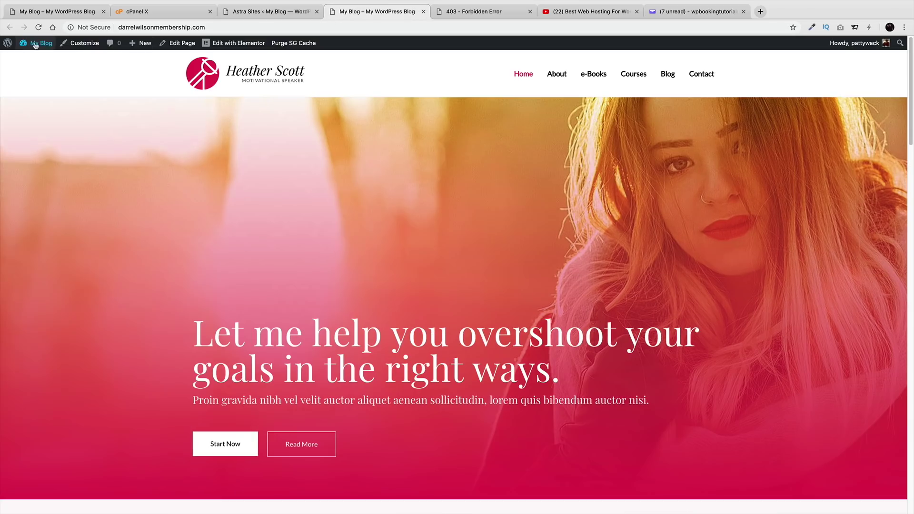
pyautogui.click(44, 59)
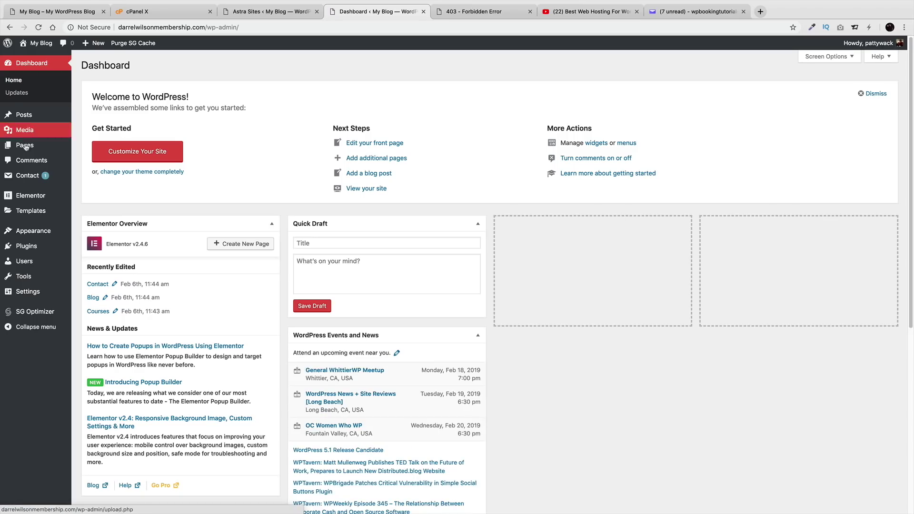
# Find Really Simple SSL in the Popular plugins list, then install and activate it.
pyautogui.moveTo(45, 292)
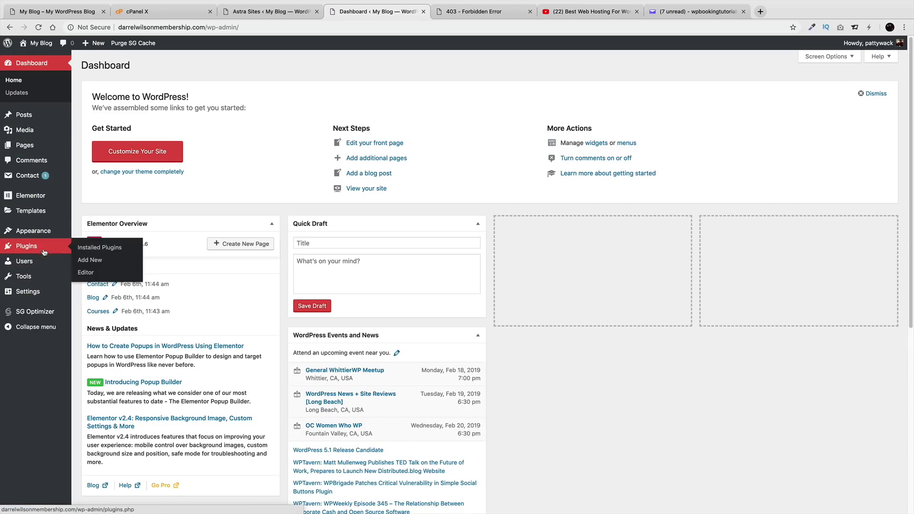
pyautogui.click(91, 260)
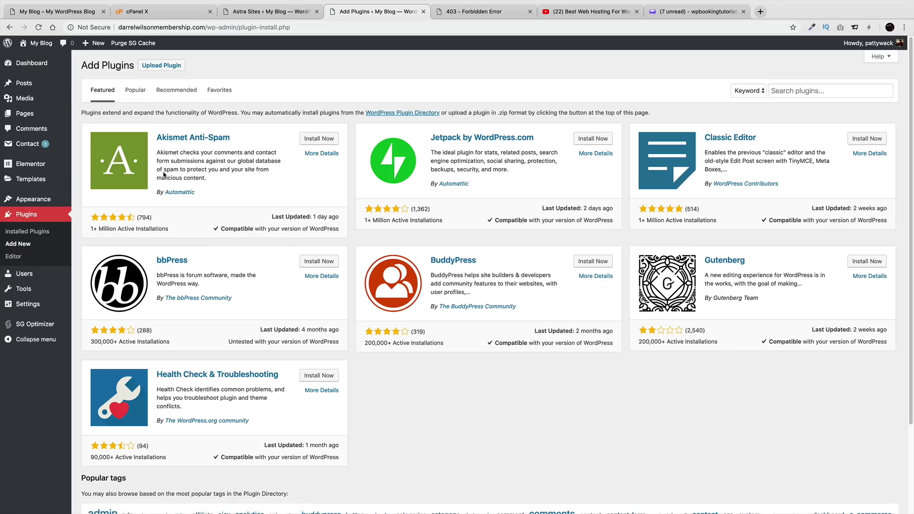
pyautogui.click(135, 90)
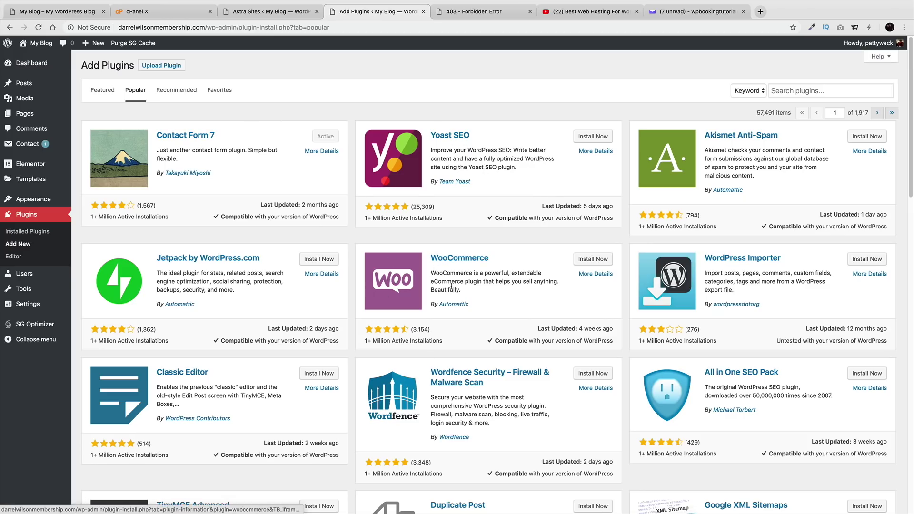
pyautogui.scroll(-3, 467, 272)
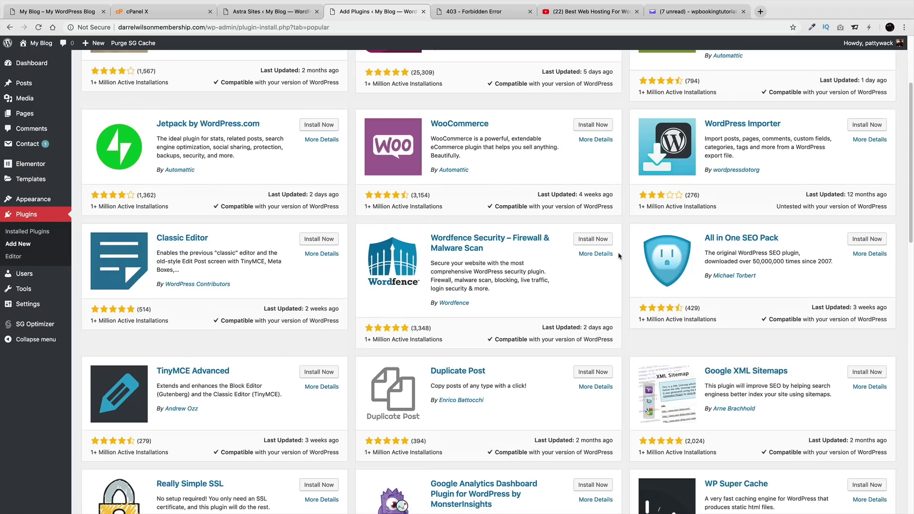
pyautogui.scroll(-3, 744, 276)
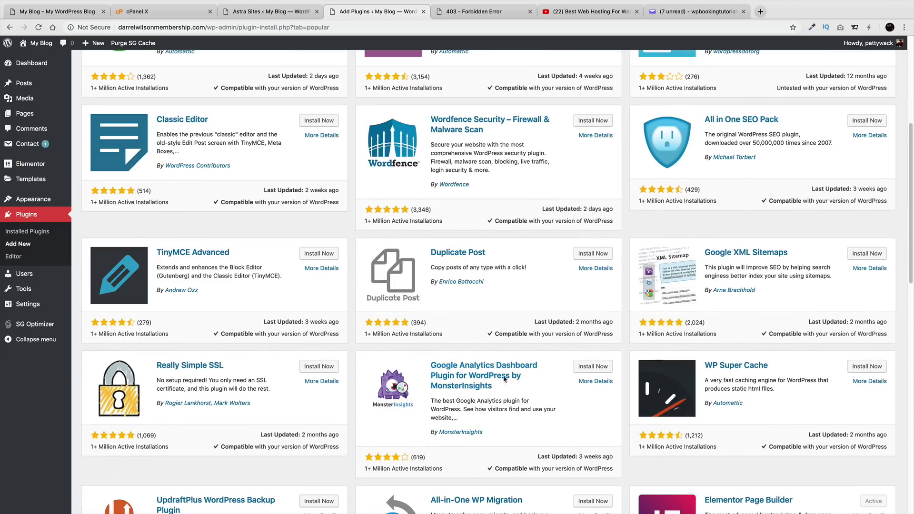
pyautogui.scroll(-1, 497, 377)
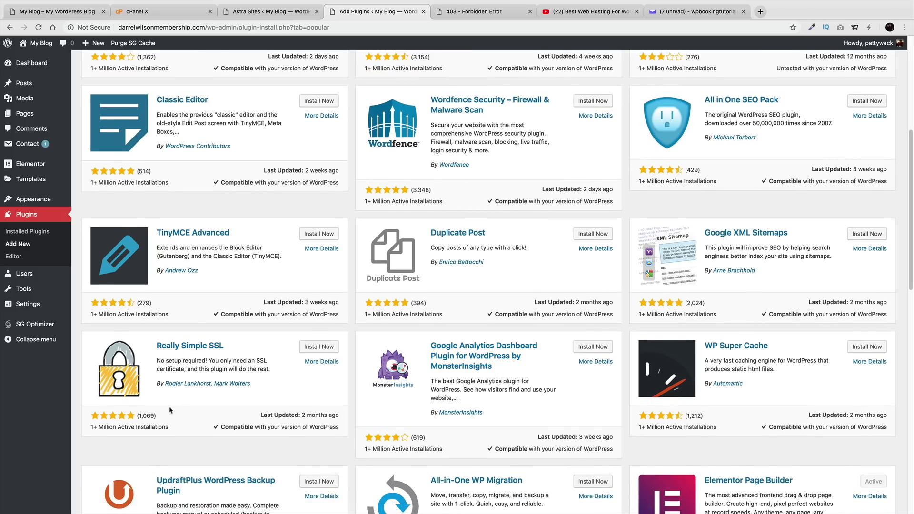
pyautogui.moveTo(180, 432); pyautogui.dragTo(100, 426)
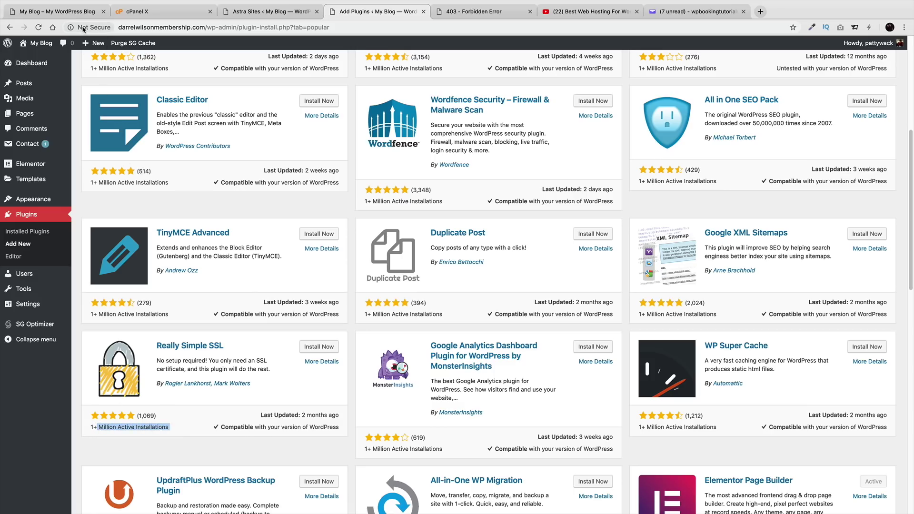
pyautogui.click(318, 349)
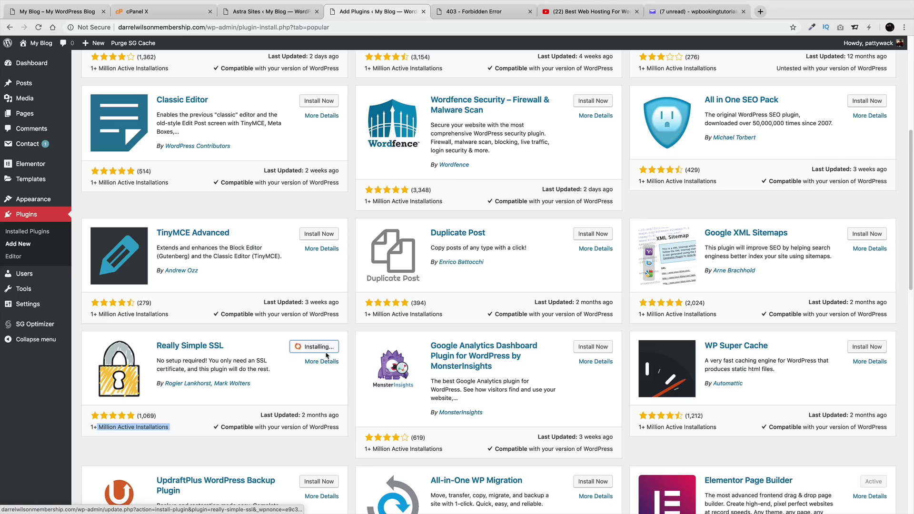
pyautogui.click(326, 348)
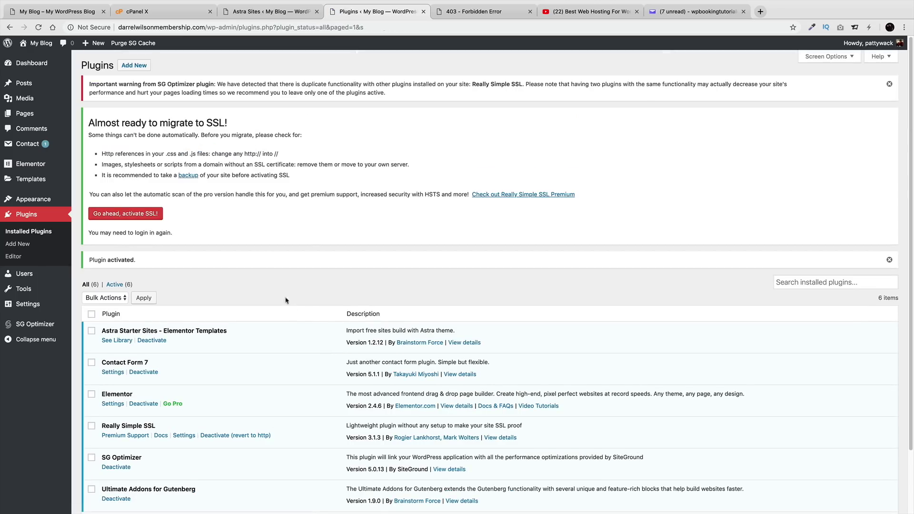
# Activate SSL from the migration notice and confirm the reloaded page uses a secure connection.
pyautogui.moveTo(226, 123); pyautogui.dragTo(97, 122)
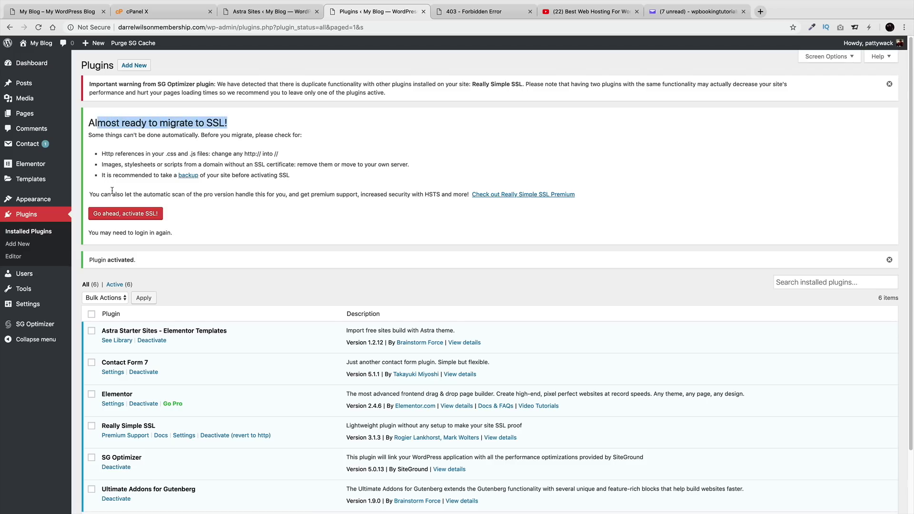
pyautogui.click(129, 218)
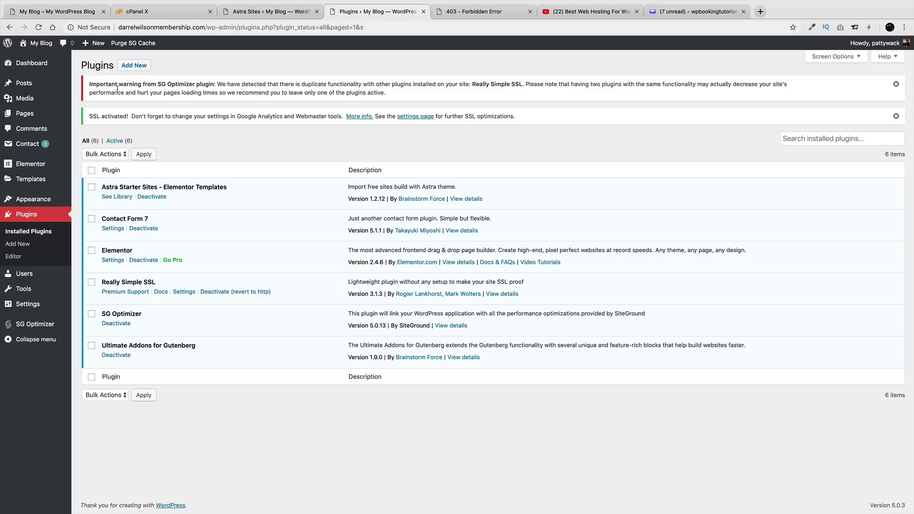
pyautogui.click(39, 28)
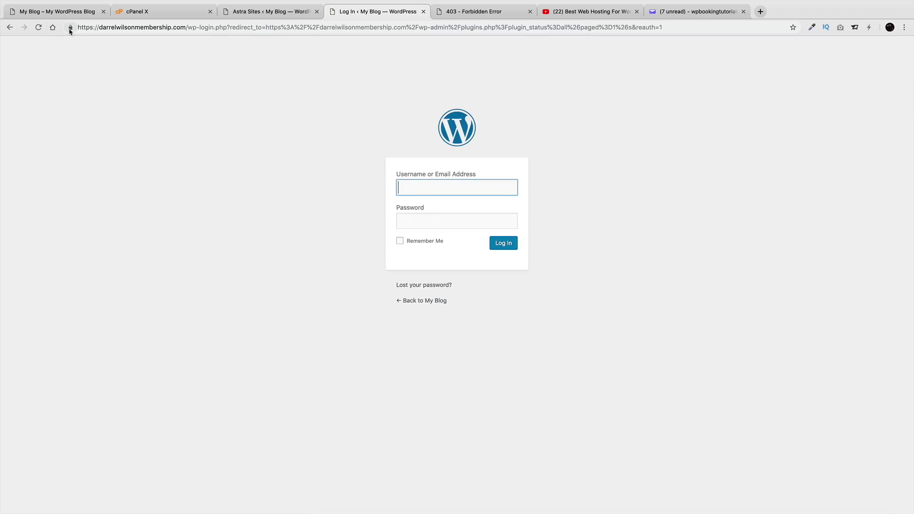
pyautogui.click(70, 28)
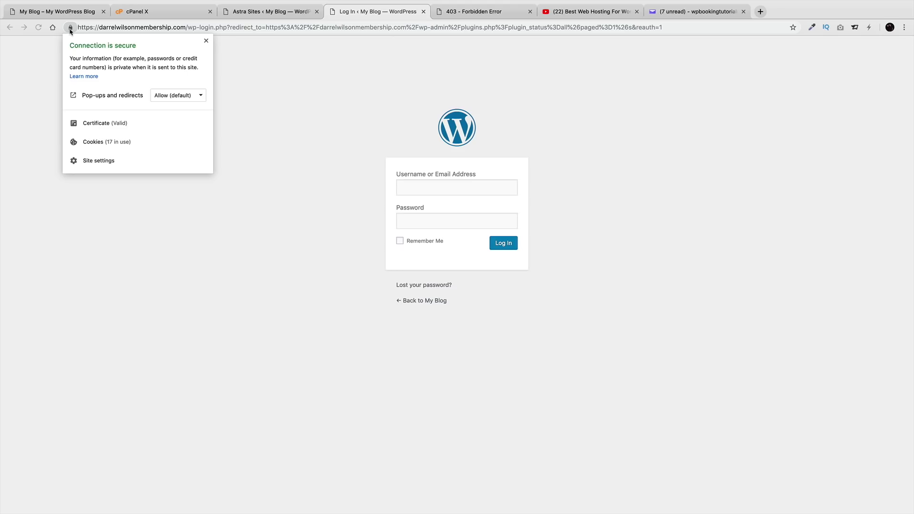
pyautogui.click(70, 28)
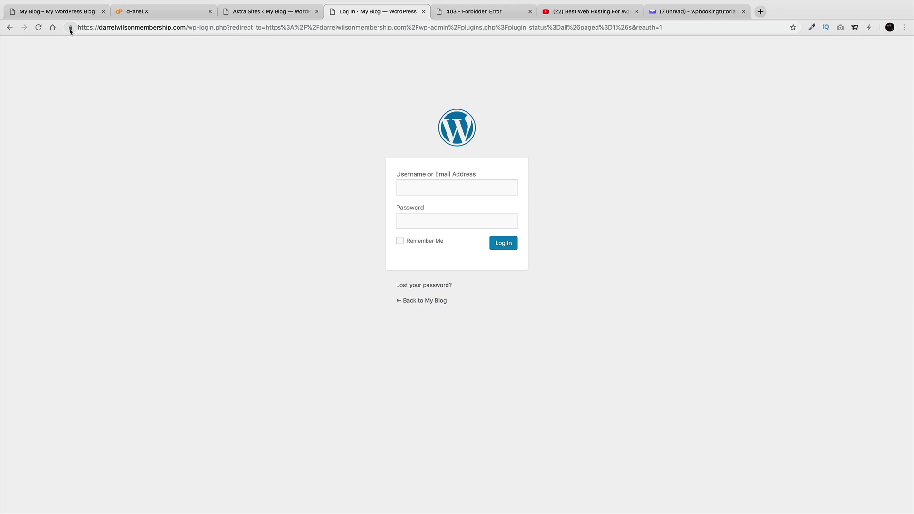
# Log in with the admin username and password, save the login in Chrome, then view the site.
pyautogui.click(438, 187)
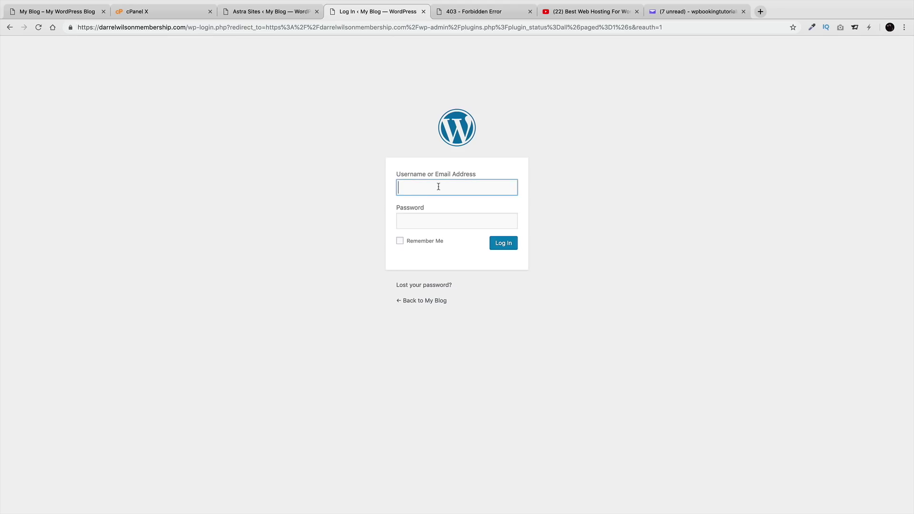
pyautogui.write('pattywack')
pyautogui.press('Tab')
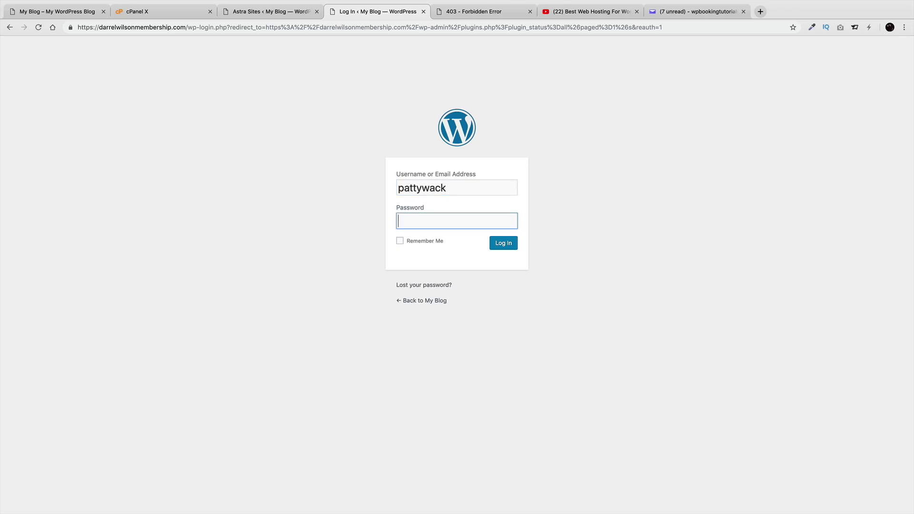
pyautogui.write('••••••••••••')
pyautogui.press('Return')
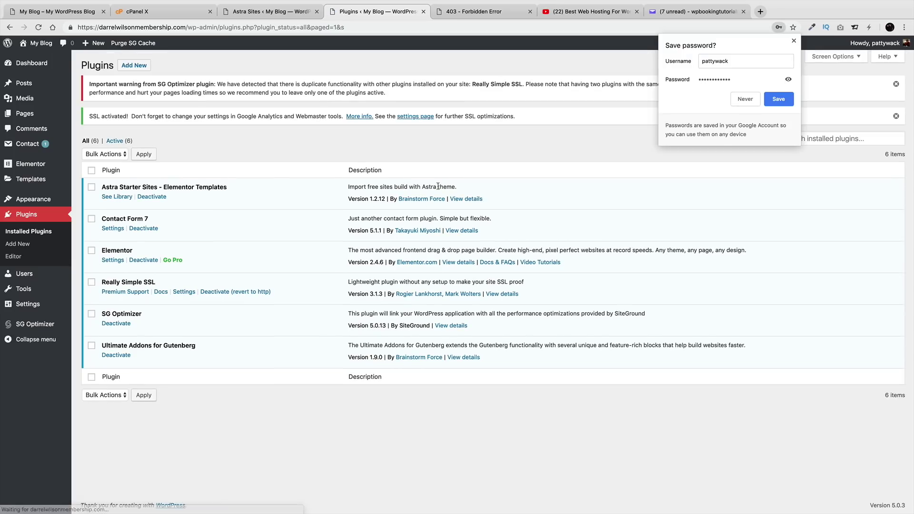
pyautogui.click(780, 101)
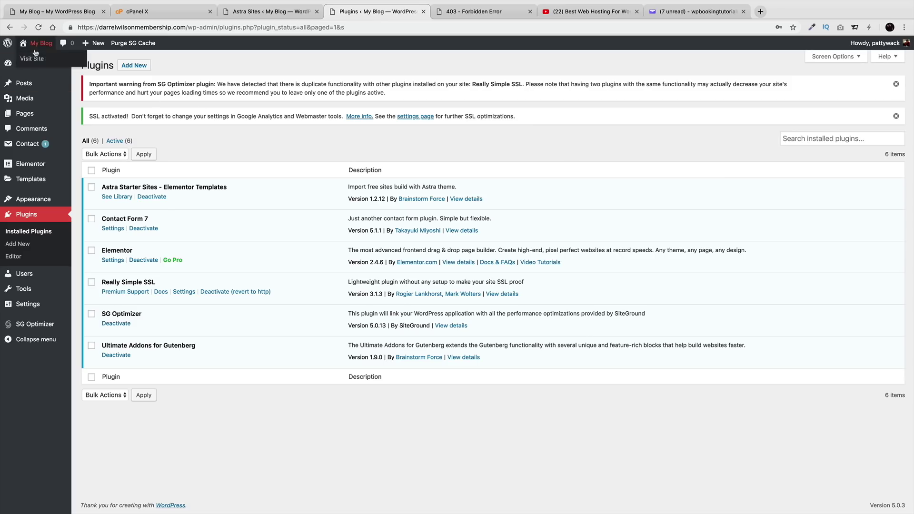
pyautogui.click(33, 57)
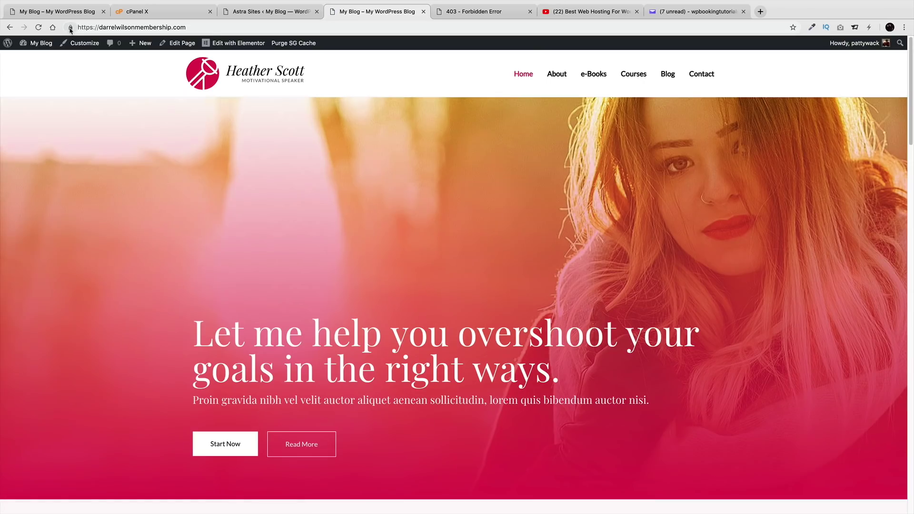
# Check the home page's secure connection details, then open the home page in Elementor.
pyautogui.click(71, 28)
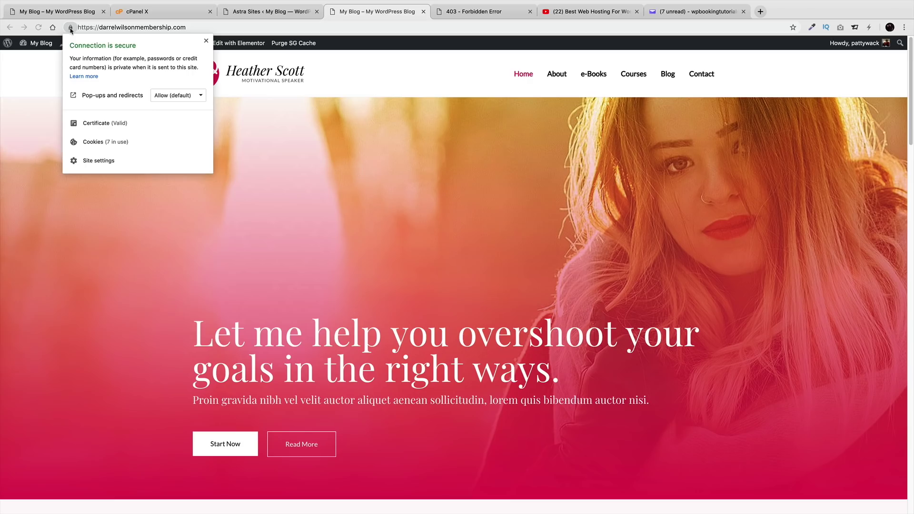
pyautogui.click(318, 171)
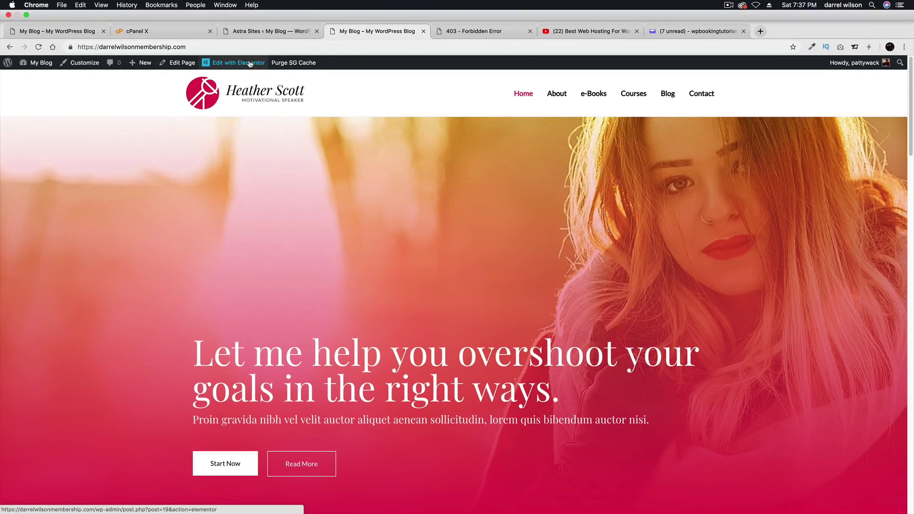
pyautogui.click(250, 62)
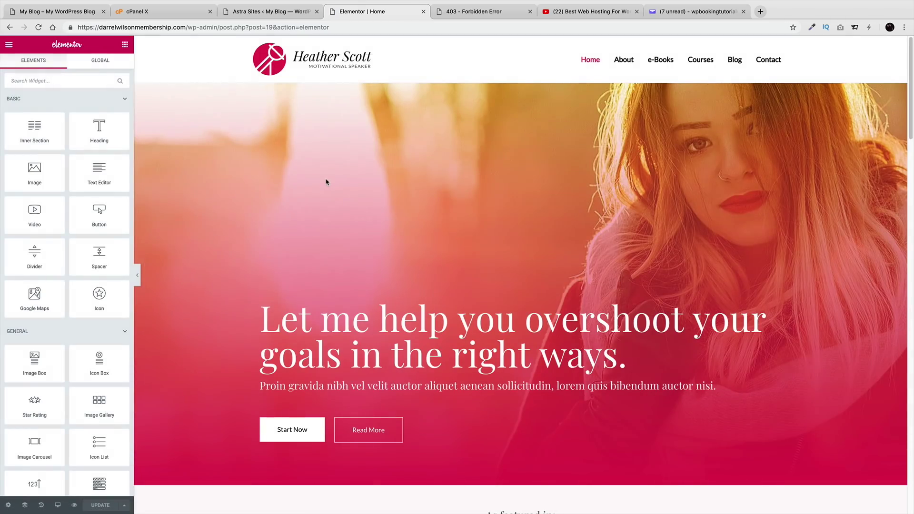
pyautogui.scroll(-15, 327, 182)
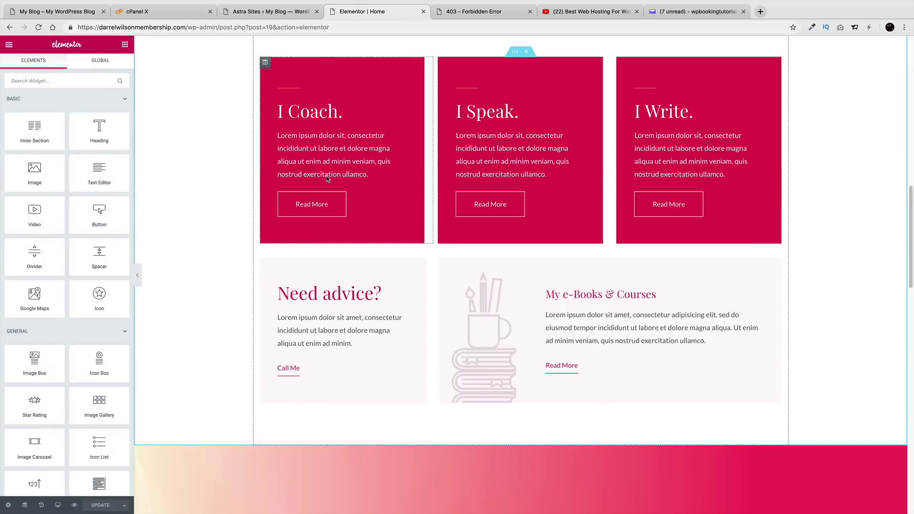
pyautogui.scroll(7, 327, 174)
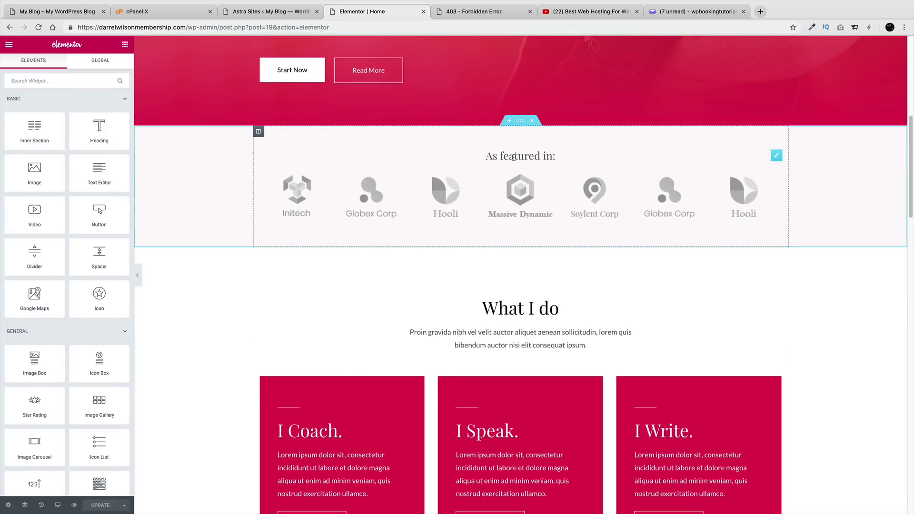
pyautogui.click(510, 121)
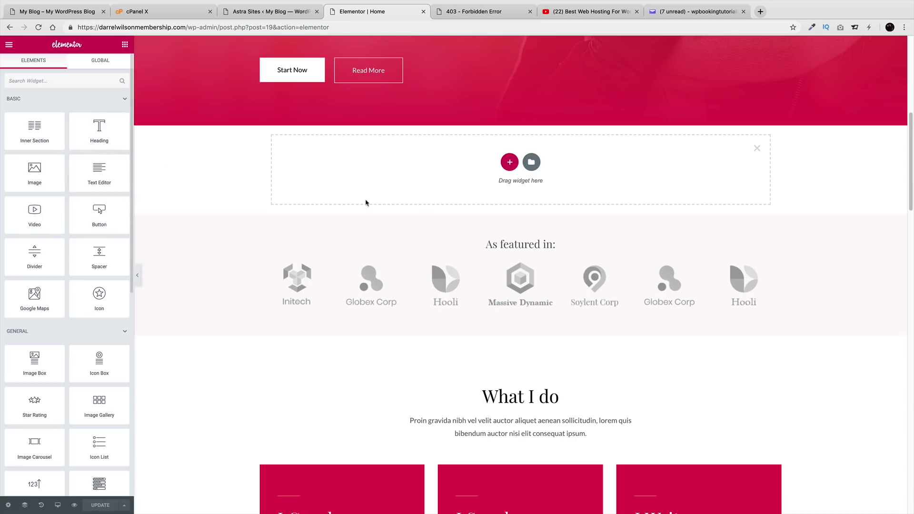
pyautogui.click(508, 163)
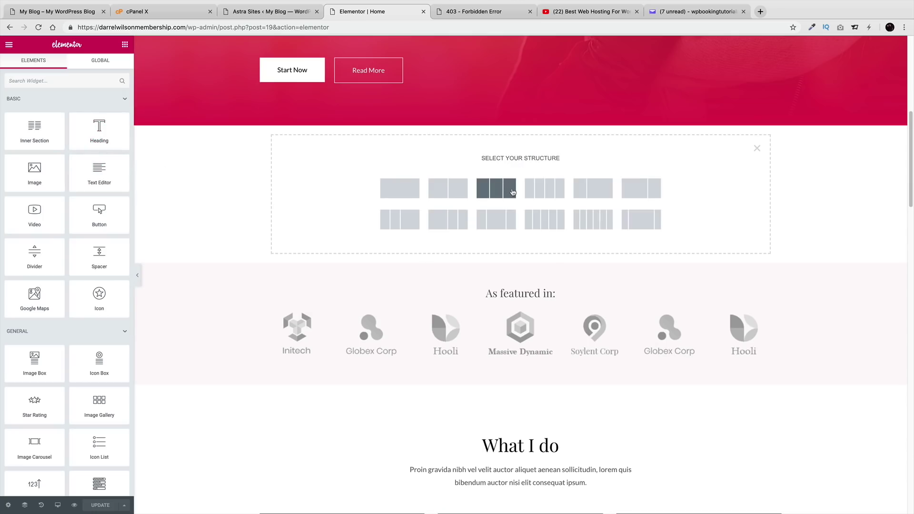
pyautogui.click(513, 192)
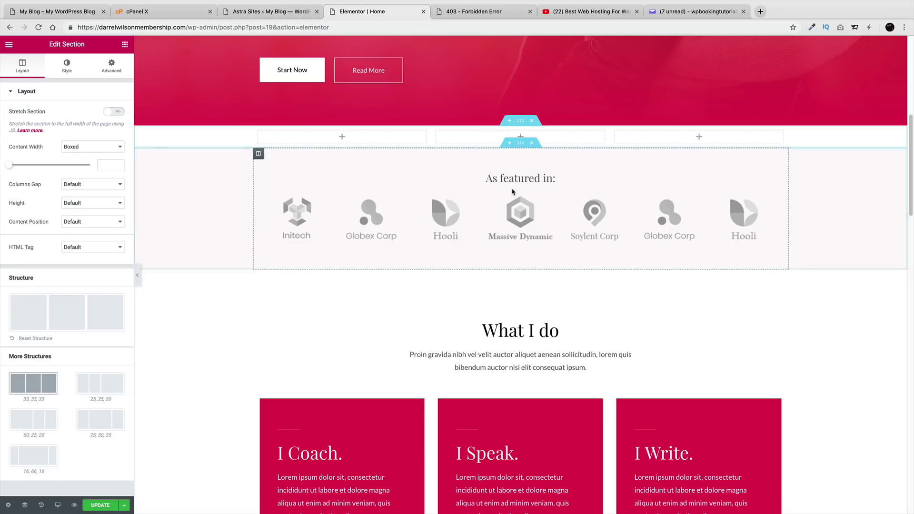
pyautogui.click(125, 46)
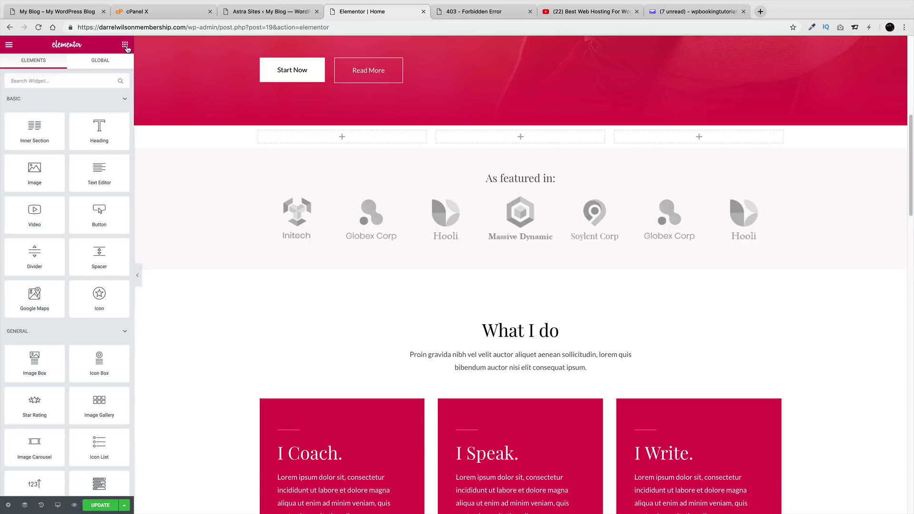
pyautogui.moveTo(38, 361); pyautogui.dragTo(343, 138)
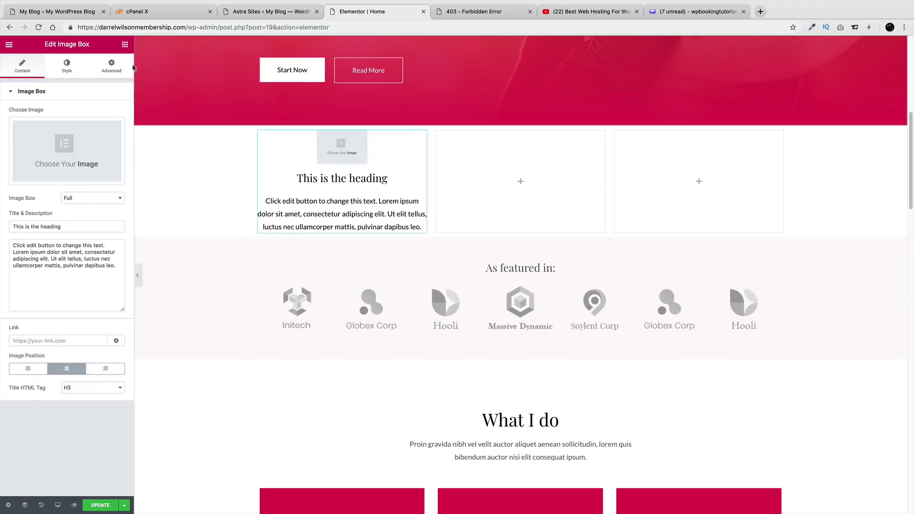
pyautogui.click(125, 44)
pyautogui.scroll(-5, 84, 196)
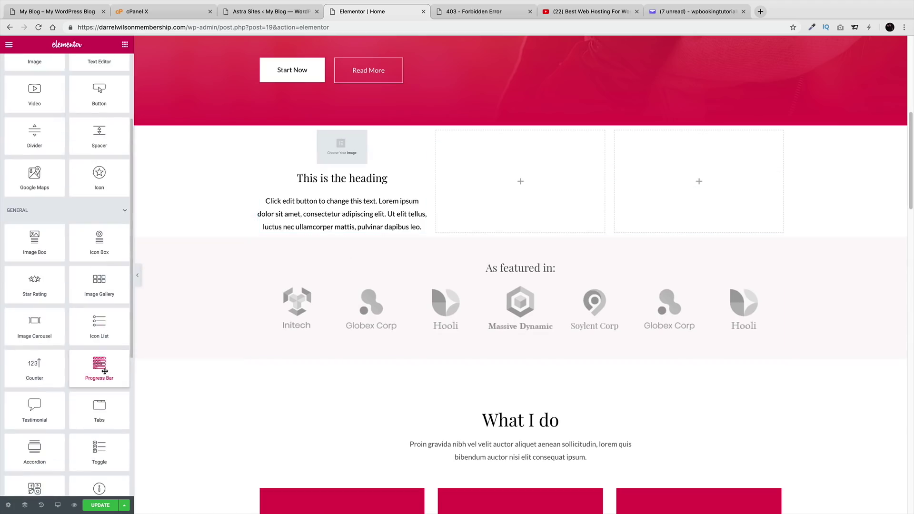
pyautogui.moveTo(99, 327); pyautogui.dragTo(529, 188)
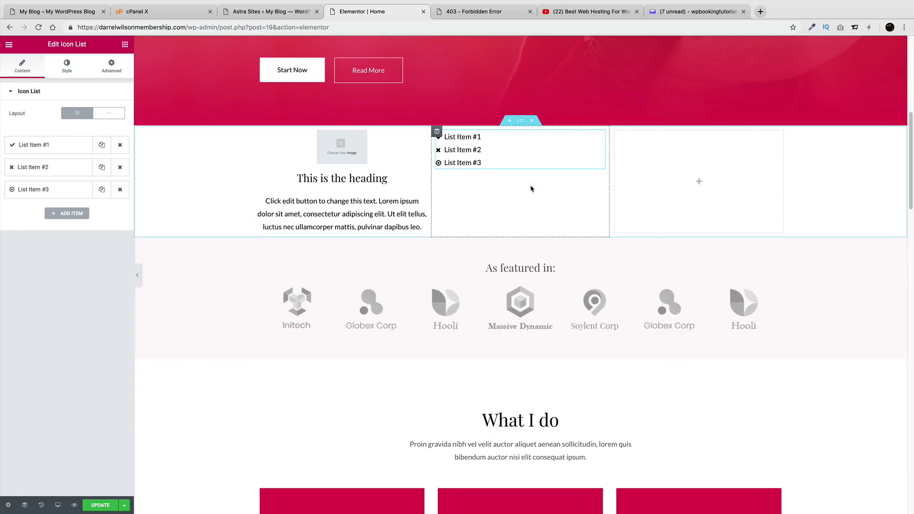
pyautogui.click(125, 44)
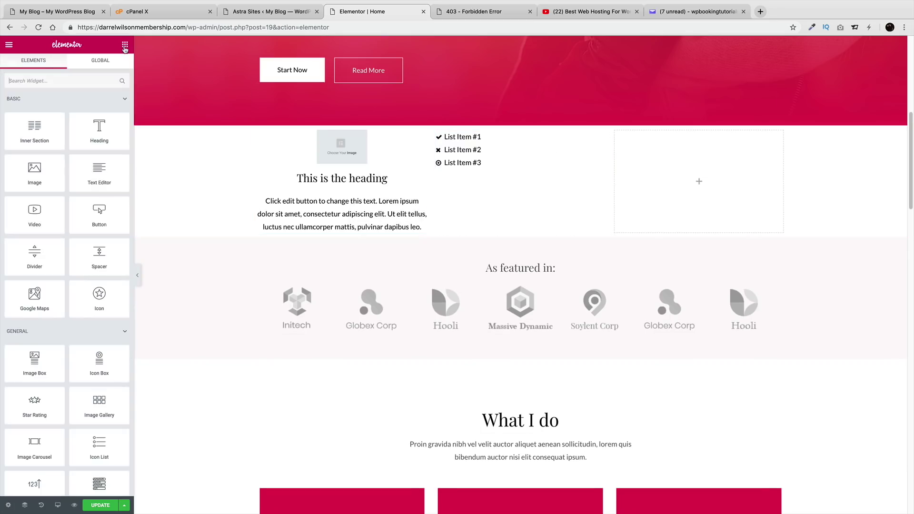
pyautogui.scroll(-5, 100, 237)
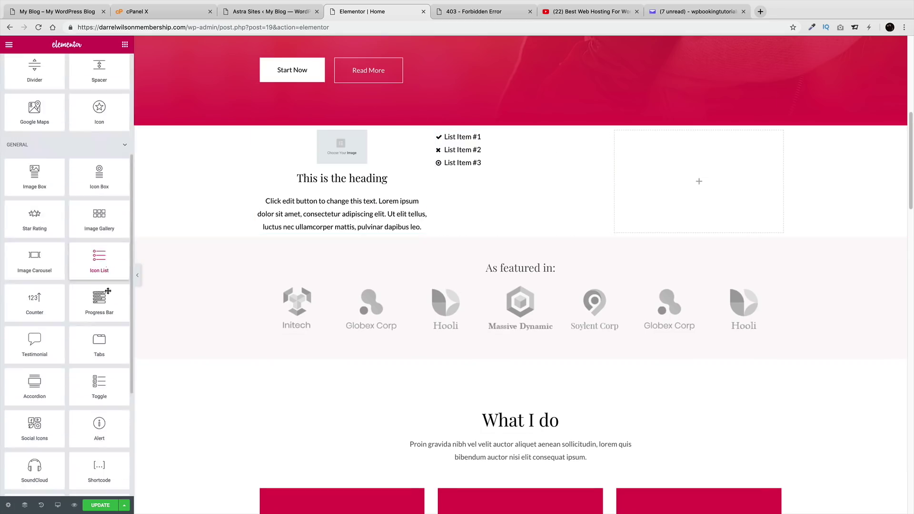
pyautogui.moveTo(41, 434); pyautogui.dragTo(712, 180)
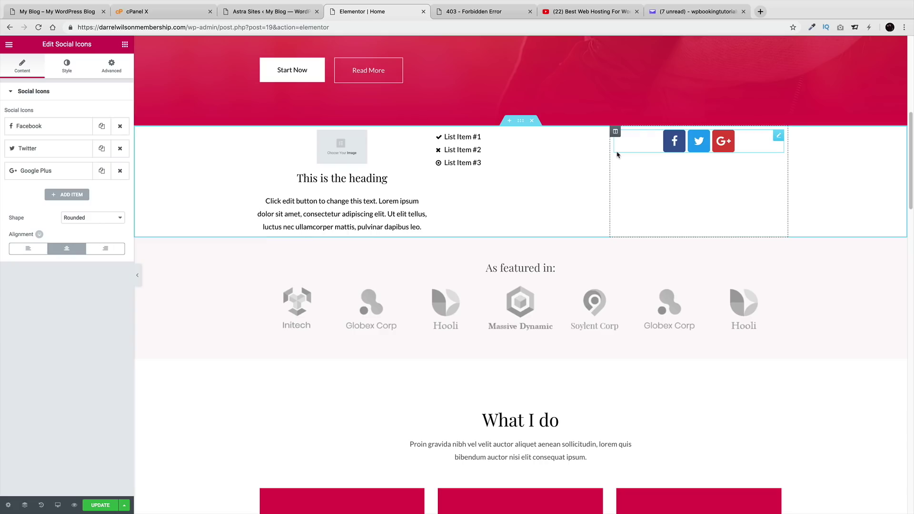
pyautogui.click(531, 120)
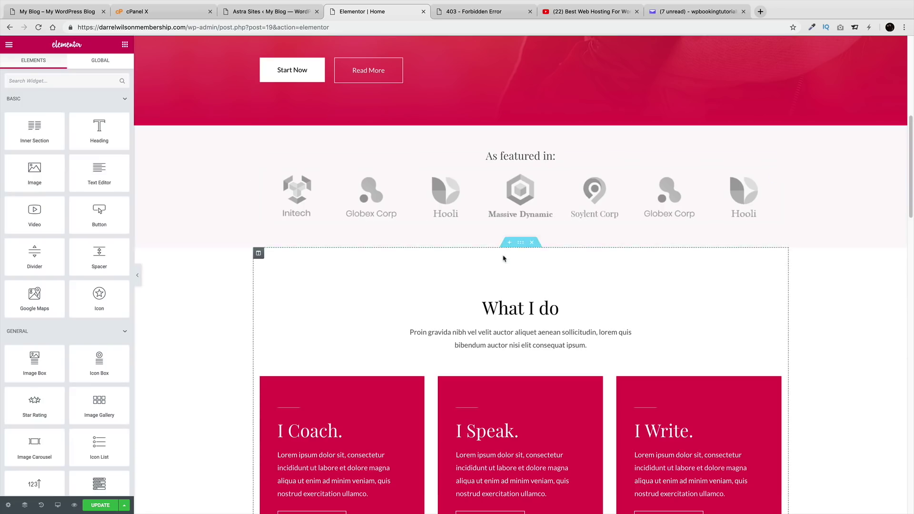
# Insert the Strategy planning block from the template library above the What I do section.
pyautogui.click(510, 243)
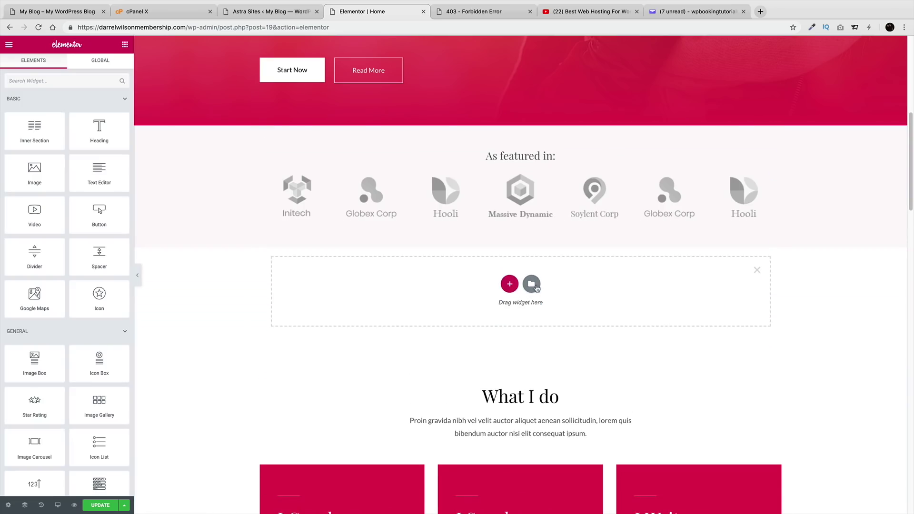
pyautogui.click(532, 285)
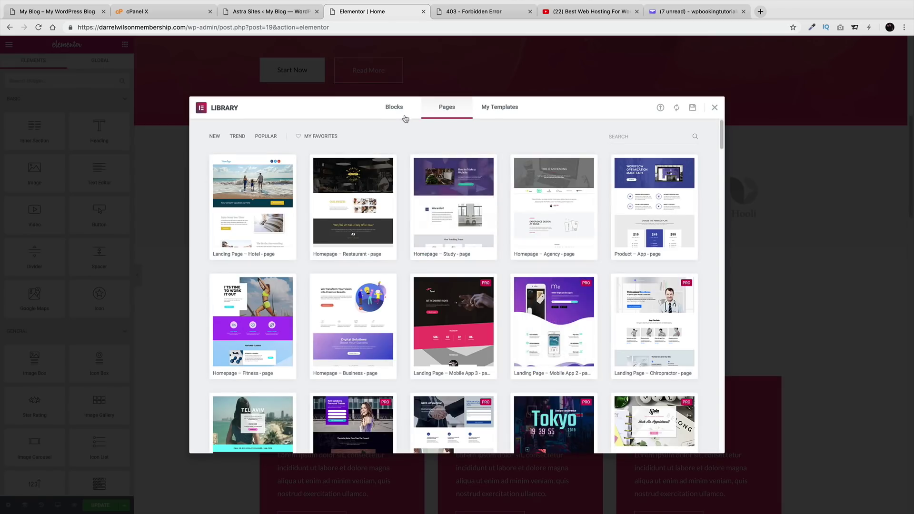
pyautogui.click(403, 113)
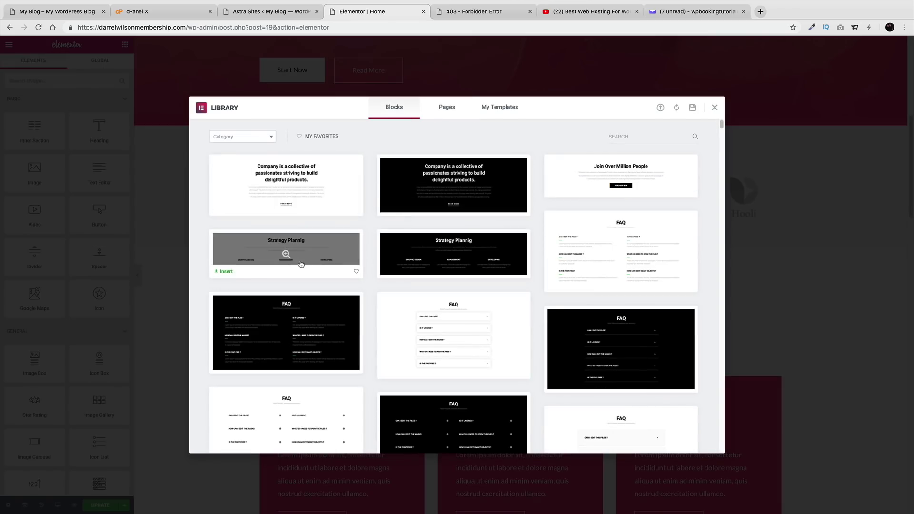
pyautogui.click(226, 273)
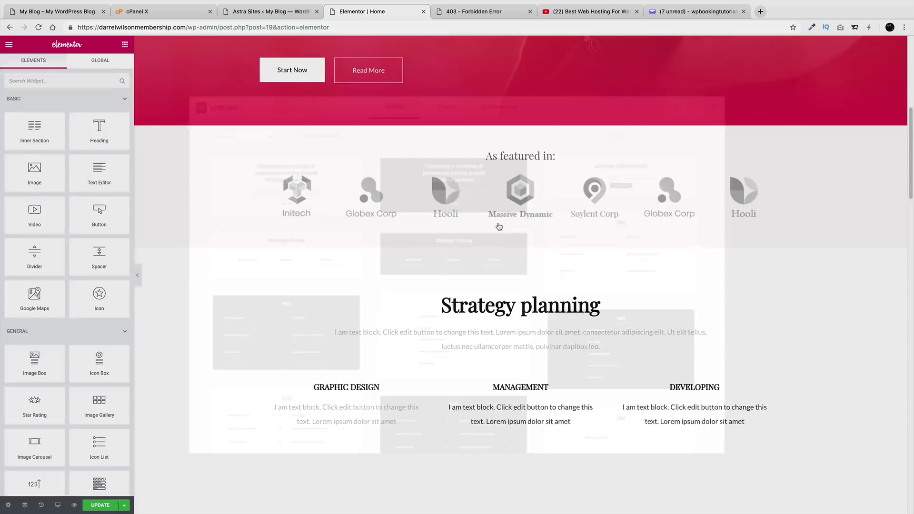
# Browse the saved and full-page templates for a new section, then close the library unused.
pyautogui.scroll(-3, 519, 290)
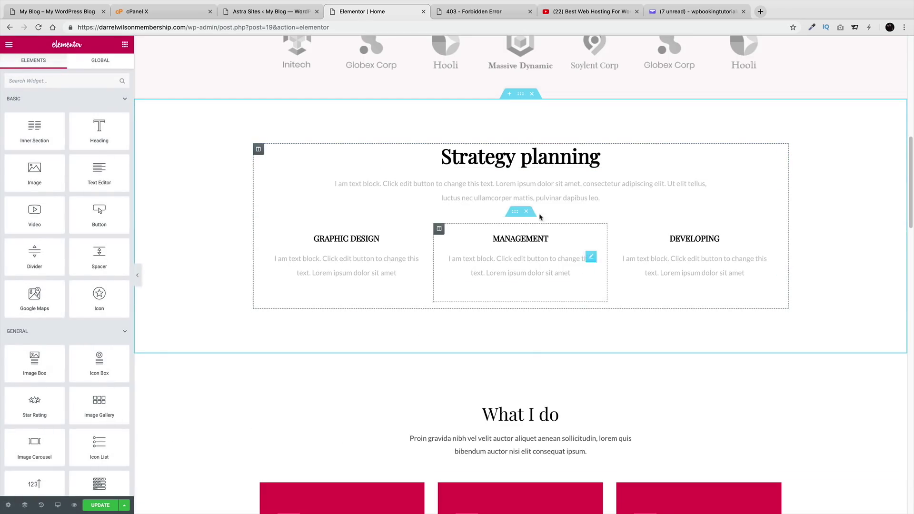
pyautogui.click(510, 96)
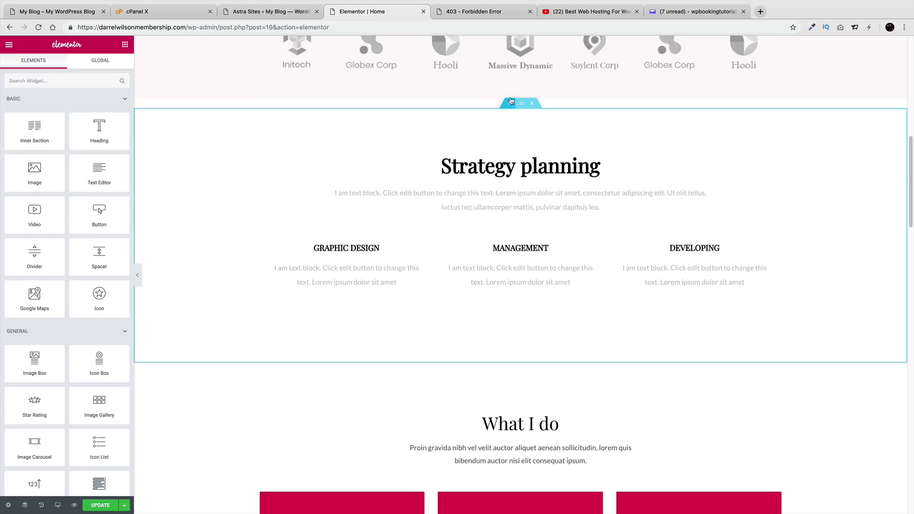
pyautogui.click(531, 136)
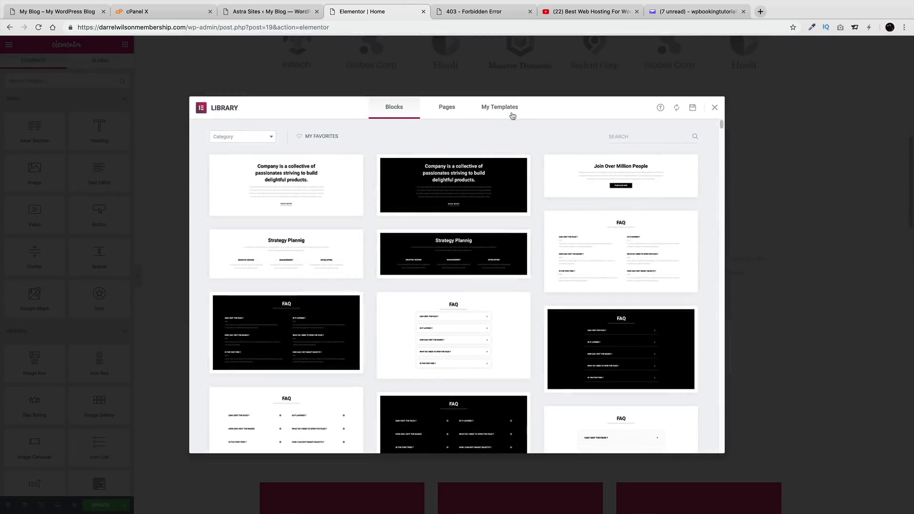
pyautogui.click(512, 114)
pyautogui.click(451, 108)
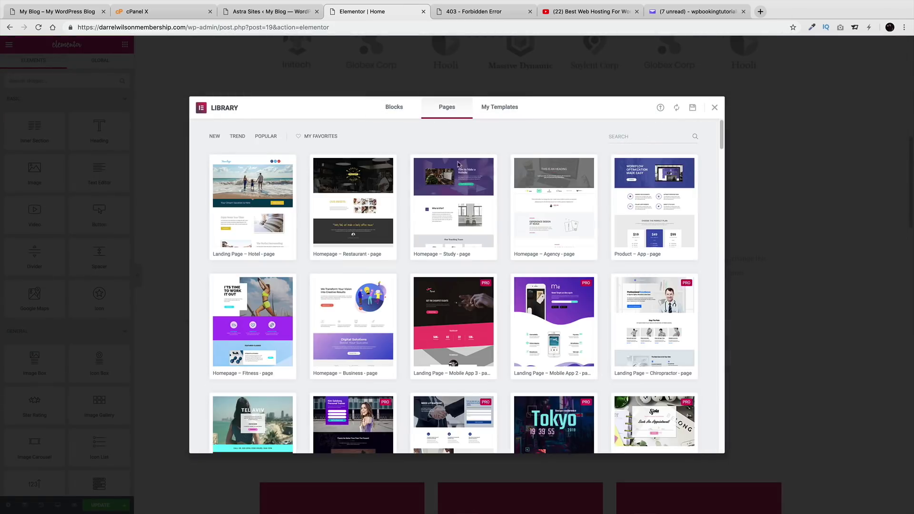
pyautogui.scroll(-8, 400, 298)
pyautogui.scroll(8, 399, 297)
pyautogui.scroll(-1, 399, 298)
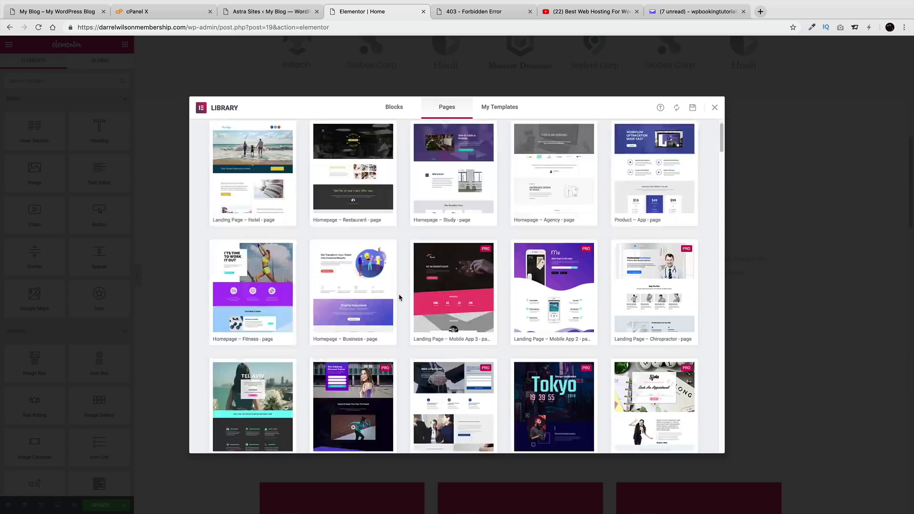
pyautogui.scroll(-10, 399, 298)
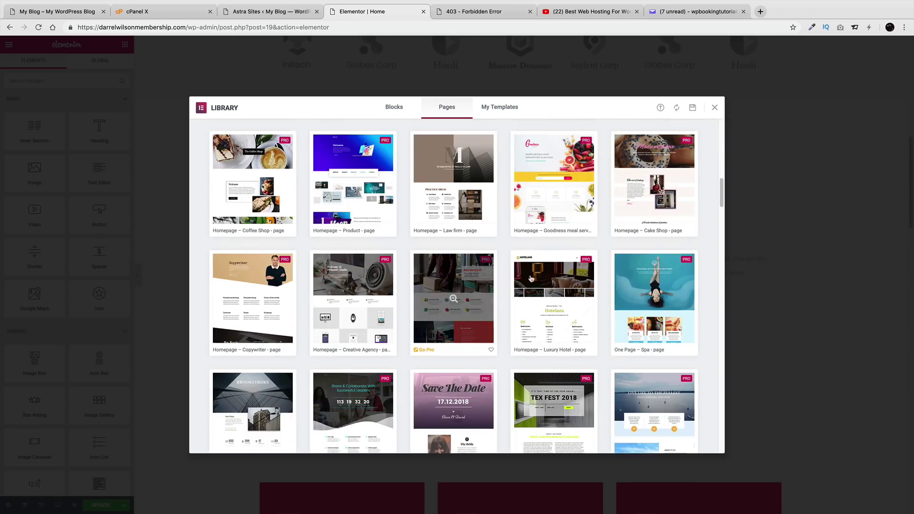
pyautogui.click(715, 108)
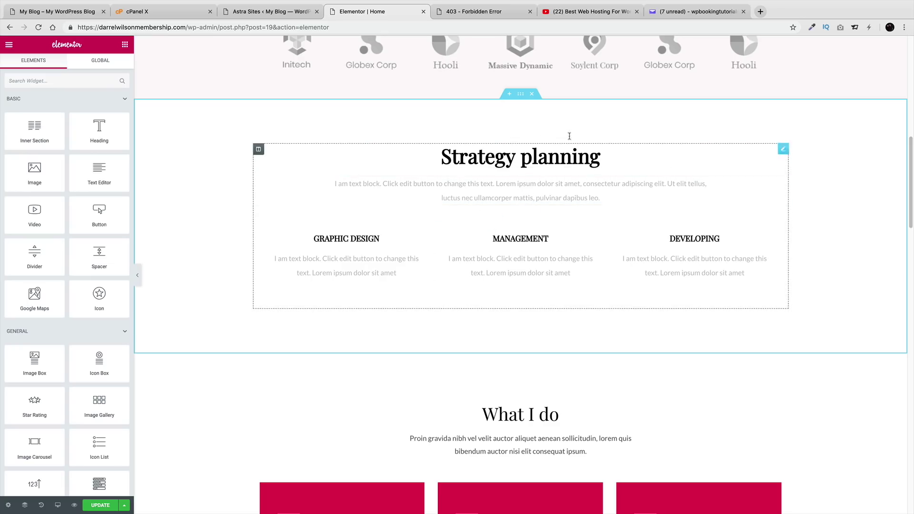
# Delete the Strategy planning section and slightly widen the My story photo column.
pyautogui.click(532, 95)
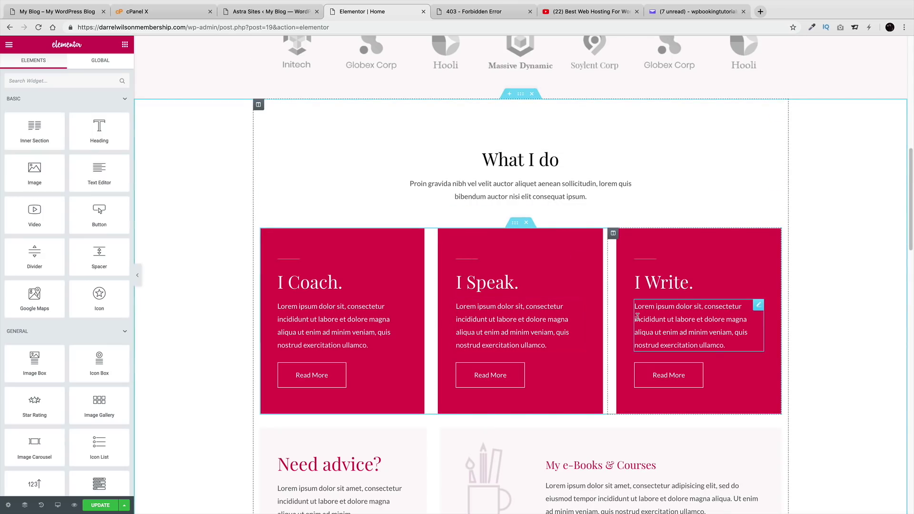
pyautogui.scroll(-10, 581, 295)
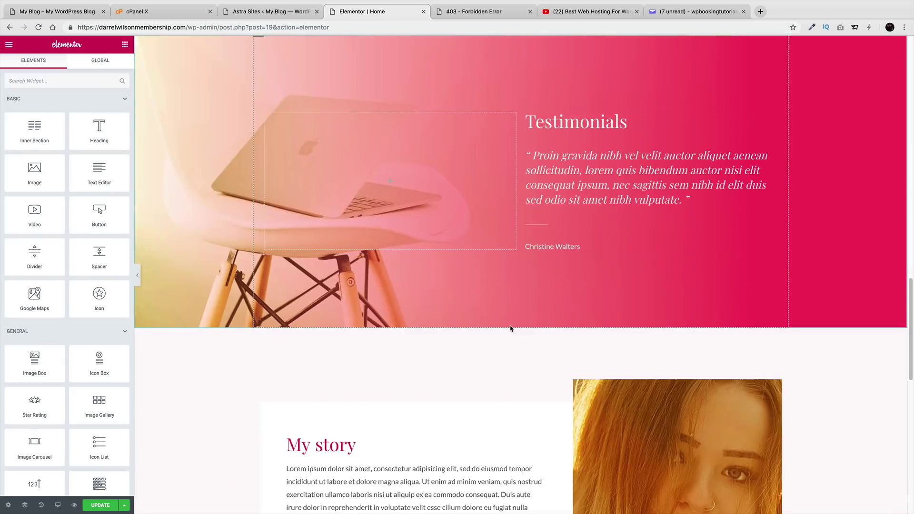
pyautogui.scroll(-4, 510, 328)
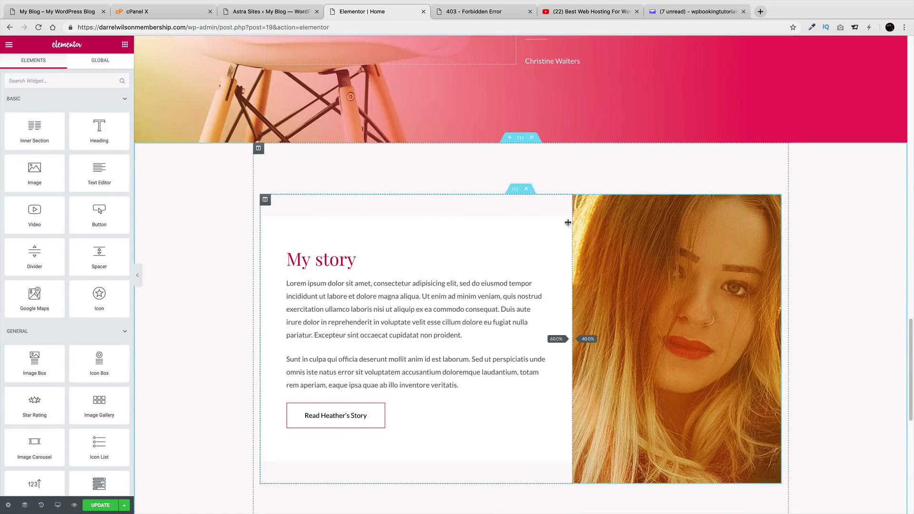
pyautogui.moveTo(567, 222)
pyautogui.mouseDown()
pyautogui.moveTo(502, 224)
pyautogui.moveTo(568, 224)
pyautogui.mouseUp()
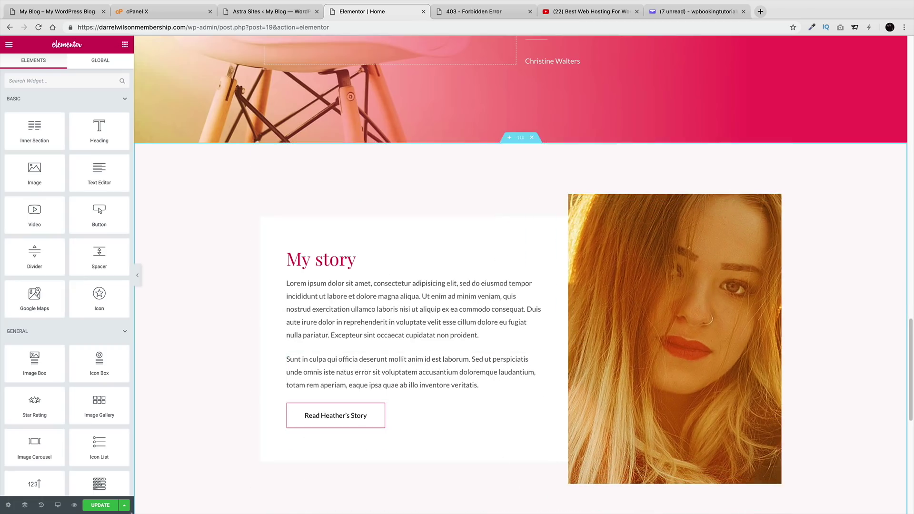
# Update the home page and view it live.
pyautogui.click(106, 507)
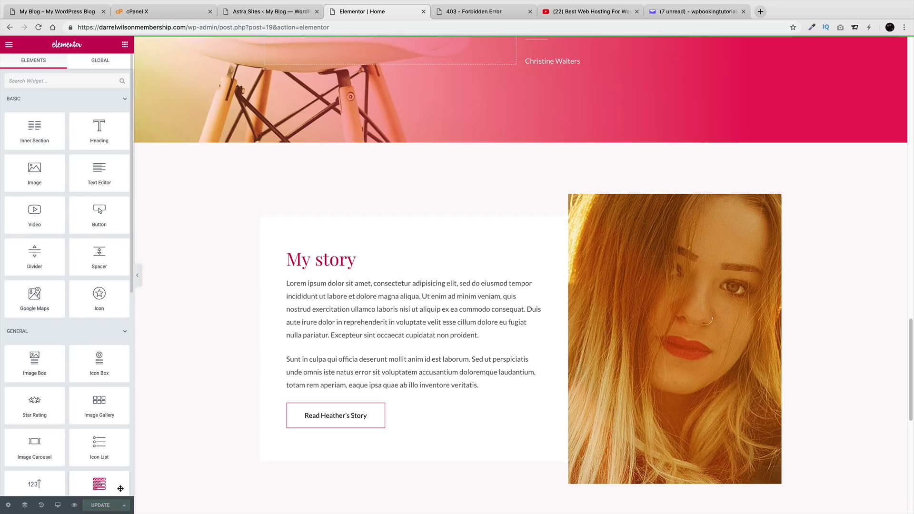
pyautogui.click(10, 46)
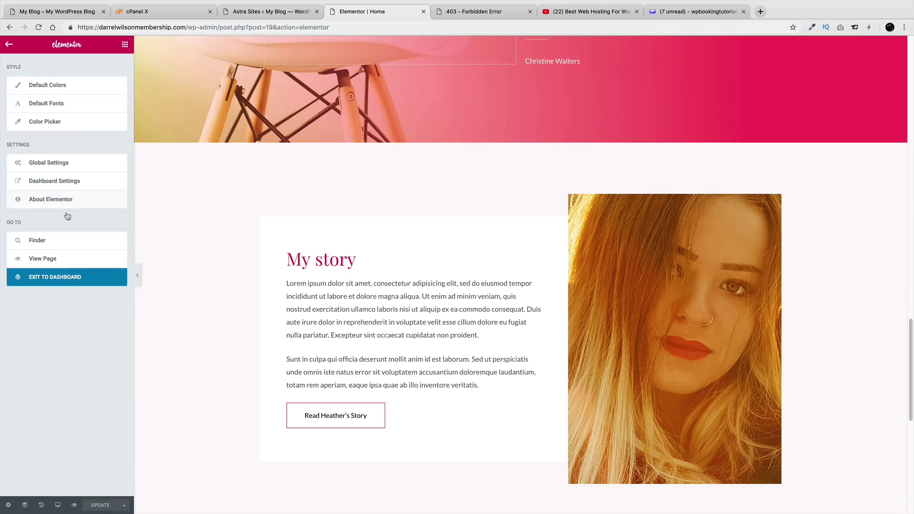
pyautogui.click(68, 259)
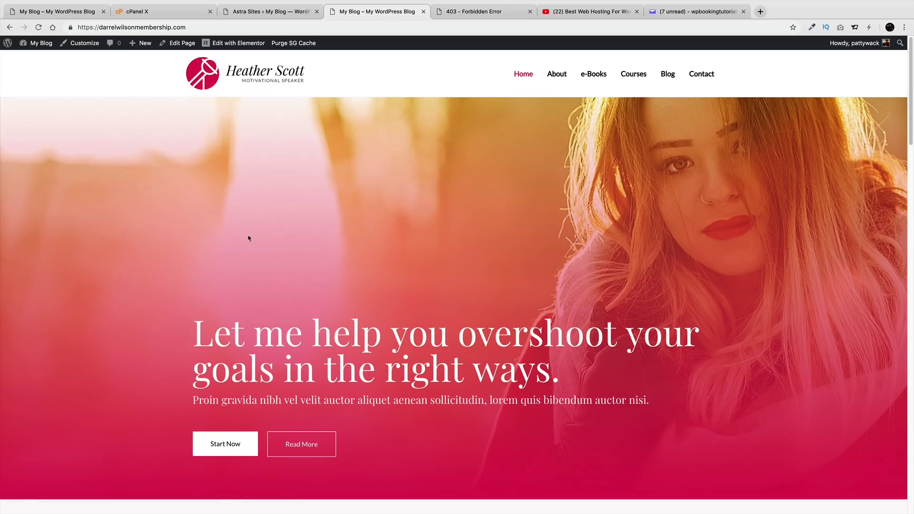
# Visit the About, e-Books, Courses, Blog and Contact pages in turn, then go back Home.
pyautogui.click(556, 80)
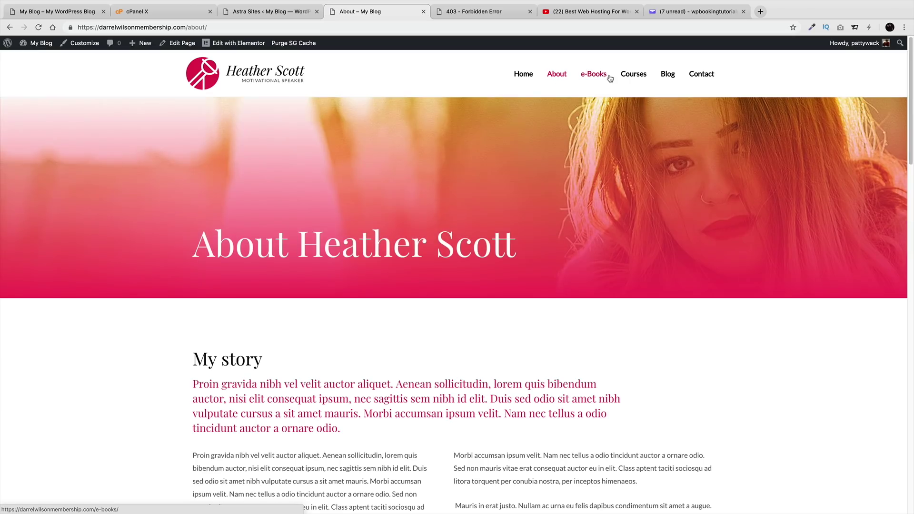
pyautogui.click(591, 79)
pyautogui.click(636, 77)
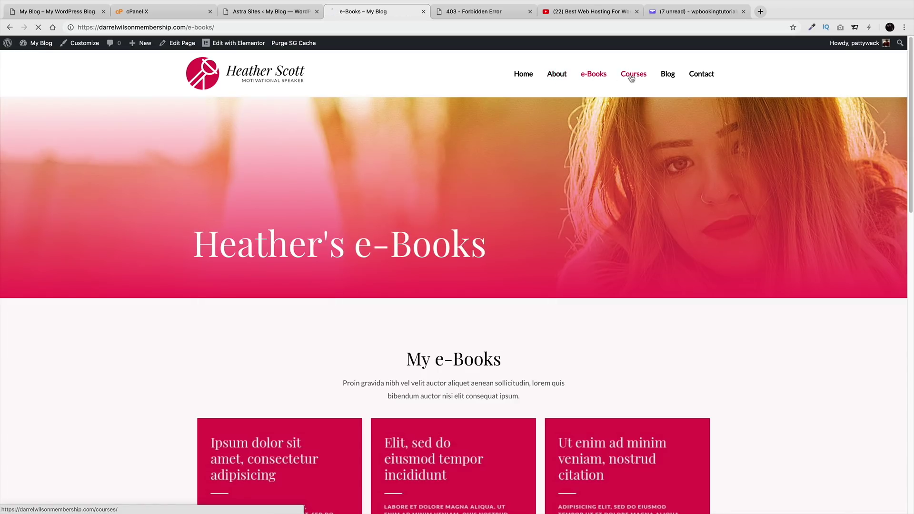
pyautogui.click(666, 75)
pyautogui.click(703, 76)
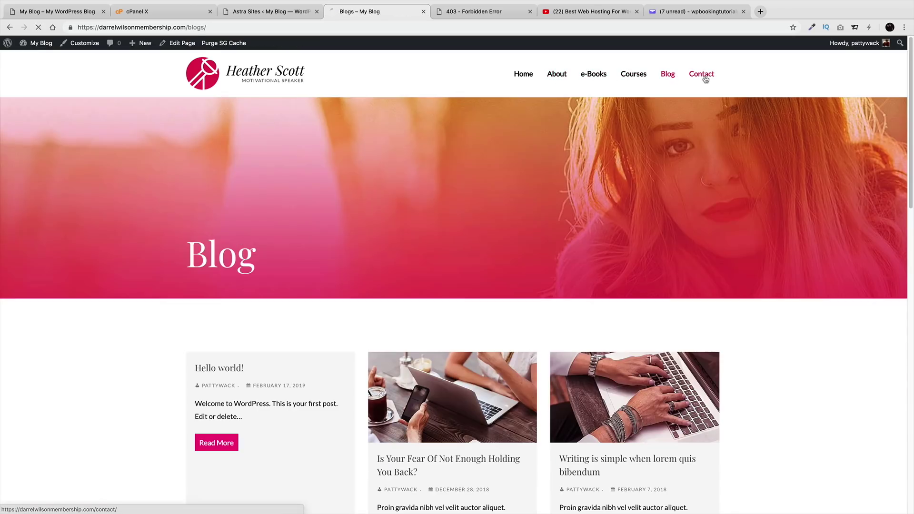
pyautogui.click(521, 78)
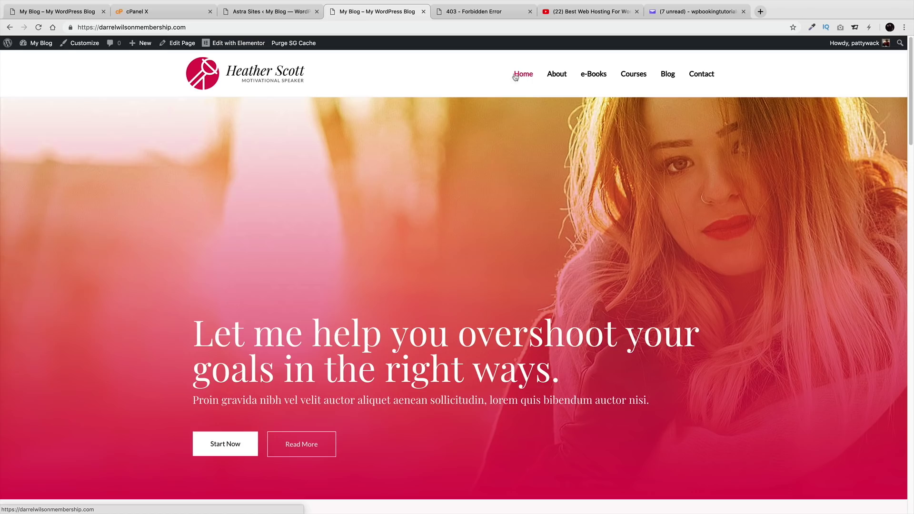
# Create a new page and enter 'Register Now!' as its title.
pyautogui.moveTo(145, 46)
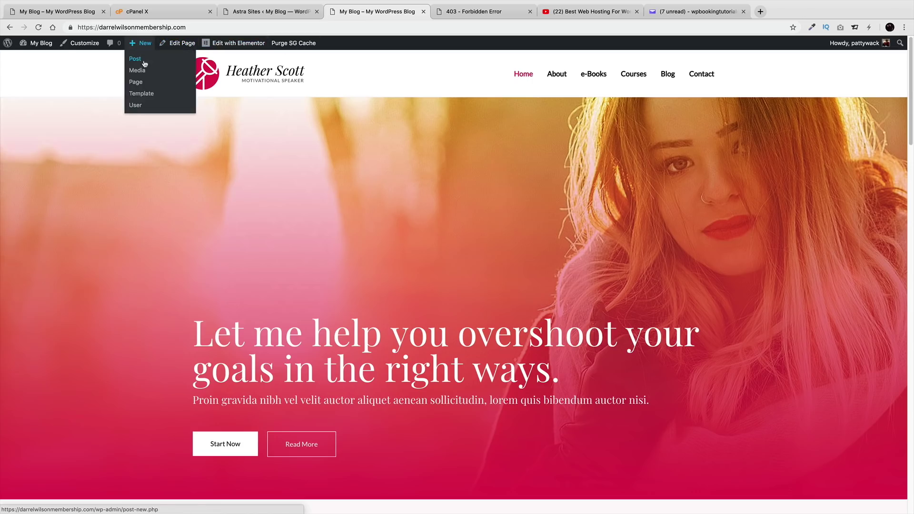
pyautogui.click(137, 81)
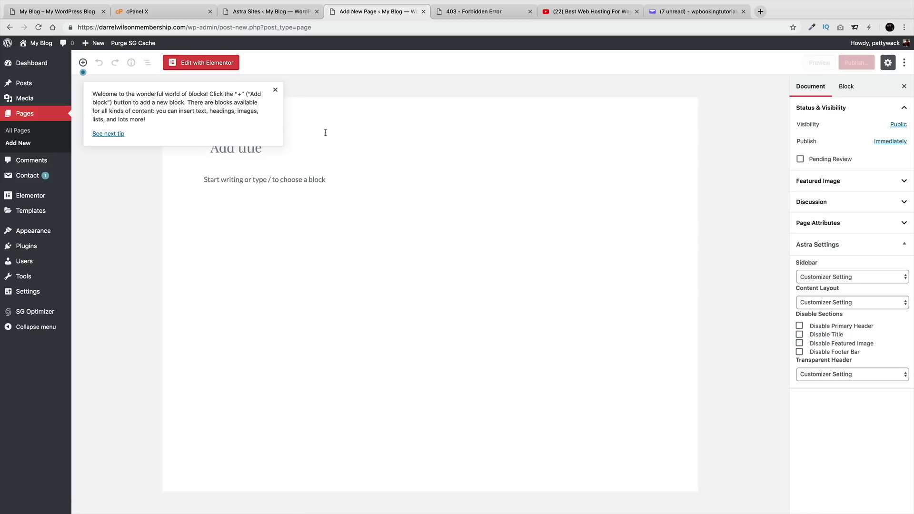
pyautogui.click(279, 96)
pyautogui.click(294, 139)
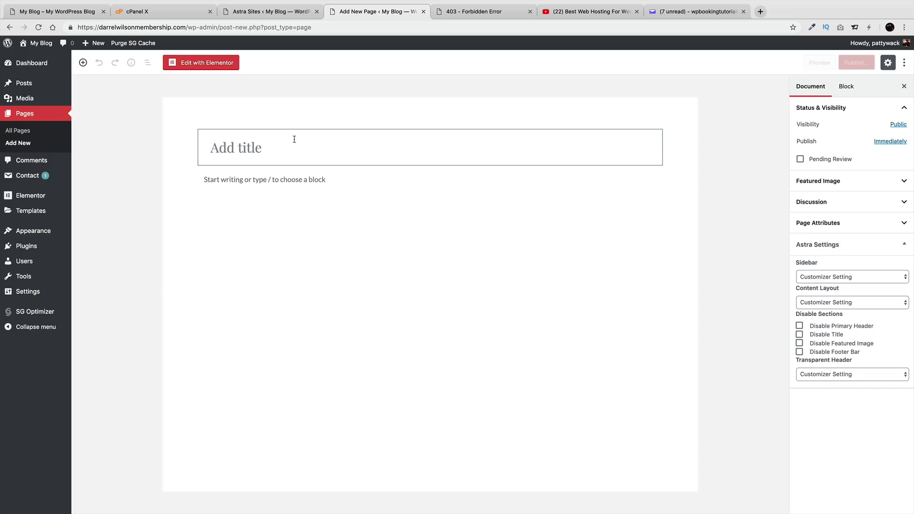
pyautogui.write('Reg')
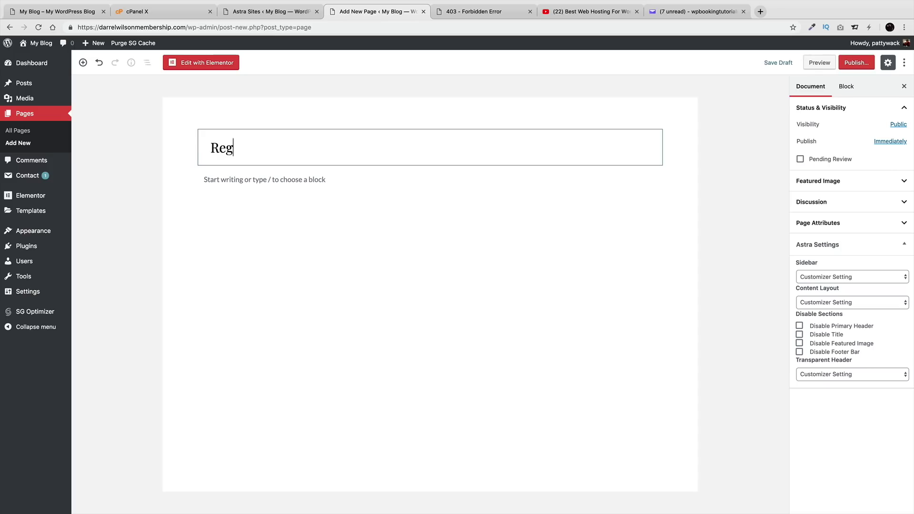
pyautogui.write('ister Now!~')
# Back out of publishing, leave the Content Layout unchanged, and preview the draft page.
pyautogui.click(851, 65)
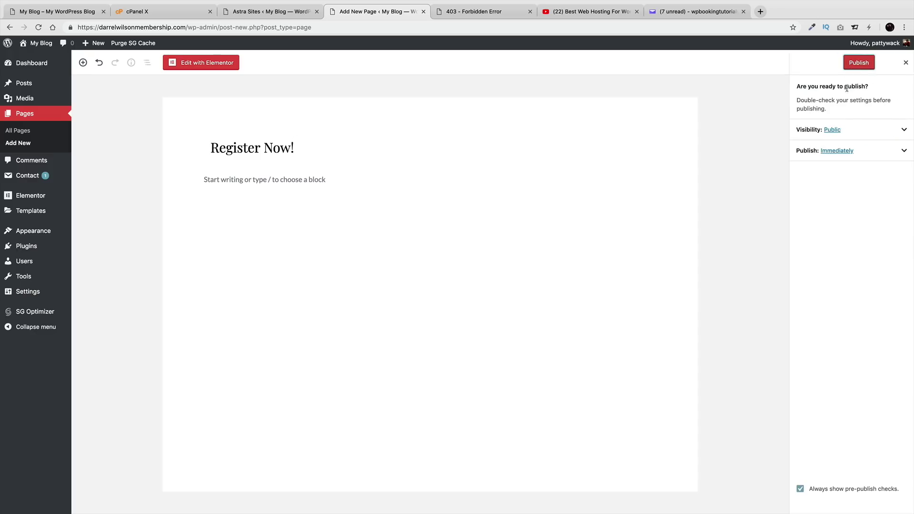
pyautogui.click(906, 63)
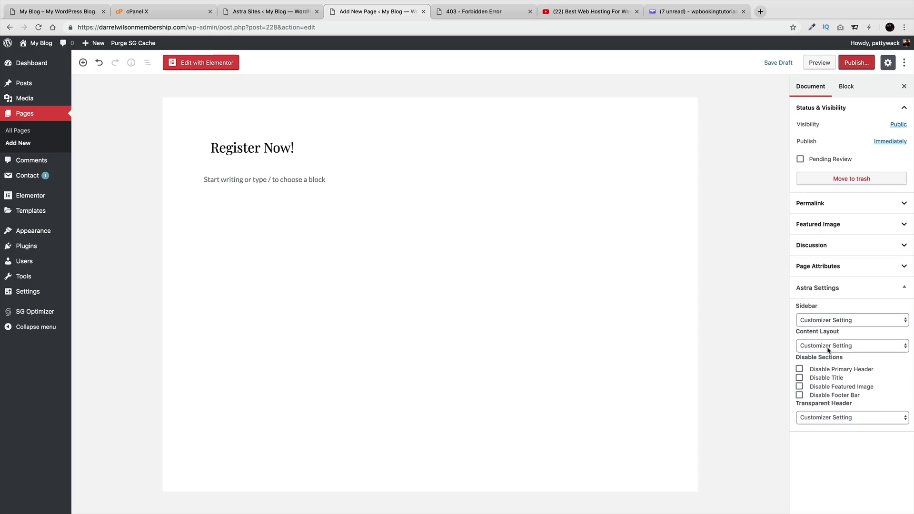
pyautogui.click(828, 350)
pyautogui.click(676, 275)
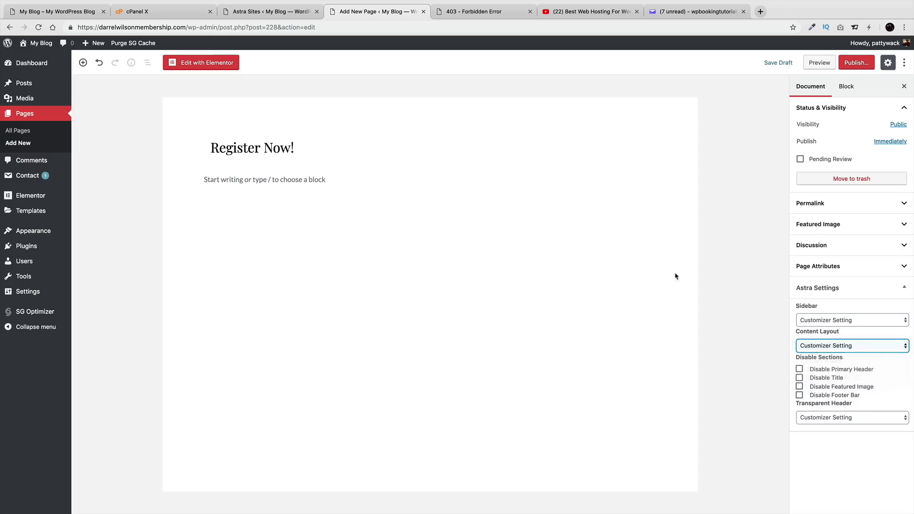
pyautogui.click(819, 65)
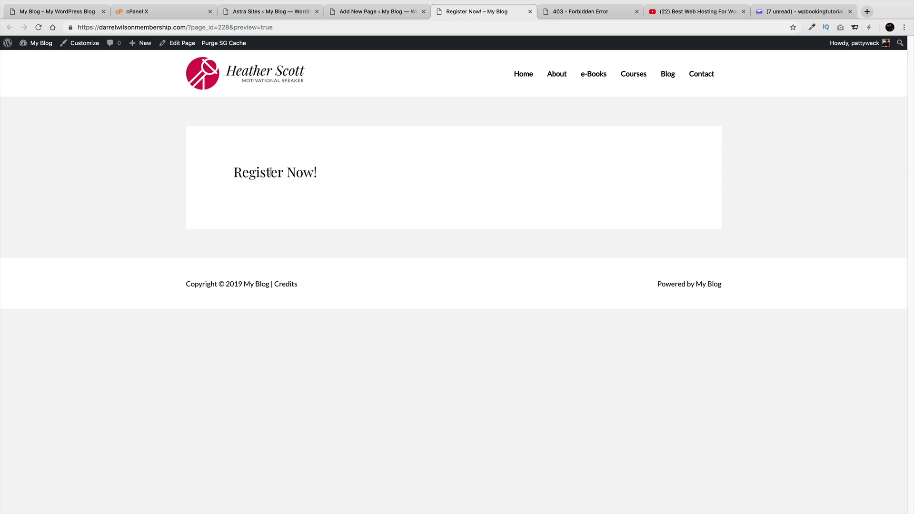
# Return to the editor and set the Content Layout to Full Width / Contained.
pyautogui.moveTo(326, 177); pyautogui.dragTo(227, 173)
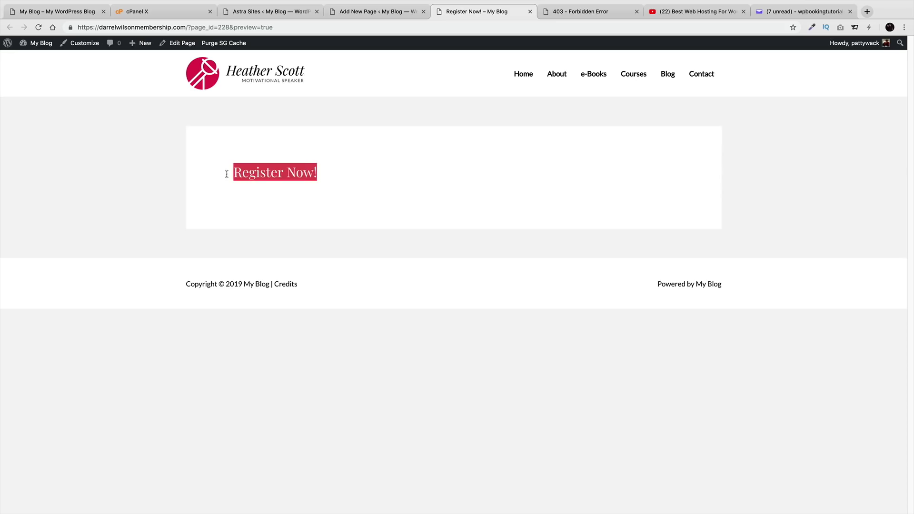
pyautogui.click(192, 175)
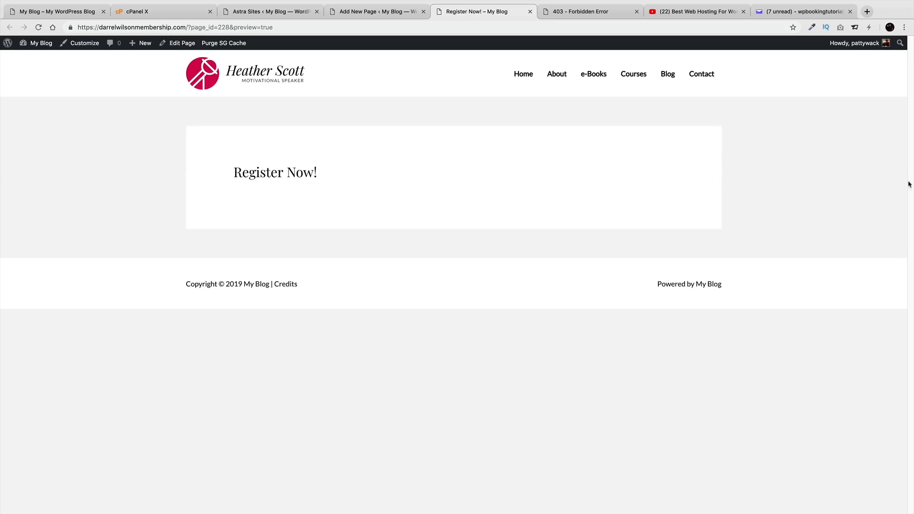
pyautogui.click(376, 11)
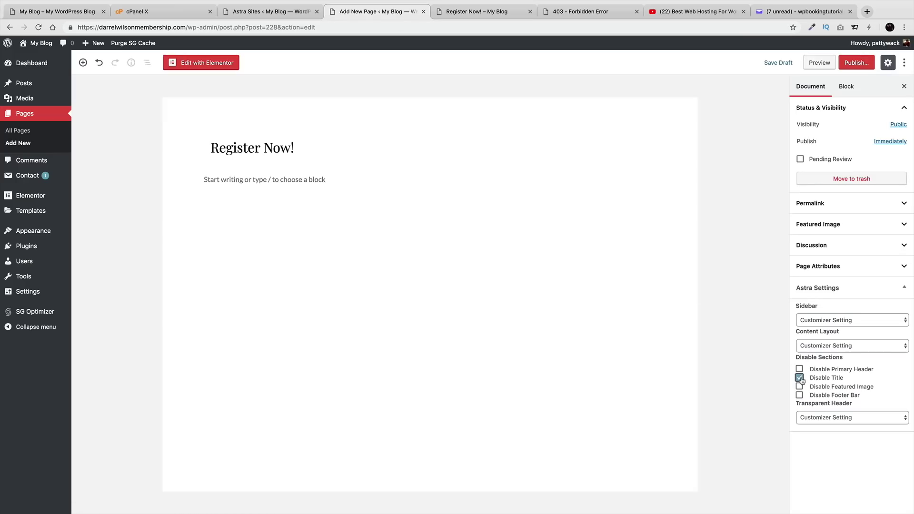
pyautogui.click(826, 347)
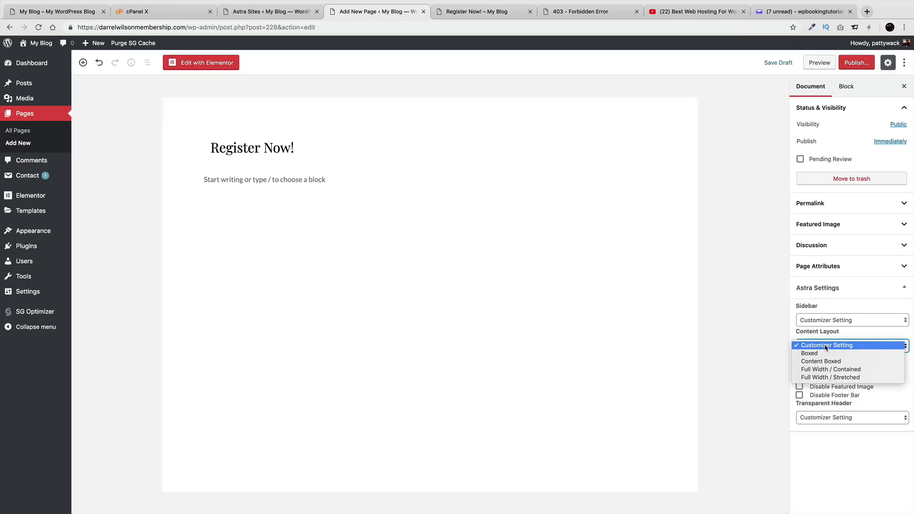
pyautogui.click(840, 377)
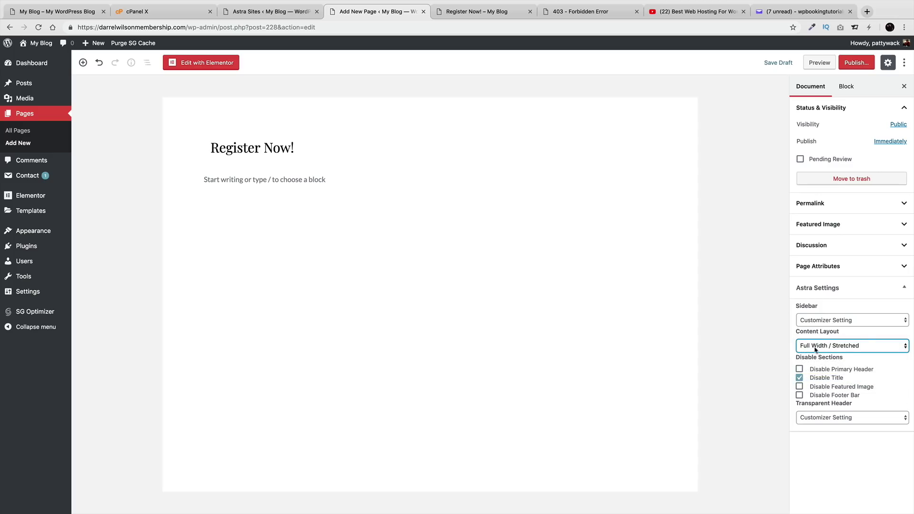
pyautogui.click(837, 346)
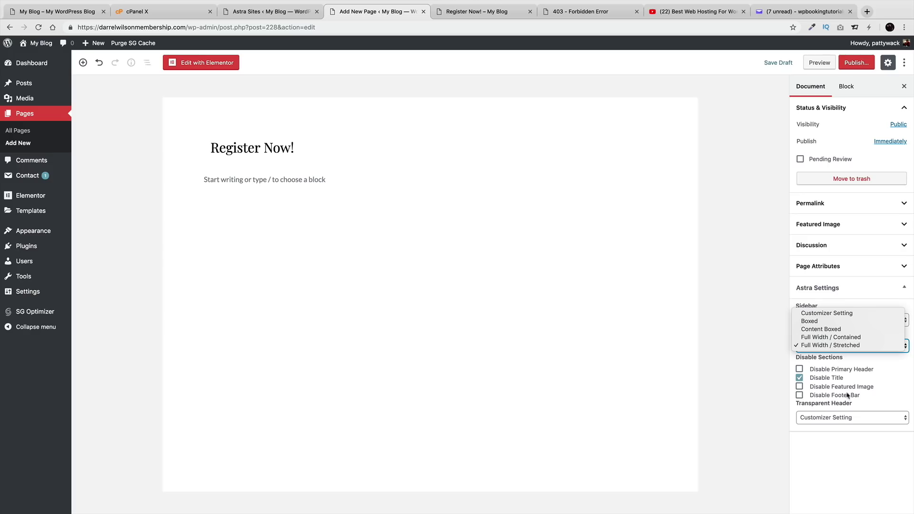
pyautogui.click(838, 337)
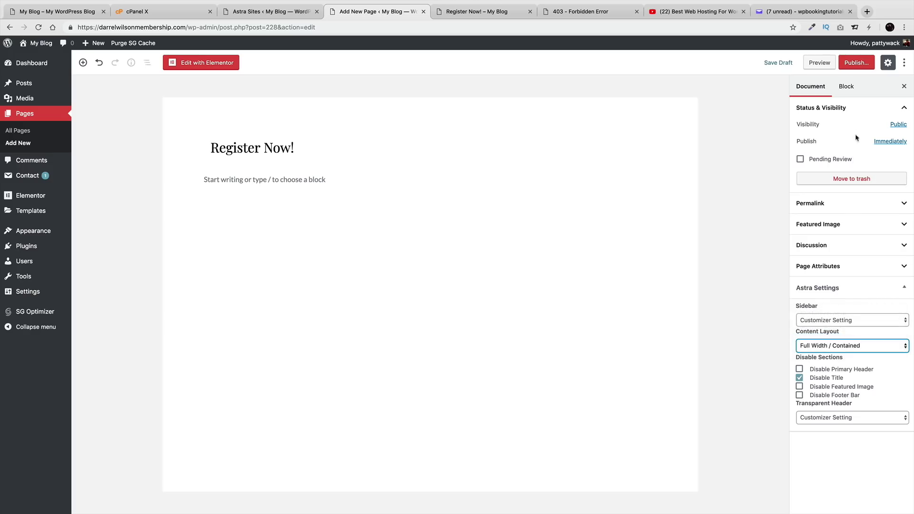
# Publish the Register Now! page and open its preview.
pyautogui.click(860, 63)
pyautogui.click(857, 62)
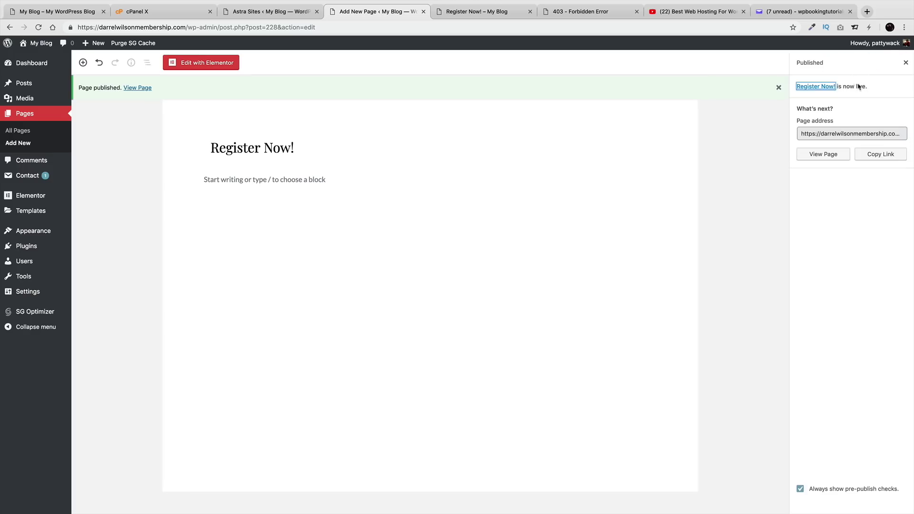
pyautogui.click(905, 63)
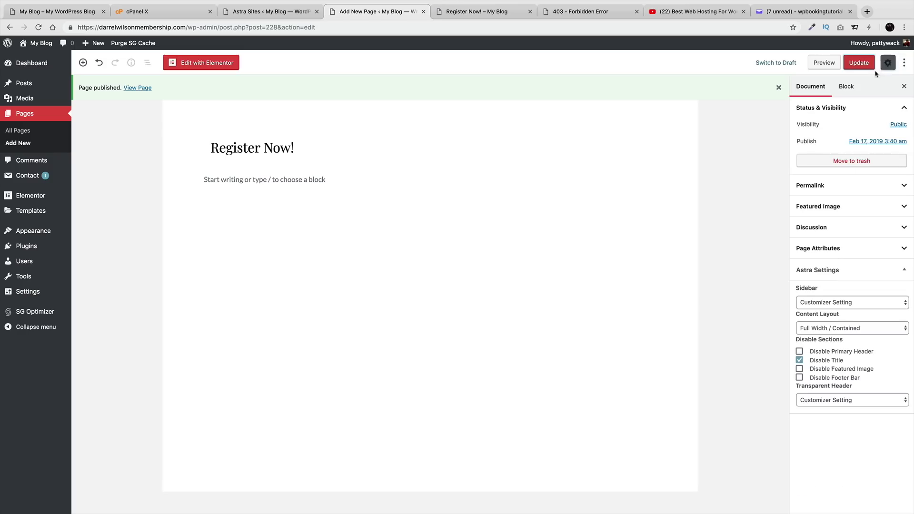
pyautogui.click(824, 63)
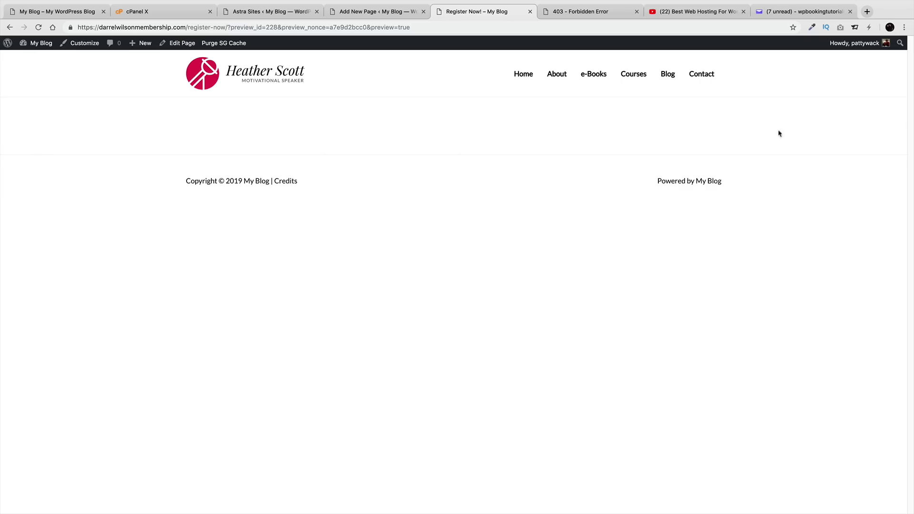
# Return from the title-free preview to the editor and open Register Now! in Elementor.
pyautogui.click(390, 11)
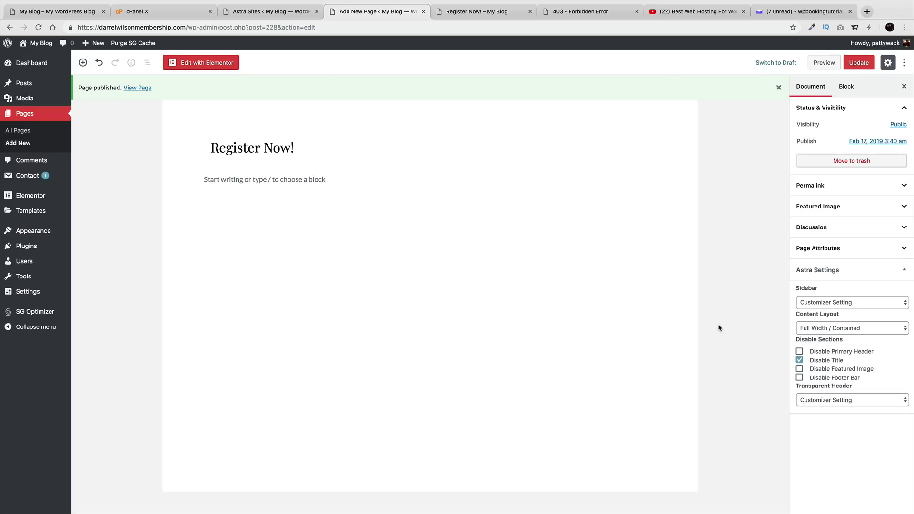
pyautogui.click(190, 63)
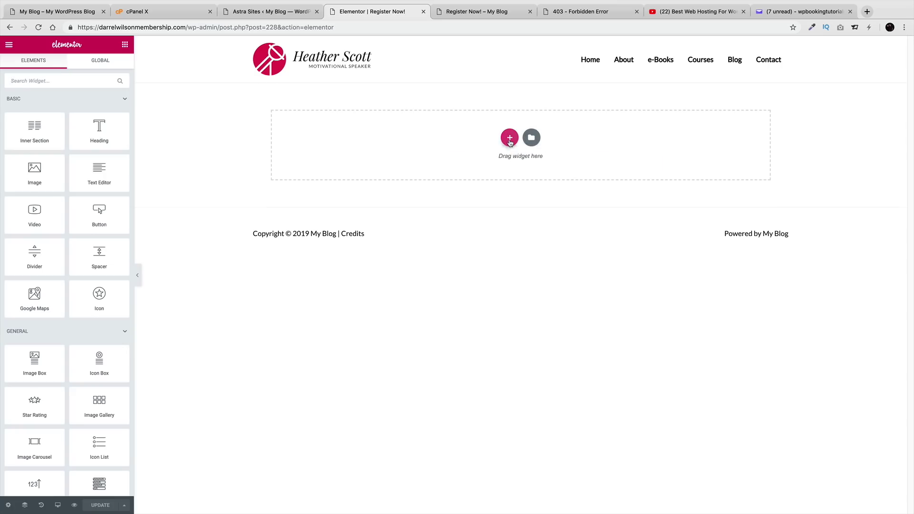
# Add a two-column section with a Text Editor widget, then delete both.
pyautogui.click(509, 137)
pyautogui.click(461, 166)
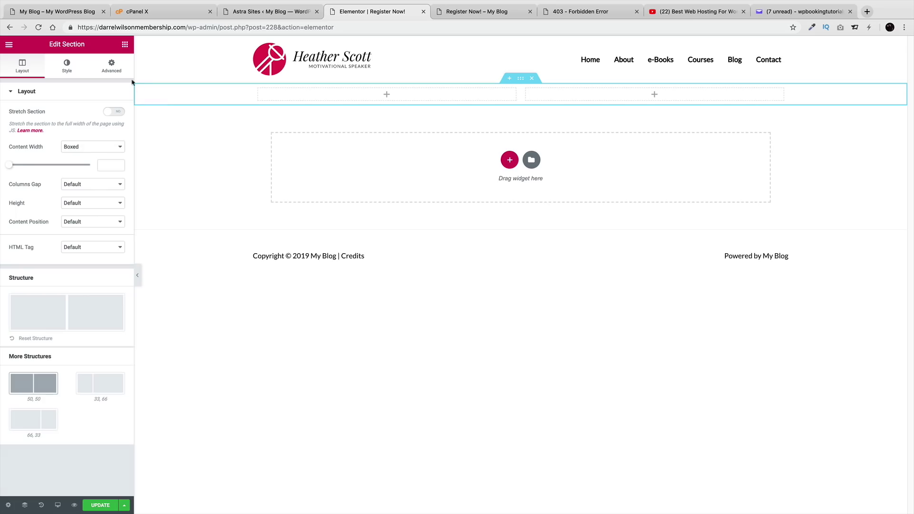
pyautogui.click(124, 48)
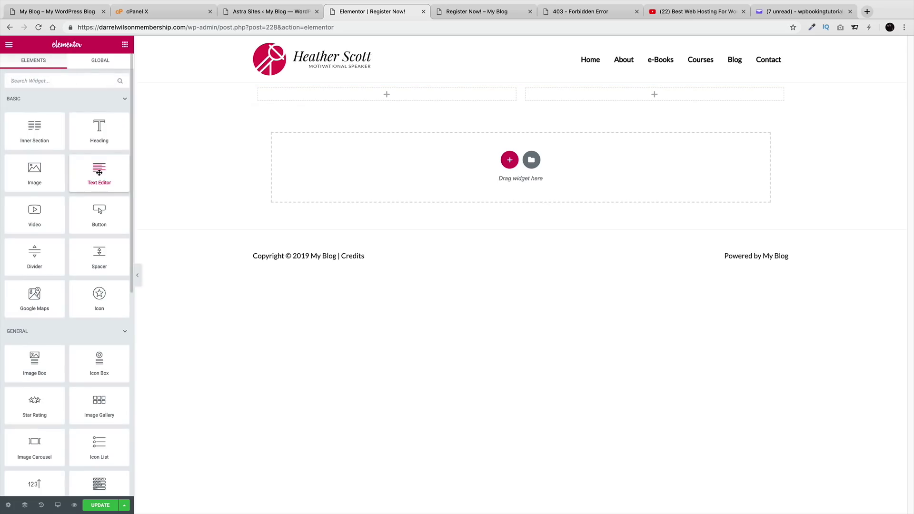
pyautogui.moveTo(99, 179); pyautogui.dragTo(424, 91)
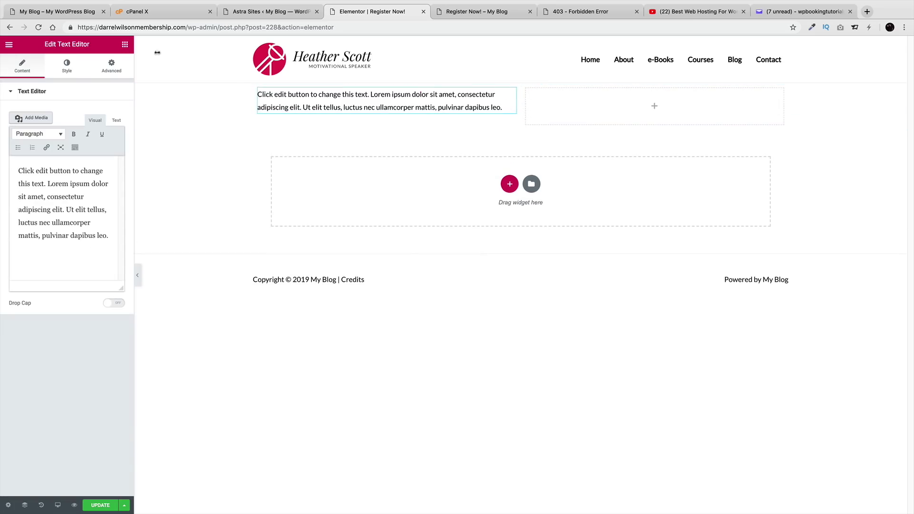
pyautogui.rightClick(326, 113)
pyautogui.click(361, 239)
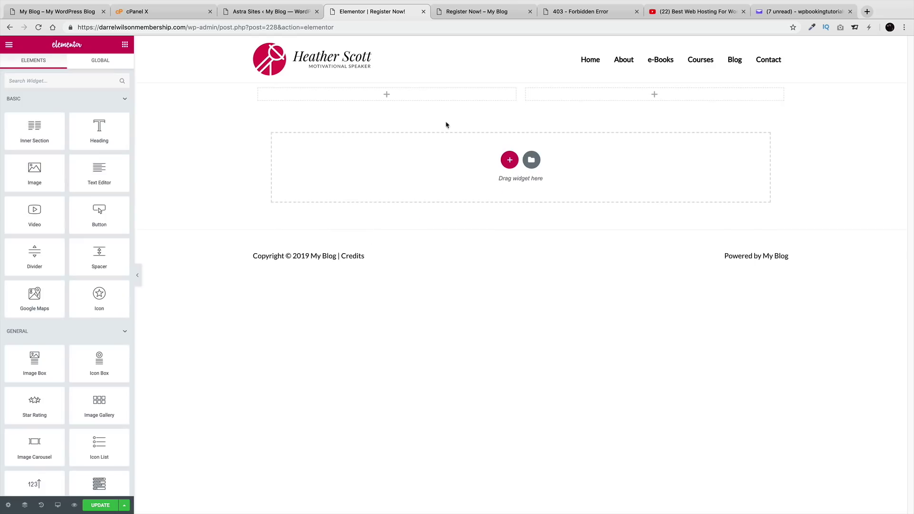
pyautogui.rightClick(464, 91)
pyautogui.rightClick(520, 79)
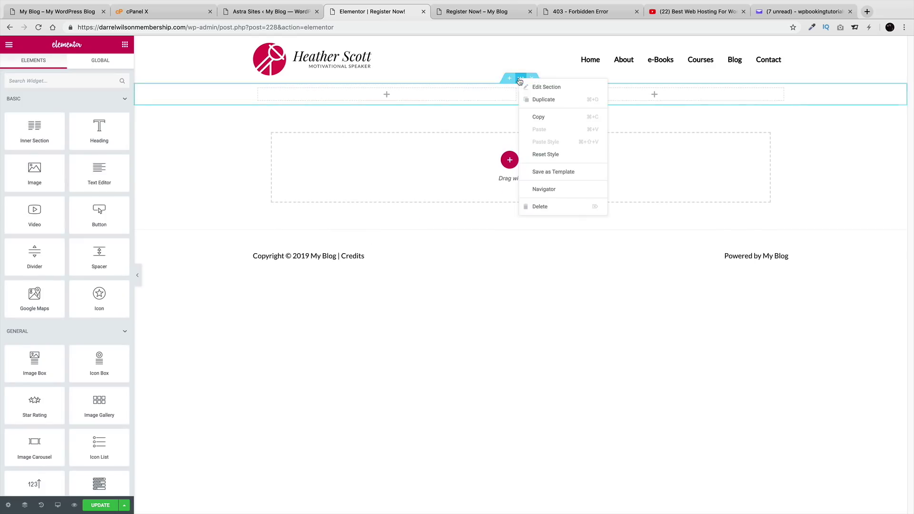
pyautogui.click(551, 201)
# Insert a ready-made page template from the Elementor library's Pages tab.
pyautogui.click(531, 138)
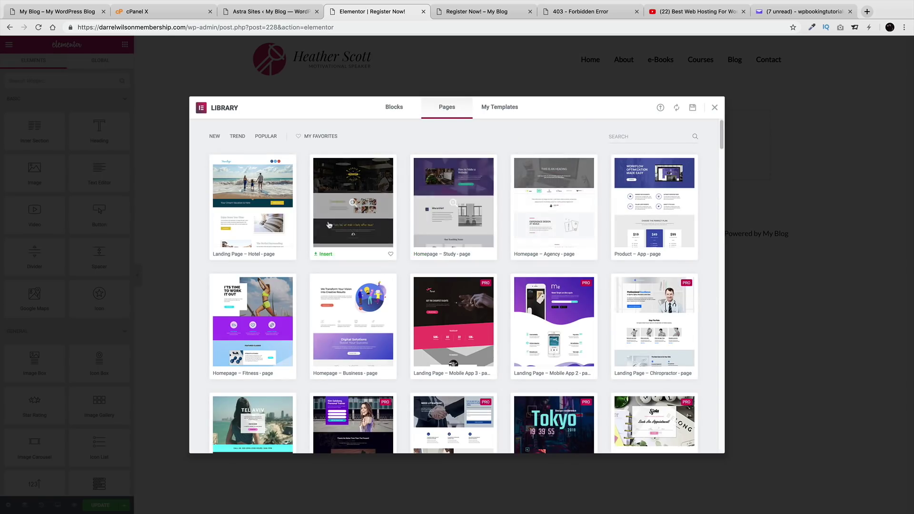
pyautogui.scroll(-3, 298, 250)
pyautogui.scroll(3, 299, 250)
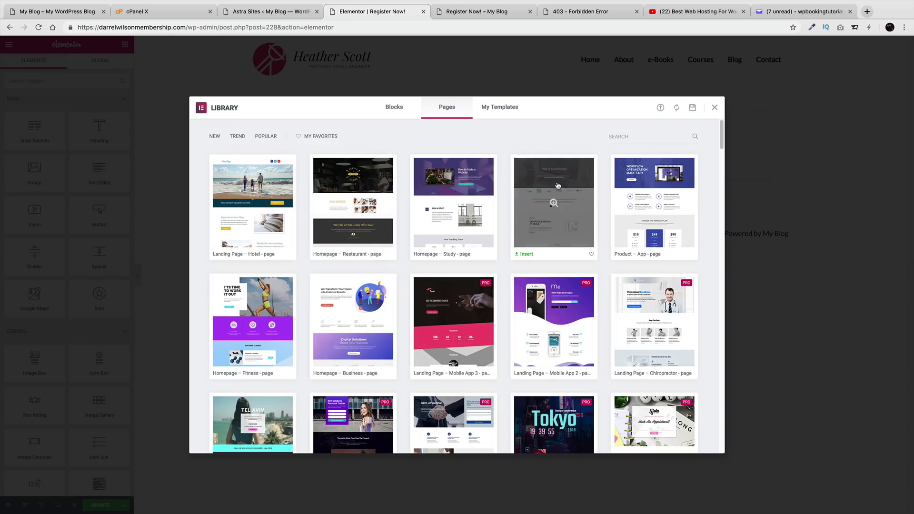
pyautogui.click(530, 258)
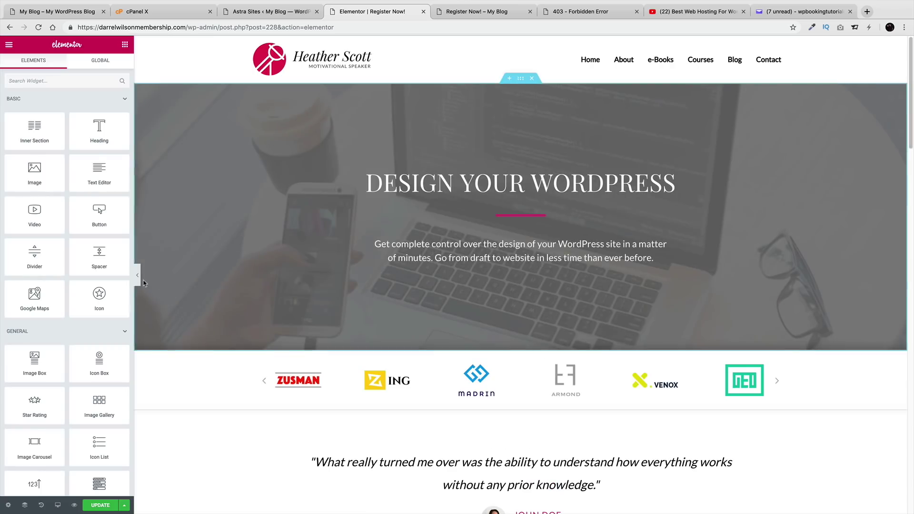
pyautogui.click(136, 275)
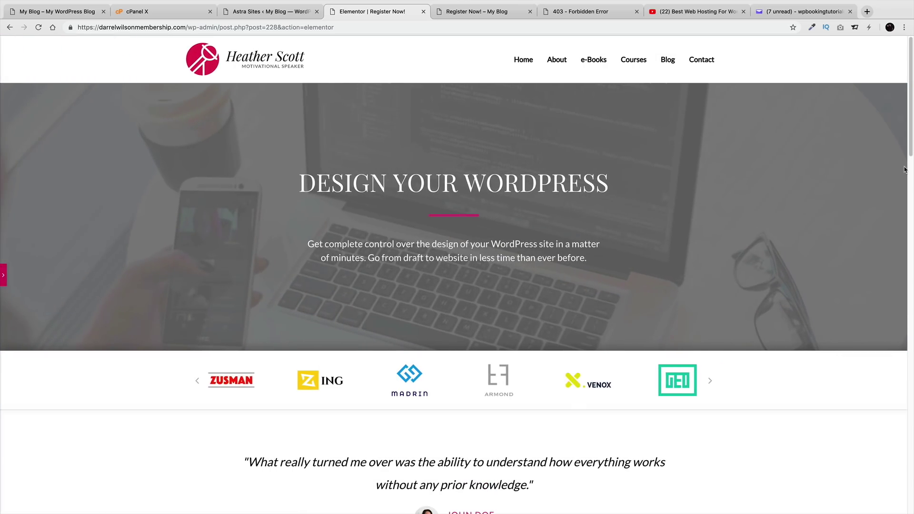
# Change the 'Design Your WordPress' hero heading to 'Change This Page'.
pyautogui.click(3, 274)
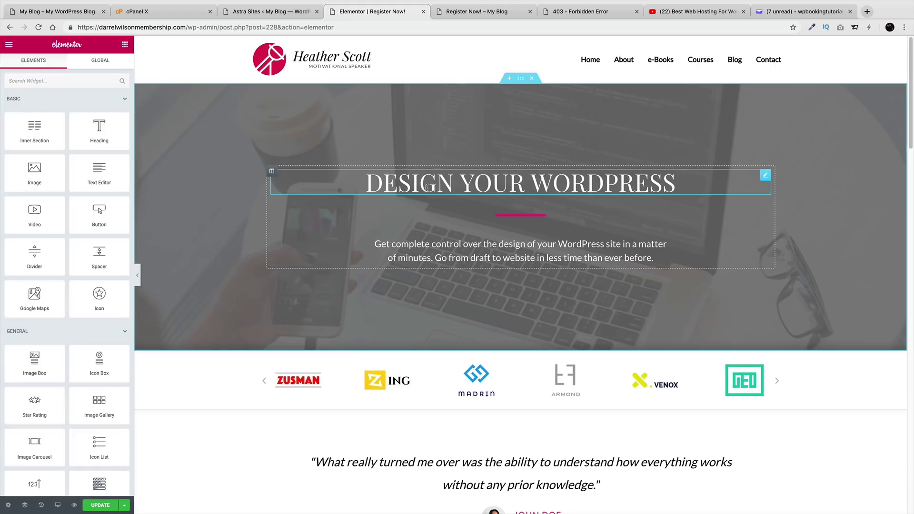
pyautogui.tripleClick(426, 187)
pyautogui.write('Change')
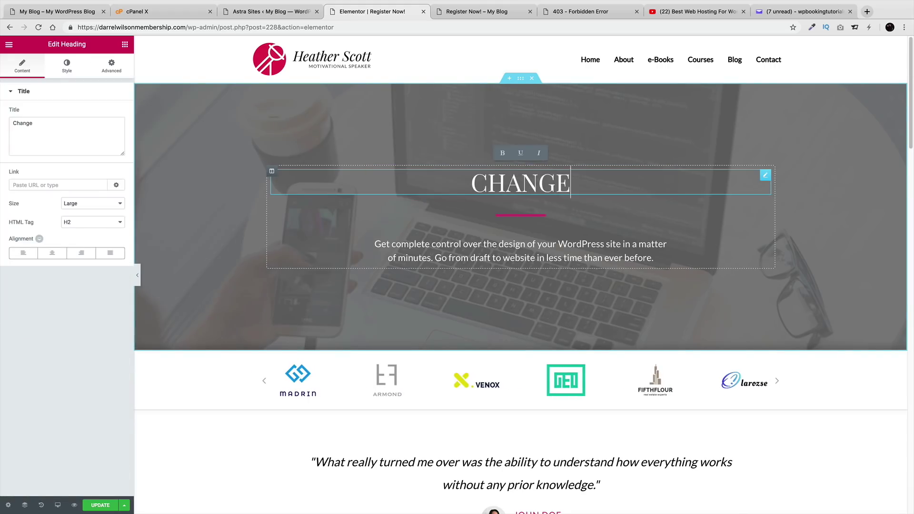
pyautogui.write(' This O')
pyautogui.press('BackSpace')
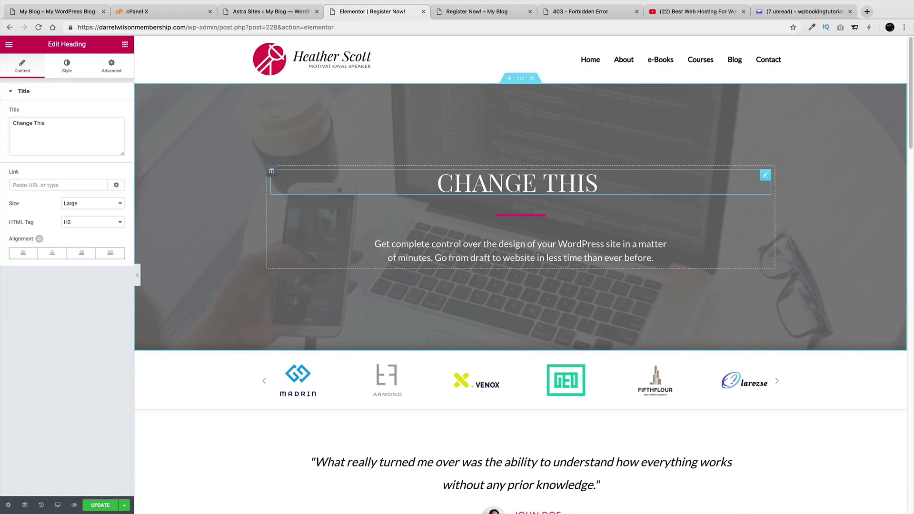
pyautogui.write('Page')
pyautogui.scroll(-14, 437, 243)
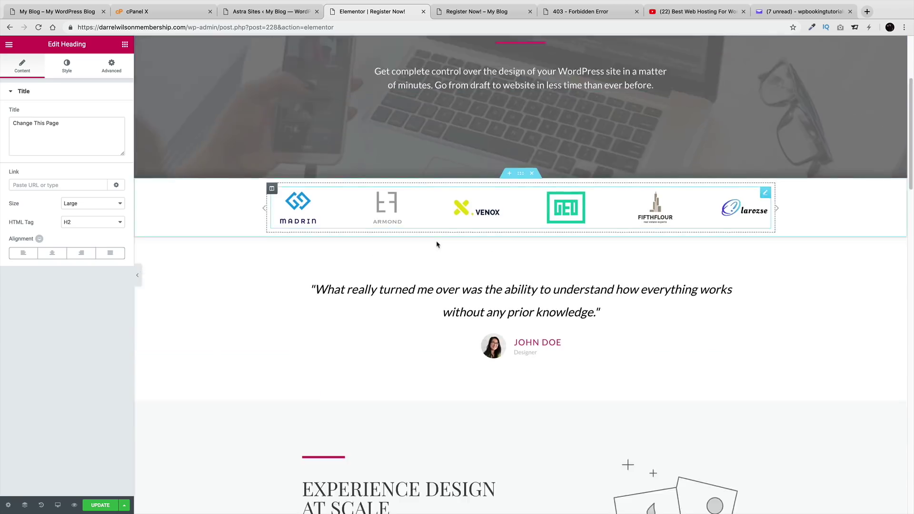
pyautogui.scroll(-20, 437, 243)
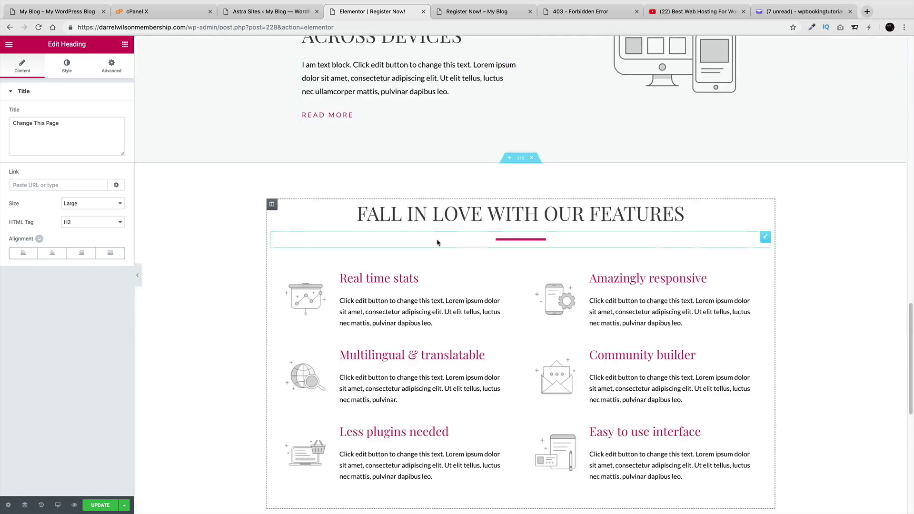
pyautogui.scroll(20, 437, 238)
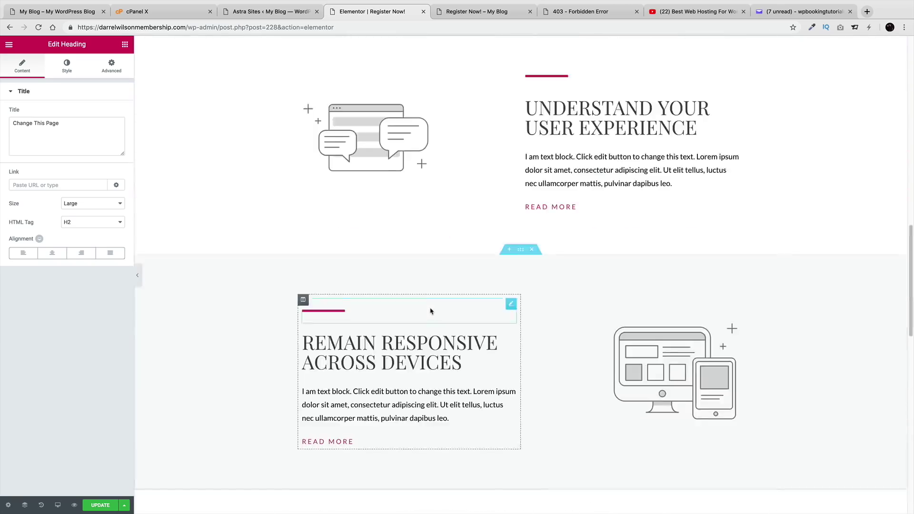
pyautogui.click(137, 276)
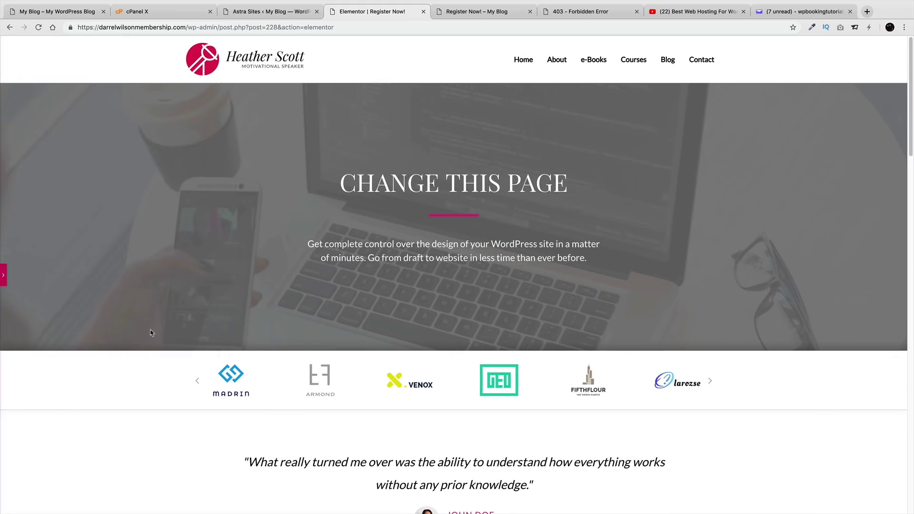
pyautogui.click(4, 275)
# Delete the hero, client logos, testimonial and feature sections above 'Make a Beautiful Website'.
pyautogui.click(521, 183)
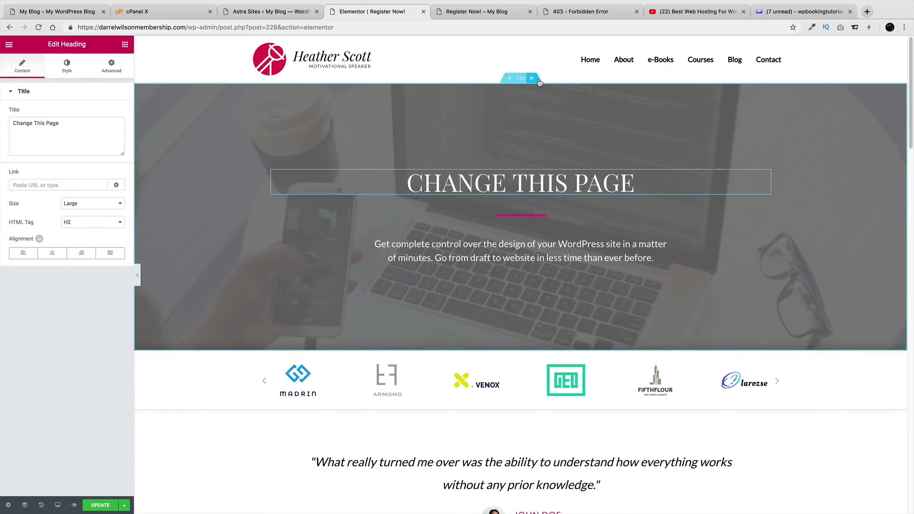
pyautogui.click(531, 79)
pyautogui.click(532, 78)
pyautogui.click(531, 79)
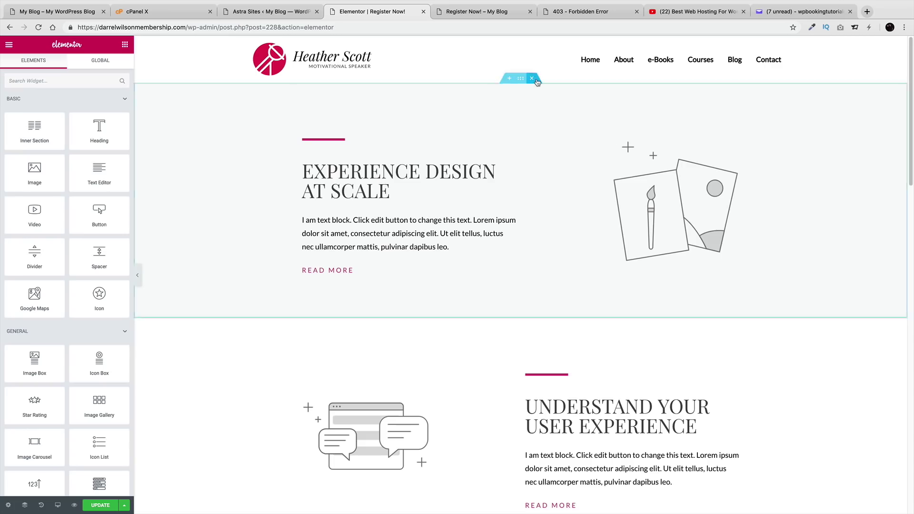
pyautogui.click(531, 79)
pyautogui.click(531, 79)
pyautogui.click(532, 78)
pyautogui.click(531, 78)
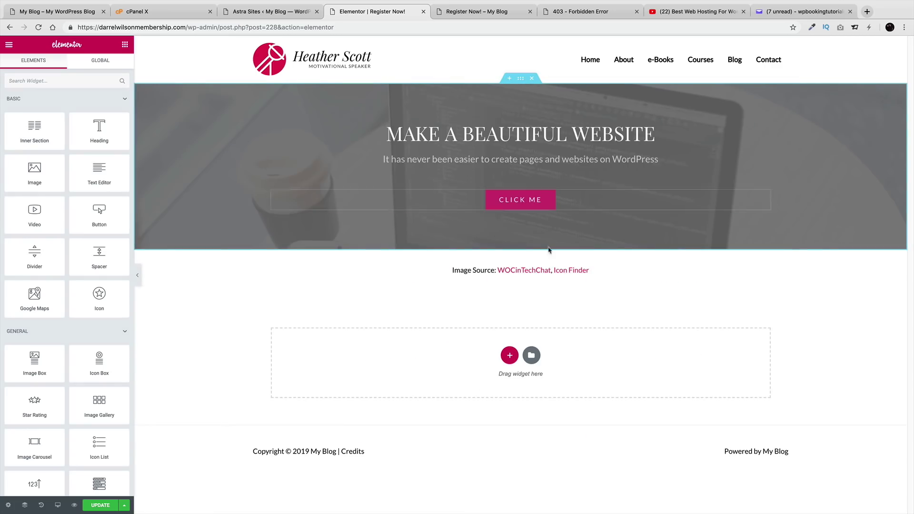
# Update the page, delete the Image Source section, and view the live Register Now! page.
pyautogui.click(101, 505)
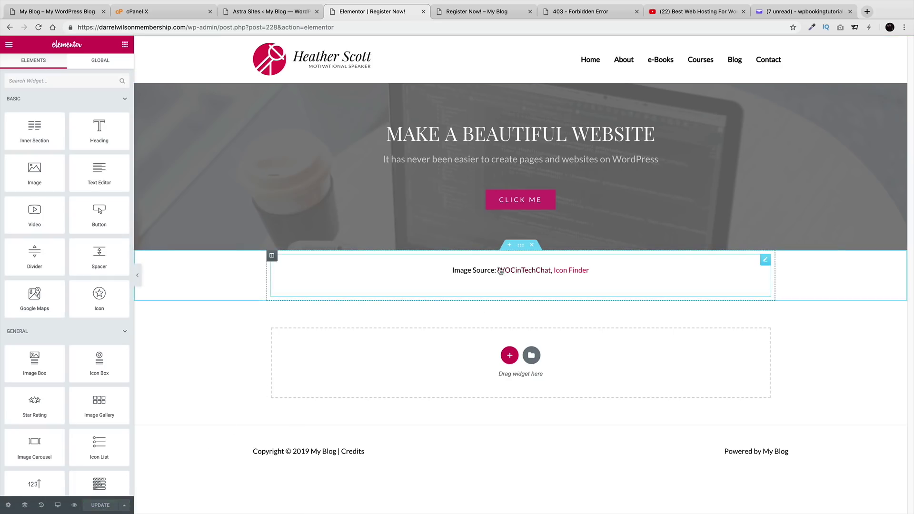
pyautogui.click(534, 248)
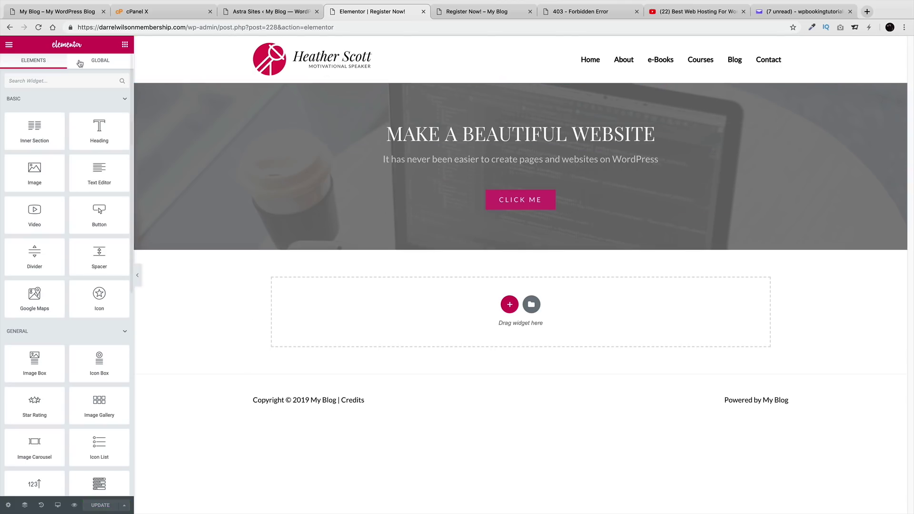
pyautogui.click(9, 45)
pyautogui.click(60, 258)
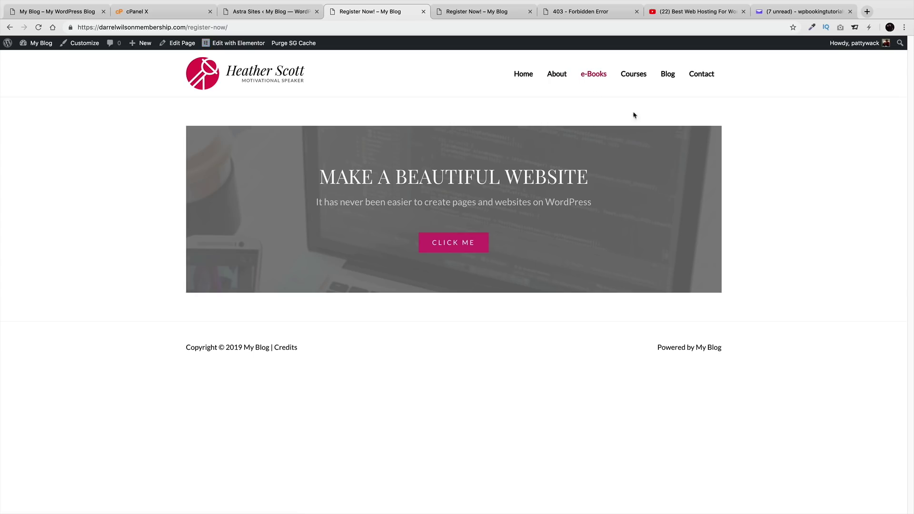
# Go to the site's Home page, then open CodeCanyon's Ultimate Membership Pro page in a new tab.
pyautogui.click(524, 76)
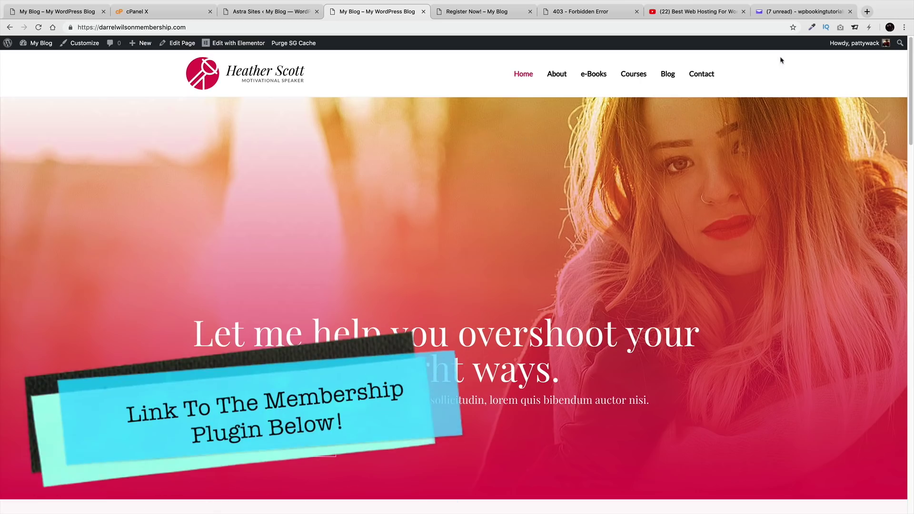
pyautogui.click(867, 11)
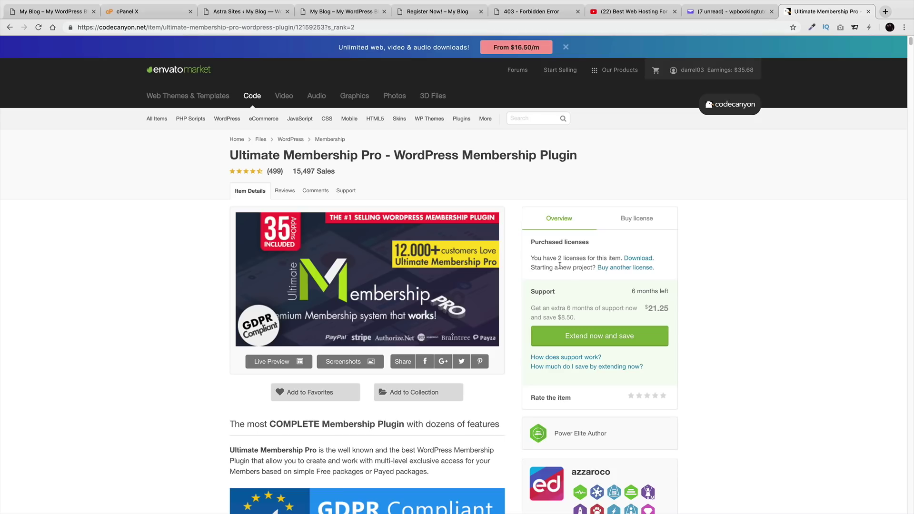
# Show Ultimate Membership Pro's $39 Regular License pricing.
pyautogui.click(631, 221)
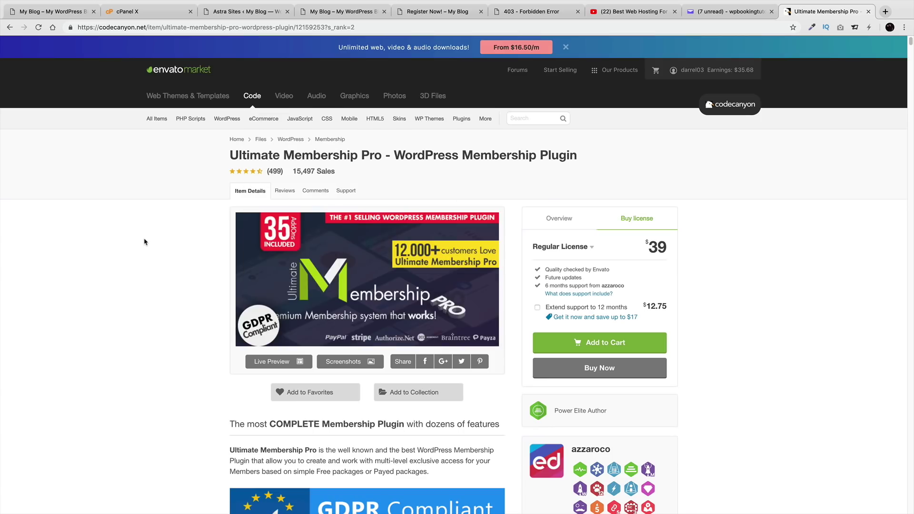
pyautogui.scroll(-2, 144, 241)
pyautogui.scroll(2, 144, 242)
# Find Ultimate Membership Pro in the account's Downloads list and open its item page.
pyautogui.moveTo(691, 77)
pyautogui.click(637, 135)
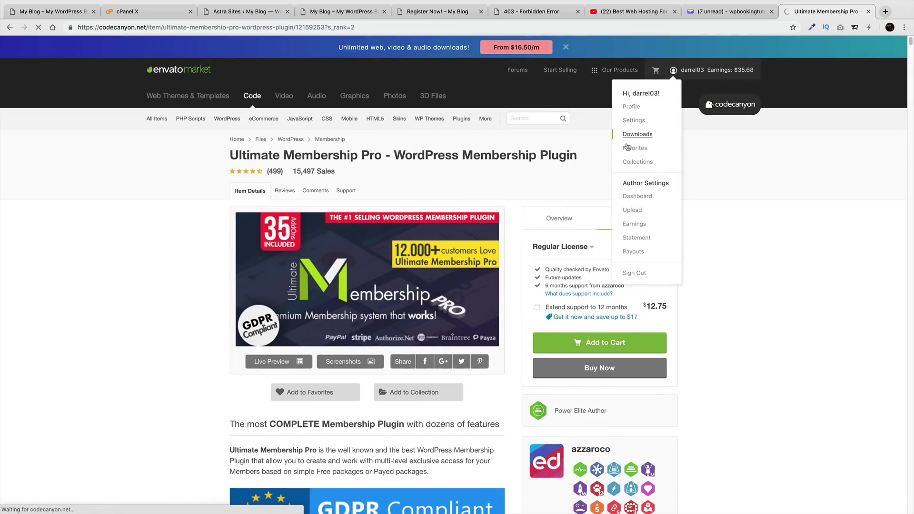
pyautogui.scroll(-1, 490, 248)
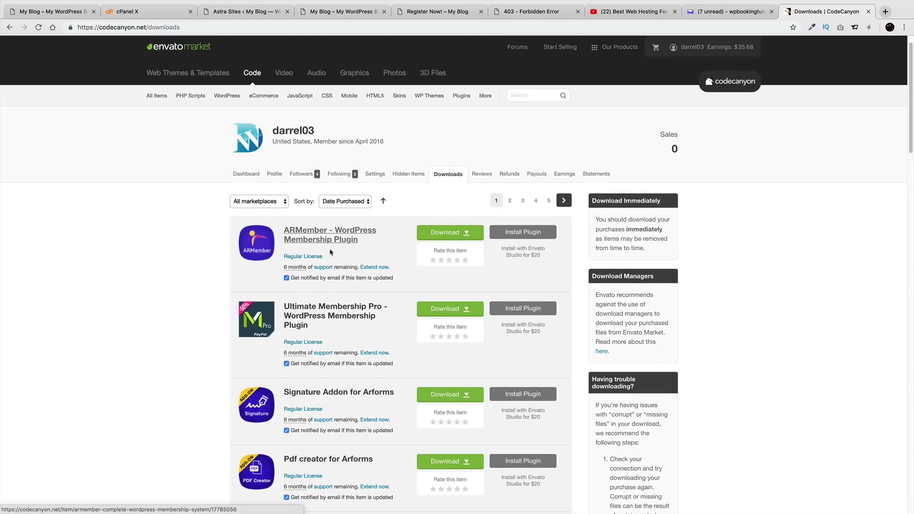
pyautogui.scroll(-9, 330, 312)
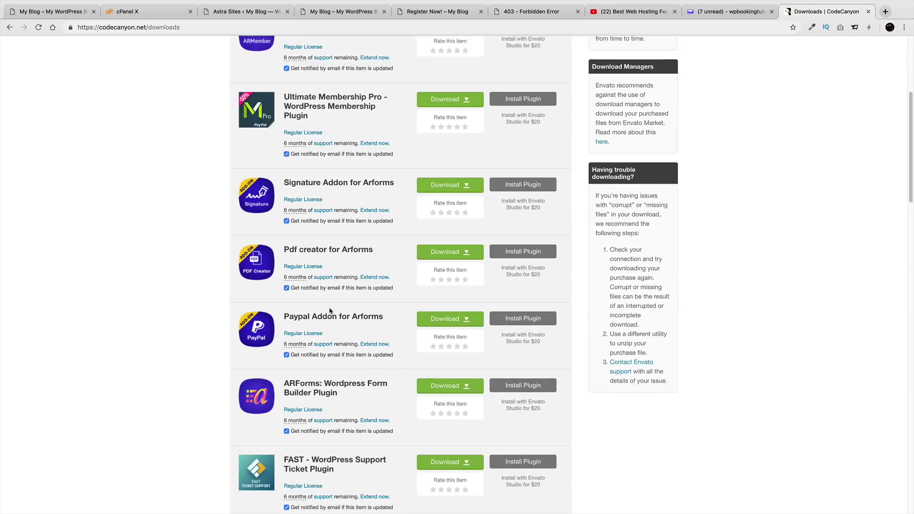
pyautogui.scroll(9, 330, 303)
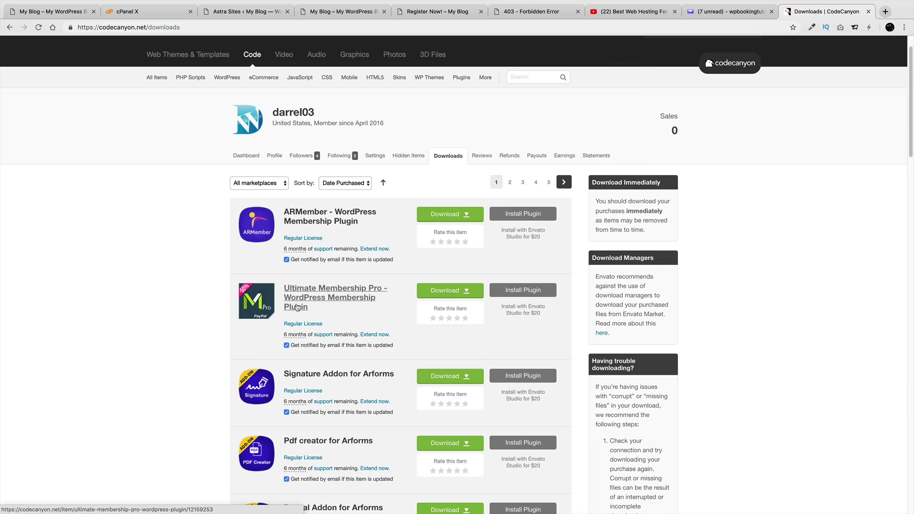
pyautogui.click(297, 307)
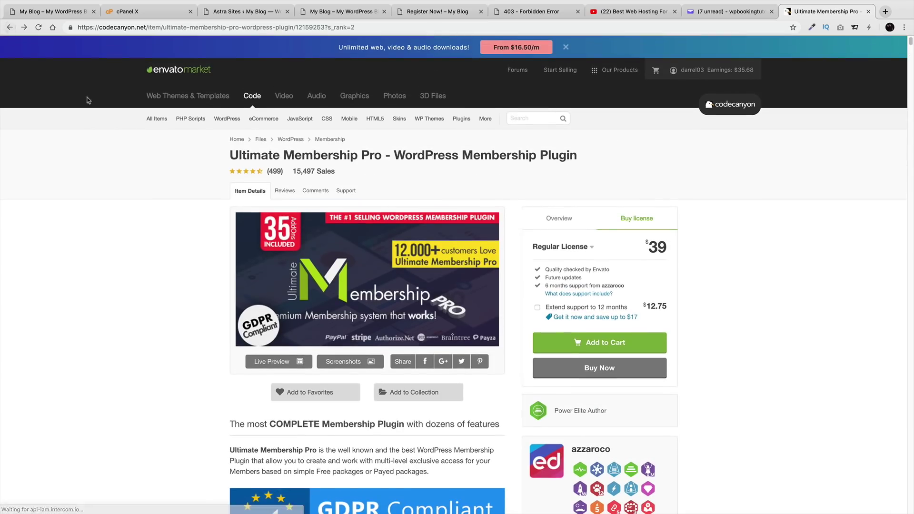
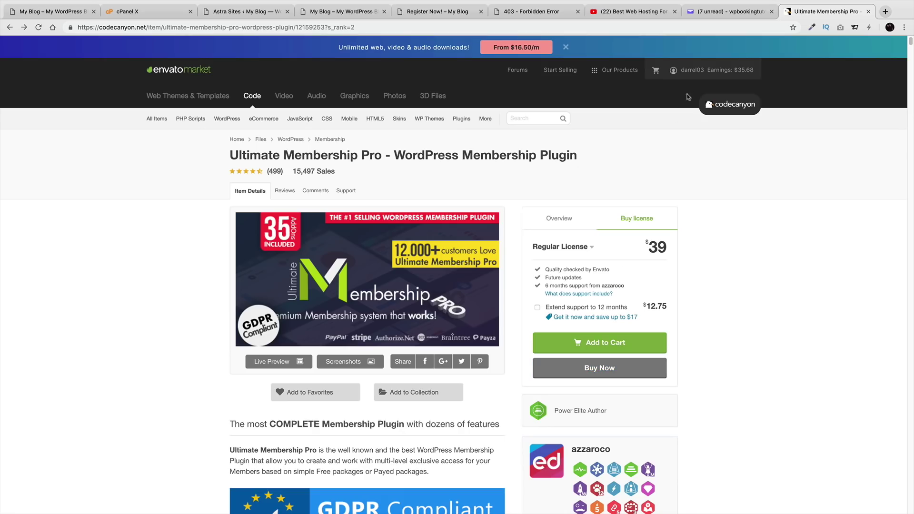
# Download Ultimate Membership Pro as 'Installable WordPress file only' from the Downloads list.
pyautogui.moveTo(690, 77)
pyautogui.click(651, 135)
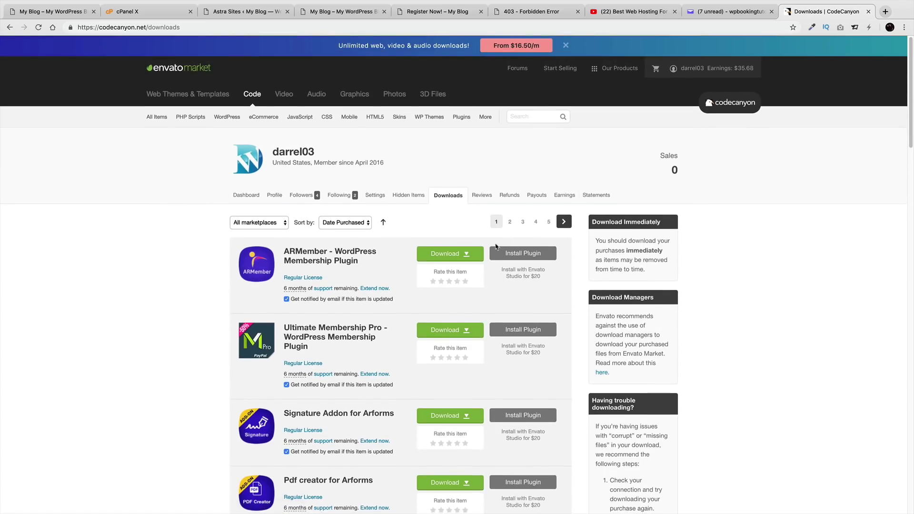
pyautogui.scroll(-1, 497, 233)
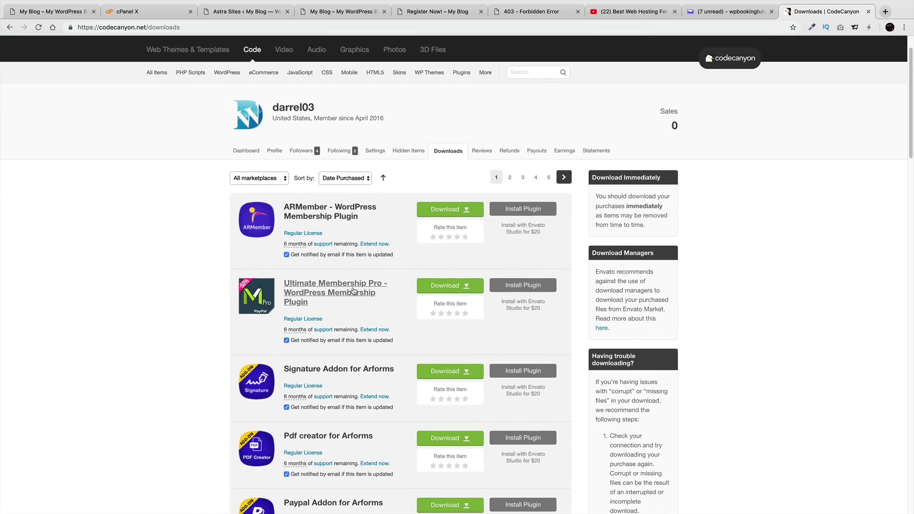
pyautogui.click(443, 287)
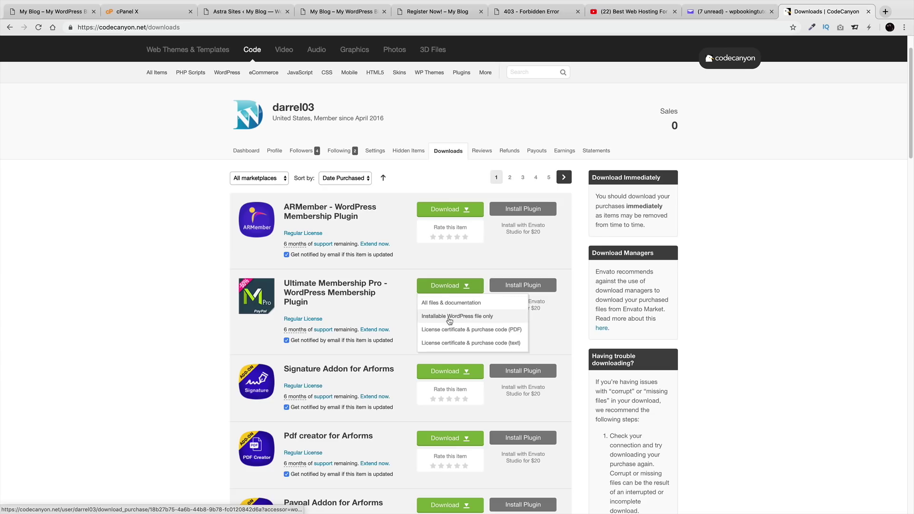
pyautogui.click(471, 322)
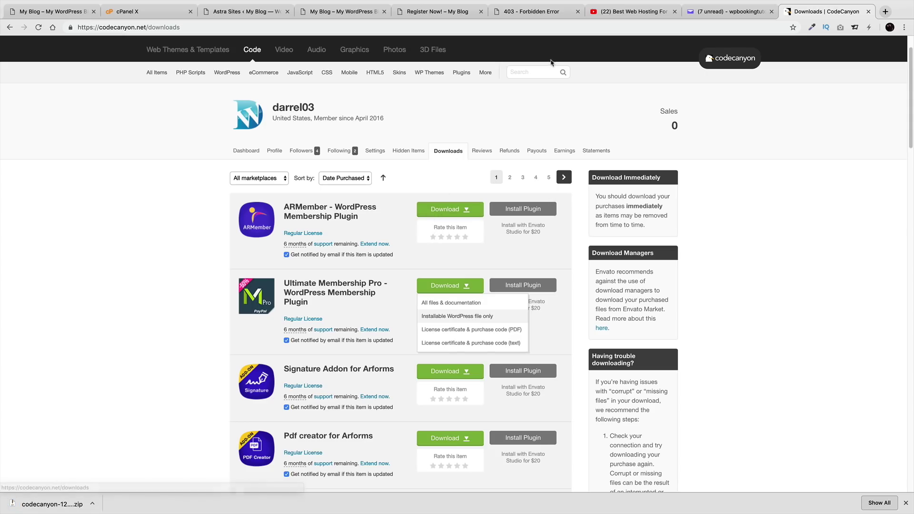
pyautogui.click(350, 11)
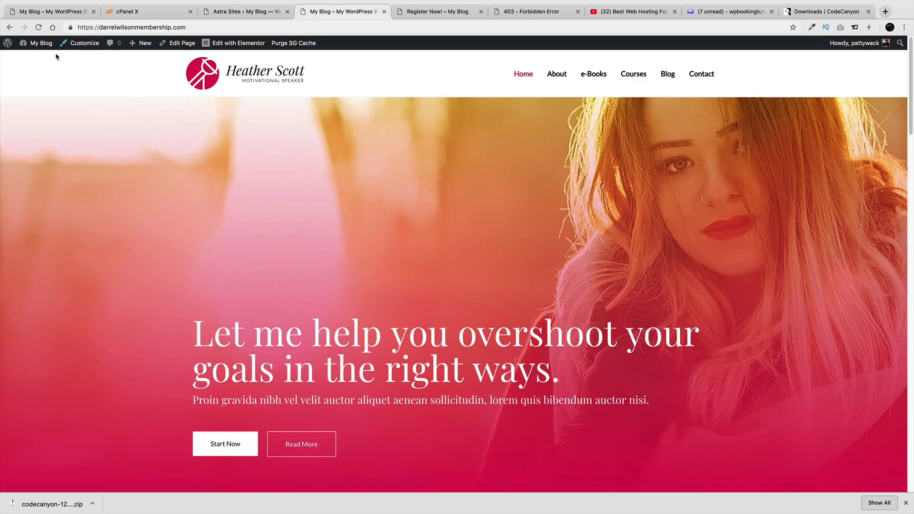
# Open Plugins > Add New, dismiss the SG Optimizer and SSL notices, and show the upload form.
pyautogui.moveTo(38, 45)
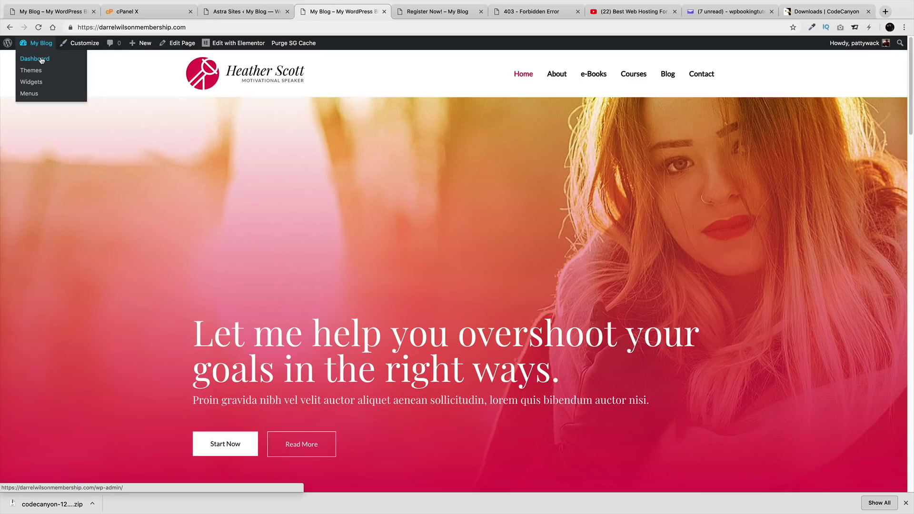
pyautogui.click(42, 59)
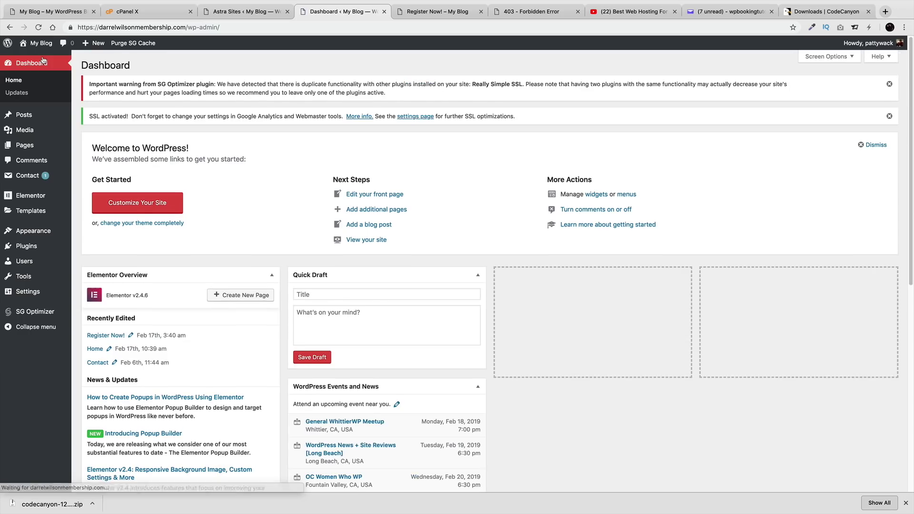
pyautogui.moveTo(54, 251)
pyautogui.click(92, 260)
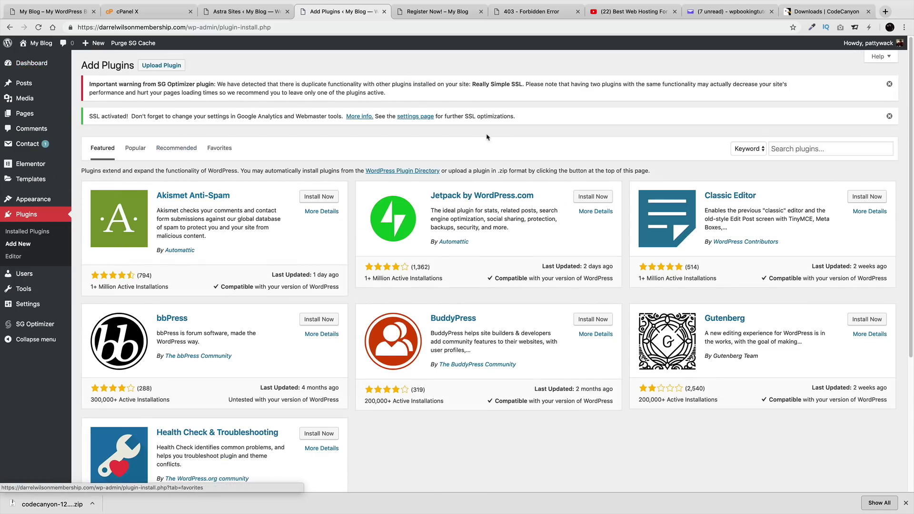
pyautogui.click(889, 84)
pyautogui.click(889, 84)
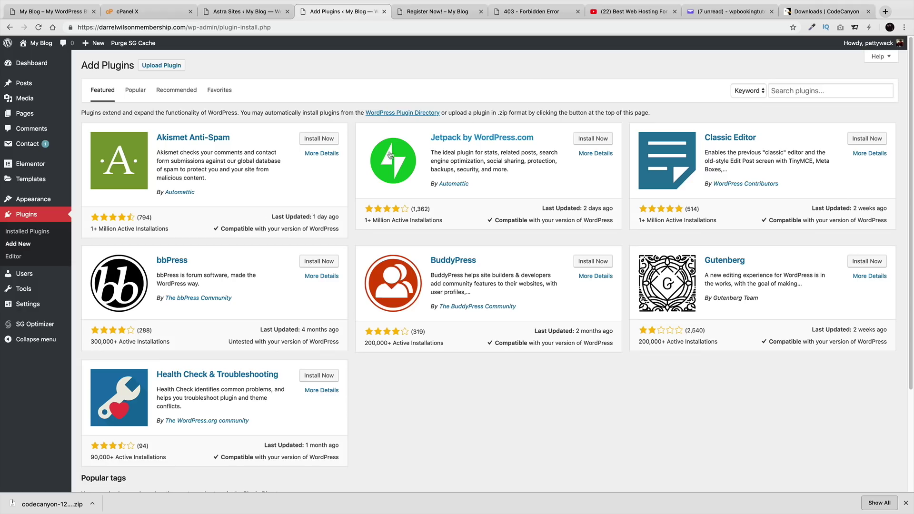
pyautogui.click(173, 71)
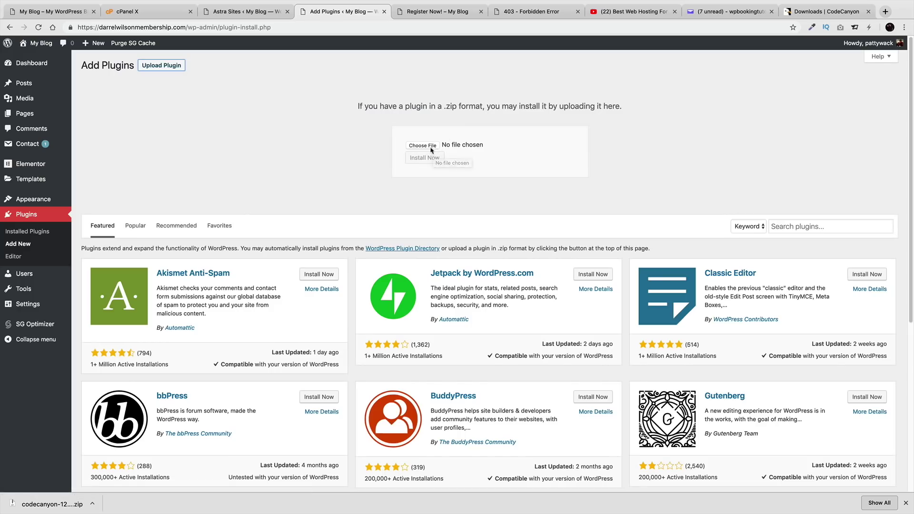
# Choose the codecanyon plugin zip from Downloads and install it.
pyautogui.click(430, 146)
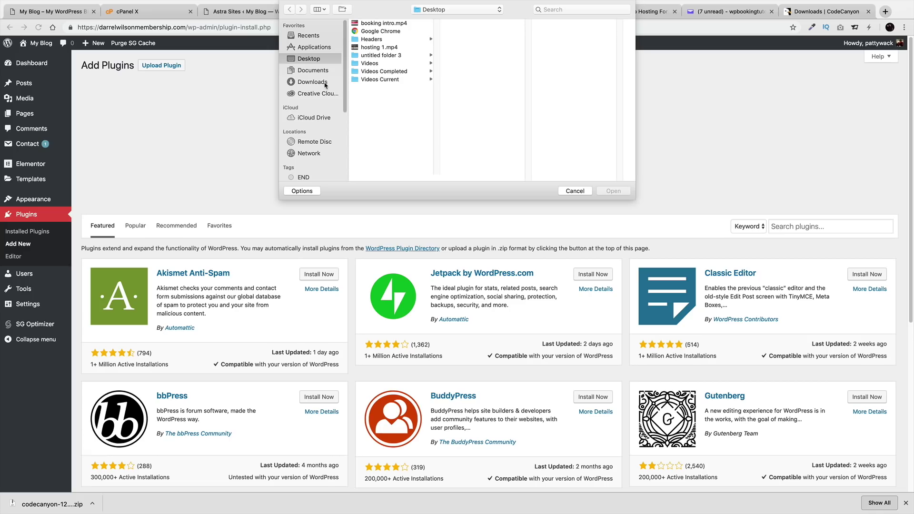
pyautogui.click(325, 83)
pyautogui.scroll(-2, 437, 44)
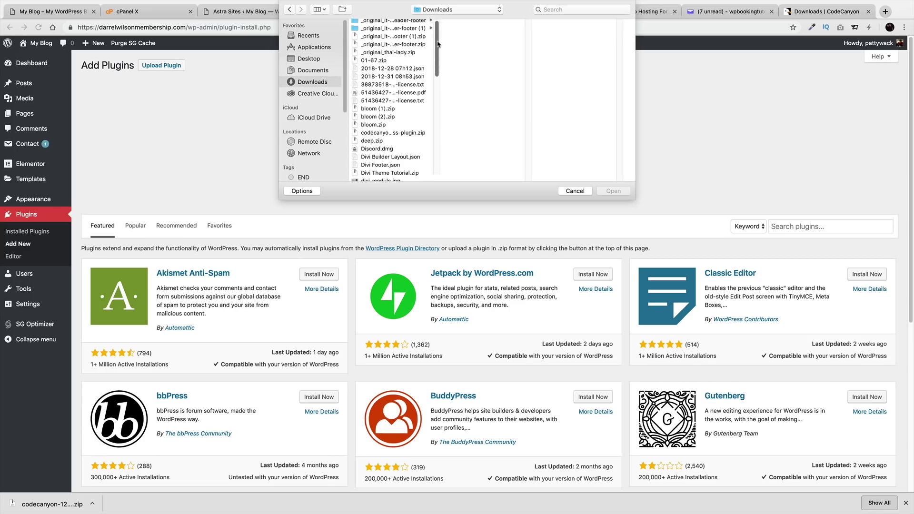
pyautogui.moveTo(437, 44); pyautogui.dragTo(432, 69)
pyautogui.click(412, 46)
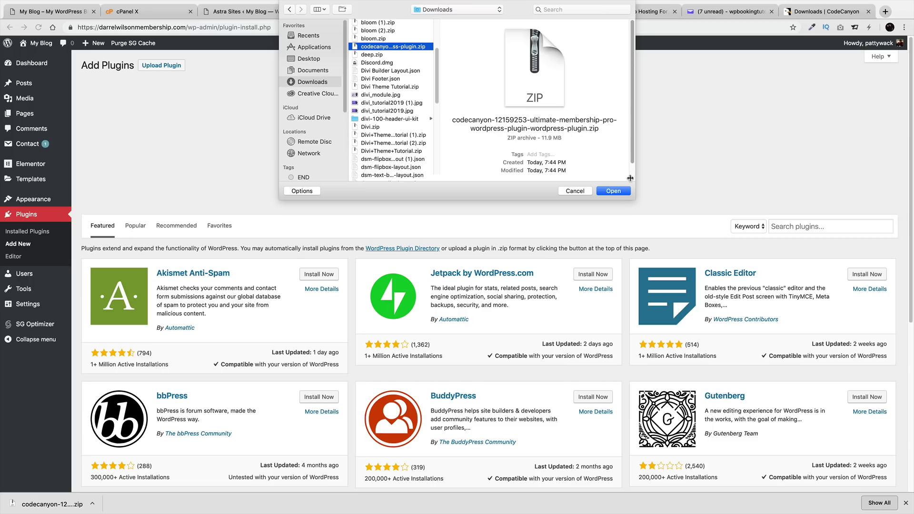
pyautogui.click(616, 190)
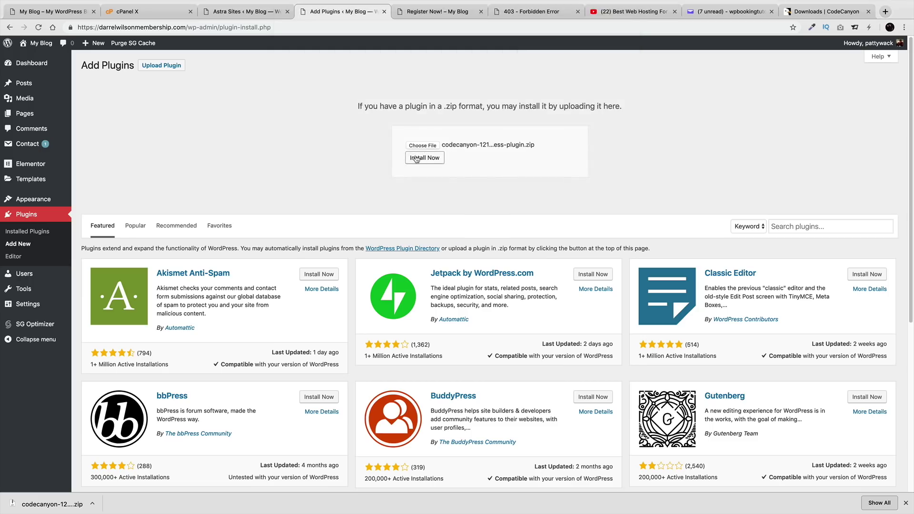
pyautogui.click(416, 159)
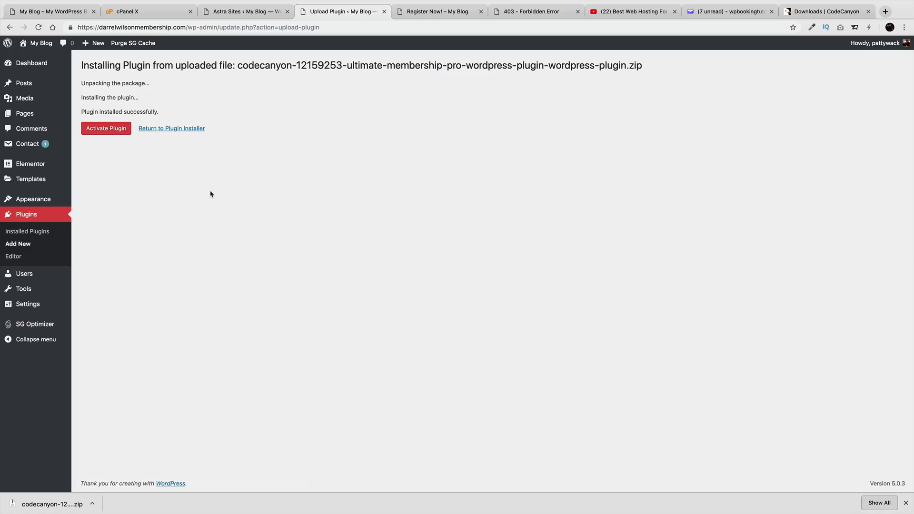
# Activate Ultimate Membership Pro, view its licence section, then switch to the Register Now page.
pyautogui.click(117, 132)
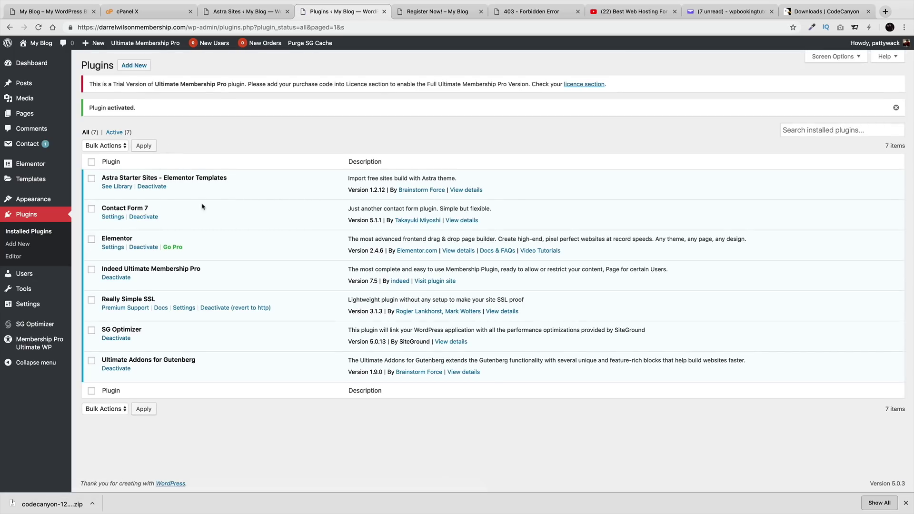
pyautogui.click(576, 85)
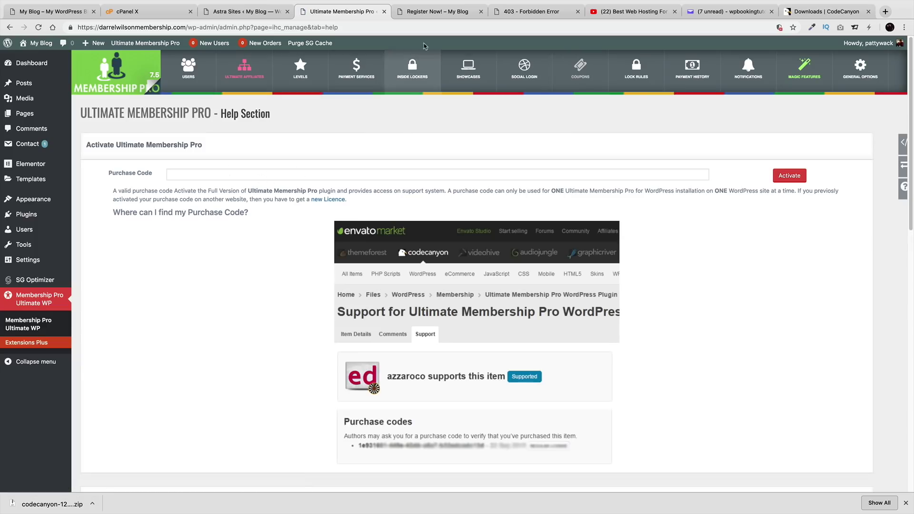
pyautogui.click(430, 11)
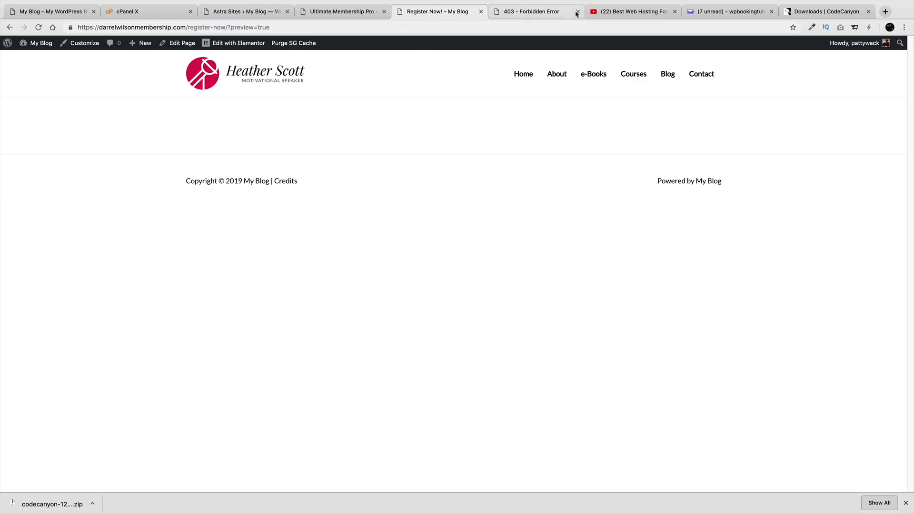
# Download the 'License certificate & purchase code (text)' file from CodeCanyon, then return to the plugin.
pyautogui.click(809, 12)
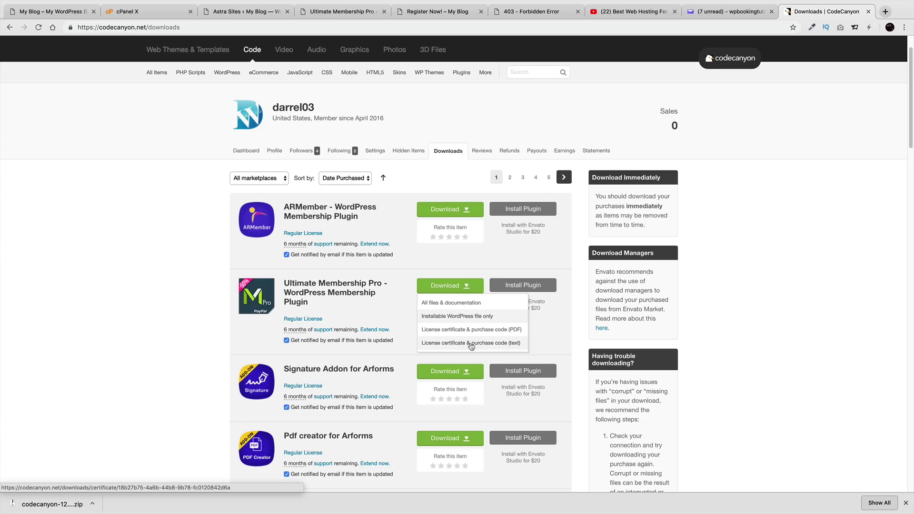
pyautogui.click(471, 344)
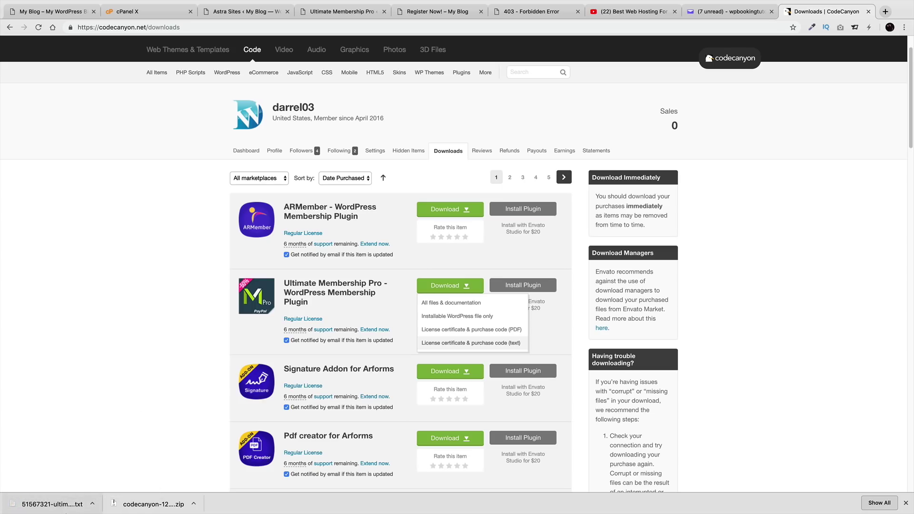
pyautogui.click(330, 14)
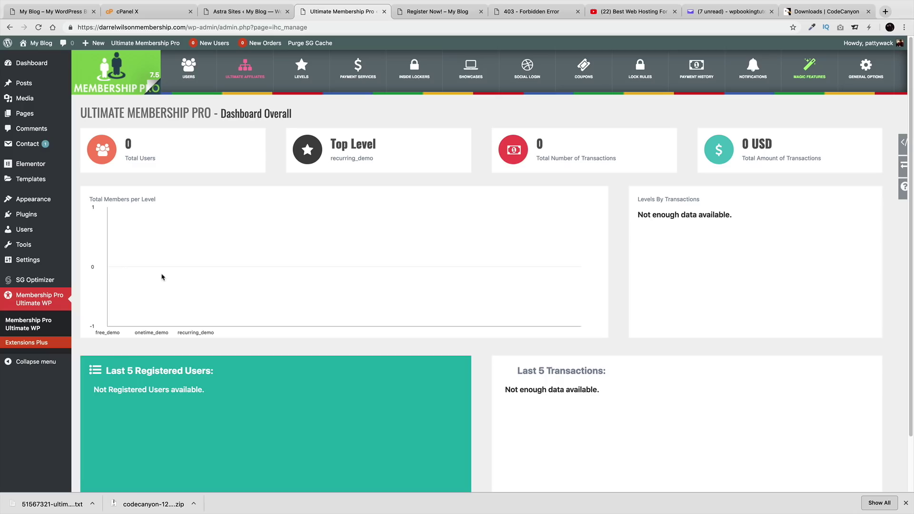
# Browse the plugin's dashboard, Users and Ultimate Affiliates sections, ending on the Levels list.
pyautogui.click(29, 327)
pyautogui.click(200, 81)
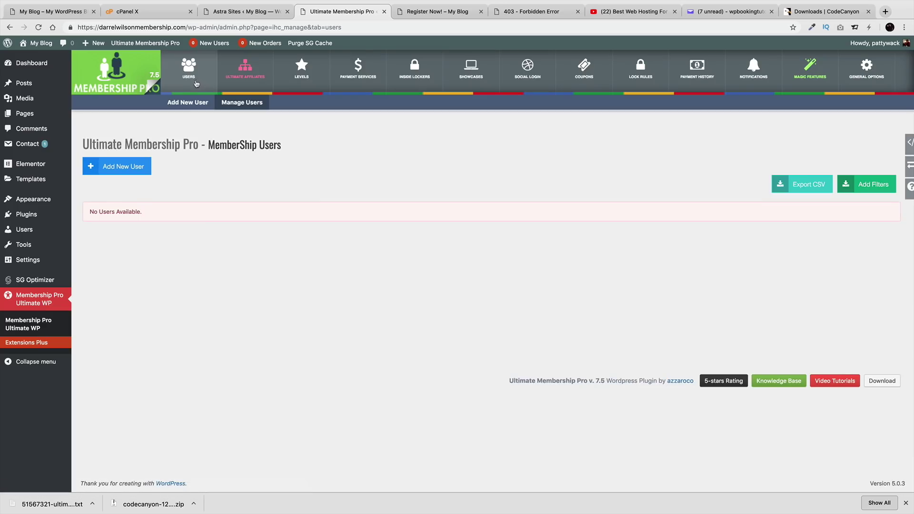
pyautogui.click(242, 80)
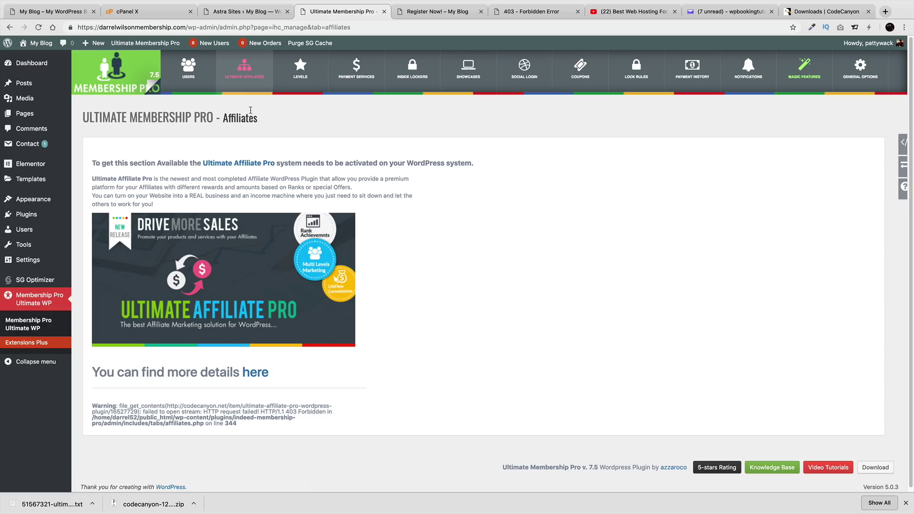
pyautogui.click(316, 78)
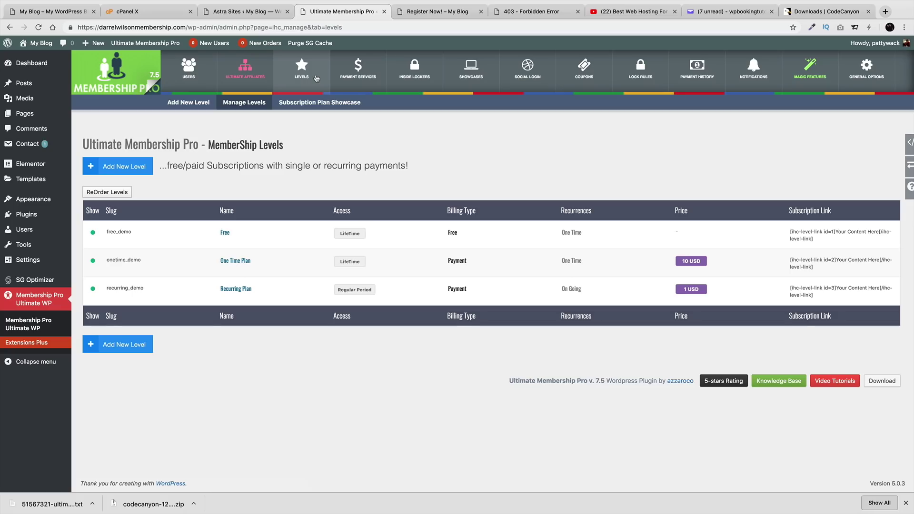
pyautogui.moveTo(223, 235)
pyautogui.moveTo(111, 233); pyautogui.dragTo(132, 234)
pyautogui.doubleClick(450, 233)
pyautogui.click(573, 232)
pyautogui.tripleClick(573, 232)
pyautogui.moveTo(813, 266); pyautogui.dragTo(790, 259)
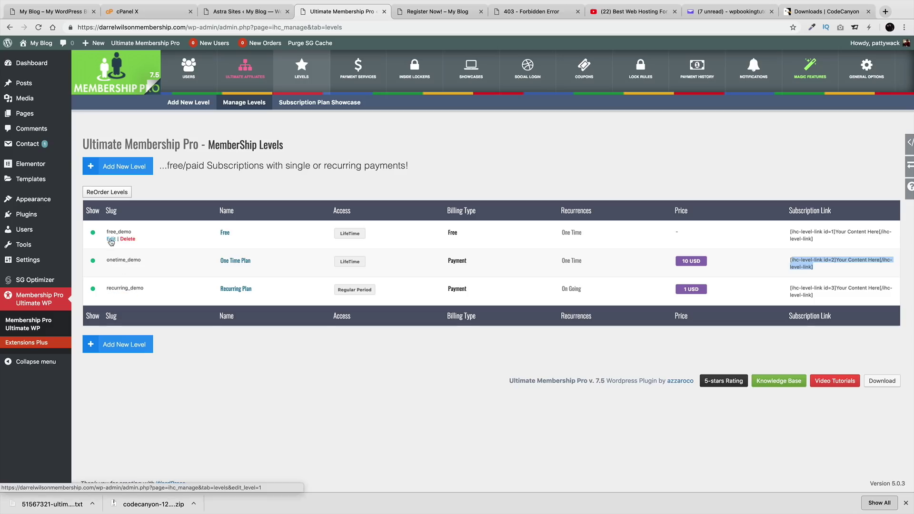
# Open the Free level and try Limited access with a duration of 1.
pyautogui.click(111, 240)
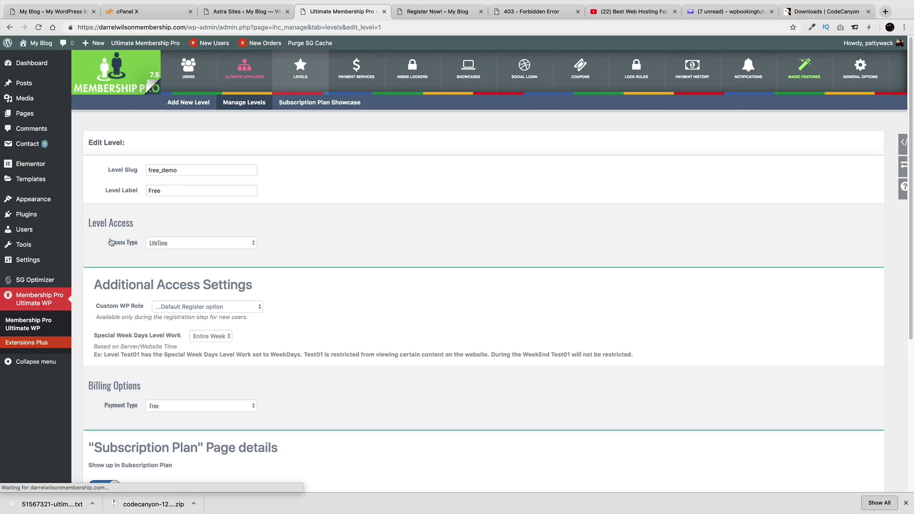
pyautogui.moveTo(196, 170); pyautogui.dragTo(143, 170)
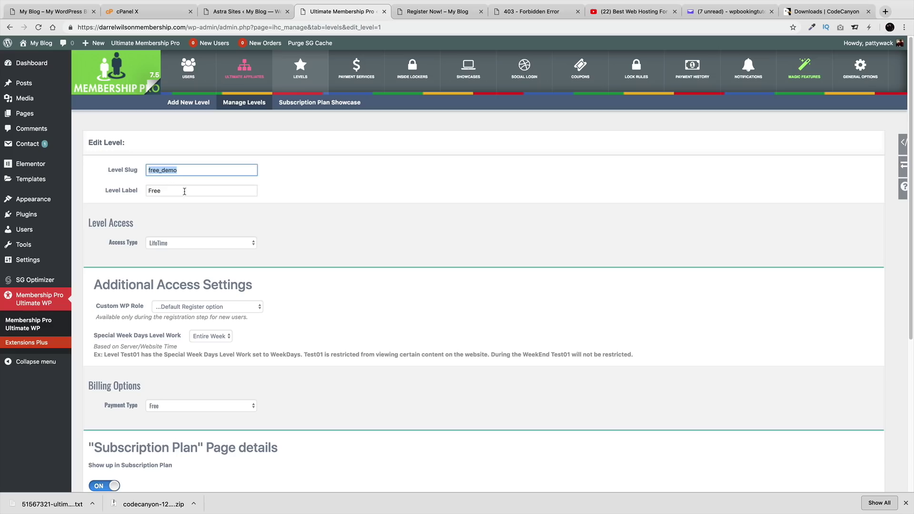
pyautogui.press('Tab')
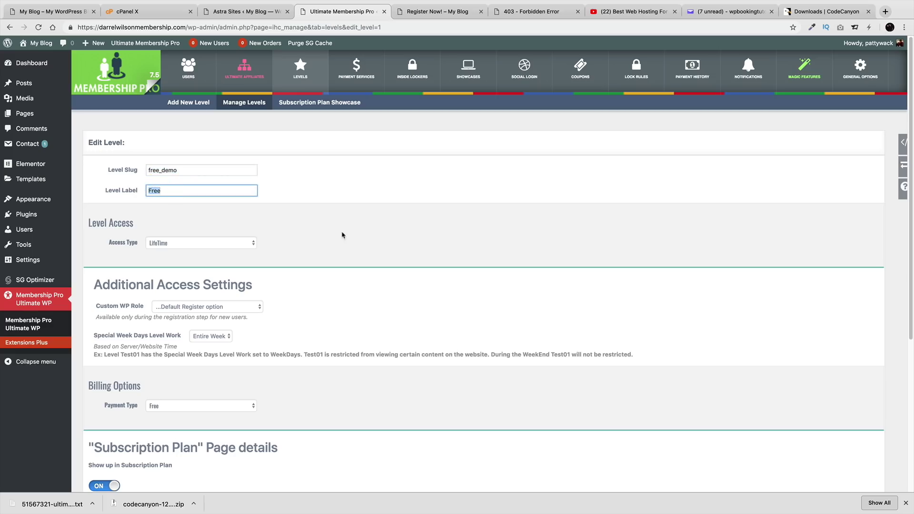
pyautogui.click(171, 244)
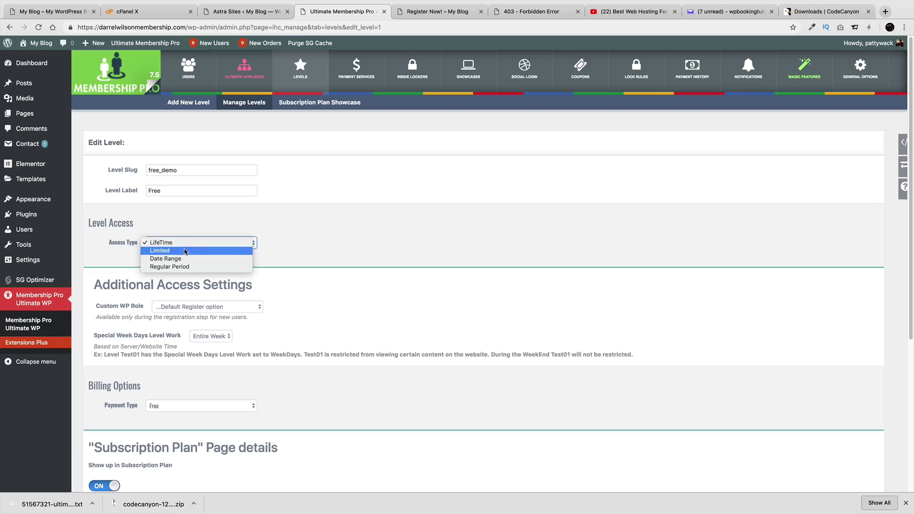
pyautogui.click(187, 250)
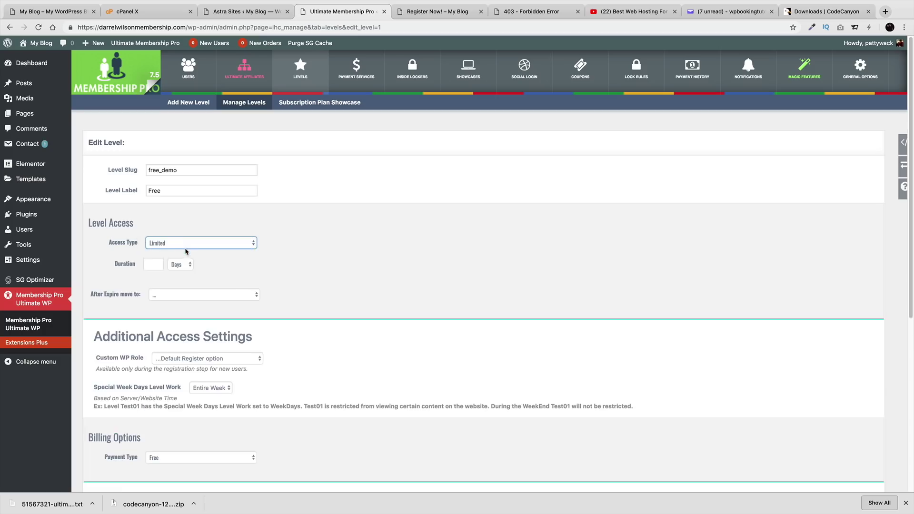
pyautogui.click(155, 264)
pyautogui.write('1')
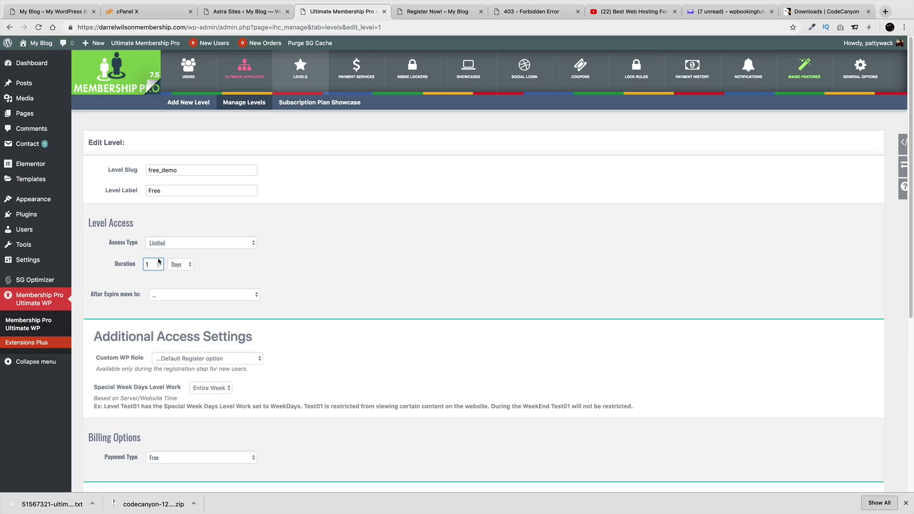
pyautogui.click(159, 263)
# Reset the after-expiry level to none and set Access Type to LifeTime.
pyautogui.click(183, 292)
pyautogui.click(188, 302)
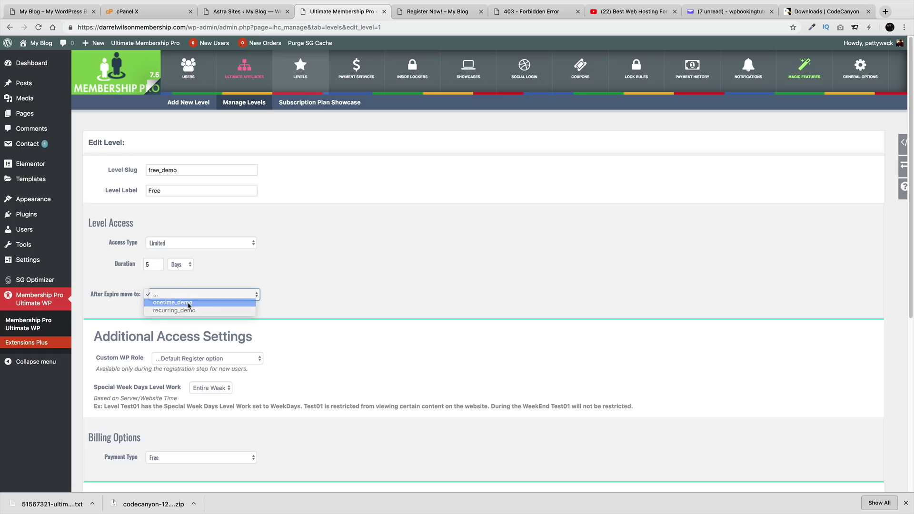
pyautogui.click(193, 296)
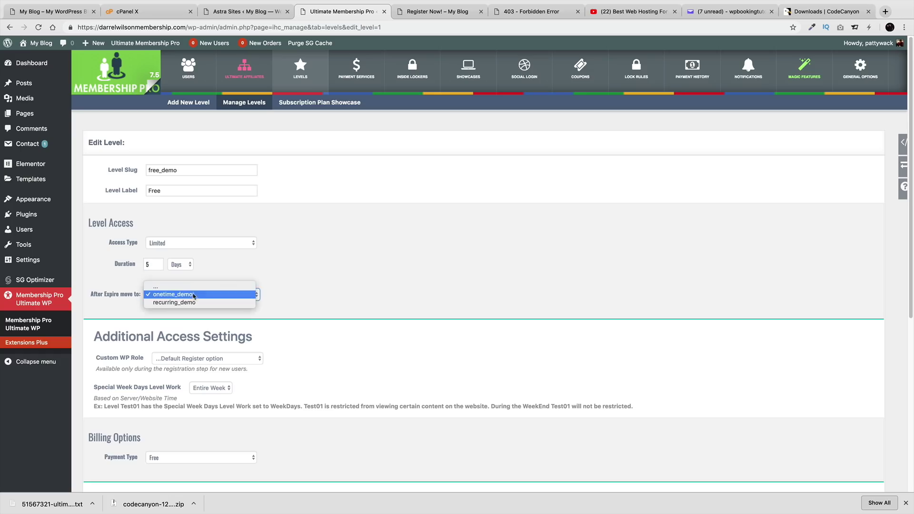
pyautogui.click(203, 280)
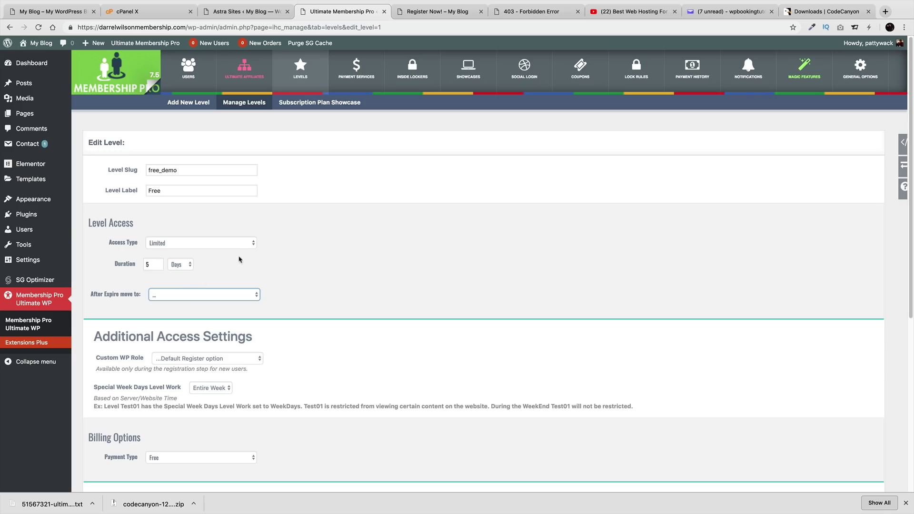
pyautogui.click(236, 243)
pyautogui.click(233, 234)
# Keep the default register role and Entire Week access, noting the server time note.
pyautogui.scroll(-1, 271, 257)
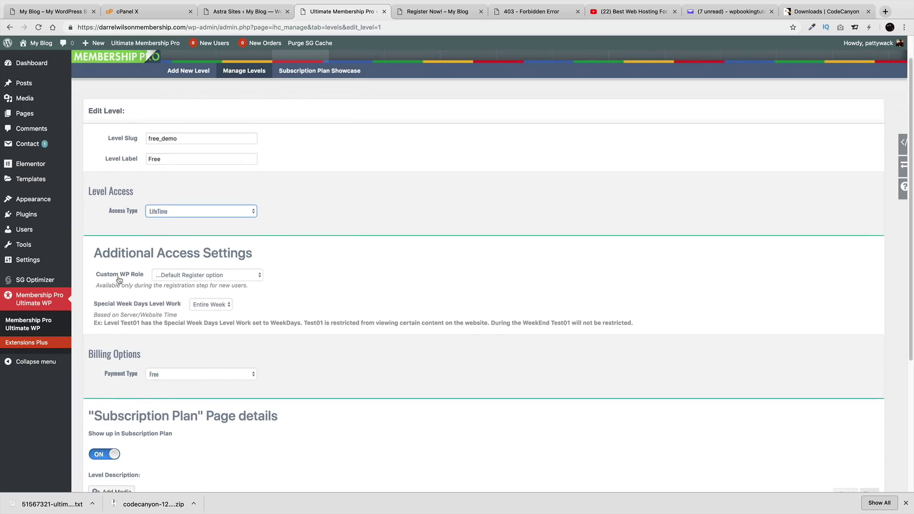
pyautogui.click(210, 276)
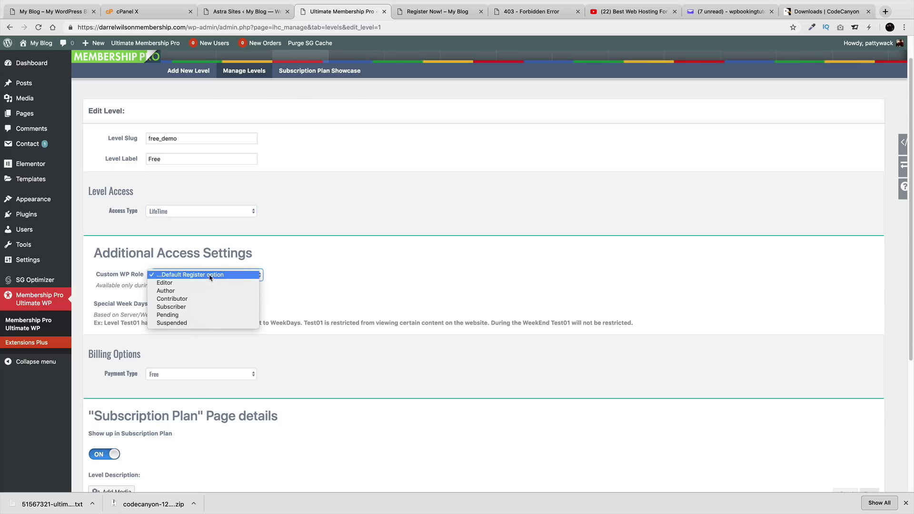
pyautogui.click(210, 276)
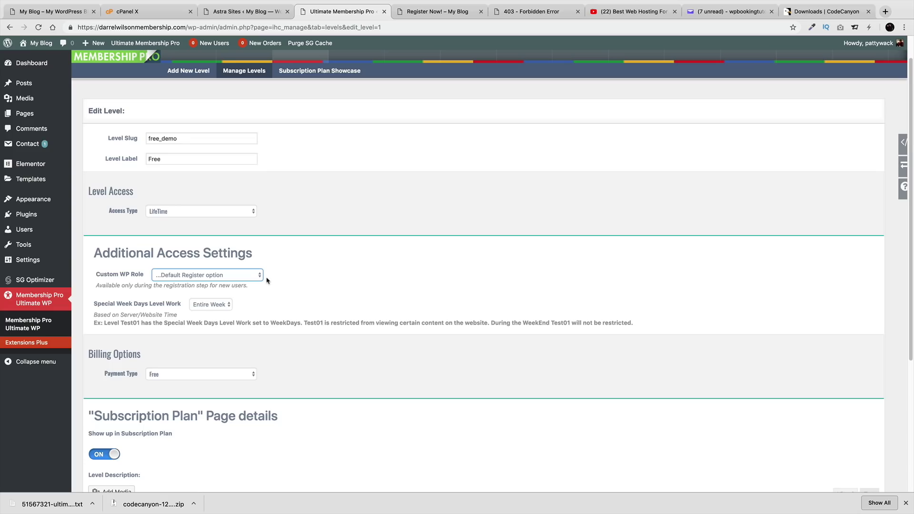
pyautogui.click(257, 276)
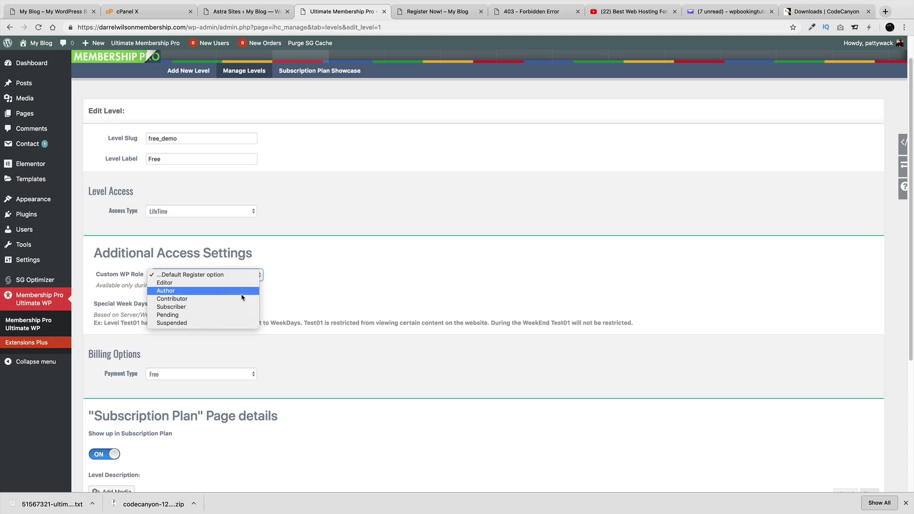
pyautogui.click(227, 278)
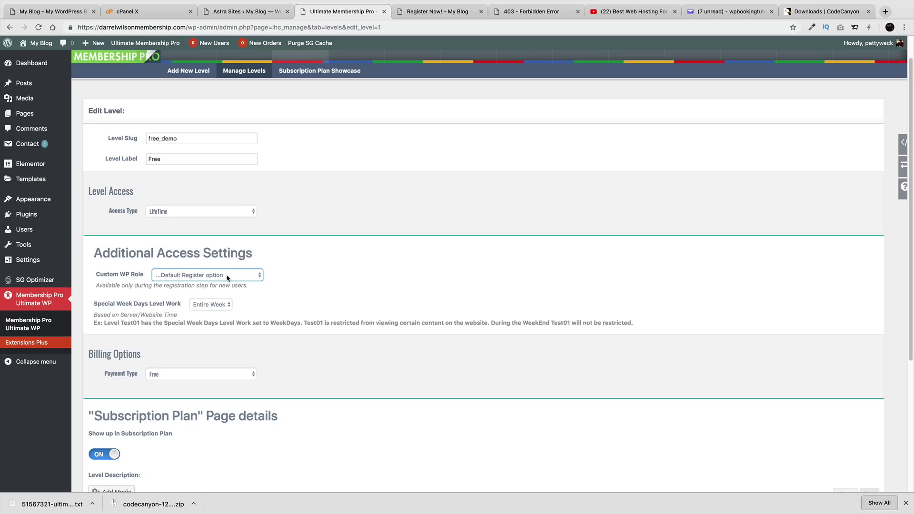
pyautogui.scroll(-1, 191, 319)
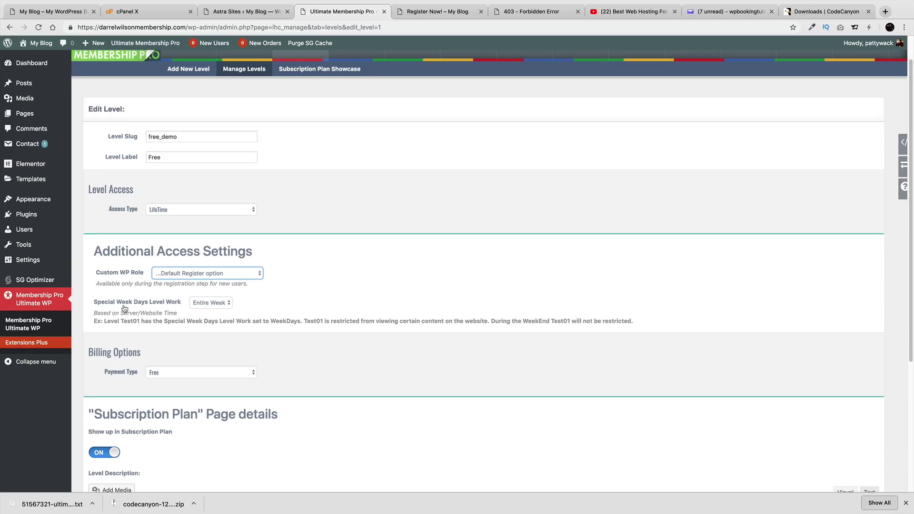
pyautogui.click(219, 307)
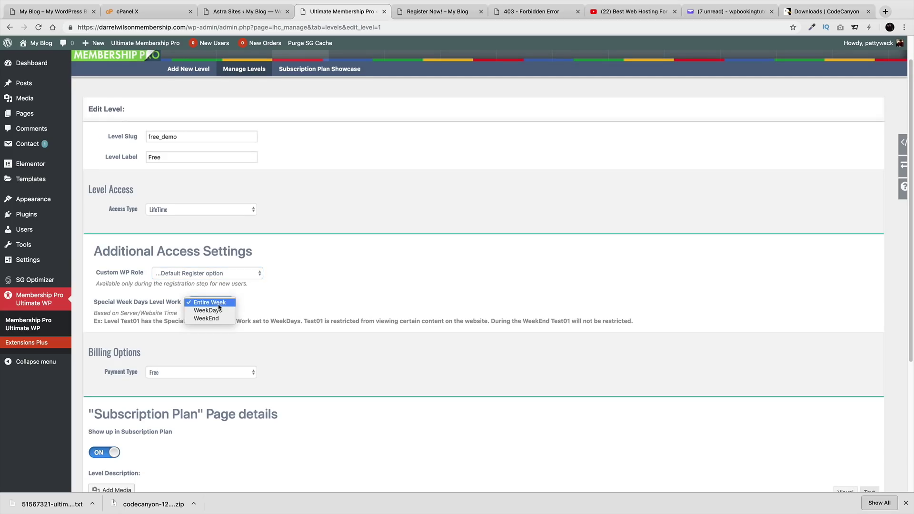
pyautogui.click(219, 305)
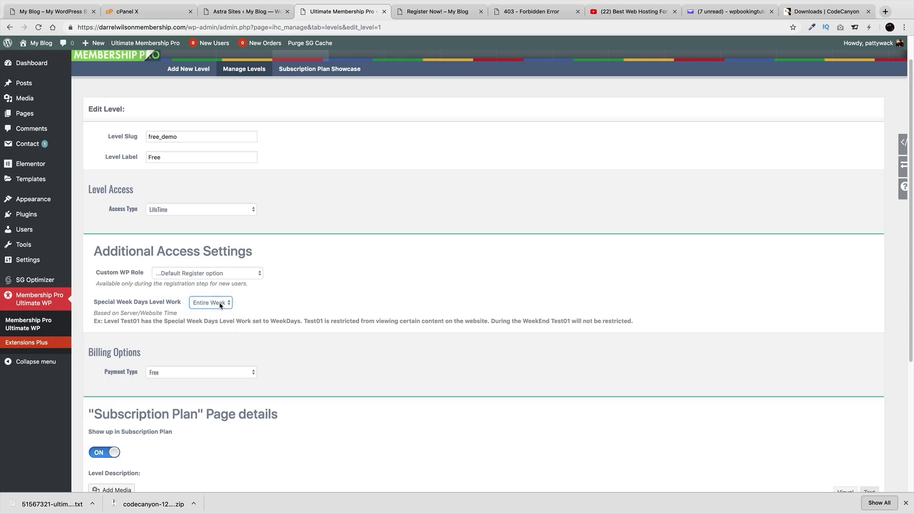
pyautogui.moveTo(109, 313); pyautogui.dragTo(200, 310)
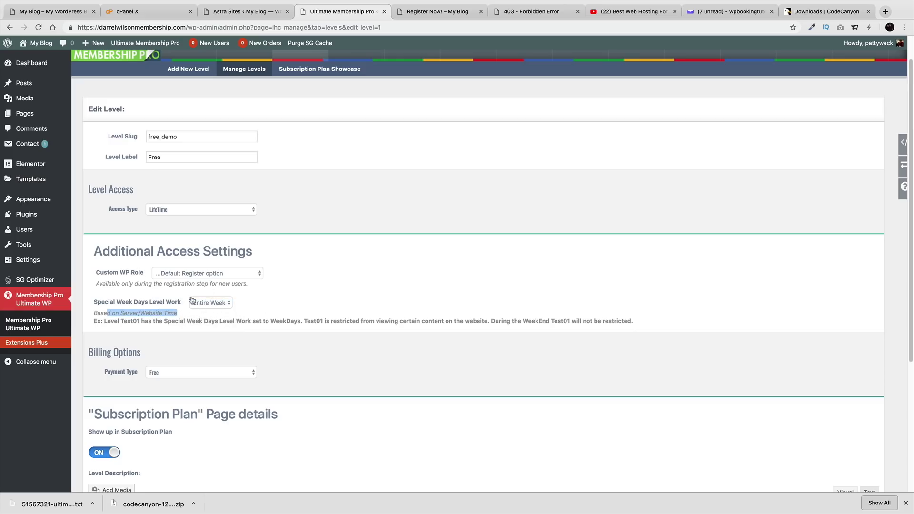
pyautogui.scroll(-1, 230, 305)
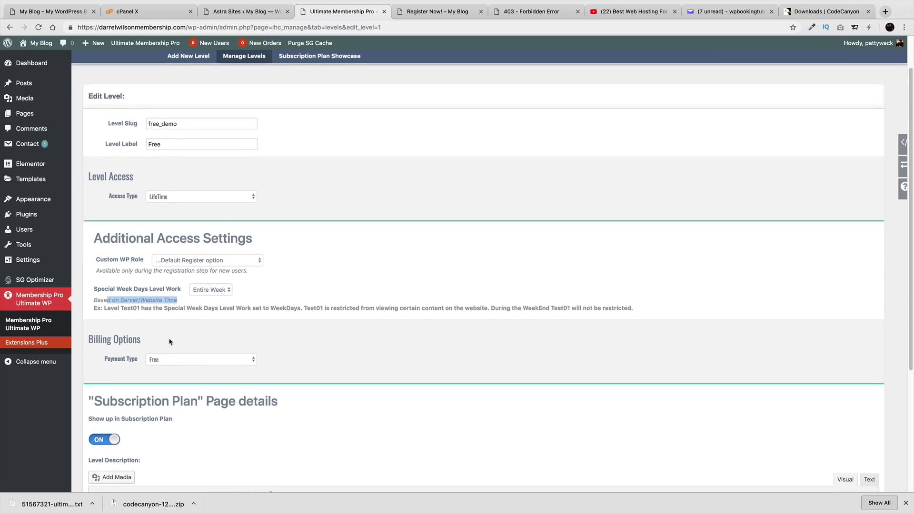
# Set Payment Type back to Free after viewing the paid price option.
pyautogui.click(196, 361)
pyautogui.click(195, 367)
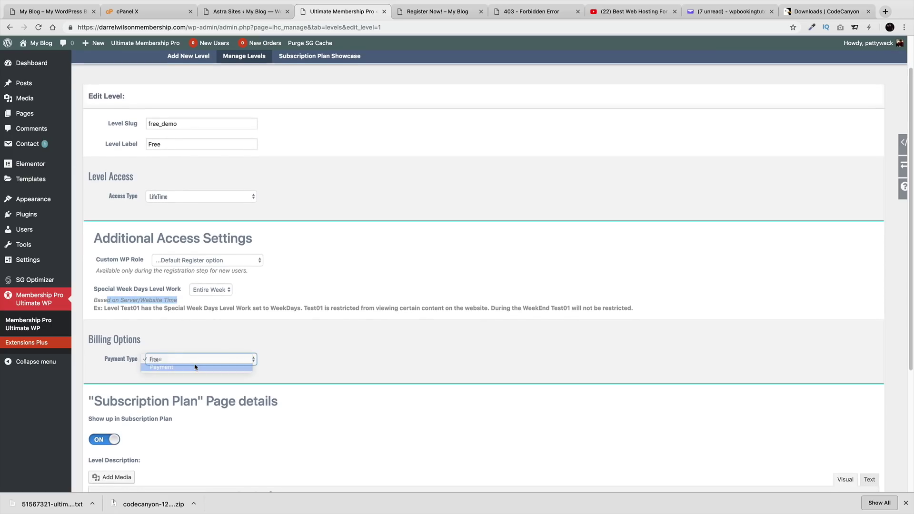
pyautogui.click(199, 377)
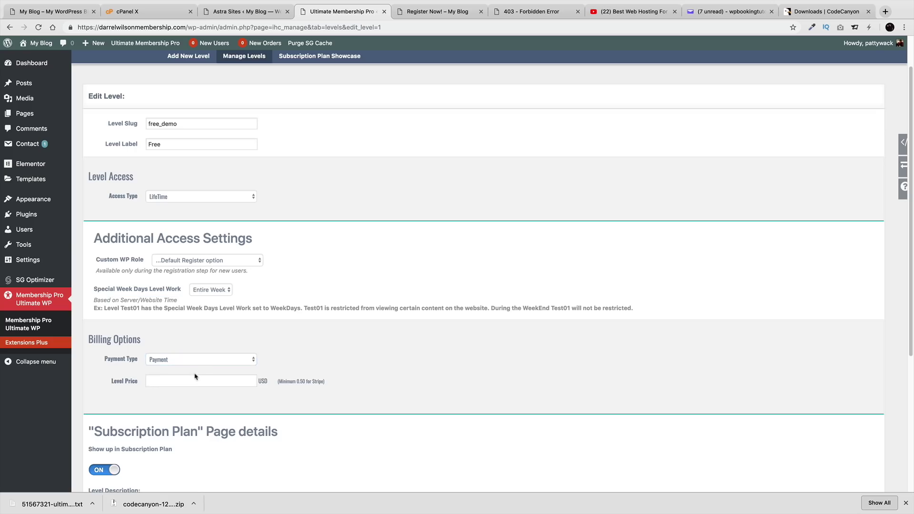
pyautogui.click(199, 360)
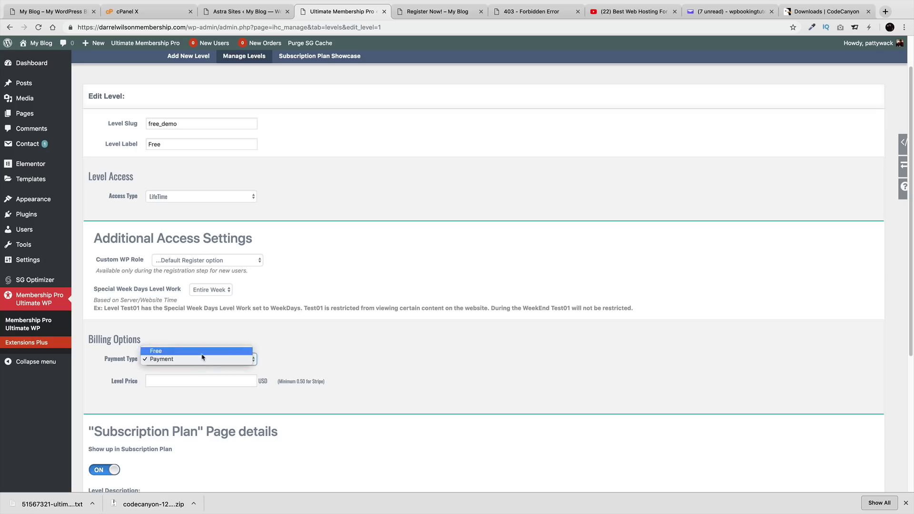
pyautogui.click(199, 351)
pyautogui.scroll(-2, 201, 358)
pyautogui.scroll(-1, 202, 358)
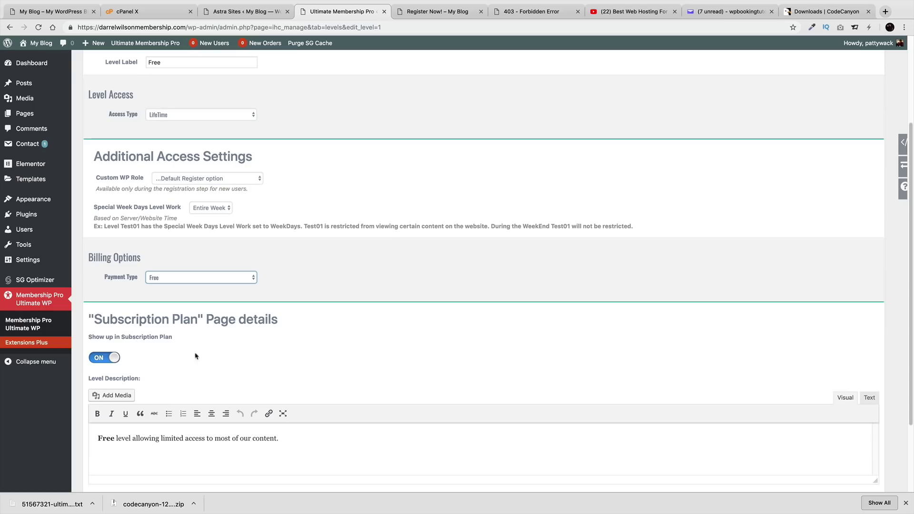
pyautogui.moveTo(116, 339); pyautogui.dragTo(177, 343)
# Append 'and tutorial' to the level description and save the Free level.
pyautogui.scroll(-1, 178, 342)
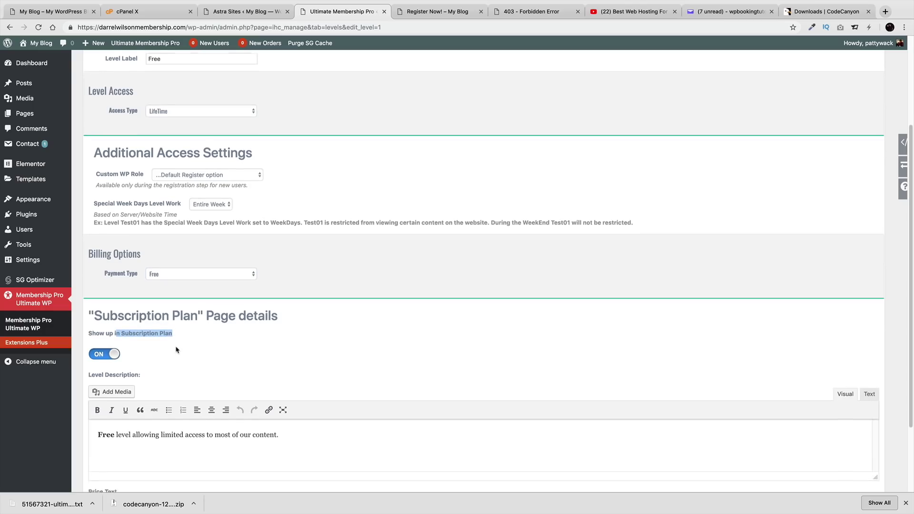
pyautogui.scroll(-1, 178, 339)
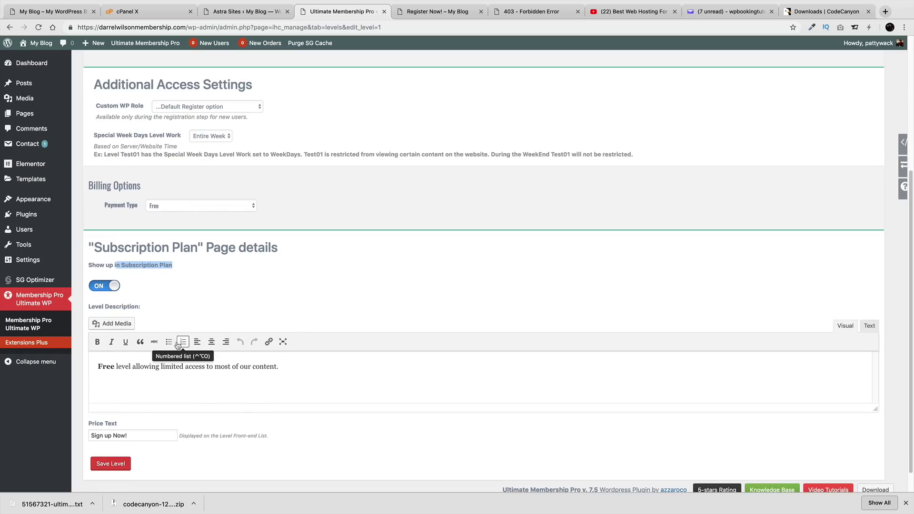
pyautogui.tripleClick(99, 365)
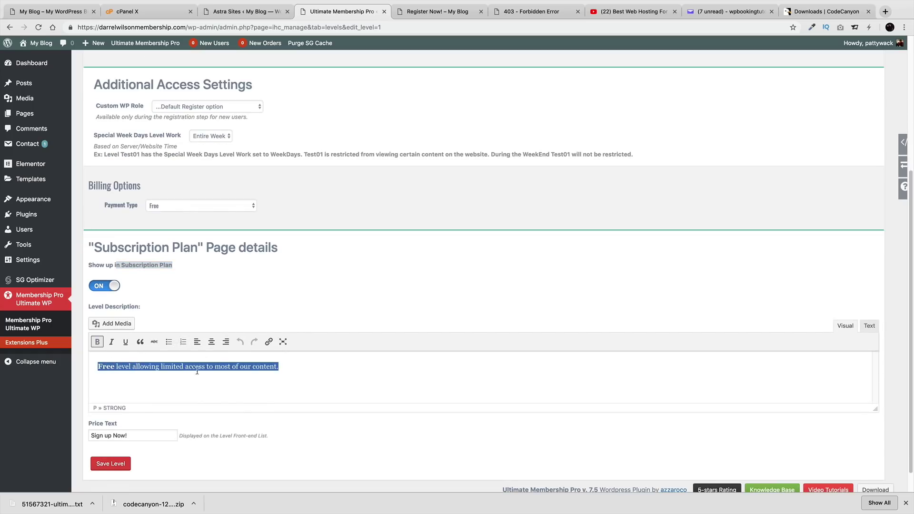
pyautogui.press('Right')
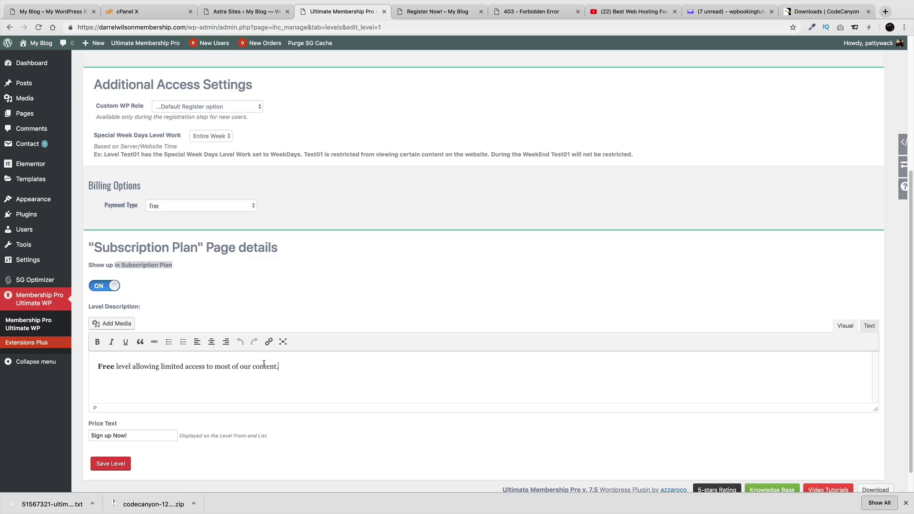
pyautogui.write('and tutorials!')
pyautogui.click(111, 463)
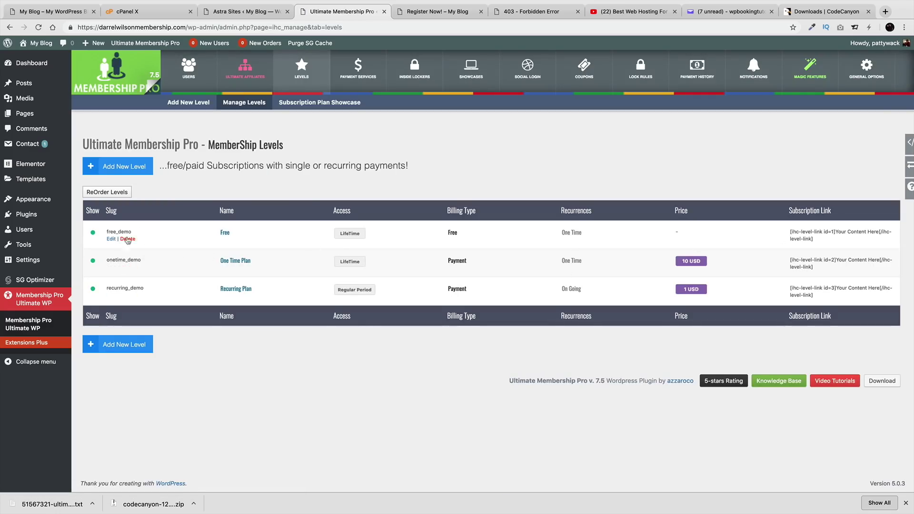
# Open the Subscription Plan showcase and review the Free, One Time and Recurring plan cards.
pyautogui.click(309, 104)
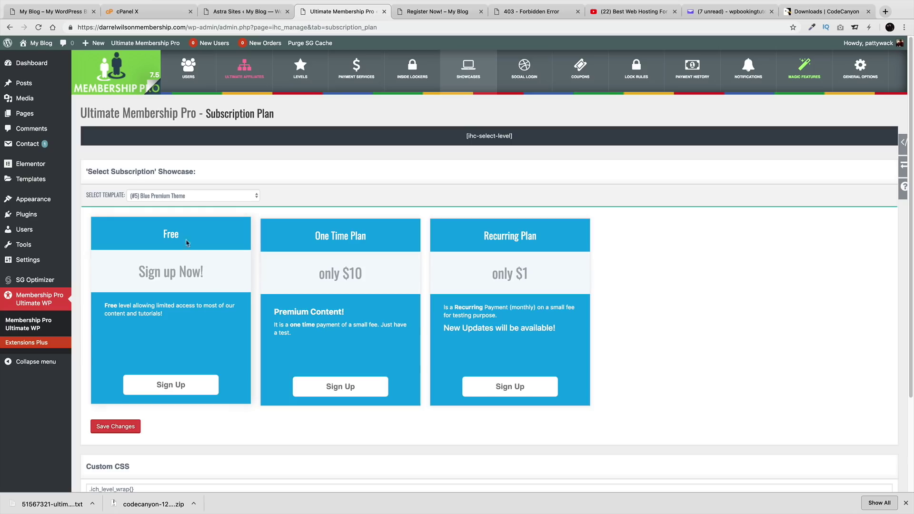
pyautogui.moveTo(207, 270); pyautogui.dragTo(138, 271)
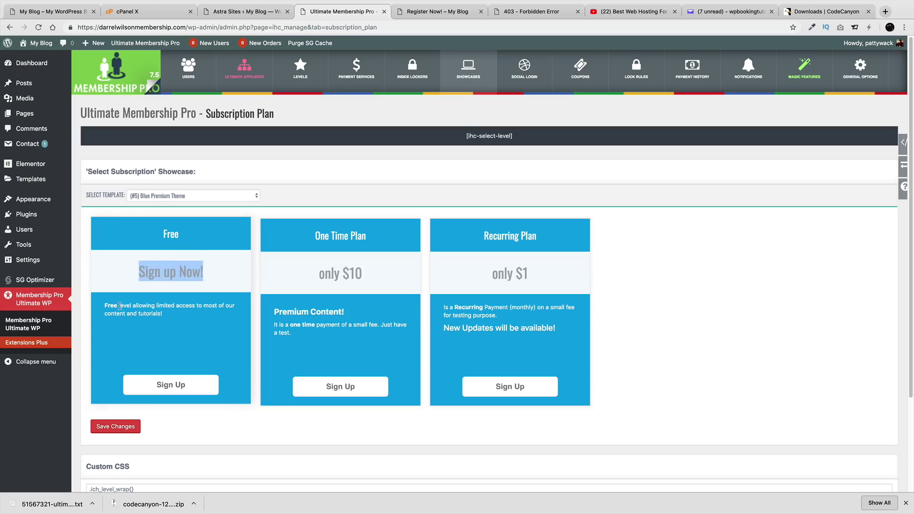
pyautogui.moveTo(171, 317); pyautogui.dragTo(103, 305)
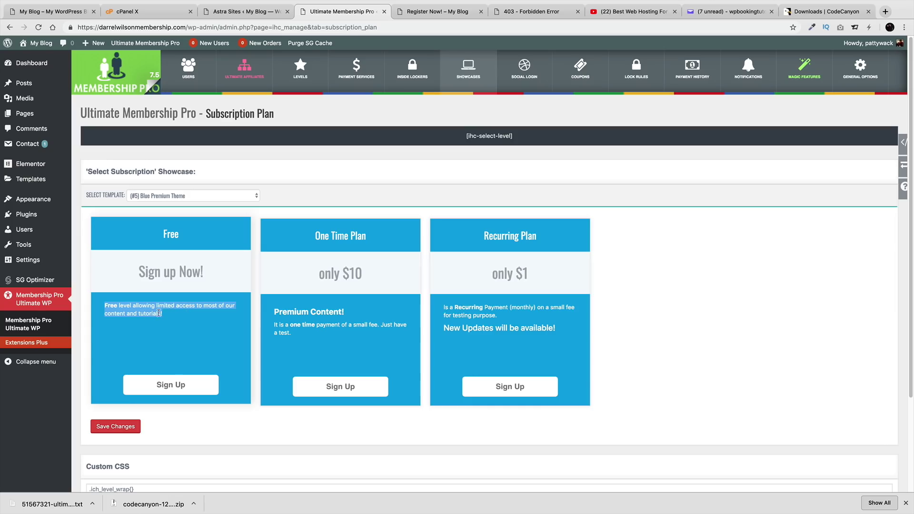
pyautogui.moveTo(375, 234); pyautogui.dragTo(309, 234)
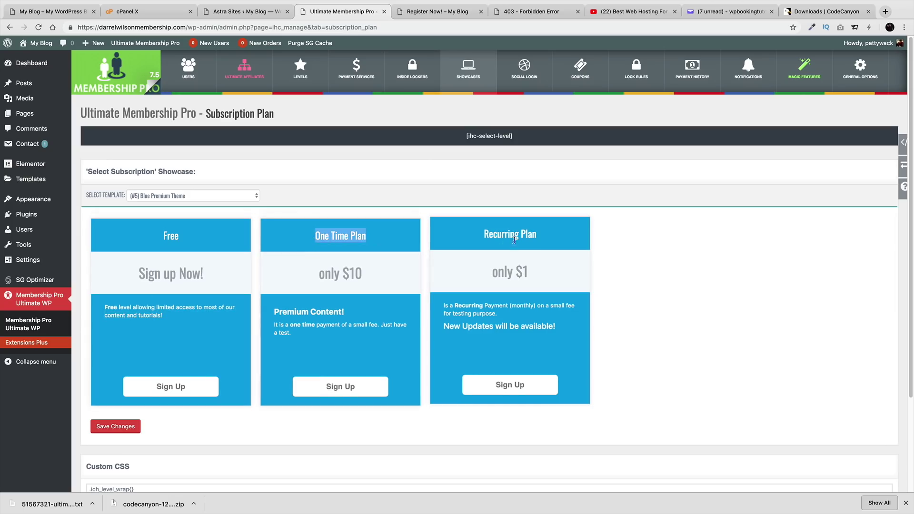
pyautogui.moveTo(542, 236); pyautogui.dragTo(476, 236)
# Try Modern, Gray, Green Premium and Effect Premium templates, then return to the plugin dashboard.
pyautogui.click(245, 195)
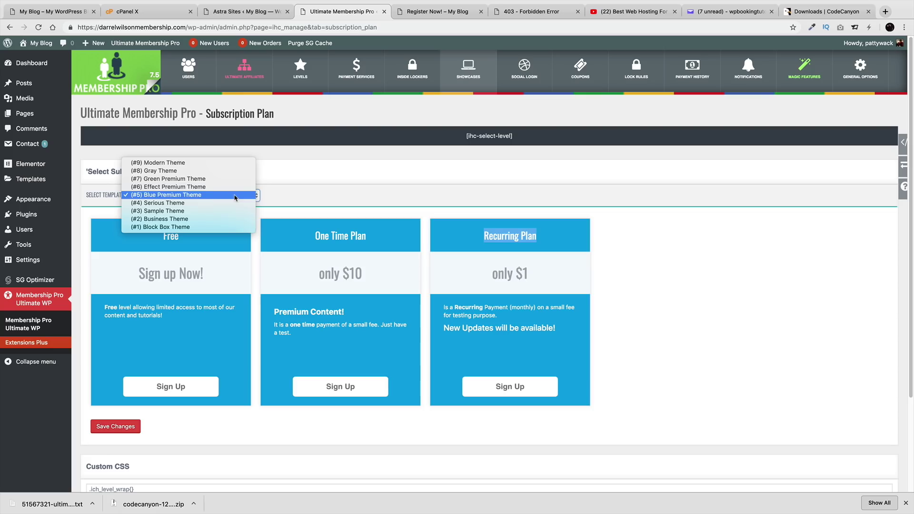
pyautogui.click(229, 163)
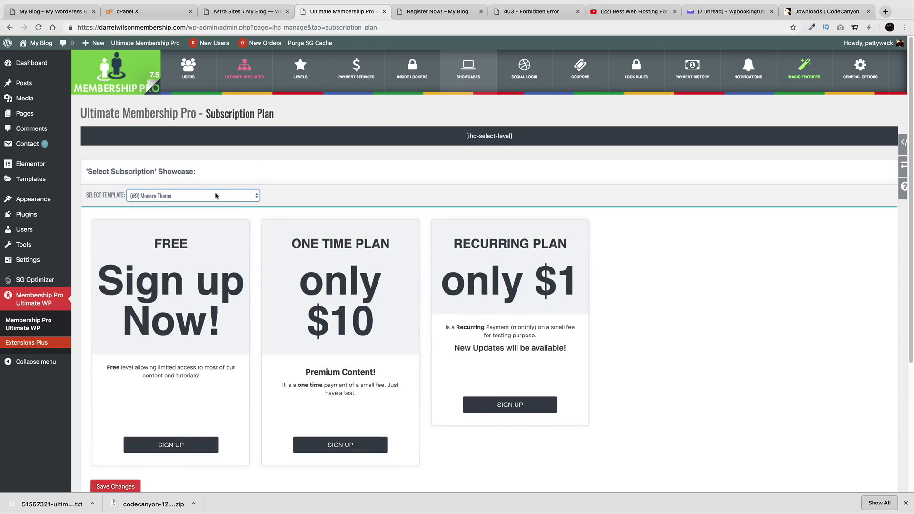
pyautogui.click(215, 196)
pyautogui.click(215, 203)
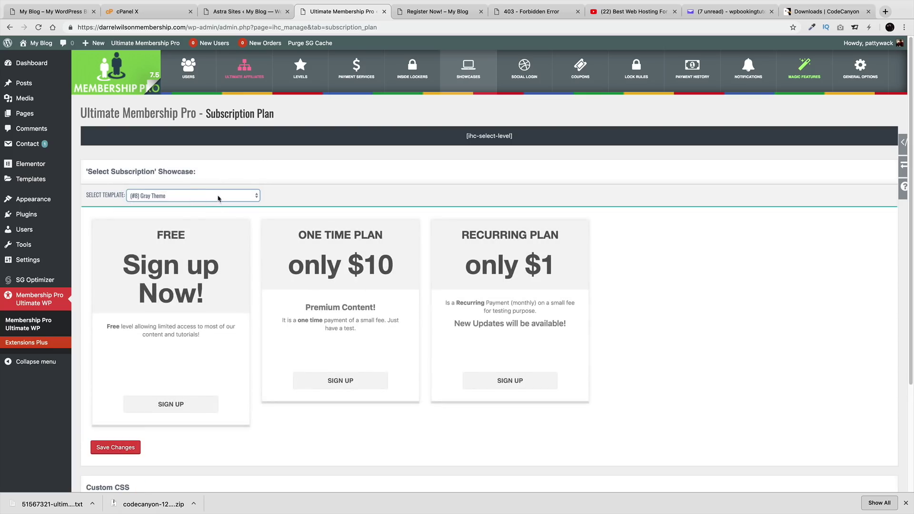
pyautogui.click(217, 196)
pyautogui.click(217, 203)
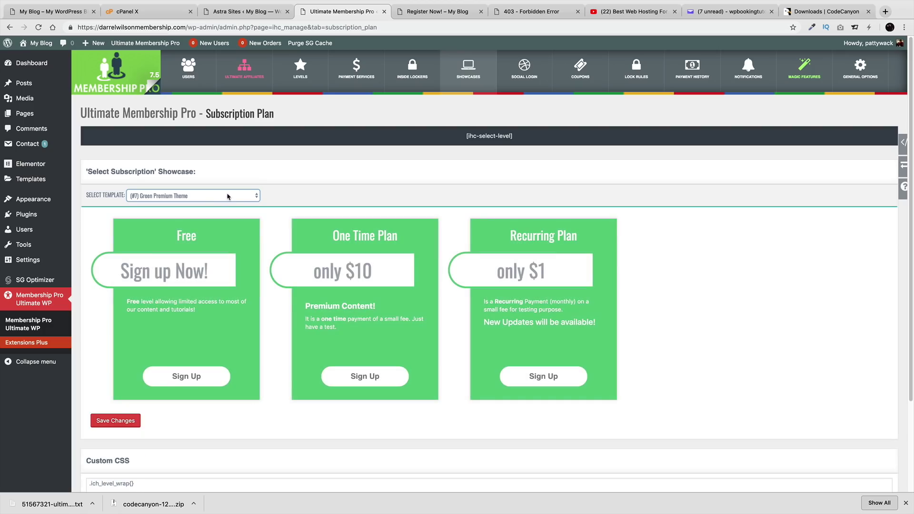
pyautogui.click(228, 195)
pyautogui.click(228, 203)
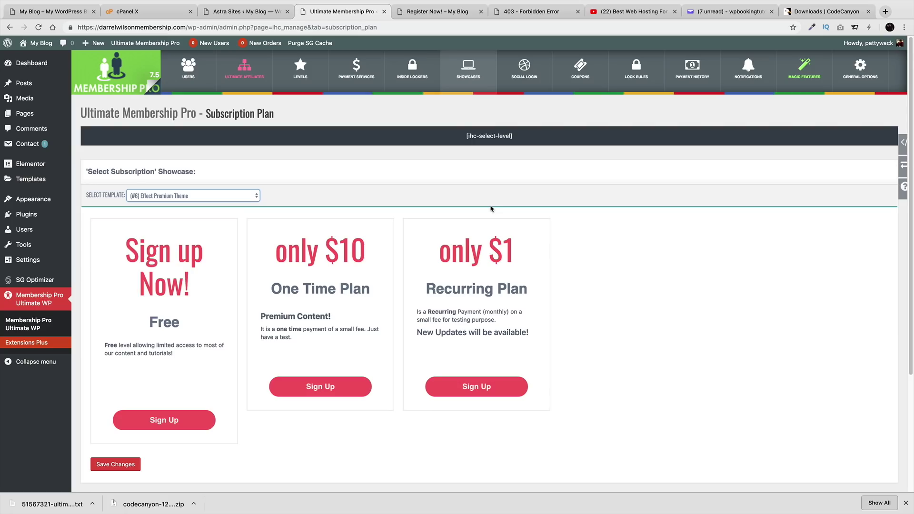
pyautogui.click(42, 325)
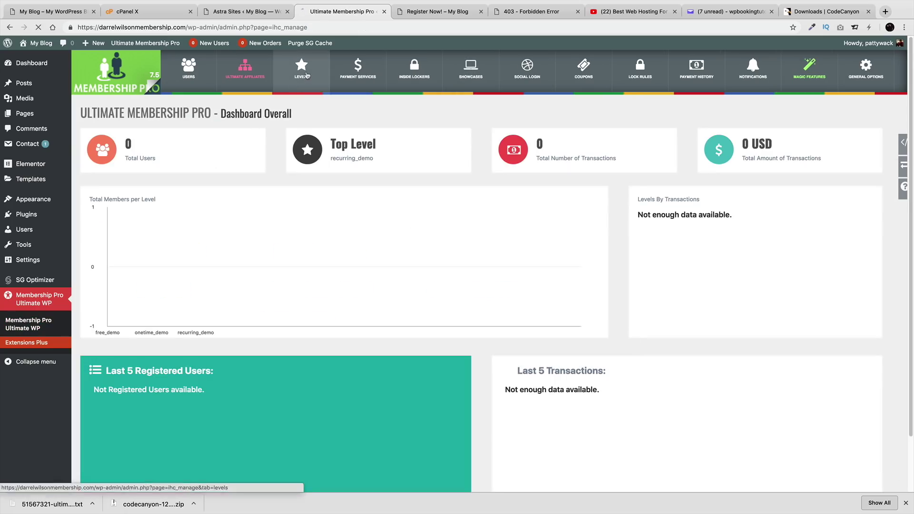
# Copy the Free level's subscription-link shortcode from the Levels list.
pyautogui.click(305, 71)
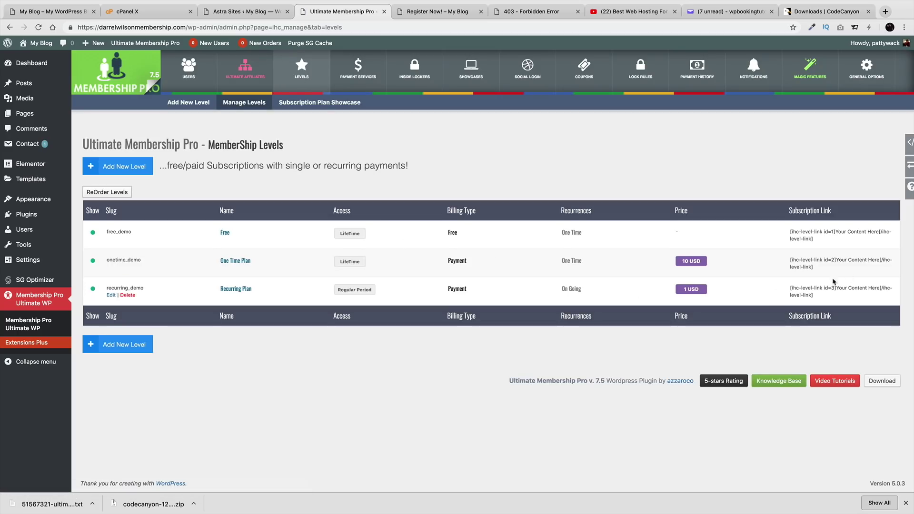
pyautogui.moveTo(837, 247); pyautogui.dragTo(789, 233)
pyautogui.rightClick(791, 232)
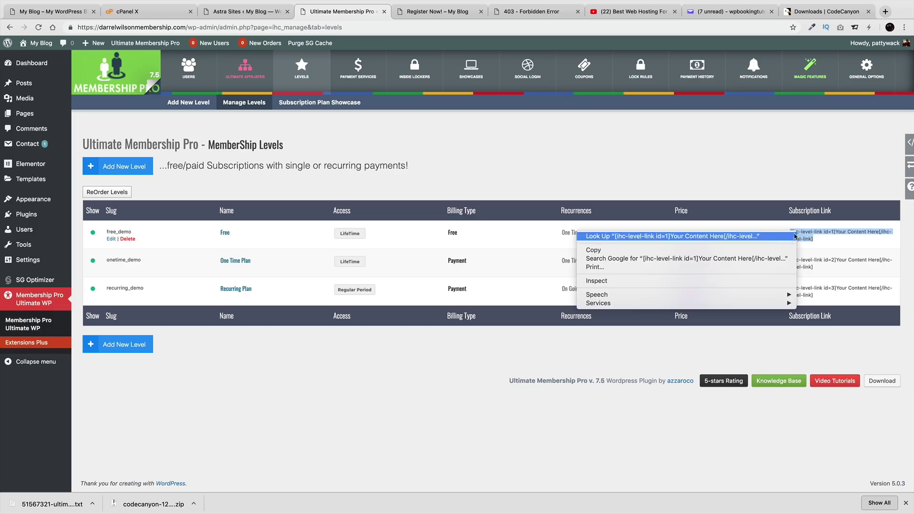
pyautogui.click(779, 248)
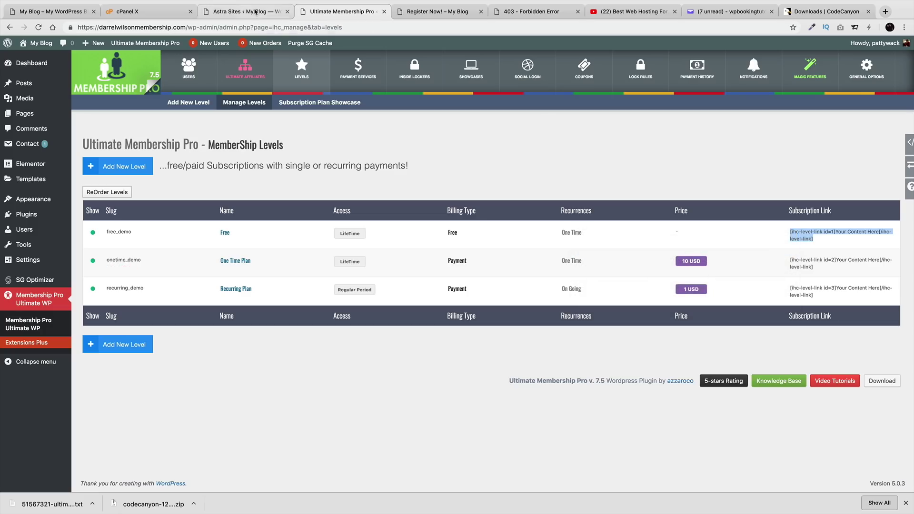
# Dismiss the session-expired notice, load the site's homepage and open its Courses page.
pyautogui.click(253, 11)
pyautogui.click(534, 60)
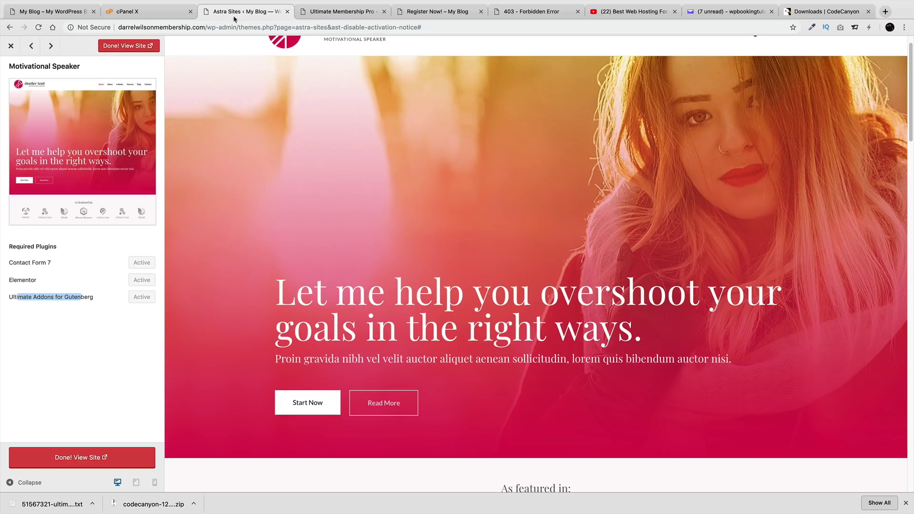
pyautogui.moveTo(206, 27); pyautogui.dragTo(653, 72)
pyautogui.press('BackSpace')
pyautogui.press('Return')
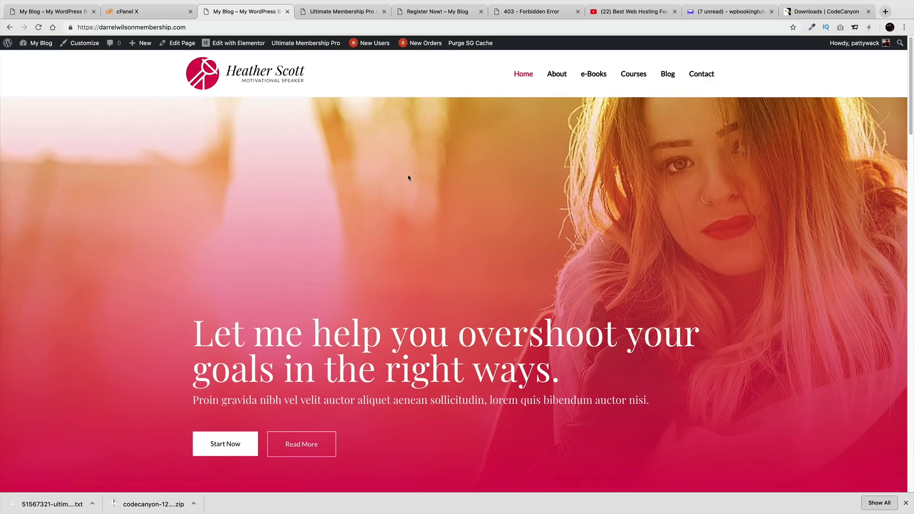
pyautogui.click(633, 76)
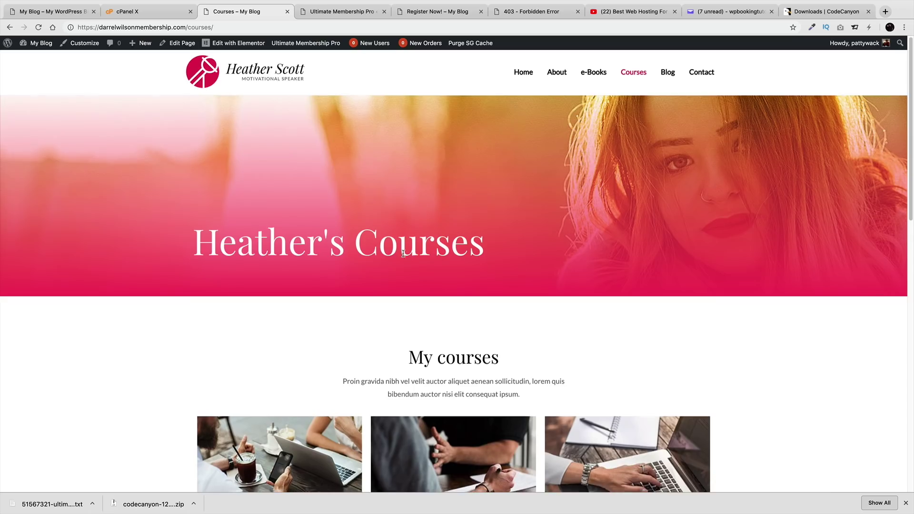
pyautogui.scroll(-3, 401, 255)
pyautogui.scroll(-1, 381, 329)
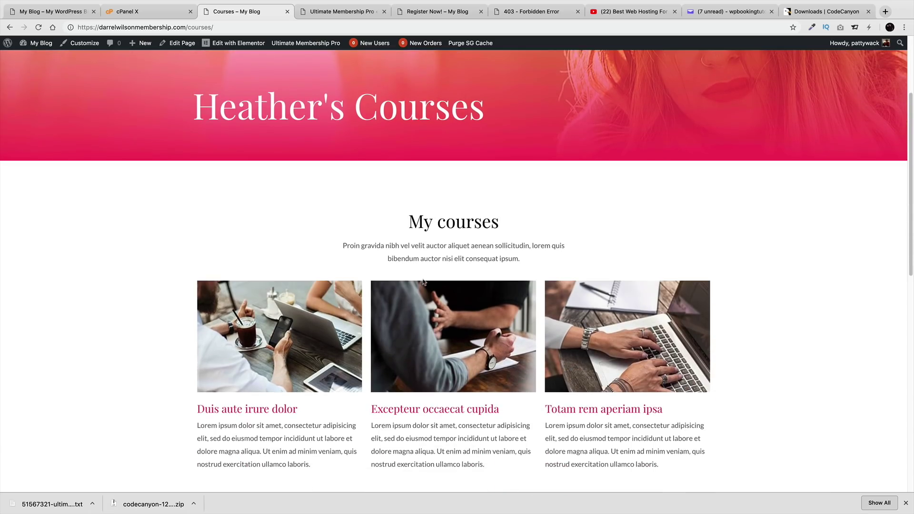
# In Elementor, change the middle course title 'Duis aute irure dolor' to 'Free Course'.
pyautogui.click(230, 44)
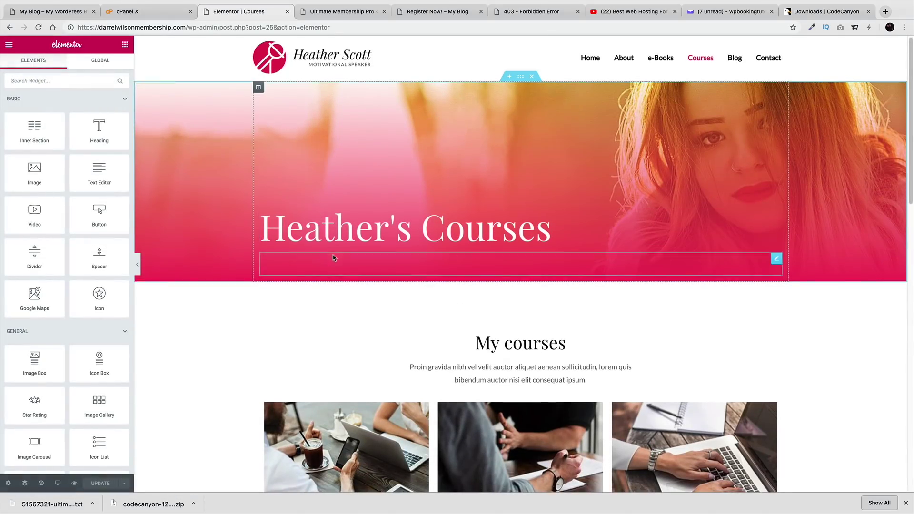
pyautogui.scroll(-2, 333, 259)
pyautogui.scroll(-5, 332, 259)
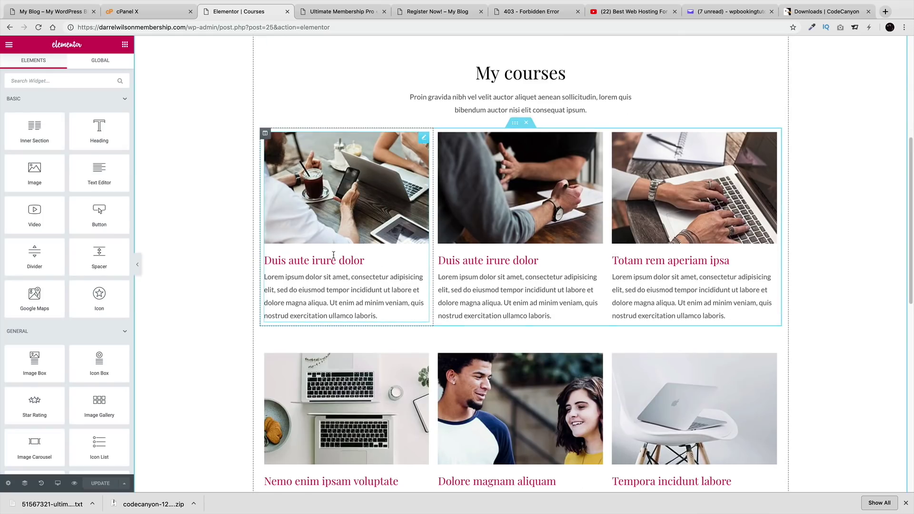
pyautogui.click(462, 260)
pyautogui.tripleClick(462, 260)
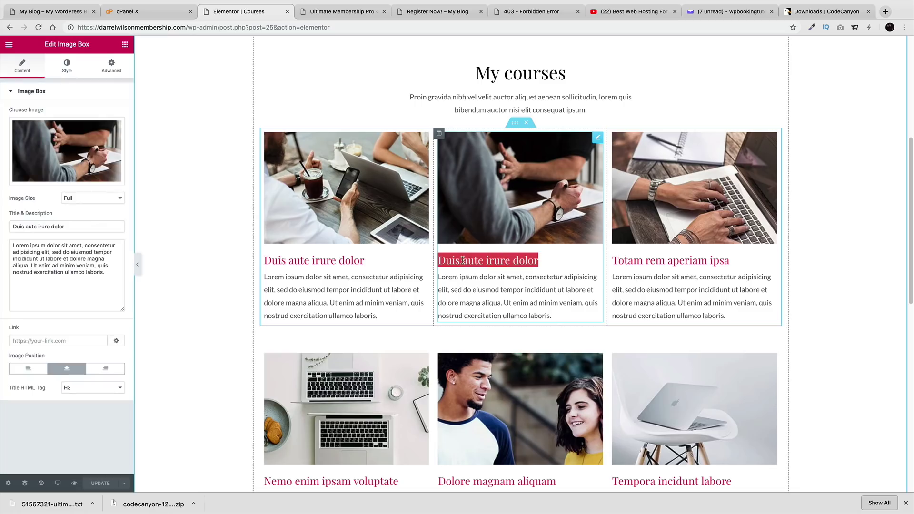
pyautogui.write('Free Cou')
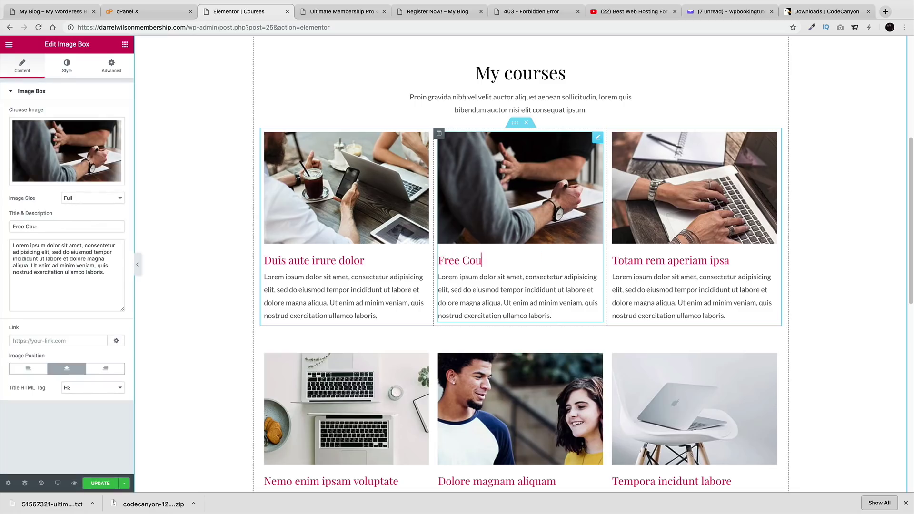
pyautogui.write('rse')
pyautogui.click(125, 44)
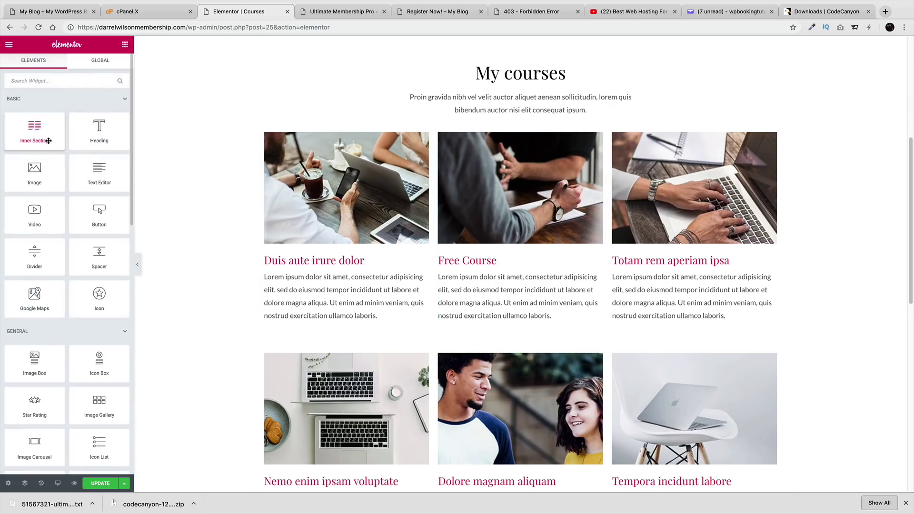
# Add a Text Editor block under Free Course and paste in the Free level's subscription shortcode.
pyautogui.moveTo(98, 175); pyautogui.dragTo(469, 316)
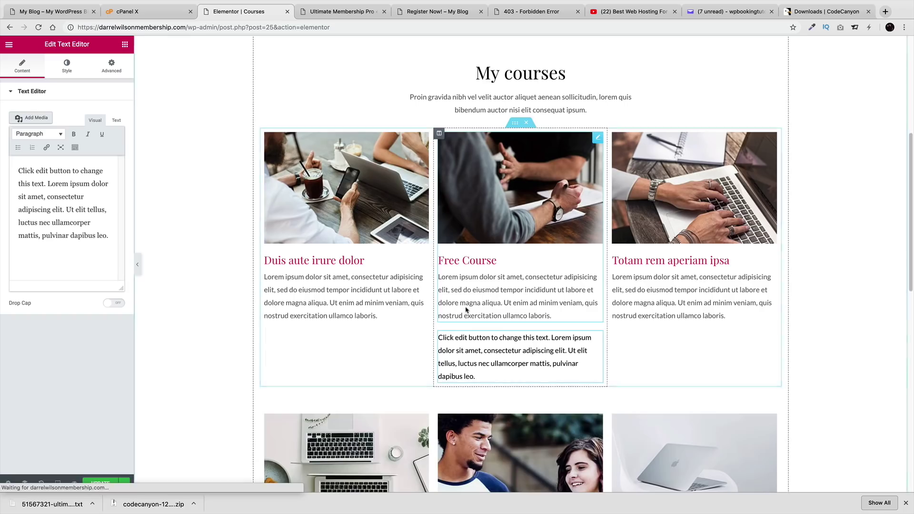
pyautogui.click(116, 120)
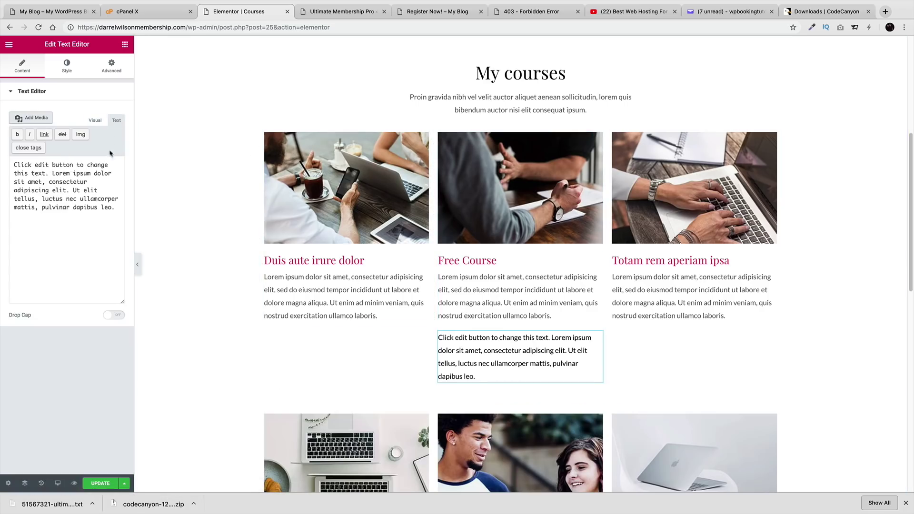
pyautogui.moveTo(115, 208); pyautogui.dragTo(28, 166)
pyautogui.press('super+a')
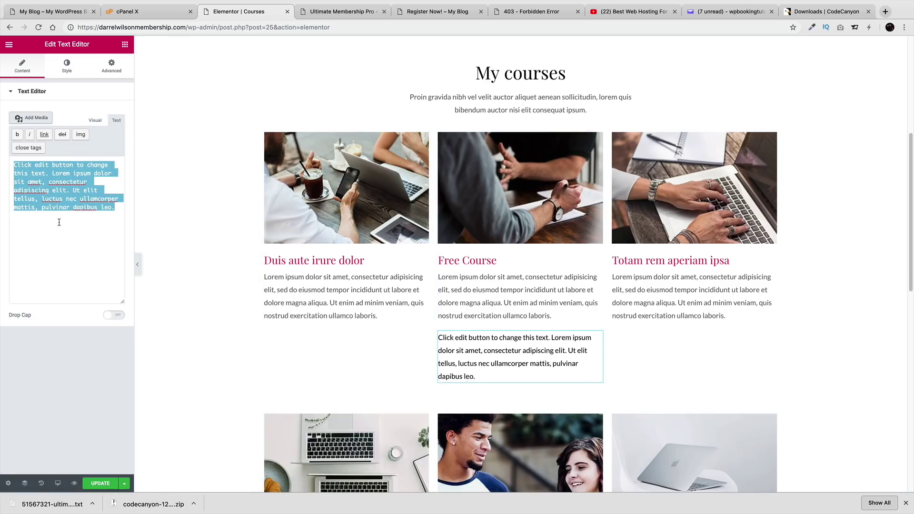
pyautogui.press('BackSpace')
pyautogui.rightClick(28, 190)
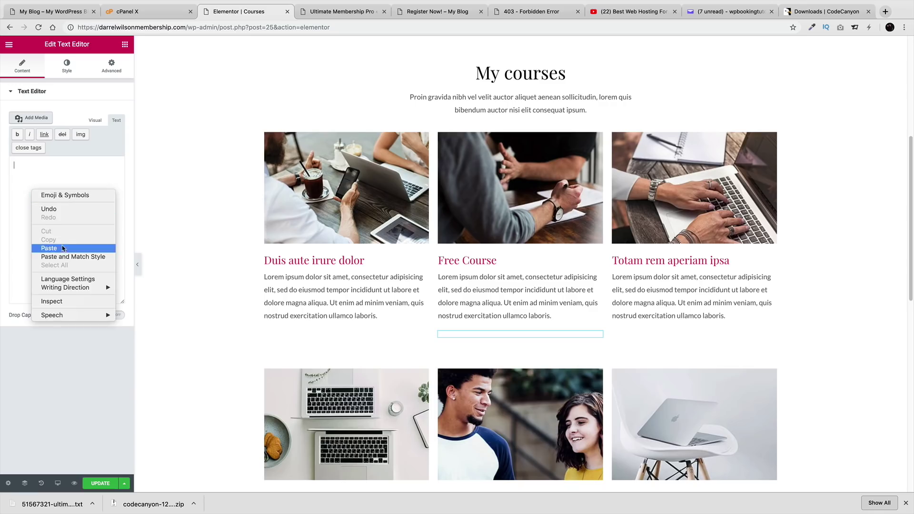
pyautogui.click(62, 246)
# Change the link text to 'Join Now' and save the Courses page.
pyautogui.click(94, 120)
pyautogui.moveTo(61, 184); pyautogui.dragTo(80, 170)
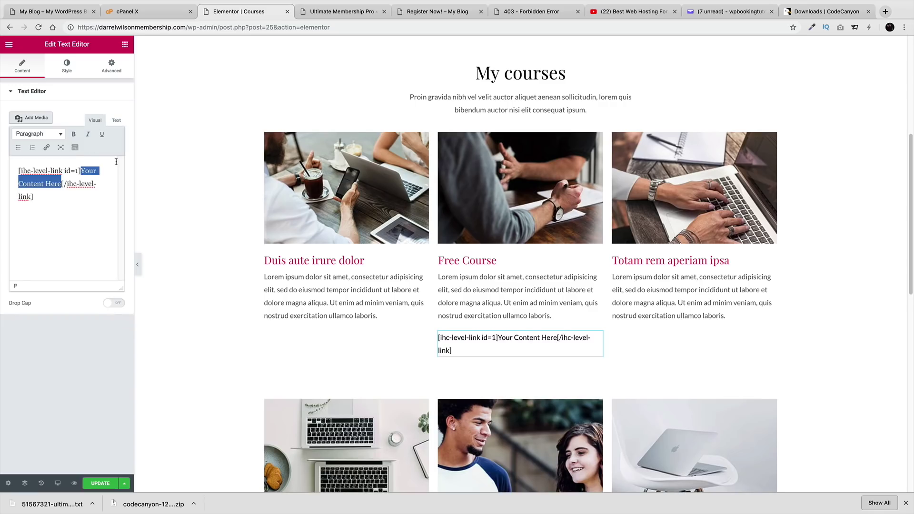
pyautogui.write('Join Now')
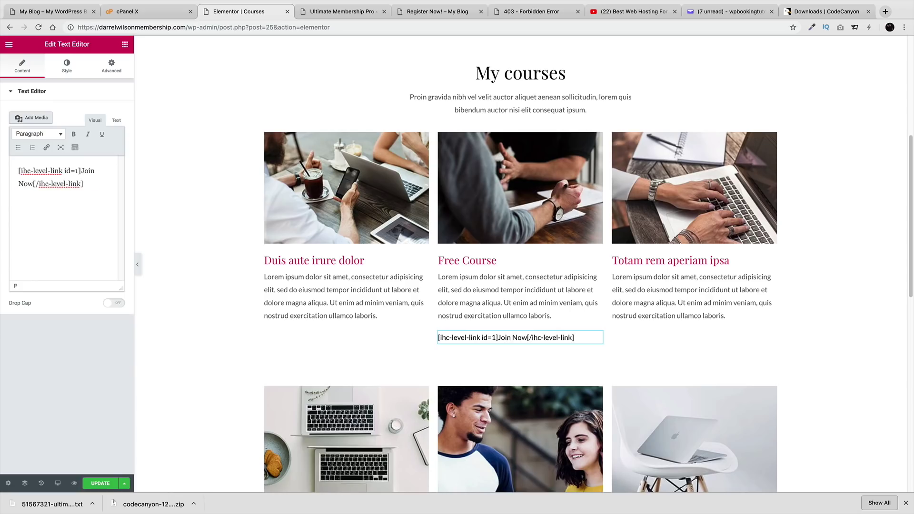
pyautogui.click(101, 483)
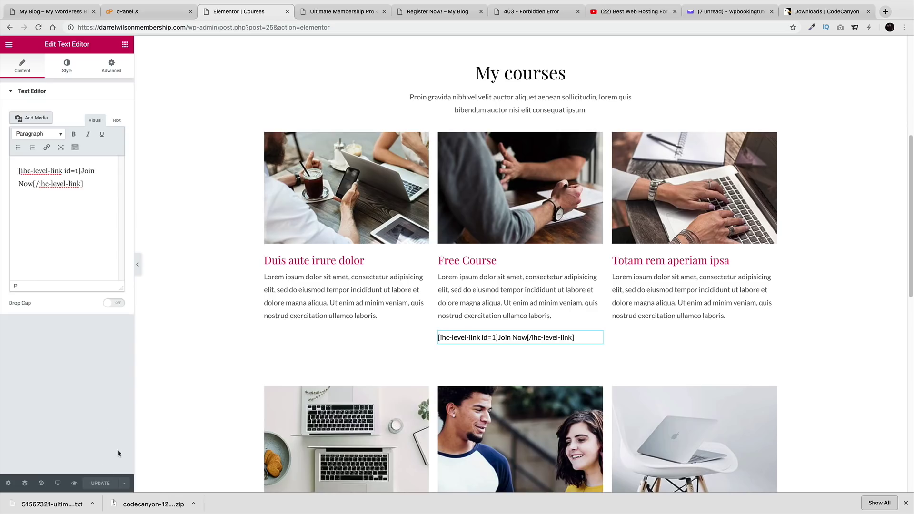
# Preview the Courses page, test the Free Course's Join Now link, and return to Elementor.
pyautogui.click(74, 484)
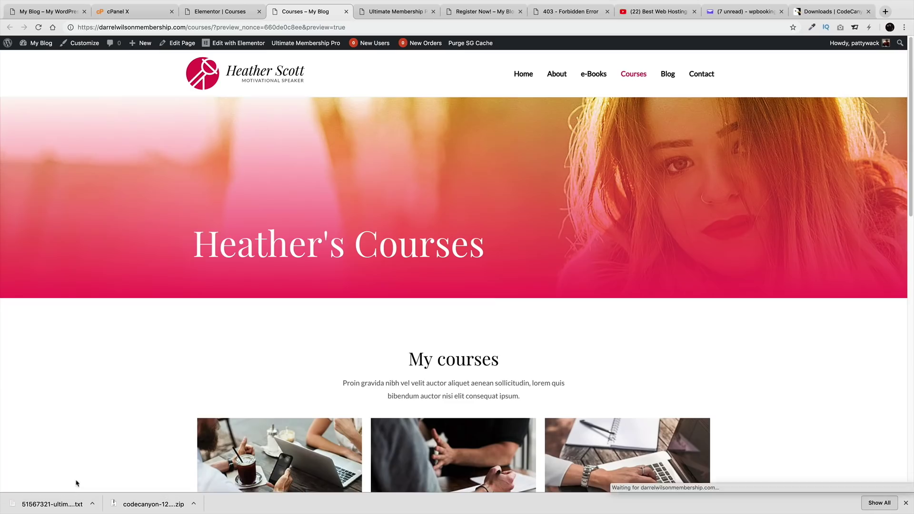
pyautogui.scroll(-5, 274, 324)
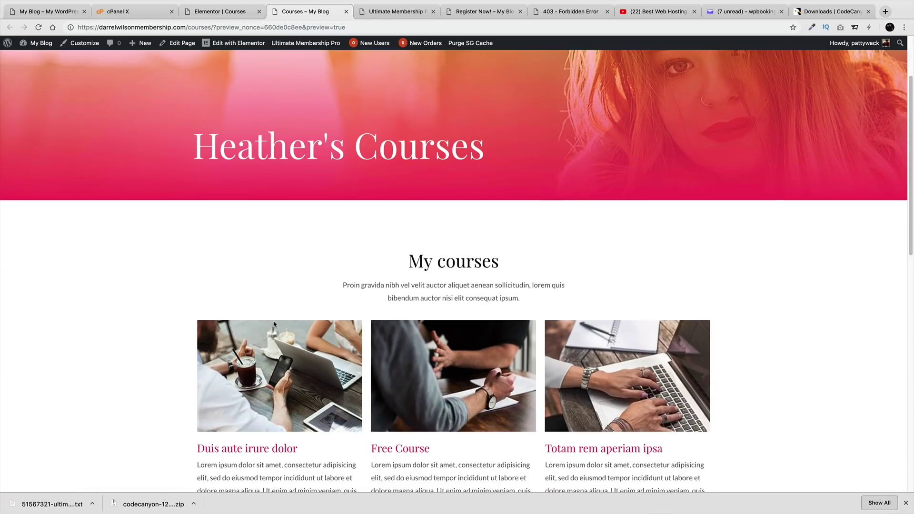
pyautogui.scroll(-4, 274, 324)
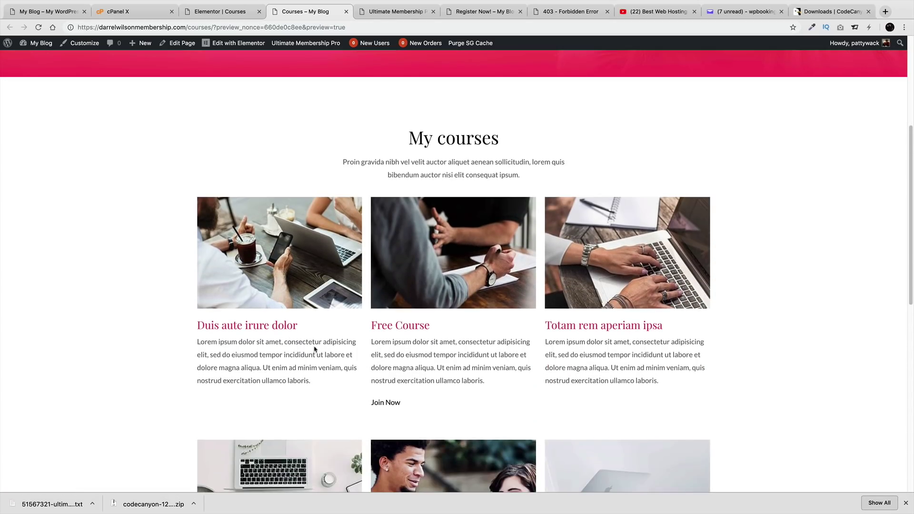
pyautogui.click(391, 403)
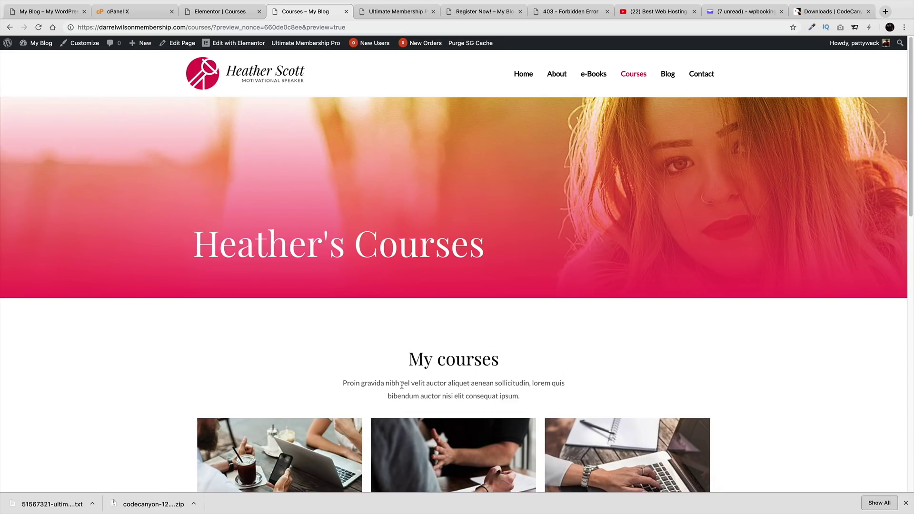
pyautogui.scroll(-5, 401, 385)
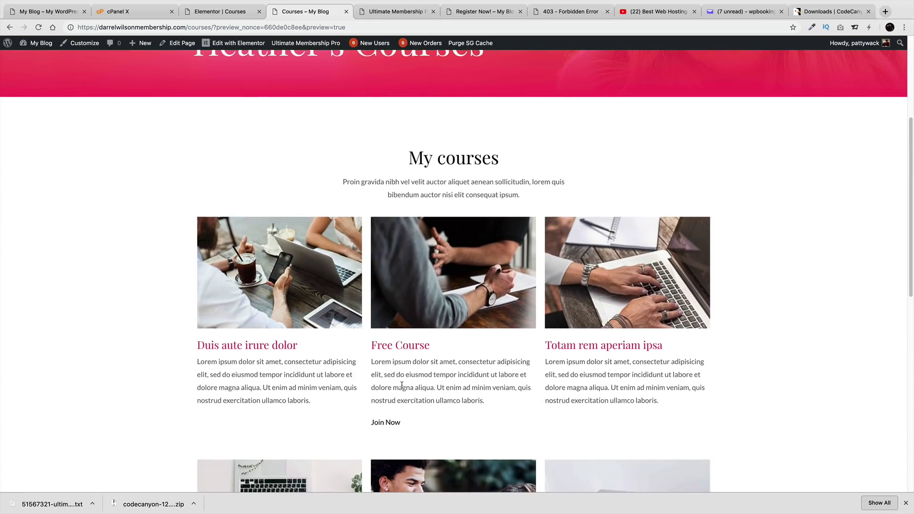
pyautogui.click(222, 15)
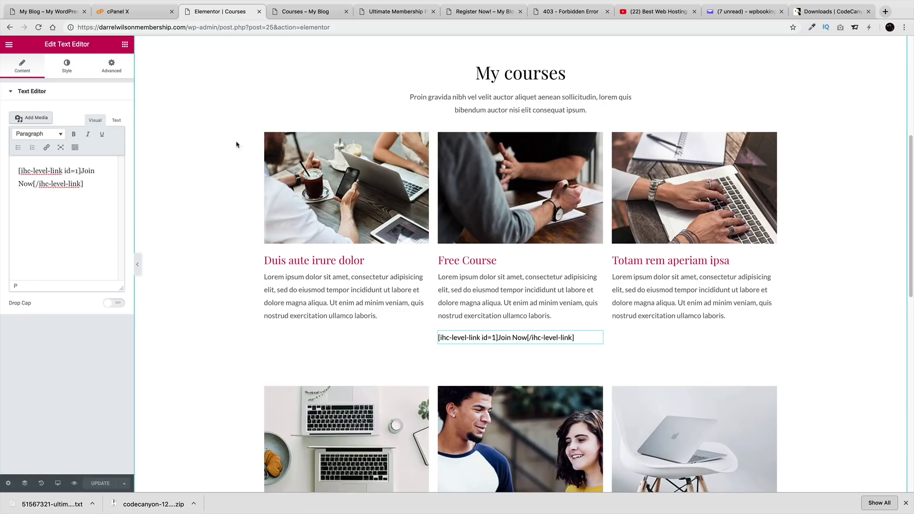
# Load wilsonmembership.com in Safari in place of the IUMP – Register page.
pyautogui.press('super+Tab')
pyautogui.click(386, 255)
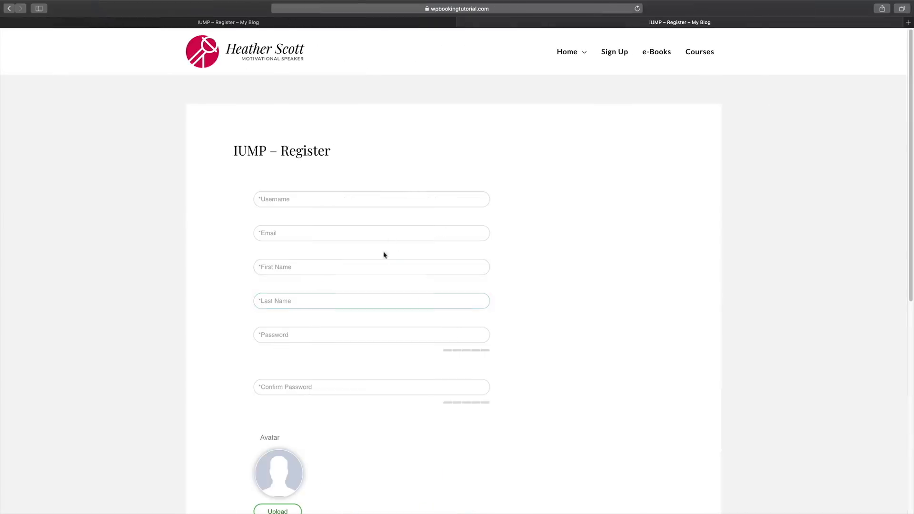
pyautogui.moveTo(575, 63)
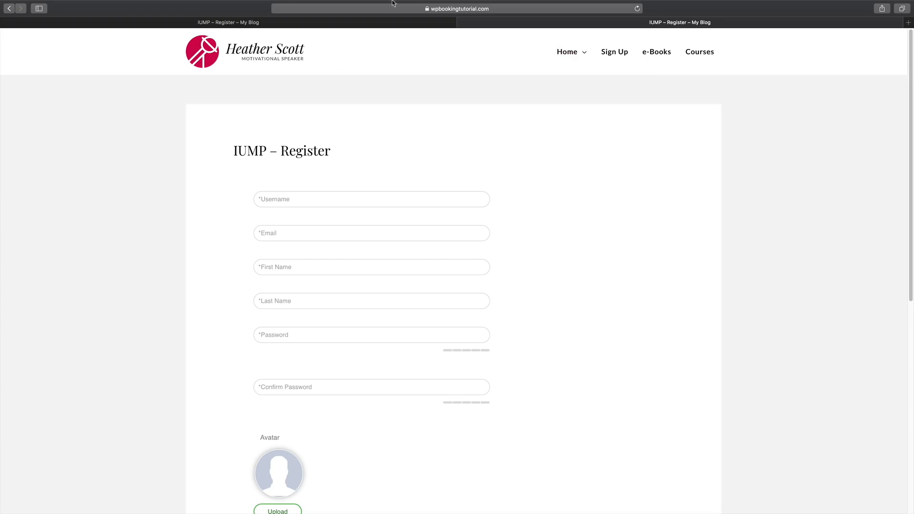
pyautogui.click(473, 10)
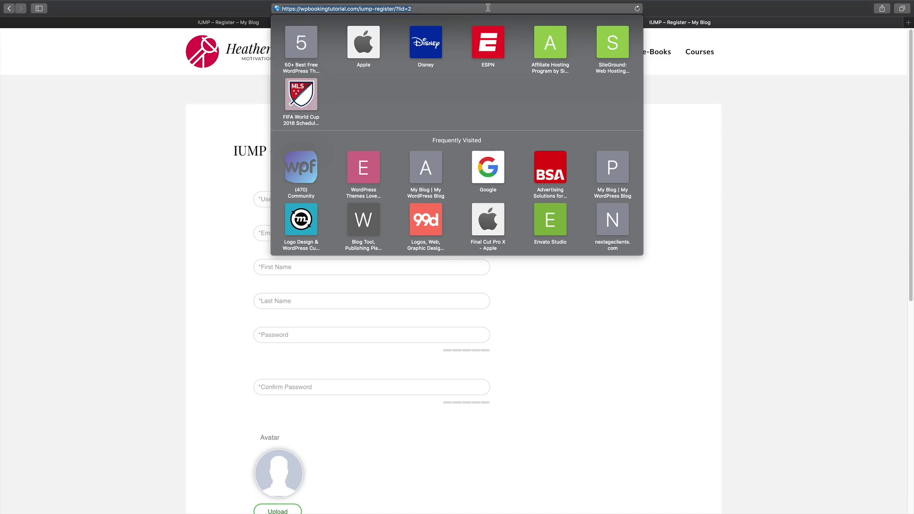
pyautogui.press('super+Tab')
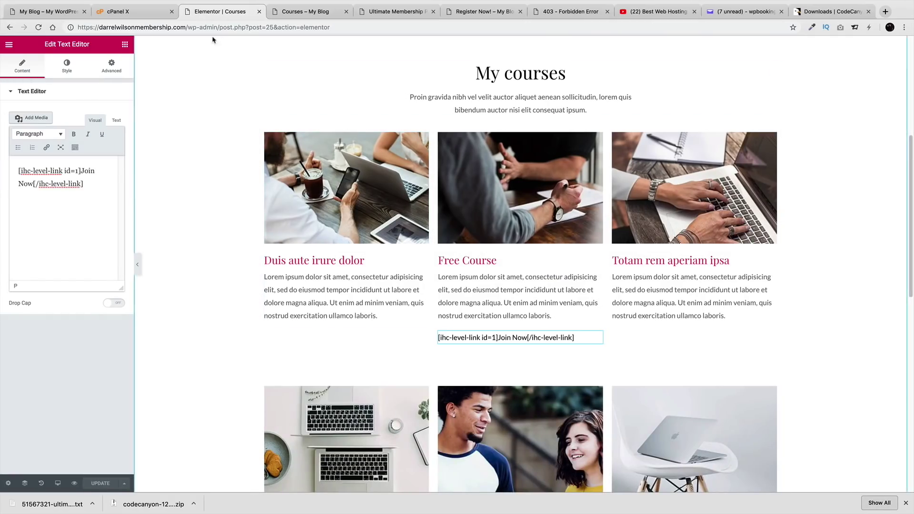
pyautogui.press('super+Tab')
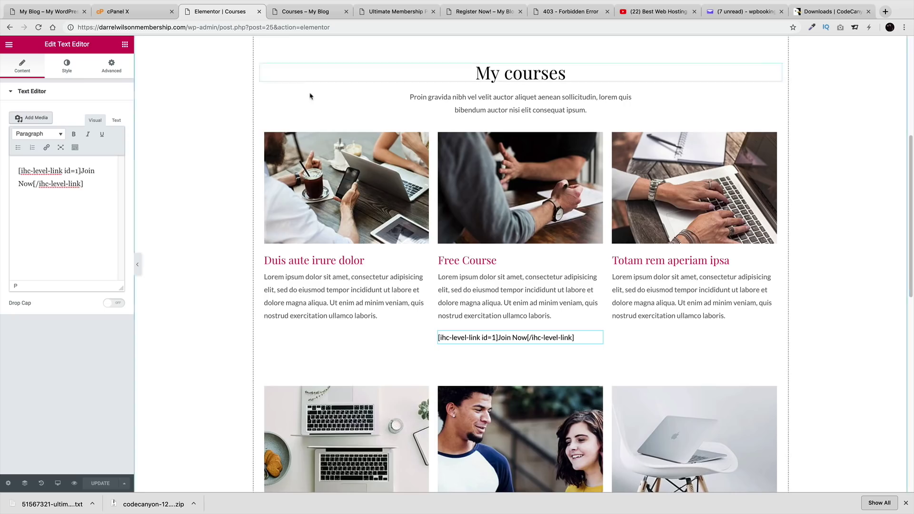
pyautogui.press('super+Tab')
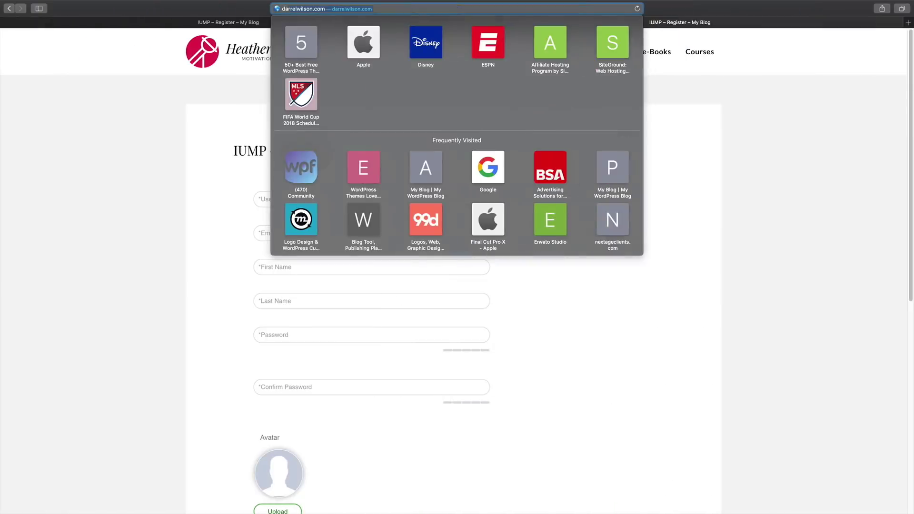
pyautogui.write('wilsonmembership.c')
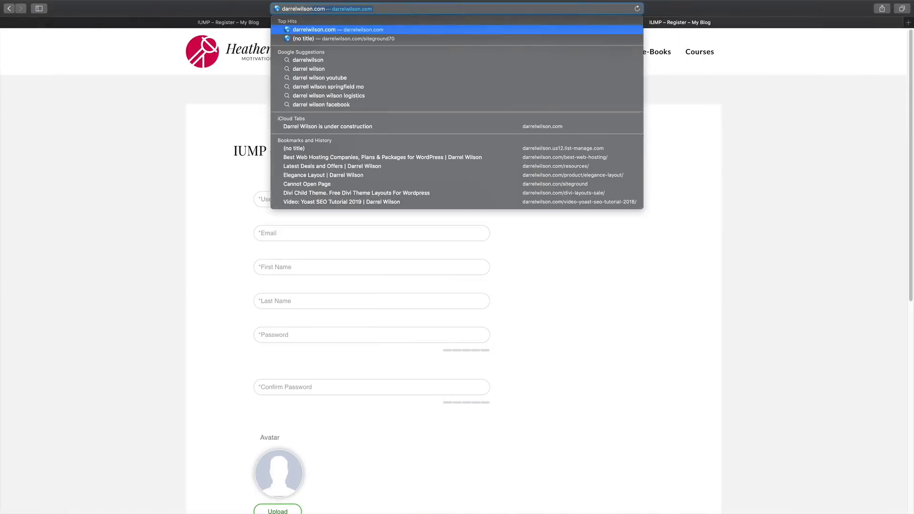
pyautogui.write('om')
pyautogui.press('Return')
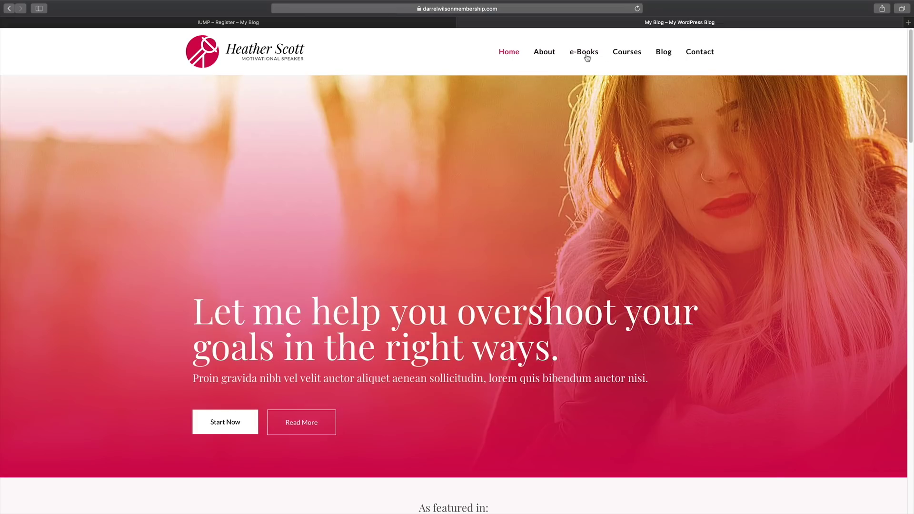
# From the live Courses page, follow Free Course's Join Now to the register form showing the Free plan at 0USD.
pyautogui.click(626, 55)
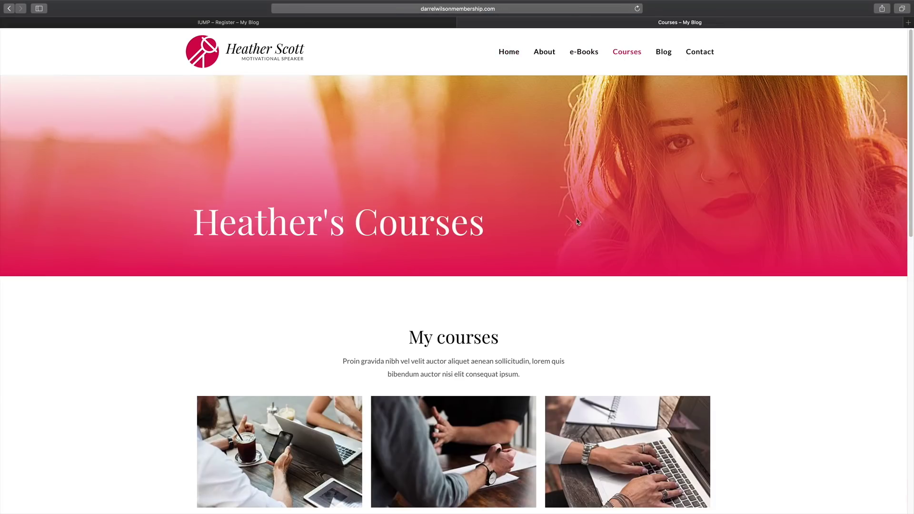
pyautogui.scroll(-6, 577, 222)
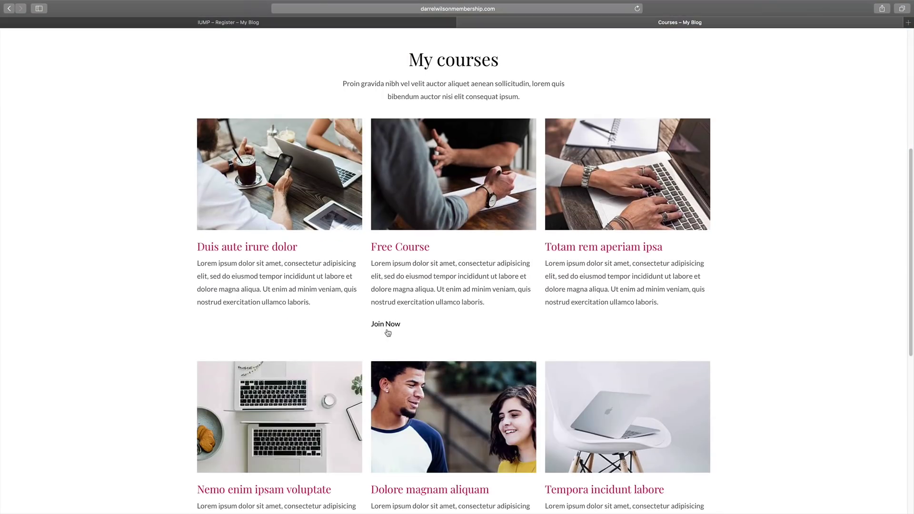
pyautogui.click(387, 325)
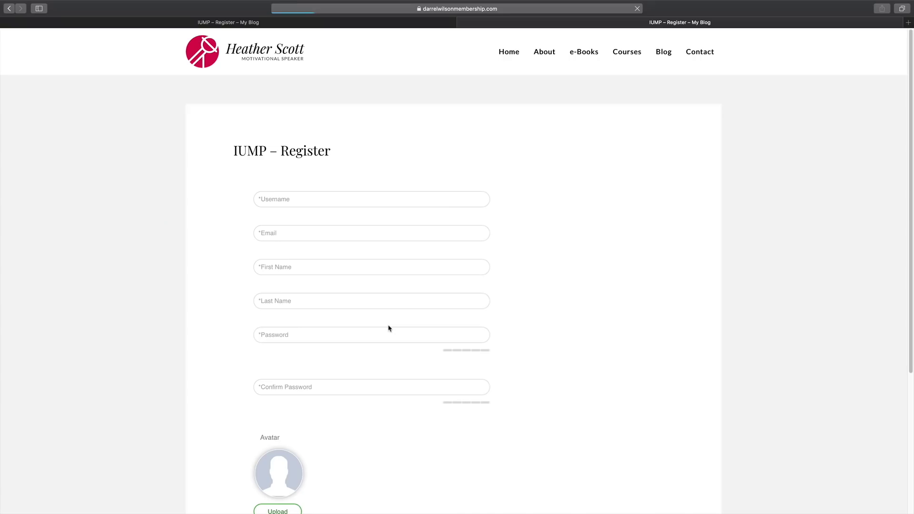
pyautogui.scroll(-2, 390, 325)
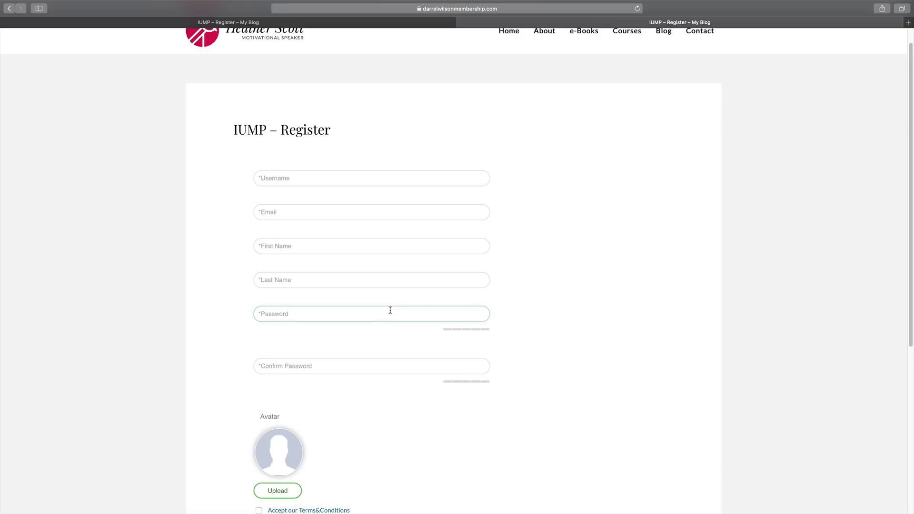
pyautogui.scroll(-5, 343, 208)
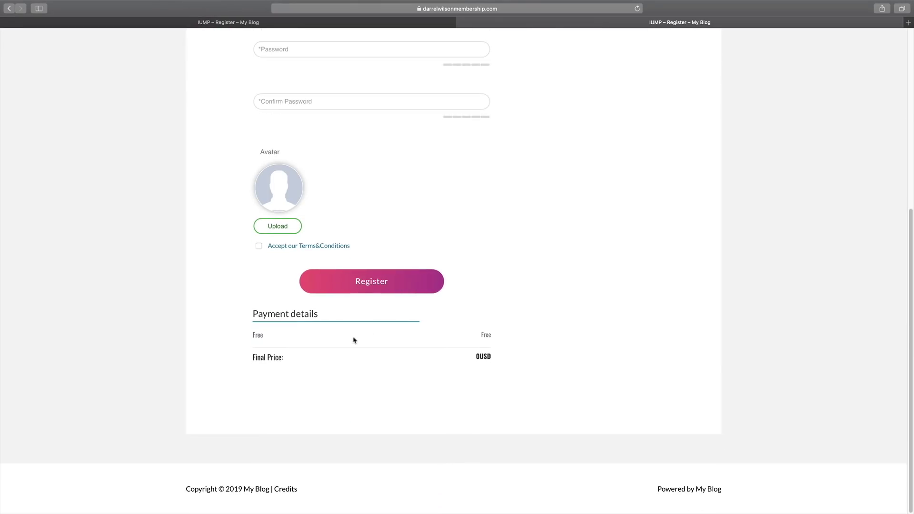
pyautogui.scroll(6, 376, 312)
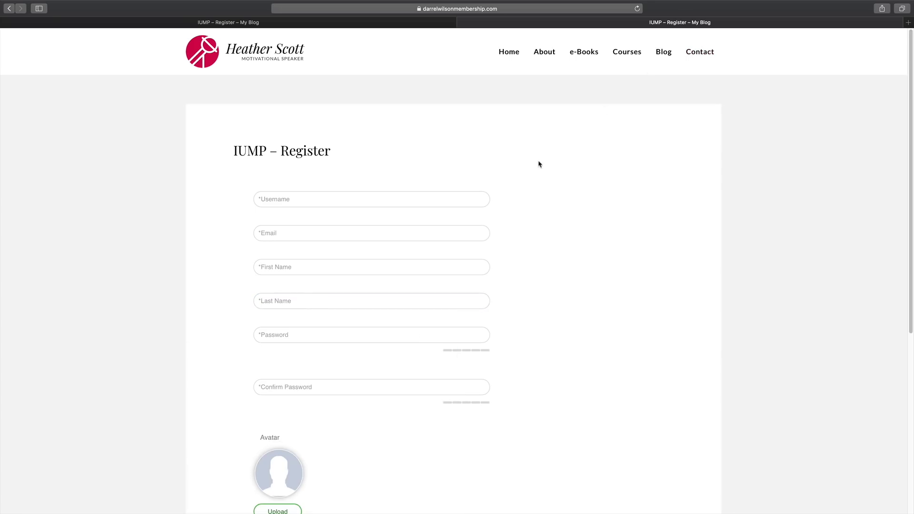
pyautogui.press('super+Tab')
pyautogui.press('super+Tab')
pyautogui.press('super+shift+Tab')
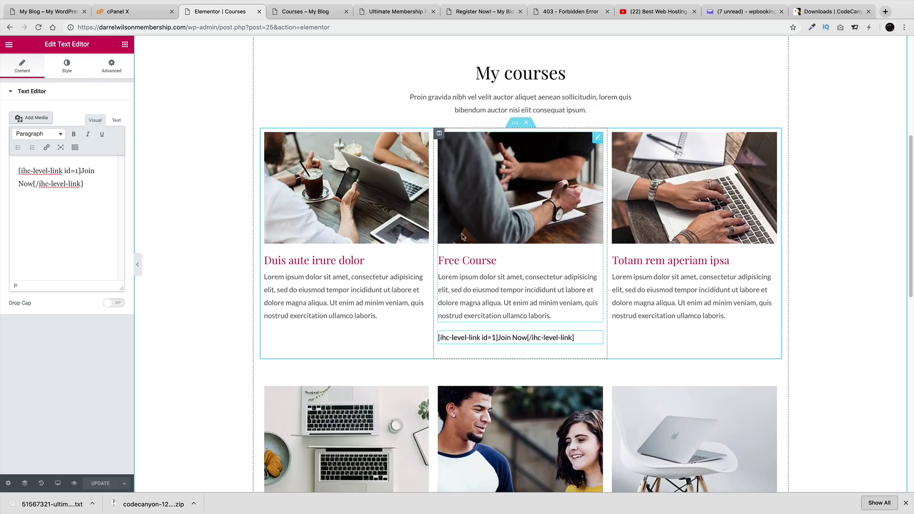
# In Safari, open the registration page through the Free Course's Join Now link.
pyautogui.press('super+Tab')
pyautogui.press('super+shift+Tab')
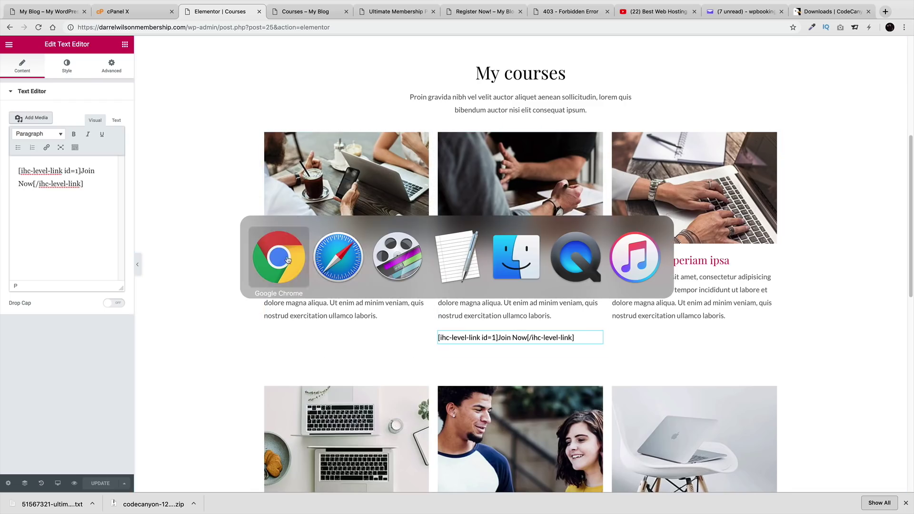
pyautogui.press('super+Tab')
pyautogui.press('super+shift+Tab')
pyautogui.press('super+Tab')
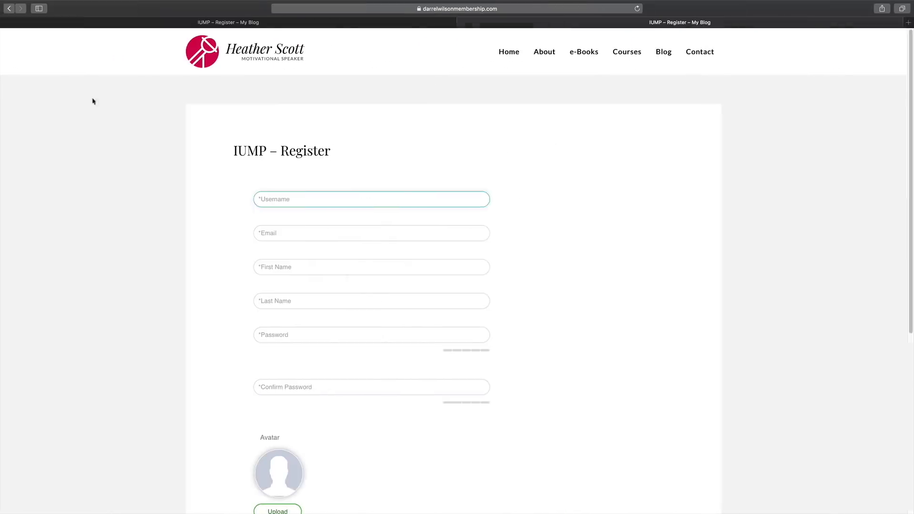
pyautogui.click(9, 9)
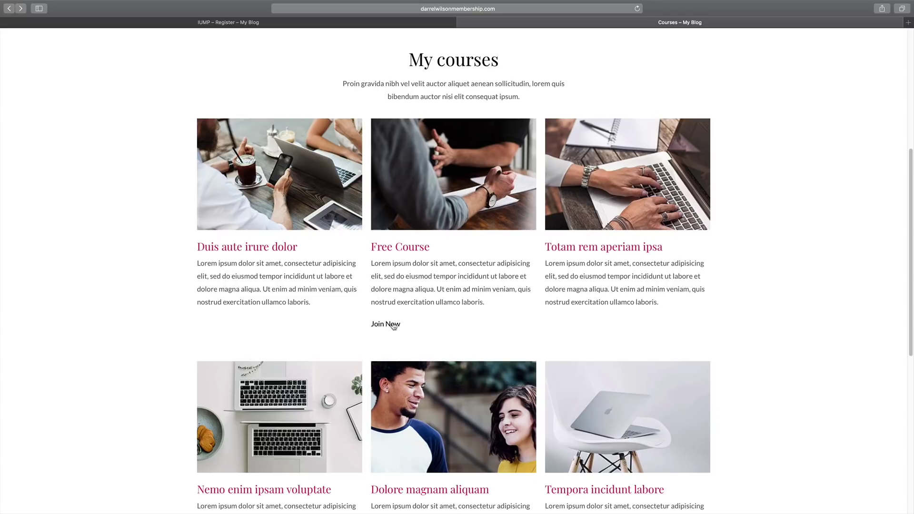
pyautogui.press('super+Tab')
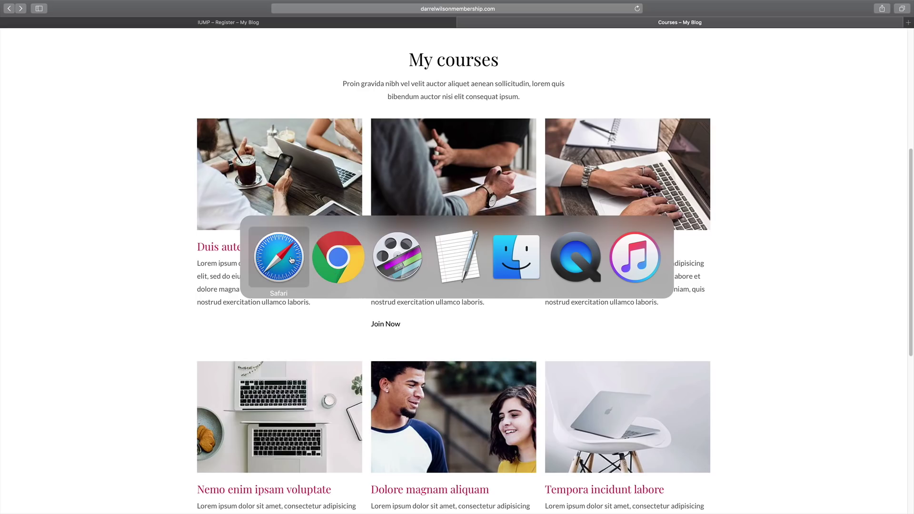
pyautogui.press('super+Tab')
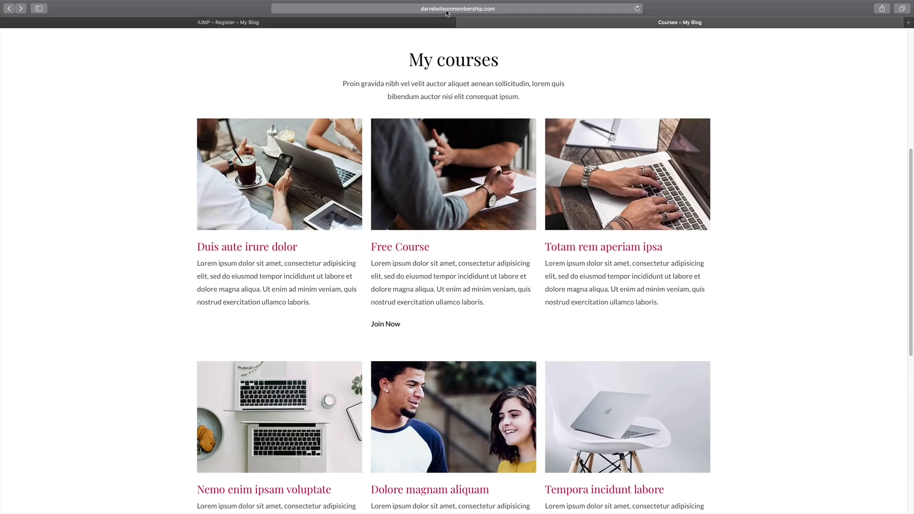
pyautogui.click(387, 324)
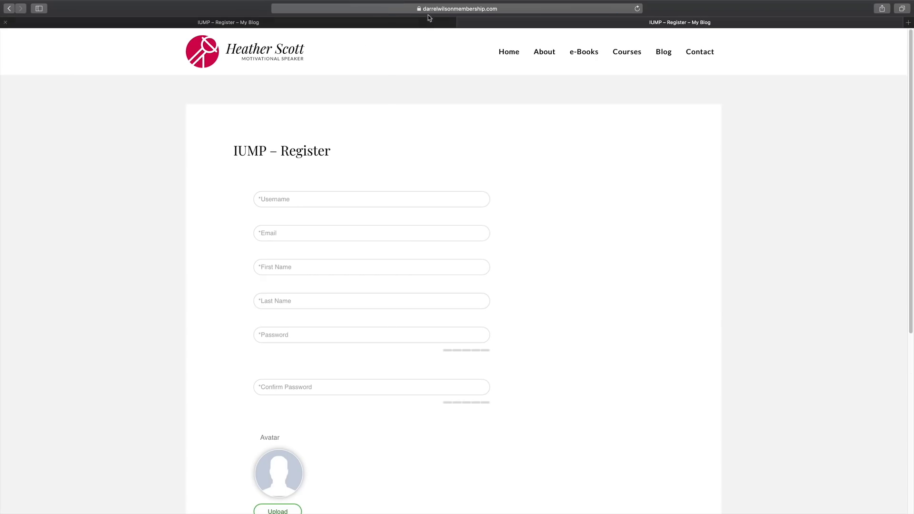
# Copy the registration page's address from Safari's address bar.
pyautogui.click(428, 10)
pyautogui.rightClick(402, 8)
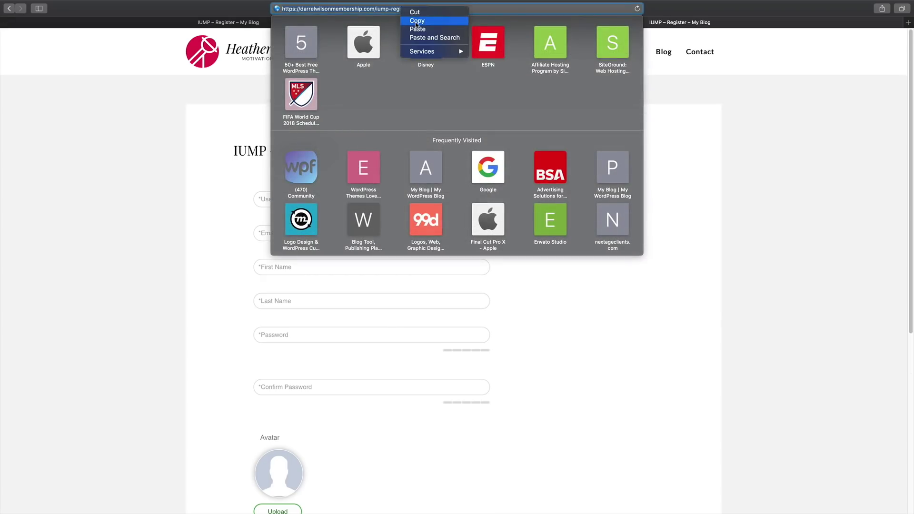
pyautogui.click(416, 22)
pyautogui.click(206, 153)
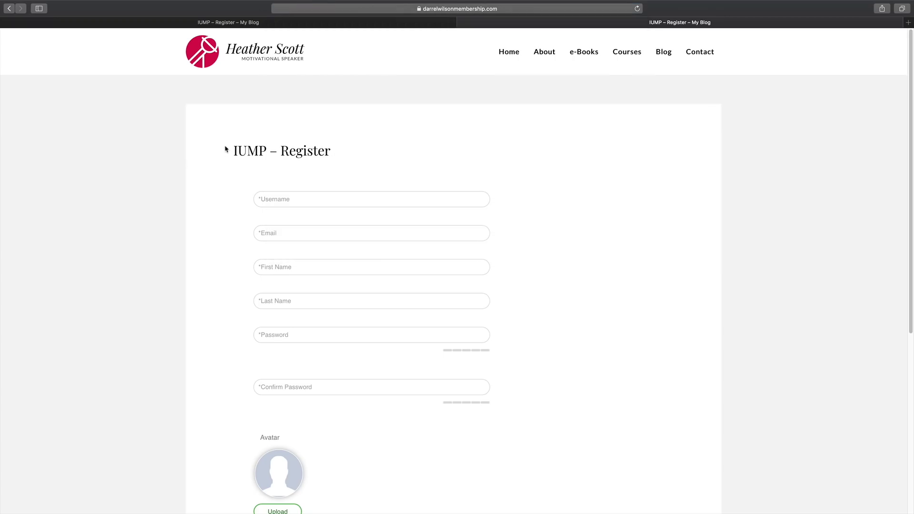
pyautogui.press('super+Tab')
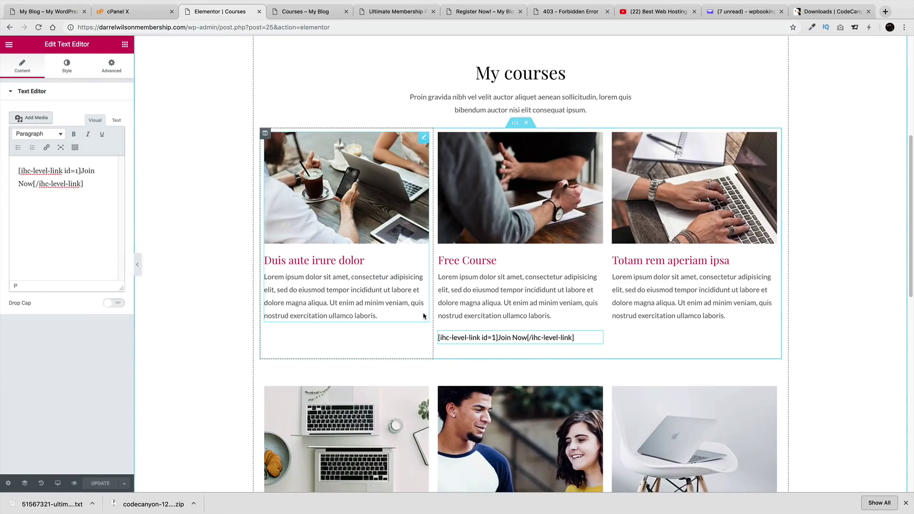
# Add a button below Free Course, delete the Join Now shortcode, and label it 'Sign Up FREE!'.
pyautogui.click(125, 44)
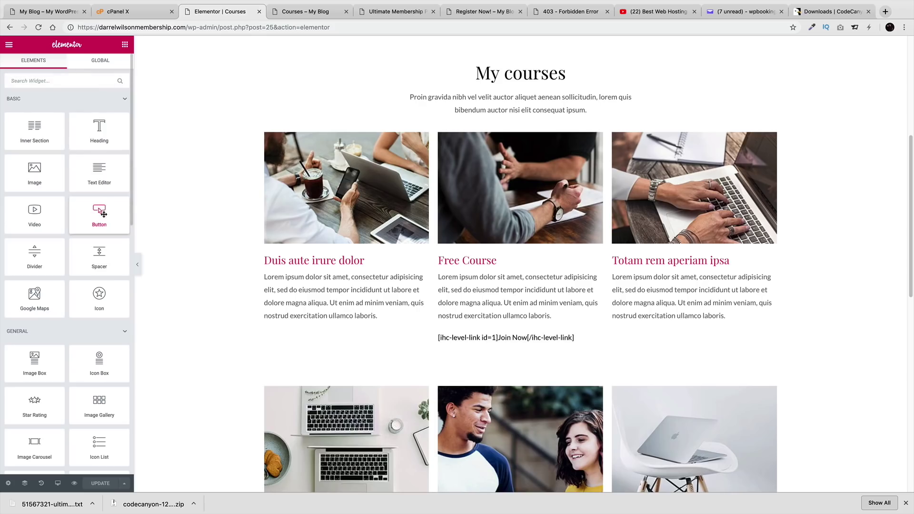
pyautogui.moveTo(106, 223); pyautogui.dragTo(470, 297)
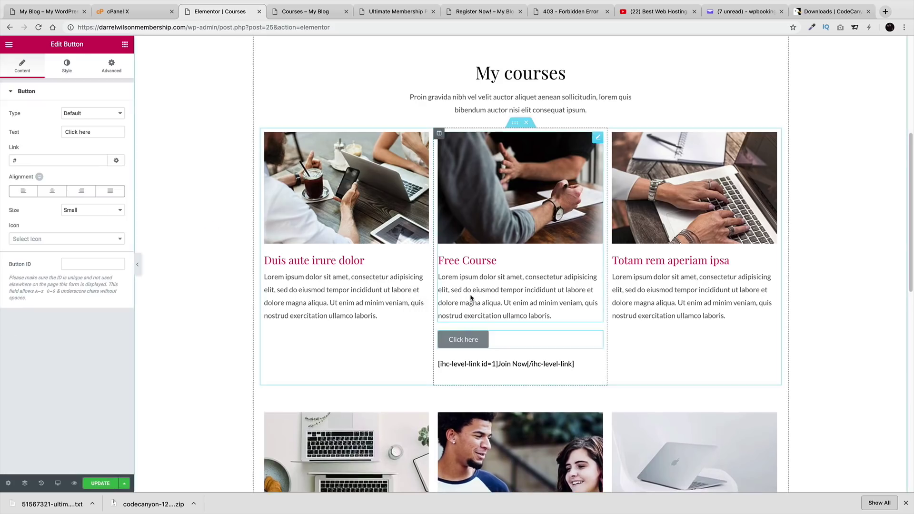
pyautogui.tripleClick(520, 362)
pyautogui.press('BackSpace')
pyautogui.click(469, 339)
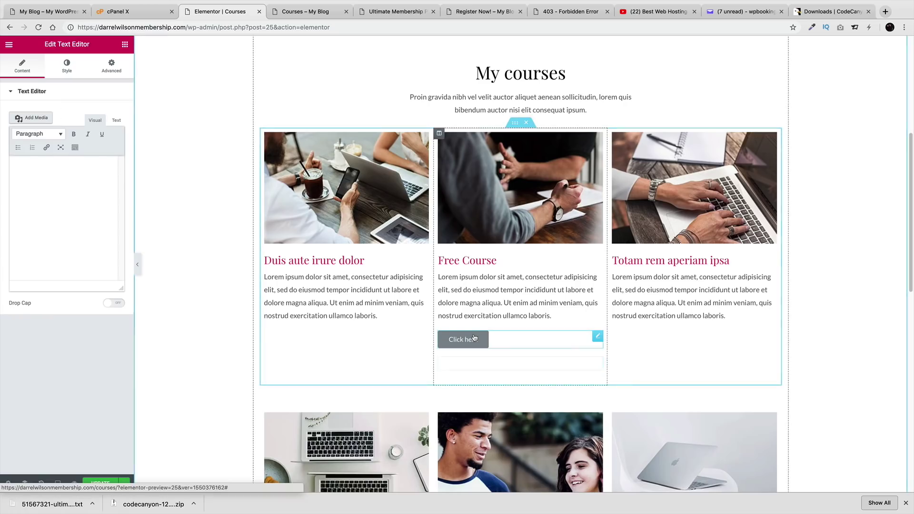
pyautogui.tripleClick(117, 131)
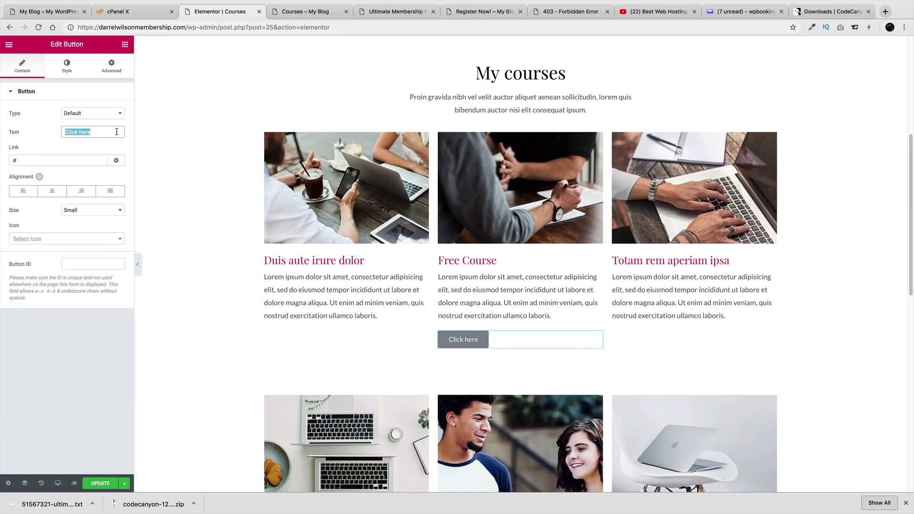
pyautogui.write('Sign Up ')
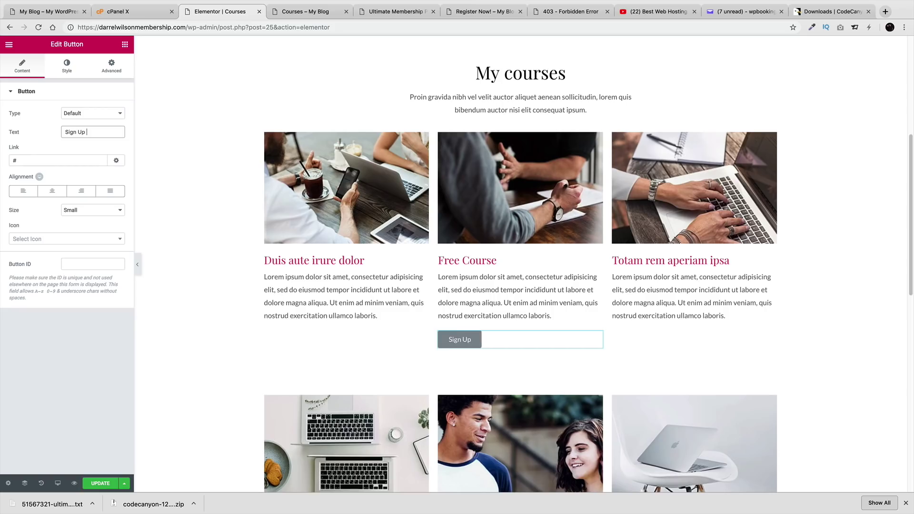
pyautogui.write('FREE!')
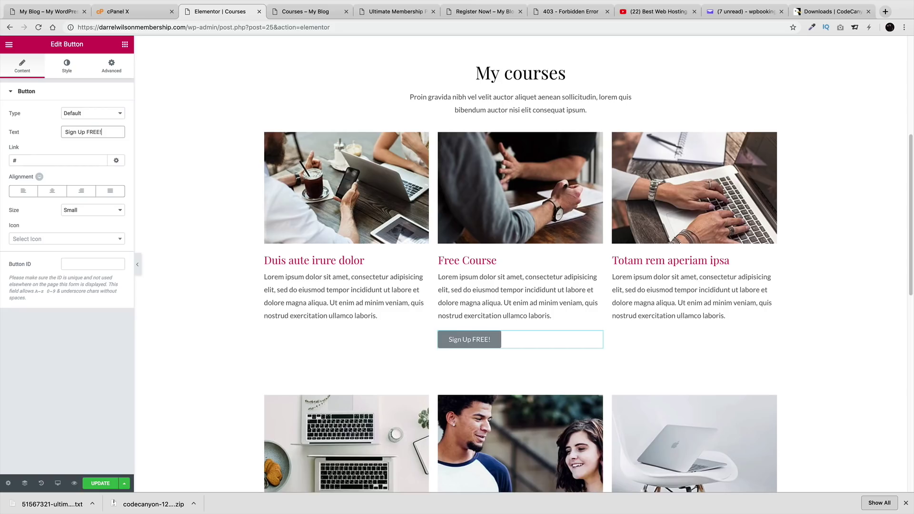
# Paste the register page address as the button's link and save the page.
pyautogui.click(83, 157)
pyautogui.rightClick(30, 161)
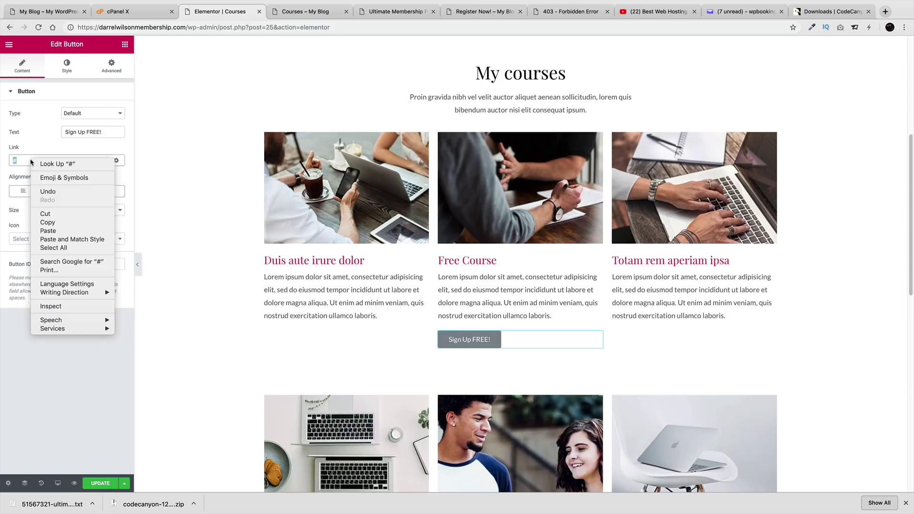
pyautogui.click(61, 231)
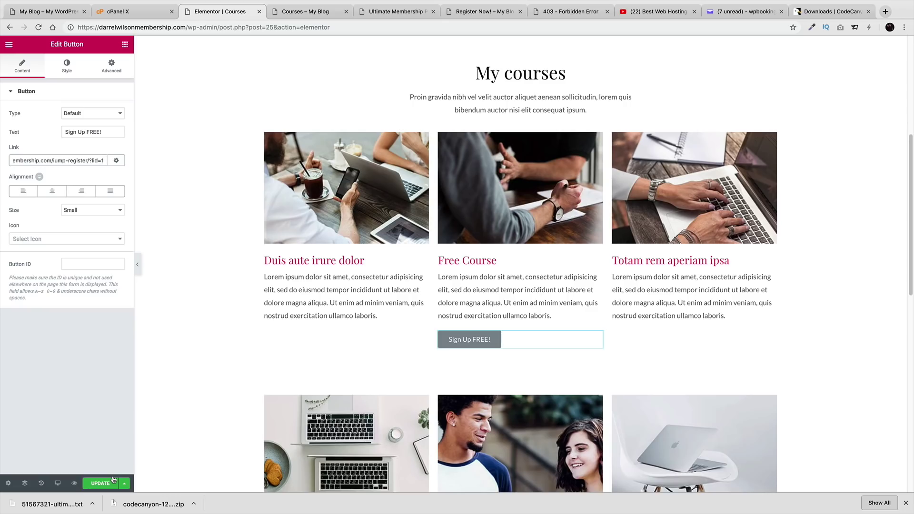
pyautogui.click(113, 480)
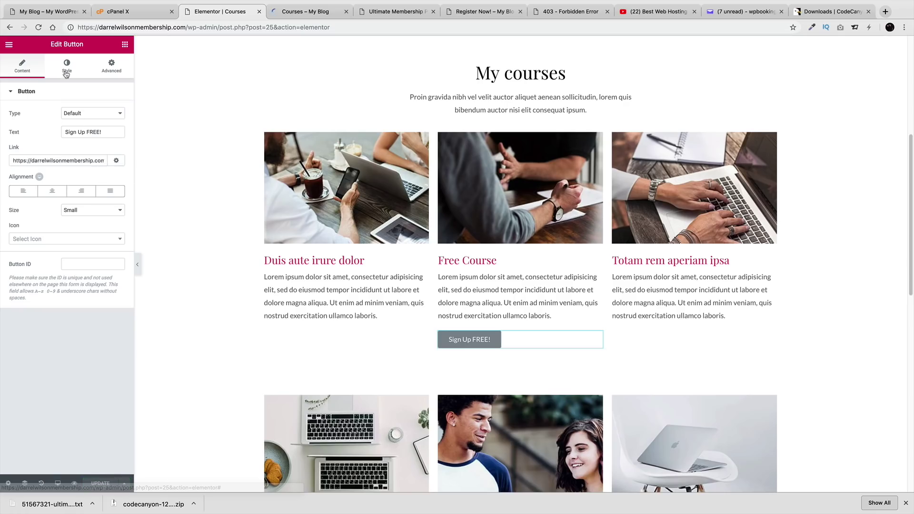
# Set the Sign Up FREE! button's background colour to black and save the page.
pyautogui.click(66, 65)
pyautogui.click(114, 170)
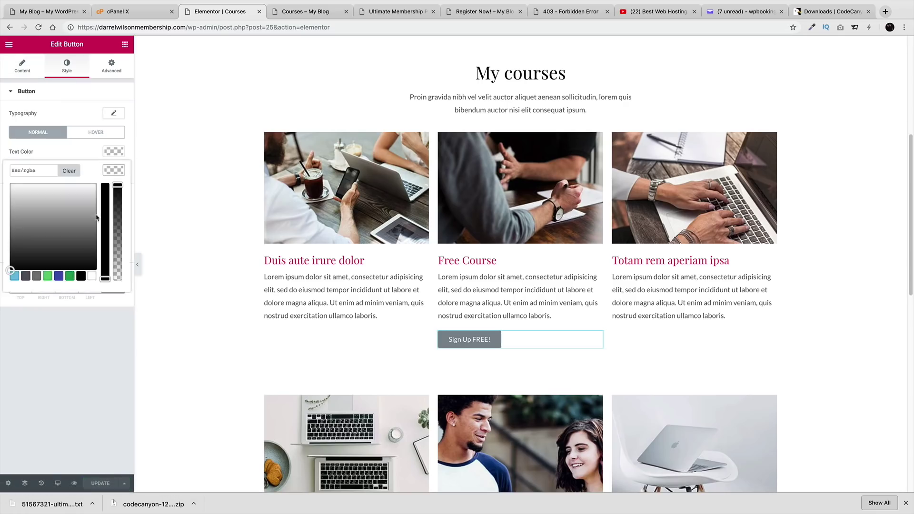
pyautogui.click(58, 276)
pyautogui.click(36, 276)
pyautogui.click(58, 277)
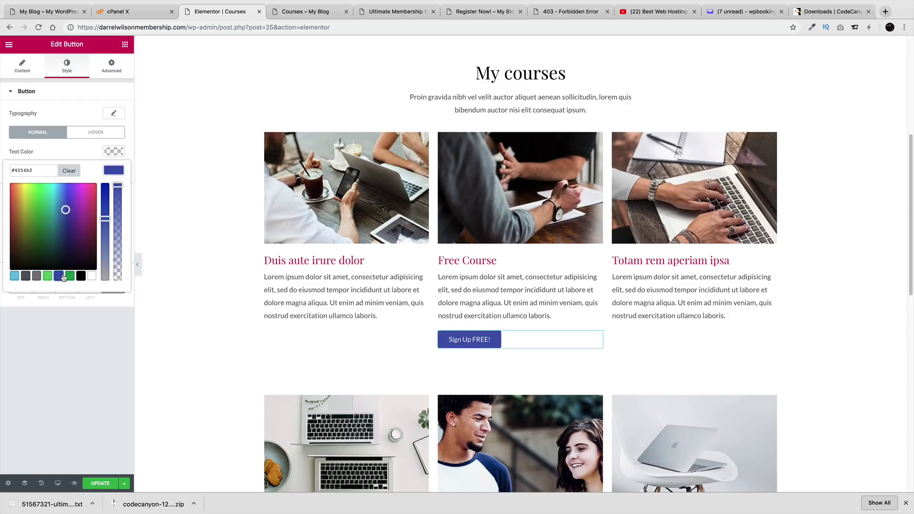
pyautogui.click(70, 276)
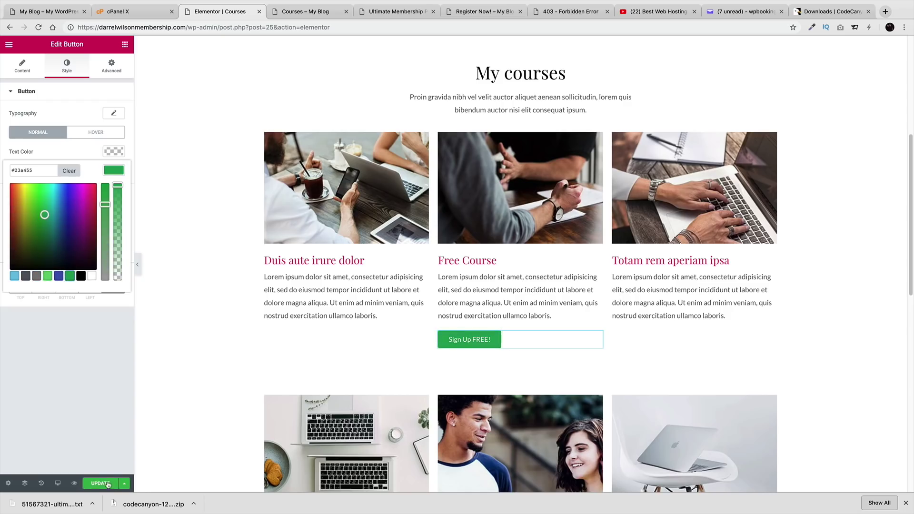
pyautogui.click(100, 483)
pyautogui.click(114, 170)
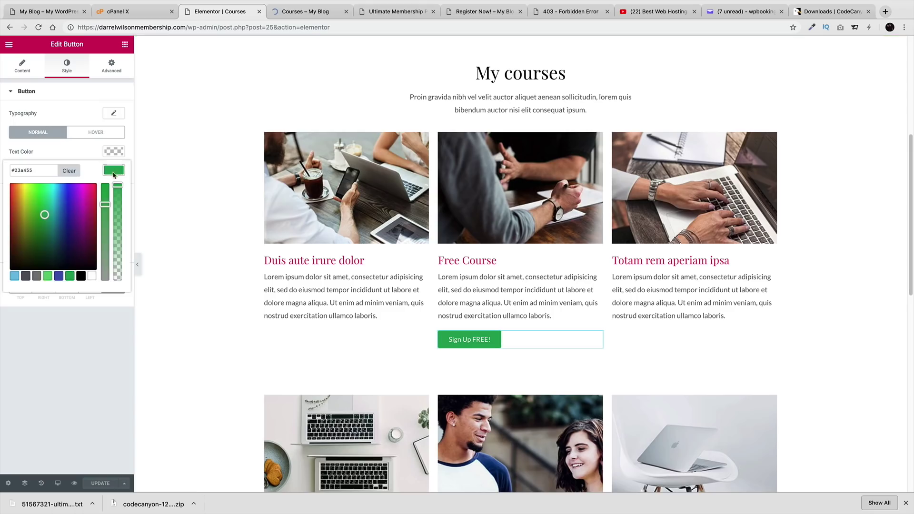
pyautogui.click(81, 276)
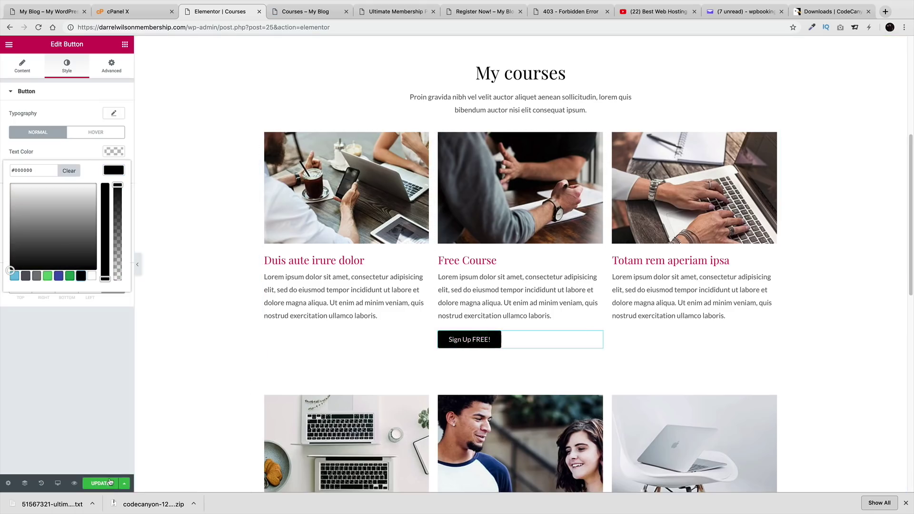
pyautogui.click(100, 483)
pyautogui.press('super+Tab')
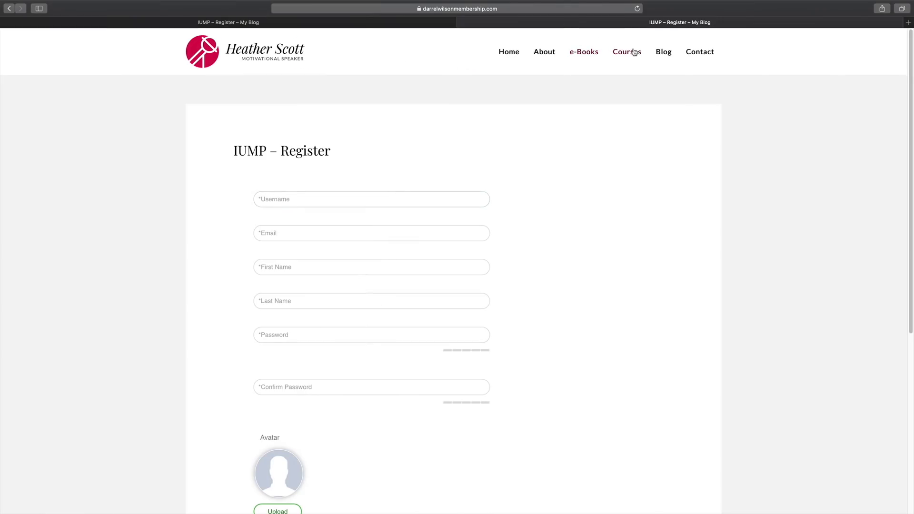
# On the live Courses page, follow Sign Up FREE! to the IUMP – Register form and check it.
pyautogui.click(632, 51)
pyautogui.scroll(-5, 521, 212)
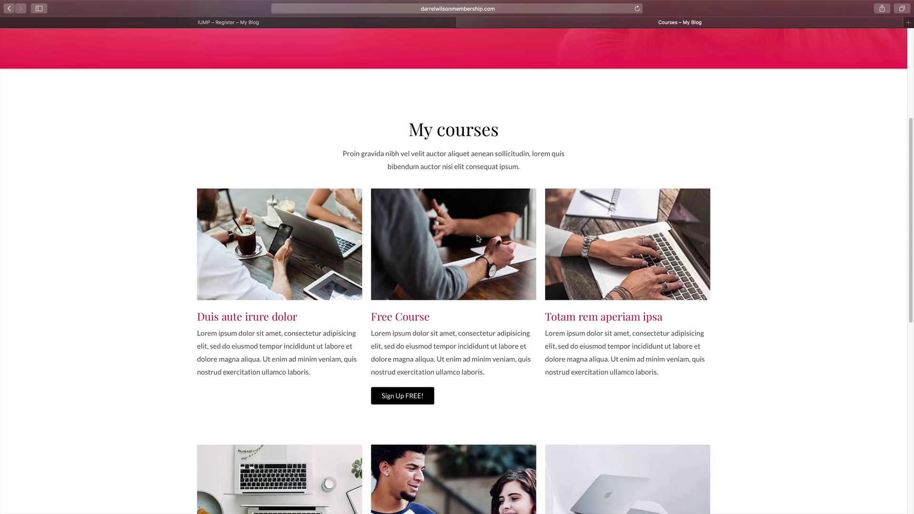
pyautogui.click(403, 401)
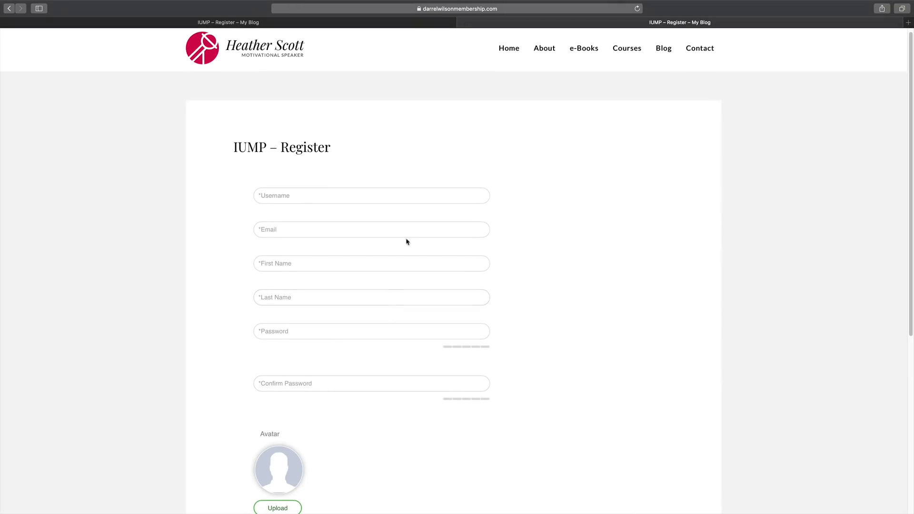
pyautogui.scroll(-10, 343, 198)
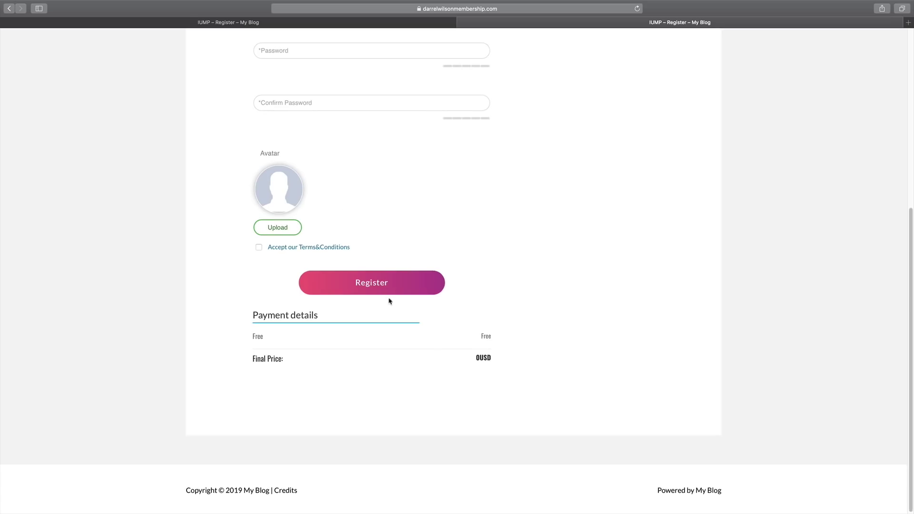
pyautogui.scroll(10, 378, 284)
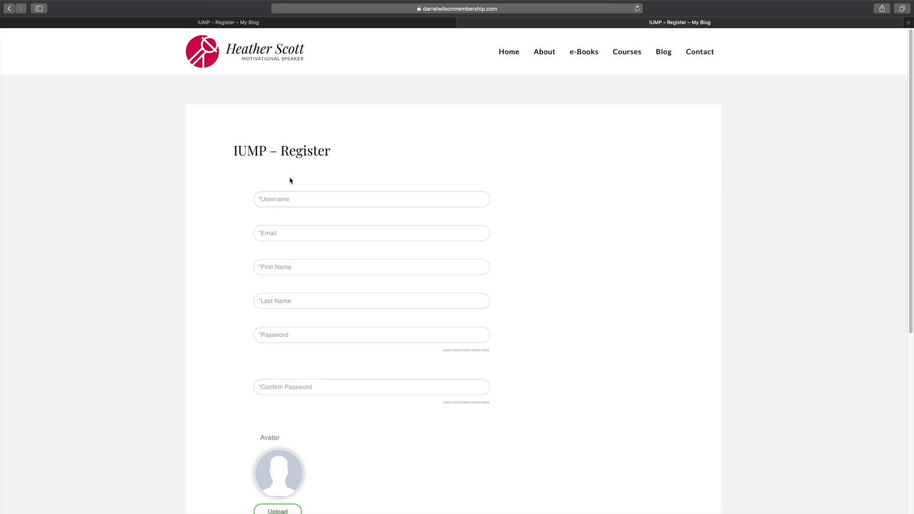
pyautogui.scroll(-1, 290, 180)
pyautogui.click(367, 190)
pyautogui.scroll(-1, 369, 190)
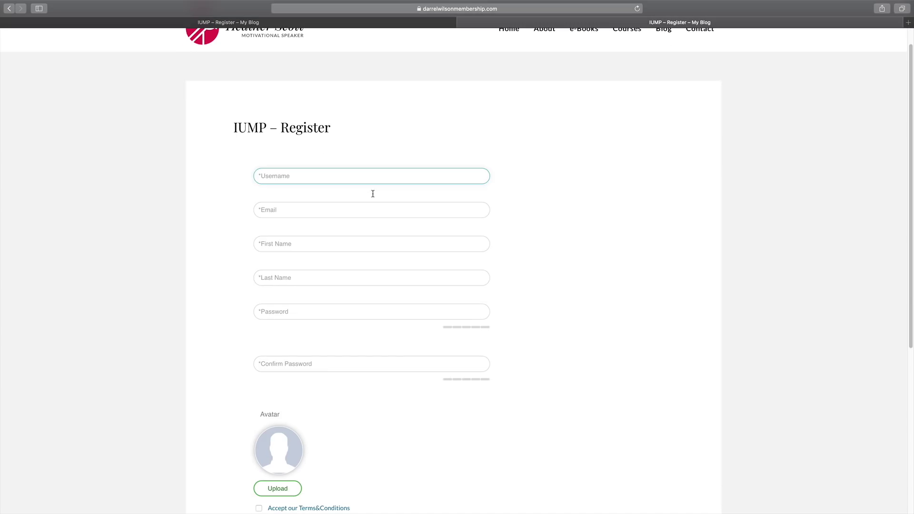
pyautogui.press('Tab')
pyautogui.press('super+Tab')
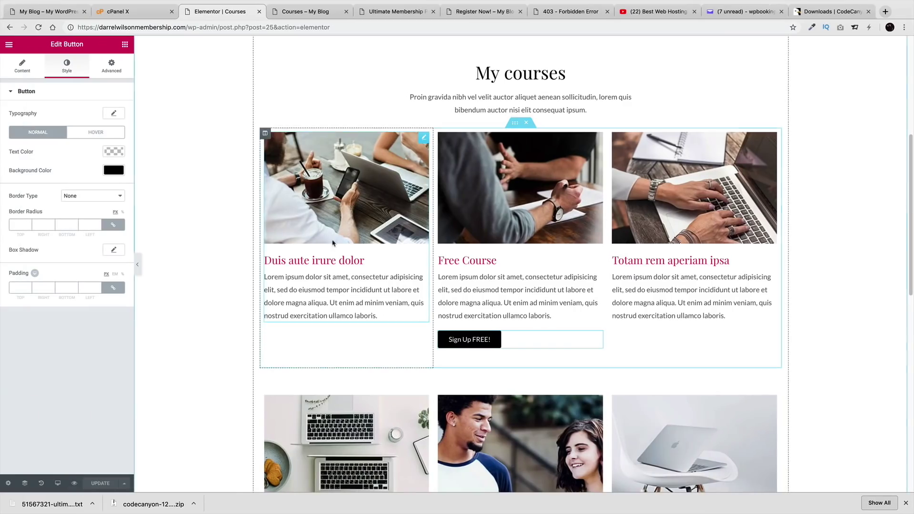
pyautogui.click(317, 14)
pyautogui.click(386, 13)
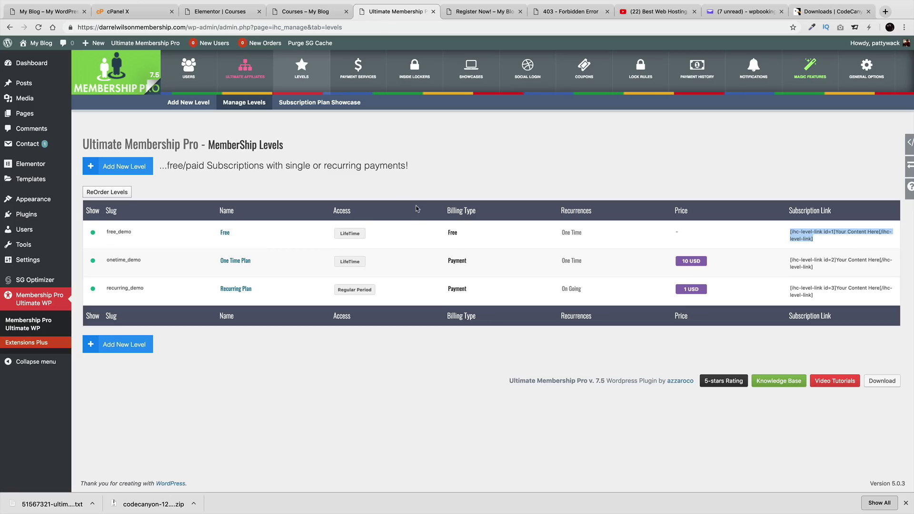
pyautogui.click(324, 104)
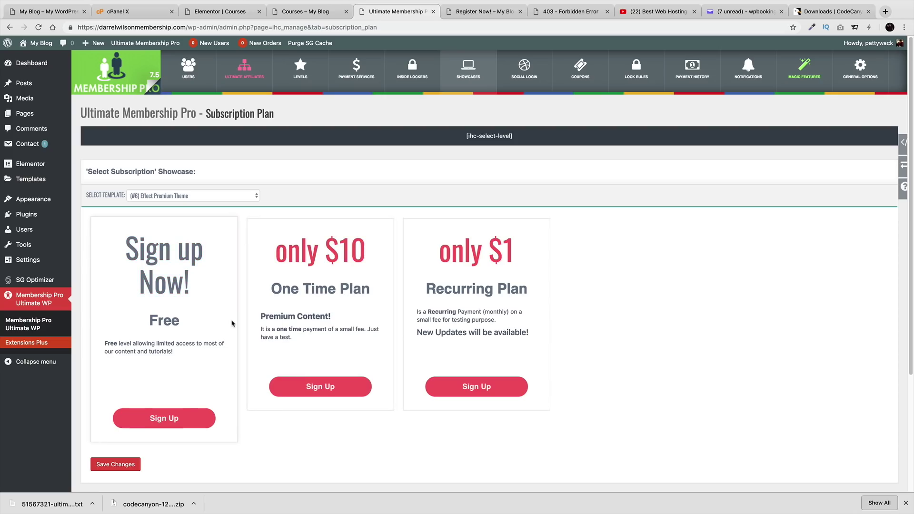
pyautogui.click(215, 196)
pyautogui.click(219, 204)
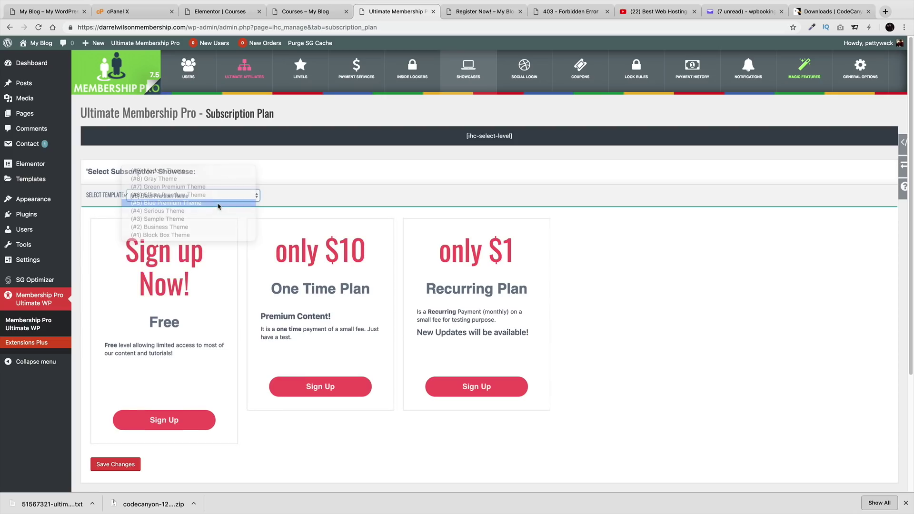
pyautogui.click(219, 197)
pyautogui.click(221, 201)
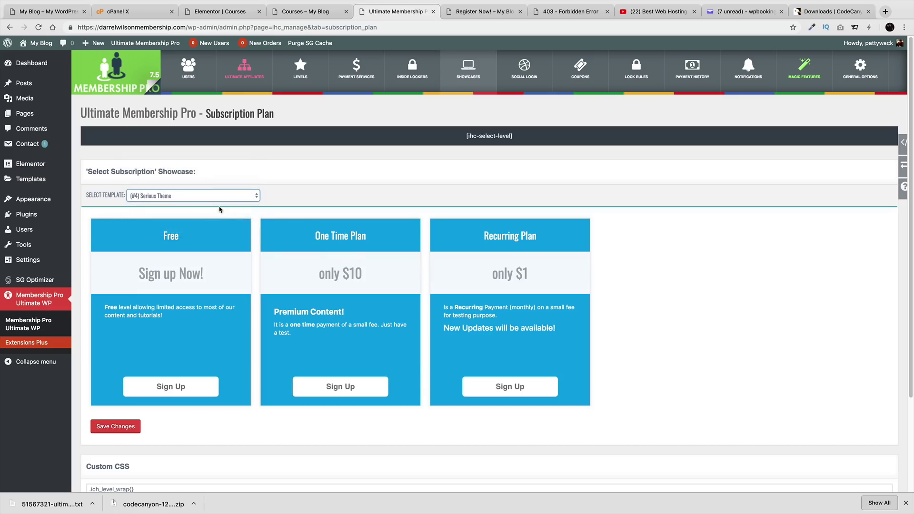
pyautogui.click(222, 199)
pyautogui.click(222, 204)
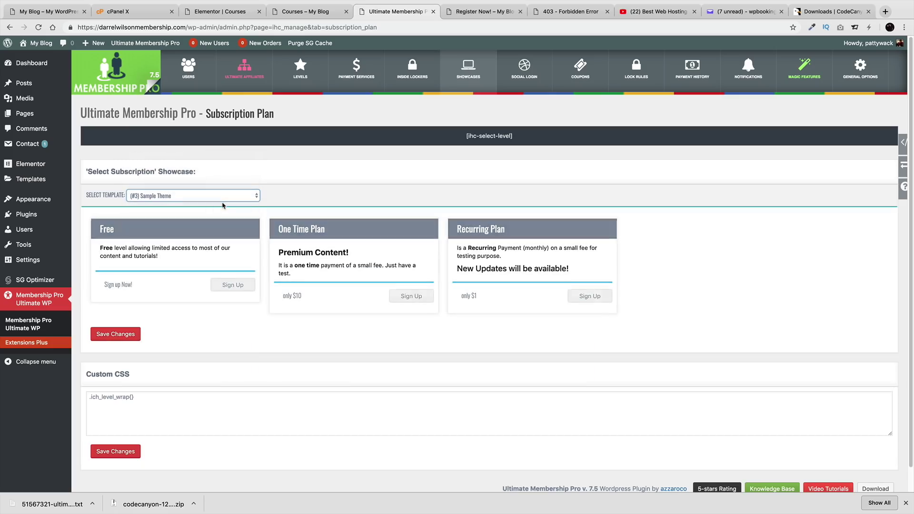
pyautogui.click(308, 13)
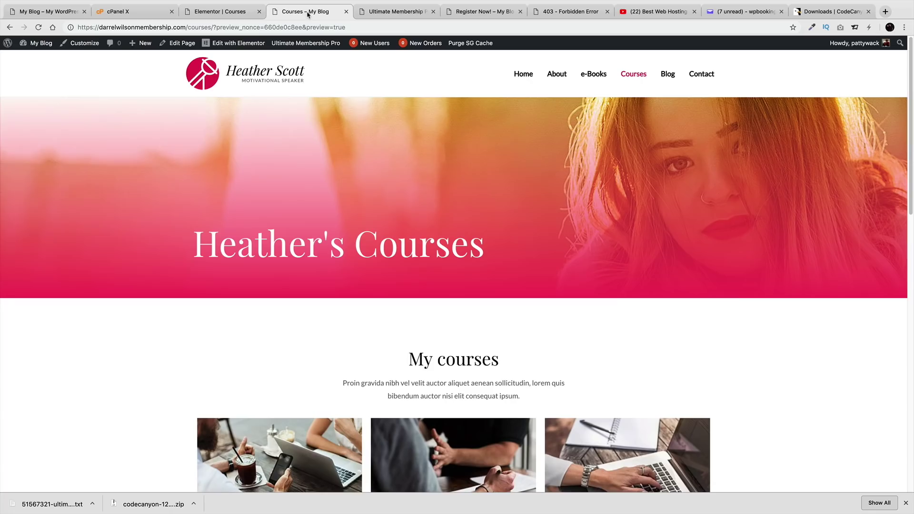
pyautogui.scroll(-5, 394, 174)
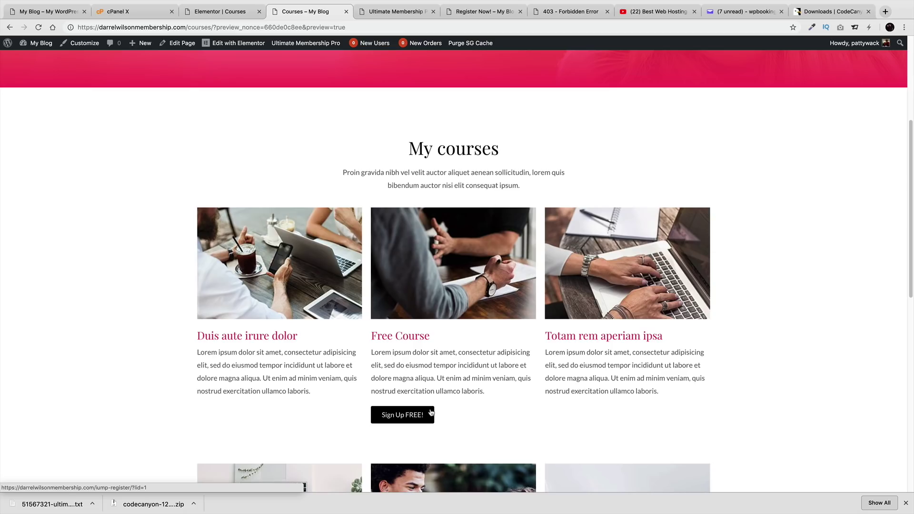
pyautogui.click(392, 12)
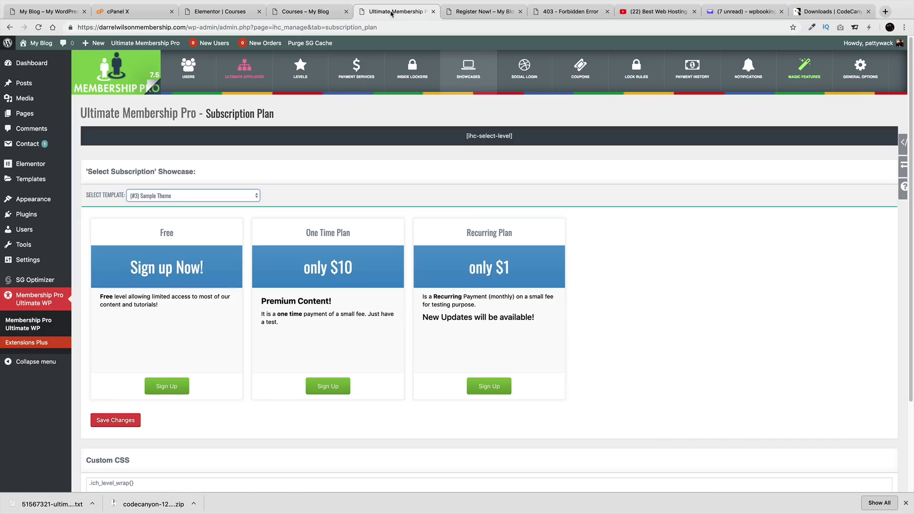
pyautogui.click(215, 195)
pyautogui.click(216, 200)
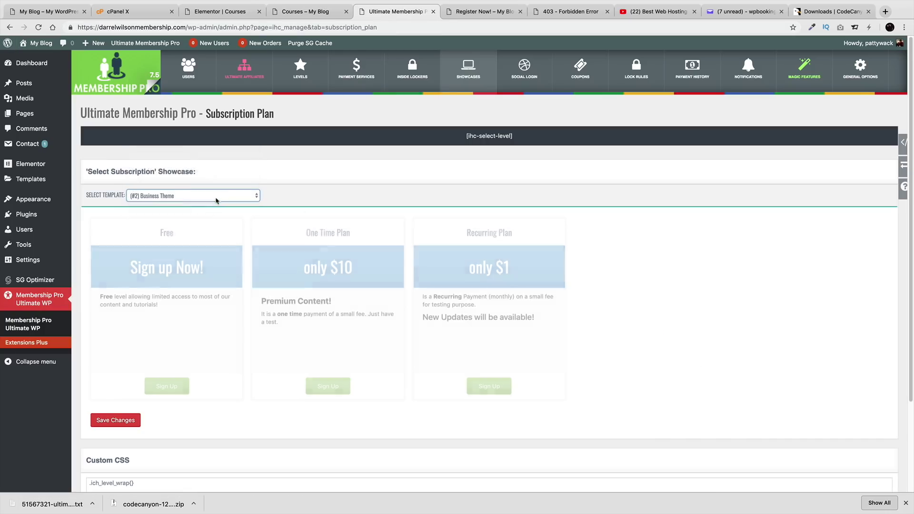
pyautogui.click(216, 200)
pyautogui.click(241, 143)
pyautogui.click(309, 15)
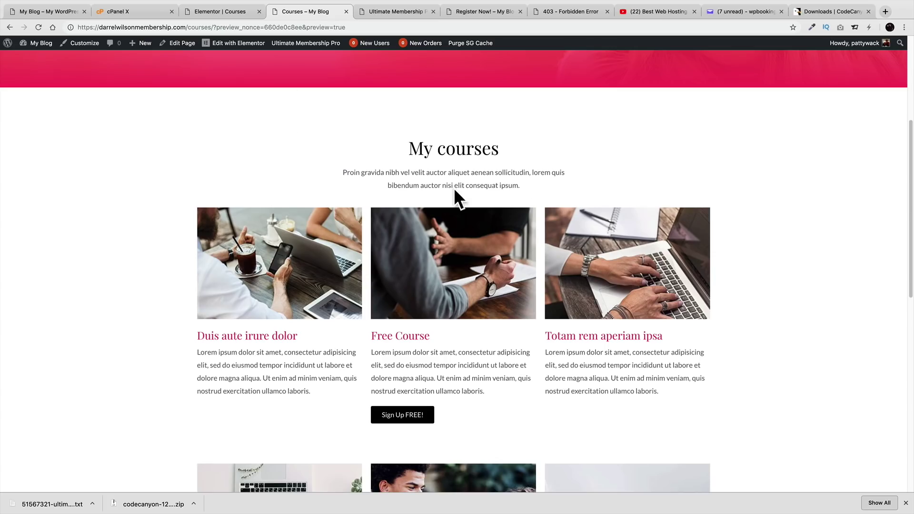
pyautogui.click(242, 13)
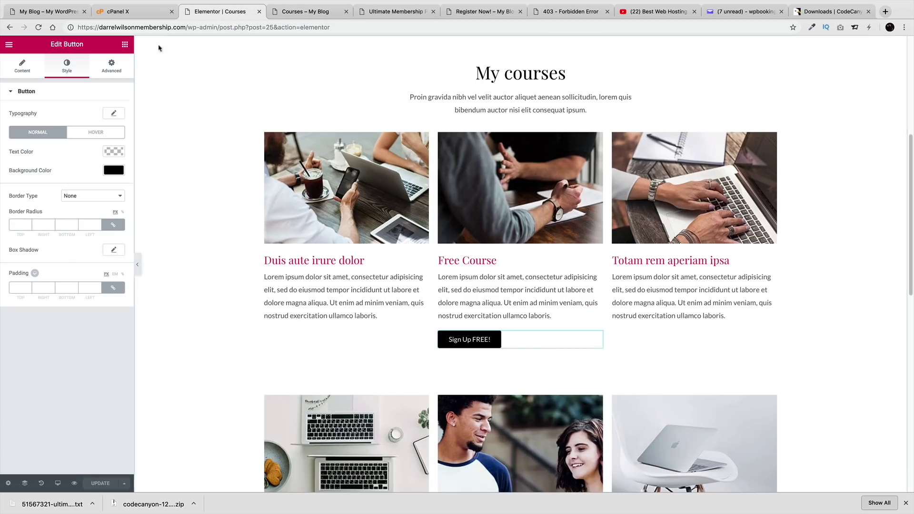
# Browse Elementor's widget list, then switch to the Subscription Plan Showcase tab with three plan cards.
pyautogui.click(125, 44)
pyautogui.scroll(-5, 65, 257)
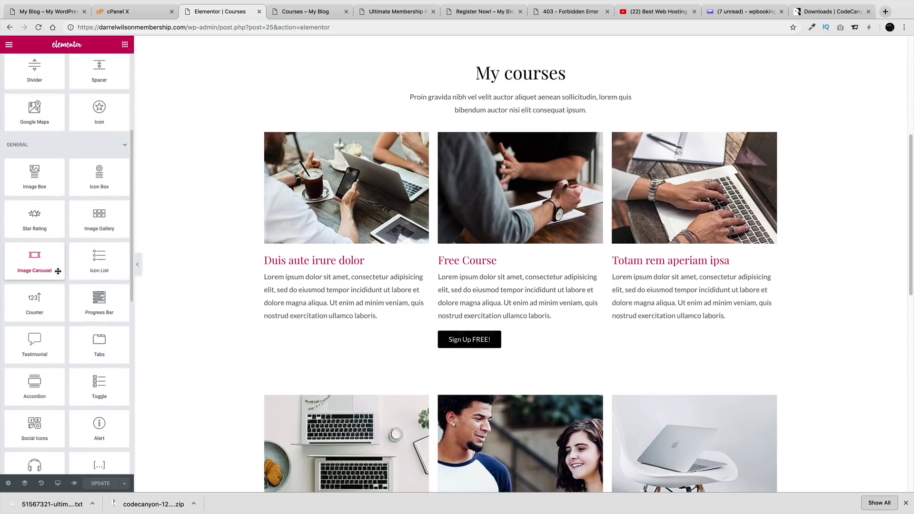
pyautogui.scroll(-4, 67, 277)
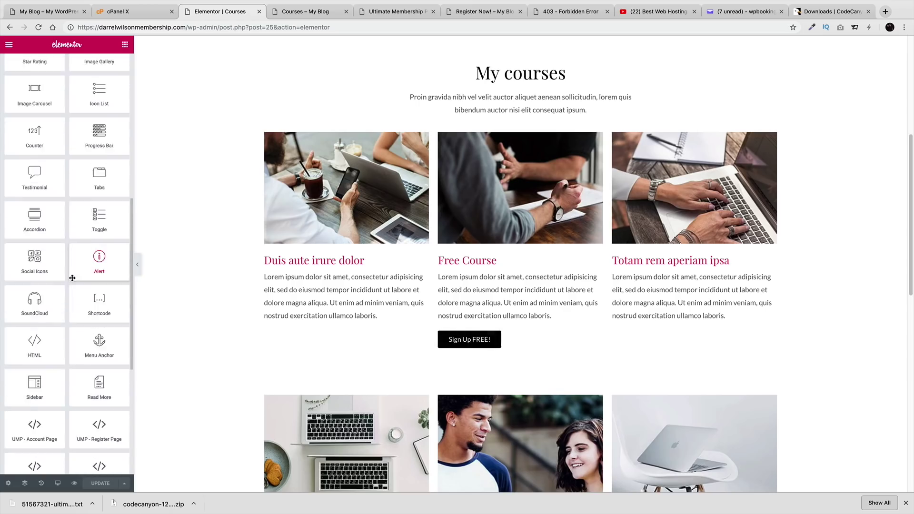
pyautogui.scroll(-3, 72, 276)
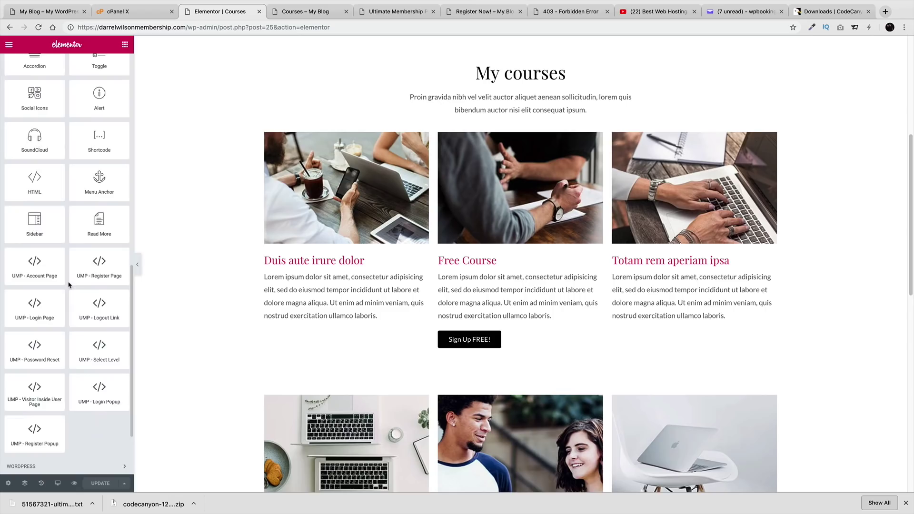
pyautogui.scroll(-2, 69, 284)
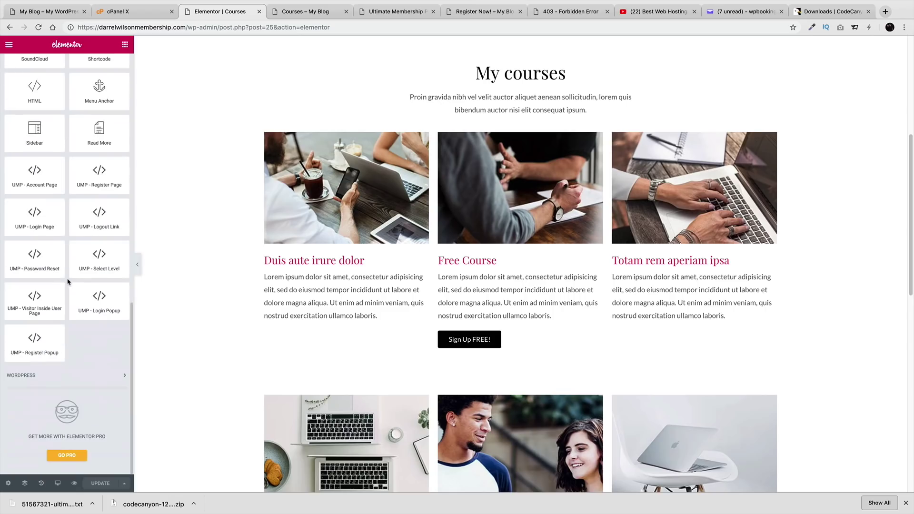
pyautogui.scroll(1, 88, 310)
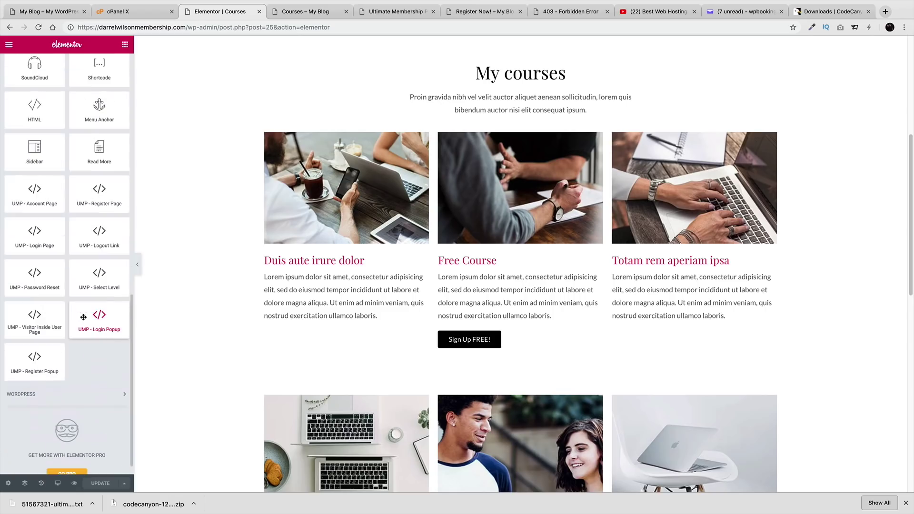
pyautogui.scroll(4, 88, 321)
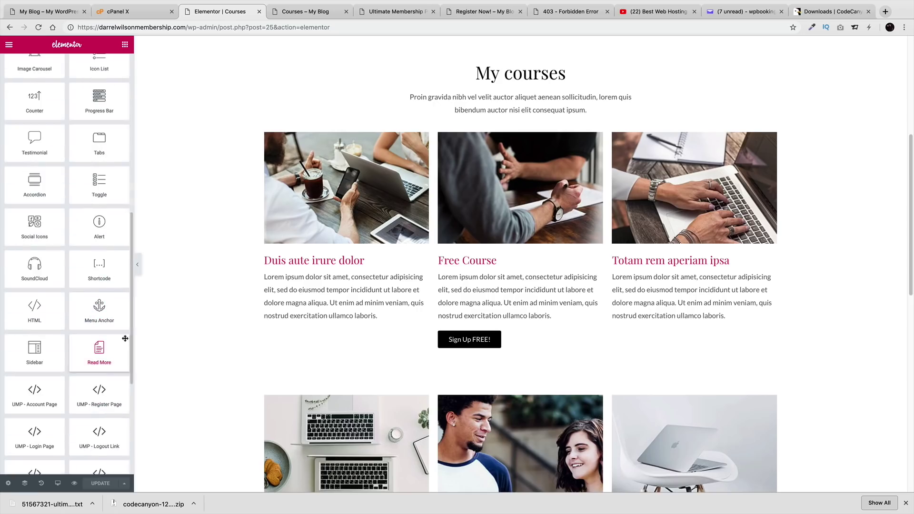
pyautogui.click(390, 11)
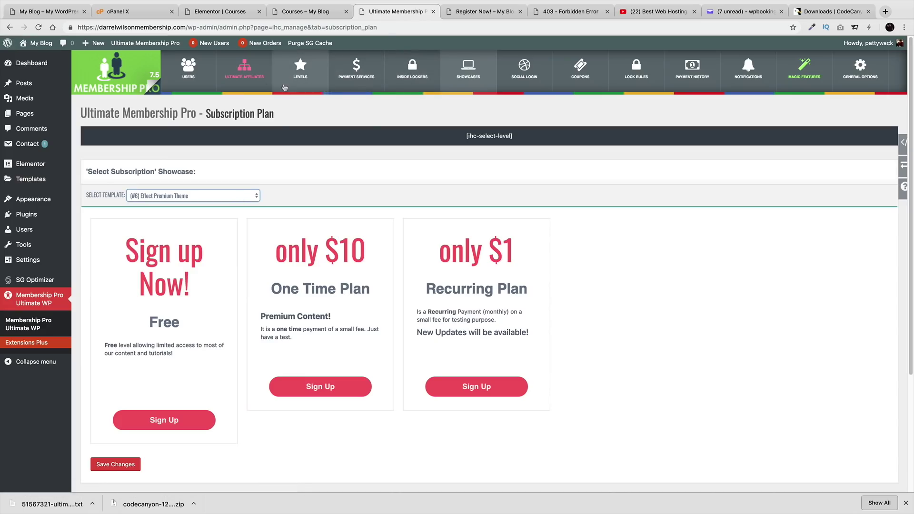
# Open the recurring_demo level for editing, keeping its access type as Regular Period.
pyautogui.click(294, 72)
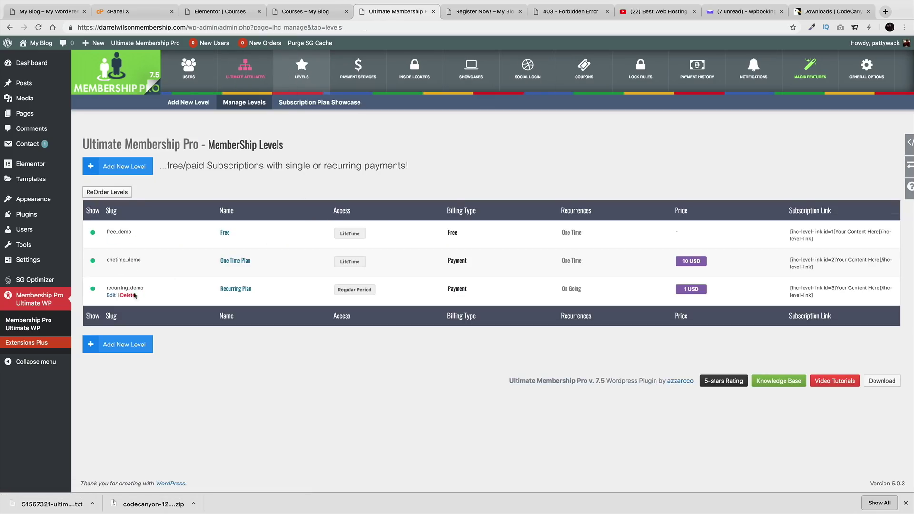
pyautogui.click(110, 295)
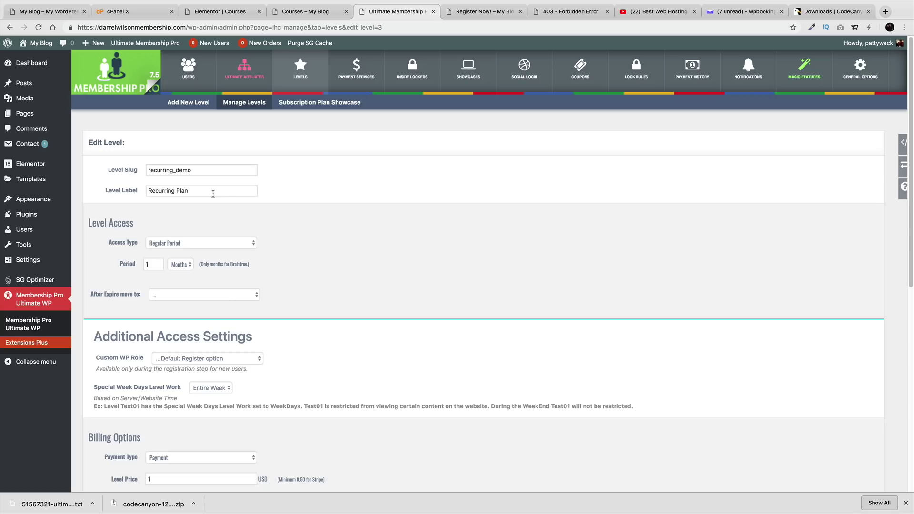
pyautogui.moveTo(200, 170); pyautogui.dragTo(141, 170)
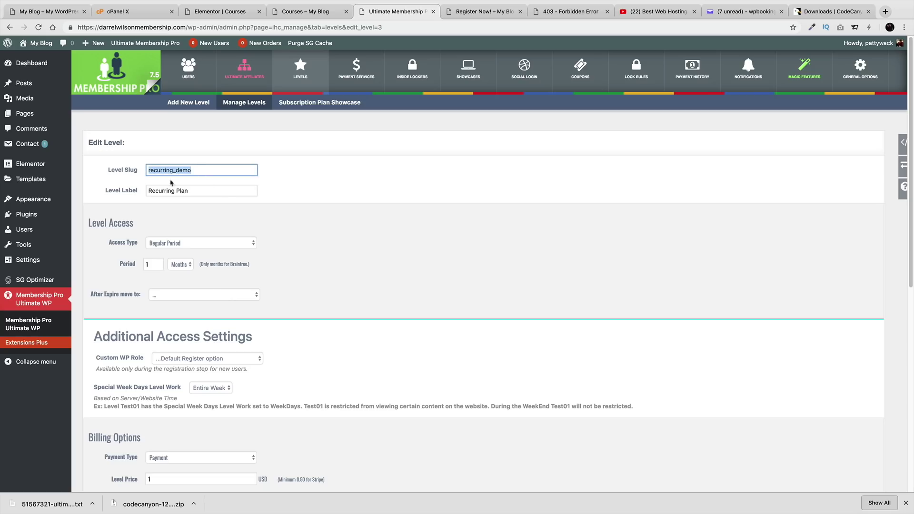
pyautogui.moveTo(200, 190); pyautogui.dragTo(145, 190)
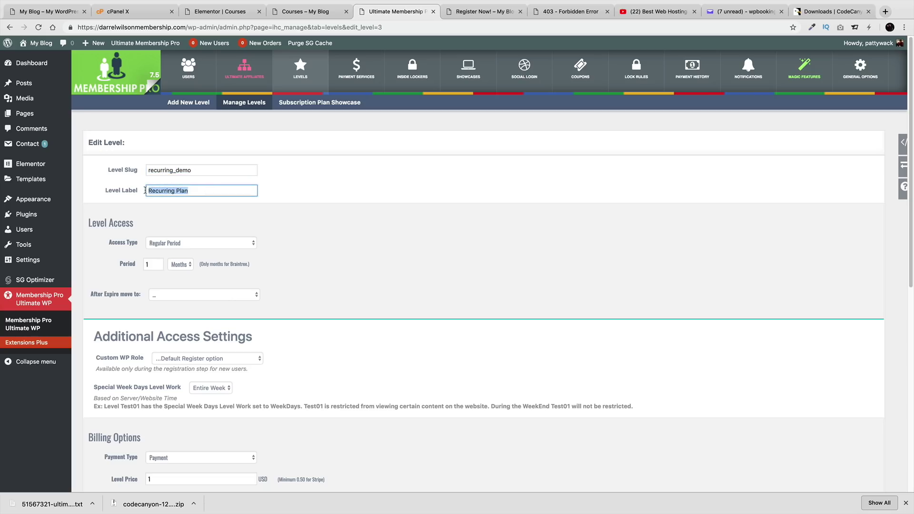
pyautogui.click(175, 245)
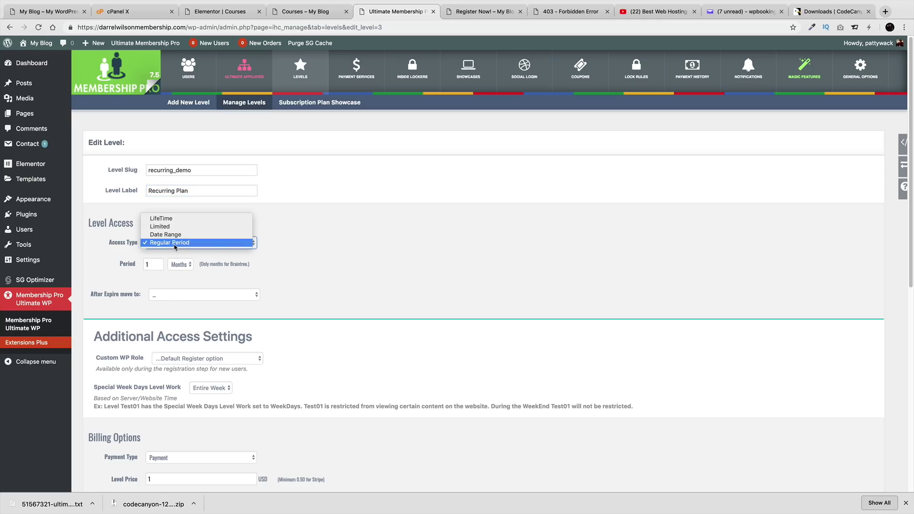
pyautogui.click(174, 244)
pyautogui.scroll(-2, 166, 269)
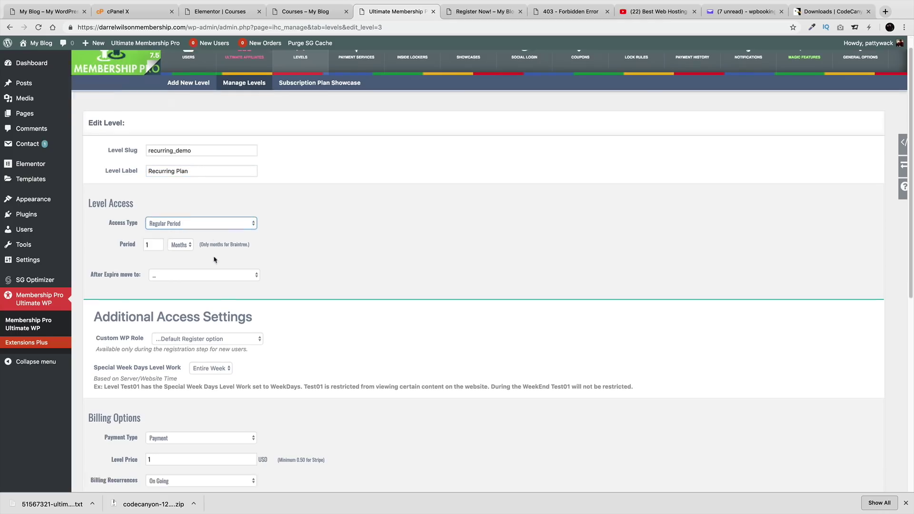
pyautogui.scroll(-1, 214, 257)
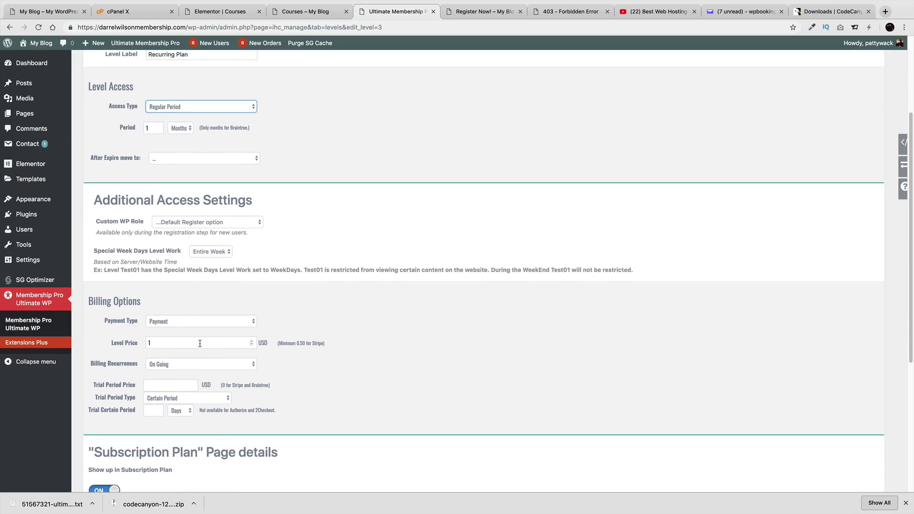
# Set Level Price to 10 and a 0 USD trial lasting 7 days.
pyautogui.doubleClick(200, 343)
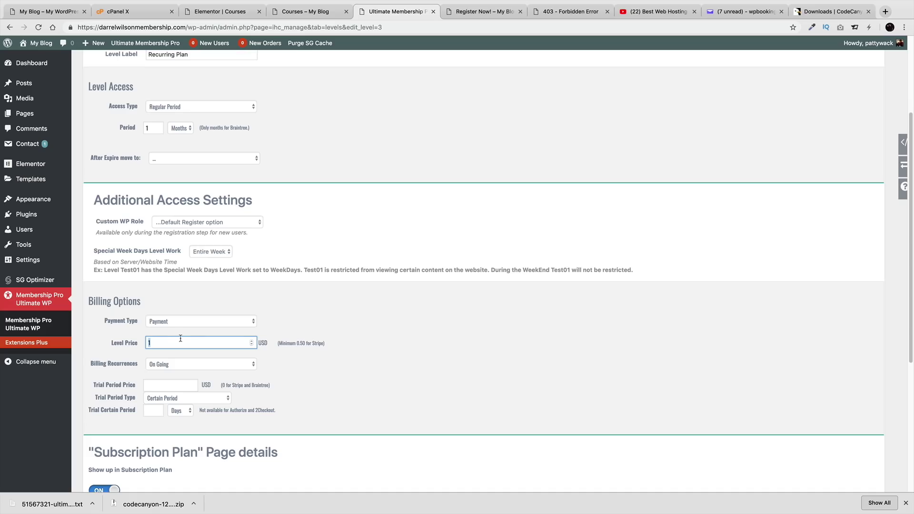
pyautogui.write('1')
pyautogui.scroll(-1, 218, 341)
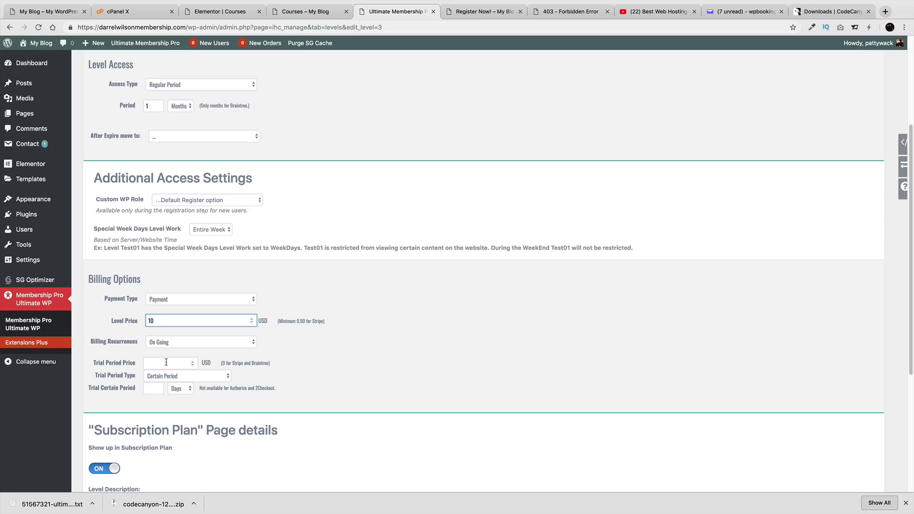
pyautogui.click(165, 362)
pyautogui.write('0')
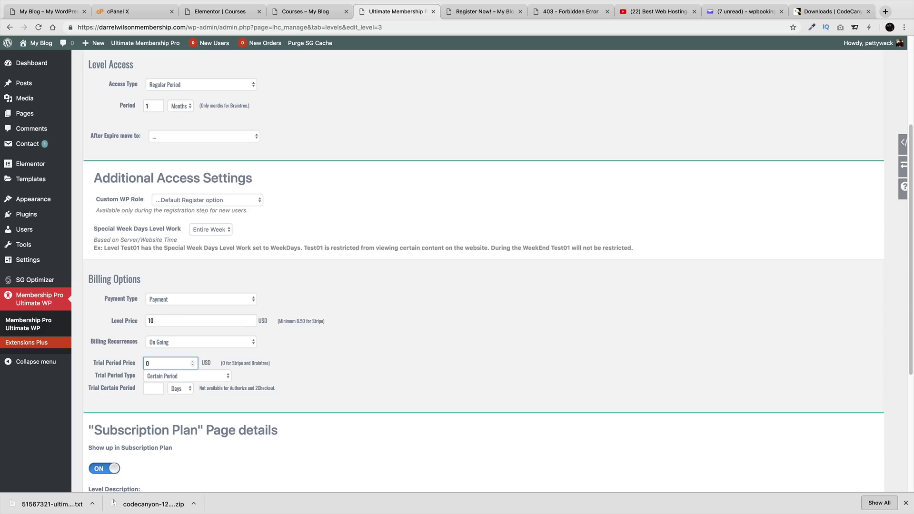
pyautogui.click(157, 388)
pyautogui.write('1')
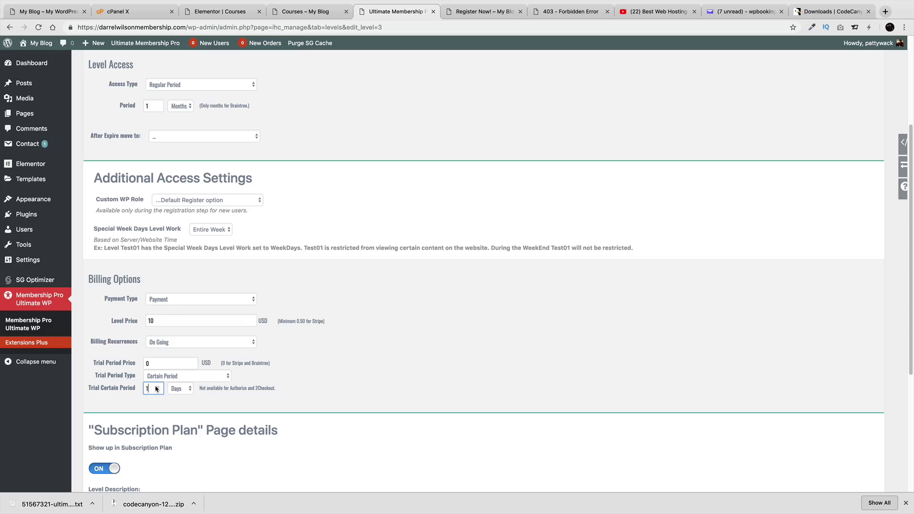
pyautogui.click(158, 386)
pyautogui.click(158, 387)
pyautogui.click(343, 379)
# Set the description to 'FREE Day 7 trial for access to our courses!' and price text to 'Free 7 Day Trial'.
pyautogui.scroll(-5, 212, 367)
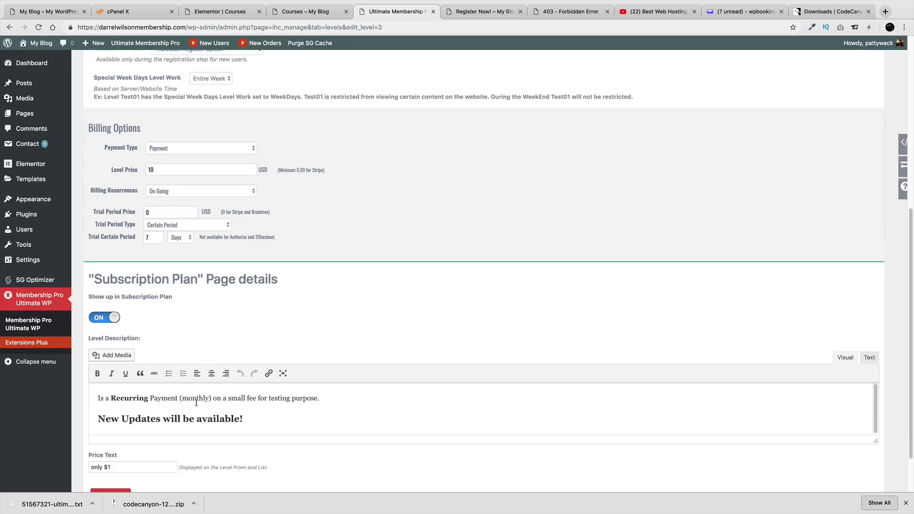
pyautogui.tripleClick(262, 422)
pyautogui.moveTo(200, 403); pyautogui.dragTo(88, 371)
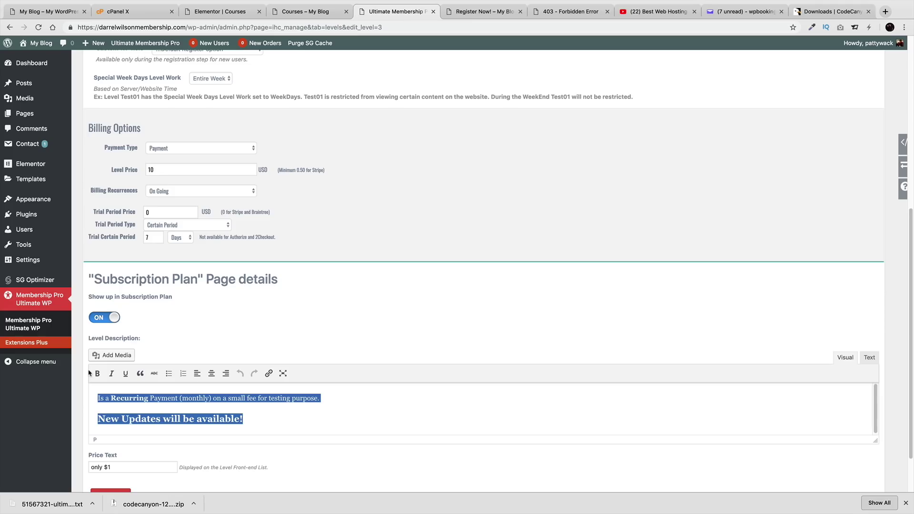
pyautogui.write('FREE D')
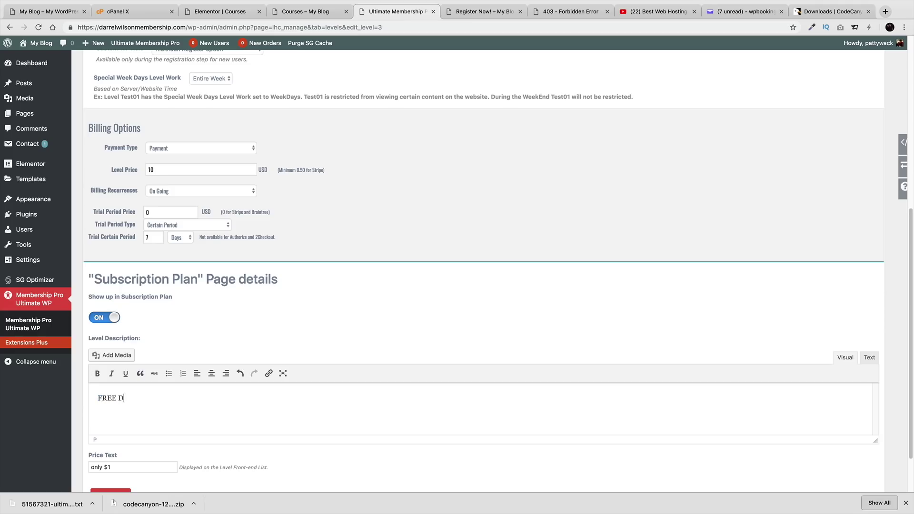
pyautogui.write('ay 7 trial for acces sto our courses!')
pyautogui.click(127, 470)
pyautogui.press('BackSpace')
pyautogui.press('BackSpace')
pyautogui.press('BackSpace')
pyautogui.press('BackSpace')
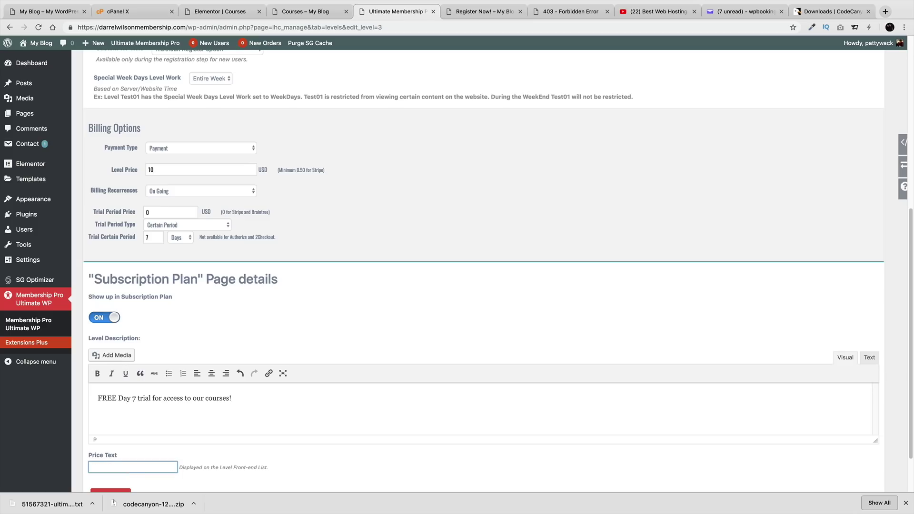
pyautogui.write('Free 7 Day Trial')
# Save the Recurring Plan edits and preview its card in the Subscription Plan Showcase.
pyautogui.scroll(-3, 199, 460)
pyautogui.click(127, 435)
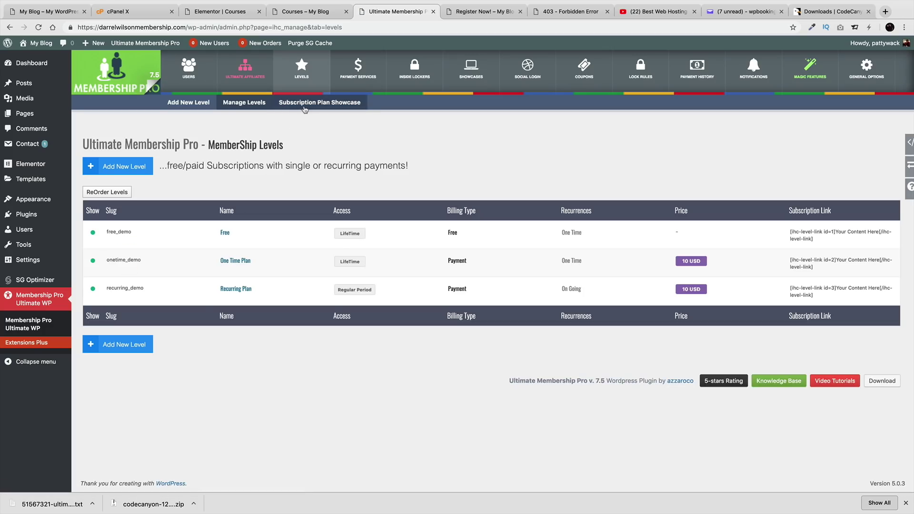
pyautogui.click(304, 108)
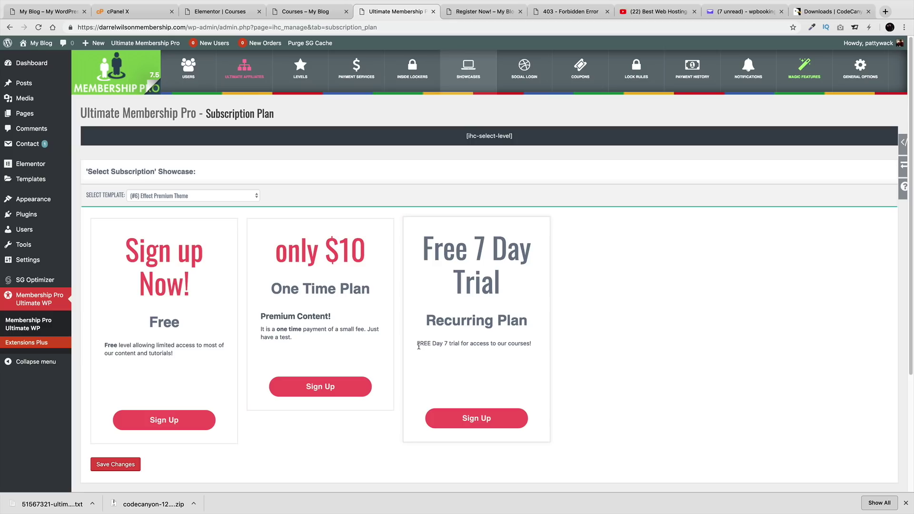
# Return to the Membership Levels list, reopen Recurring Plan, then go back to the list.
pyautogui.click(295, 76)
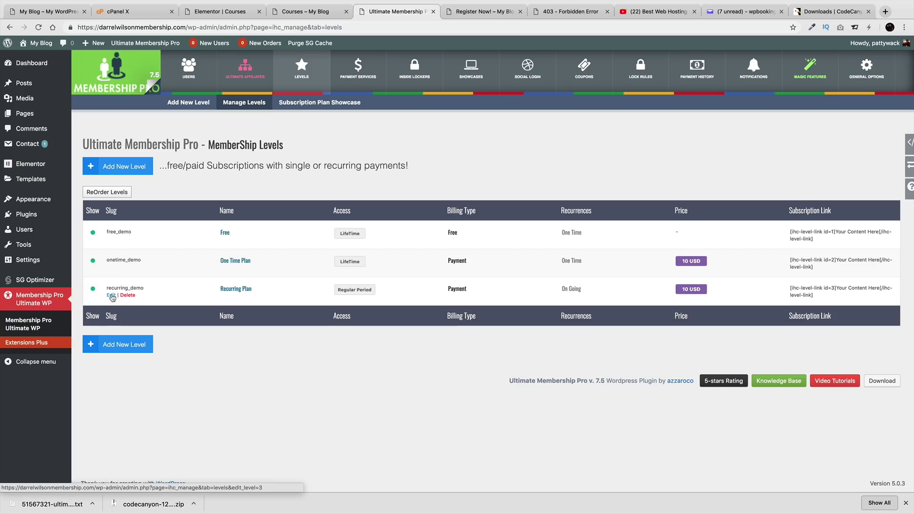
pyautogui.click(111, 295)
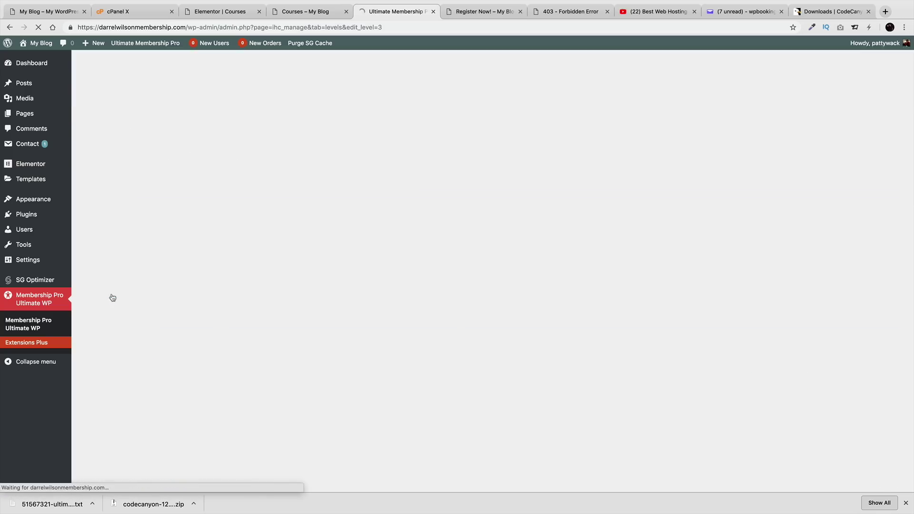
pyautogui.click(8, 28)
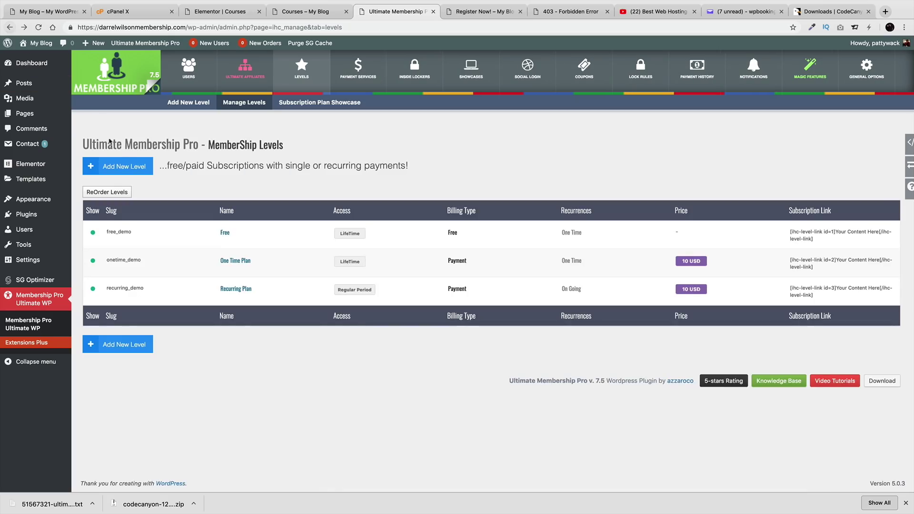
# Start a new membership level with slug Recurring_Plan and label Recurring.
pyautogui.click(123, 171)
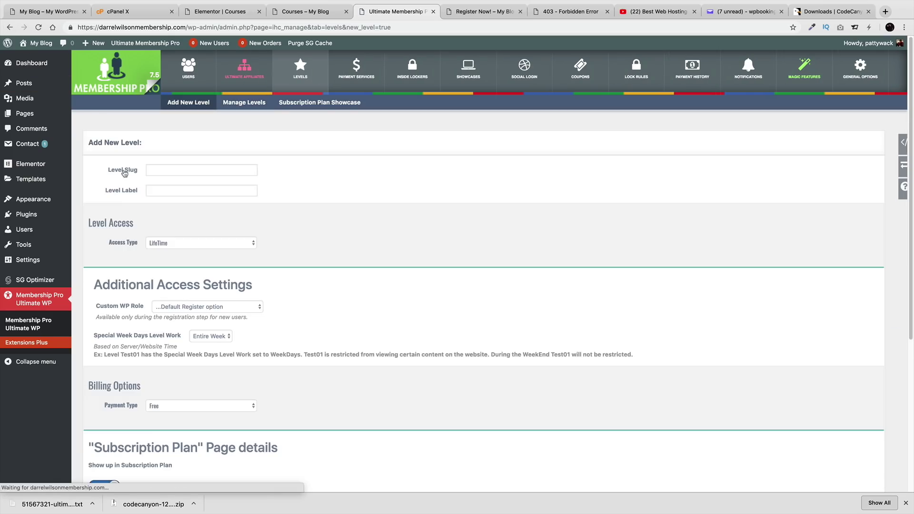
pyautogui.click(177, 169)
pyautogui.write('R')
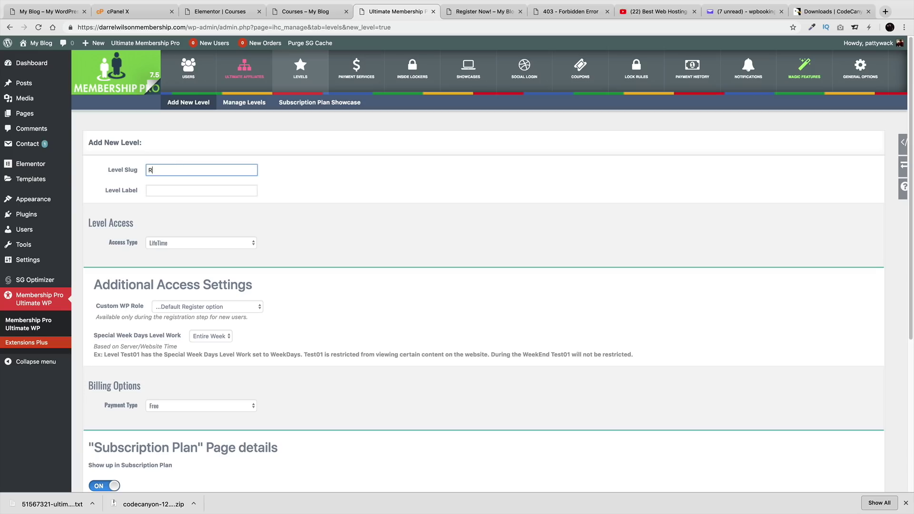
pyautogui.write('ecurring_Plan')
pyautogui.press('Tab')
pyautogui.write('Recurr')
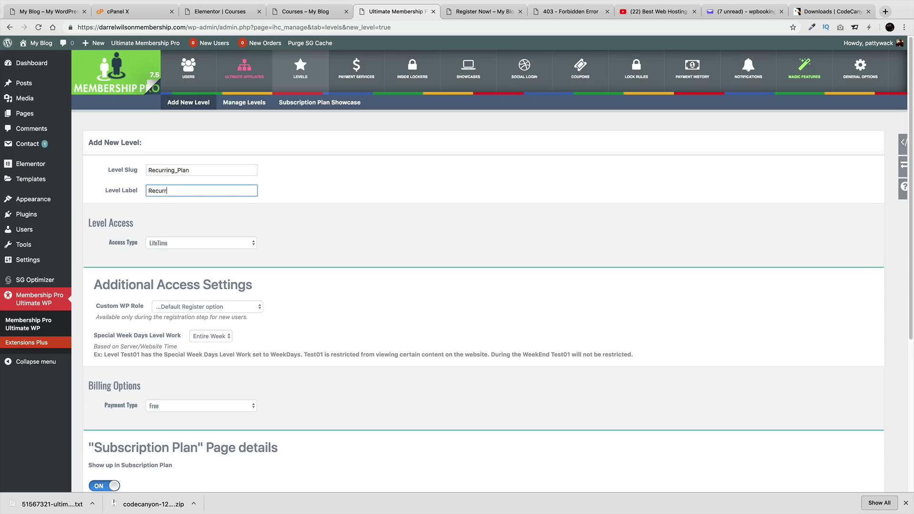
# Set the level's access to a Regular Period of 1 Month.
pyautogui.click(201, 246)
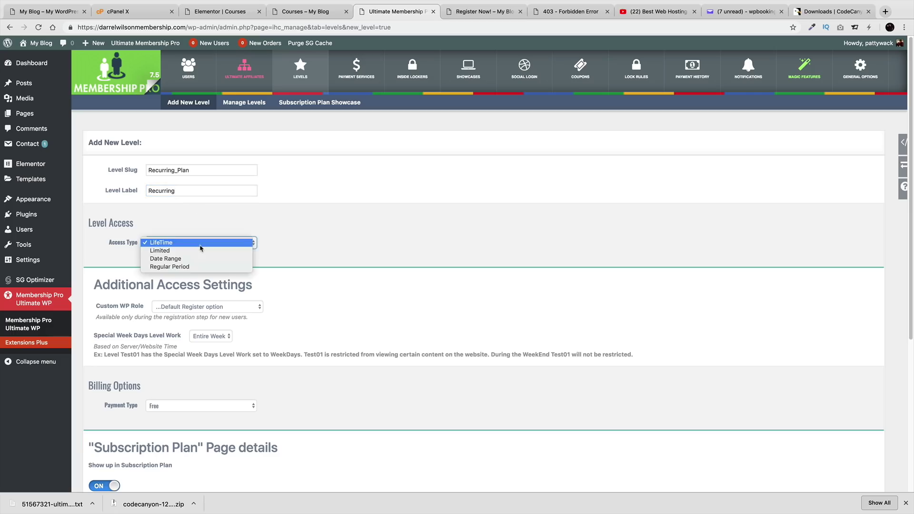
pyautogui.click(208, 266)
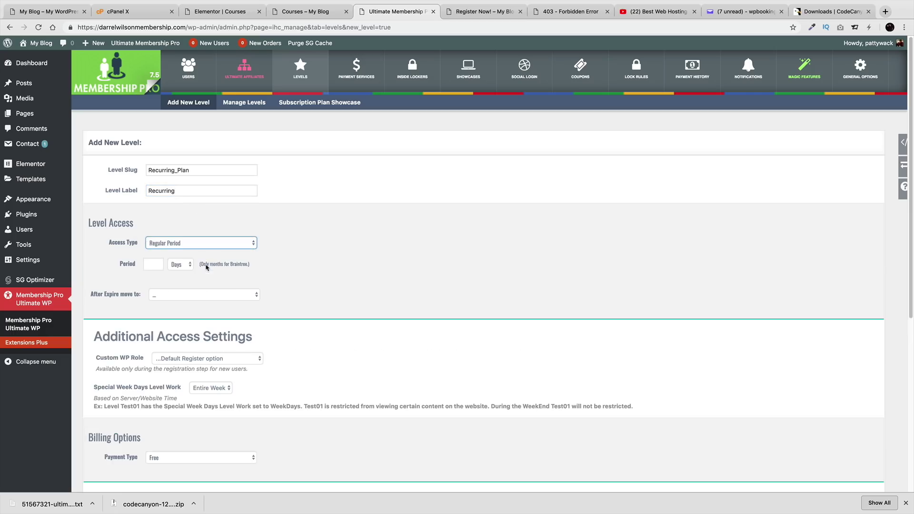
pyautogui.click(154, 264)
pyautogui.write('4')
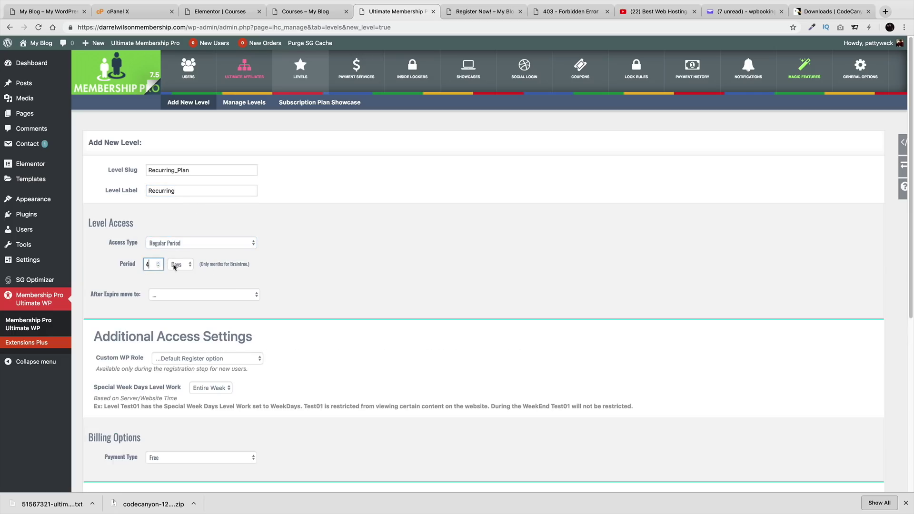
pyautogui.click(177, 264)
pyautogui.click(182, 280)
pyautogui.click(158, 266)
pyautogui.click(292, 262)
# Set After Expire move to the blank '...' option instead of free_demo.
pyautogui.click(198, 296)
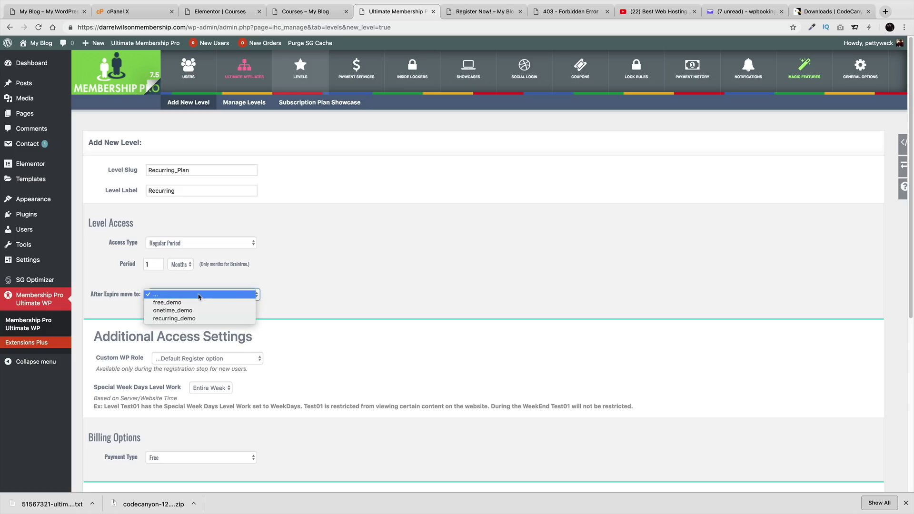
pyautogui.click(198, 303)
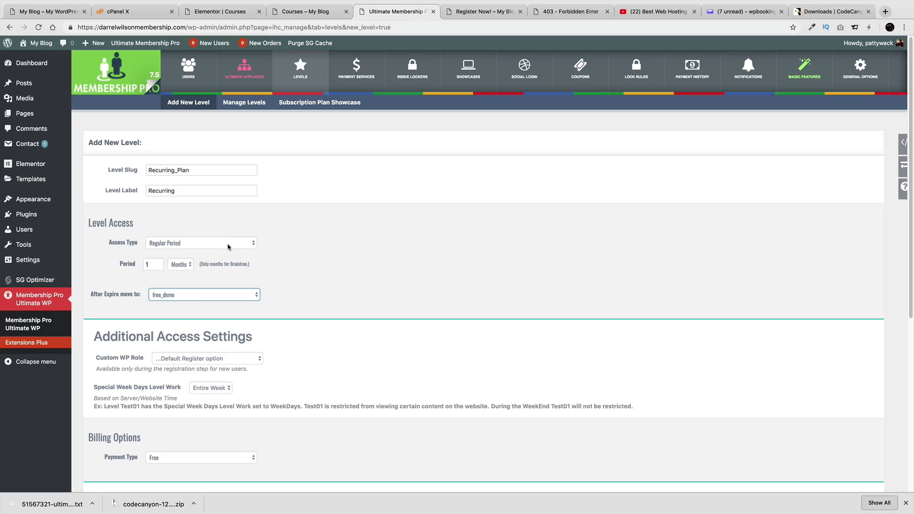
pyautogui.click(212, 294)
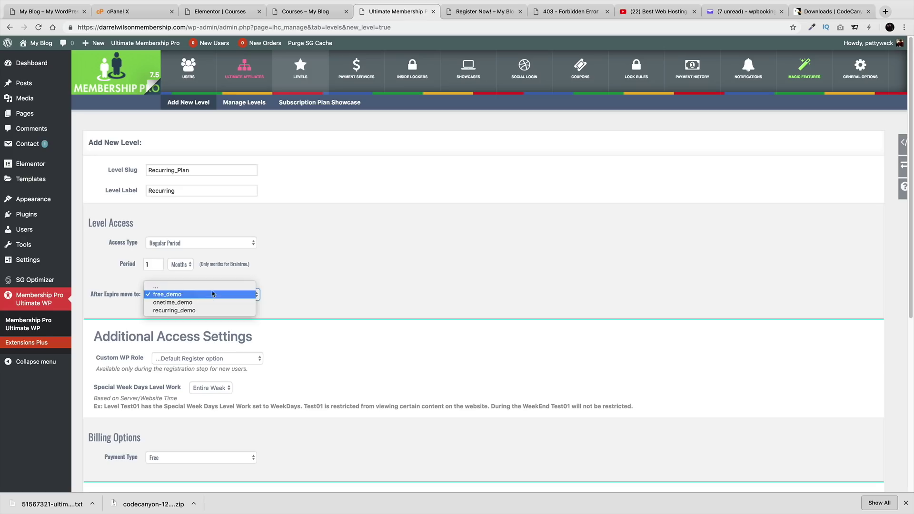
pyautogui.click(213, 289)
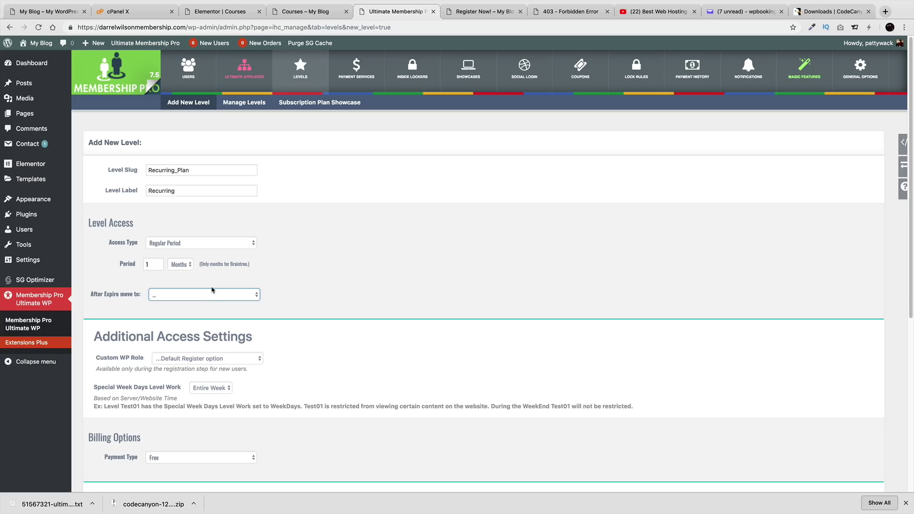
pyautogui.scroll(-1, 303, 249)
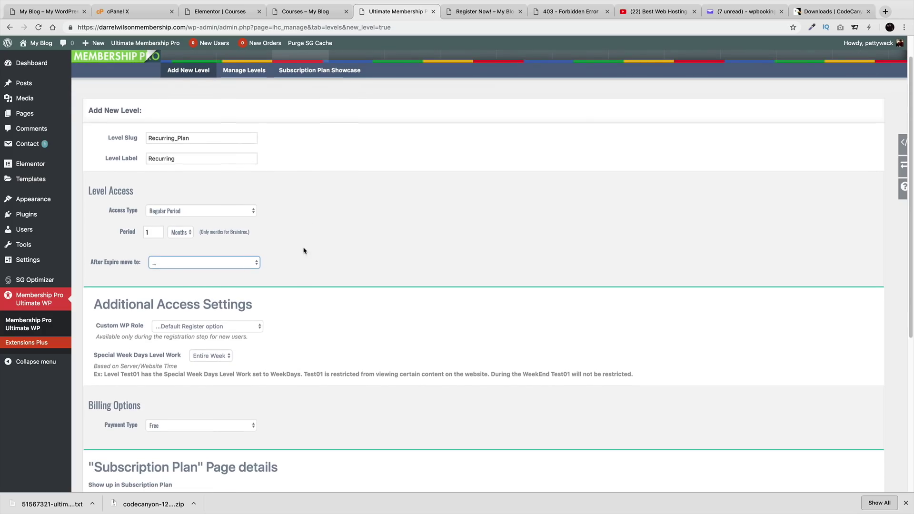
pyautogui.scroll(-1, 304, 250)
pyautogui.scroll(-3, 304, 250)
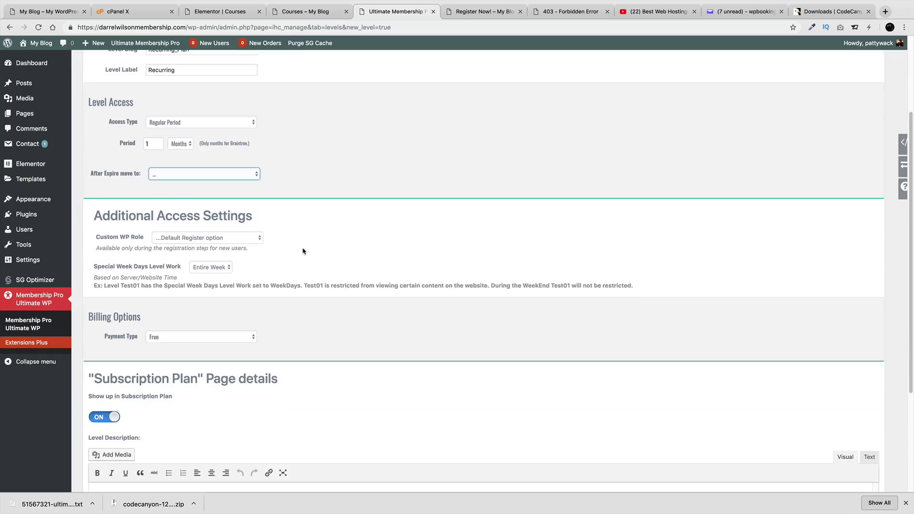
# Make the Recurring level a paid Payment type with a 20 USD level price.
pyautogui.click(202, 340)
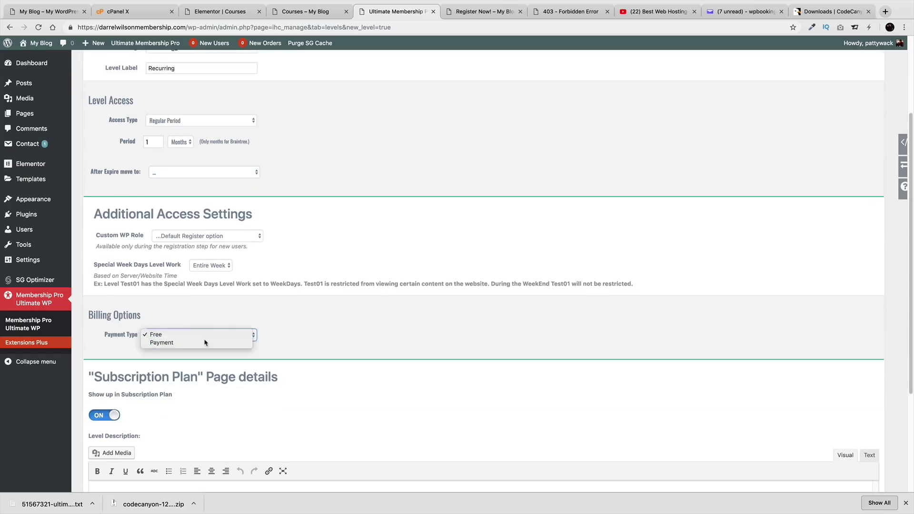
pyautogui.click(205, 342)
pyautogui.scroll(-1, 206, 342)
pyautogui.click(204, 333)
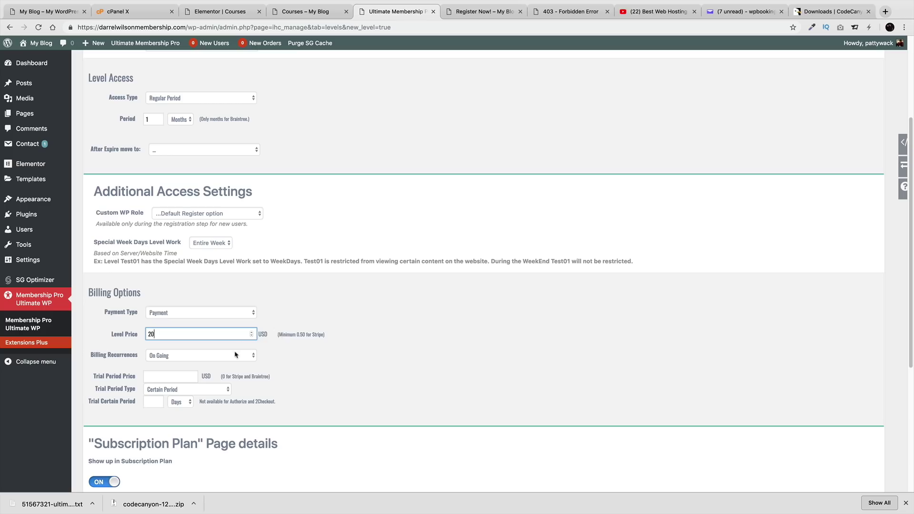
# Fill in the trial with price 3, Certain Period type and Days units.
pyautogui.click(170, 376)
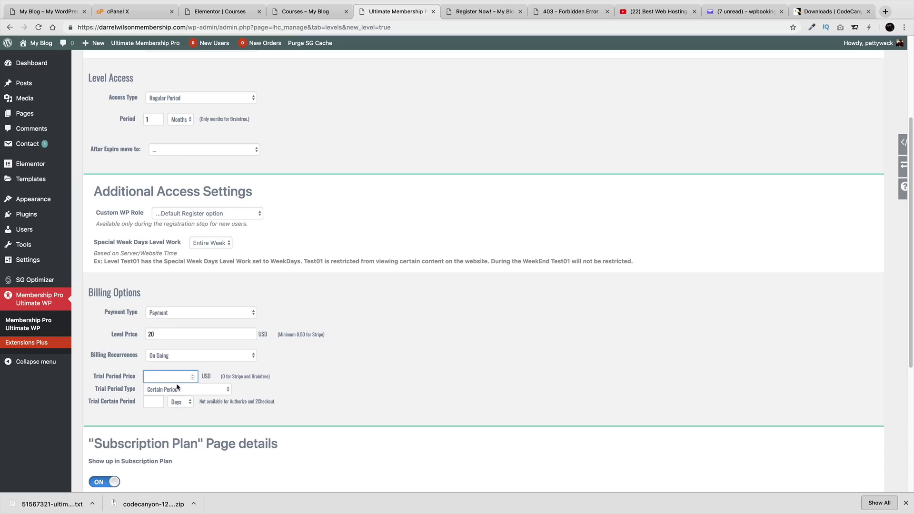
pyautogui.write('3')
pyautogui.click(166, 391)
pyautogui.click(163, 413)
pyautogui.doubleClick(172, 377)
pyautogui.click(151, 402)
pyautogui.click(176, 402)
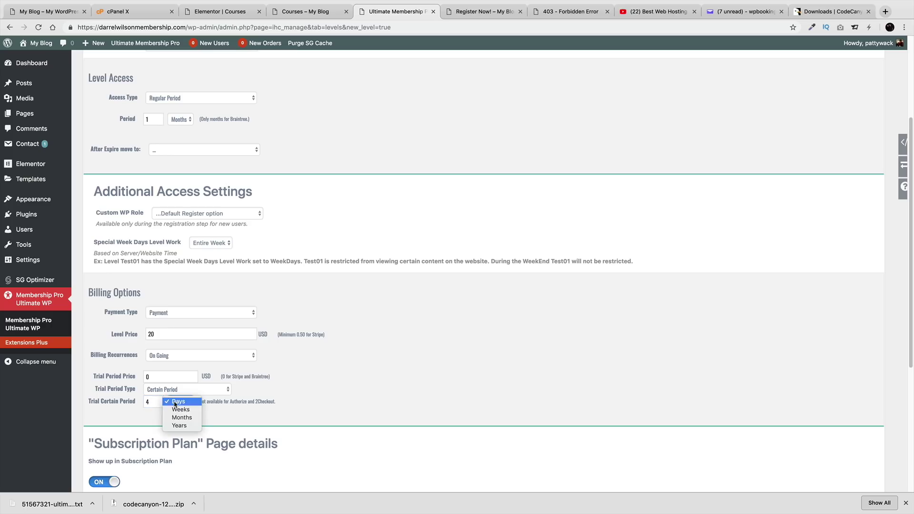
pyautogui.click(269, 384)
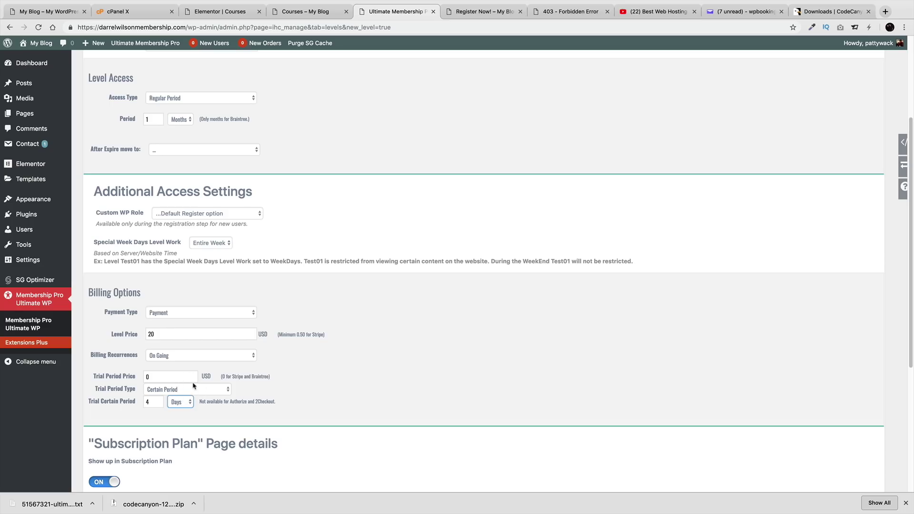
# Clear the trial price and trial length so the level has no trial.
pyautogui.click(164, 377)
pyautogui.press('BackSpace')
pyautogui.click(157, 402)
pyautogui.press('BackSpace')
pyautogui.click(319, 377)
# Switch off Show up in Subscription Plan for the Recurring level.
pyautogui.scroll(-5, 328, 377)
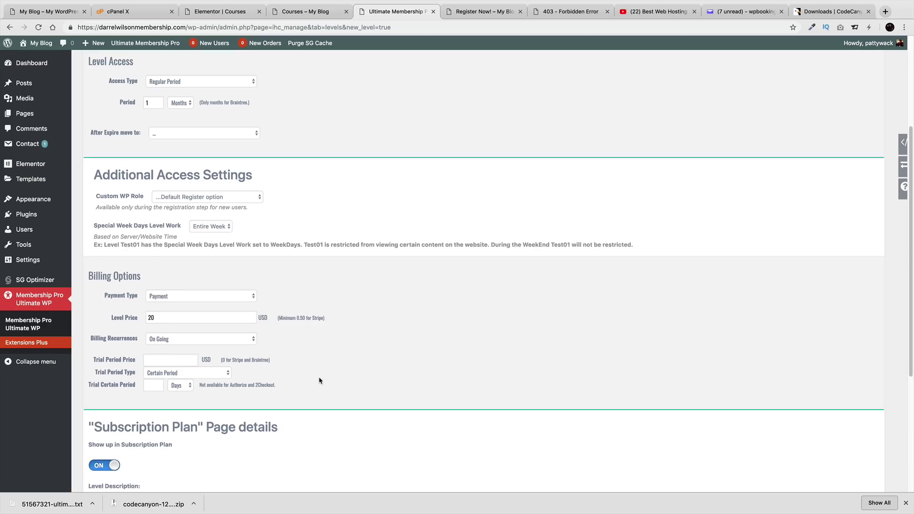
pyautogui.scroll(-4, 315, 385)
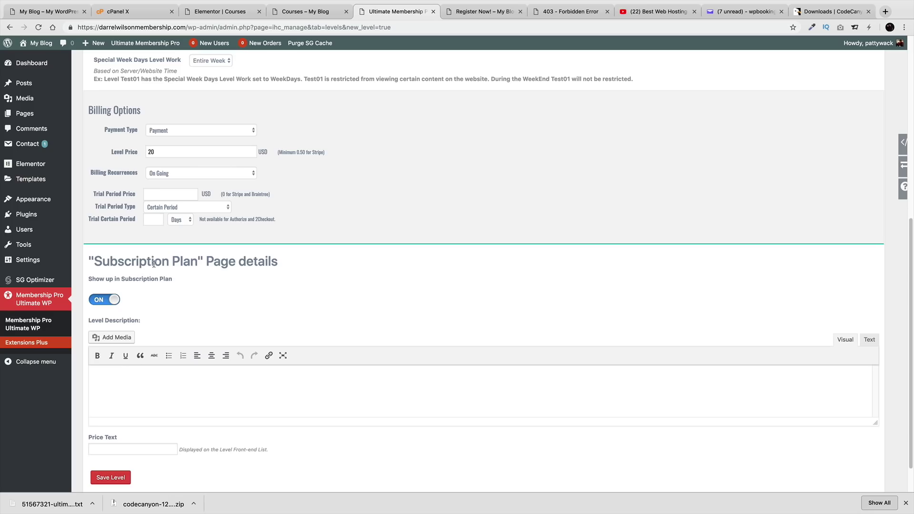
pyautogui.scroll(15, 119, 300)
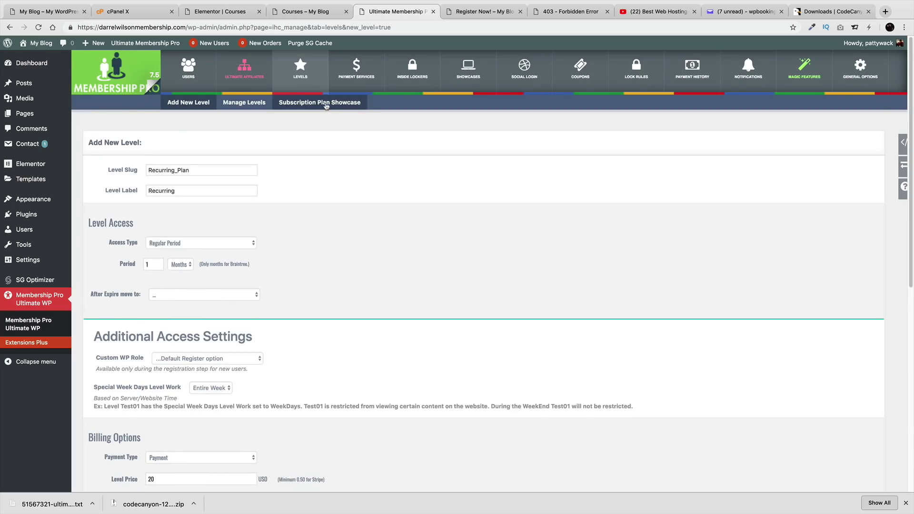
pyautogui.scroll(-16, 316, 230)
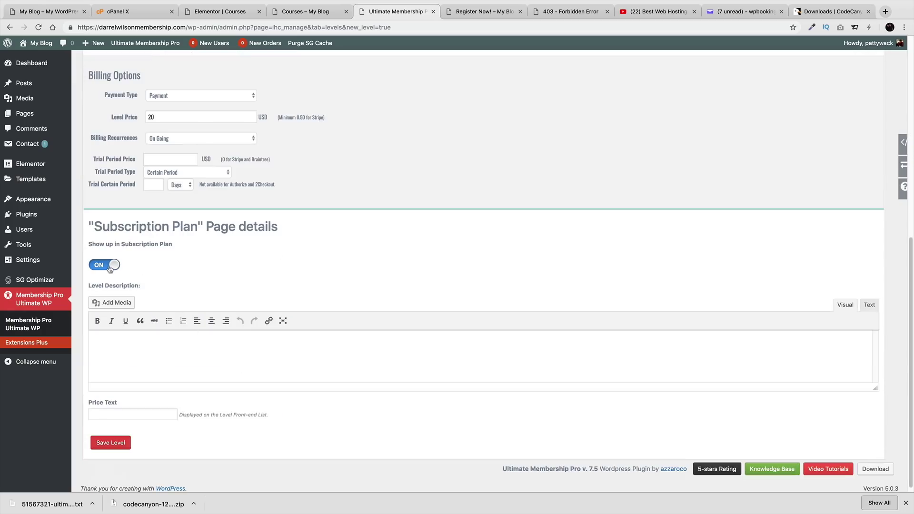
pyautogui.scroll(16, 191, 266)
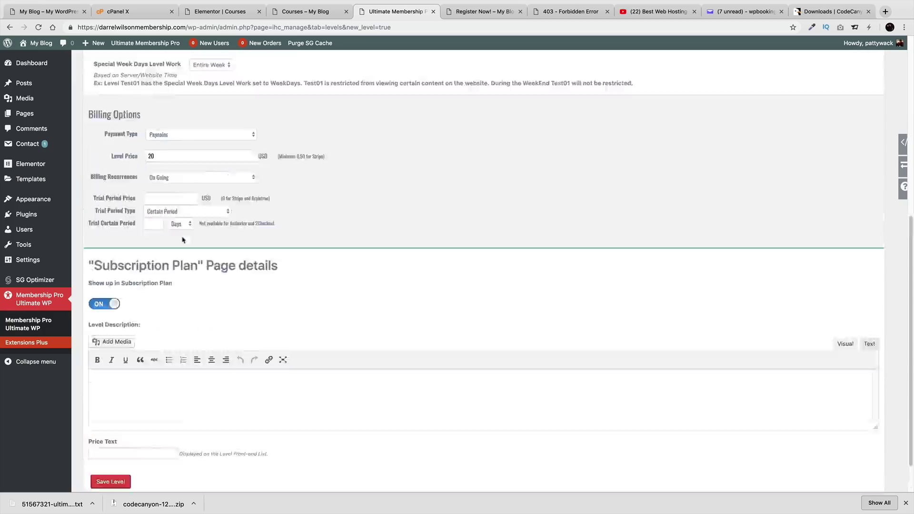
pyautogui.scroll(-9, 295, 310)
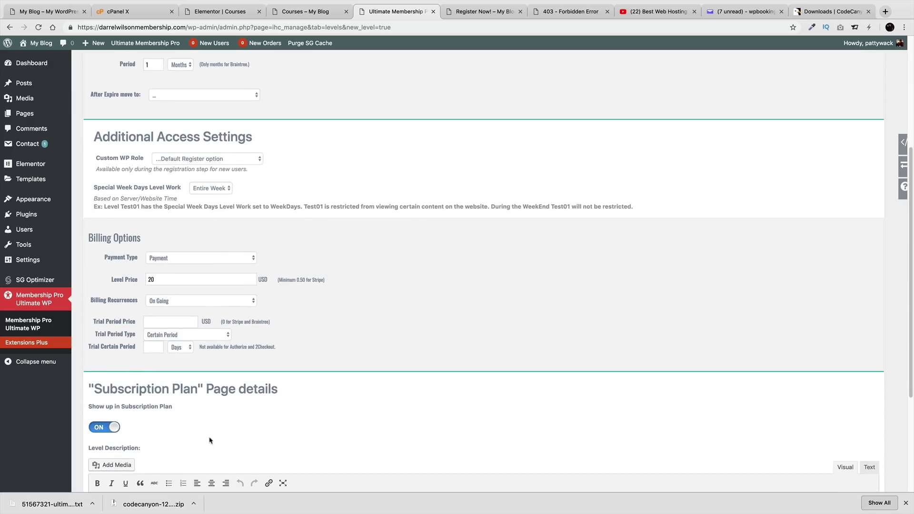
pyautogui.click(97, 426)
pyautogui.scroll(-6, 249, 427)
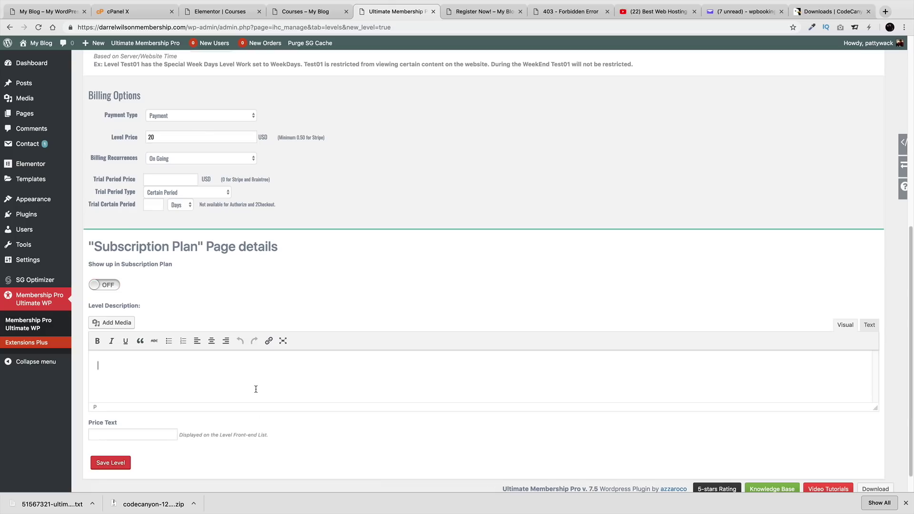
# Enter the 'Get Instant Access To All Our Courses! Join Today' description and '$20 Per Month' price text, then save.
pyautogui.click(255, 389)
pyautogui.write('Ge')
pyautogui.write('t Instant Access TRo')
pyautogui.write(' All Our Video Coures')
pyautogui.write('Courses!')
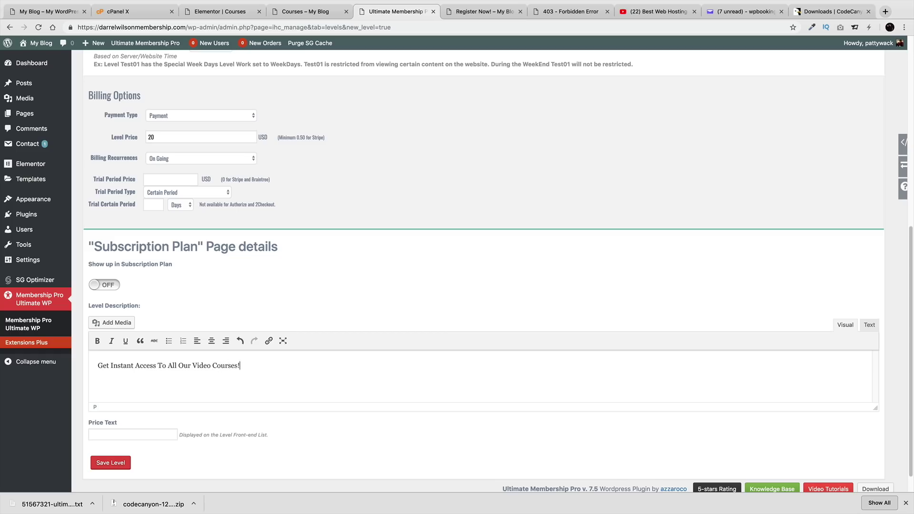
pyautogui.write(' Join Today!')
pyautogui.click(161, 434)
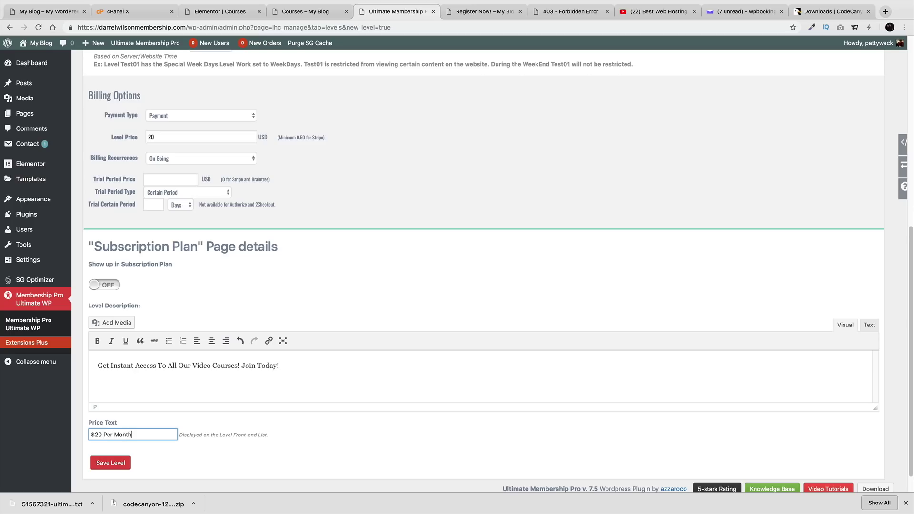
pyautogui.click(113, 463)
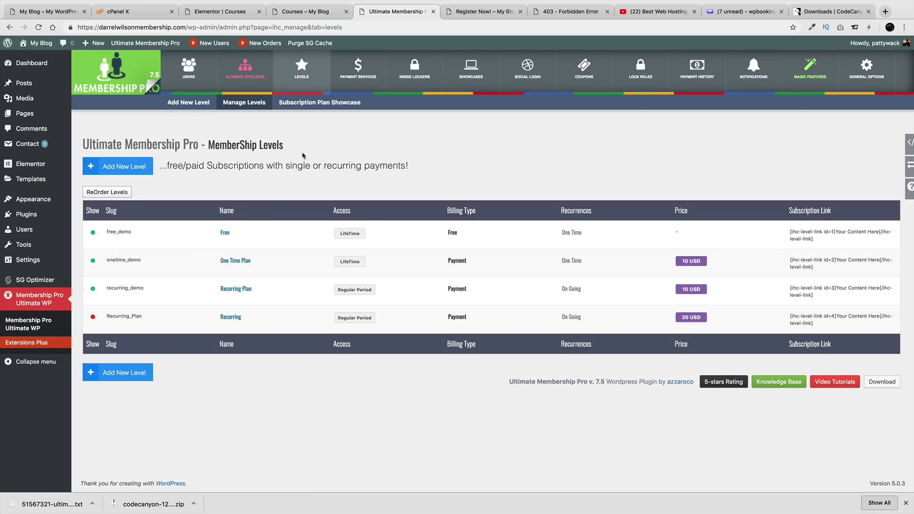
# Turn on Show up in Subscription Plan for Recurring_Plan and save the level.
pyautogui.click(312, 106)
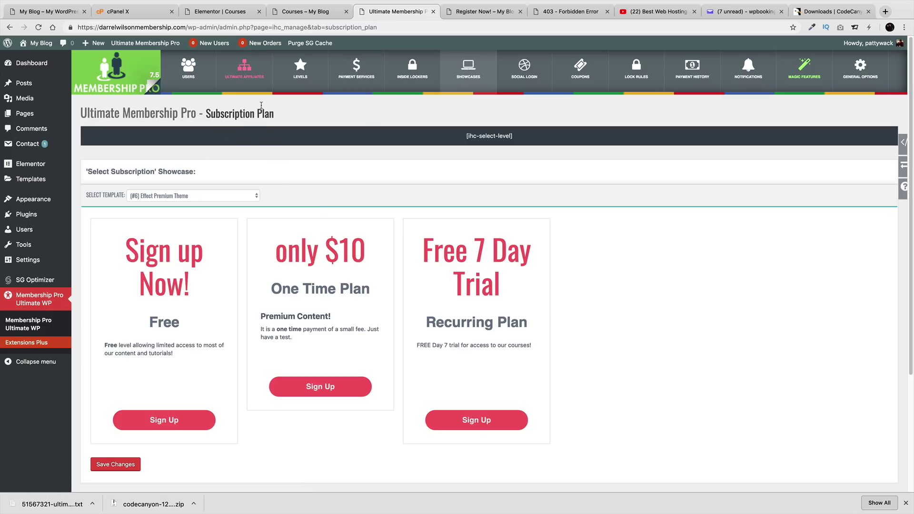
pyautogui.click(301, 71)
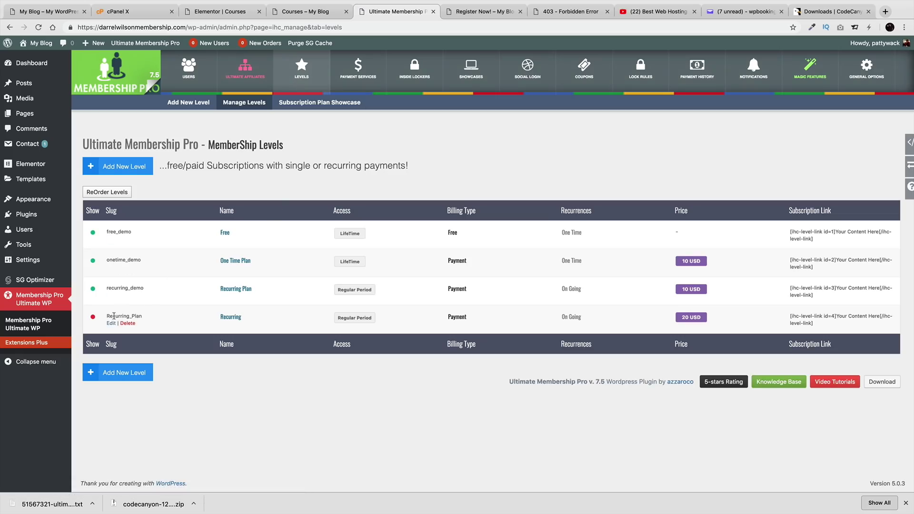
pyautogui.click(111, 323)
pyautogui.scroll(-7, 202, 312)
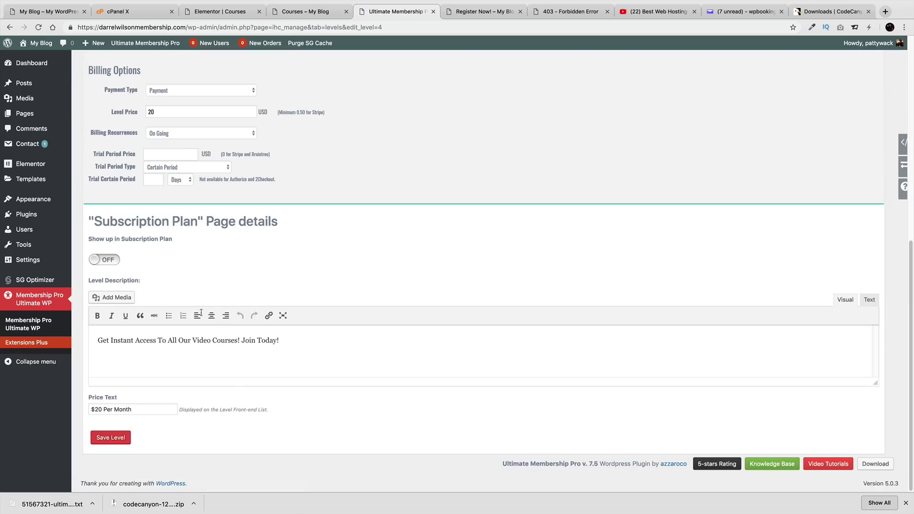
pyautogui.click(115, 263)
pyautogui.click(111, 438)
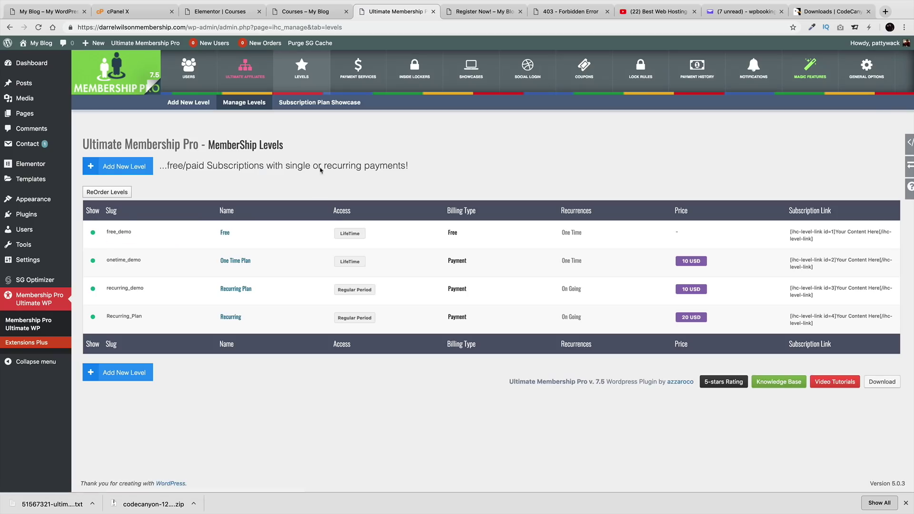
# Check the showcase's new fourth card and copy the [ihc-select-level] shortcode.
pyautogui.click(327, 103)
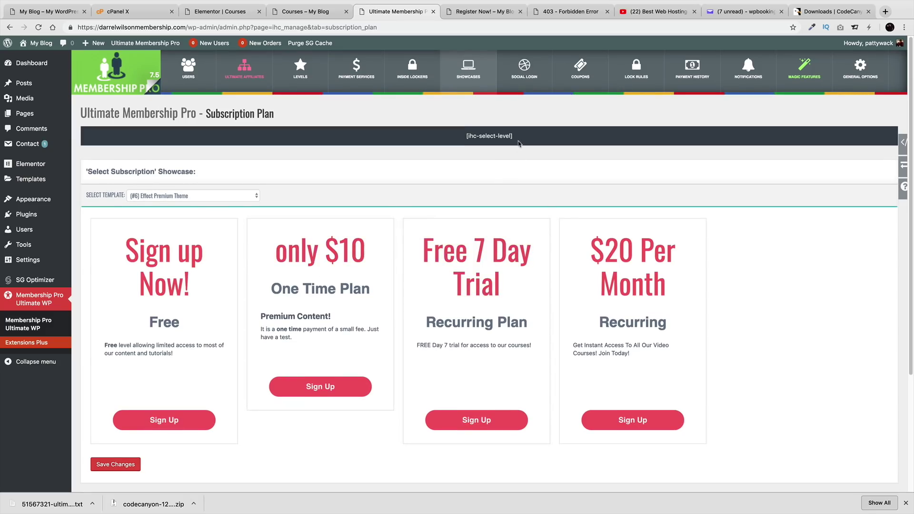
pyautogui.moveTo(518, 143); pyautogui.dragTo(460, 139)
pyautogui.rightClick(478, 137)
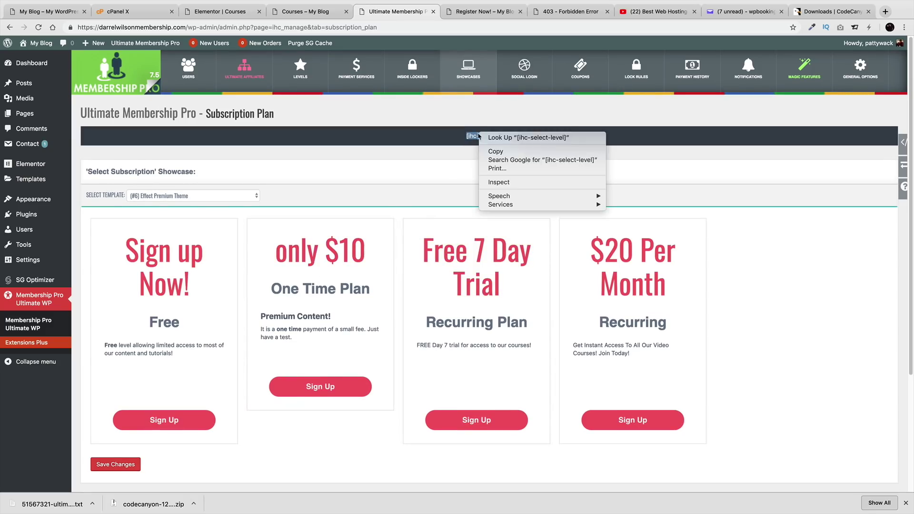
pyautogui.click(495, 152)
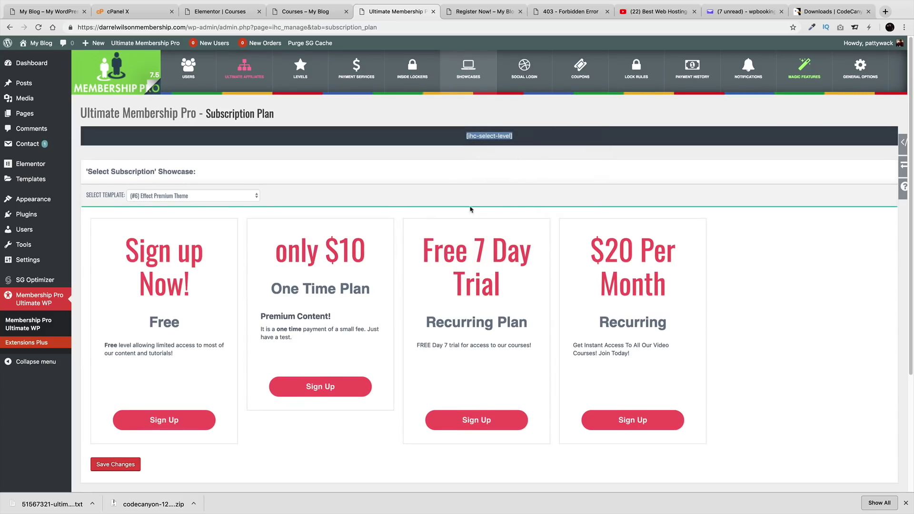
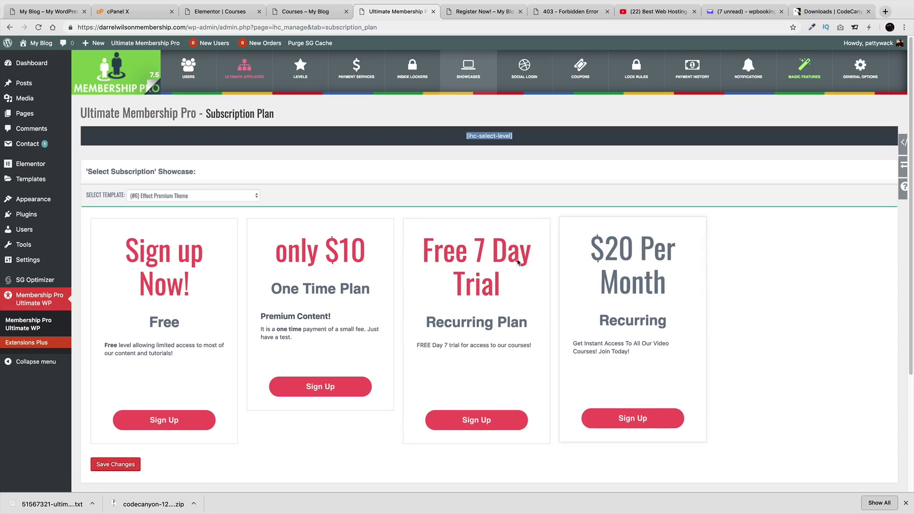
# From the Courses tab, go through the dashboard's All Pages list and view the live Register Now! page.
pyautogui.click(297, 11)
pyautogui.scroll(5, 309, 70)
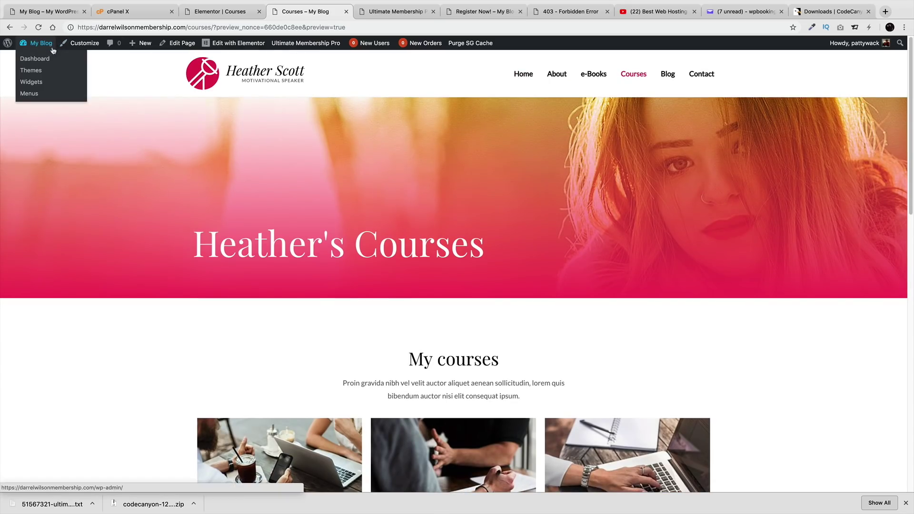
pyautogui.click(53, 58)
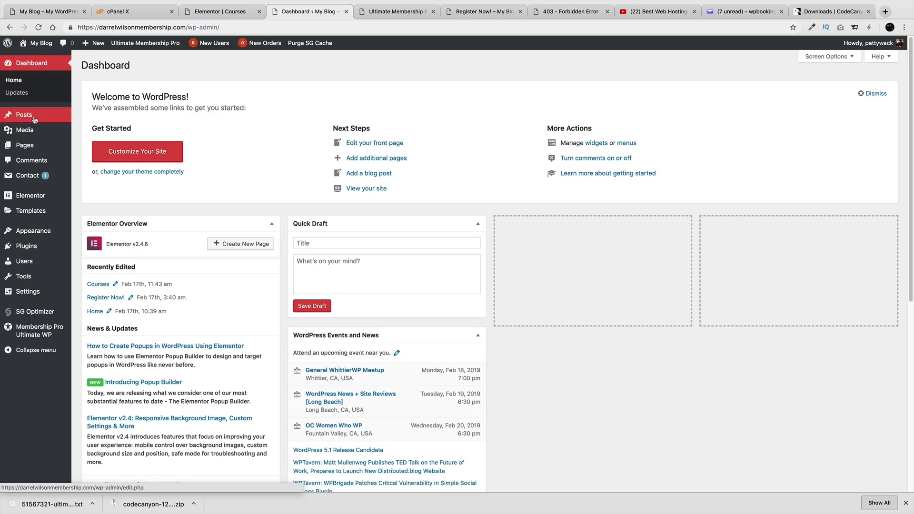
pyautogui.click(91, 147)
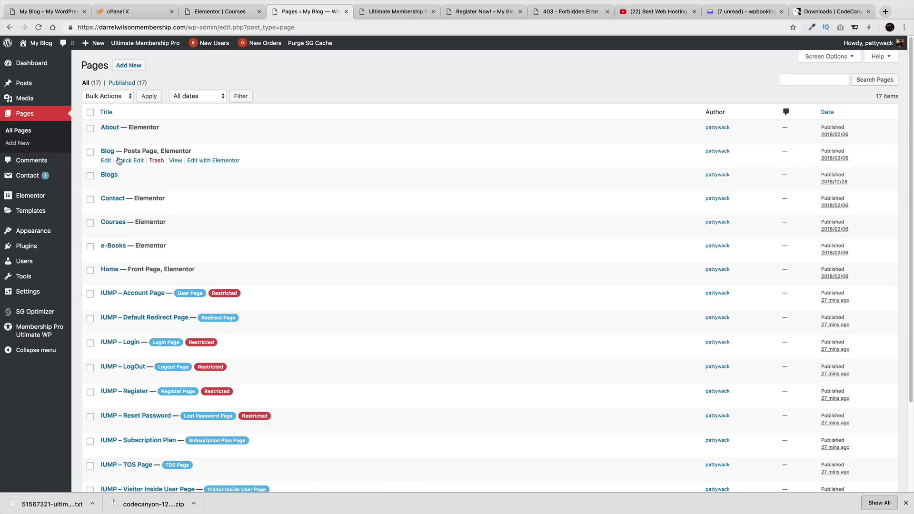
pyautogui.scroll(-3, 168, 242)
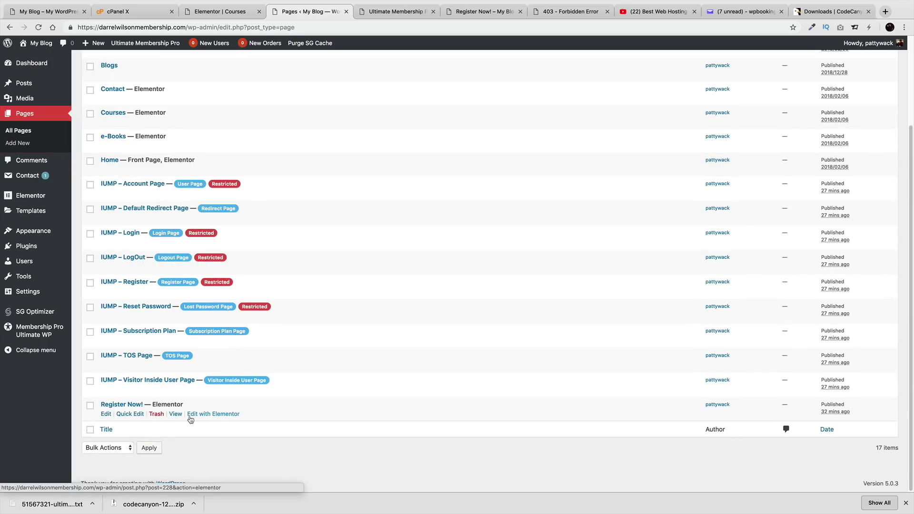
pyautogui.click(176, 414)
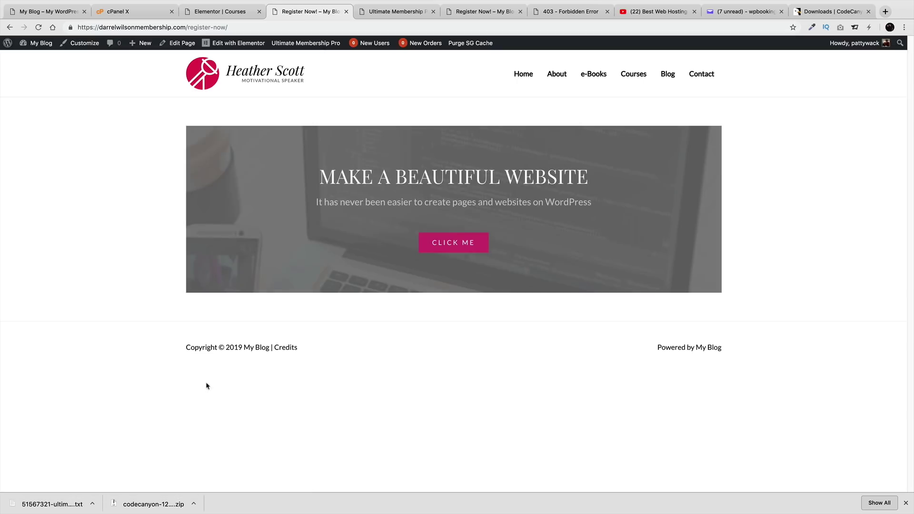
# Edit Register Now! in Elementor, delete its hero section, and browse the template library's blocks.
pyautogui.click(236, 46)
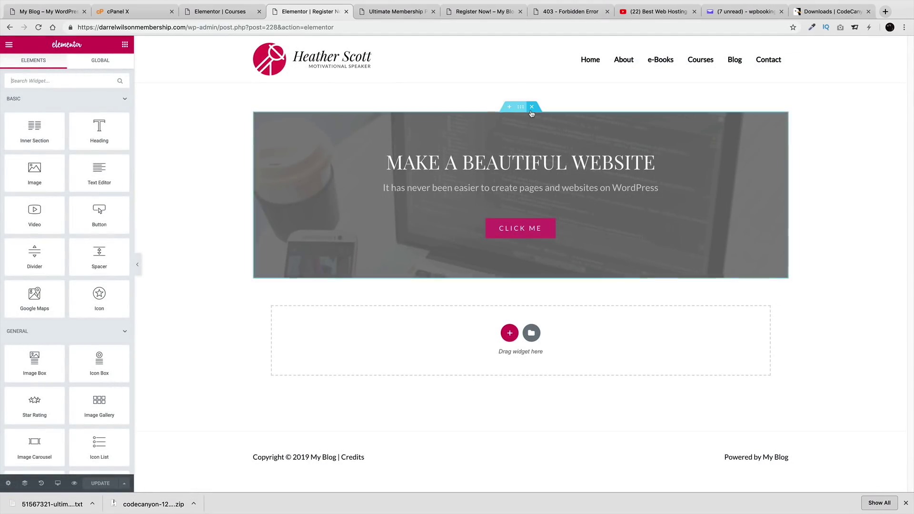
pyautogui.click(531, 112)
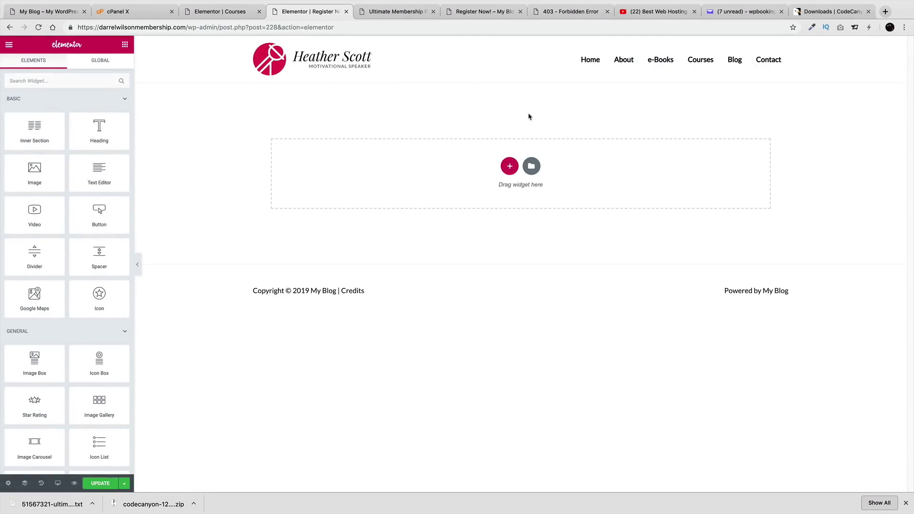
pyautogui.click(531, 166)
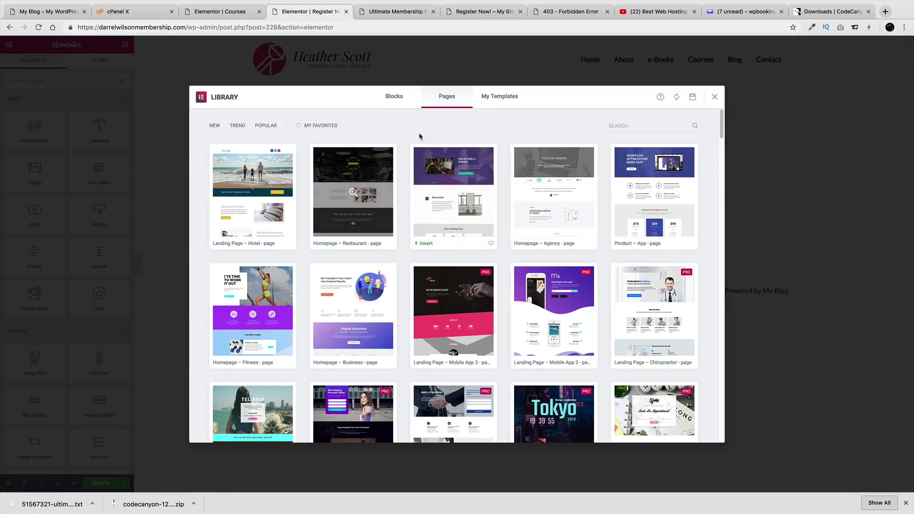
pyautogui.click(399, 97)
pyautogui.scroll(-5, 627, 219)
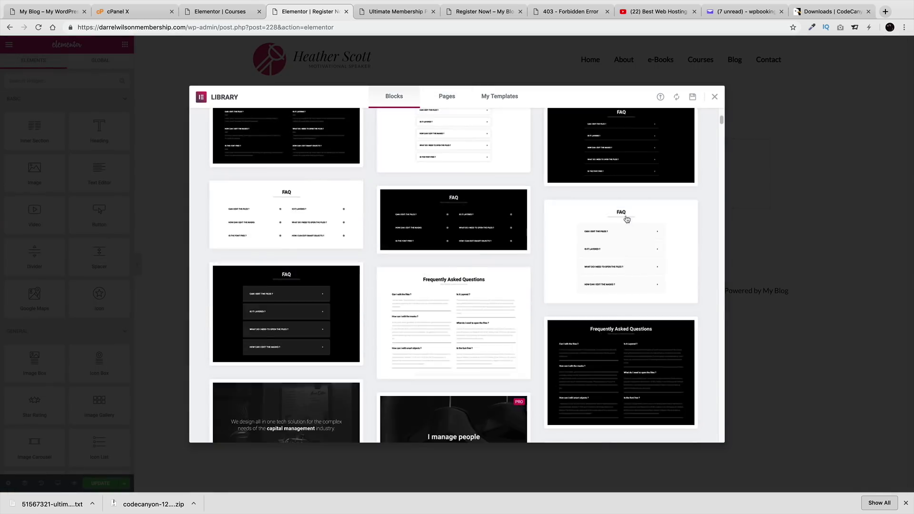
pyautogui.scroll(5, 626, 219)
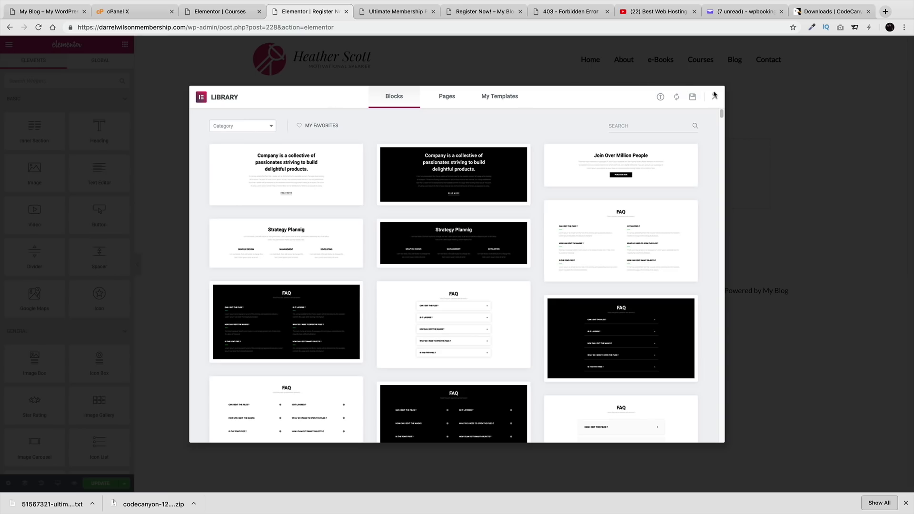
pyautogui.click(714, 95)
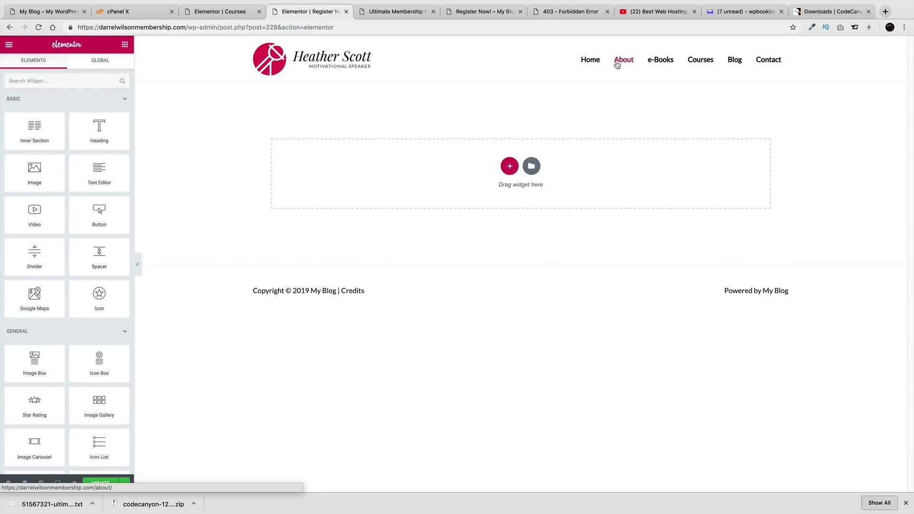
# Leave Elementor for the live page without saving and open the About page.
pyautogui.click(8, 44)
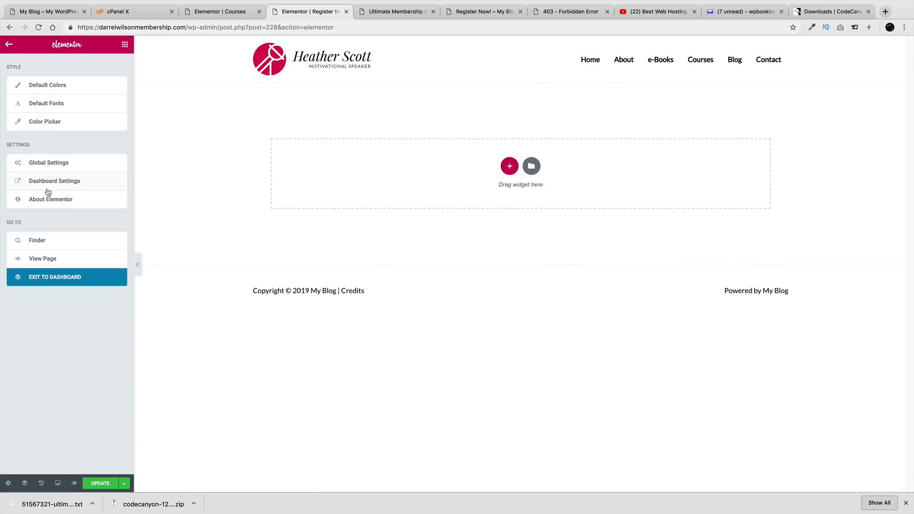
pyautogui.click(53, 259)
pyautogui.click(524, 166)
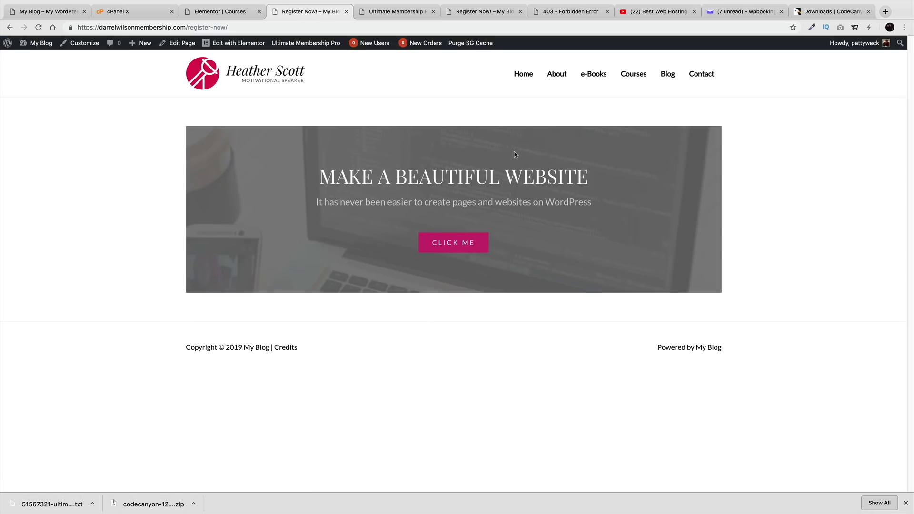
pyautogui.click(555, 79)
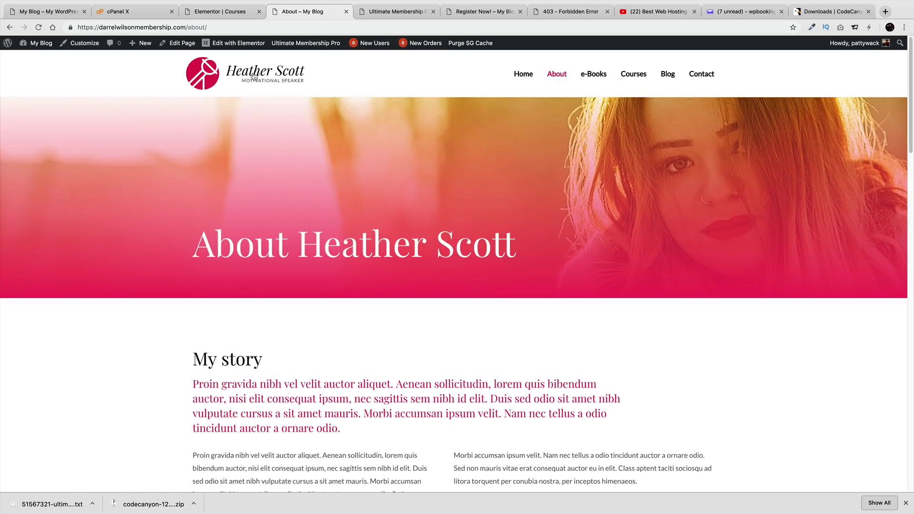
# Save the About page design in Elementor as a template named 'Register Page'.
pyautogui.click(238, 44)
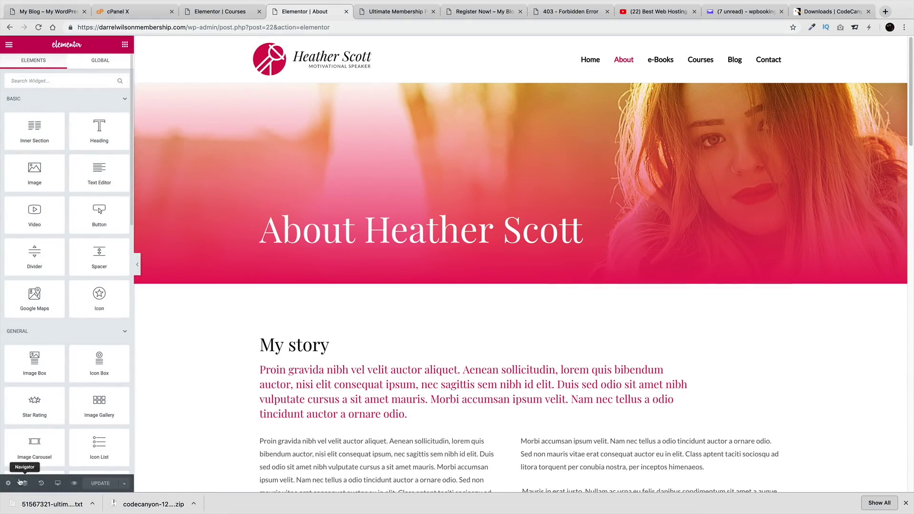
pyautogui.click(9, 484)
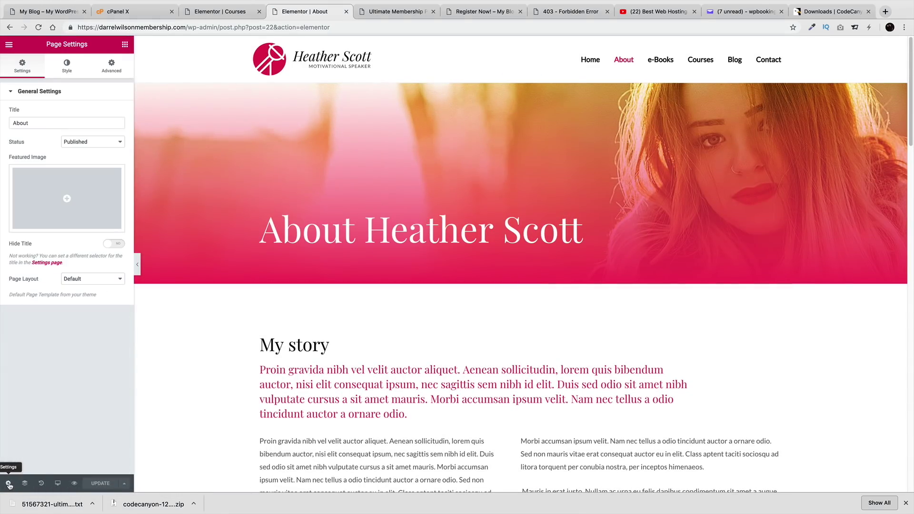
pyautogui.click(123, 483)
pyautogui.click(56, 466)
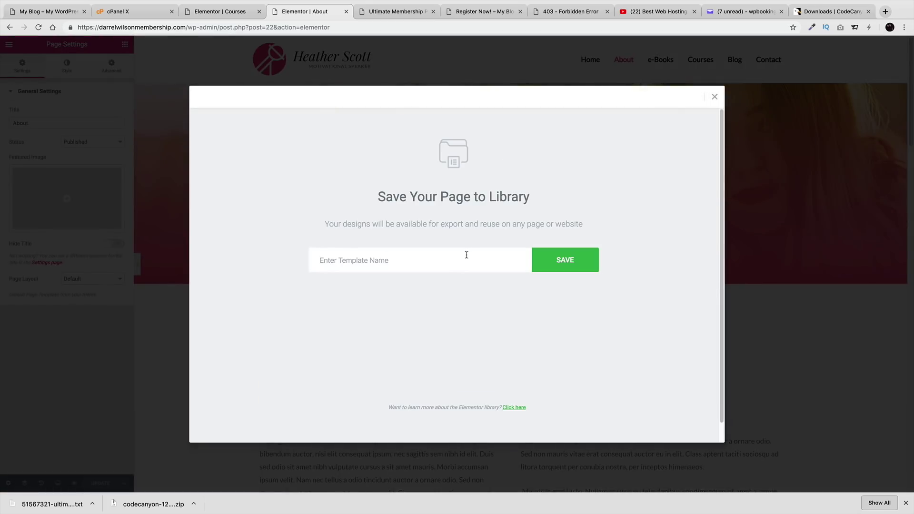
pyautogui.click(467, 254)
pyautogui.write('Register Page')
pyautogui.click(564, 256)
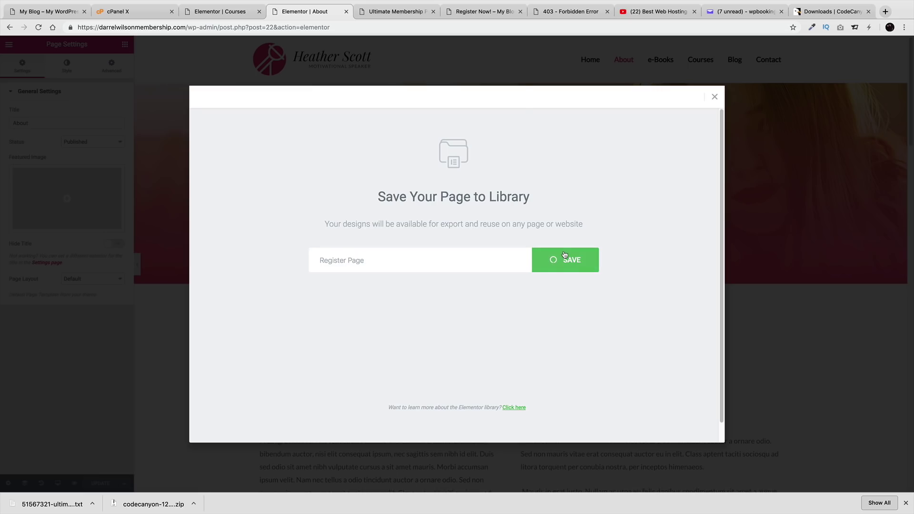
# Close the library and exit Elementor to the WordPress All Pages list.
pyautogui.click(714, 96)
pyautogui.click(9, 45)
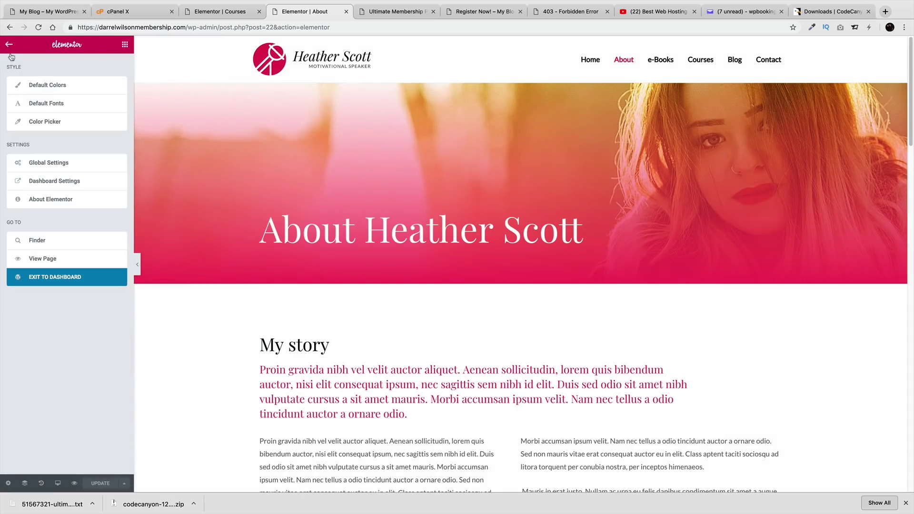
pyautogui.click(22, 277)
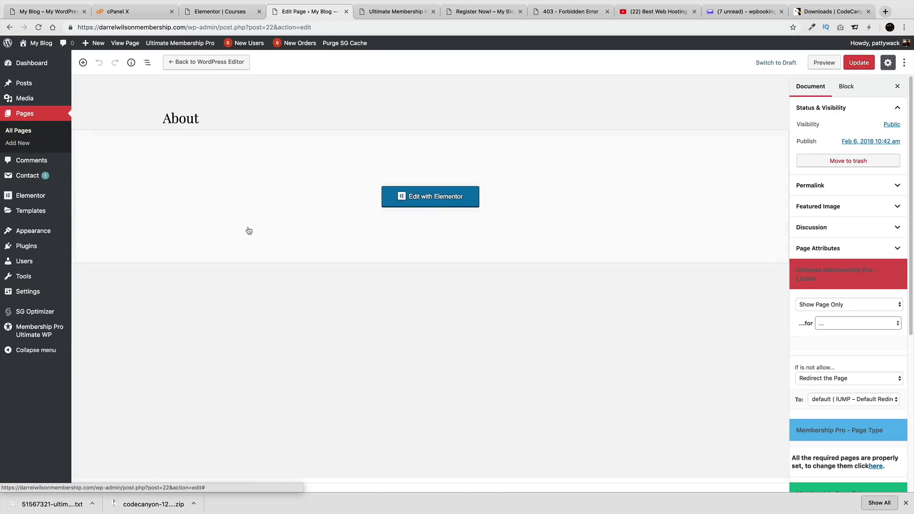
pyautogui.click(19, 130)
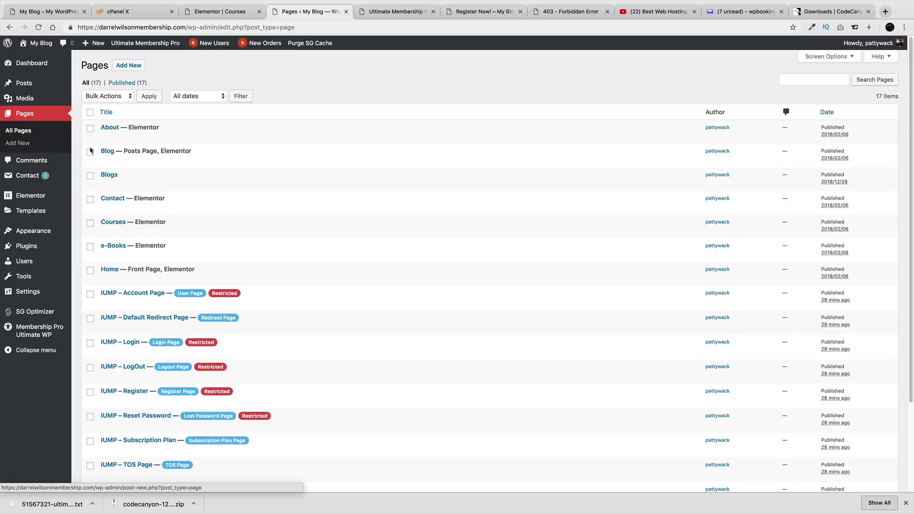
# Insert the saved 'Register Page' template, with its page settings, into Register Now! in Elementor.
pyautogui.scroll(-5, 95, 286)
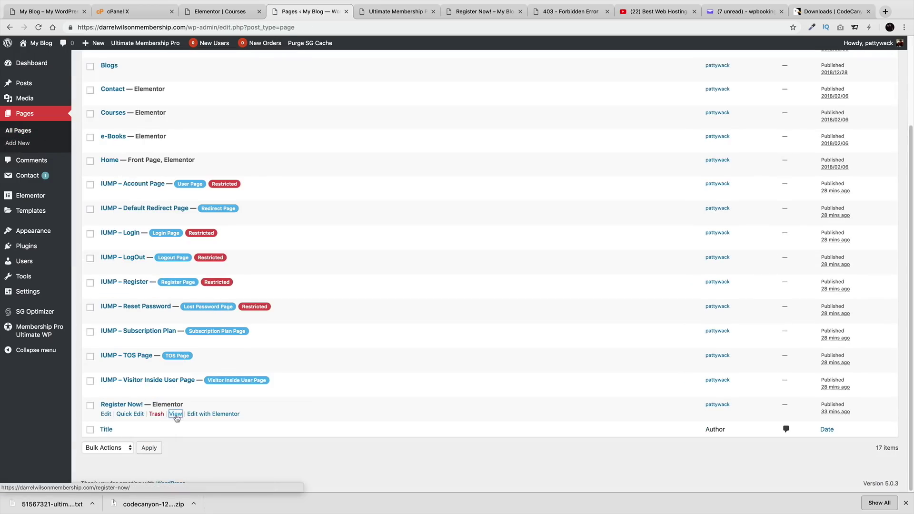
pyautogui.click(175, 414)
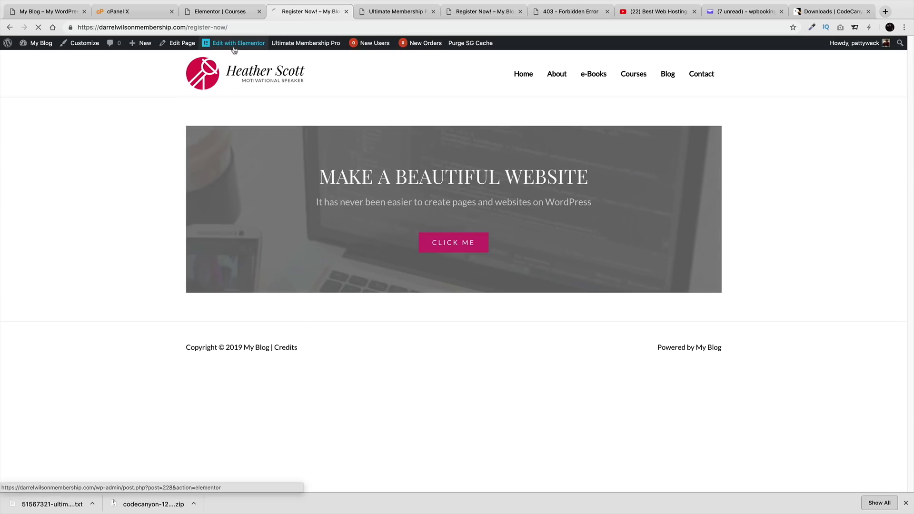
pyautogui.click(234, 47)
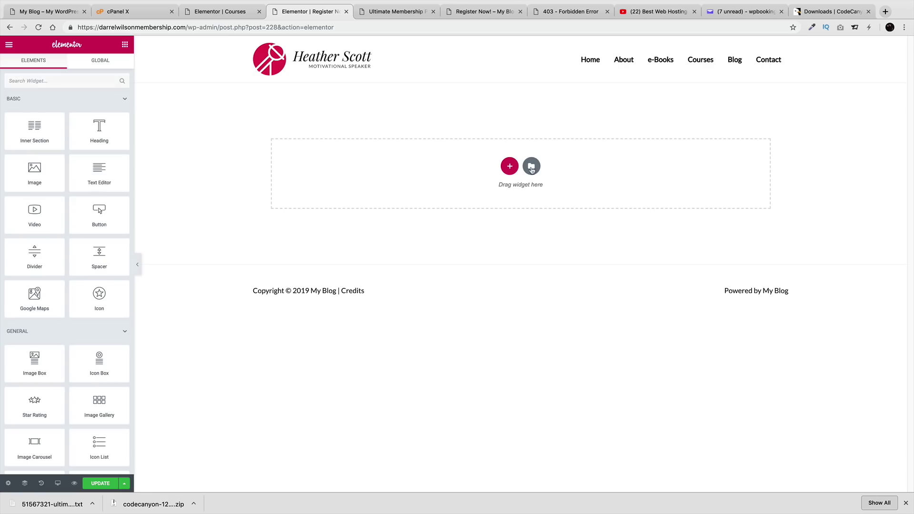
pyautogui.click(531, 166)
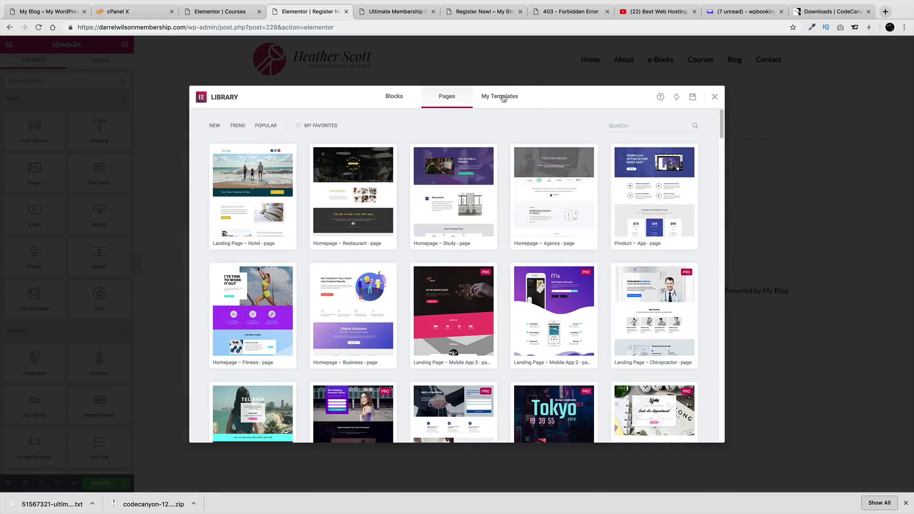
pyautogui.click(502, 99)
pyautogui.click(633, 170)
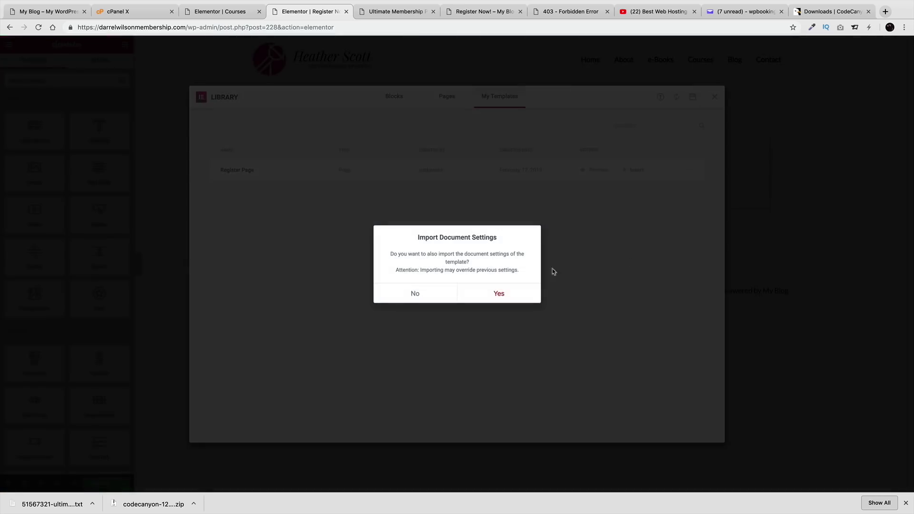
pyautogui.click(512, 294)
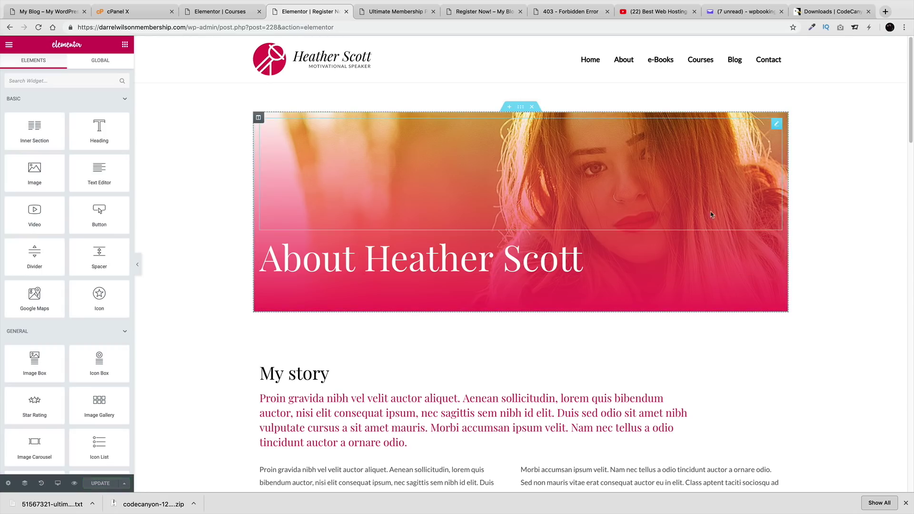
# Set the page layout to Elementor Full Width, update it as Published, and view the live page.
pyautogui.click(124, 483)
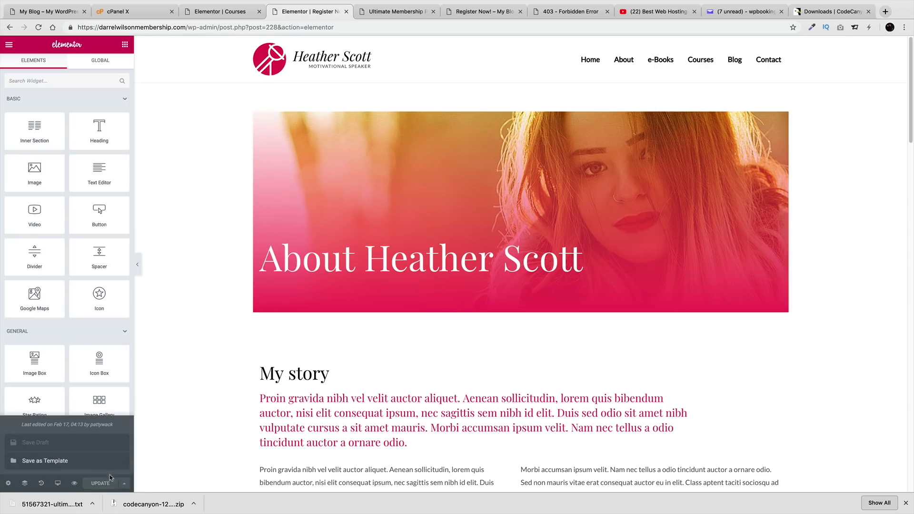
pyautogui.click(9, 483)
pyautogui.click(103, 280)
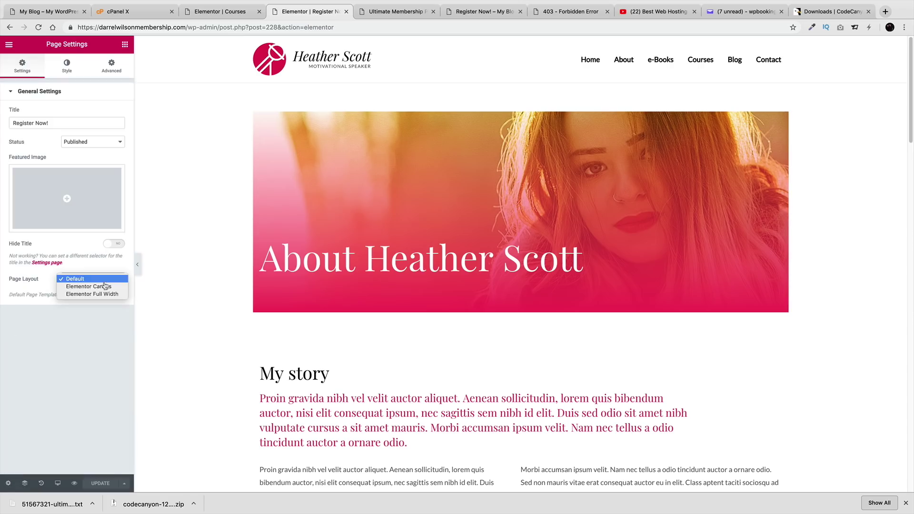
pyautogui.click(113, 296)
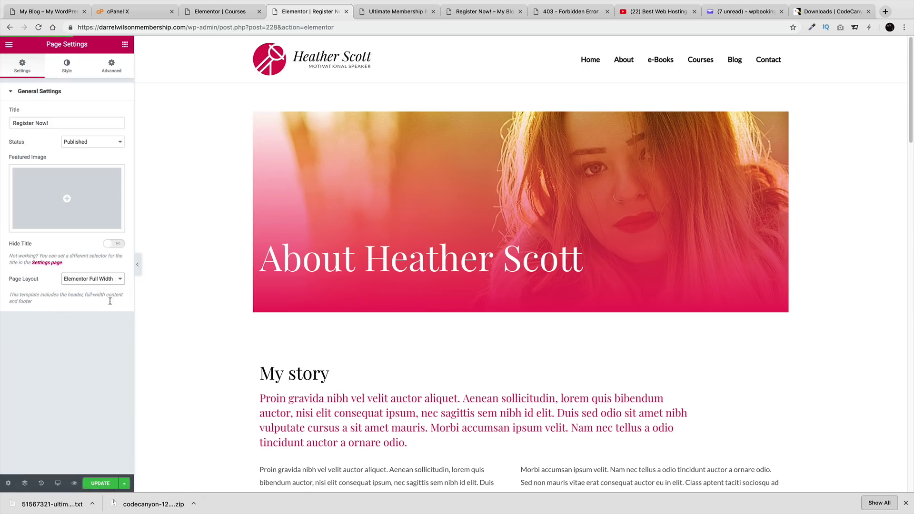
pyautogui.click(100, 483)
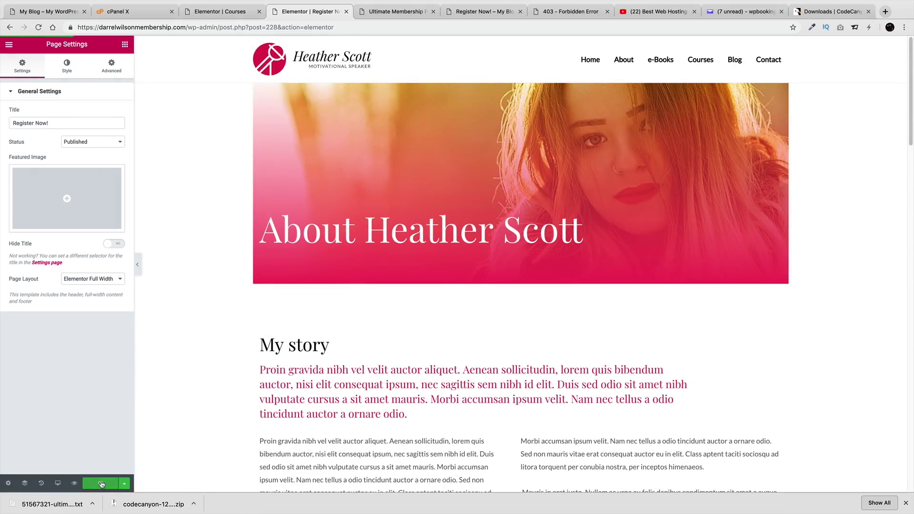
pyautogui.click(99, 143)
pyautogui.click(100, 142)
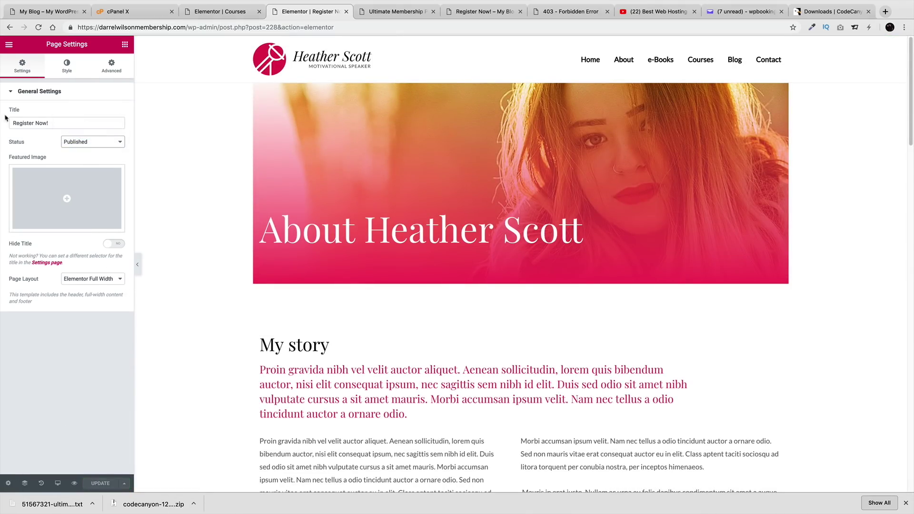
pyautogui.click(9, 46)
pyautogui.click(51, 259)
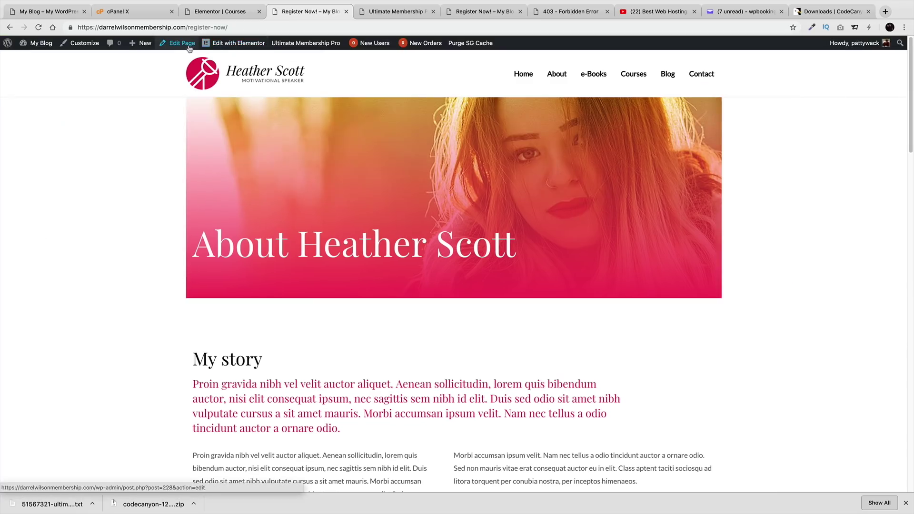
# Set Register Now!'s Astra content layout to Full Width / Stretched, update, and view the page.
pyautogui.click(187, 46)
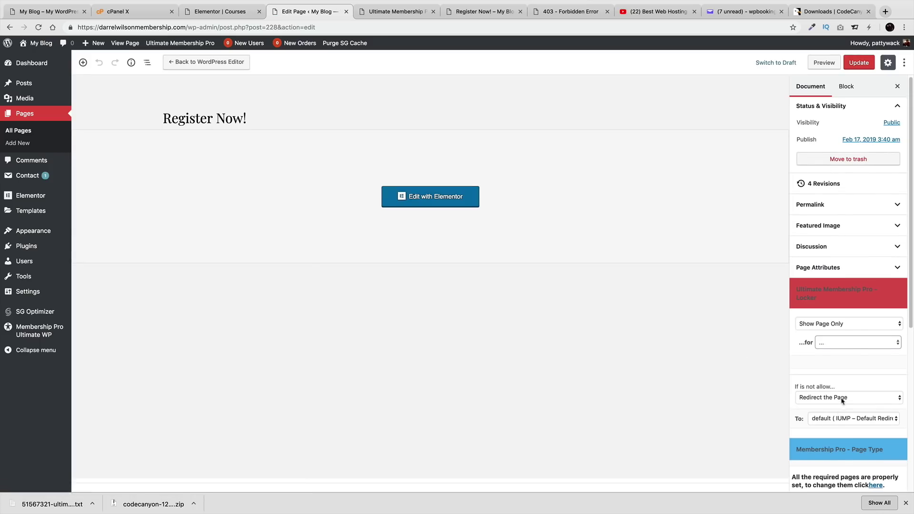
pyautogui.scroll(-6, 873, 324)
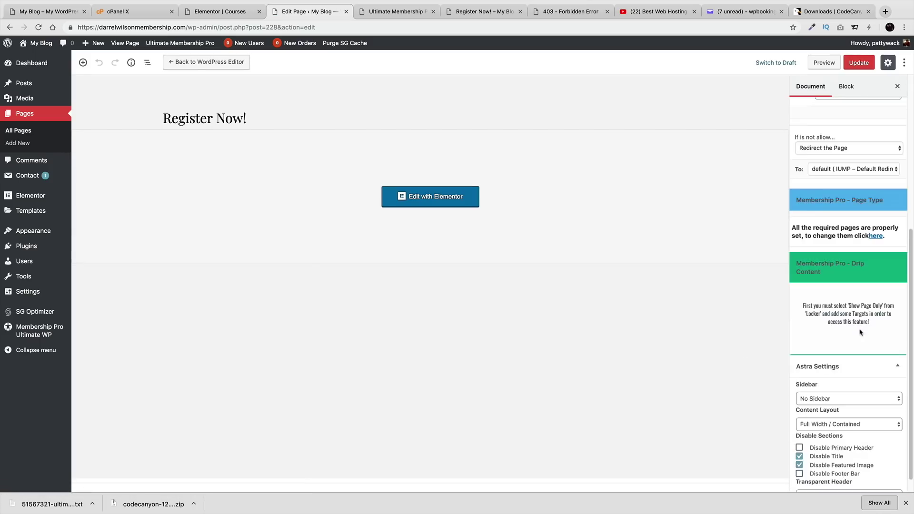
pyautogui.click(849, 411)
pyautogui.click(849, 415)
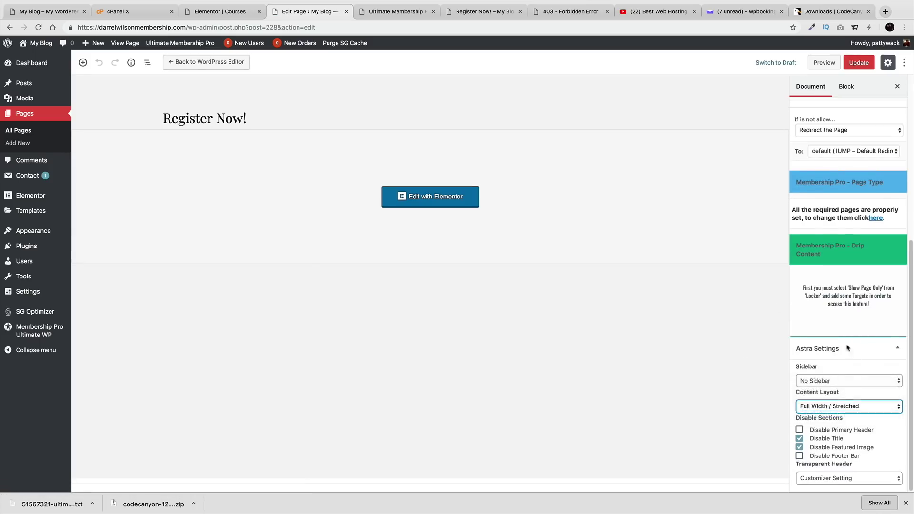
pyautogui.click(858, 62)
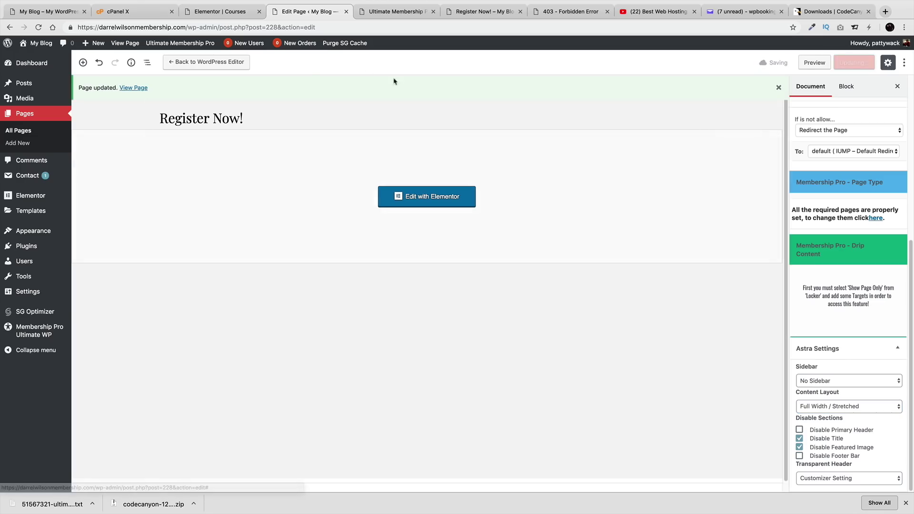
pyautogui.click(125, 43)
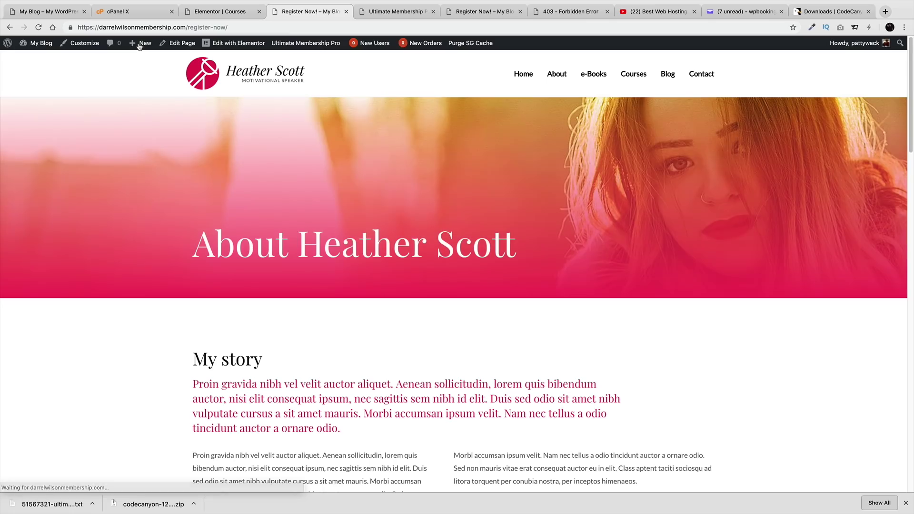
pyautogui.scroll(-2, 567, 229)
pyautogui.scroll(2, 542, 222)
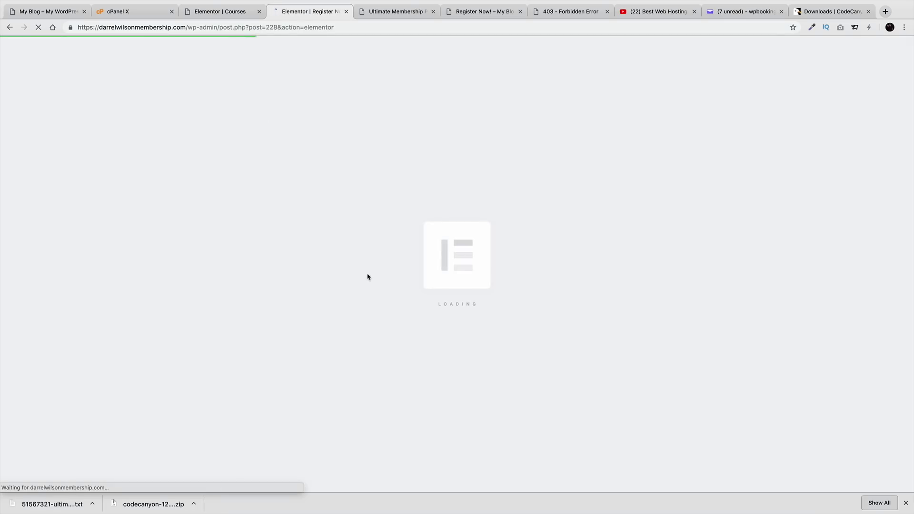
# Retitle the My story heading to 'Get Instant Access To Our Courses'.
pyautogui.scroll(-1, 418, 330)
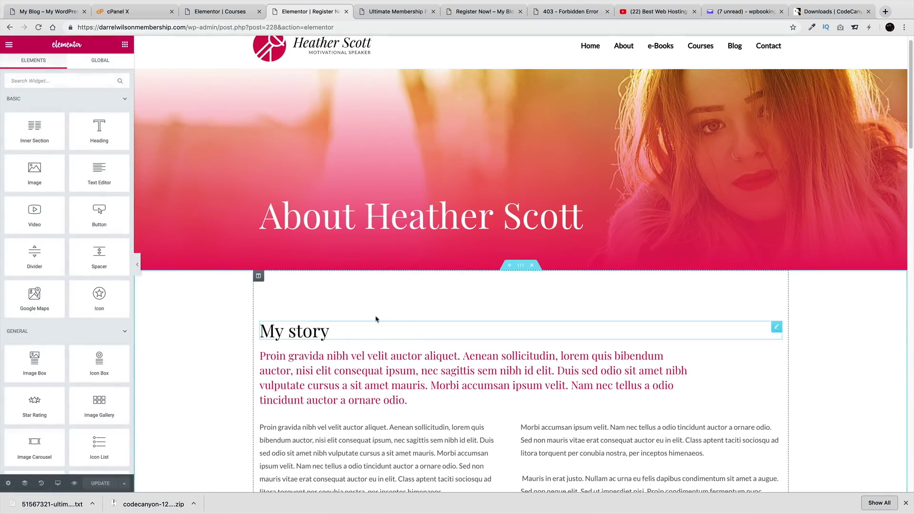
pyautogui.tripleClick(290, 333)
pyautogui.write('Getr')
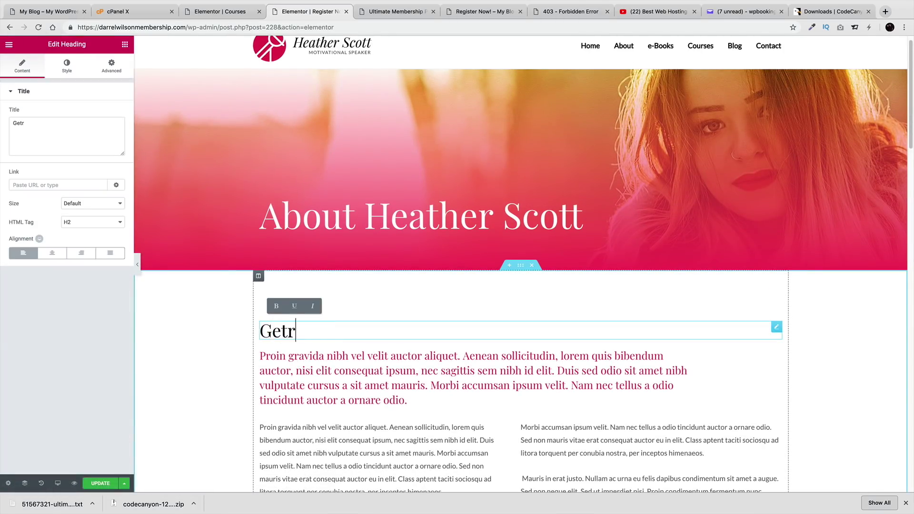
pyautogui.write('IO')
pyautogui.write('sta')
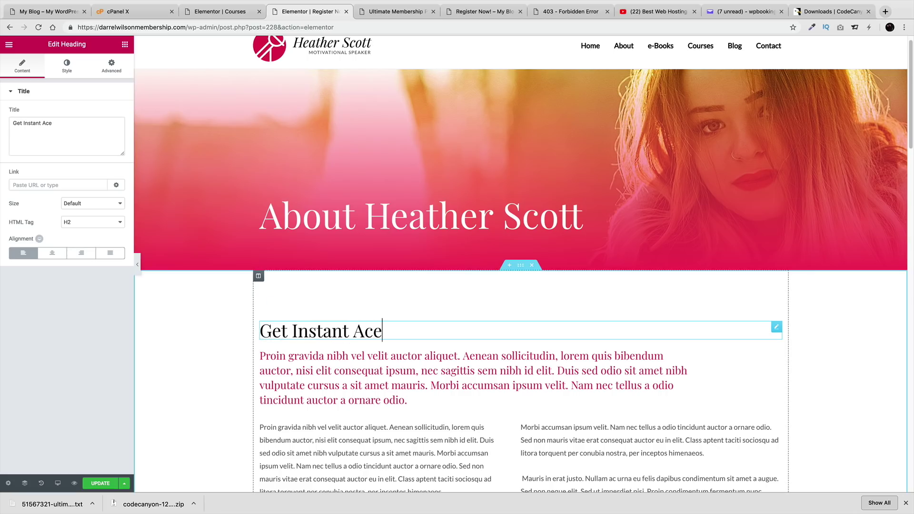
pyautogui.write('nt Access Ro Our Courses')
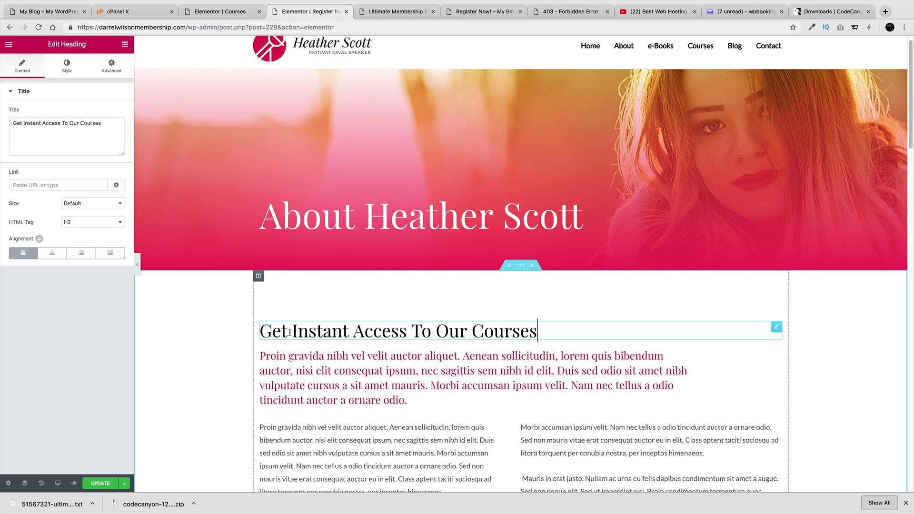
# Replace the red intro paragraph's content with the [ihc-select-level] shortcode.
pyautogui.scroll(-4, 290, 332)
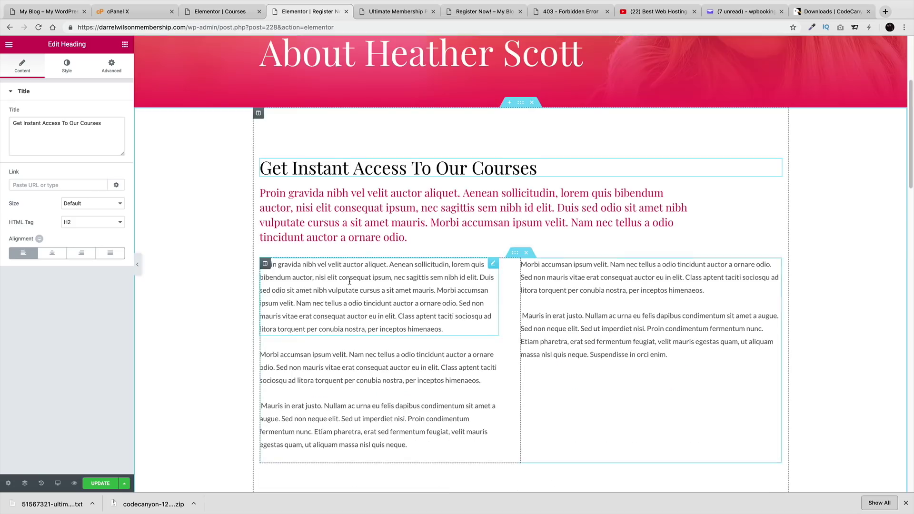
pyautogui.click(405, 208)
pyautogui.click(116, 120)
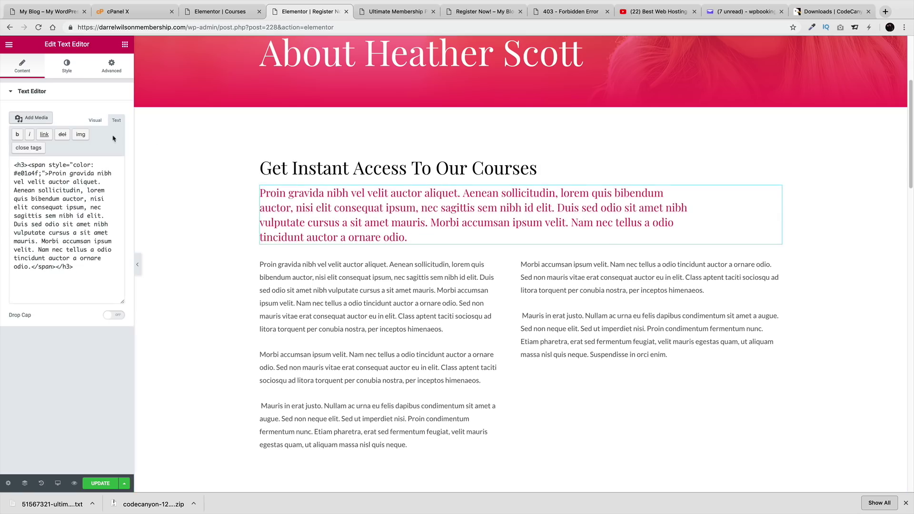
pyautogui.press('super+a')
pyautogui.press('BackSpace')
pyautogui.rightClick(33, 174)
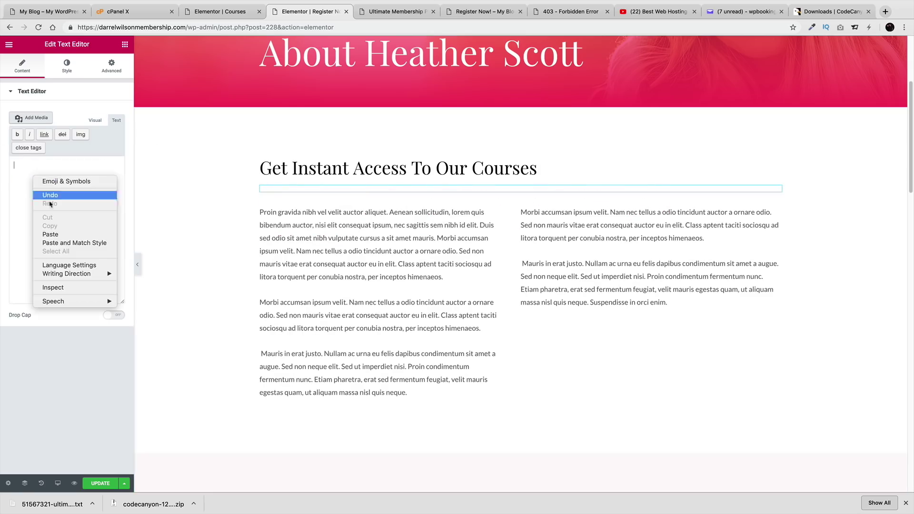
pyautogui.click(59, 235)
pyautogui.click(95, 120)
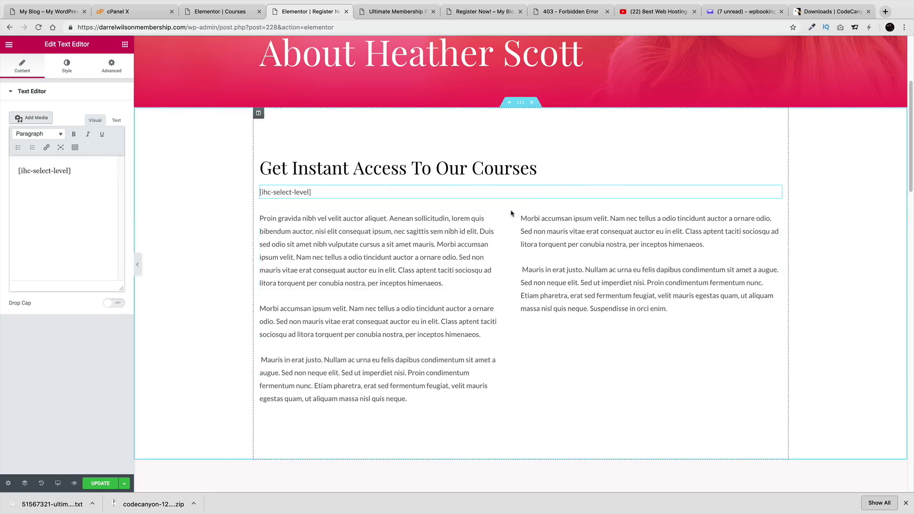
# Delete the two-column text section and the spacer above Feedback & Reviews.
pyautogui.click(526, 208)
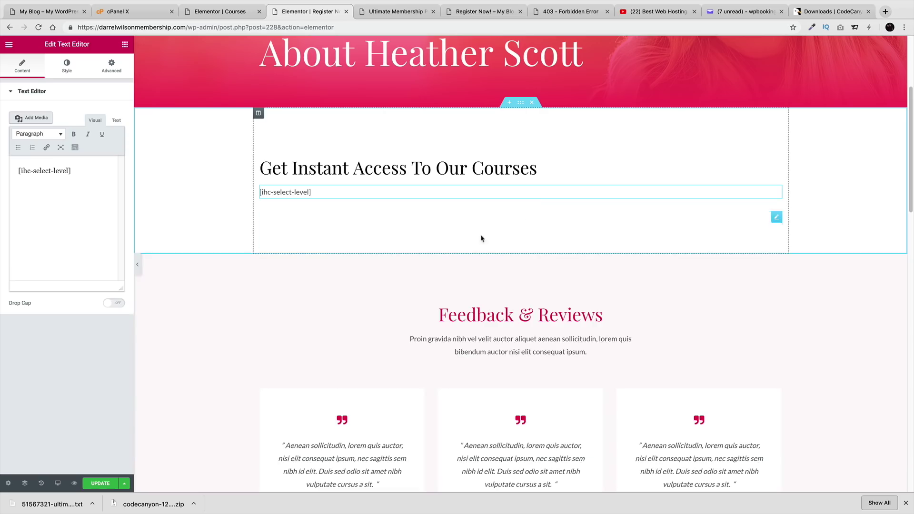
pyautogui.rightClick(528, 226)
pyautogui.click(547, 348)
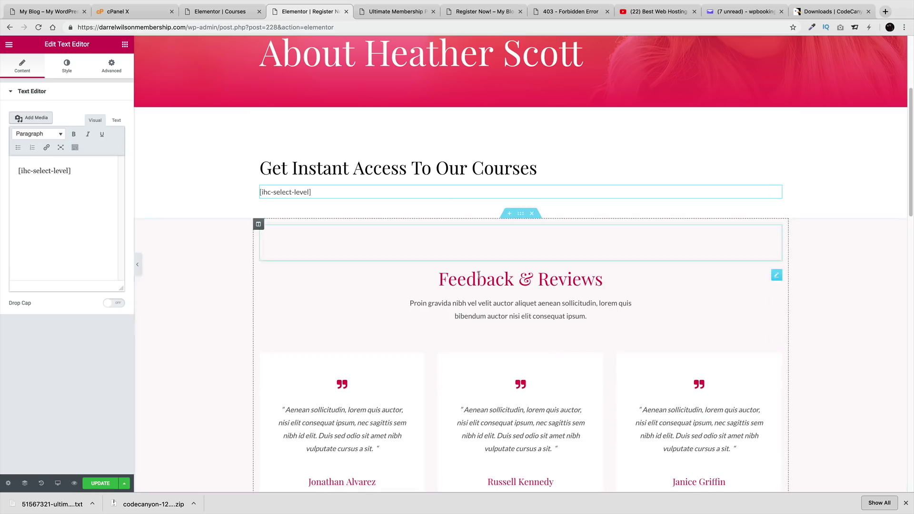
pyautogui.scroll(-3, 527, 287)
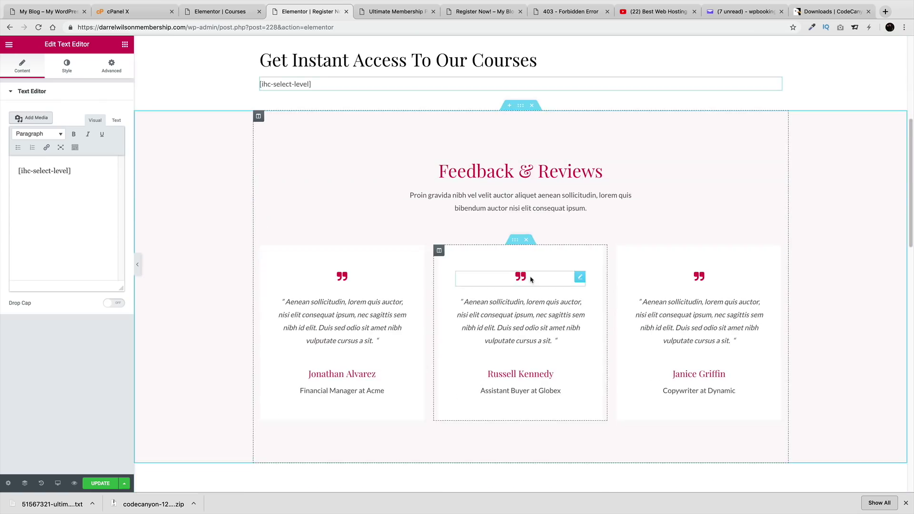
pyautogui.scroll(-5, 532, 268)
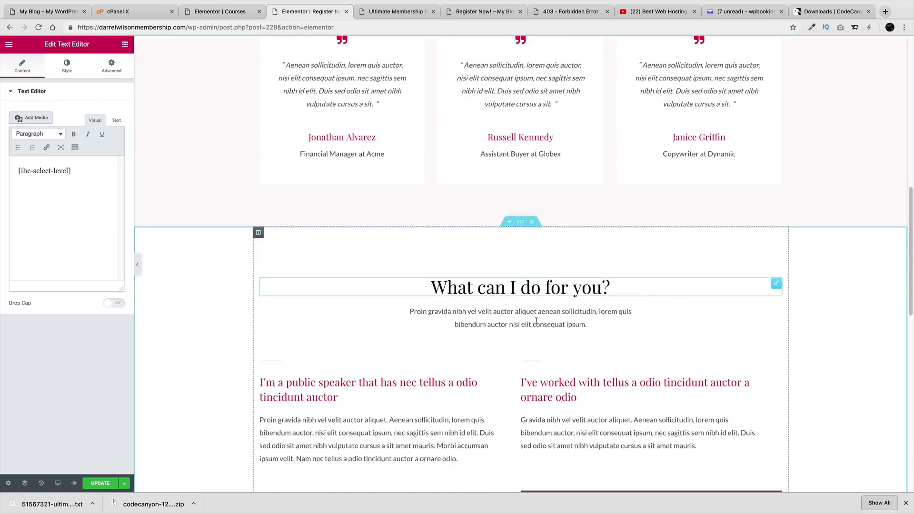
pyautogui.scroll(-1, 536, 319)
pyautogui.scroll(10, 536, 312)
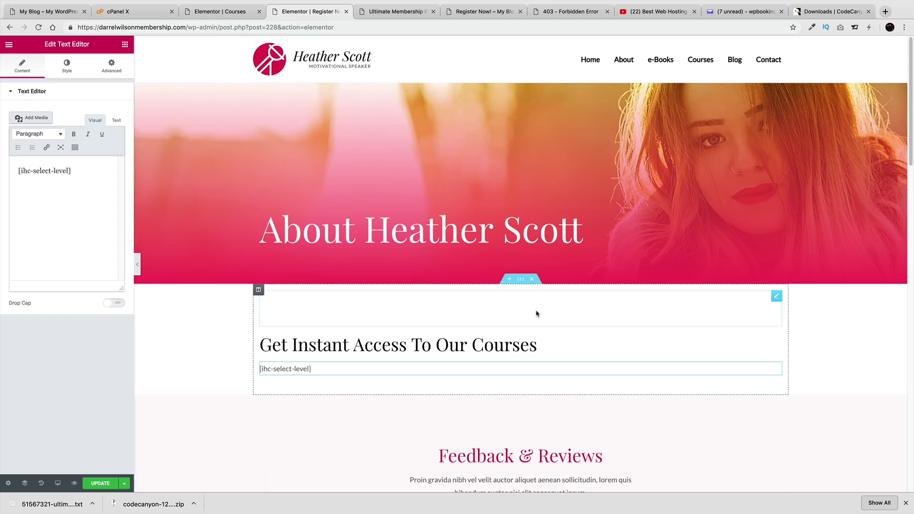
pyautogui.scroll(-1, 525, 324)
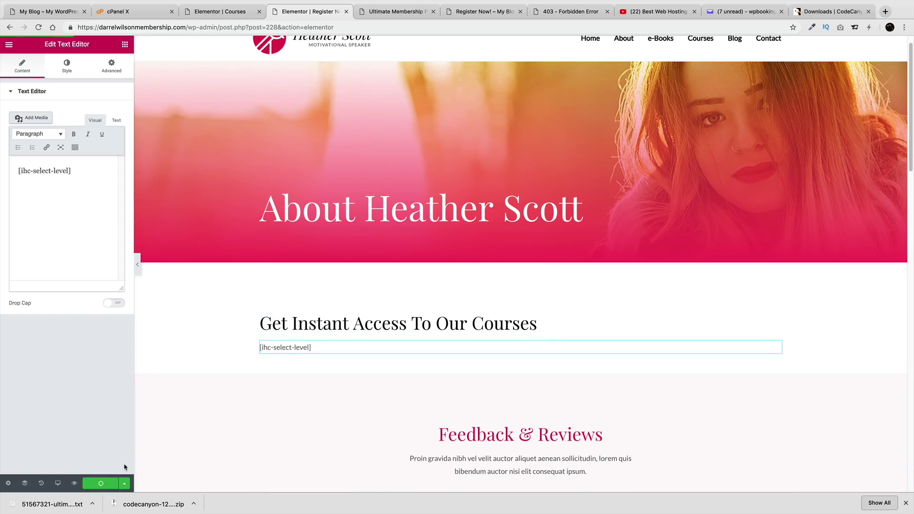
# Preview the page and check the four plan cards, Free through $20 Per Month, then return to Elementor.
pyautogui.click(75, 483)
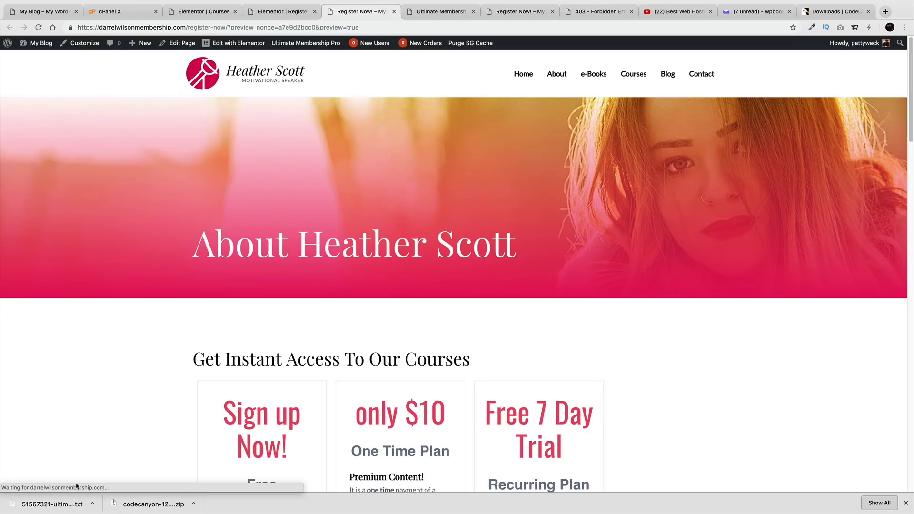
pyautogui.scroll(-5, 135, 426)
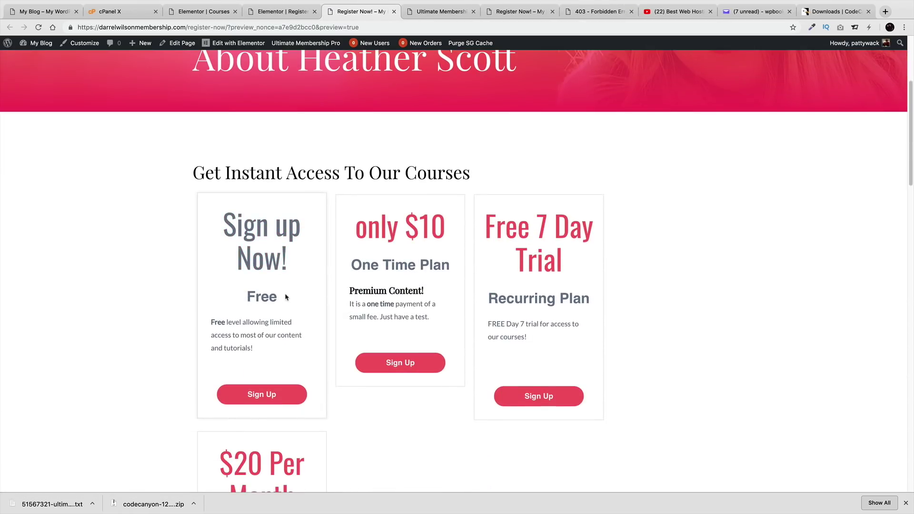
pyautogui.scroll(-1, 356, 284)
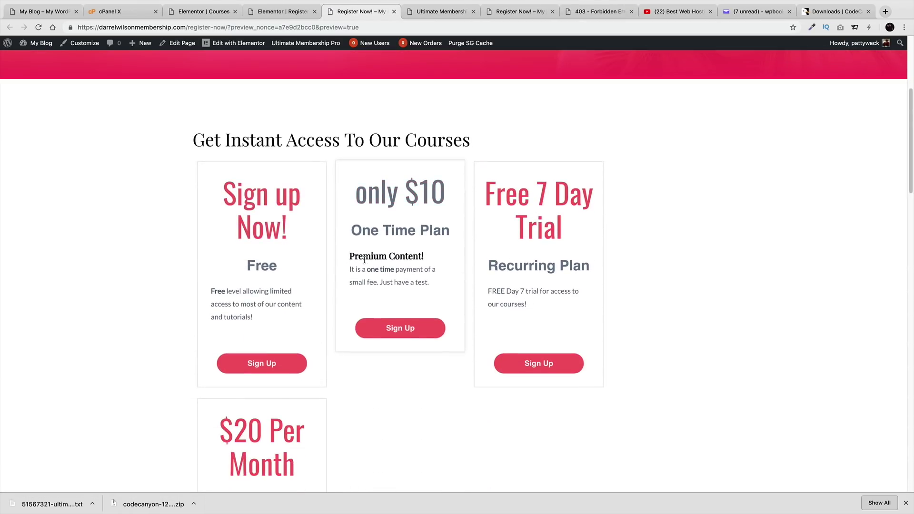
pyautogui.scroll(-3, 334, 349)
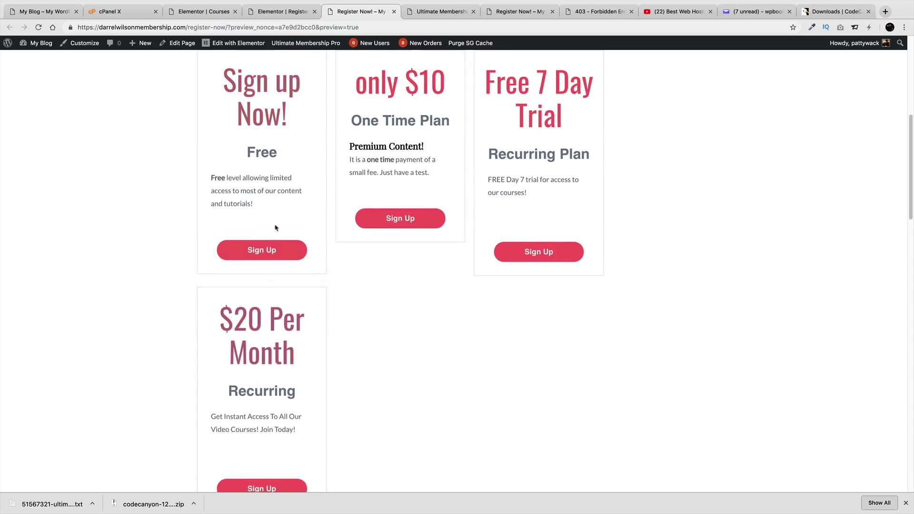
pyautogui.scroll(1, 333, 240)
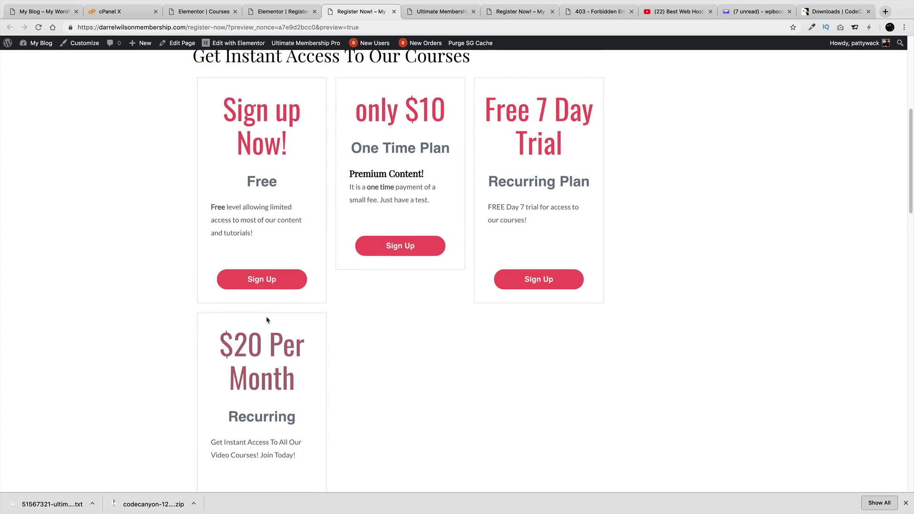
pyautogui.scroll(-2, 334, 257)
pyautogui.scroll(5, 383, 228)
pyautogui.scroll(-3, 406, 280)
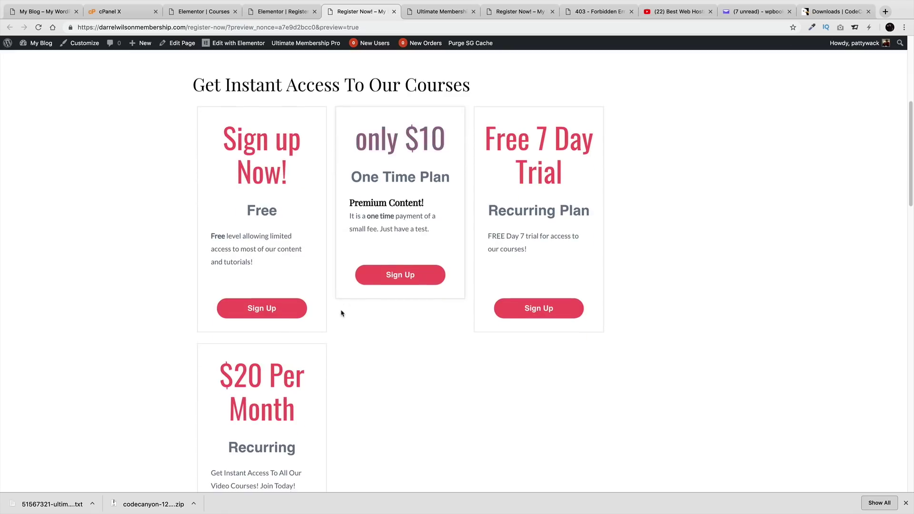
pyautogui.scroll(-3, 341, 312)
pyautogui.scroll(3, 347, 327)
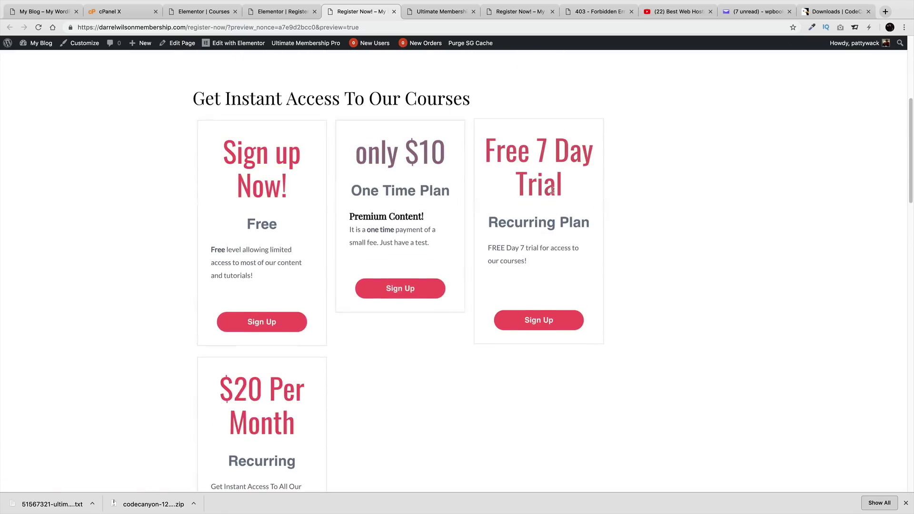
pyautogui.click(301, 13)
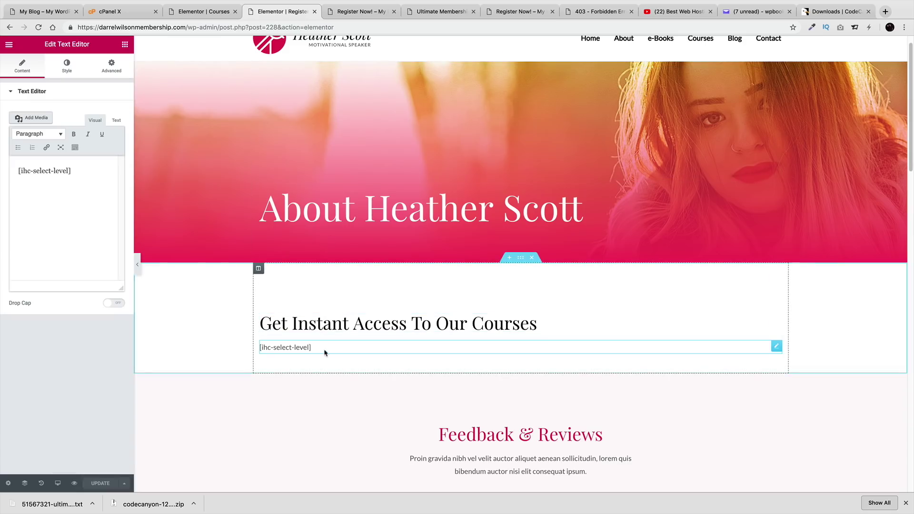
# Turn on Stretch Section for the courses section, save, and check the preview.
pyautogui.click(71, 69)
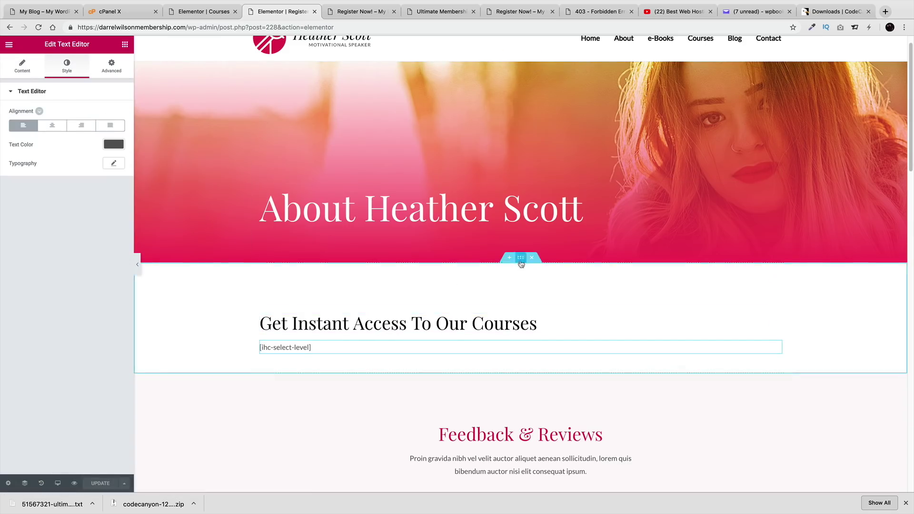
pyautogui.click(520, 258)
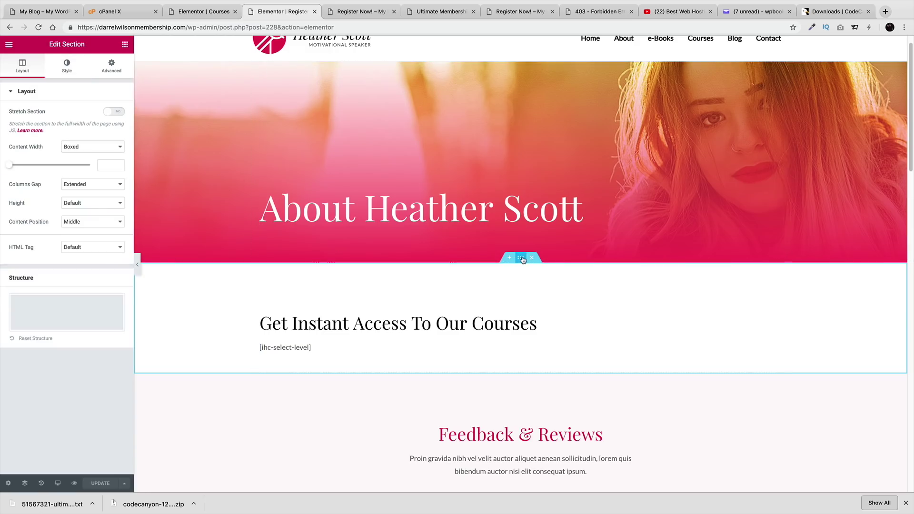
pyautogui.click(119, 115)
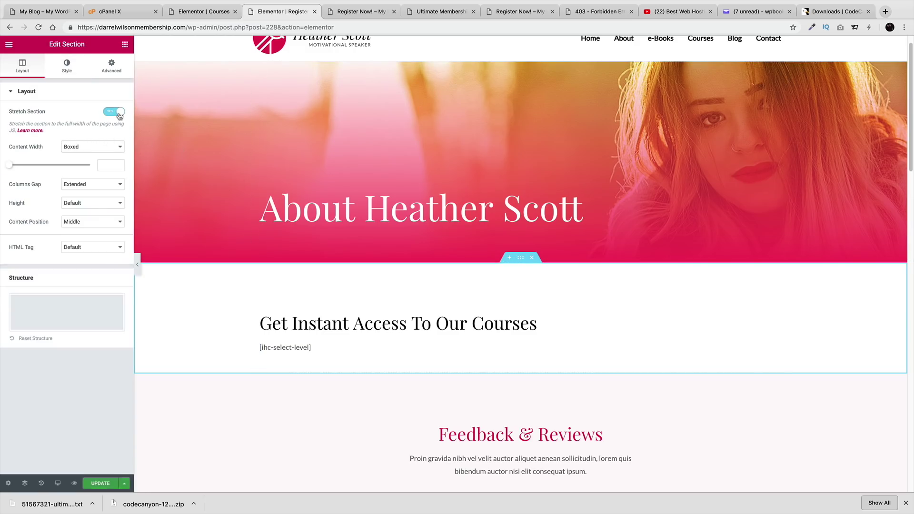
pyautogui.click(108, 147)
pyautogui.click(90, 147)
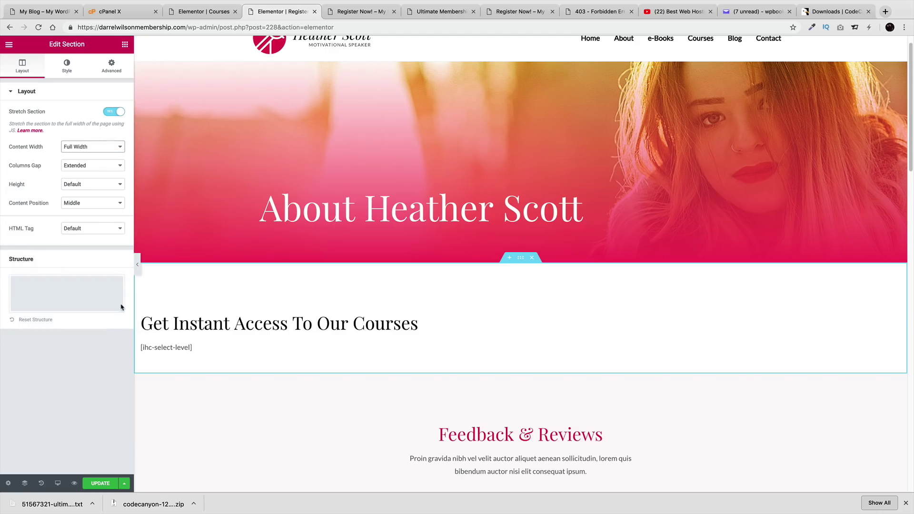
pyautogui.click(106, 148)
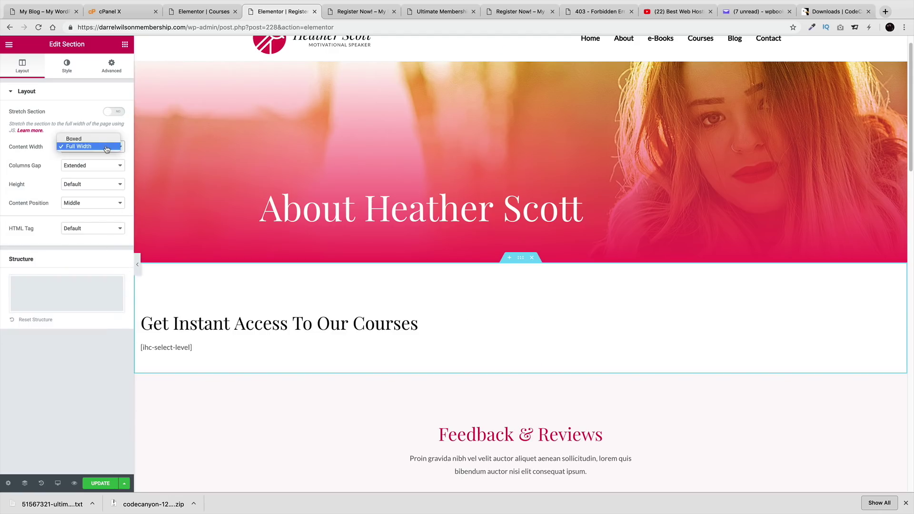
pyautogui.click(105, 140)
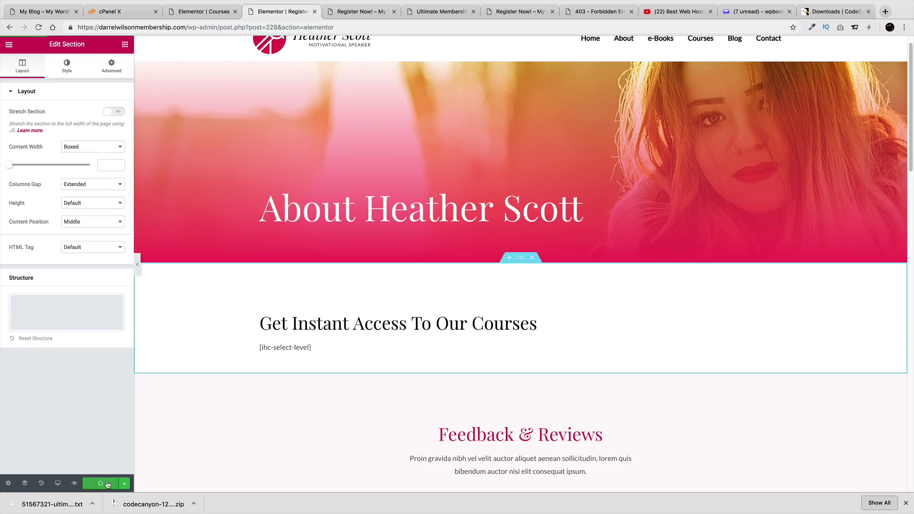
pyautogui.click(74, 484)
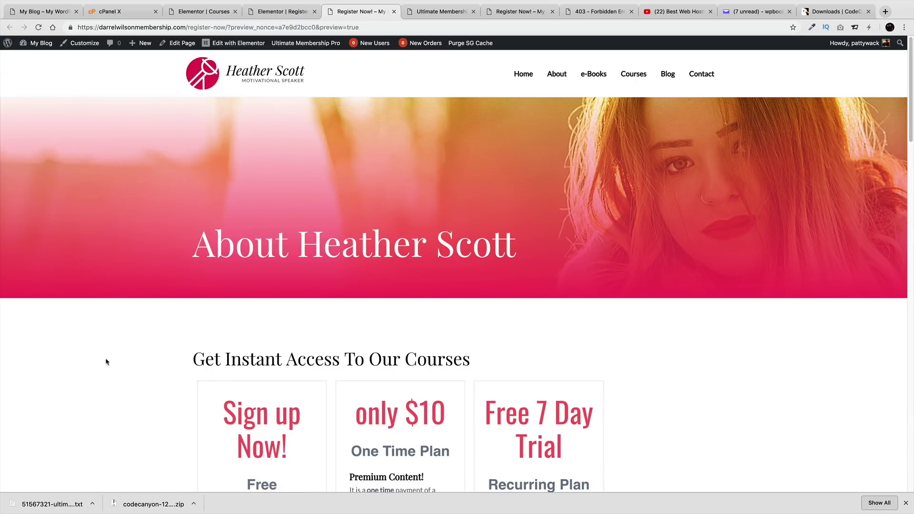
pyautogui.scroll(-5, 109, 359)
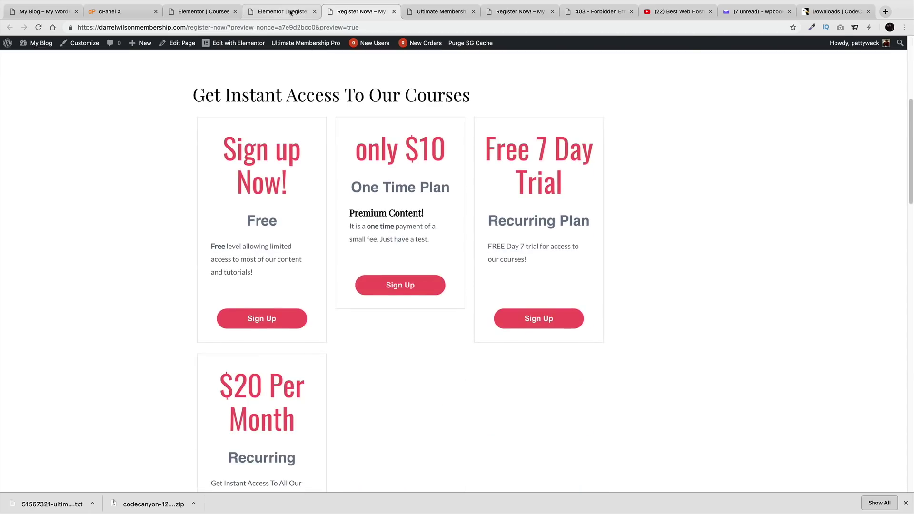
pyautogui.click(291, 13)
pyautogui.click(75, 483)
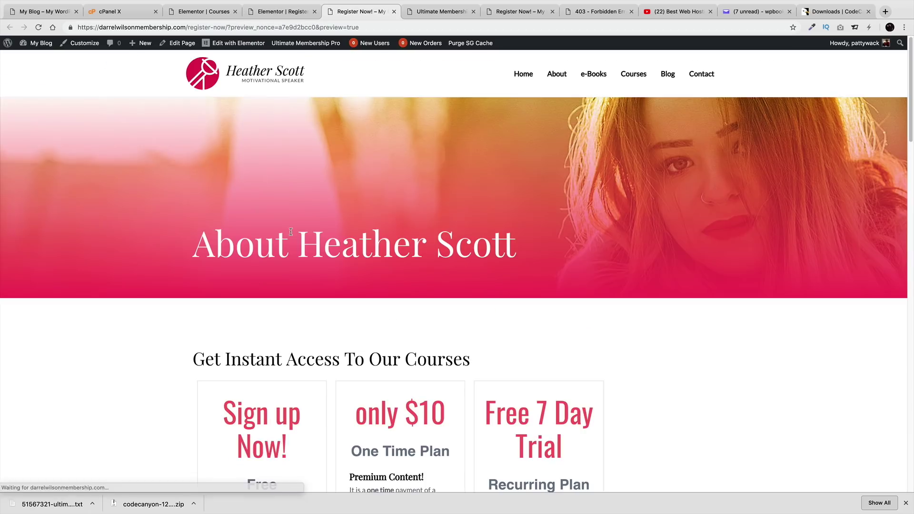
pyautogui.scroll(-4, 306, 278)
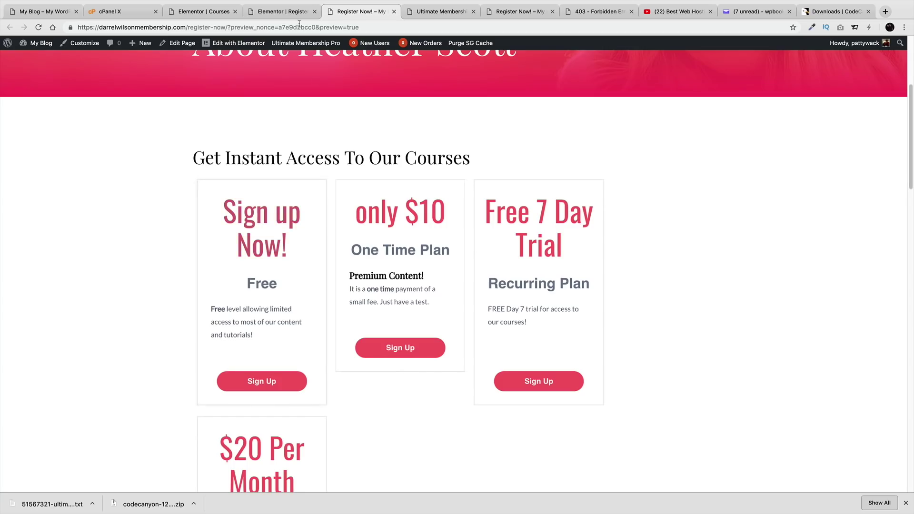
# Set the section's Content Width to Full Width, keep it stretched, save, and recheck the preview.
pyautogui.click(285, 11)
pyautogui.click(98, 147)
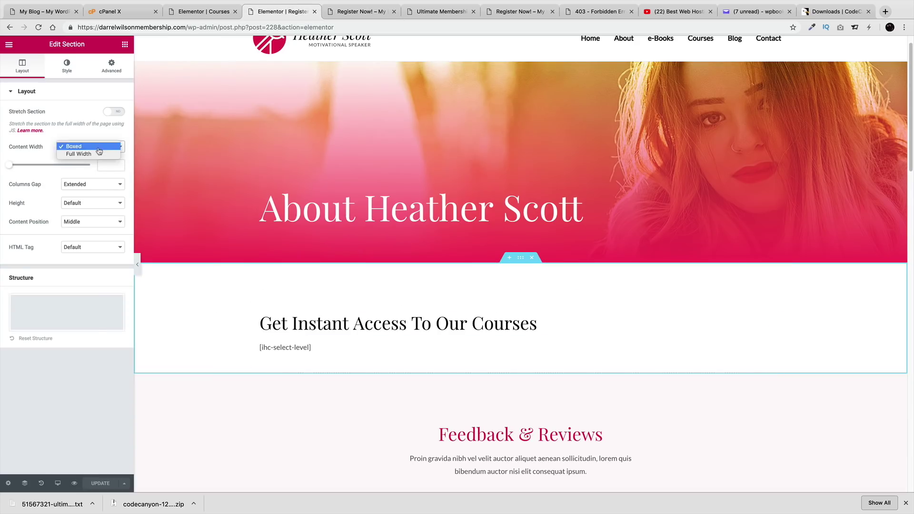
pyautogui.click(98, 152)
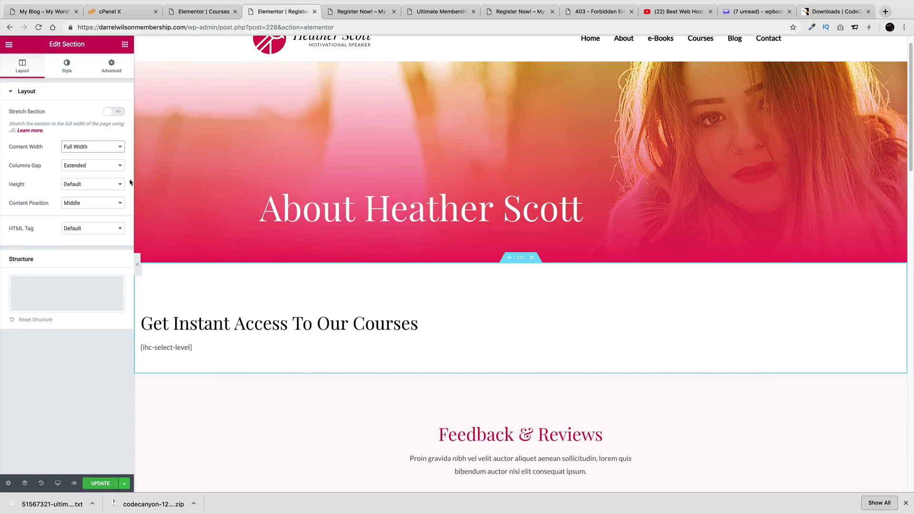
pyautogui.click(114, 112)
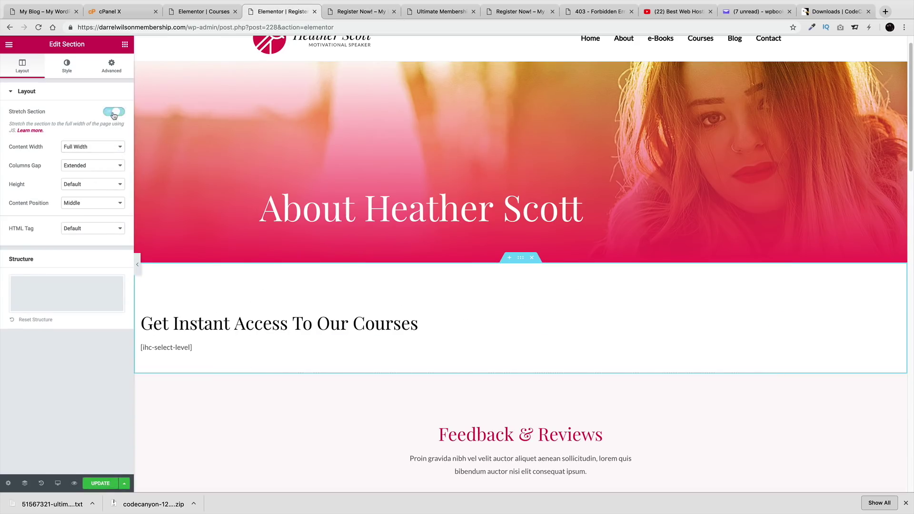
pyautogui.click(100, 483)
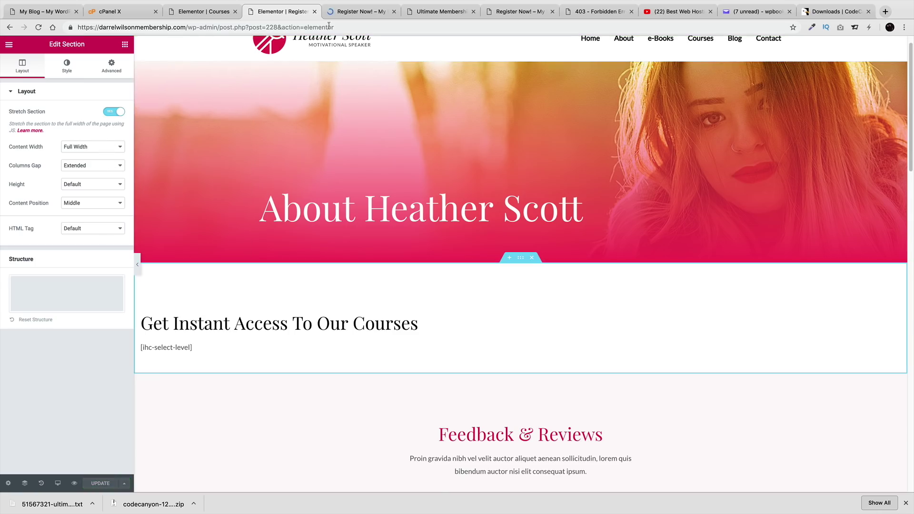
pyautogui.click(362, 11)
pyautogui.scroll(-3, 312, 222)
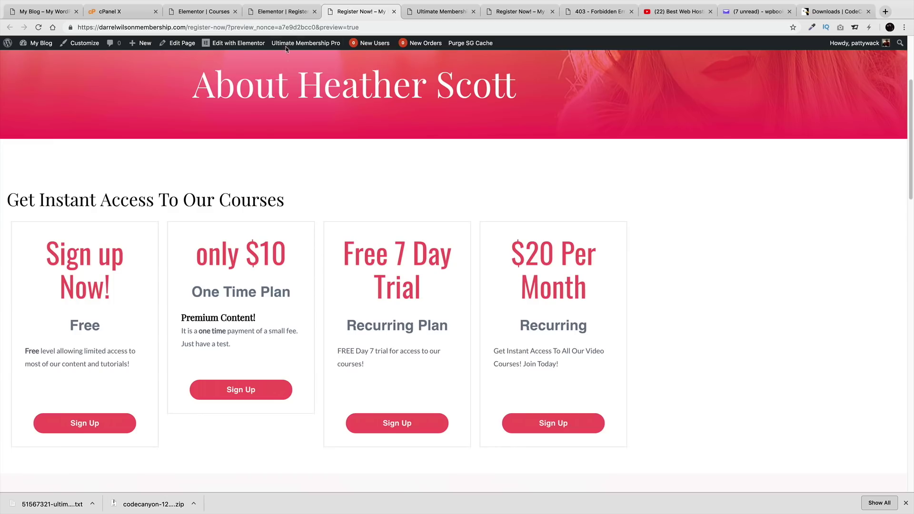
# Center-align the courses heading and the [ihc-select-level] text widget, then update and preview.
pyautogui.click(284, 12)
pyautogui.click(73, 72)
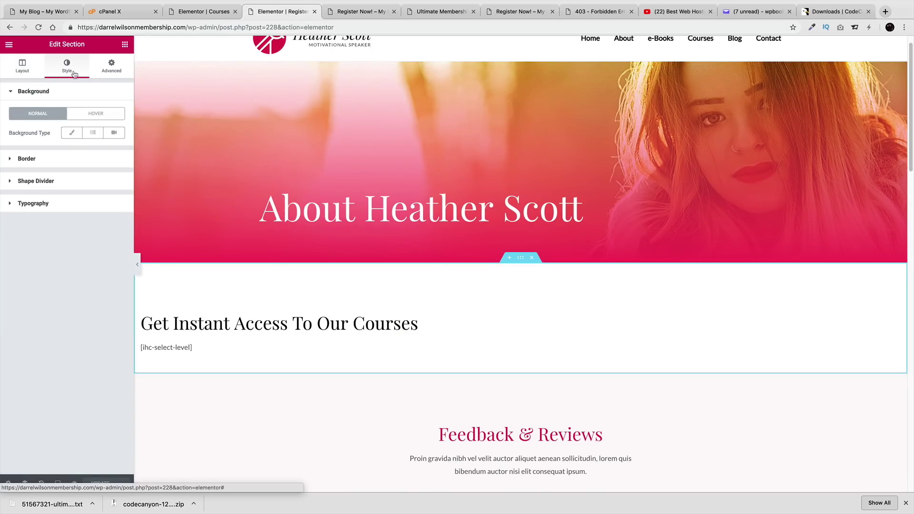
pyautogui.click(31, 72)
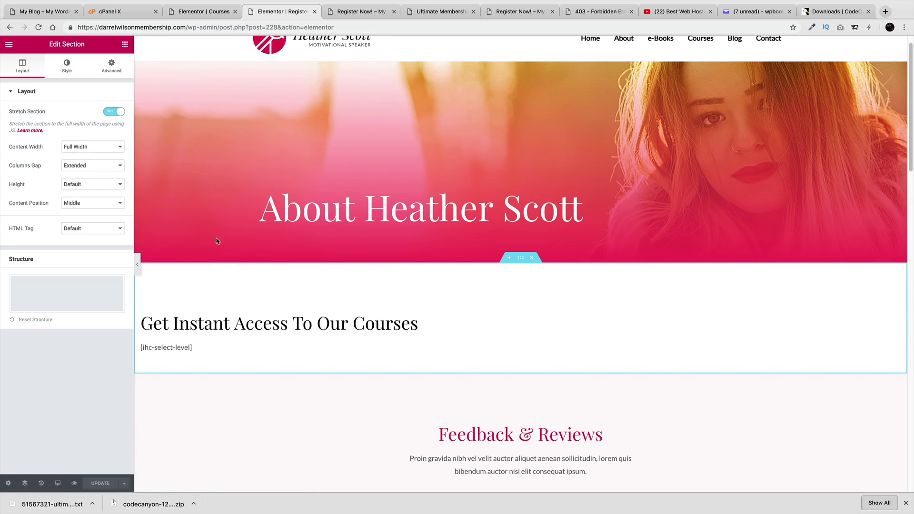
pyautogui.click(503, 329)
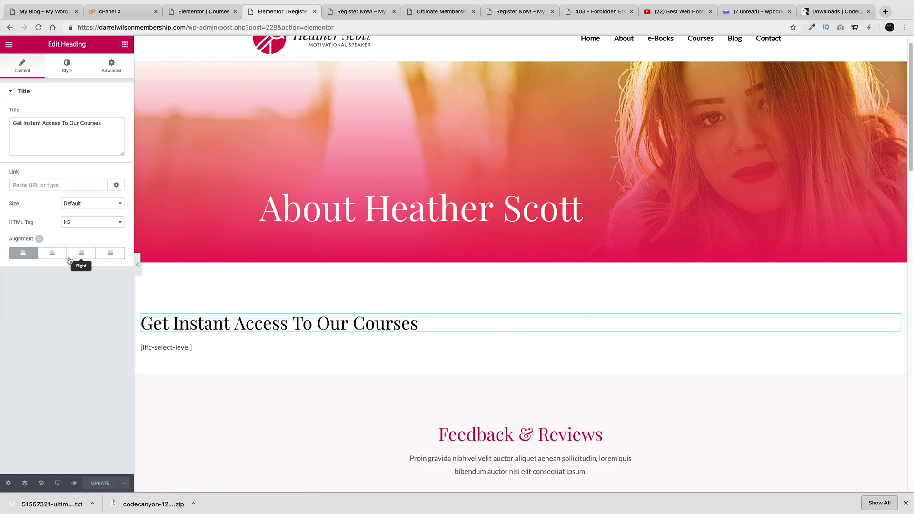
pyautogui.click(52, 253)
pyautogui.click(164, 347)
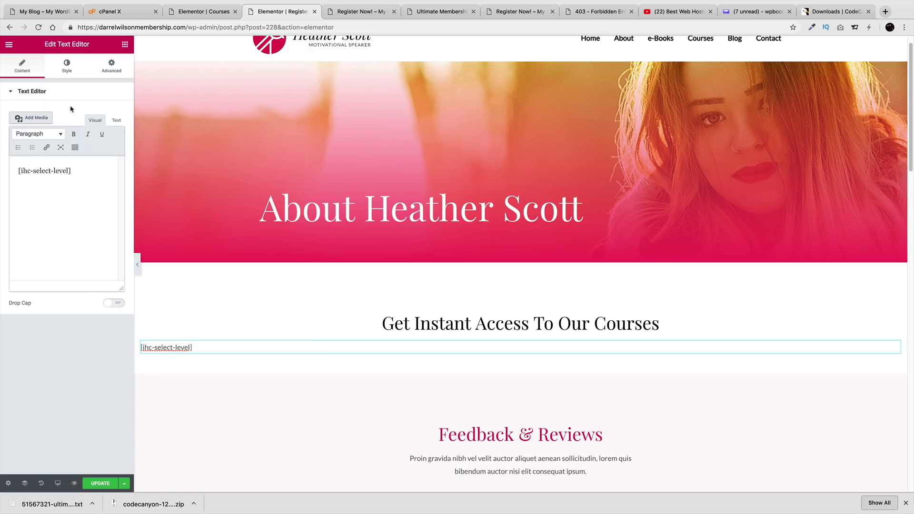
pyautogui.click(67, 66)
pyautogui.click(52, 125)
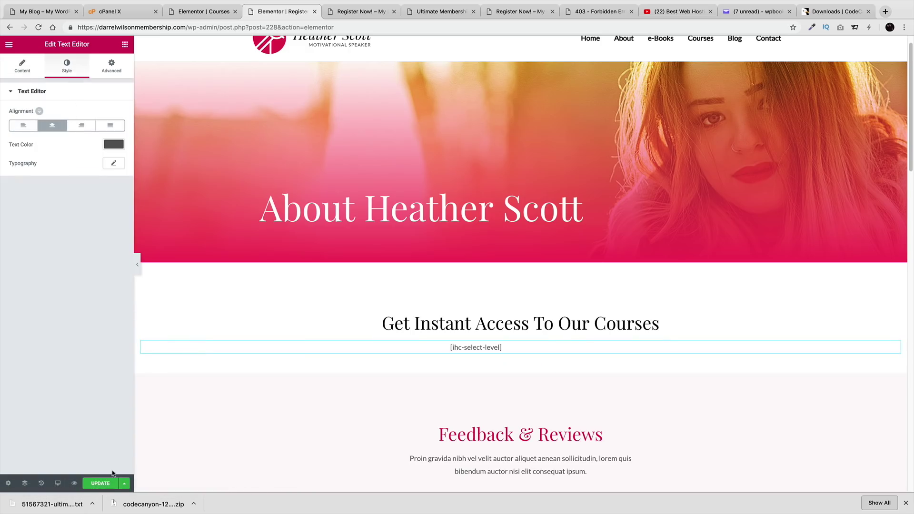
pyautogui.click(74, 483)
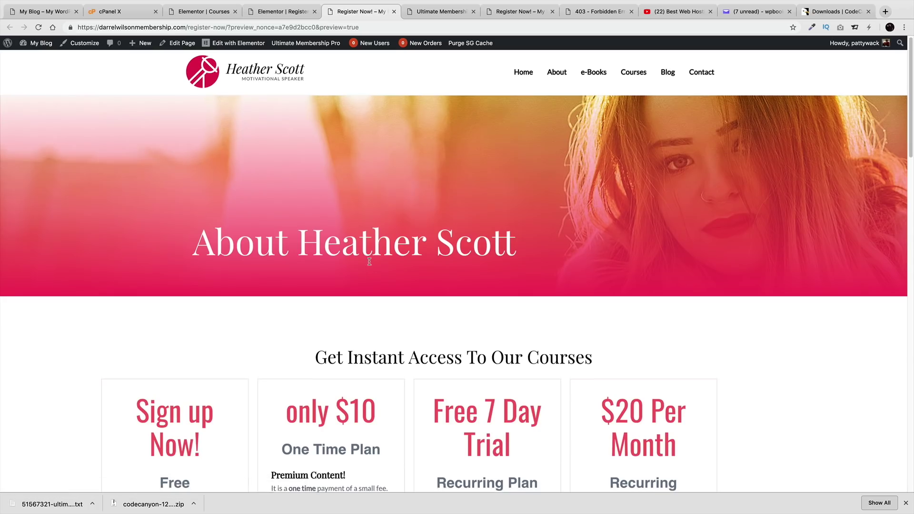
# Check the centred plan cards in the preview, then view the live Register Now page.
pyautogui.scroll(-3, 367, 258)
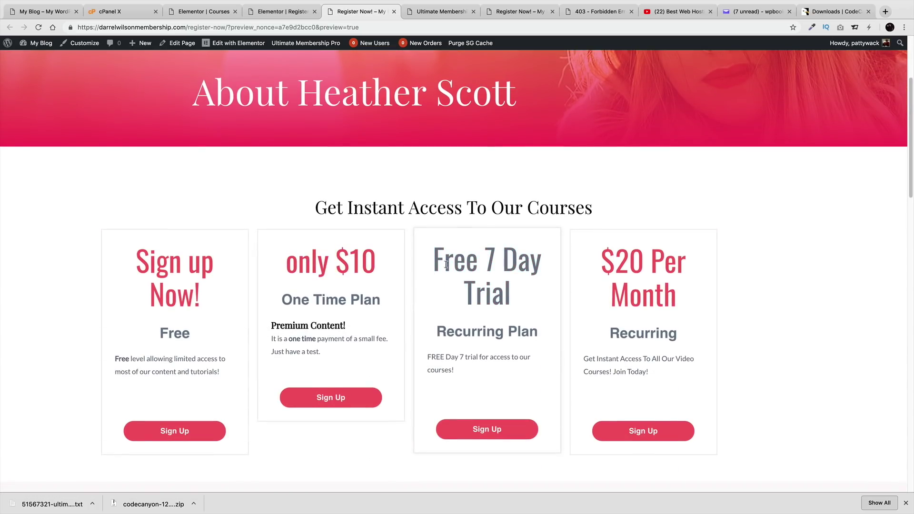
pyautogui.scroll(-1, 499, 315)
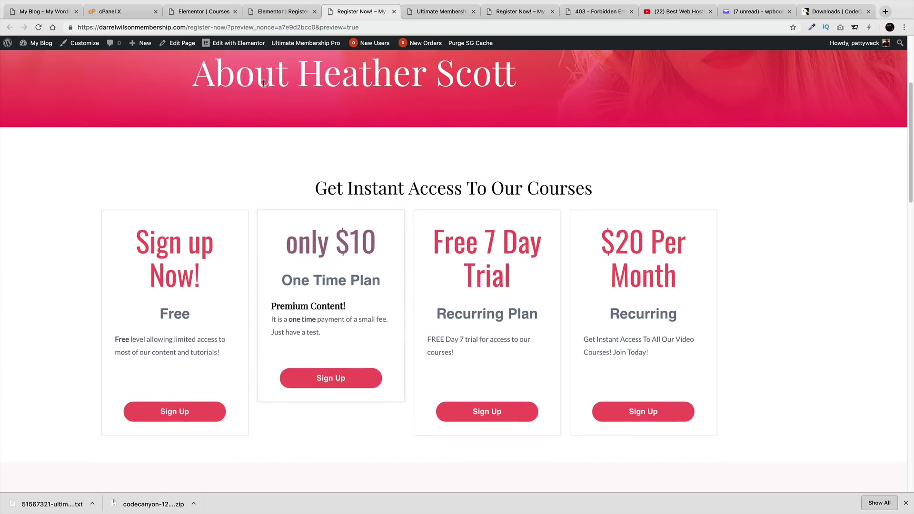
pyautogui.click(274, 14)
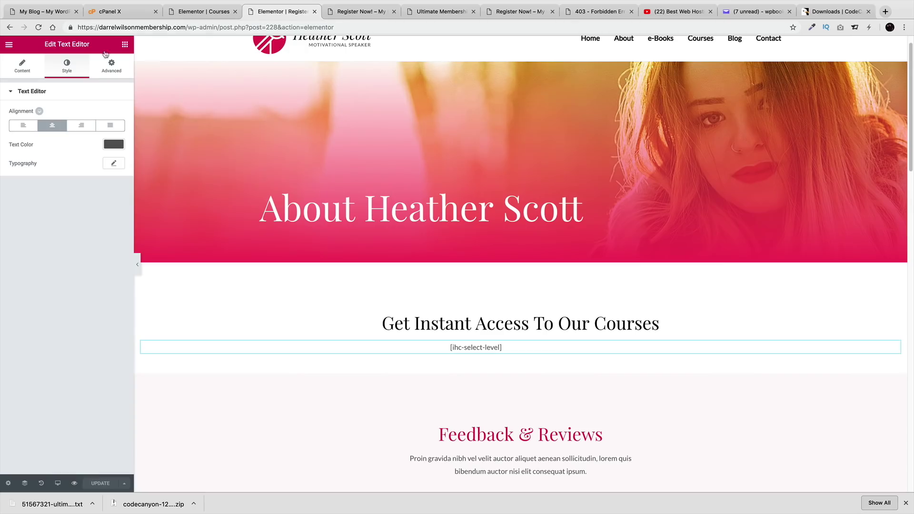
pyautogui.click(8, 47)
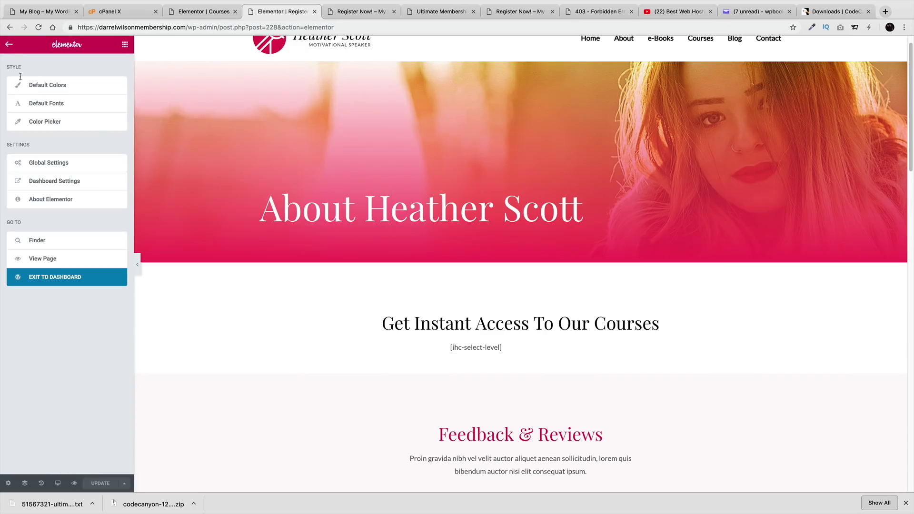
pyautogui.click(62, 259)
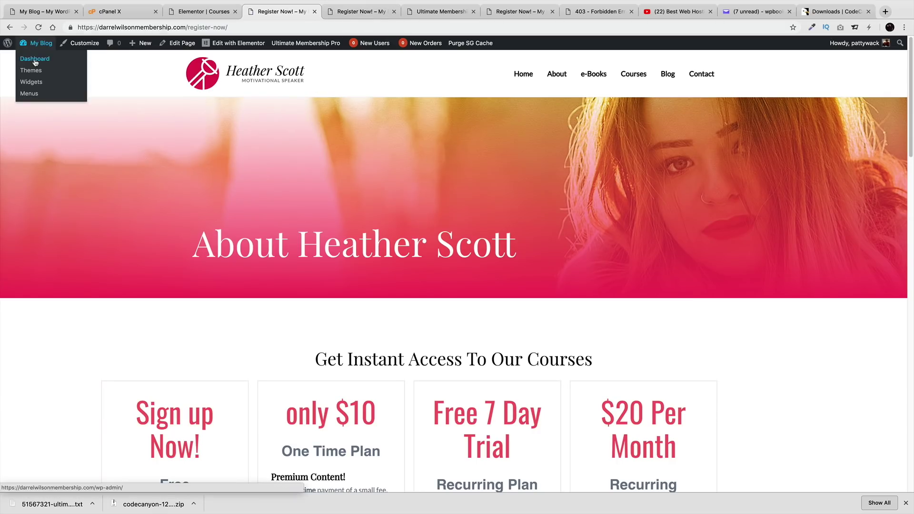
# From the WordPress dashboard, go to Ultimate Membership Pro's Payment Services tab.
pyautogui.click(35, 60)
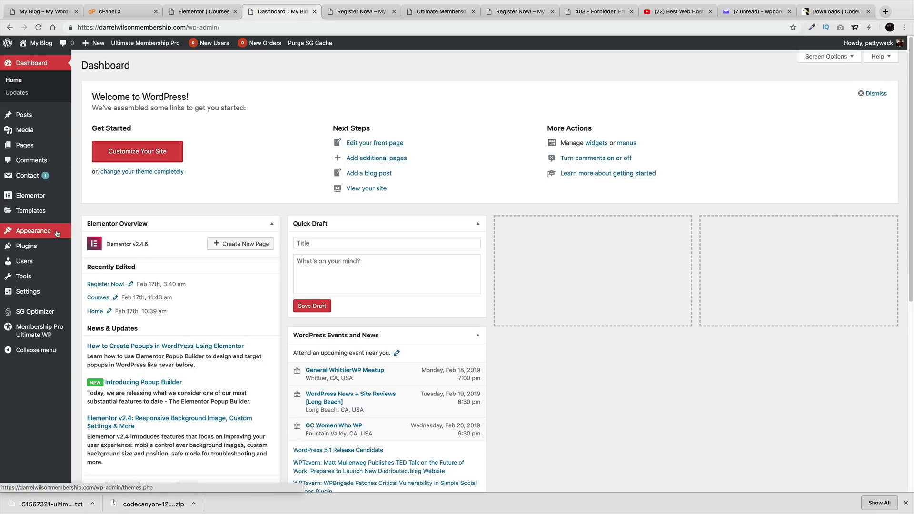
pyautogui.moveTo(57, 233)
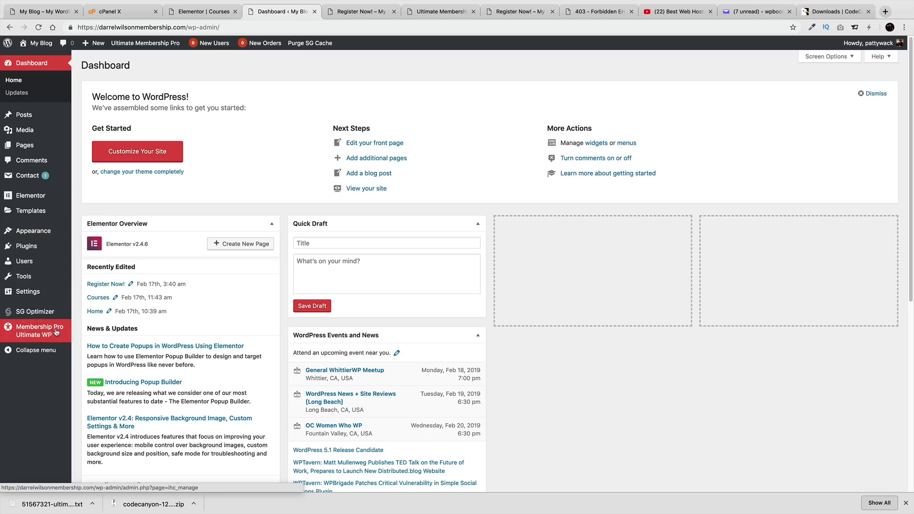
pyautogui.click(102, 333)
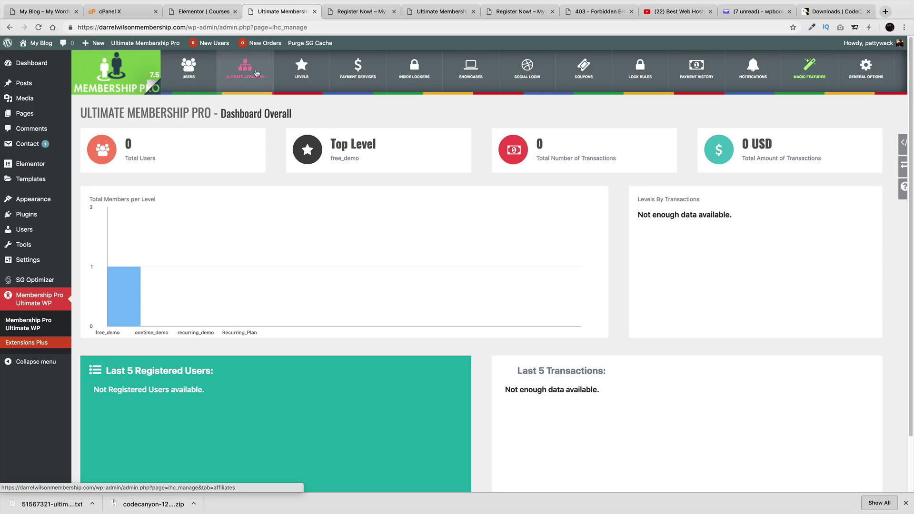
pyautogui.click(287, 70)
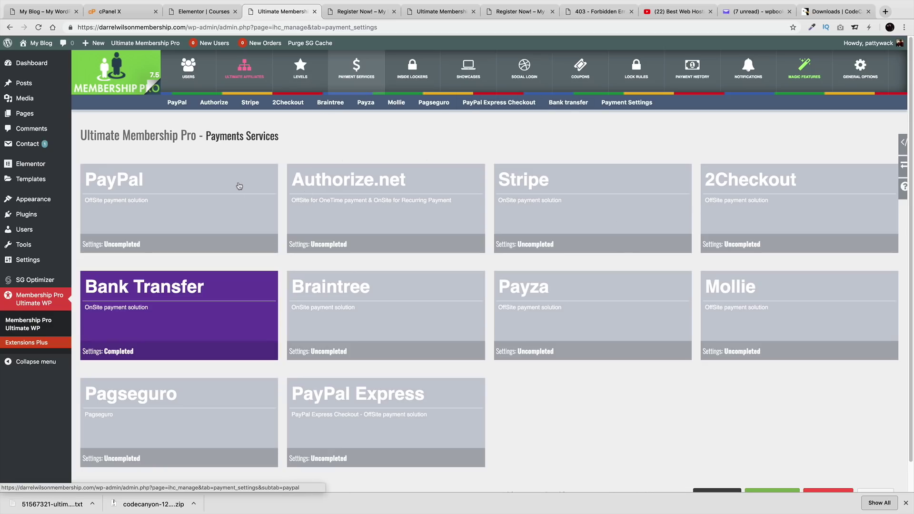
# Switch PayPal Activation to ON in the PayPal gateway settings and save.
pyautogui.click(165, 198)
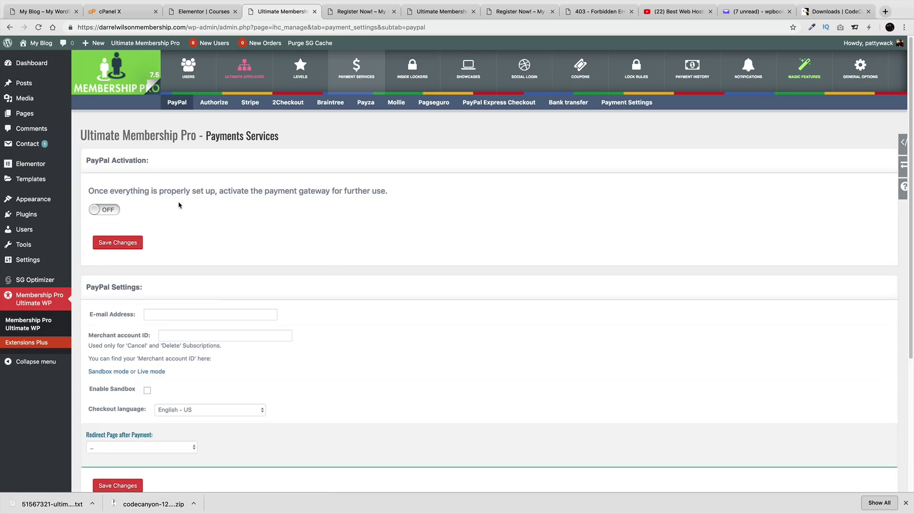
pyautogui.click(111, 211)
pyautogui.click(138, 242)
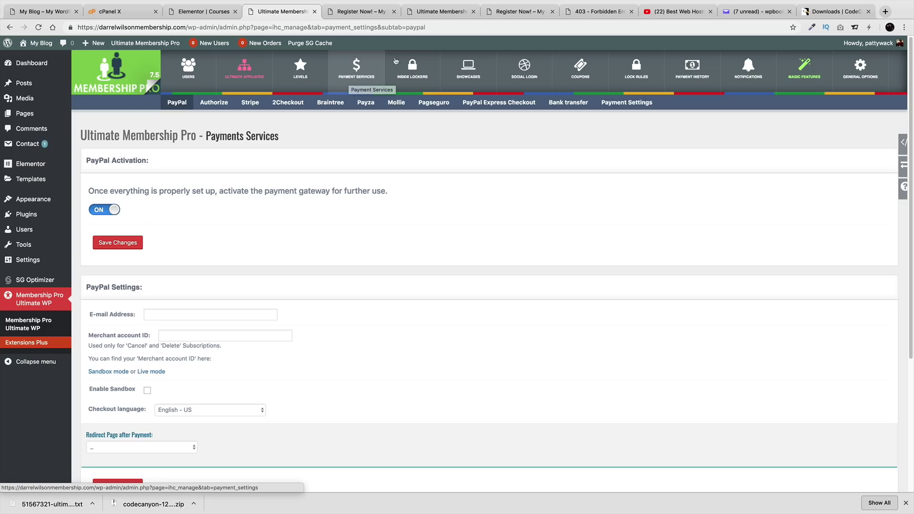
pyautogui.click(886, 11)
# Start a PayPal Personal Account sign-up at paypal.com, then return to the plugin settings tab.
pyautogui.write('pay')
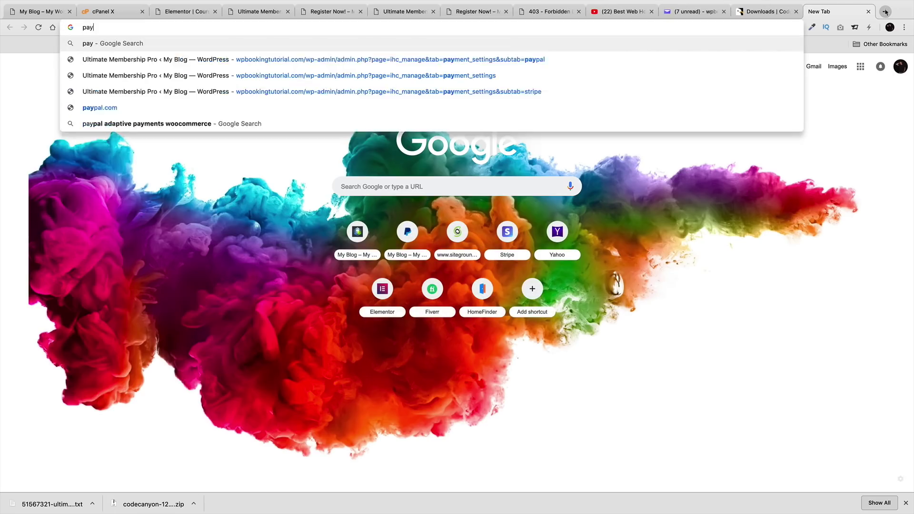
pyautogui.write('pal.com')
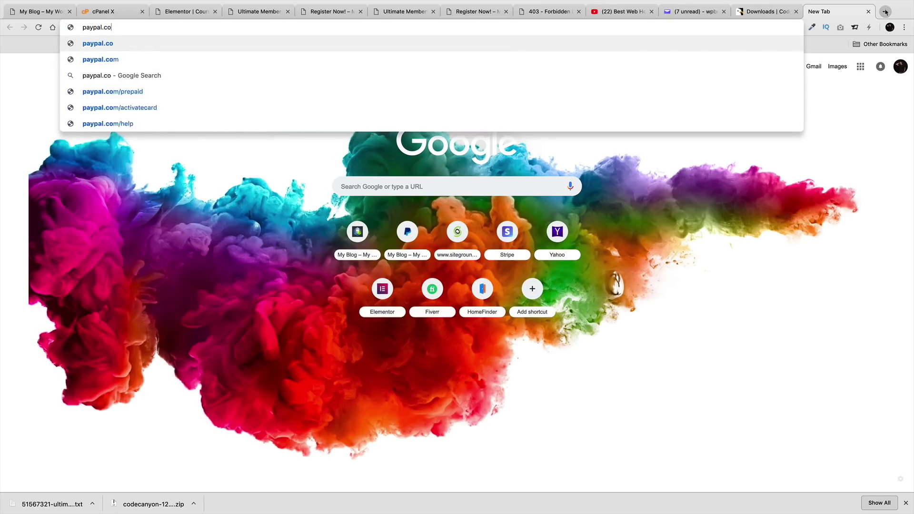
pyautogui.press('Return')
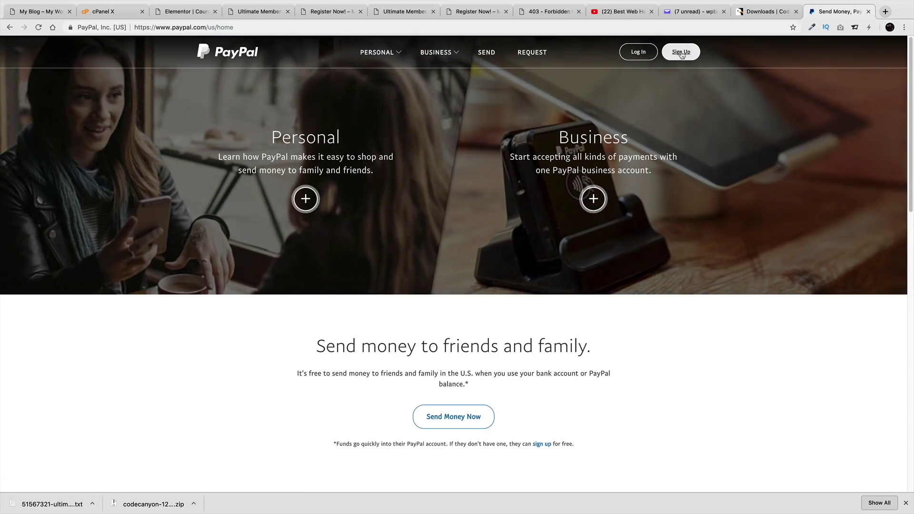
pyautogui.click(682, 52)
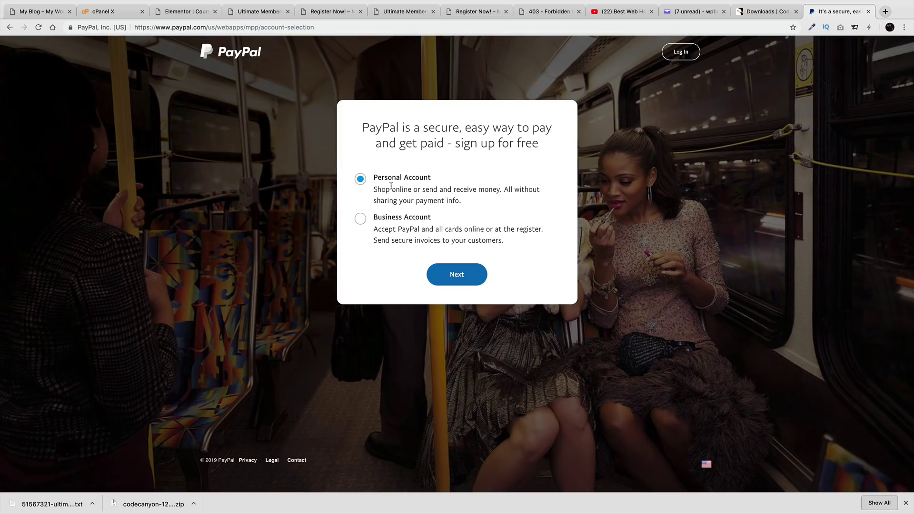
pyautogui.click(456, 274)
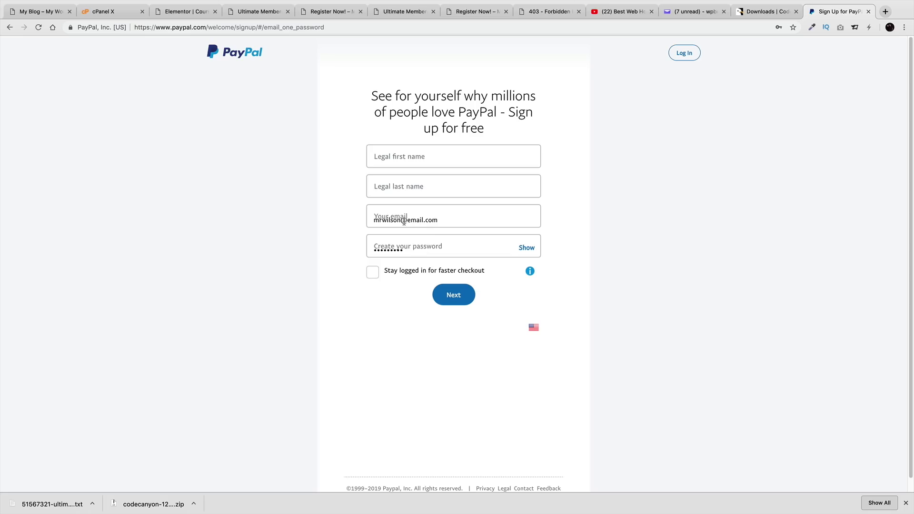
pyautogui.click(192, 14)
pyautogui.click(239, 13)
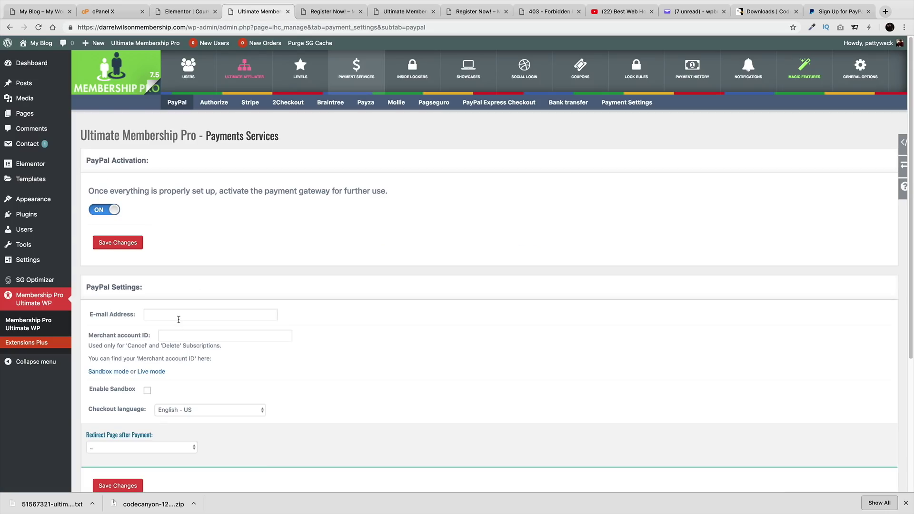
# Enter the PayPal account e-mail address in the E-mail Address field and save the settings.
pyautogui.click(833, 12)
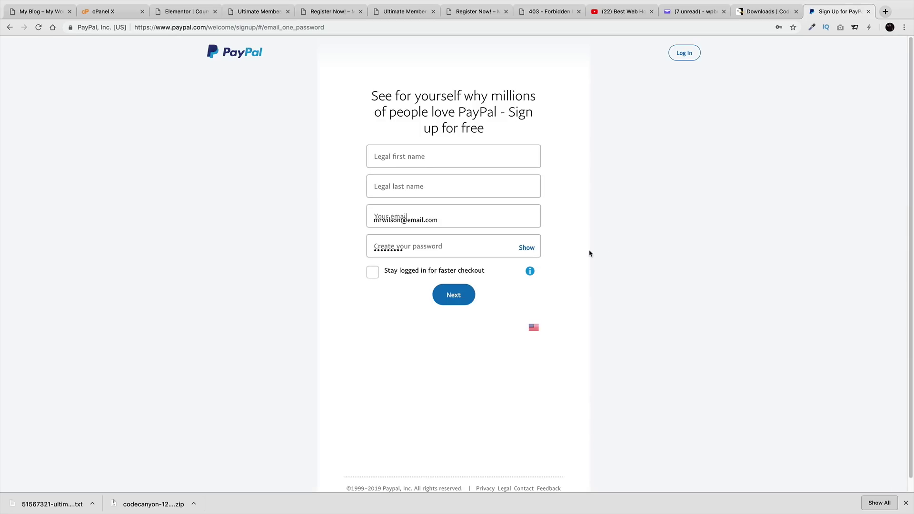
pyautogui.click(200, 16)
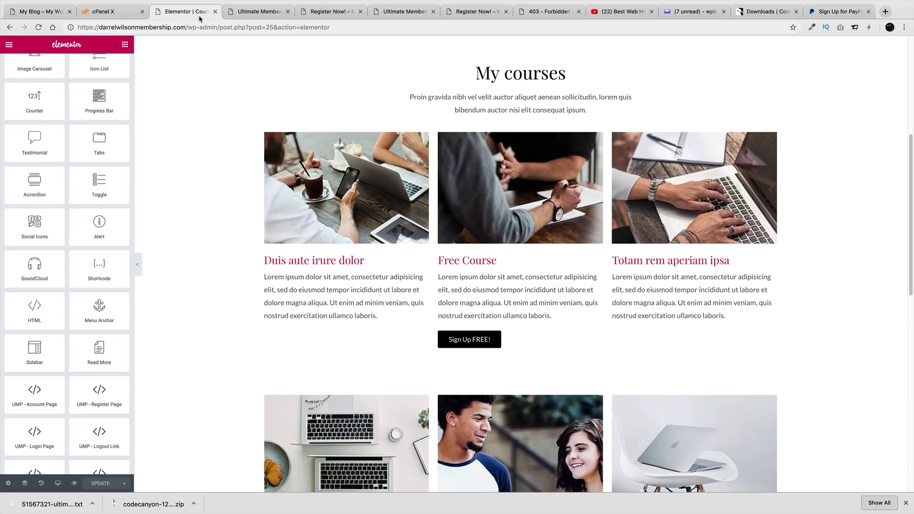
pyautogui.click(243, 12)
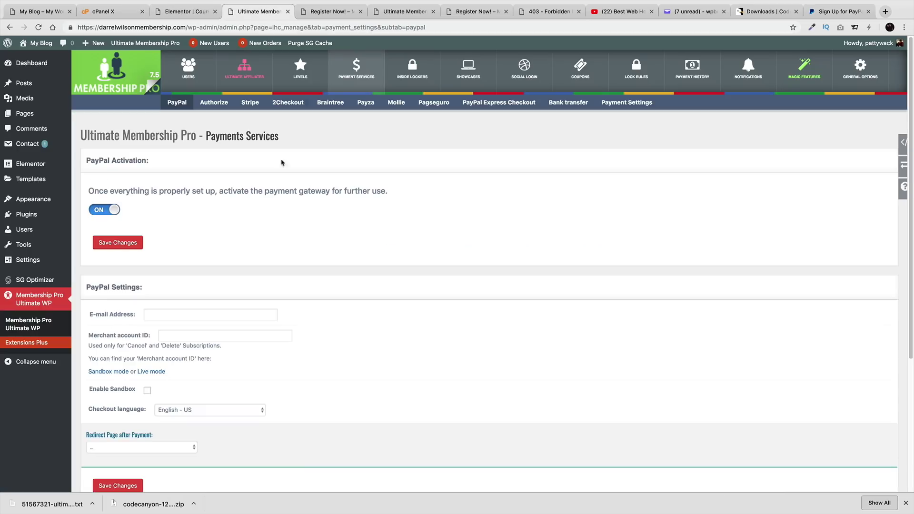
pyautogui.click(212, 313)
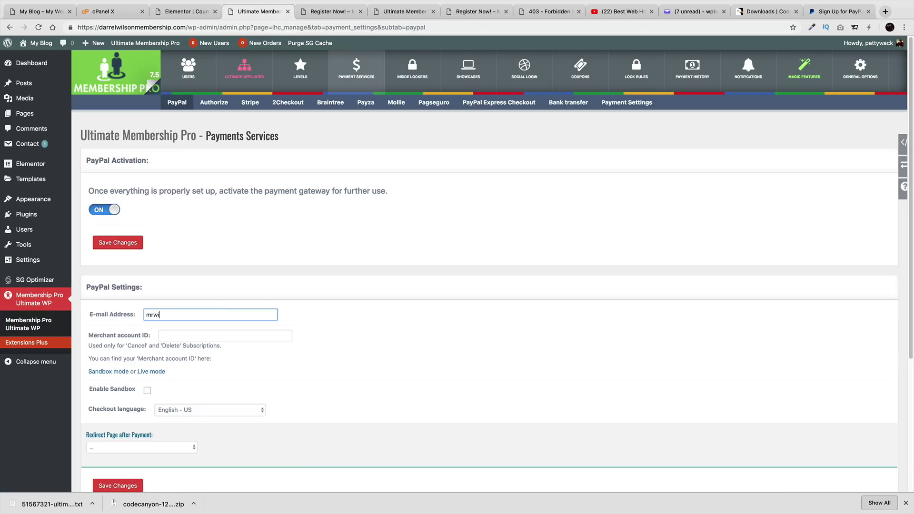
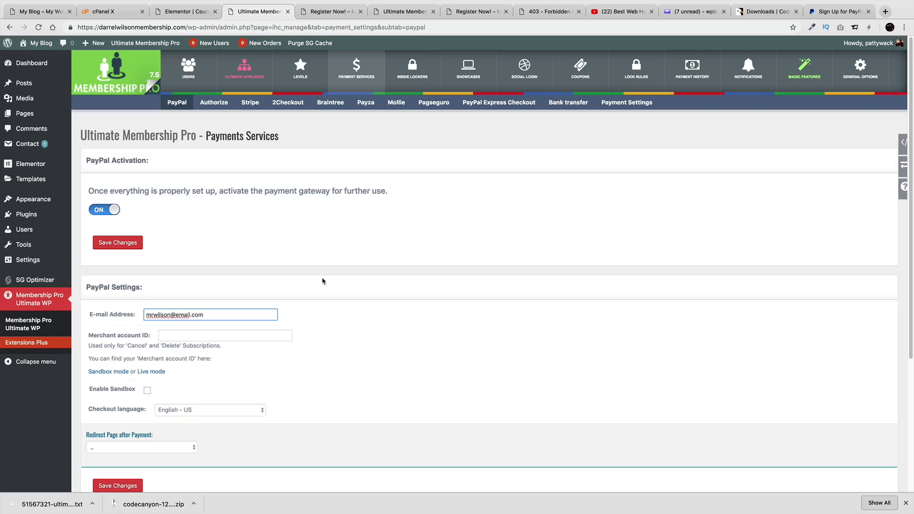
pyautogui.scroll(-4, 328, 271)
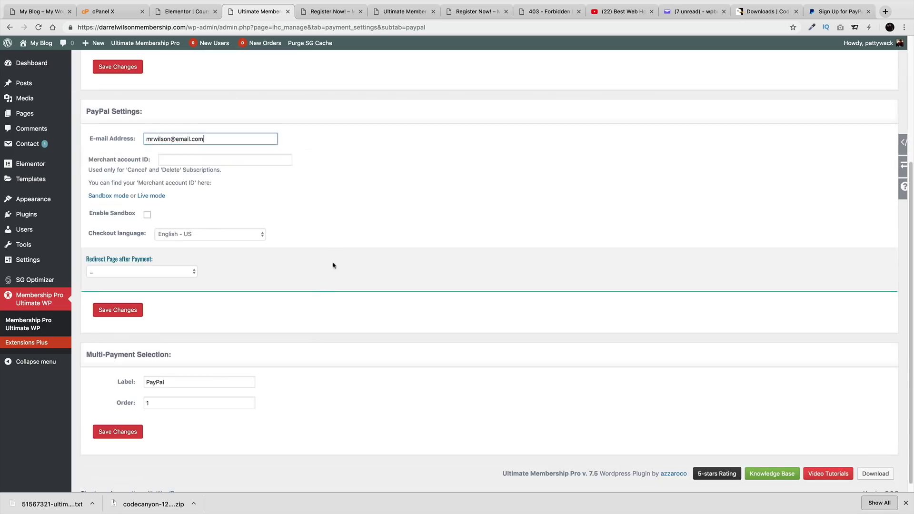
pyautogui.click(336, 214)
pyautogui.scroll(1, 314, 224)
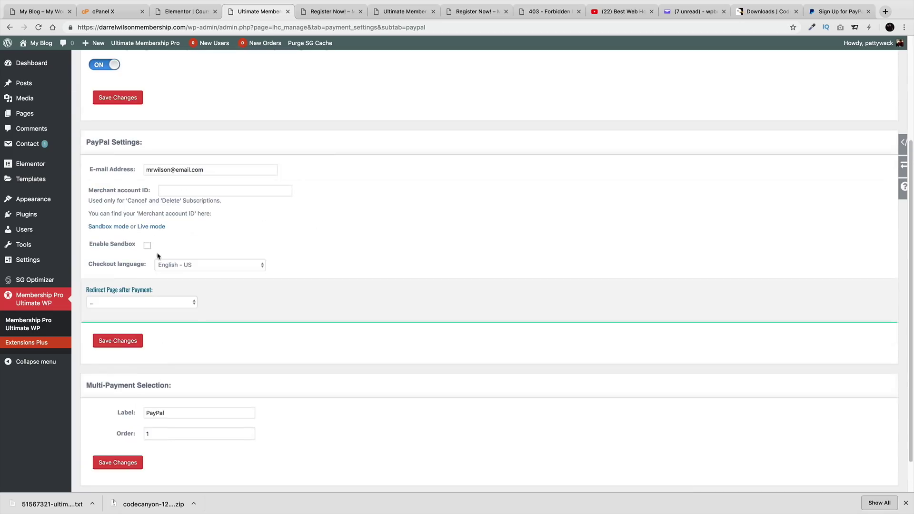
pyautogui.scroll(1, 167, 311)
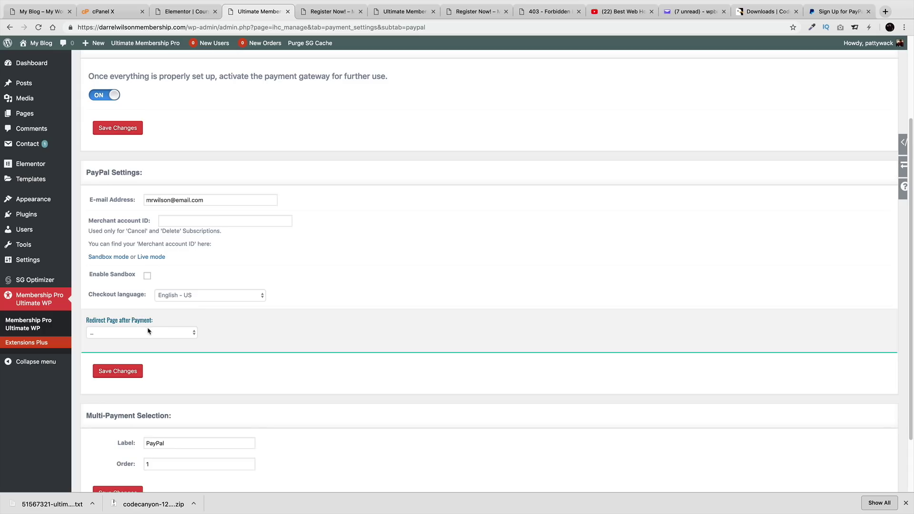
pyautogui.click(135, 377)
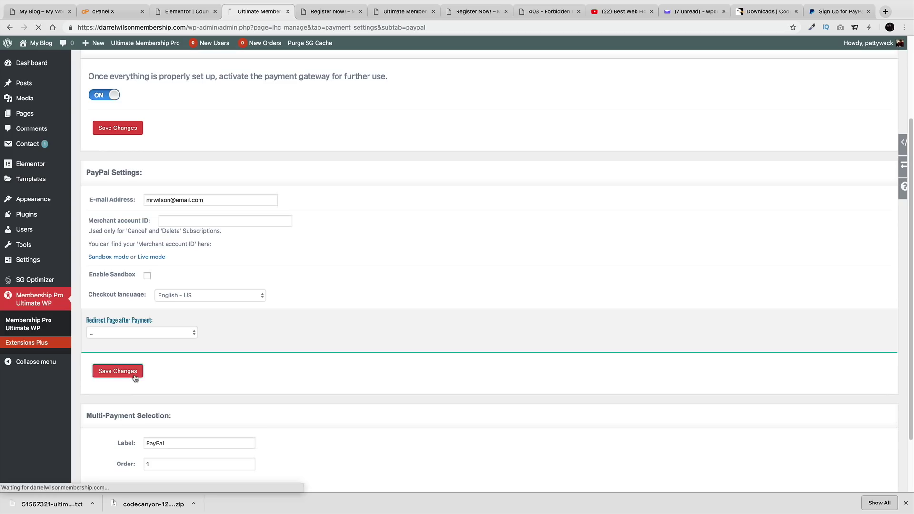
pyautogui.click(114, 242)
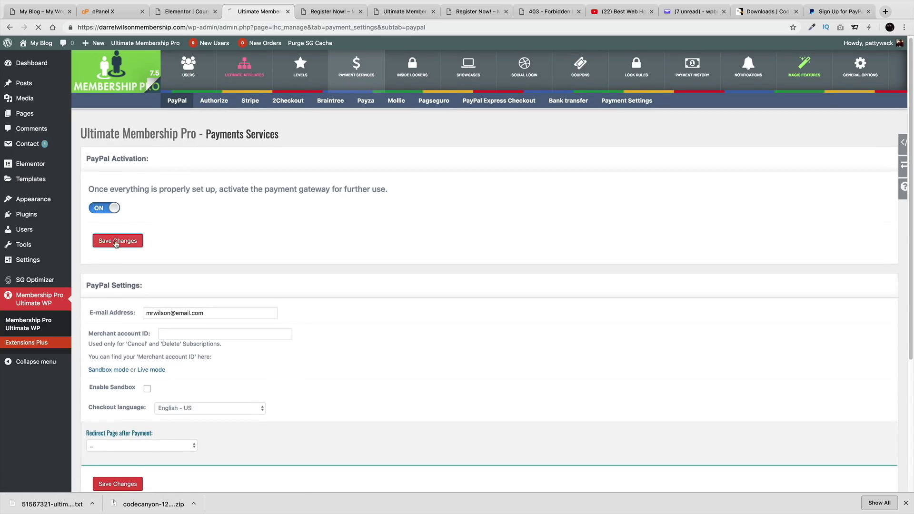
# Create a new page titled 'Thank You Page'.
pyautogui.moveTo(62, 199)
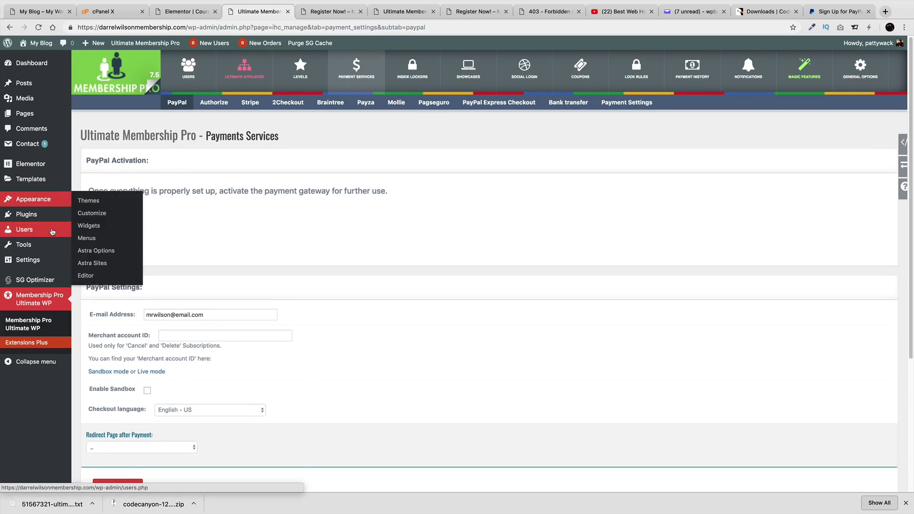
pyautogui.moveTo(61, 114)
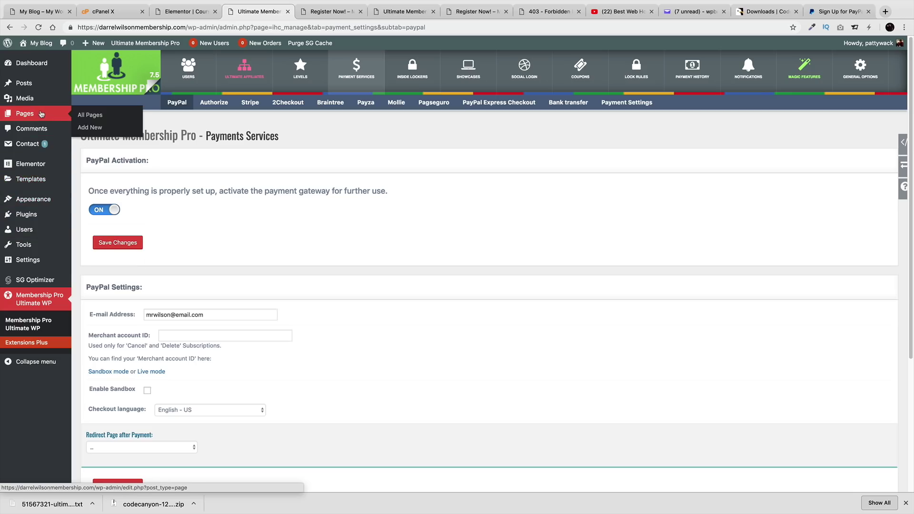
pyautogui.click(89, 127)
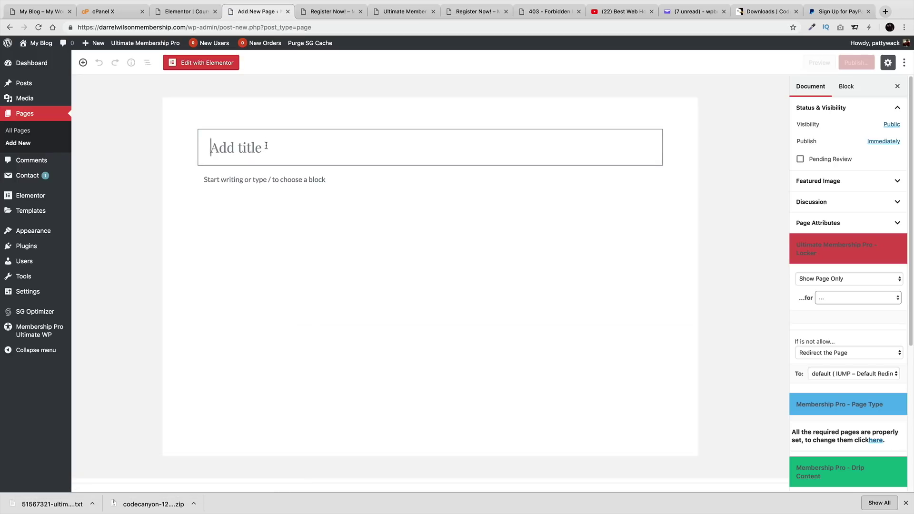
pyautogui.write('Thank You Page')
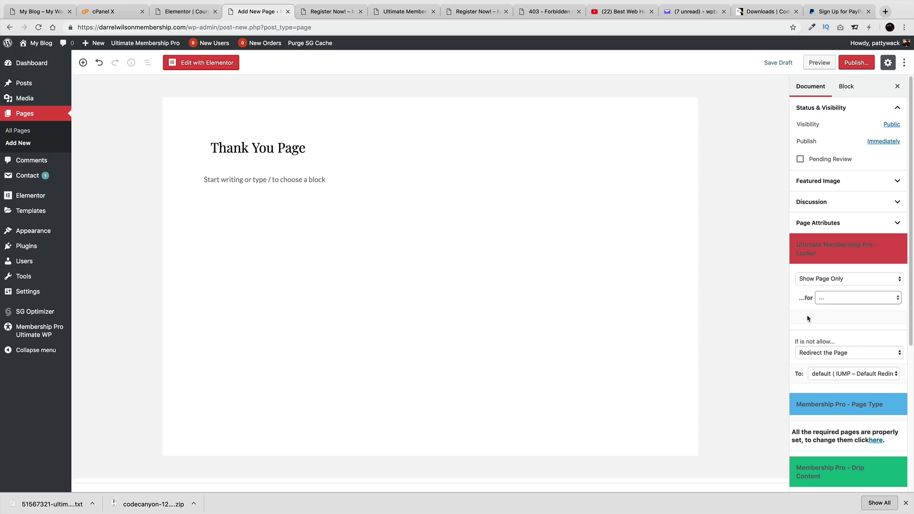
pyautogui.scroll(-5, 811, 324)
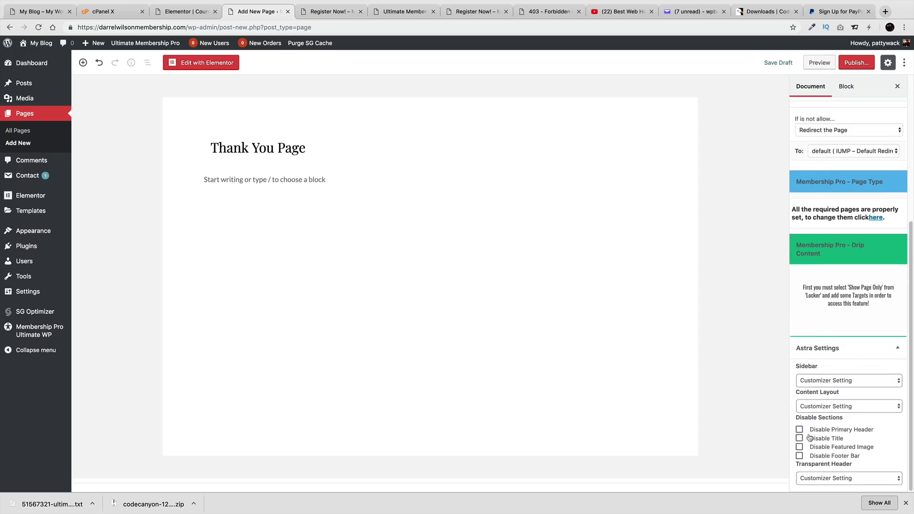
# Set the content layout to Full Width / Contained, publish the page, and open it in Elementor.
pyautogui.click(817, 406)
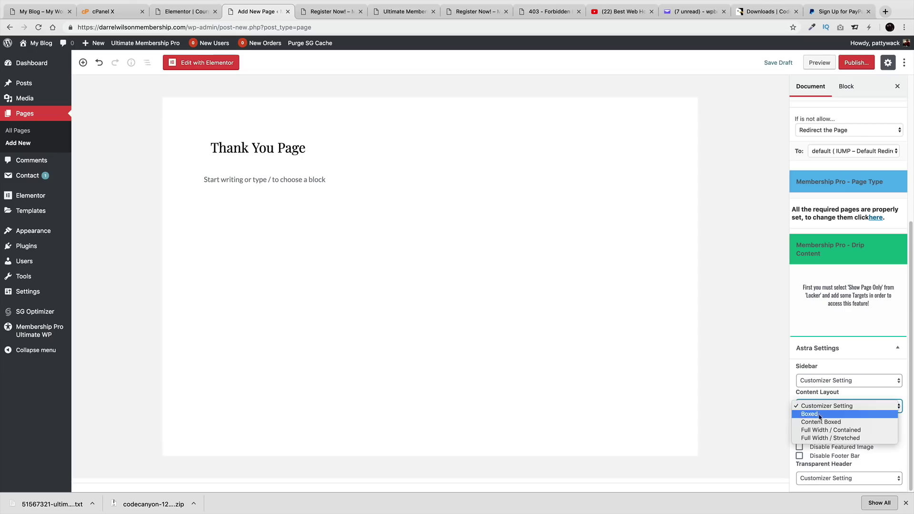
pyautogui.click(830, 439)
pyautogui.click(851, 406)
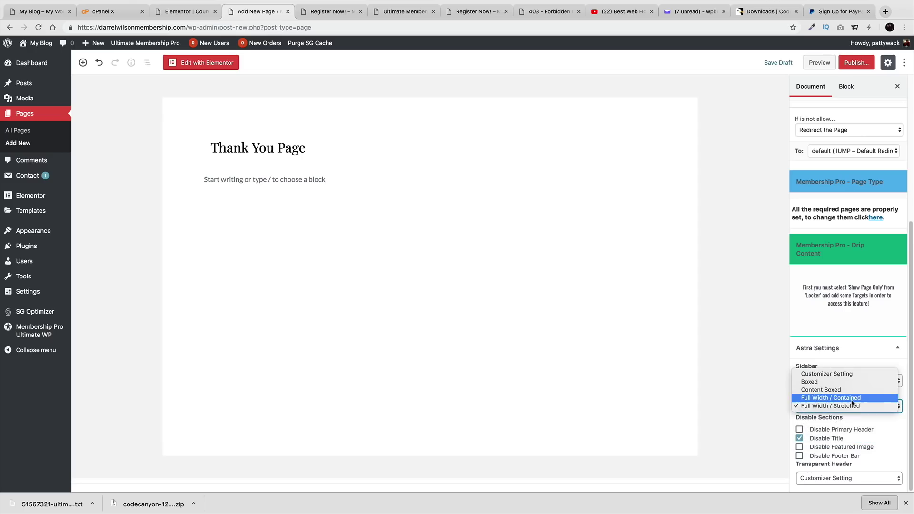
pyautogui.click(852, 397)
pyautogui.scroll(6, 860, 316)
pyautogui.click(857, 65)
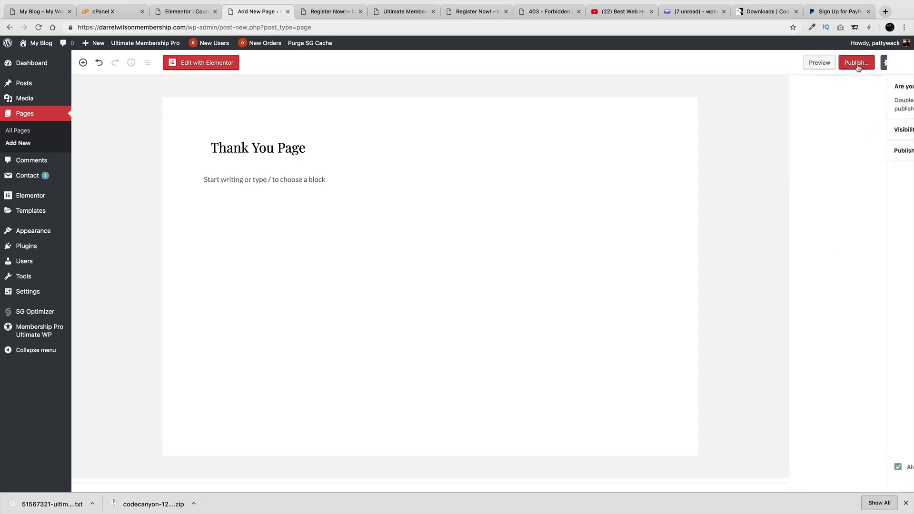
pyautogui.click(857, 64)
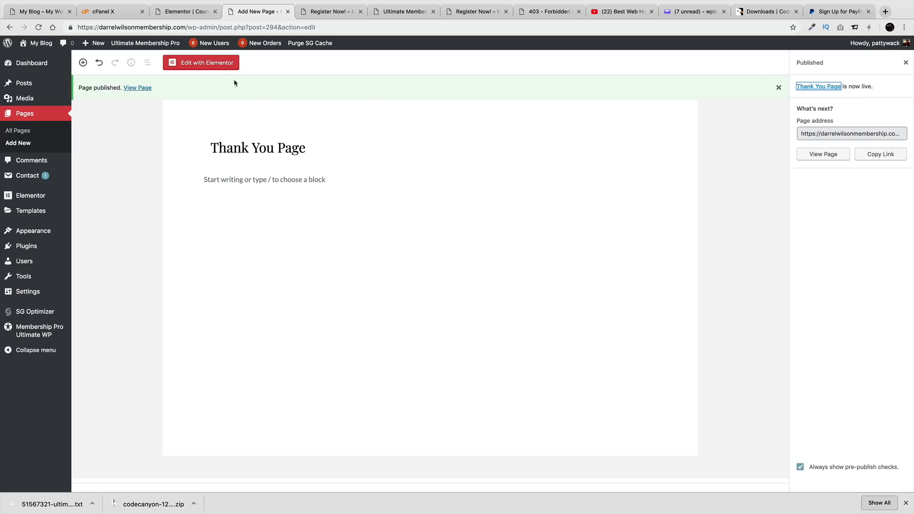
pyautogui.click(217, 67)
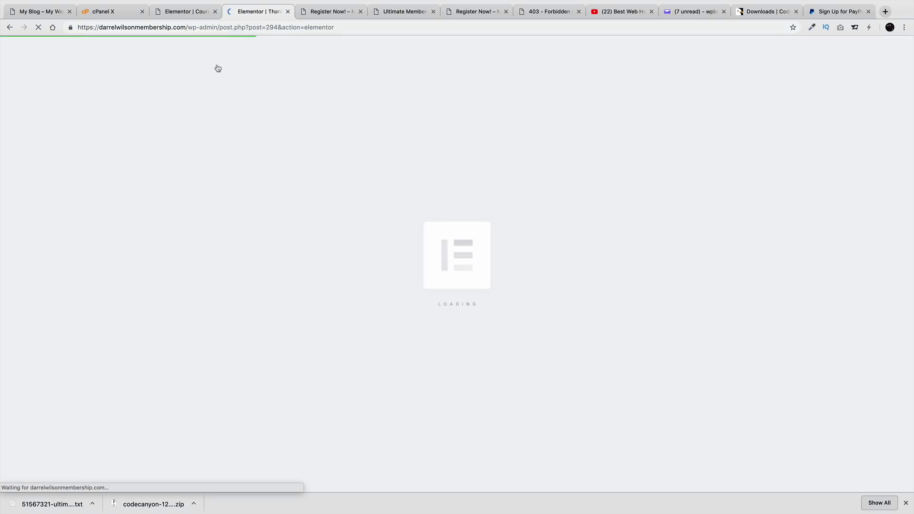
# Insert the 'Coming Soon 2' template from the Elementor page template library.
pyautogui.click(530, 137)
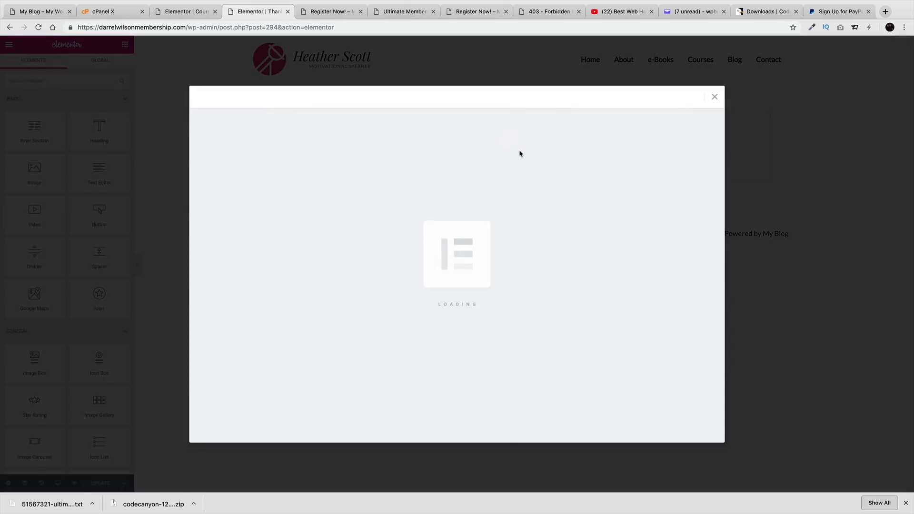
pyautogui.scroll(-10, 541, 305)
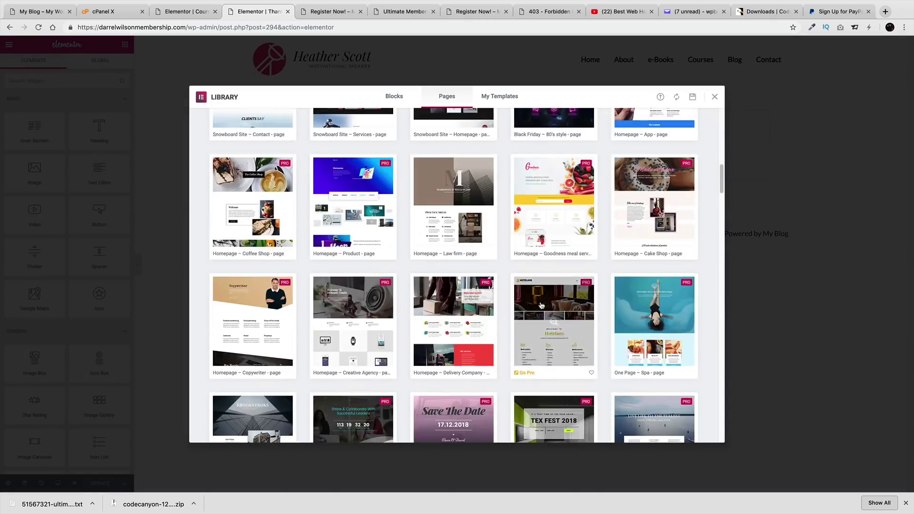
pyautogui.scroll(-20, 541, 305)
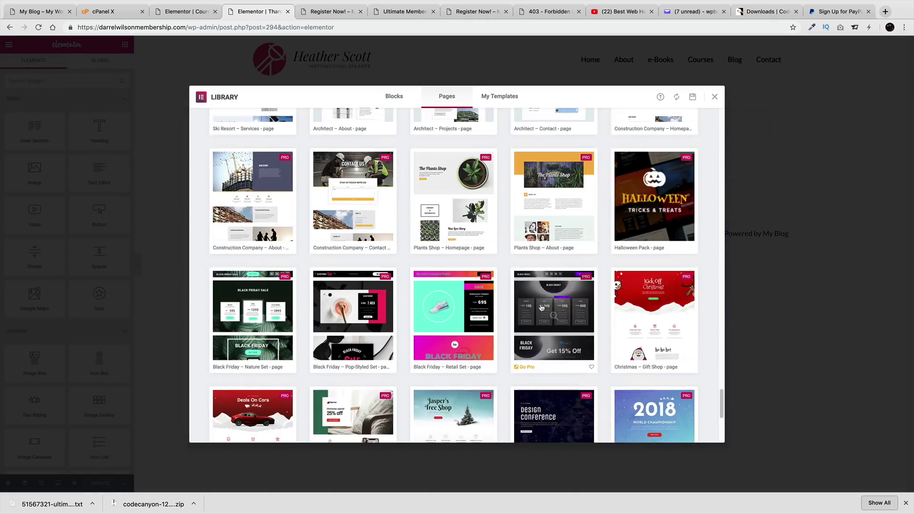
pyautogui.scroll(-5, 541, 308)
pyautogui.scroll(4, 541, 307)
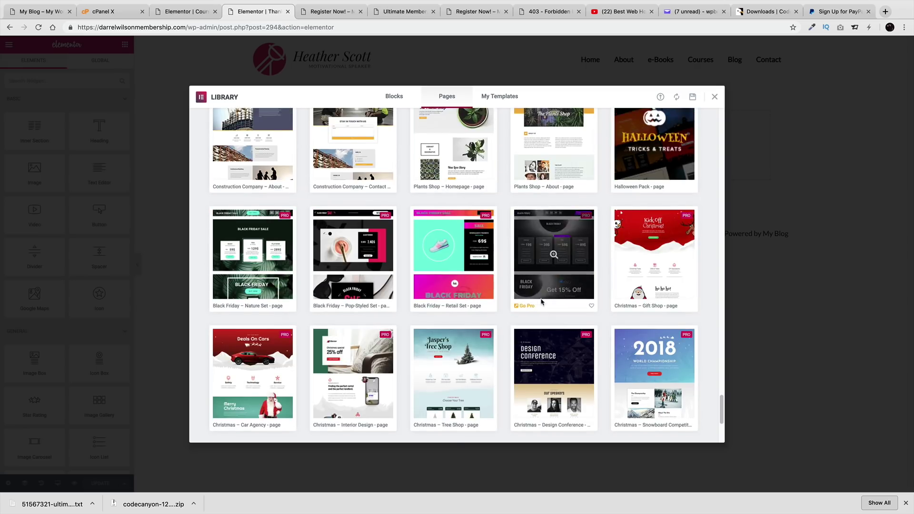
pyautogui.scroll(4, 541, 302)
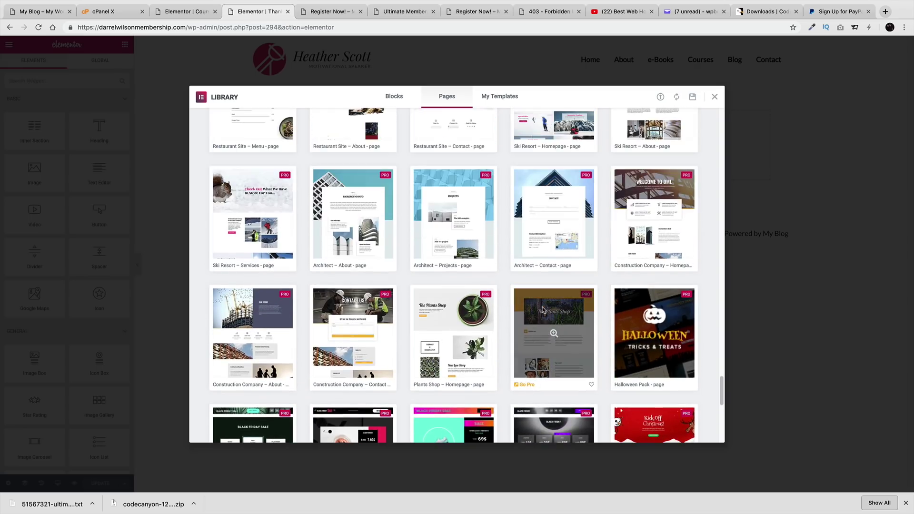
pyautogui.scroll(3, 543, 312)
pyautogui.scroll(3, 552, 305)
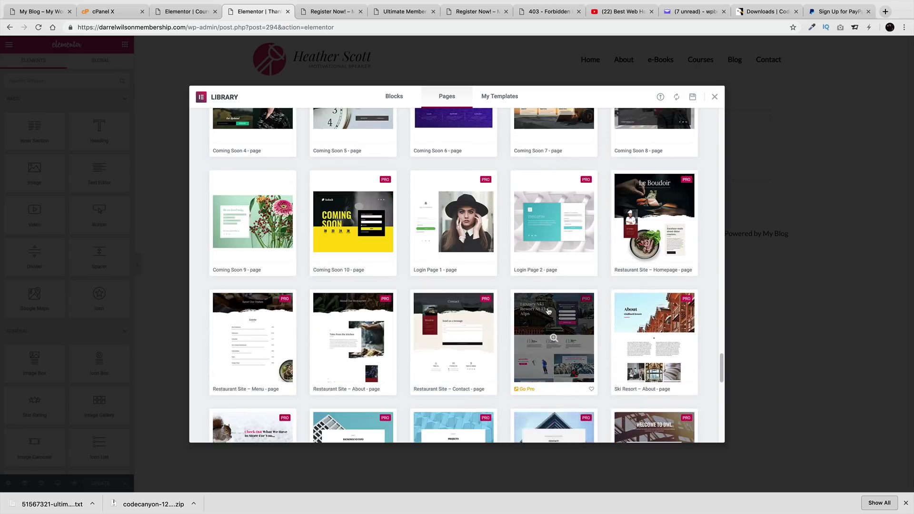
pyautogui.scroll(4, 553, 301)
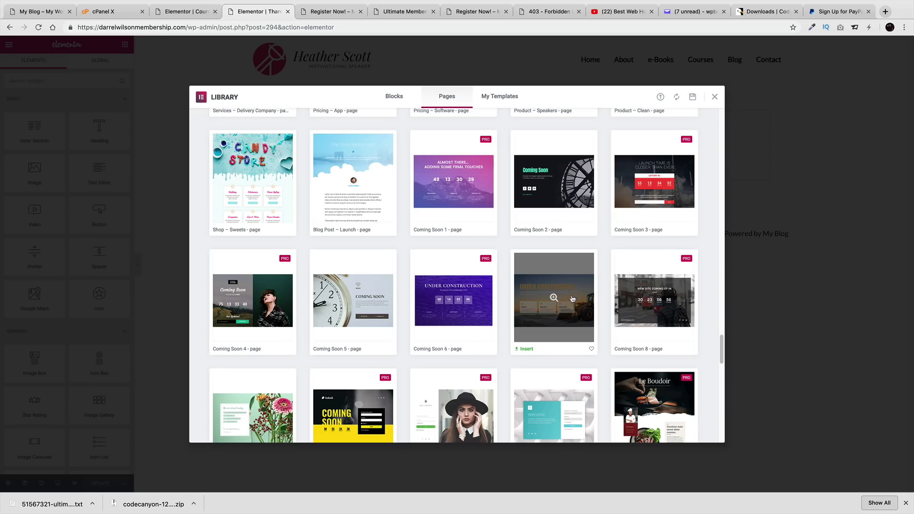
pyautogui.scroll(-1, 545, 307)
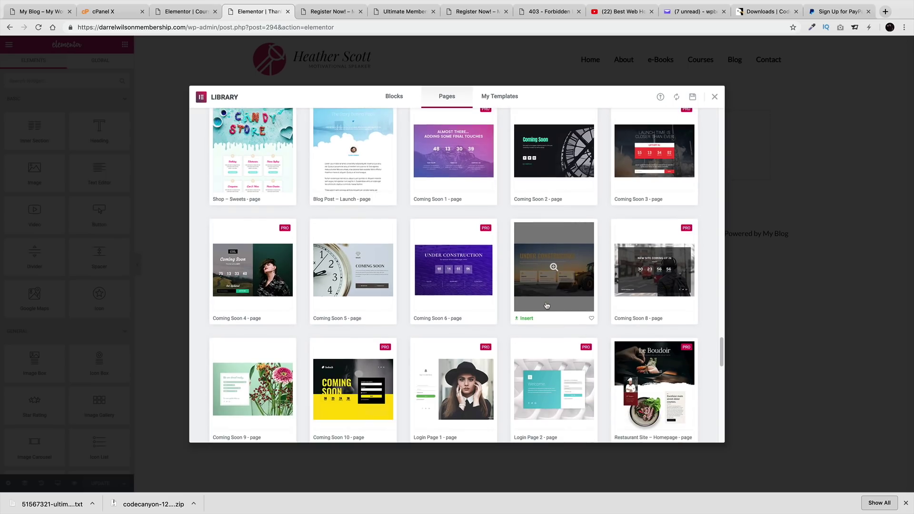
pyautogui.scroll(-1, 546, 305)
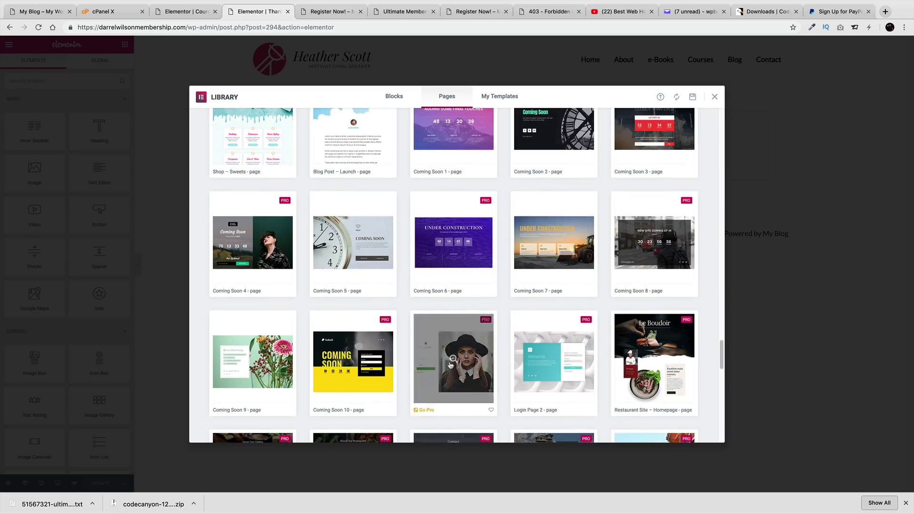
pyautogui.scroll(-1, 450, 366)
pyautogui.scroll(-2, 450, 366)
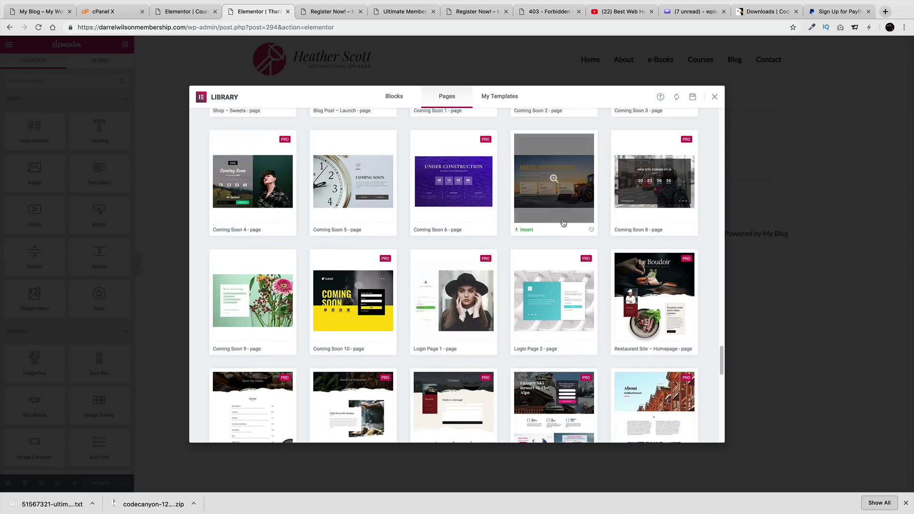
pyautogui.scroll(5, 552, 289)
pyautogui.scroll(1, 552, 295)
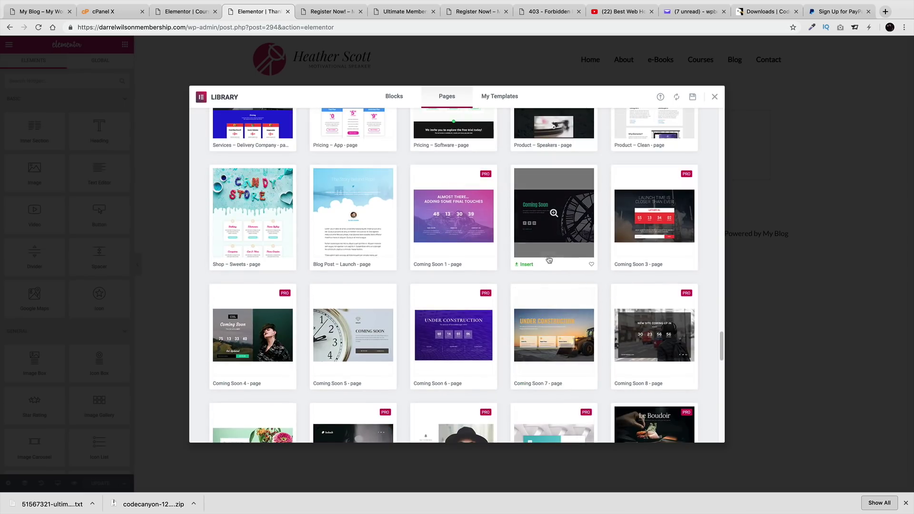
pyautogui.click(526, 265)
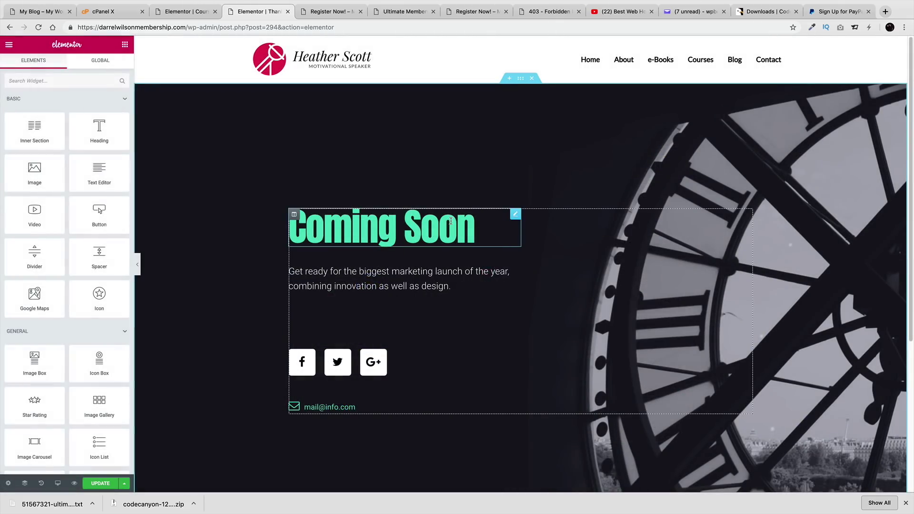
# Replace the 'Coming Soon' heading text with 'Thank You' and save the page.
pyautogui.doubleClick(450, 221)
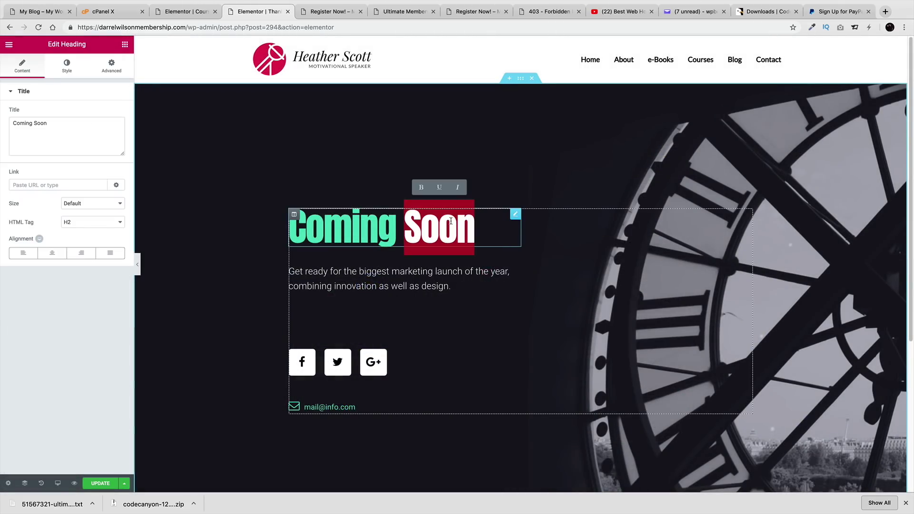
pyautogui.tripleClick(450, 220)
pyautogui.write('Thank You')
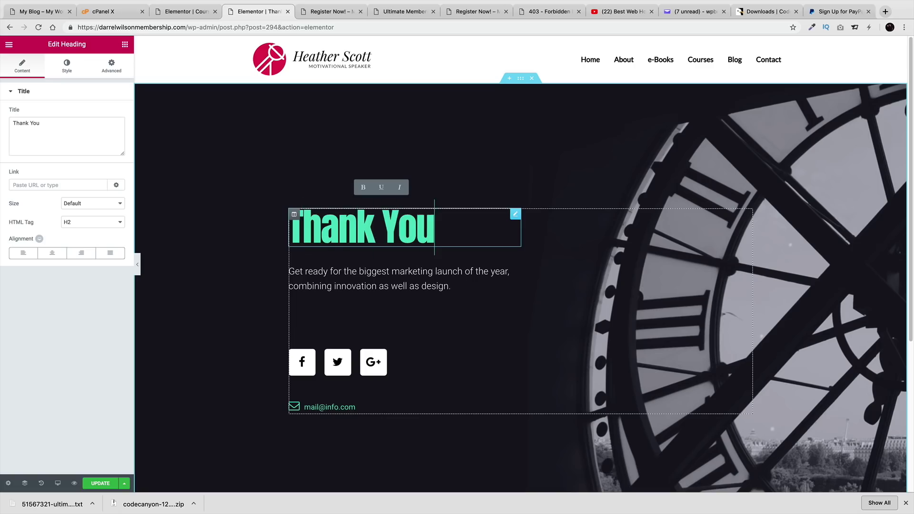
pyautogui.hotkey('ctrl', 's')
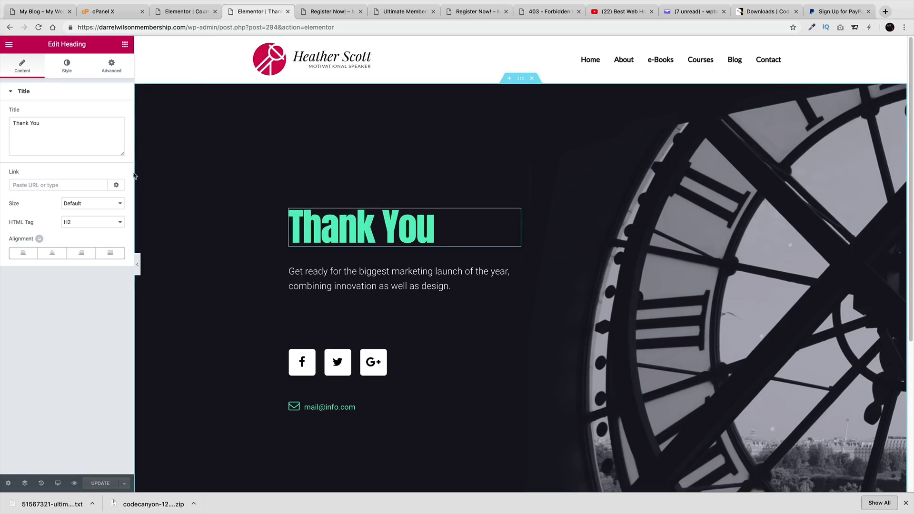
pyautogui.click(440, 234)
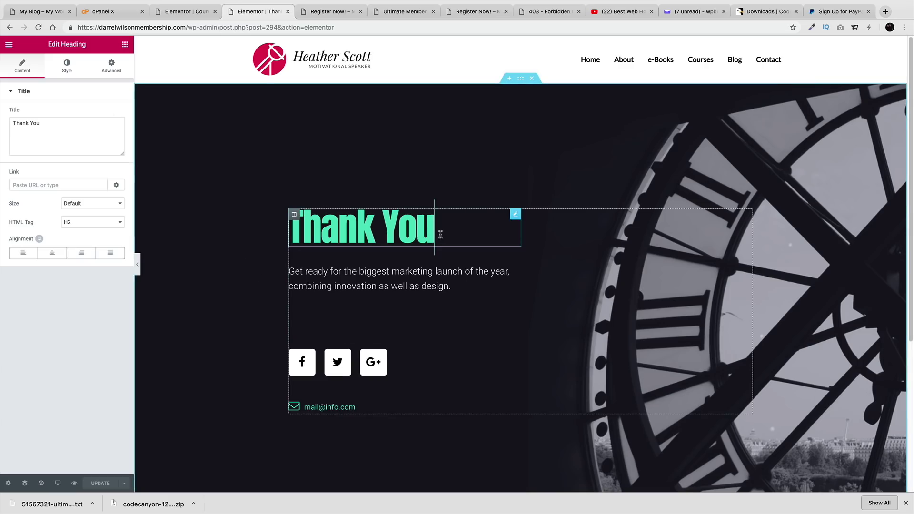
pyautogui.tripleClick(413, 229)
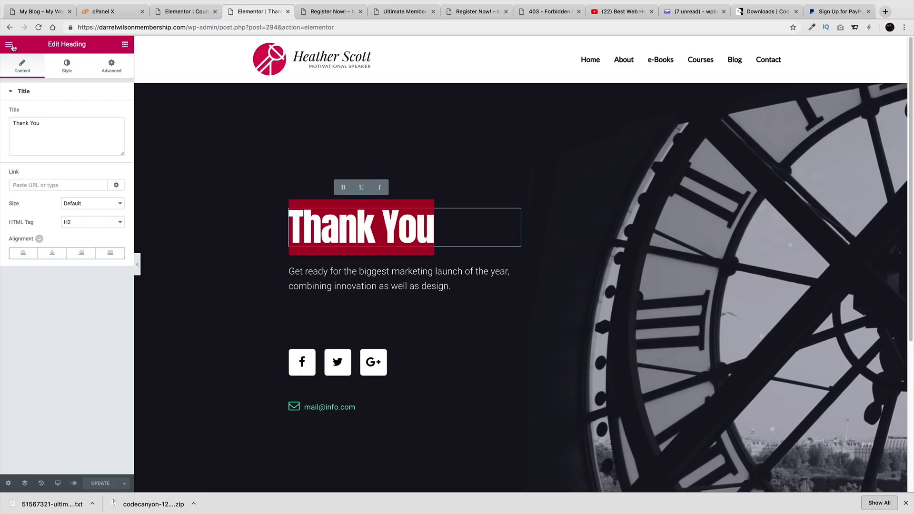
pyautogui.click(9, 45)
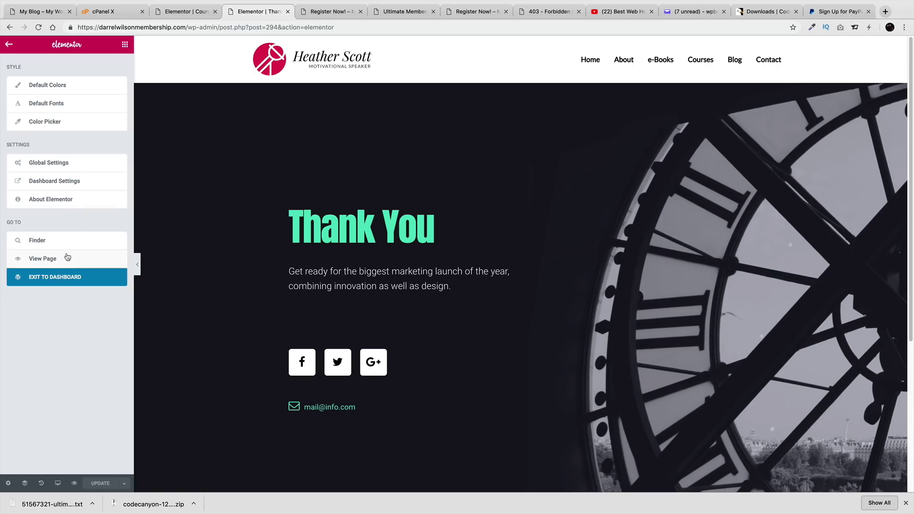
# View the live Thank You page, then go to Membership Pro's PayPal payment settings.
pyautogui.click(67, 257)
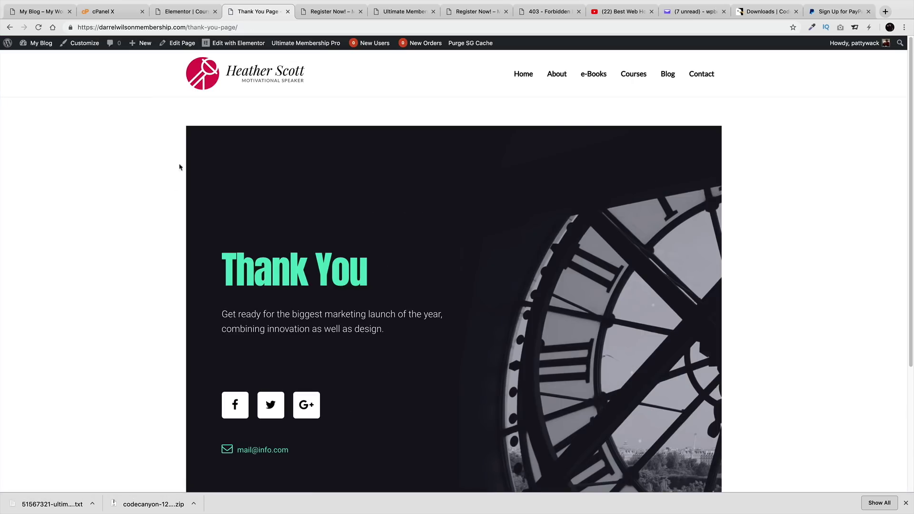
pyautogui.moveTo(40, 43)
pyautogui.click(49, 60)
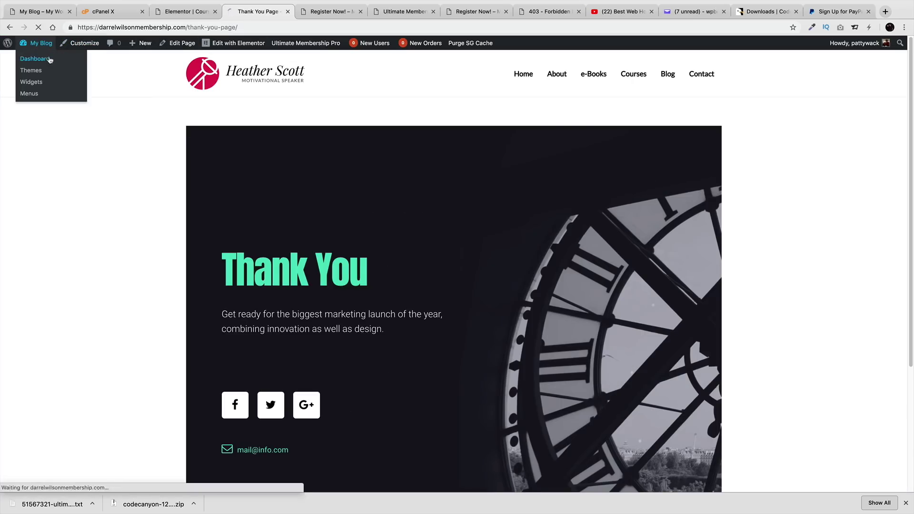
pyautogui.moveTo(33, 329)
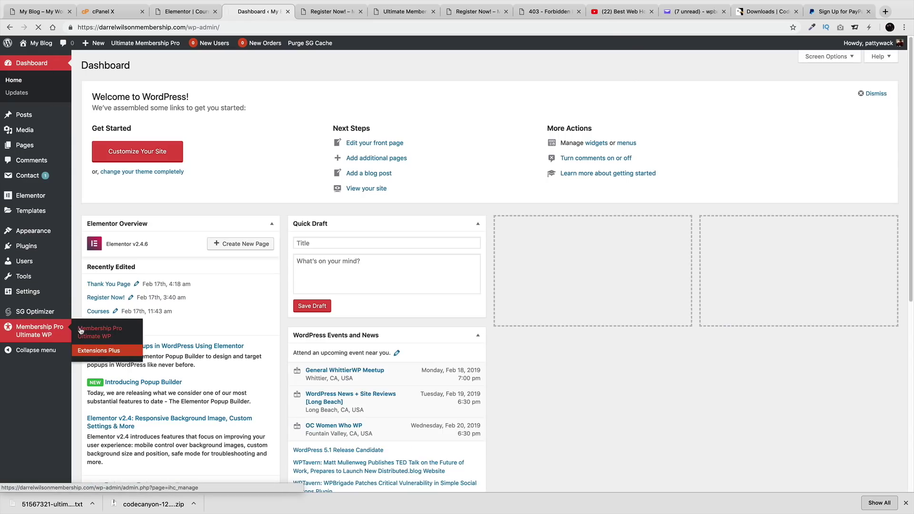
pyautogui.click(81, 330)
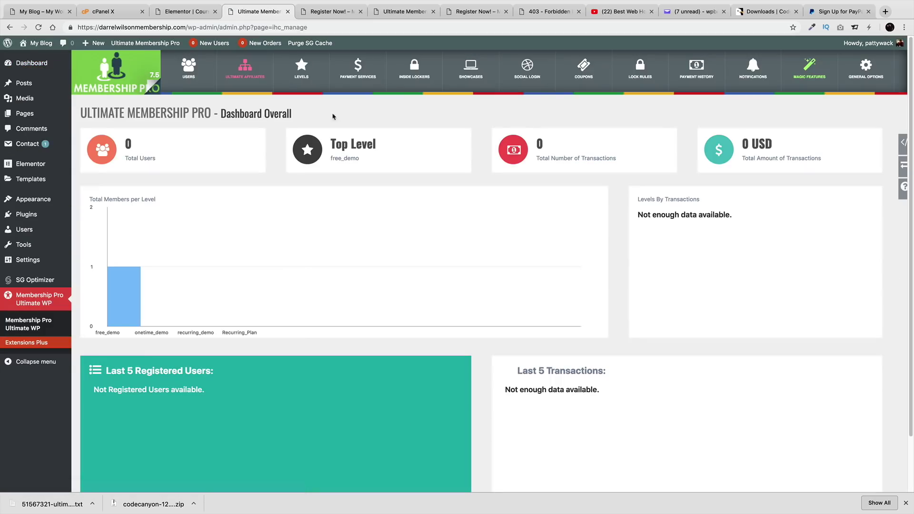
pyautogui.click(346, 85)
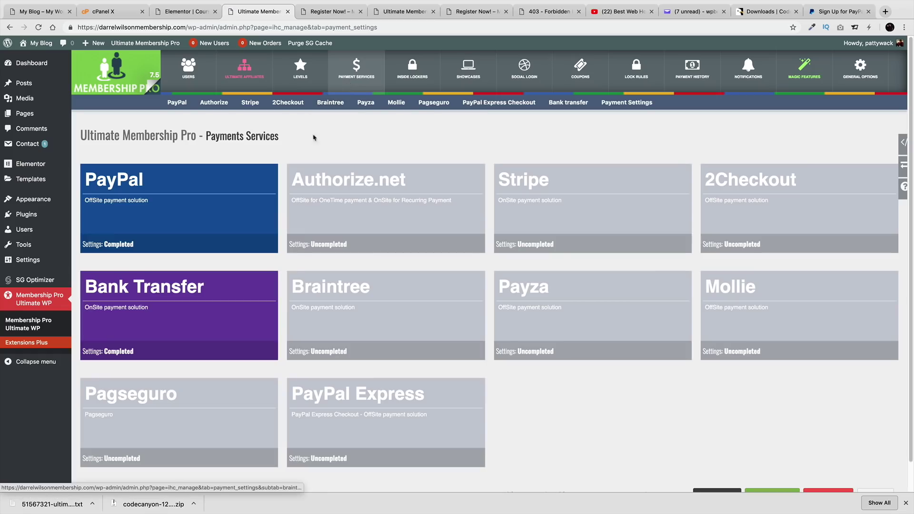
pyautogui.click(133, 188)
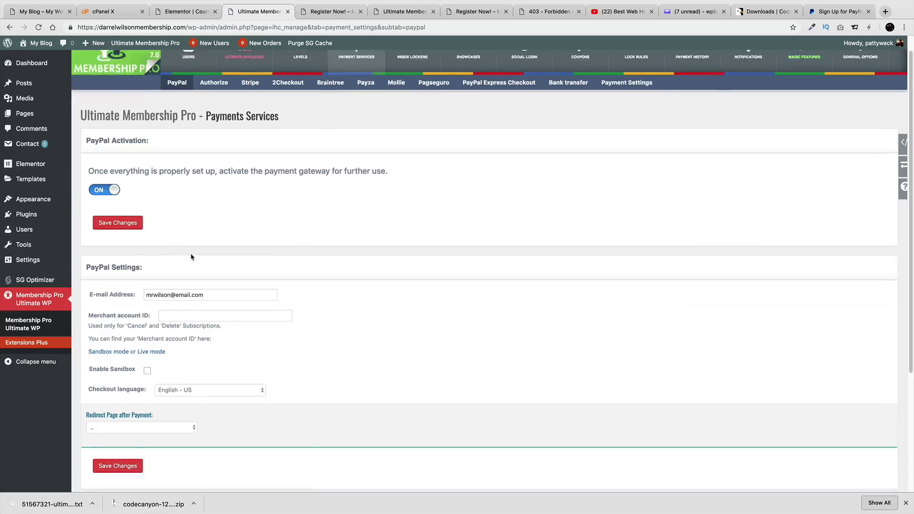
# Set Redirect Page after Payment to 'Thank You Page' and save the PayPal settings.
pyautogui.scroll(-3, 183, 265)
pyautogui.click(155, 373)
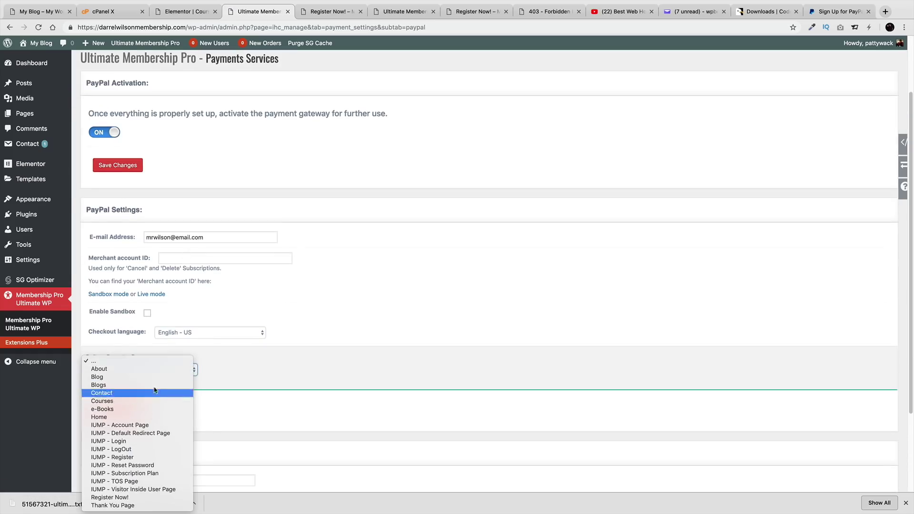
pyautogui.click(139, 505)
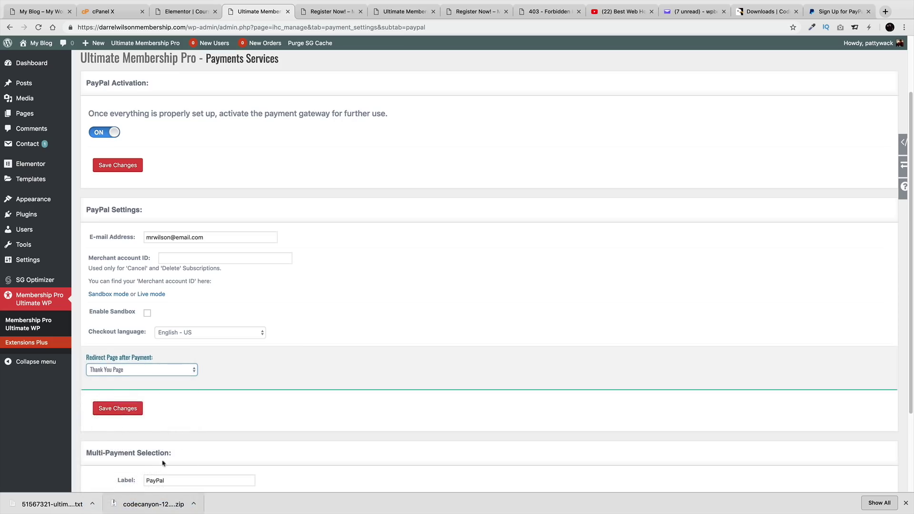
pyautogui.scroll(-1, 174, 403)
pyautogui.click(128, 386)
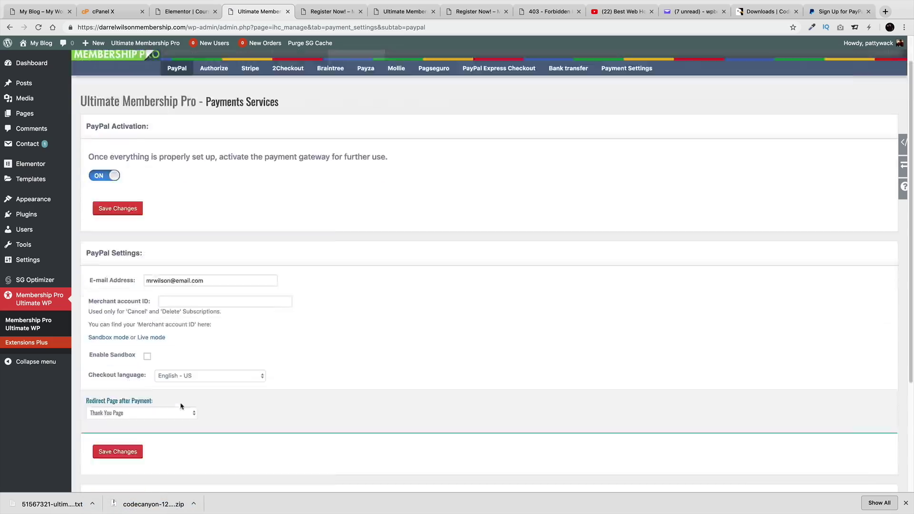
pyautogui.scroll(-5, 180, 381)
pyautogui.scroll(4, 182, 307)
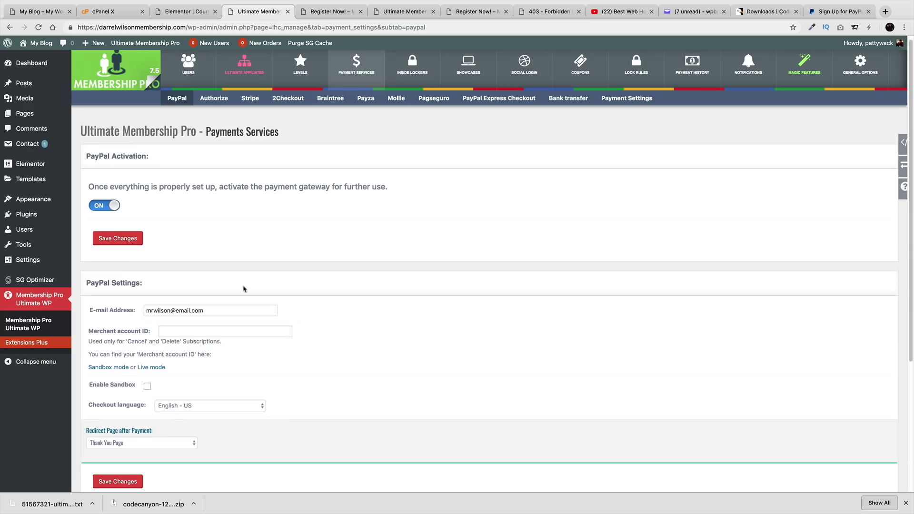
pyautogui.click(358, 75)
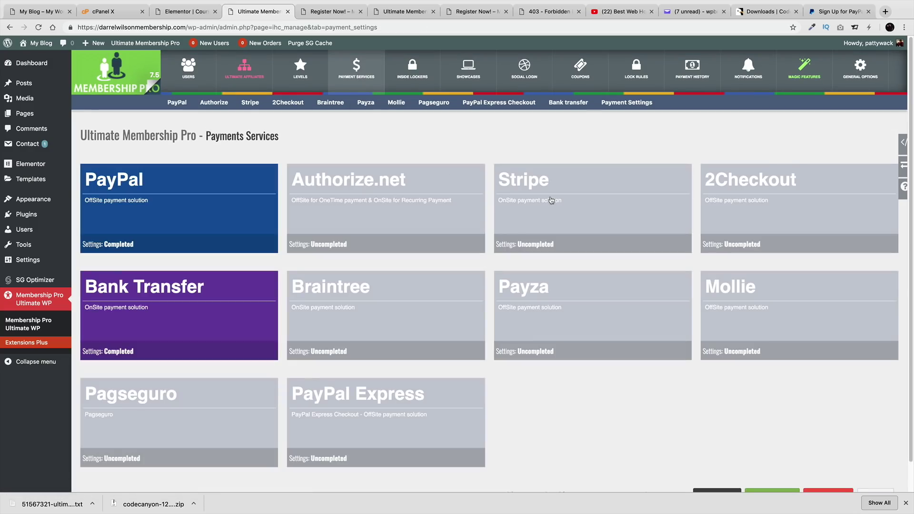
pyautogui.click(548, 200)
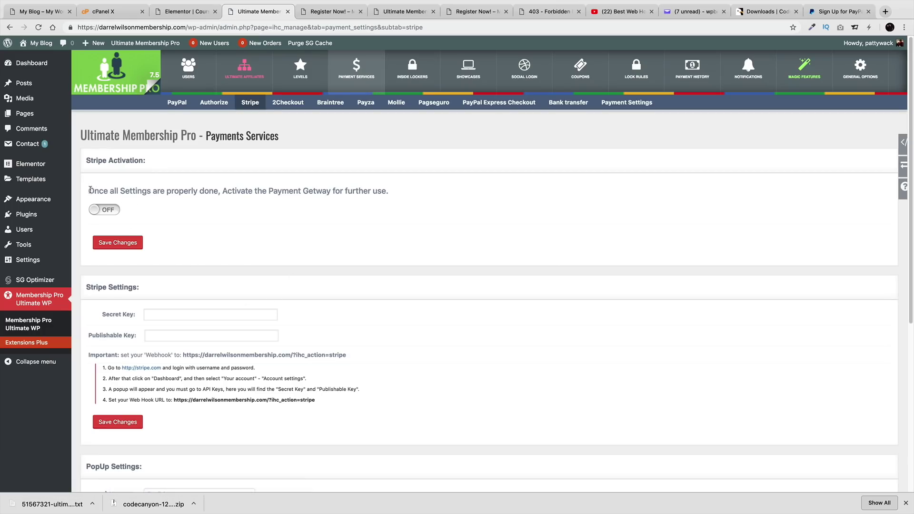
pyautogui.moveTo(90, 189); pyautogui.dragTo(397, 194)
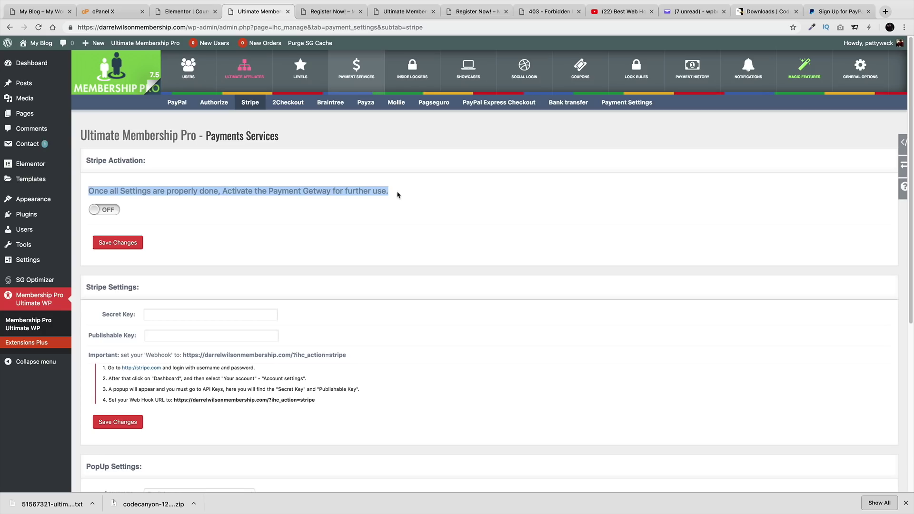
pyautogui.click(102, 209)
pyautogui.click(119, 243)
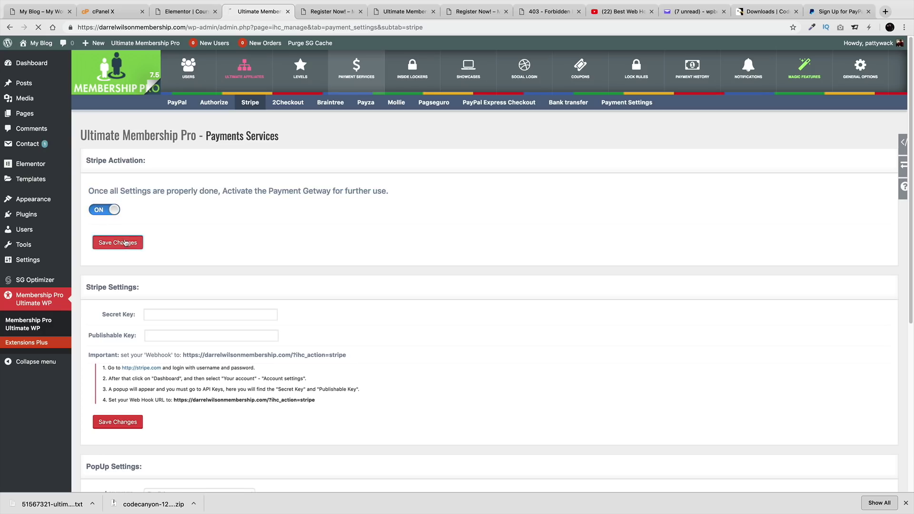
pyautogui.scroll(-3, 185, 266)
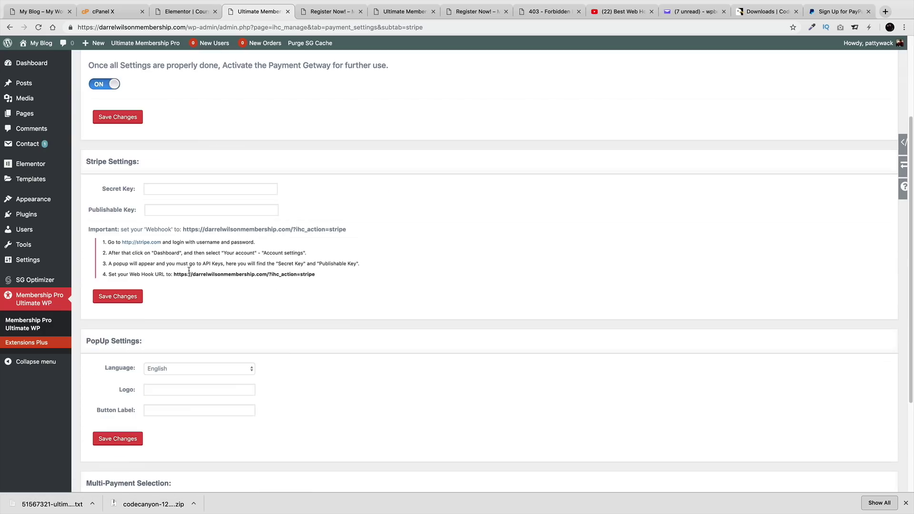
pyautogui.scroll(1, 213, 242)
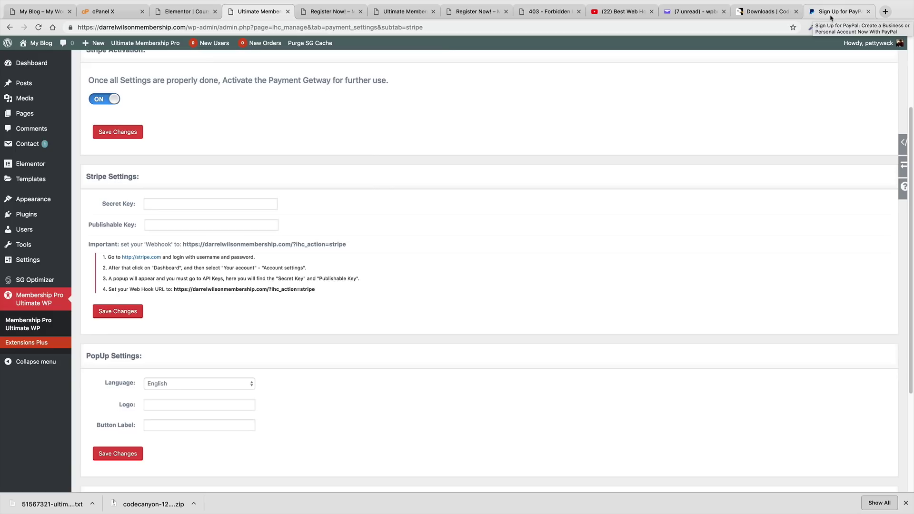
# Load the Stripe website in a new tab and open the Stripe Dashboard.
pyautogui.click(830, 18)
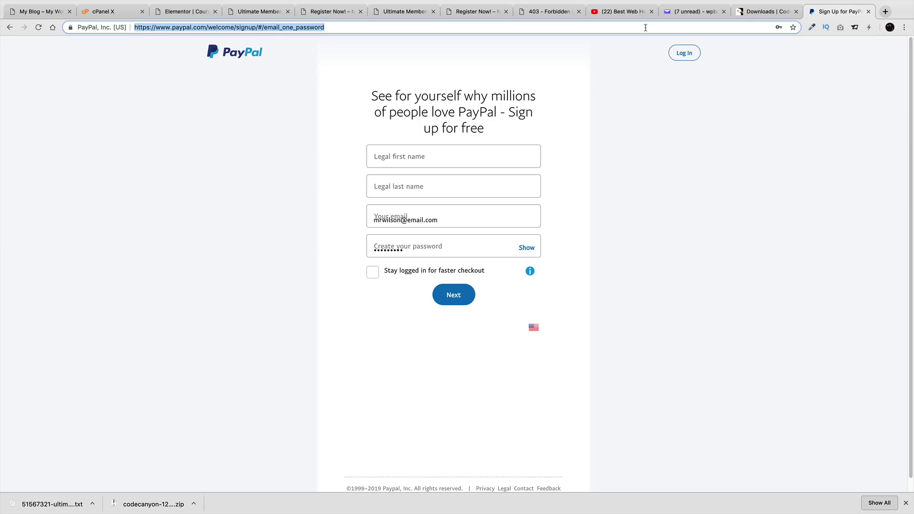
pyautogui.write('str')
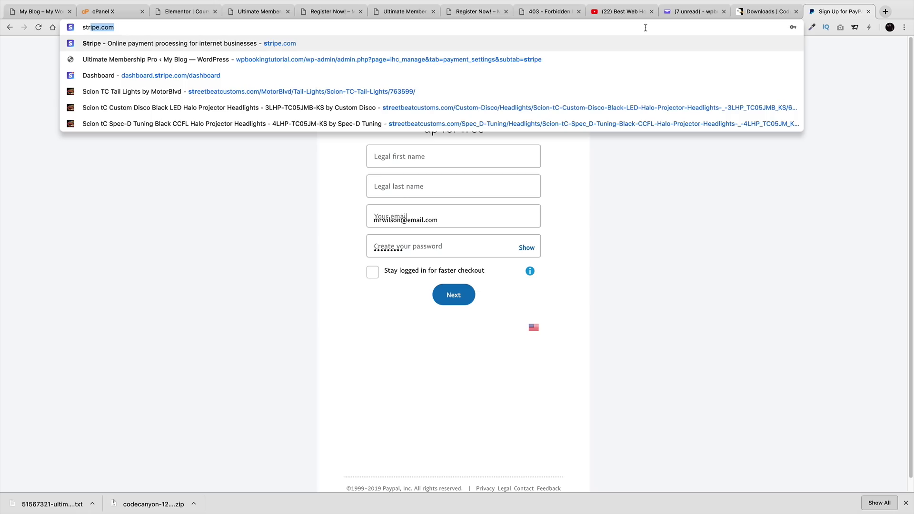
pyautogui.press('Return')
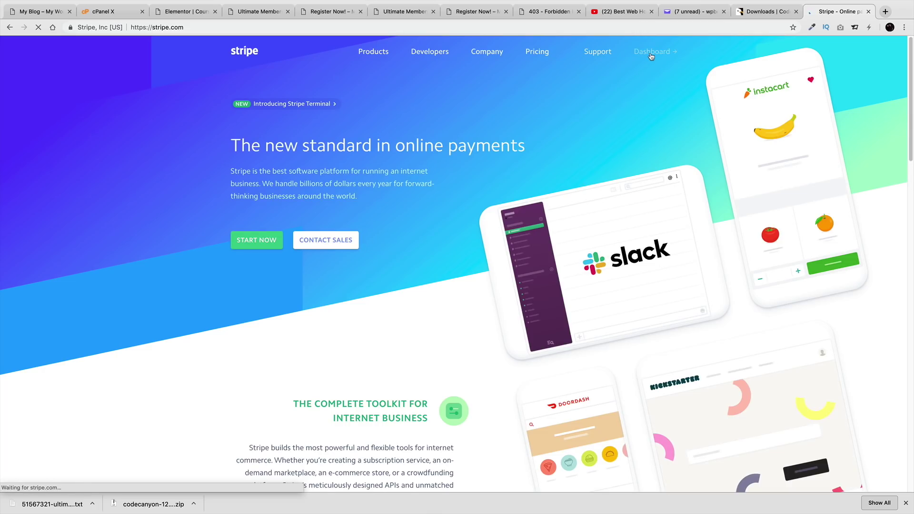
pyautogui.click(651, 52)
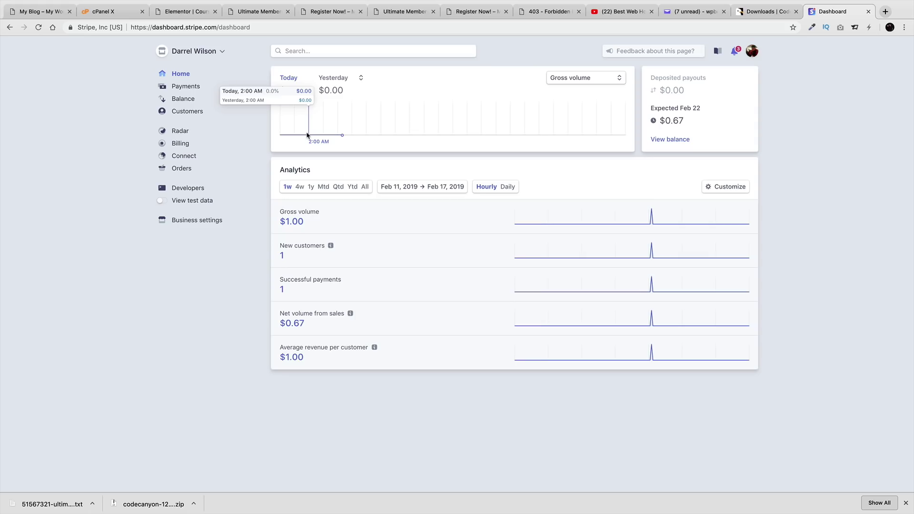
# Check the signed-in Stripe account and move its tab beside the WordPress settings tab.
pyautogui.click(751, 54)
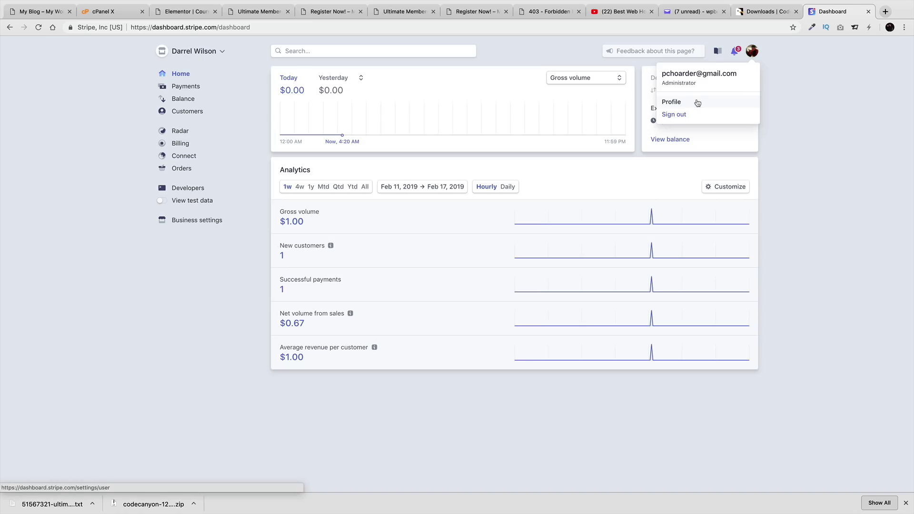
pyautogui.click(193, 285)
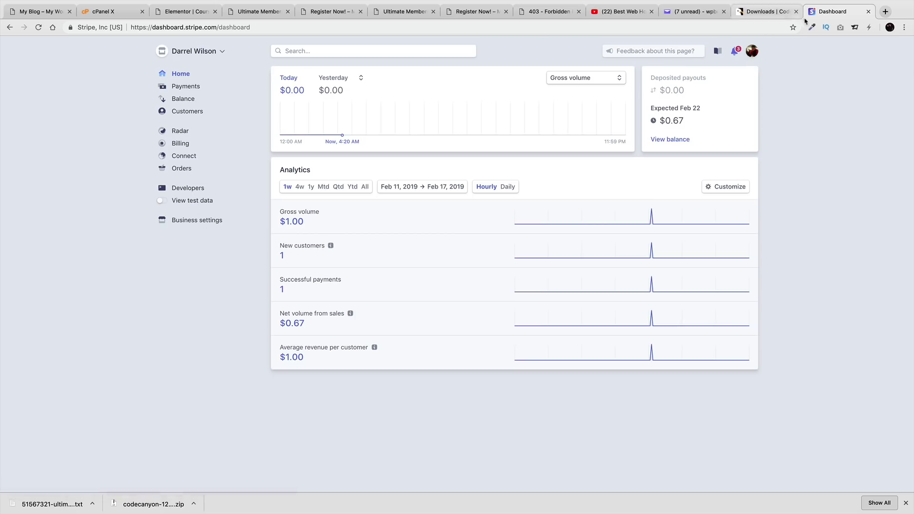
pyautogui.moveTo(811, 16); pyautogui.dragTo(274, 11)
pyautogui.click(274, 9)
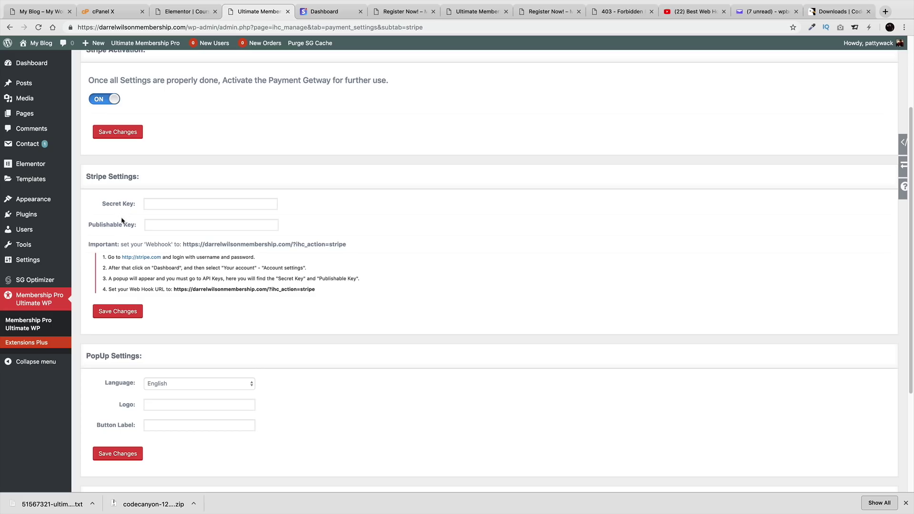
# Switch Stripe to test data, open Developers > API keys, and reveal the secret key with the account password.
pyautogui.click(319, 14)
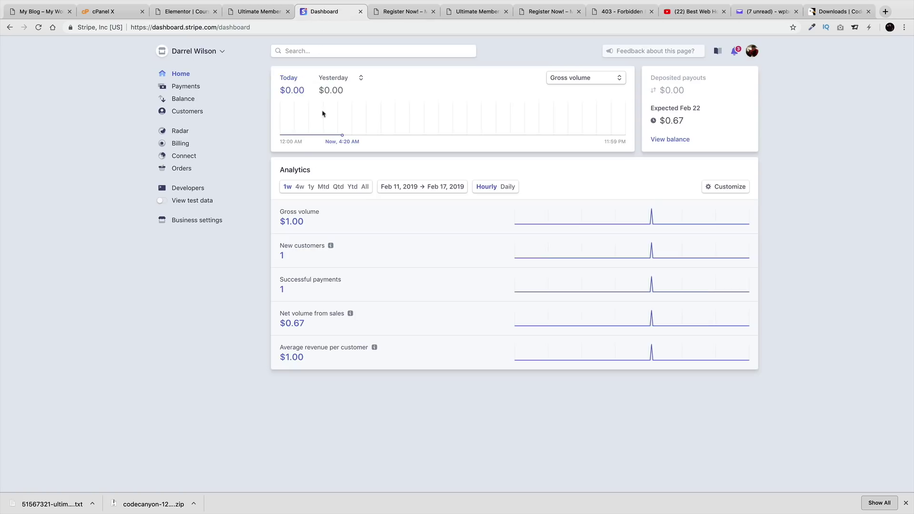
pyautogui.click(192, 202)
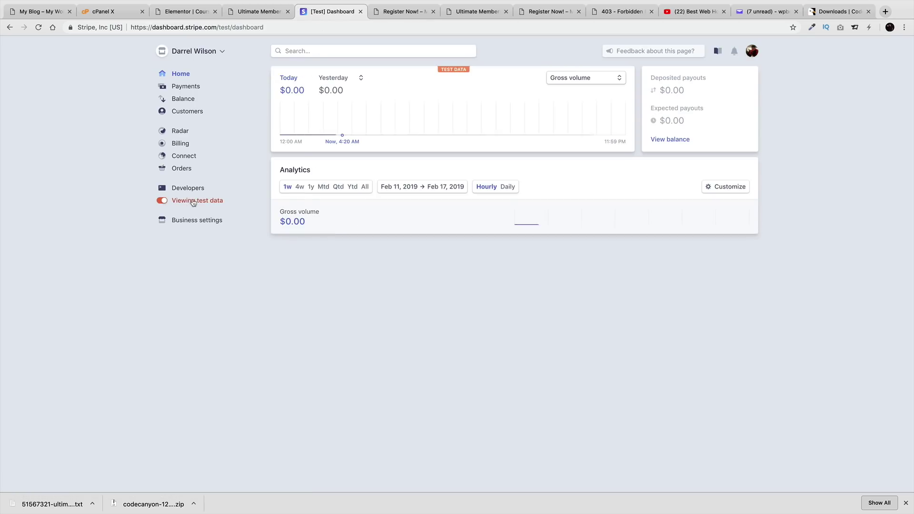
pyautogui.click(188, 188)
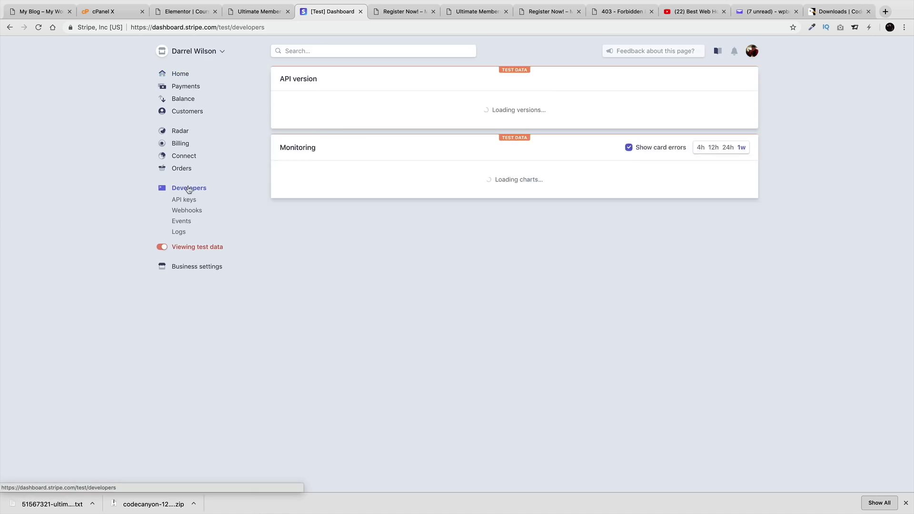
pyautogui.click(186, 201)
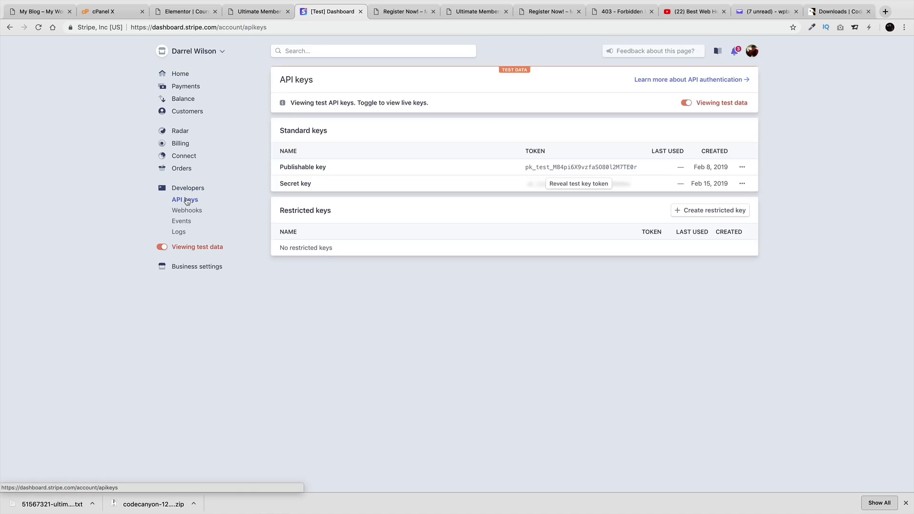
pyautogui.click(588, 184)
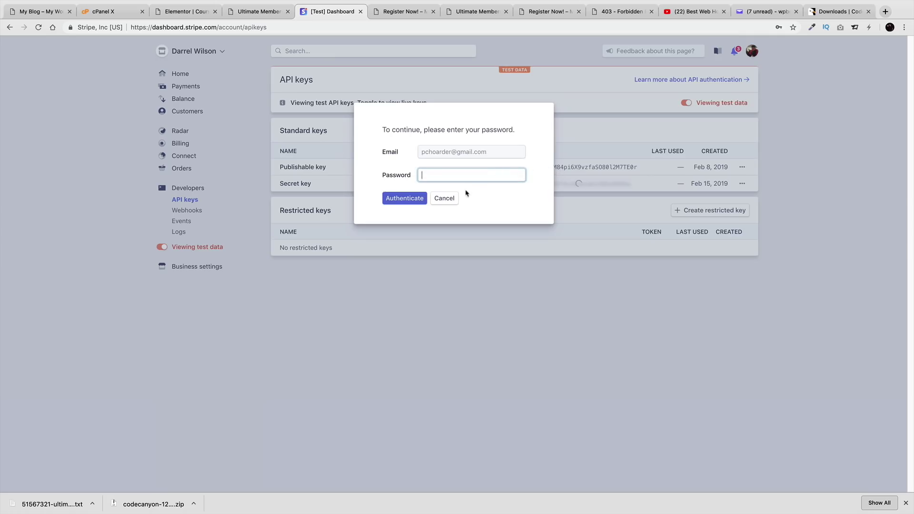
pyautogui.write('••')
pyautogui.press('Return')
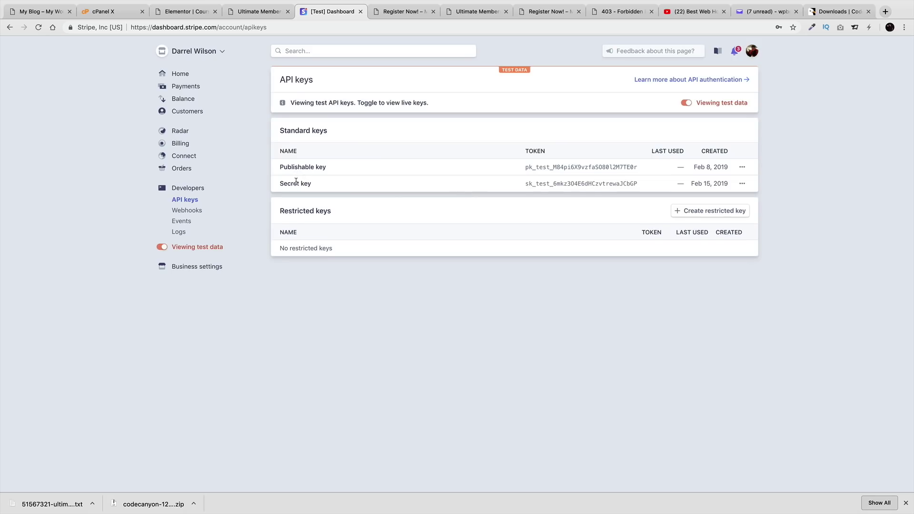
# Copy the test publishable key into the plugin's Publishable Key field.
pyautogui.moveTo(637, 167); pyautogui.dragTo(524, 167)
pyautogui.rightClick(530, 169)
pyautogui.doubleClick(530, 168)
pyautogui.rightClick(531, 168)
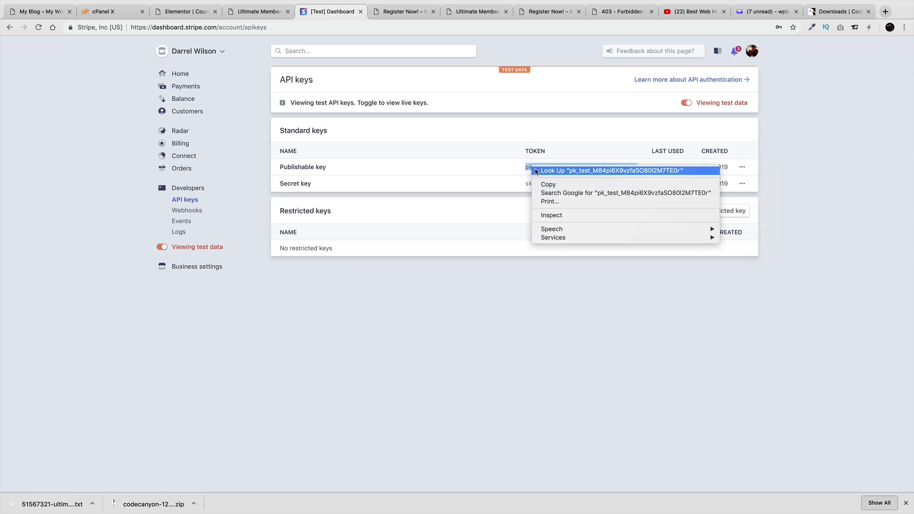
pyautogui.click(546, 185)
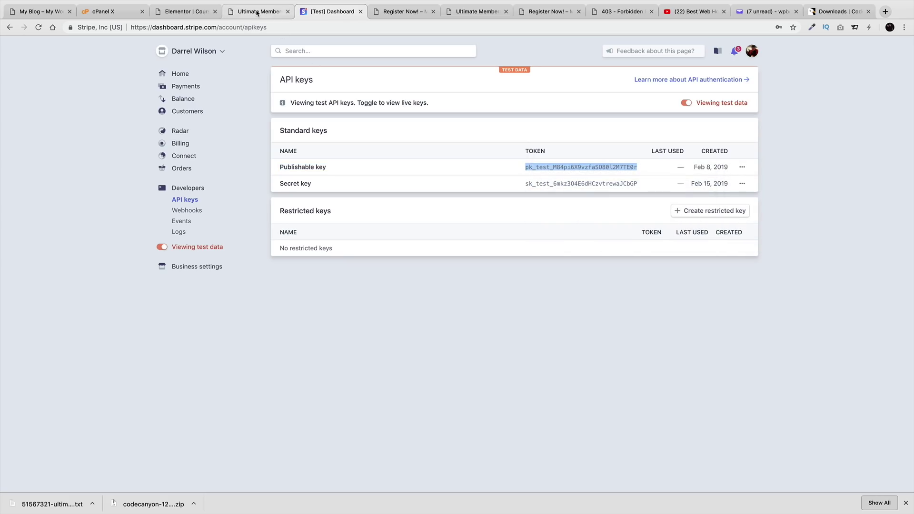
pyautogui.click(259, 13)
pyautogui.click(175, 224)
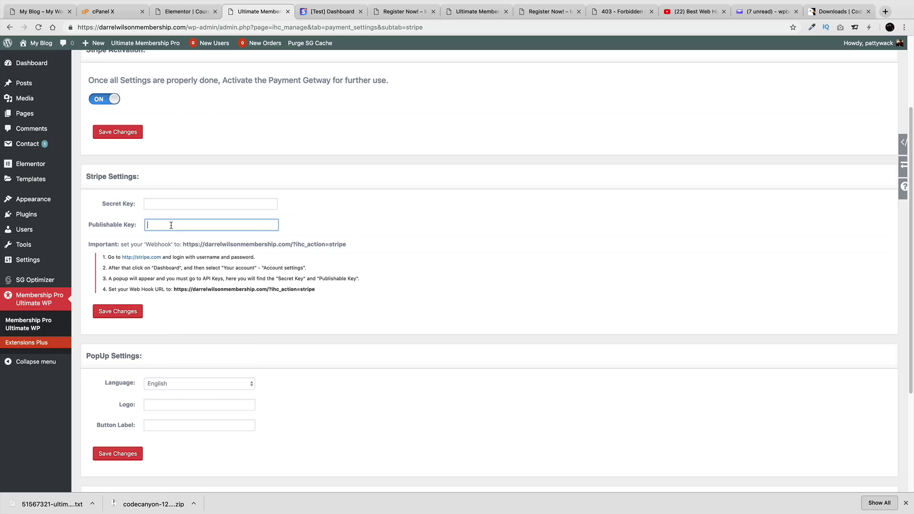
pyautogui.rightClick(173, 225)
pyautogui.click(189, 282)
# Copy the test secret key into the Secret Key field and save the Stripe settings.
pyautogui.click(332, 11)
pyautogui.doubleClick(556, 183)
pyautogui.rightClick(555, 183)
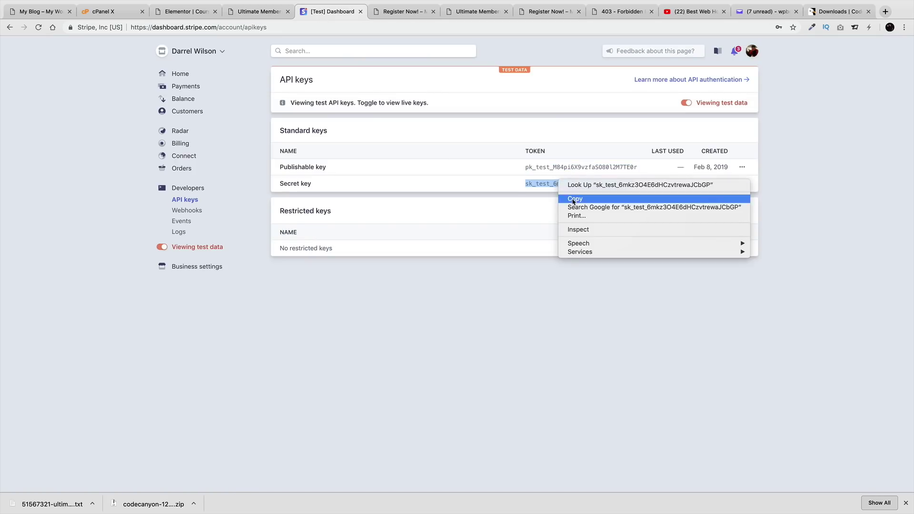
pyautogui.click(573, 200)
pyautogui.click(267, 14)
pyautogui.click(177, 203)
pyautogui.rightClick(177, 203)
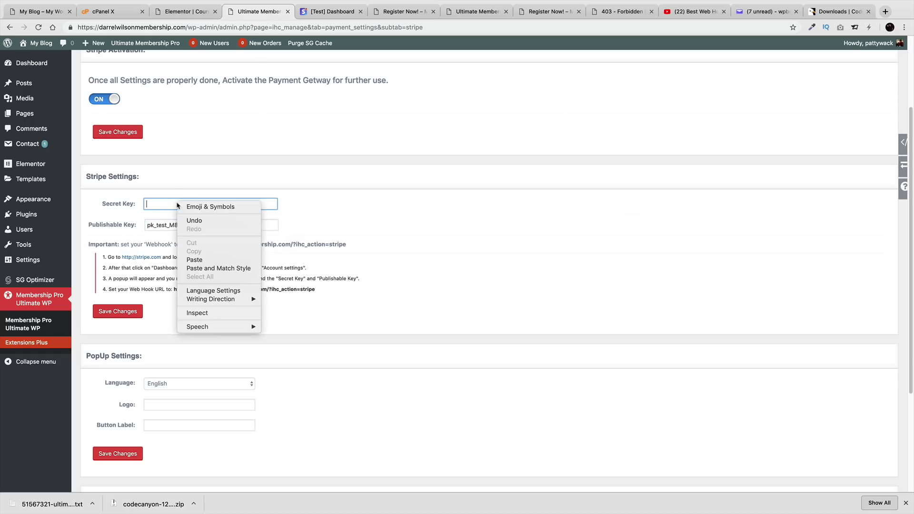
pyautogui.click(195, 261)
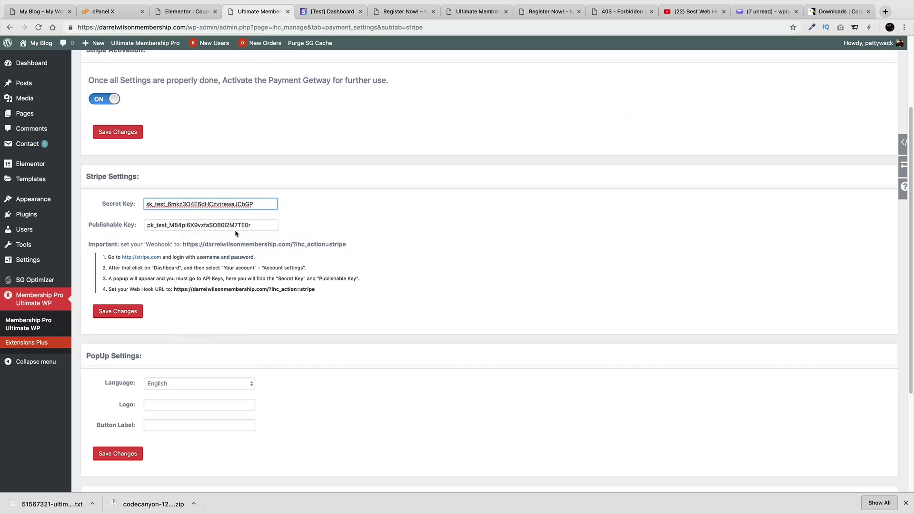
pyautogui.click(118, 311)
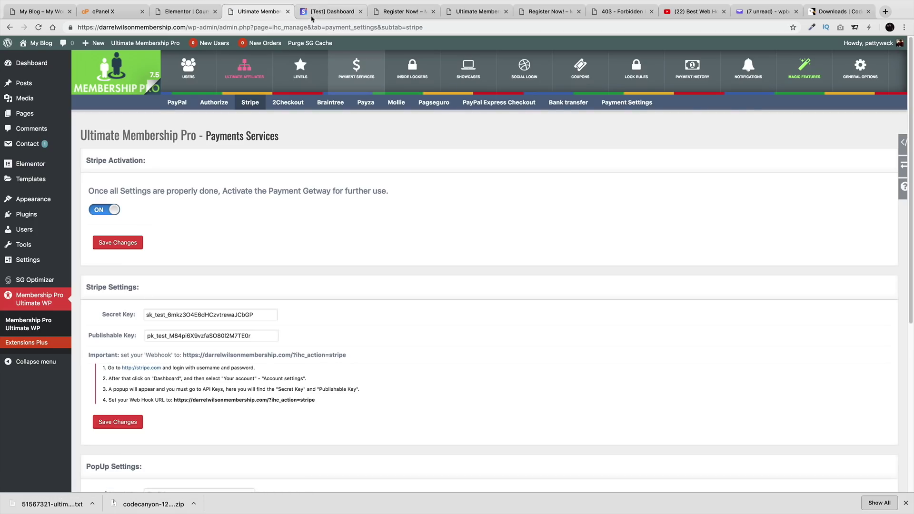
pyautogui.click(330, 12)
pyautogui.click(198, 188)
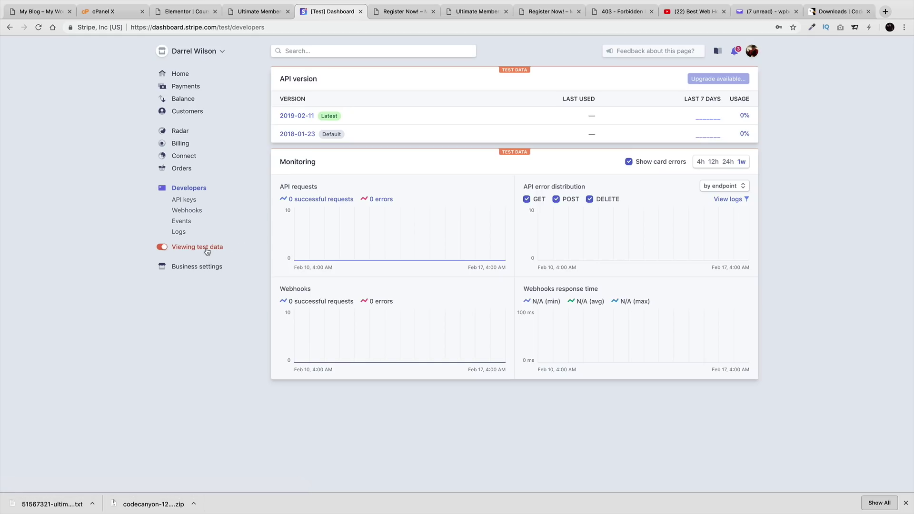
pyautogui.click(162, 248)
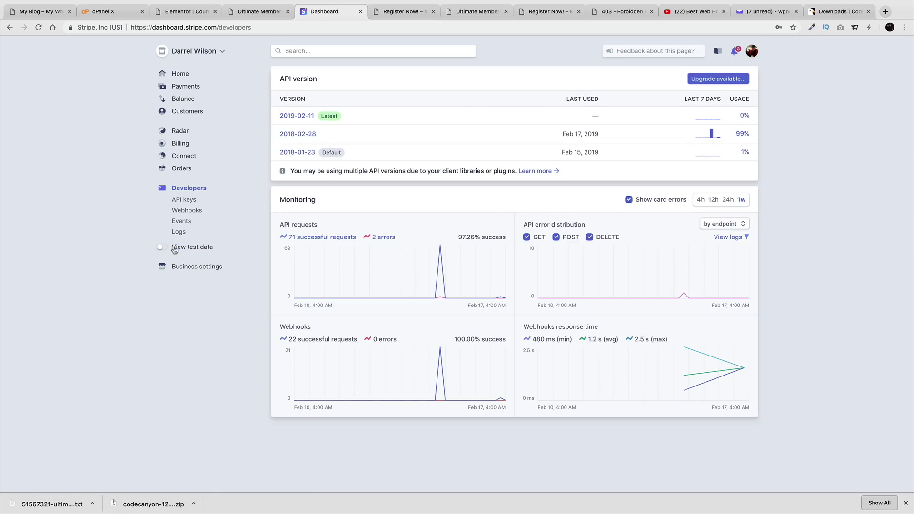
pyautogui.click(182, 201)
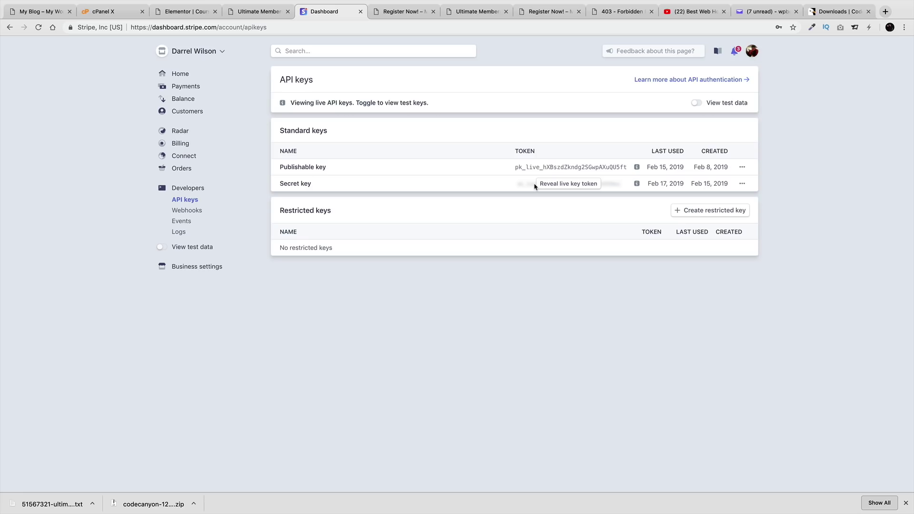
pyautogui.click(194, 78)
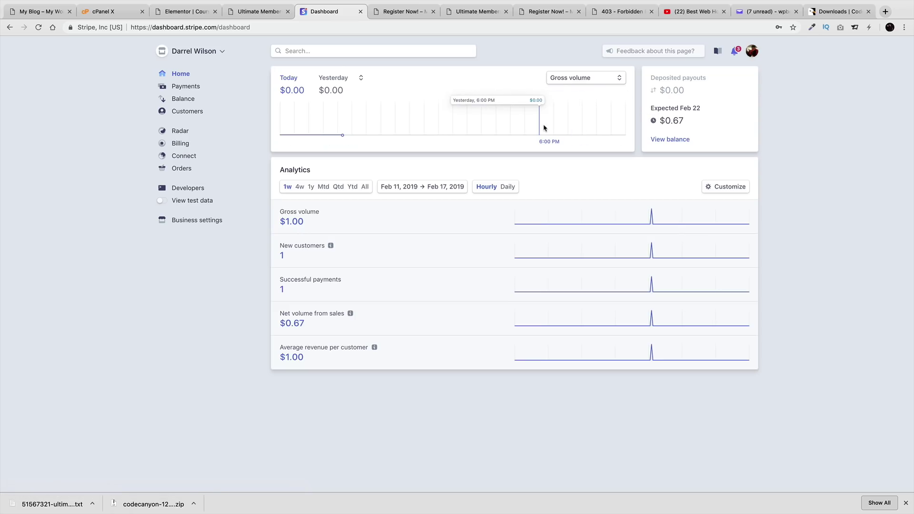
pyautogui.click(270, 11)
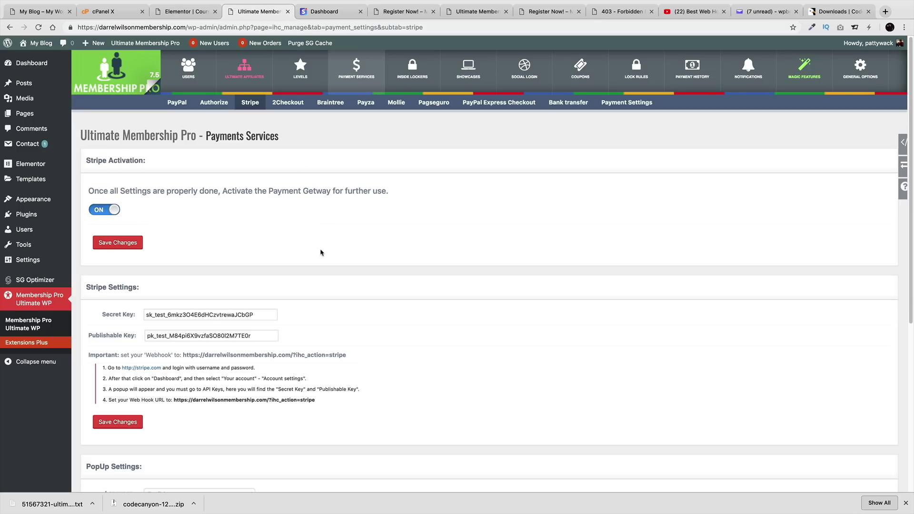
# Turn off the Bank Transfer payment gateway and save the change.
pyautogui.scroll(-2, 325, 307)
pyautogui.scroll(2, 326, 300)
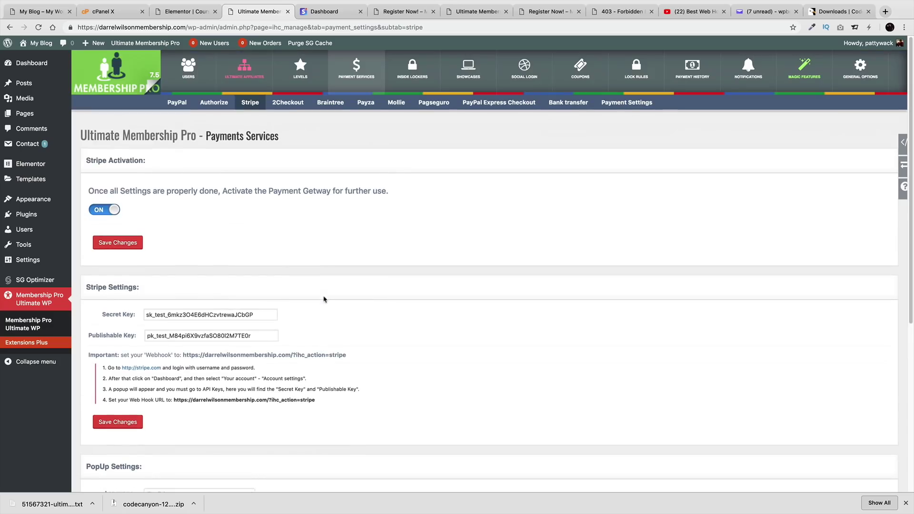
pyautogui.click(357, 74)
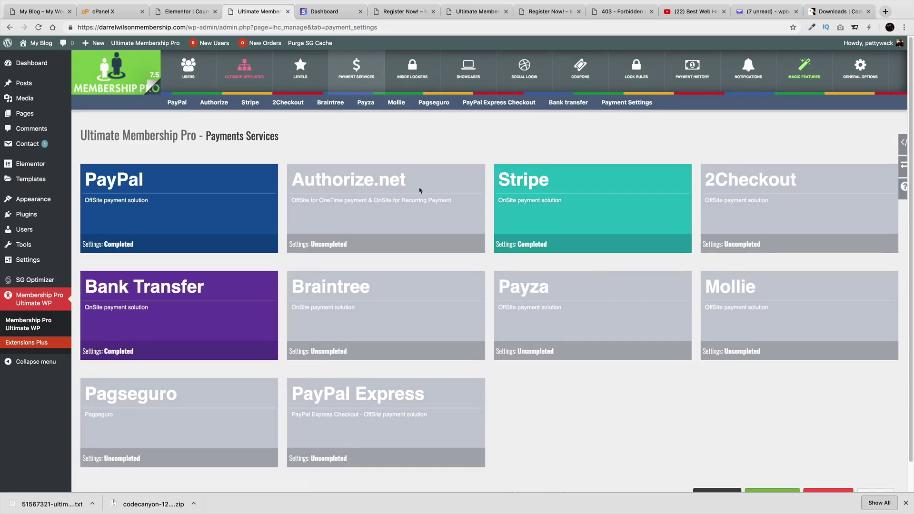
pyautogui.click(237, 306)
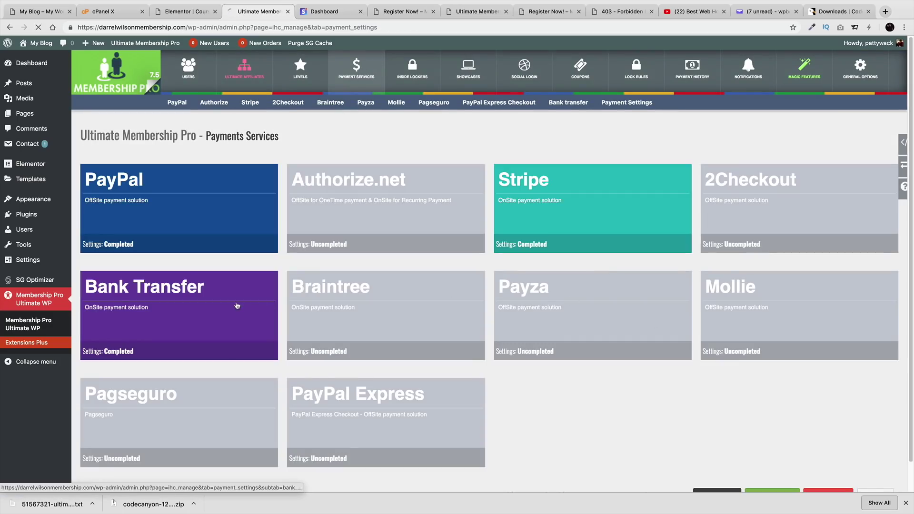
pyautogui.click(106, 209)
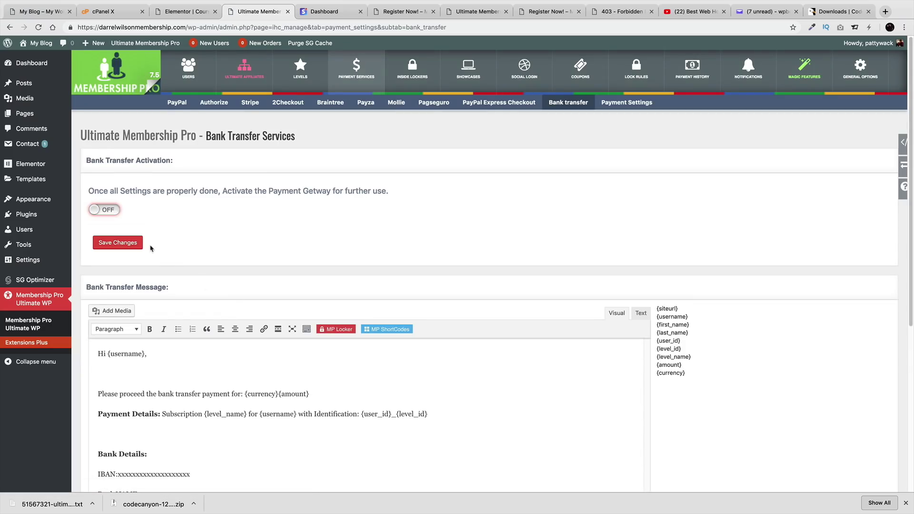
pyautogui.click(125, 243)
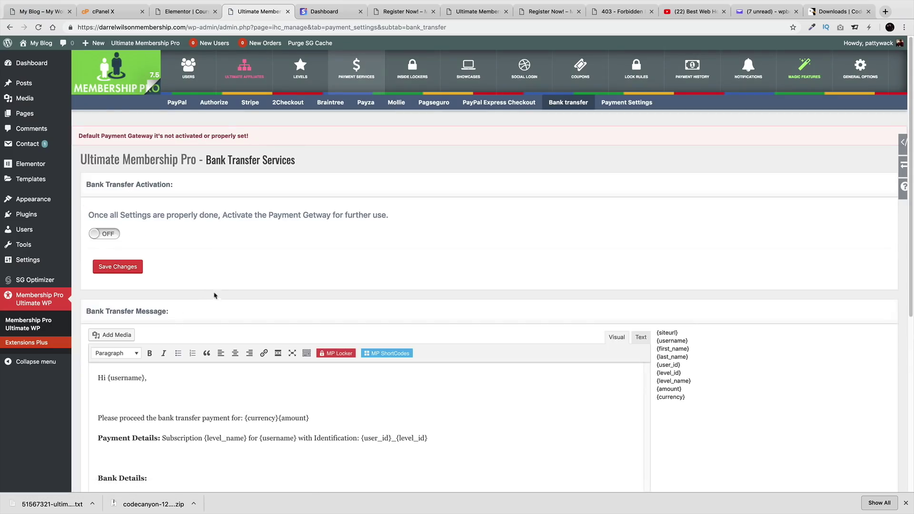
# Go to Ultimate Membership Pro's Payment Services and list the Inside Lockers templates.
pyautogui.click(47, 323)
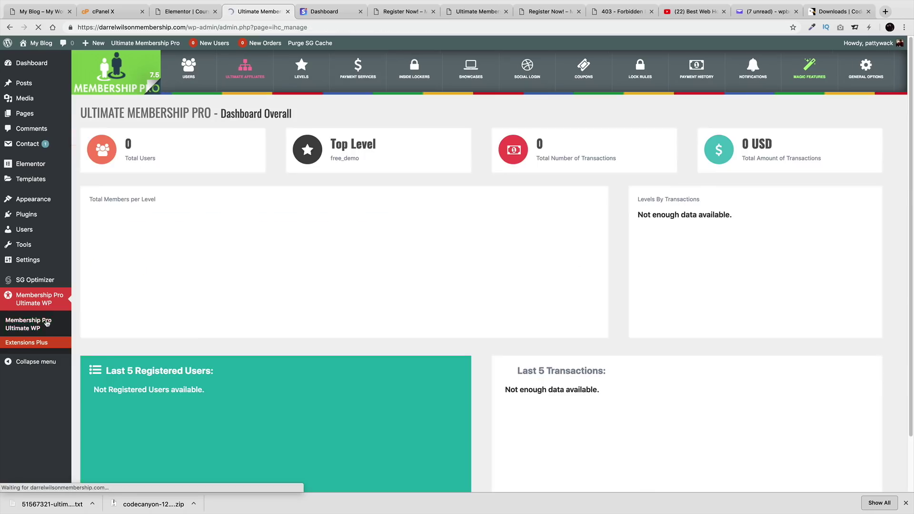
pyautogui.click(364, 80)
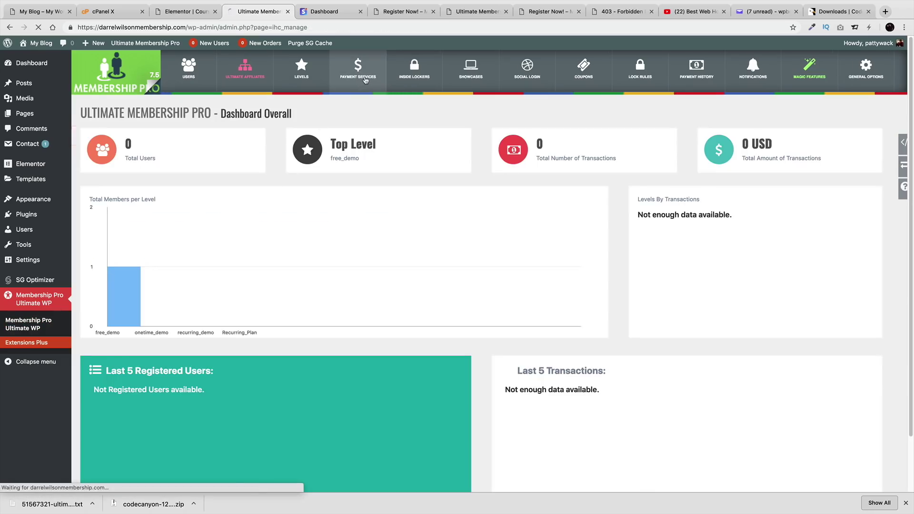
pyautogui.click(412, 78)
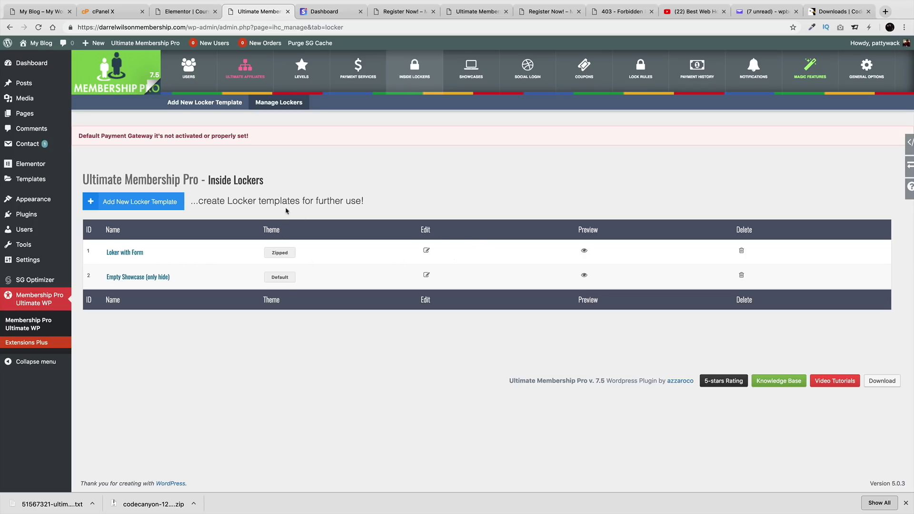
# Preview the Loker with Form locker, switch its Locker Theme to Zone, save, and go to Showcases.
pyautogui.click(584, 251)
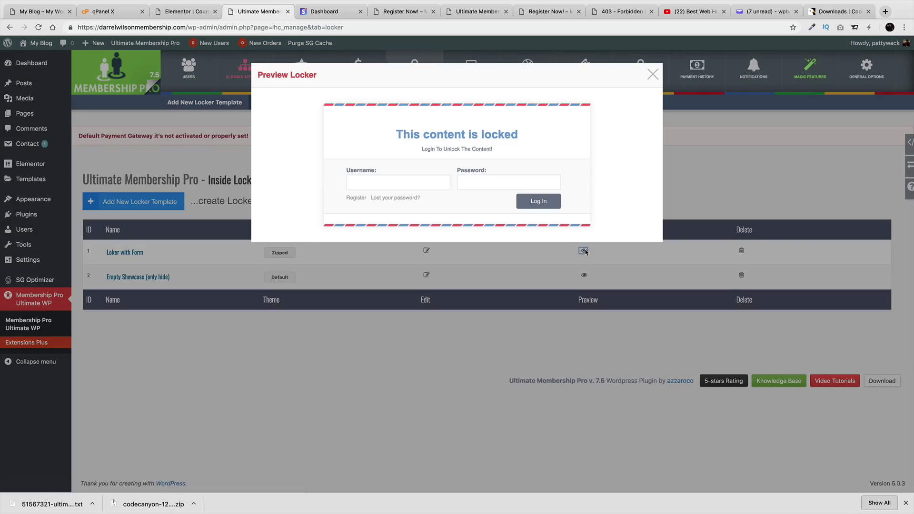
pyautogui.click(649, 76)
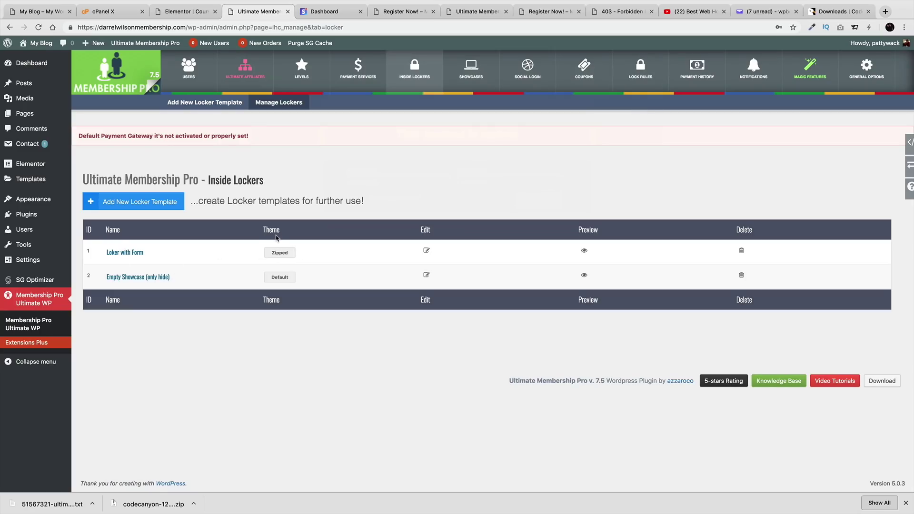
pyautogui.click(426, 252)
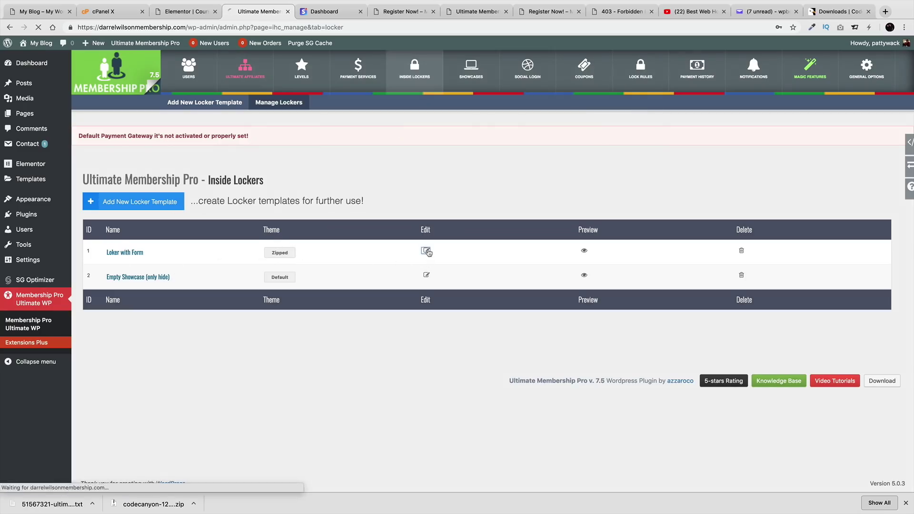
pyautogui.scroll(-3, 306, 310)
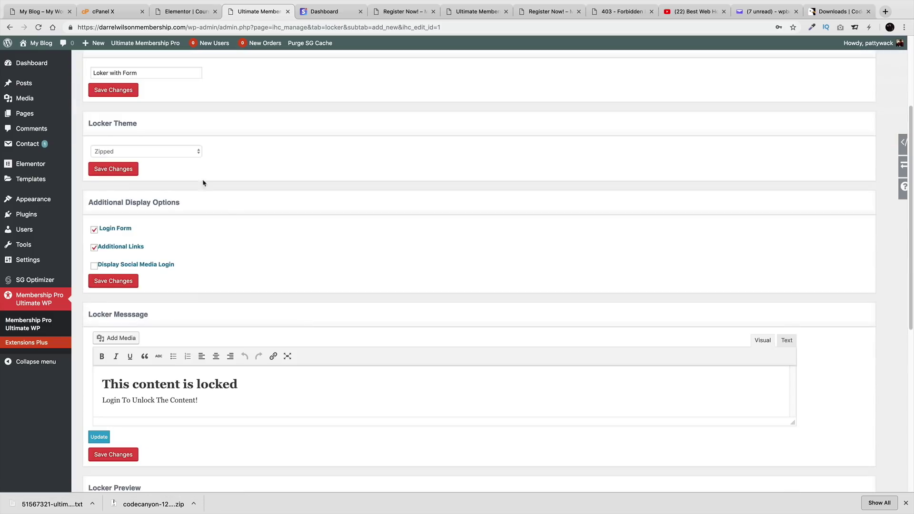
pyautogui.click(197, 151)
pyautogui.click(194, 159)
pyautogui.click(134, 170)
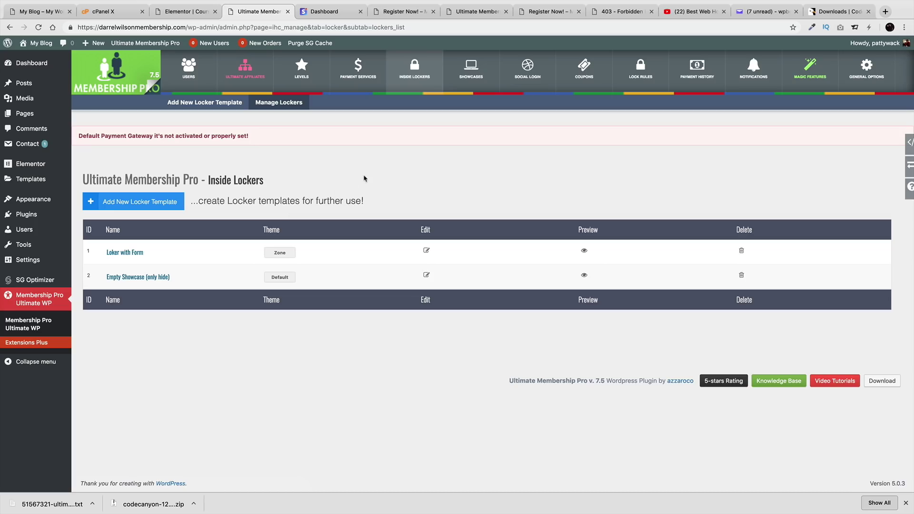
pyautogui.click(470, 69)
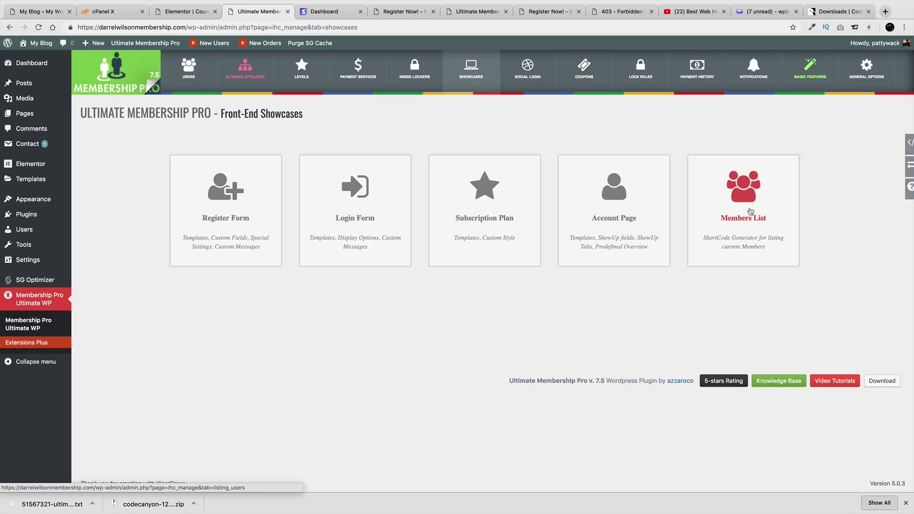
# On the Register Form showcase, try BootStrap, Simple Border, Double BootStrap, Double Radius and BackBox templates.
pyautogui.click(247, 215)
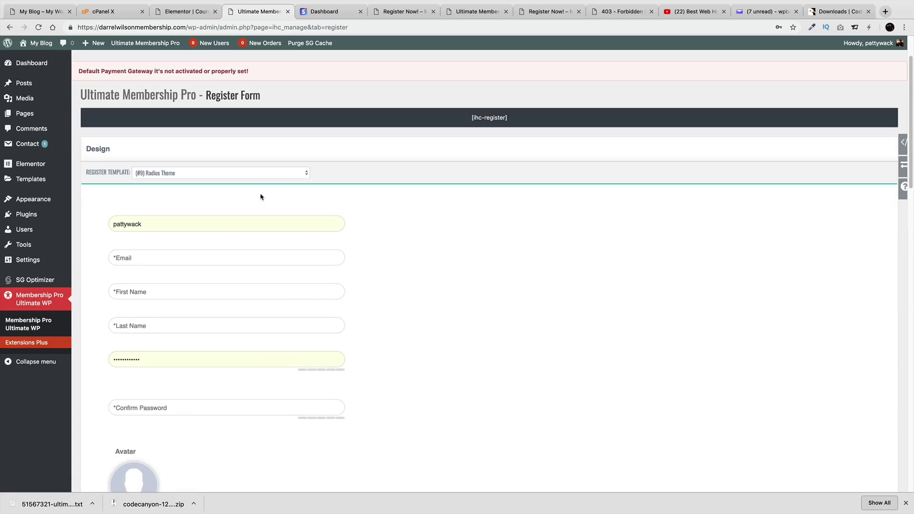
pyautogui.click(257, 173)
pyautogui.click(257, 166)
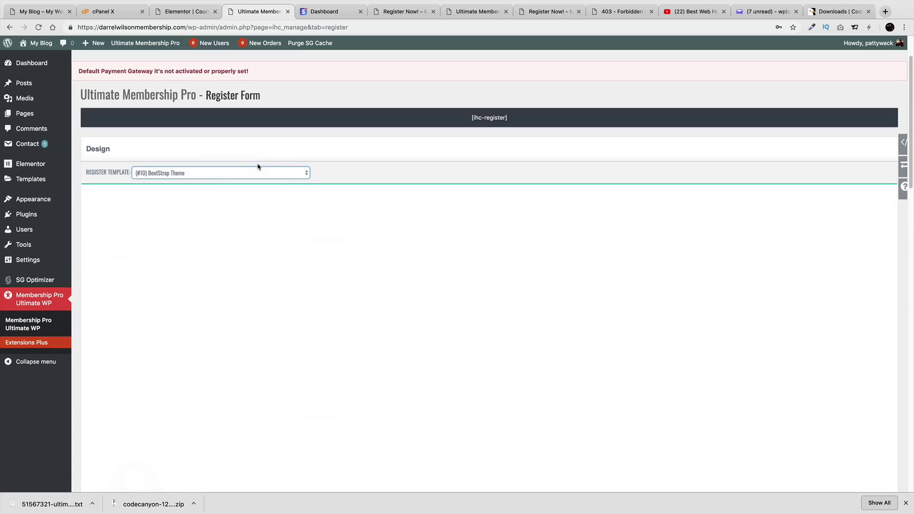
pyautogui.click(284, 175)
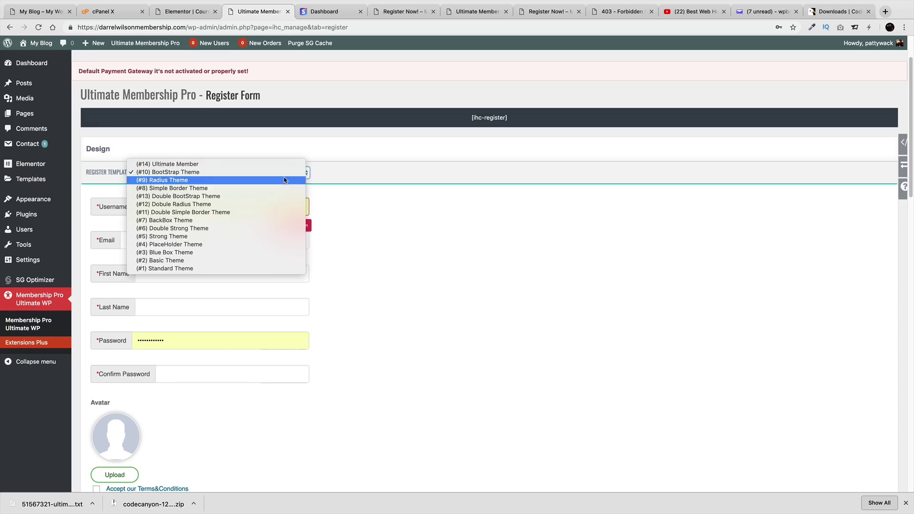
pyautogui.click(283, 175)
pyautogui.click(283, 174)
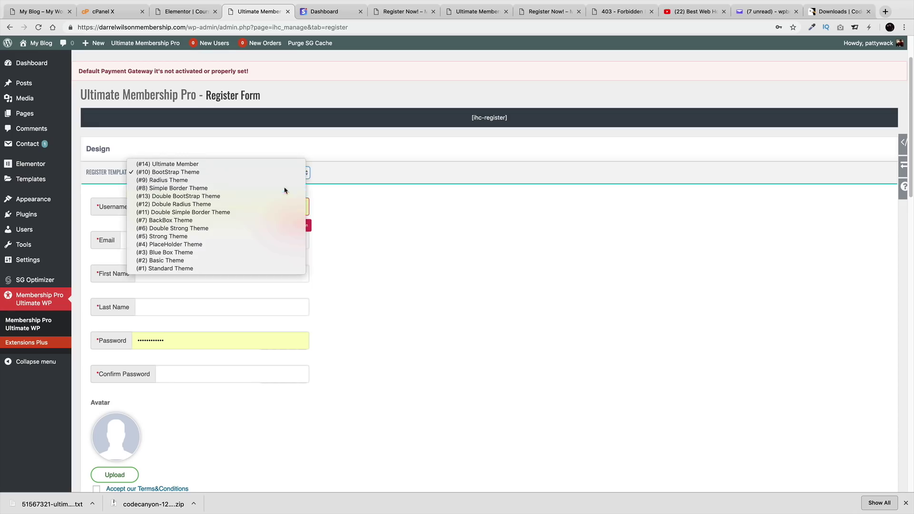
pyautogui.click(284, 189)
pyautogui.click(289, 173)
pyautogui.click(290, 181)
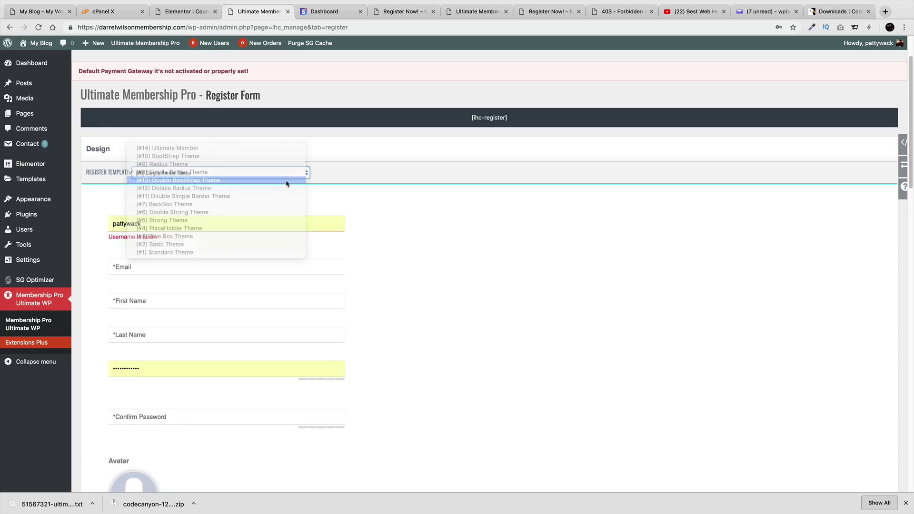
pyautogui.click(288, 172)
pyautogui.click(288, 176)
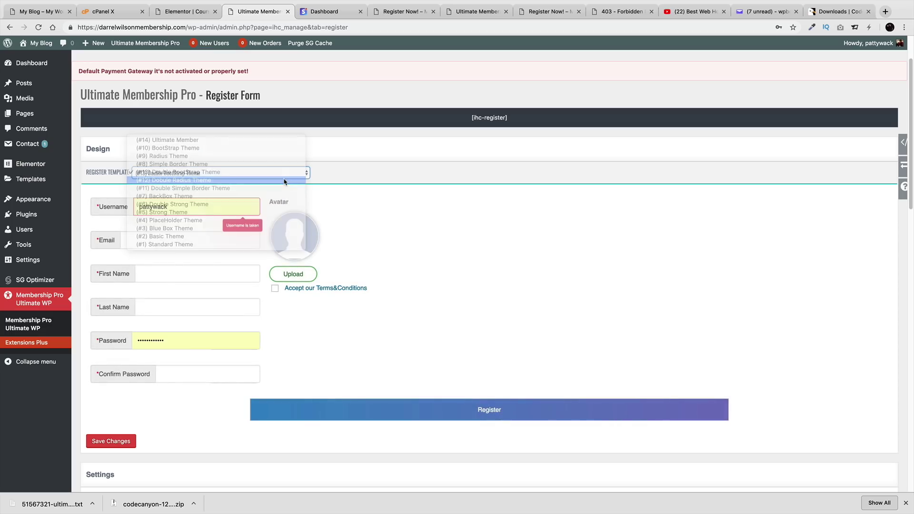
pyautogui.click(288, 175)
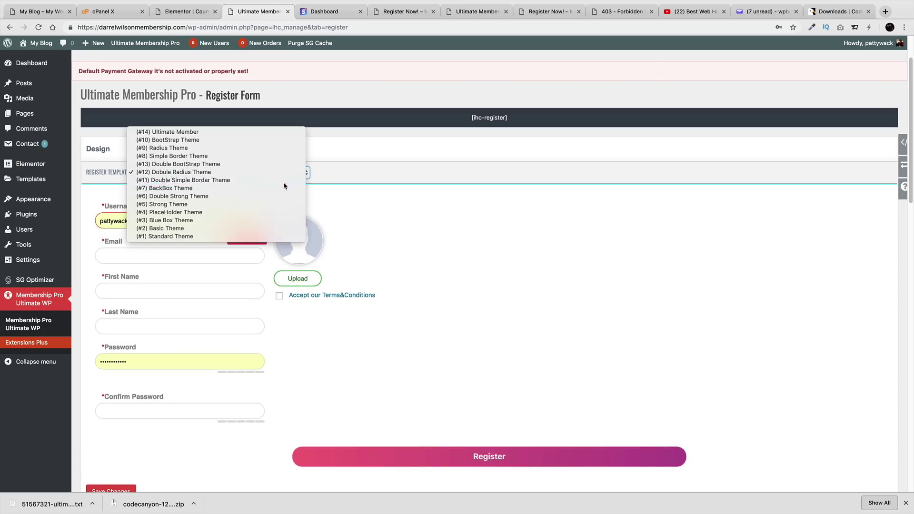
pyautogui.click(282, 183)
pyautogui.click(285, 180)
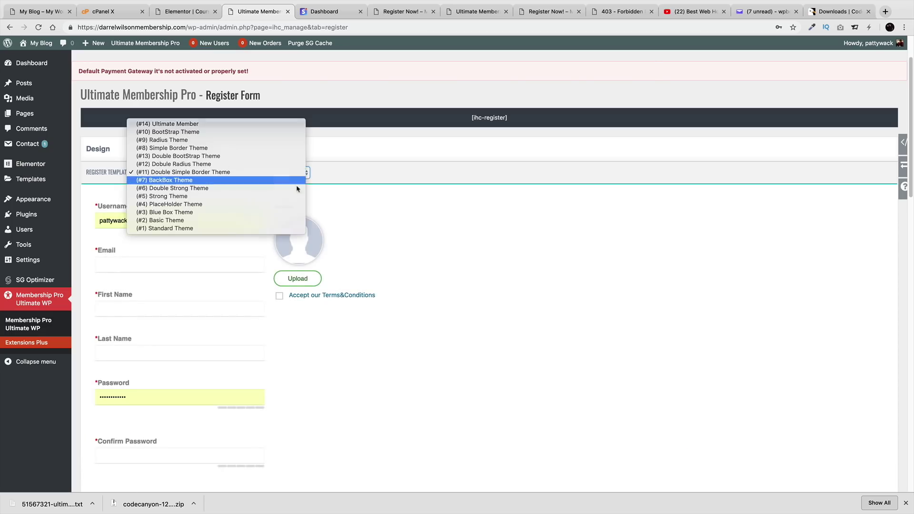
pyautogui.scroll(-3, 386, 204)
pyautogui.scroll(3, 352, 199)
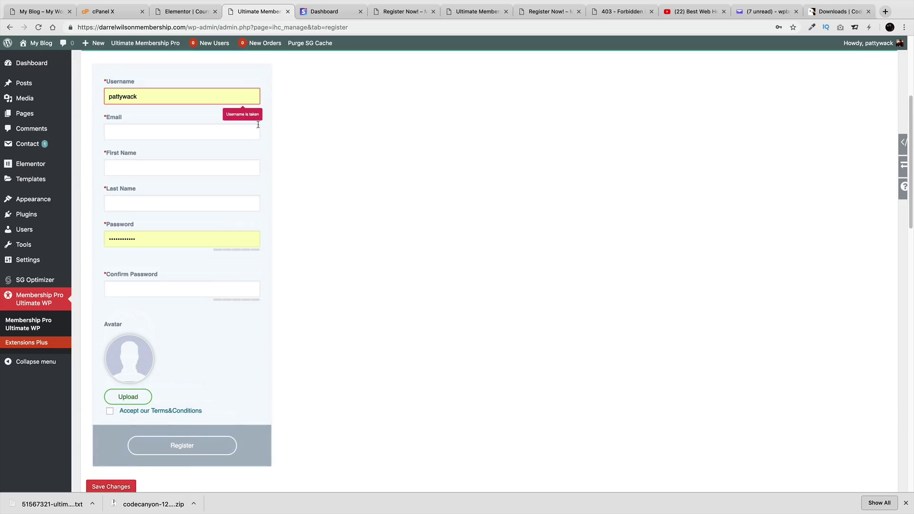
# Try Strong, Blue Box and Basic templates, then set (#4) PlaceHolder Theme and save.
pyautogui.click(217, 73)
pyautogui.click(217, 88)
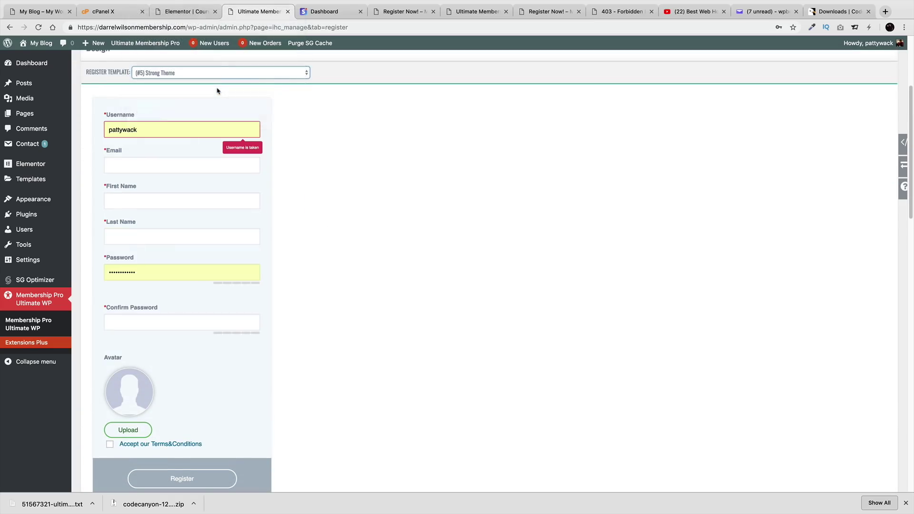
pyautogui.click(222, 74)
pyautogui.click(223, 80)
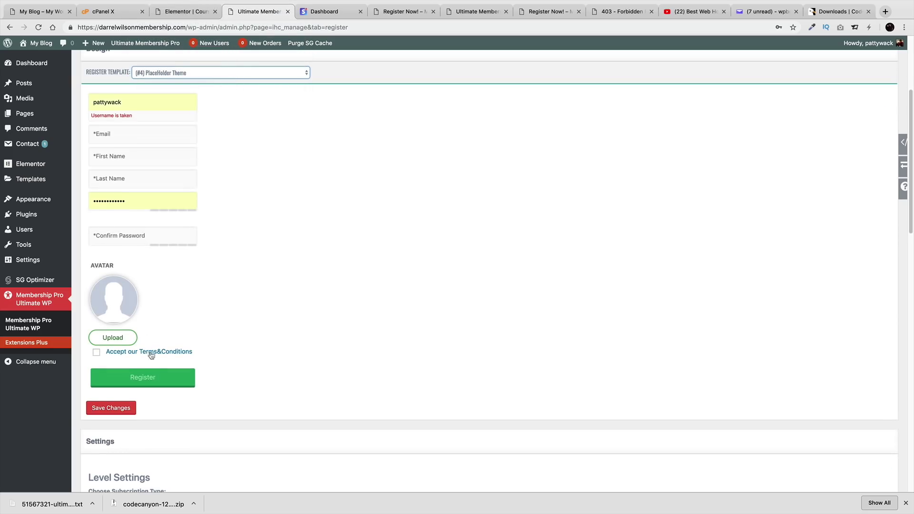
pyautogui.scroll(1, 159, 357)
pyautogui.click(232, 103)
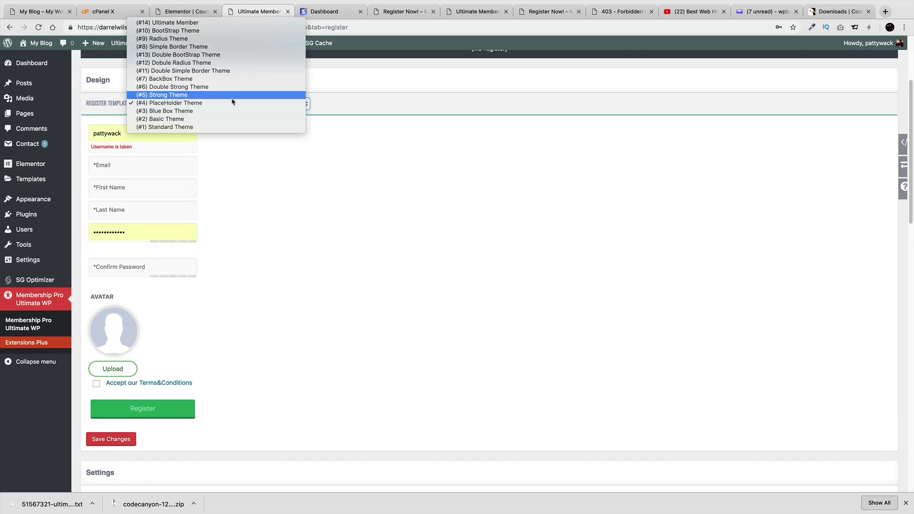
pyautogui.click(232, 113)
pyautogui.click(242, 105)
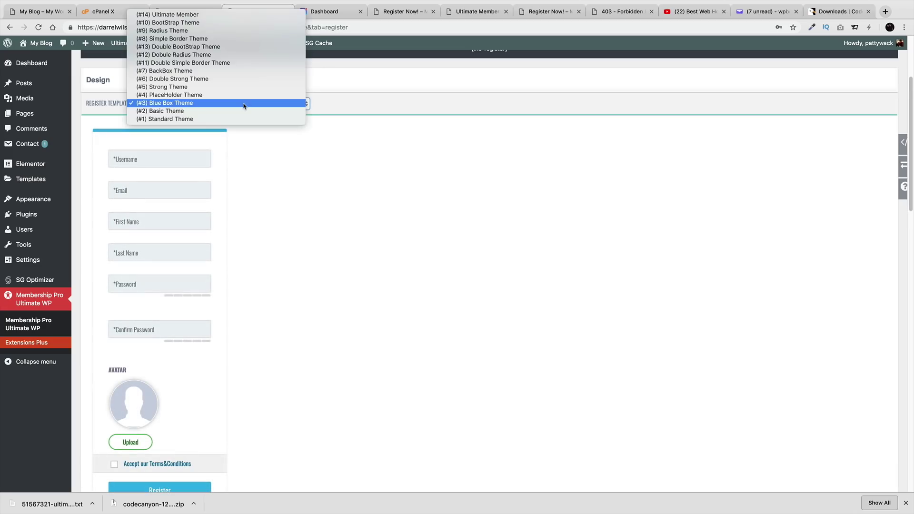
pyautogui.click(244, 105)
pyautogui.click(244, 105)
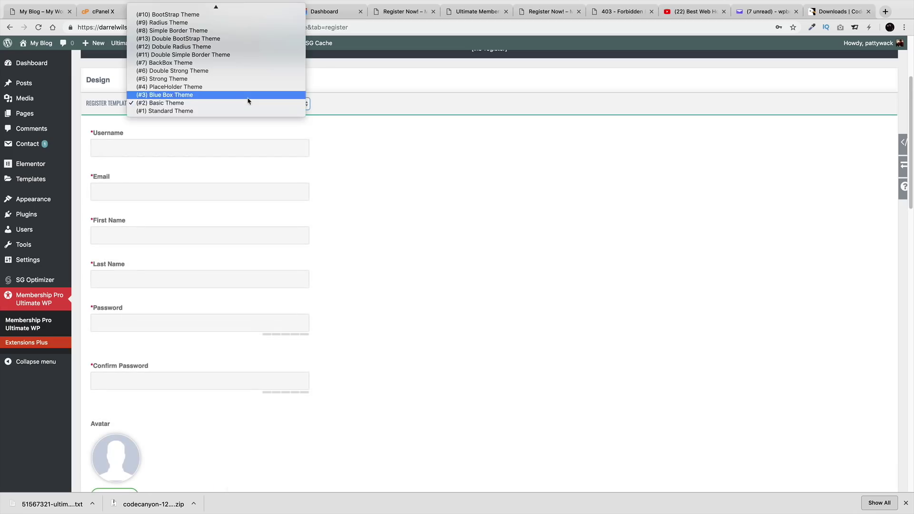
pyautogui.click(247, 108)
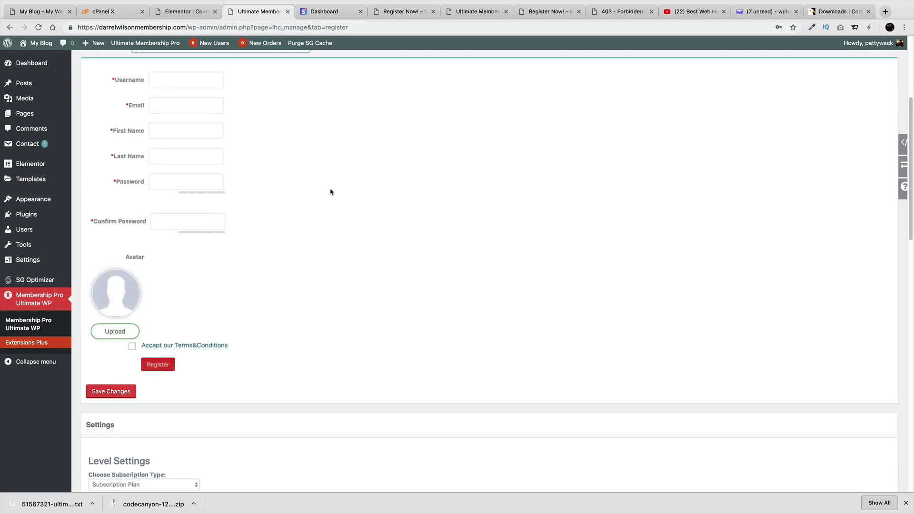
pyautogui.click(259, 213)
pyautogui.click(254, 189)
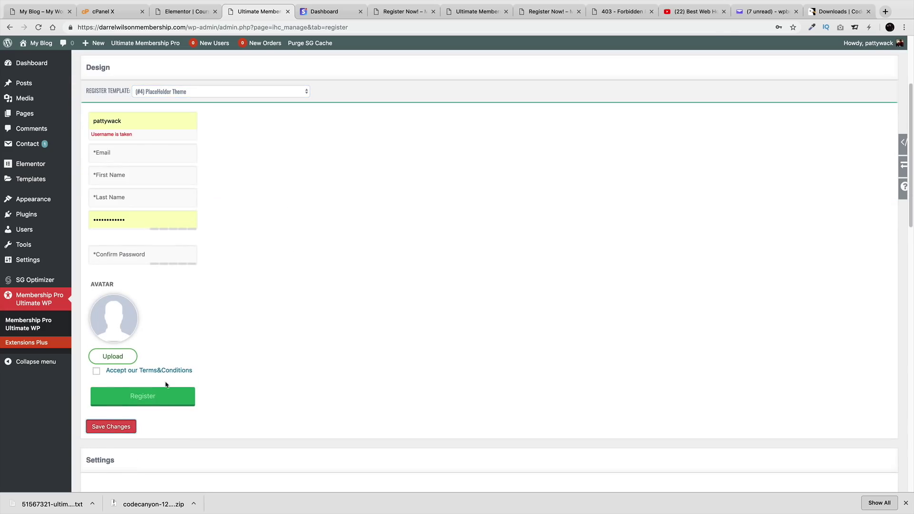
pyautogui.click(120, 426)
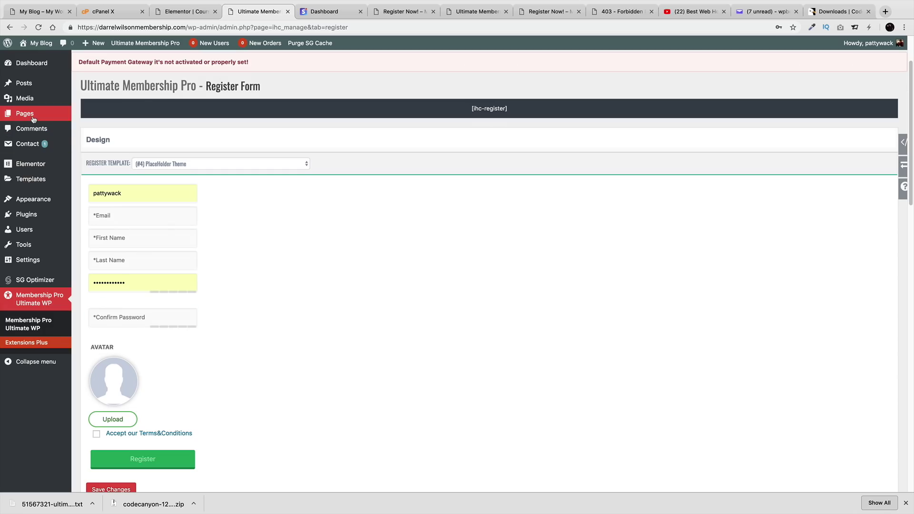
# View the live IUMP – Register page from the site's Pages list.
pyautogui.moveTo(46, 117)
pyautogui.click(88, 115)
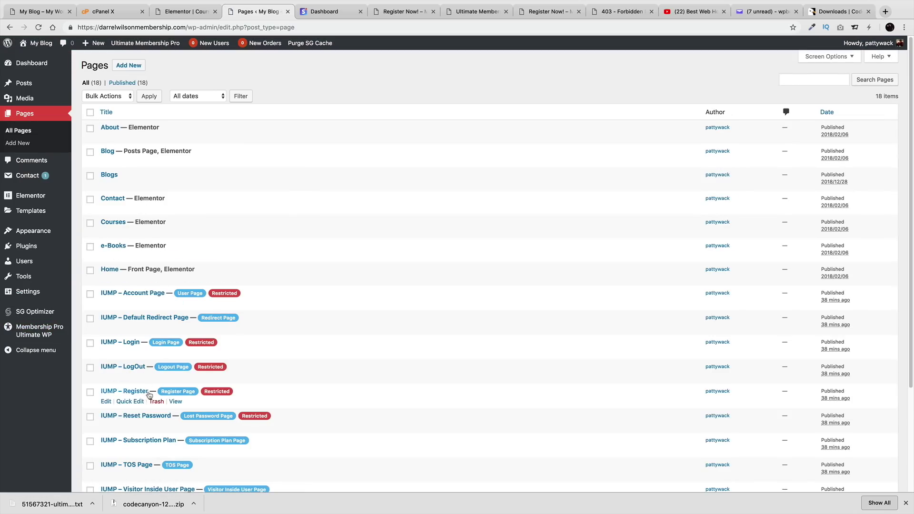
pyautogui.click(175, 403)
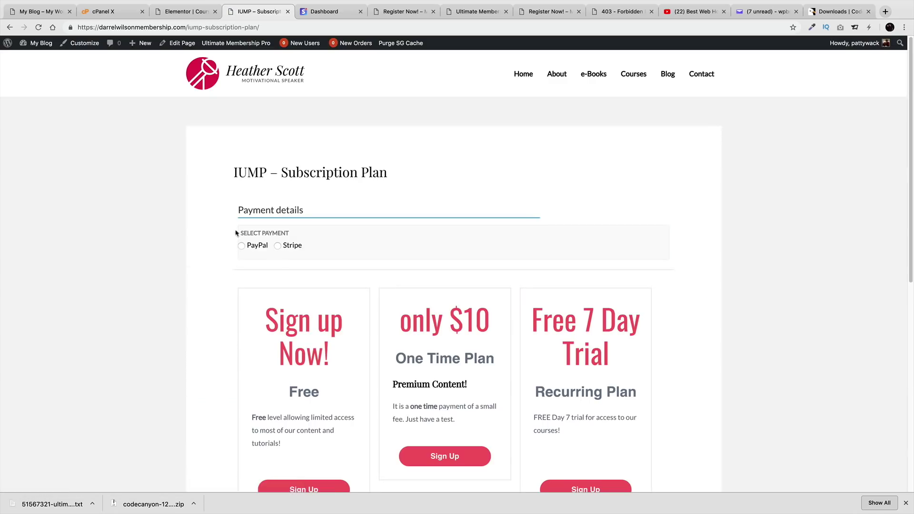
pyautogui.scroll(-2, 206, 192)
pyautogui.scroll(-8, 206, 191)
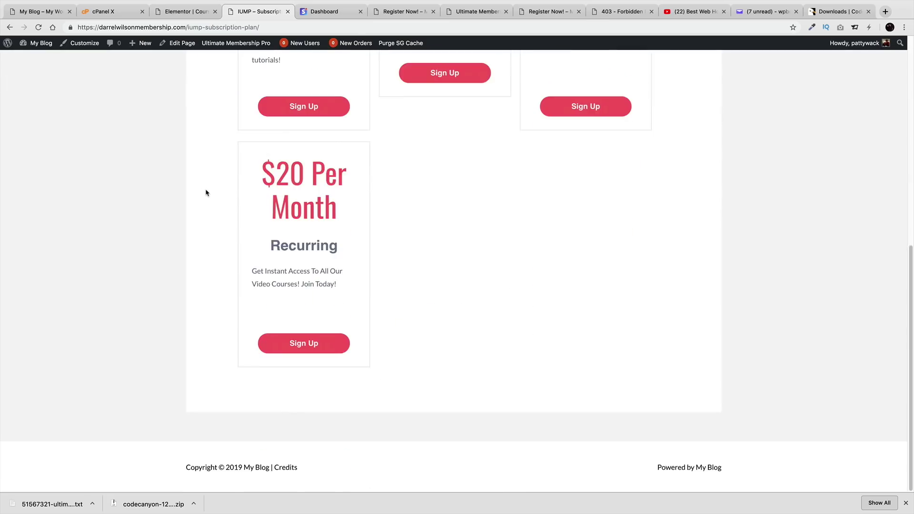
pyautogui.scroll(8, 206, 191)
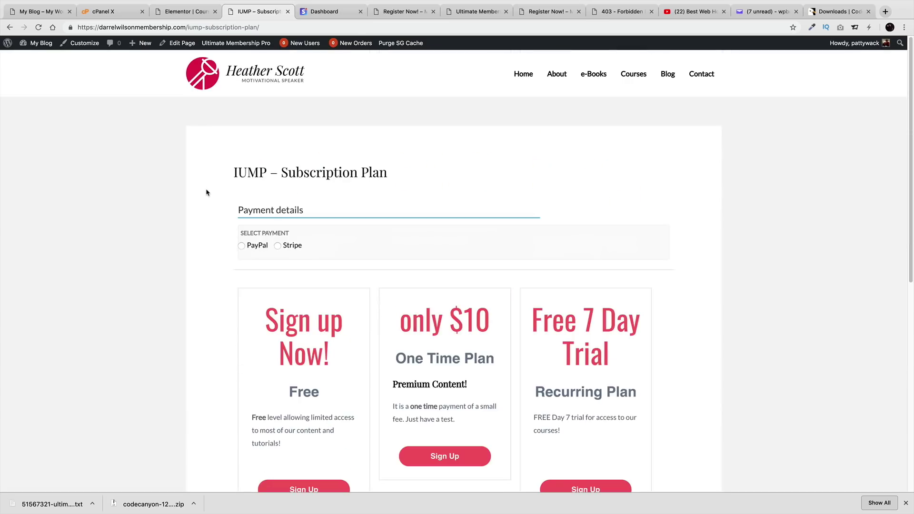
# Copy the page's web address and switch to Safari.
pyautogui.click(190, 27)
pyautogui.rightClick(190, 28)
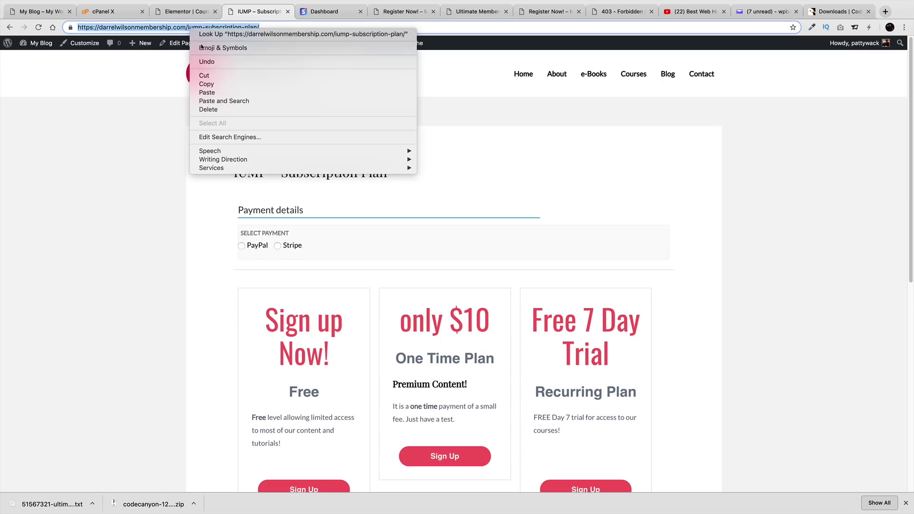
pyautogui.click(214, 84)
pyautogui.press('super+Tab')
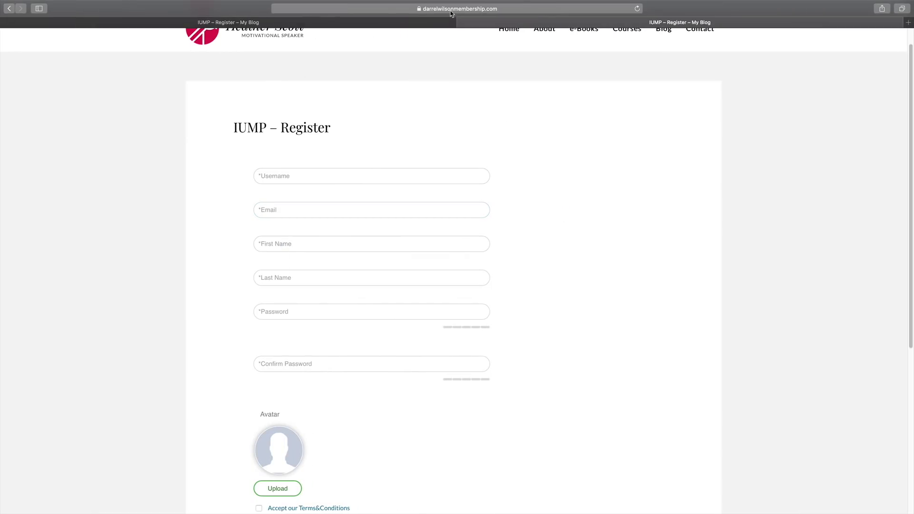
# Reload the IUMP – Register page in Safari to see its new Payment details section, then return to Chrome.
pyautogui.scroll(2, 436, 132)
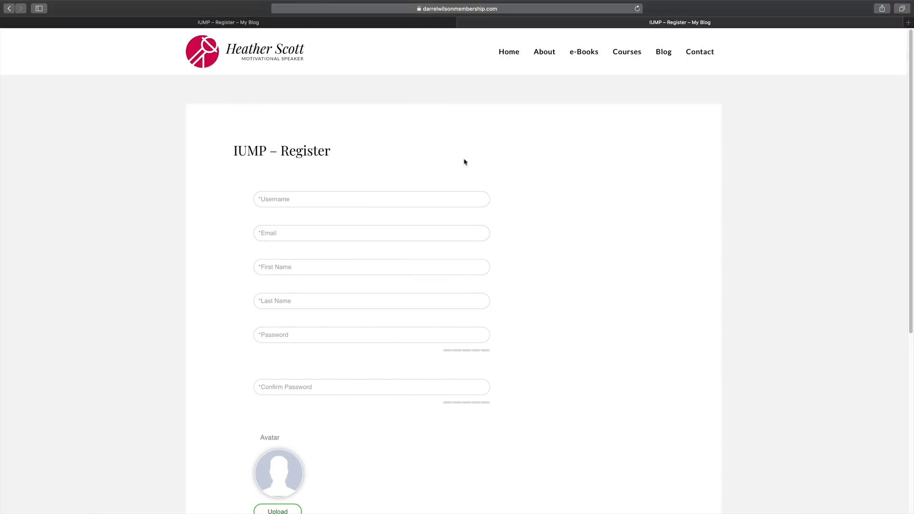
pyautogui.rightClick(125, 70)
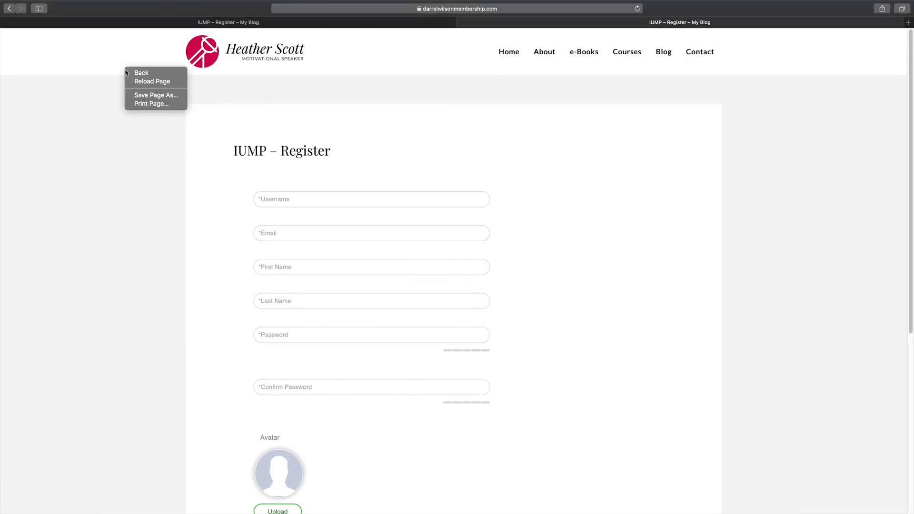
pyautogui.click(137, 82)
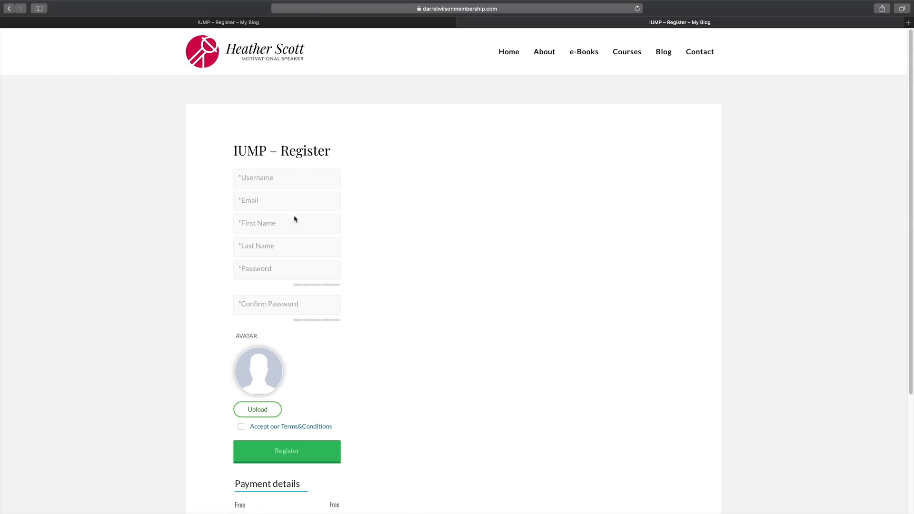
pyautogui.scroll(-3, 355, 320)
pyautogui.scroll(3, 355, 320)
pyautogui.press('super+Tab')
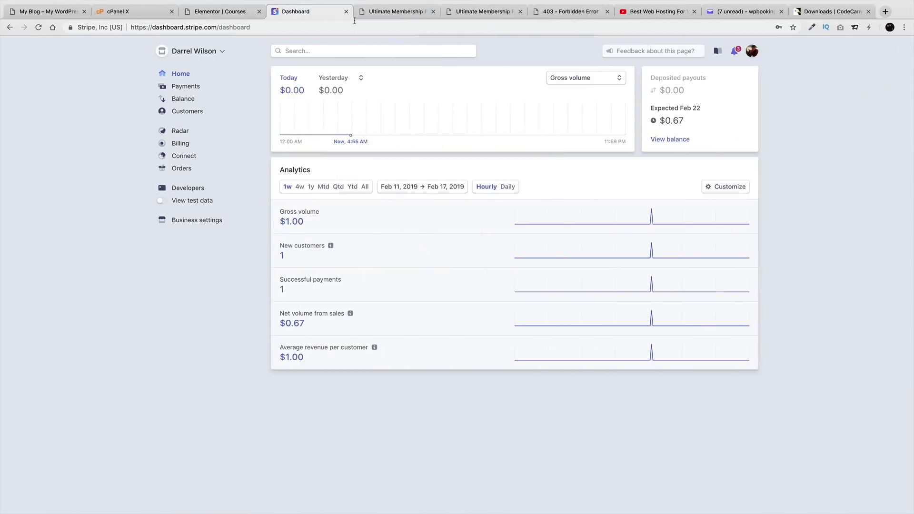
# Copy the [ihc-register] shortcode from the Register Form showcase and return to the Showcases overview.
pyautogui.click(382, 13)
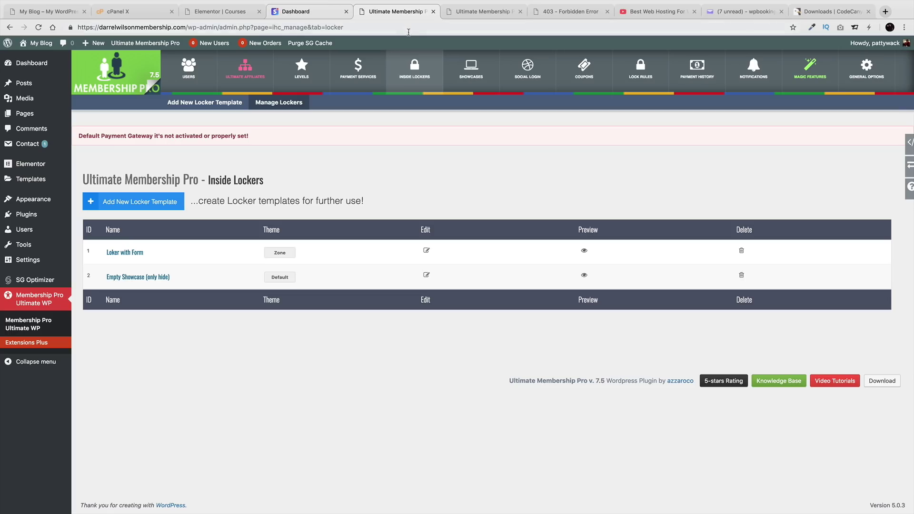
pyautogui.click(484, 74)
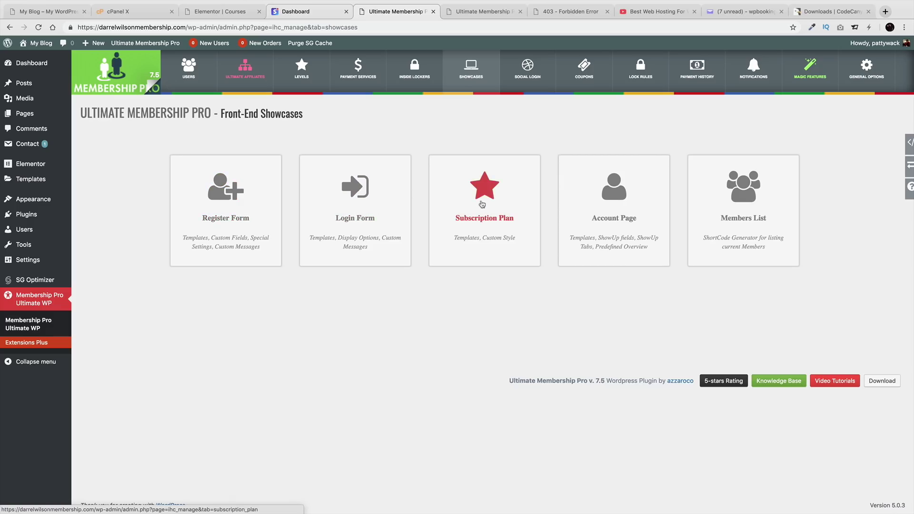
pyautogui.click(255, 209)
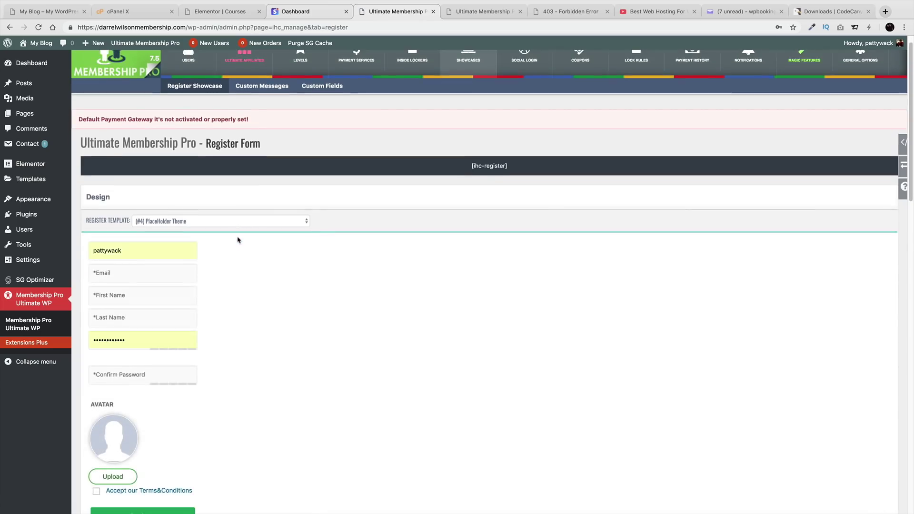
pyautogui.scroll(-3, 238, 240)
pyautogui.scroll(5, 239, 238)
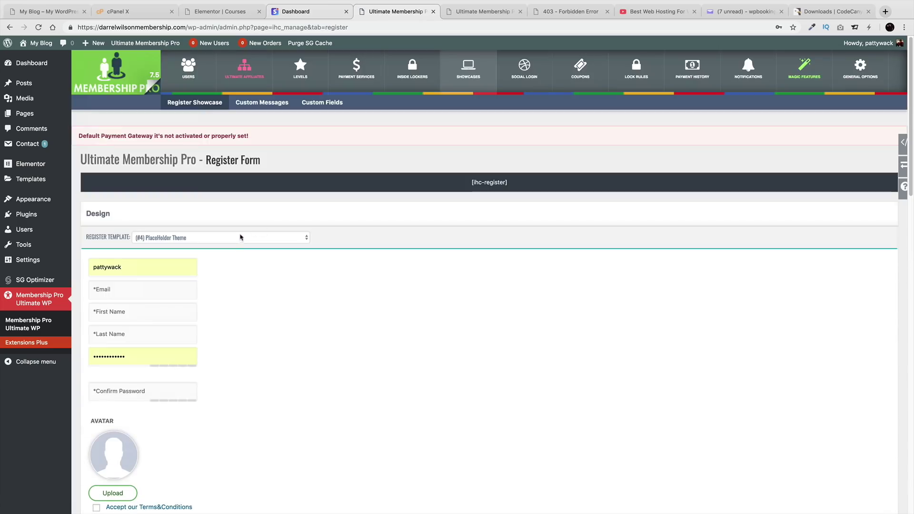
pyautogui.moveTo(515, 182); pyautogui.dragTo(471, 182)
pyautogui.rightClick(494, 180)
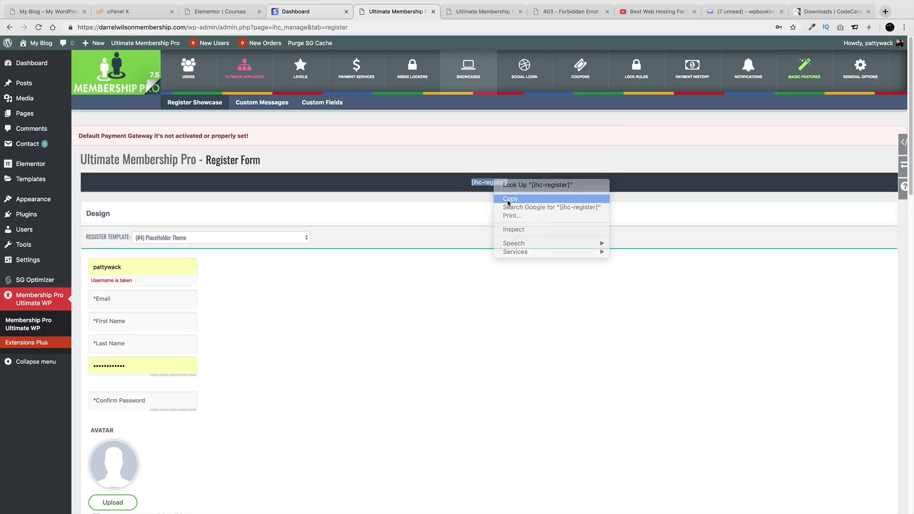
pyautogui.click(508, 200)
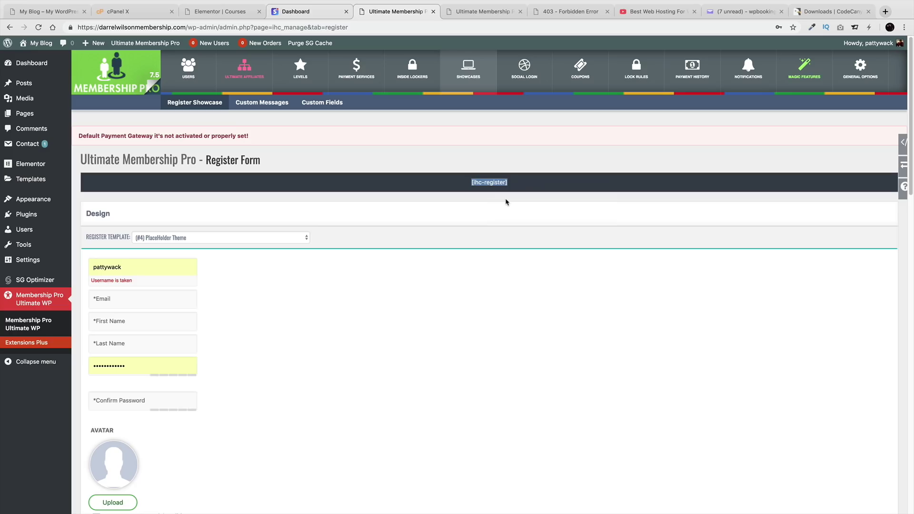
pyautogui.click(469, 69)
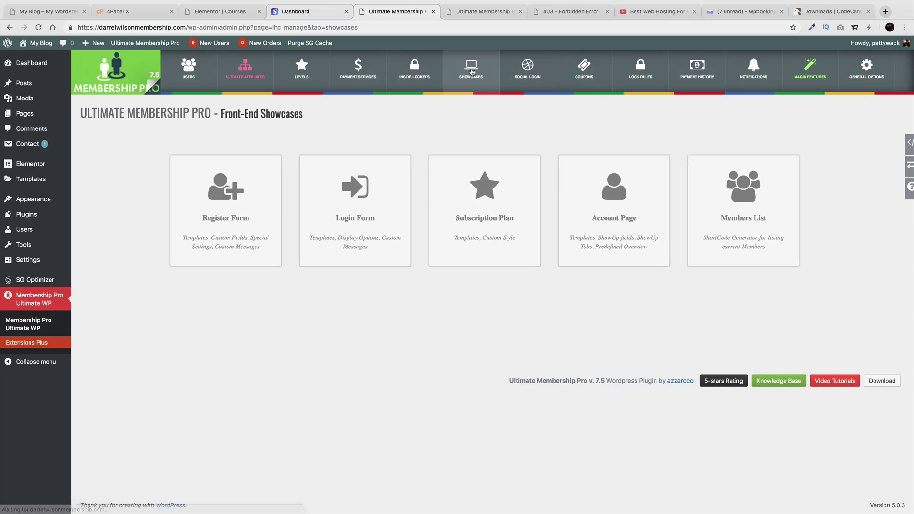
# Copy the [ihc-login-form] shortcode from the Login Form showcase.
pyautogui.click(365, 205)
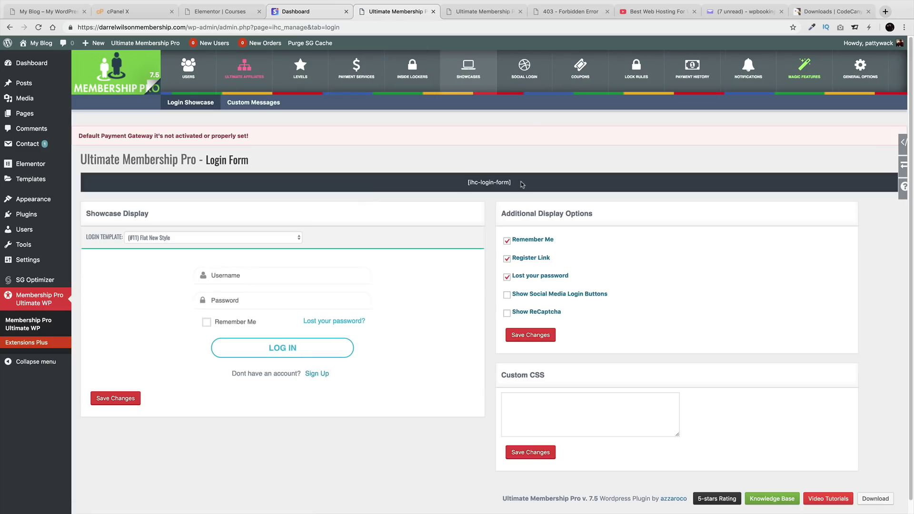
pyautogui.moveTo(520, 182); pyautogui.dragTo(468, 181)
pyautogui.rightClick(480, 184)
pyautogui.click(491, 200)
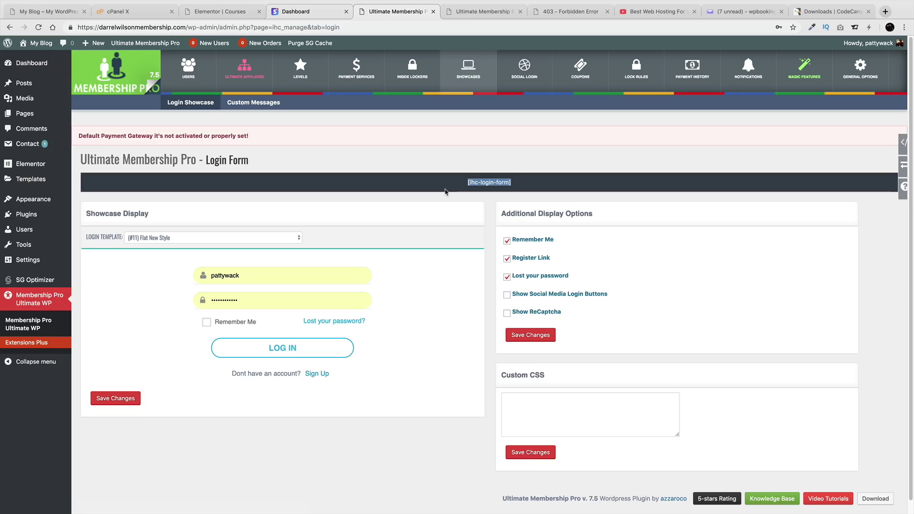
pyautogui.click(459, 81)
# Copy the [ihc-select-level] shortcode from the Subscription Plan showcase.
pyautogui.click(485, 196)
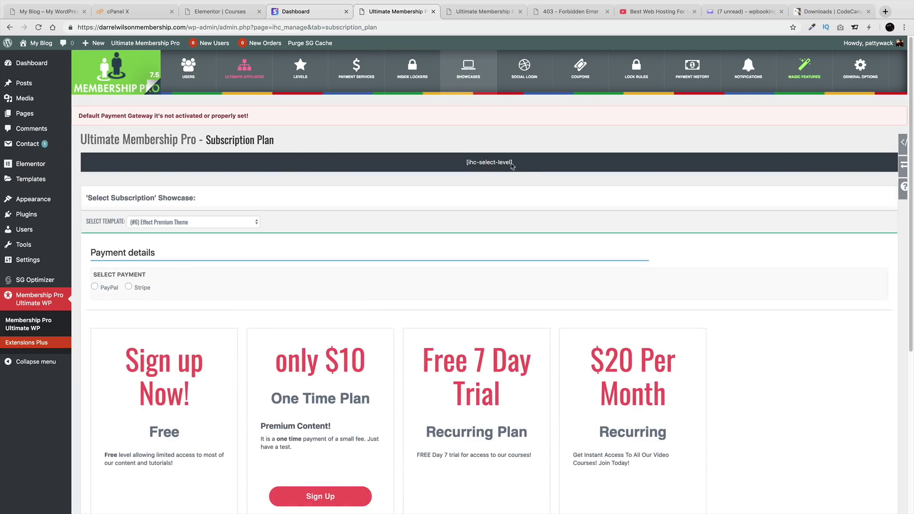
pyautogui.moveTo(513, 164); pyautogui.dragTo(460, 162)
pyautogui.rightClick(478, 160)
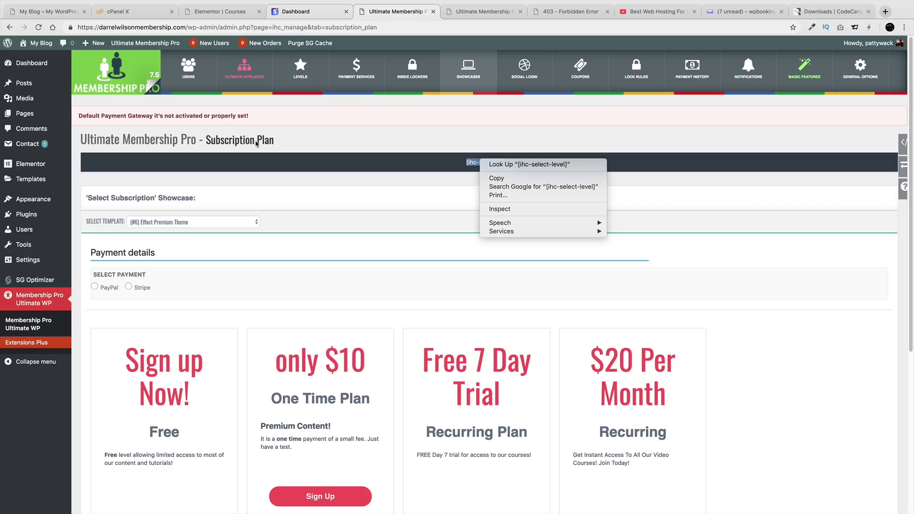
pyautogui.click(449, 85)
pyautogui.click(448, 85)
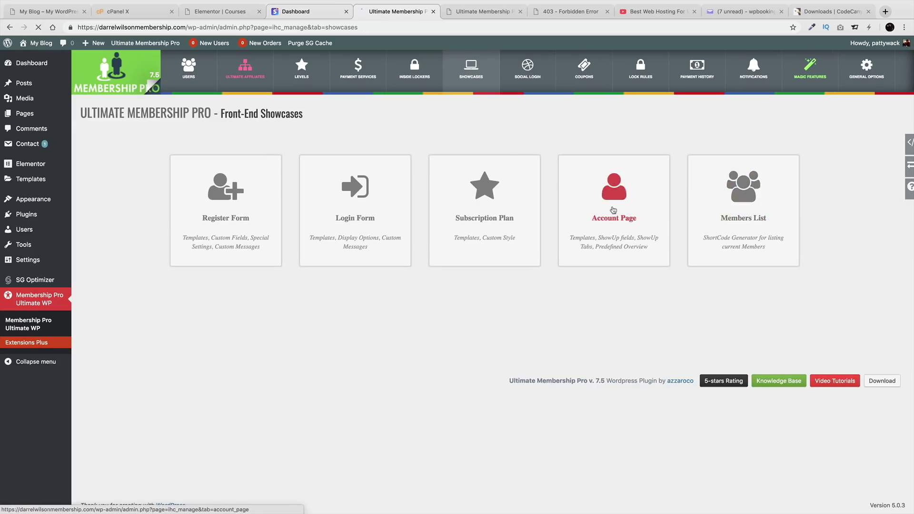
# Copy the [ihc-user-page] shortcode from the Account Page showcase.
pyautogui.click(609, 209)
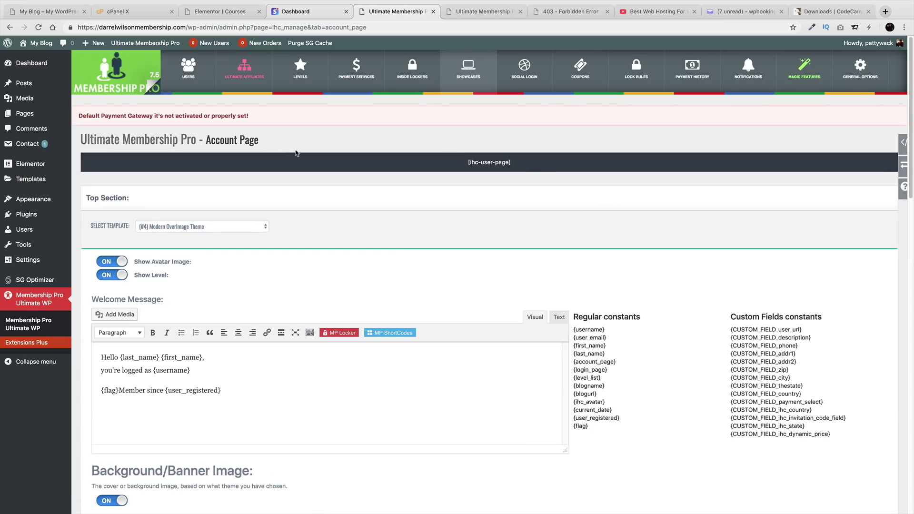
pyautogui.moveTo(511, 163); pyautogui.dragTo(450, 163)
pyautogui.rightClick(476, 158)
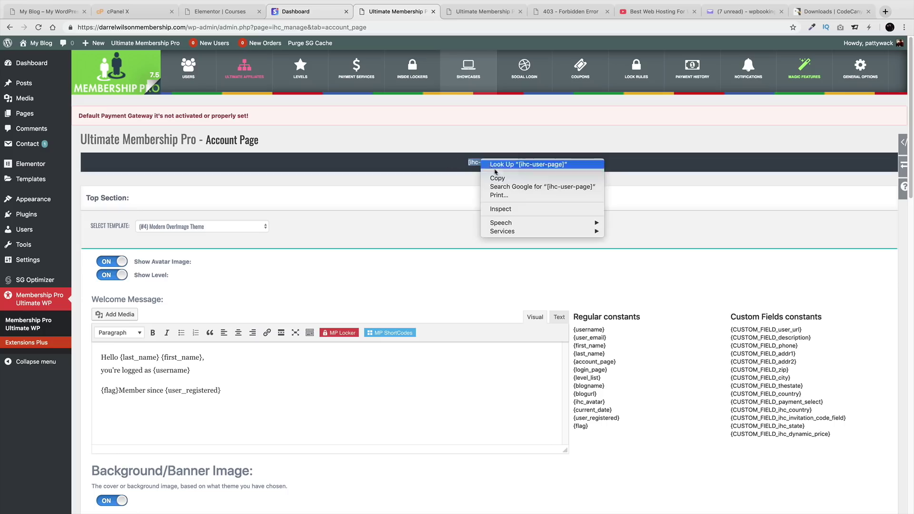
pyautogui.click(500, 177)
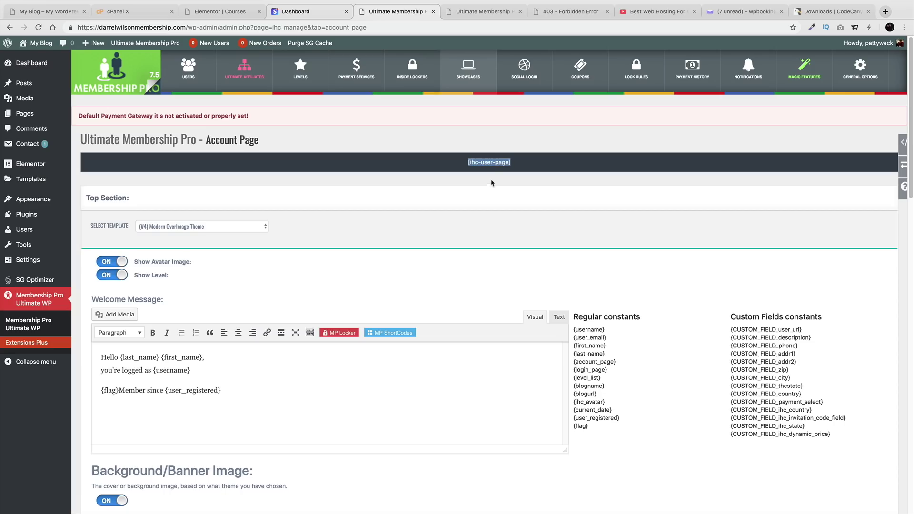
pyautogui.click(536, 73)
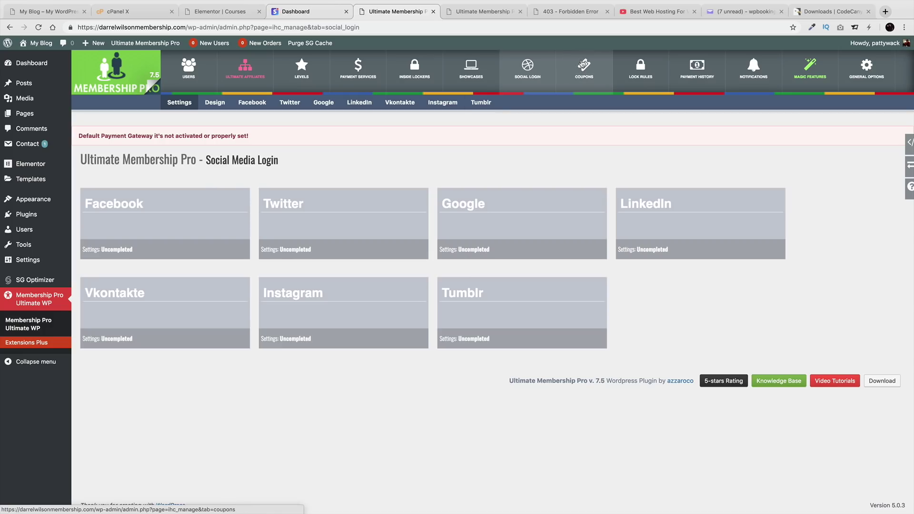
# Start a new coupon with code darrel10 and description 'this gives 10 member'.
pyautogui.click(573, 73)
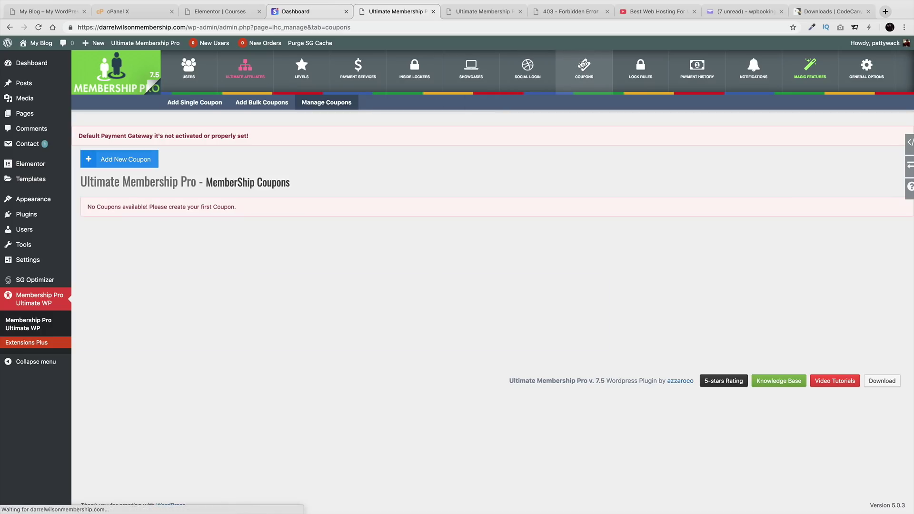
pyautogui.click(135, 159)
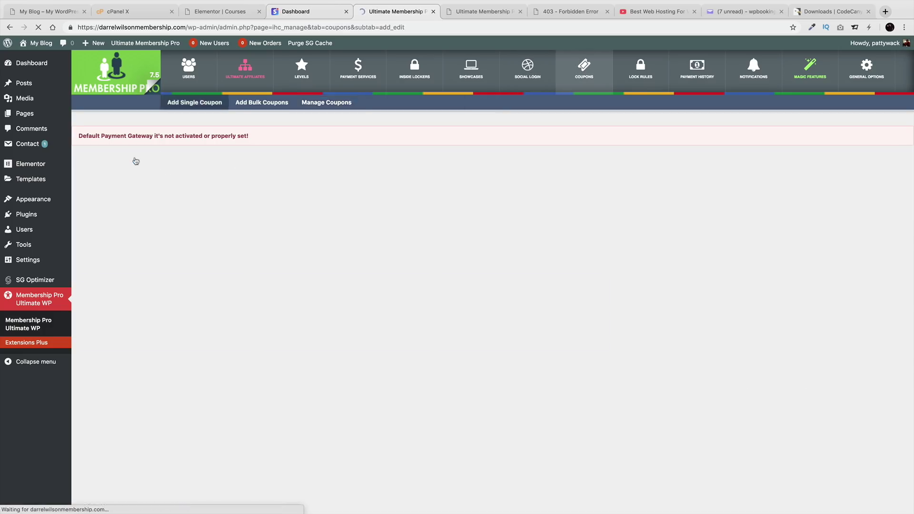
pyautogui.scroll(-1, 194, 199)
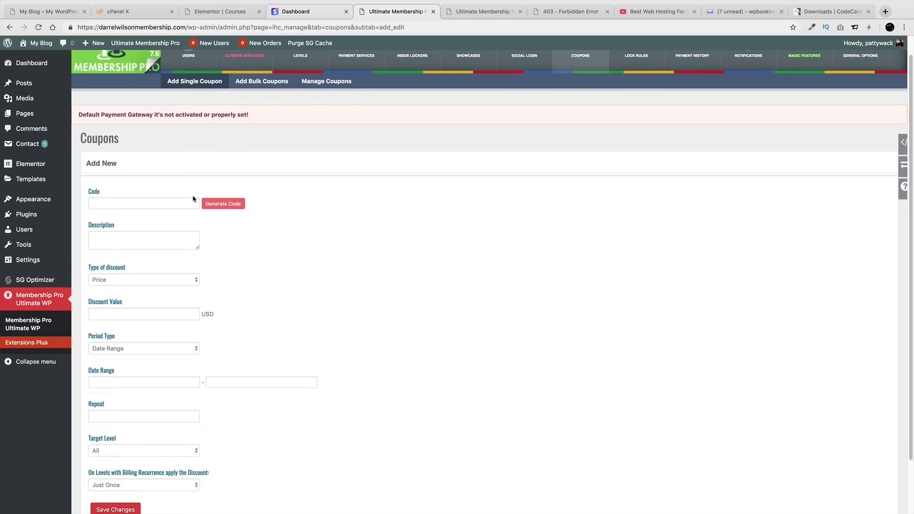
pyautogui.click(214, 205)
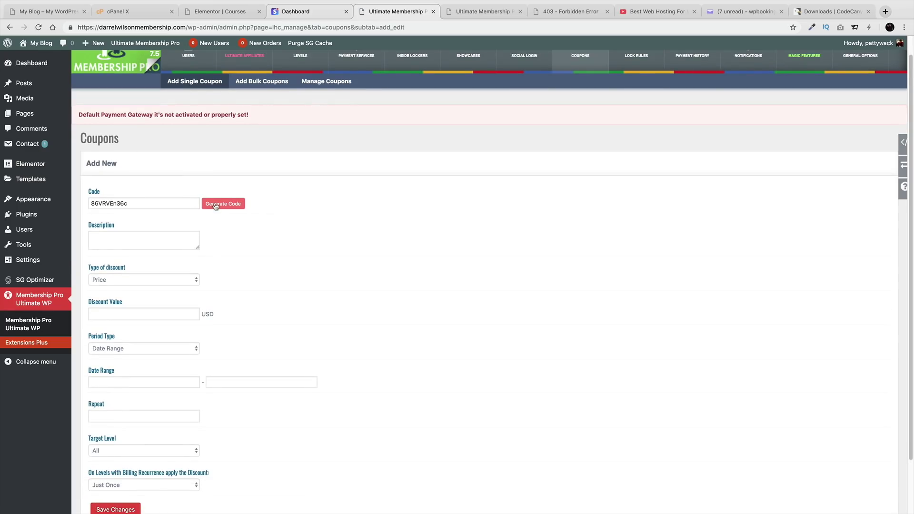
pyautogui.doubleClick(161, 198)
pyautogui.write('darrel10')
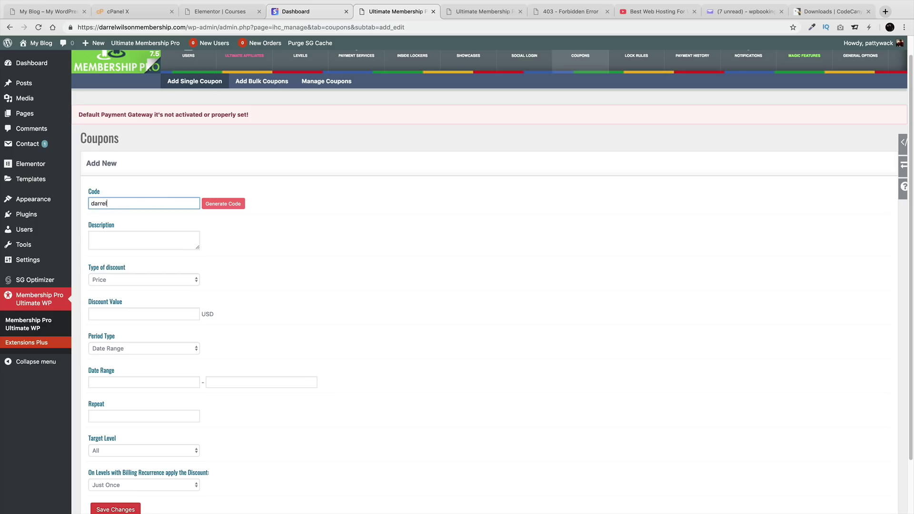
pyautogui.press('Tab')
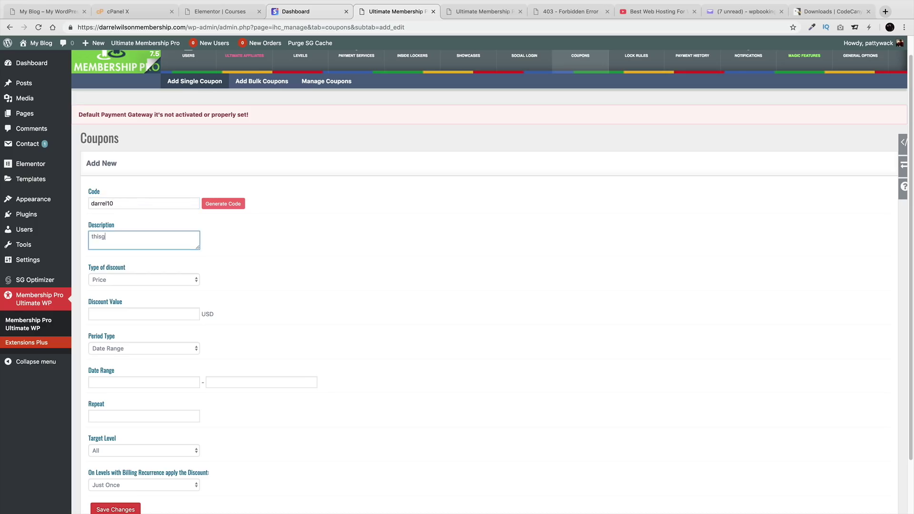
pyautogui.write('this gives 10 membership')
# Set the coupon's type of discount to Percentage.
pyautogui.click(165, 314)
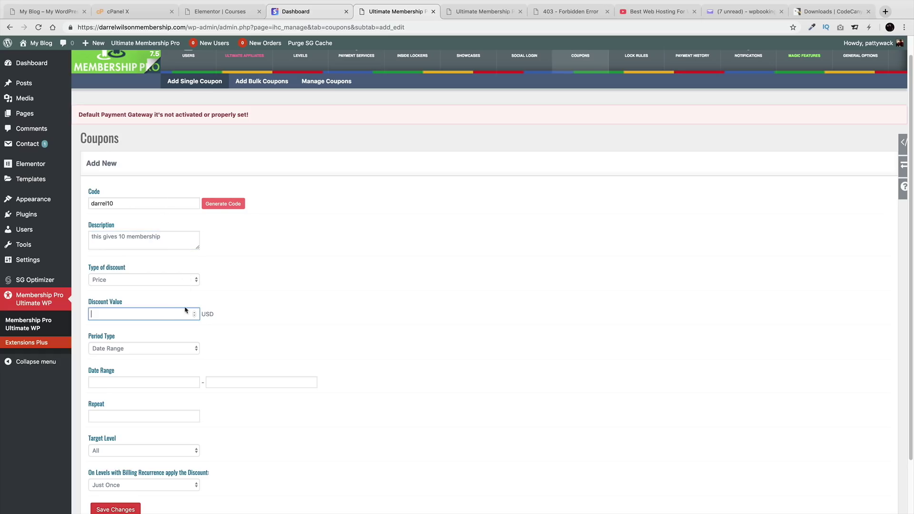
pyautogui.click(164, 280)
pyautogui.click(161, 287)
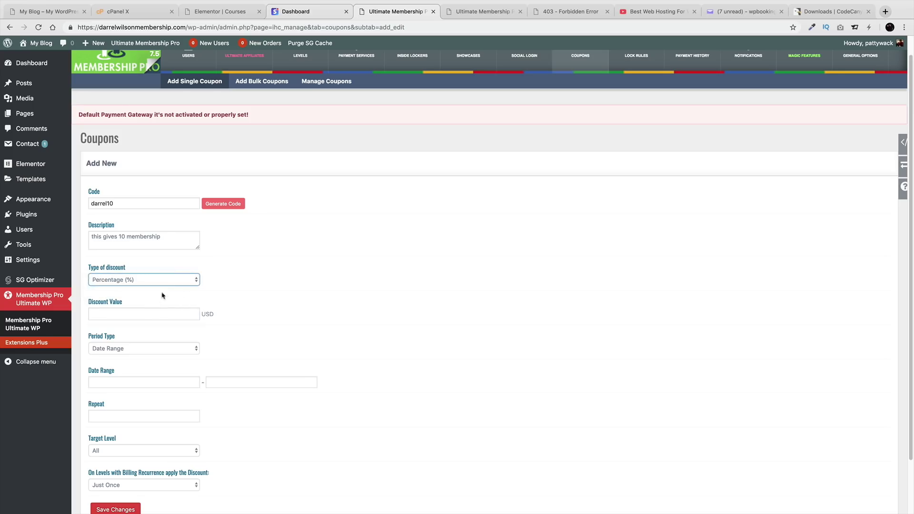
pyautogui.click(155, 311)
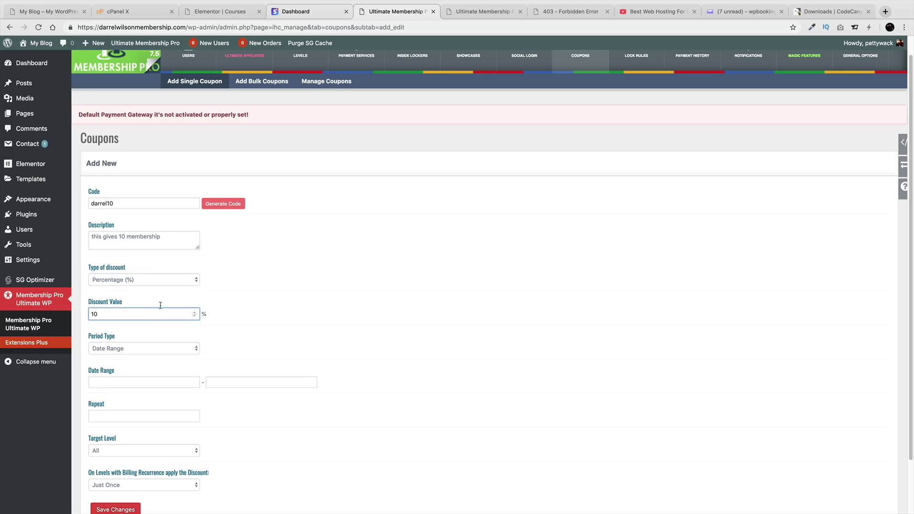
pyautogui.click(160, 280)
pyautogui.click(157, 267)
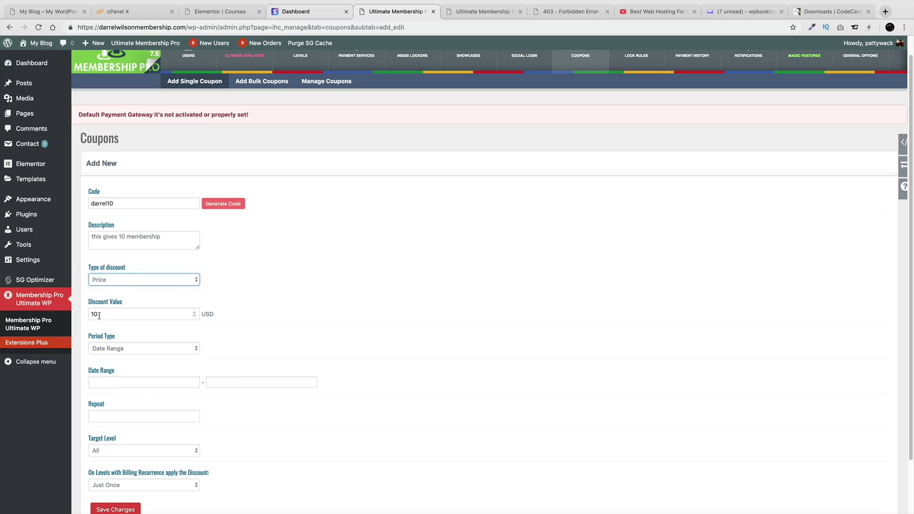
pyautogui.click(119, 280)
pyautogui.click(118, 288)
pyautogui.scroll(-2, 213, 304)
# Make it valid 16–28 February 2019 for all levels, applied Forever on recurring billing, and save.
pyautogui.click(147, 319)
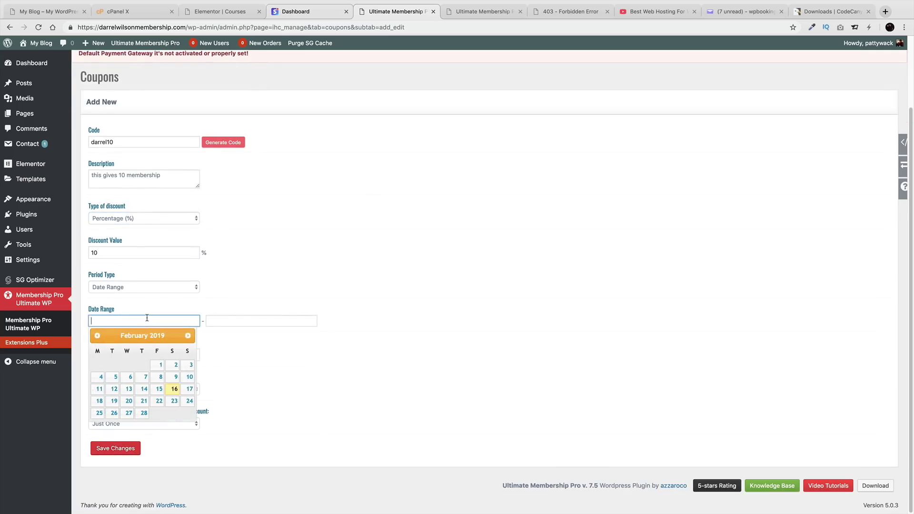
pyautogui.click(174, 389)
pyautogui.click(226, 321)
pyautogui.click(262, 413)
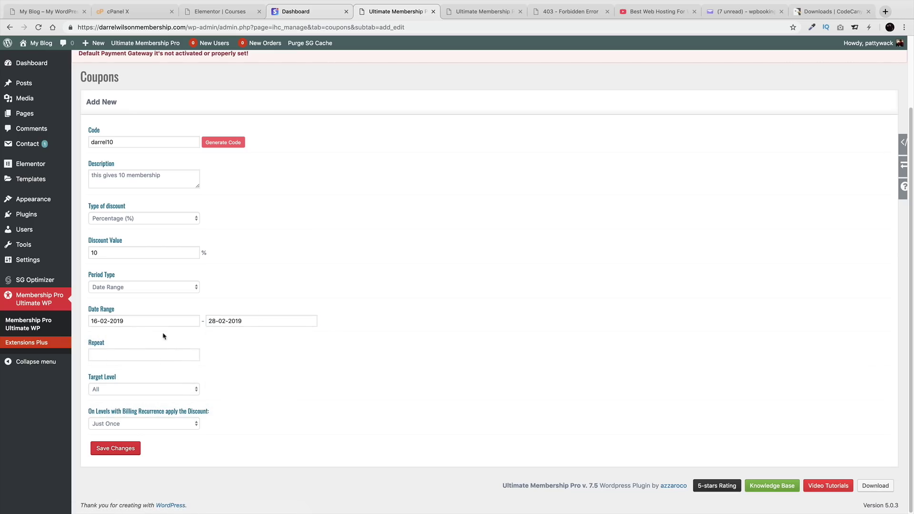
pyautogui.click(142, 389)
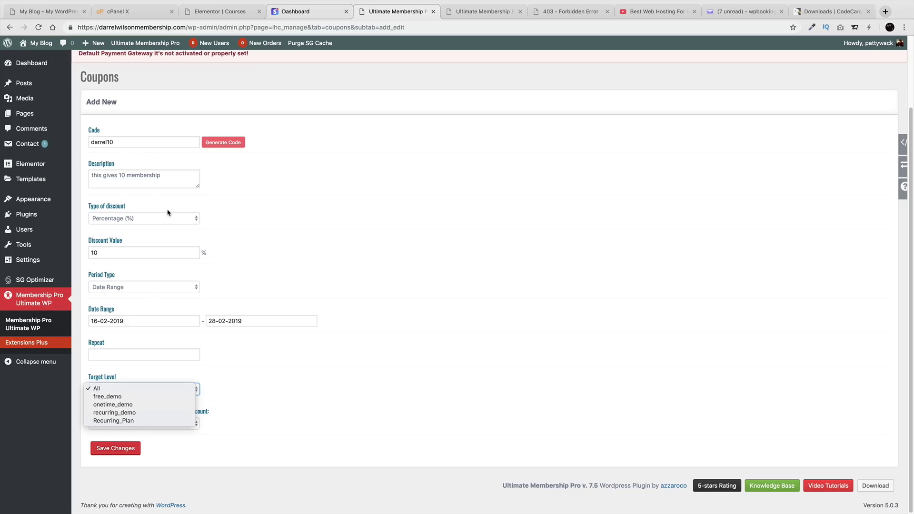
pyautogui.click(159, 388)
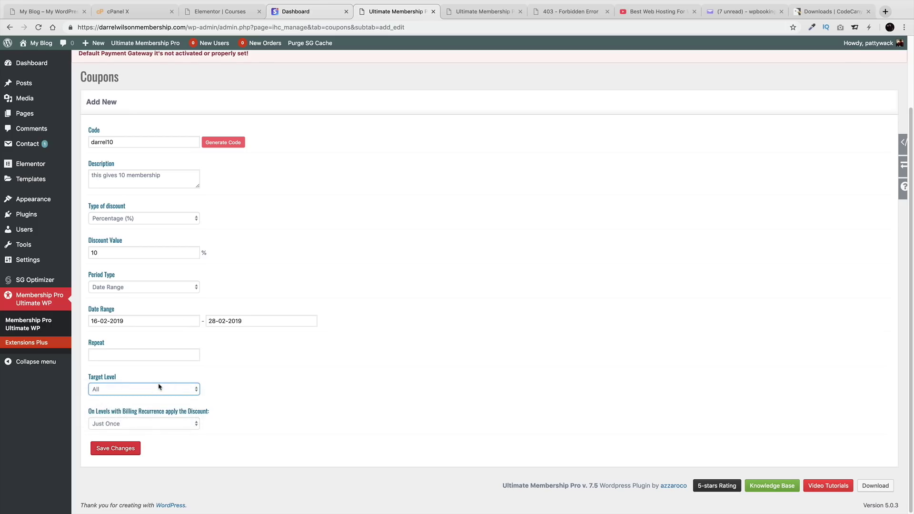
pyautogui.click(138, 424)
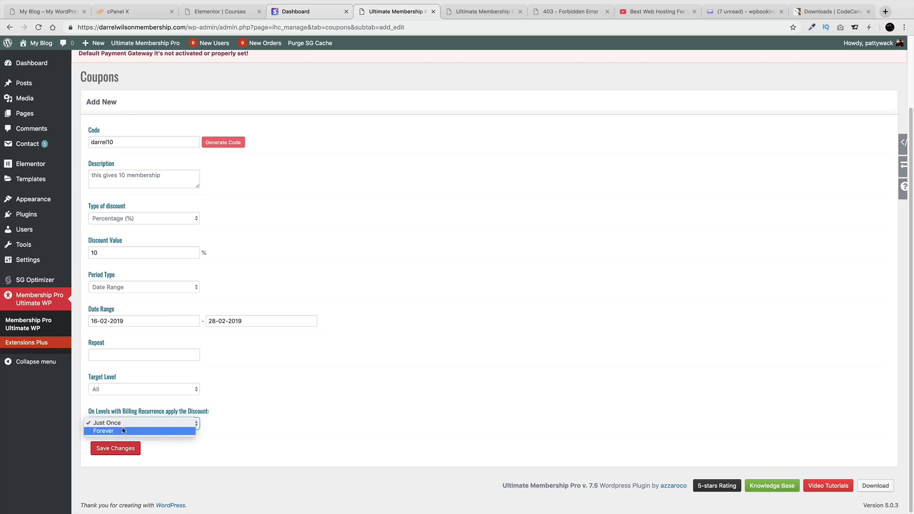
pyautogui.click(125, 431)
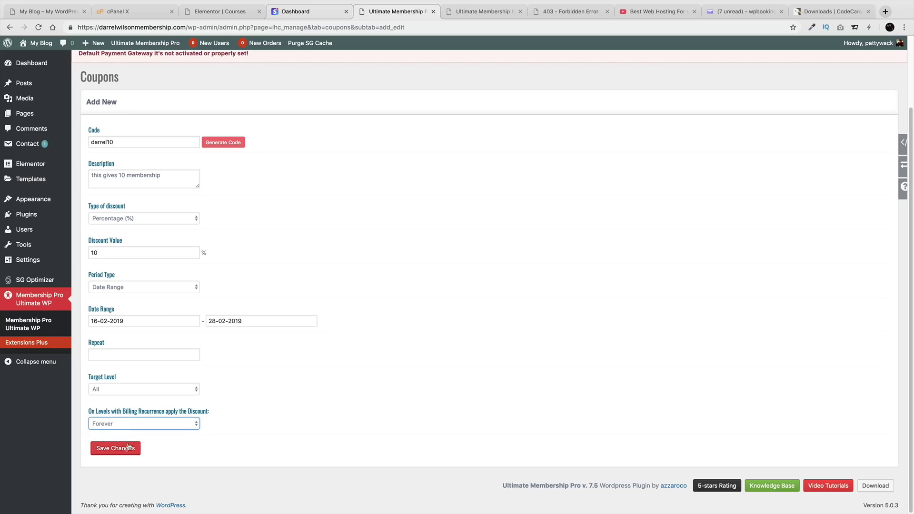
pyautogui.click(128, 447)
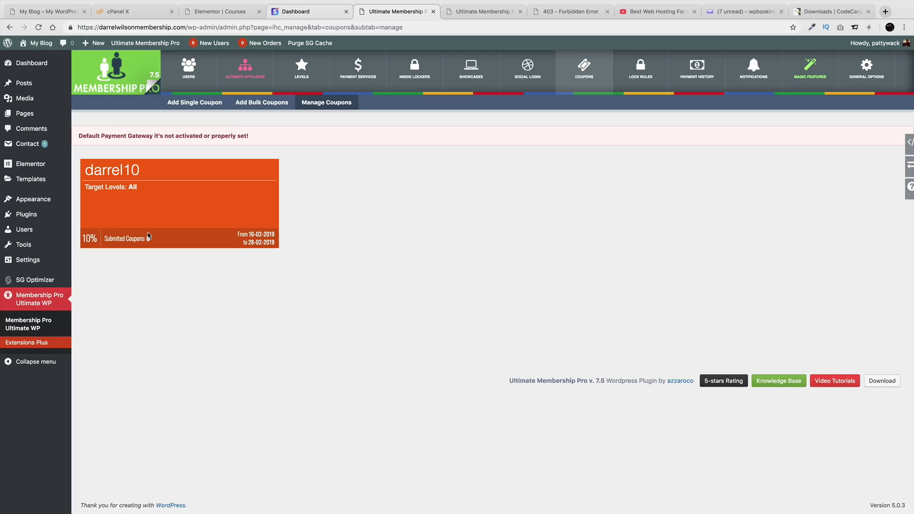
# Review the Lock Rules settings, leaving the restriction as Block Only.
pyautogui.click(632, 83)
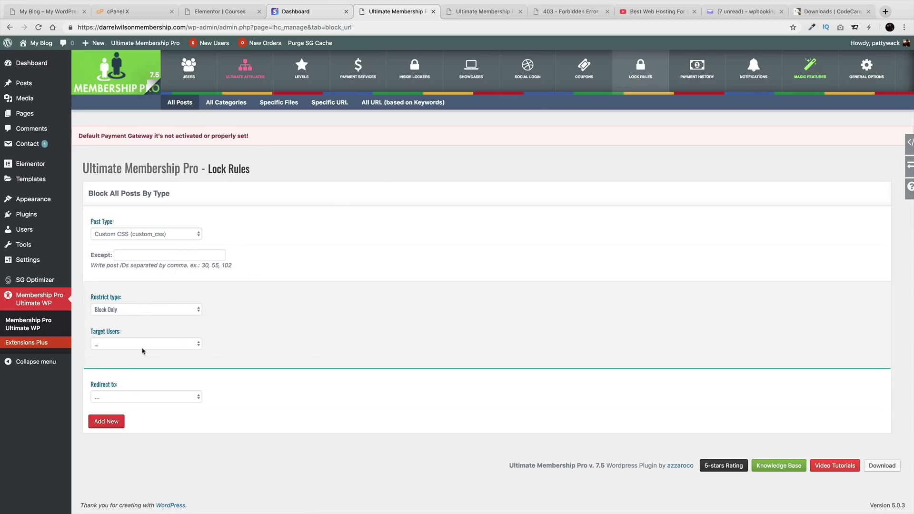
pyautogui.click(168, 309)
pyautogui.click(168, 309)
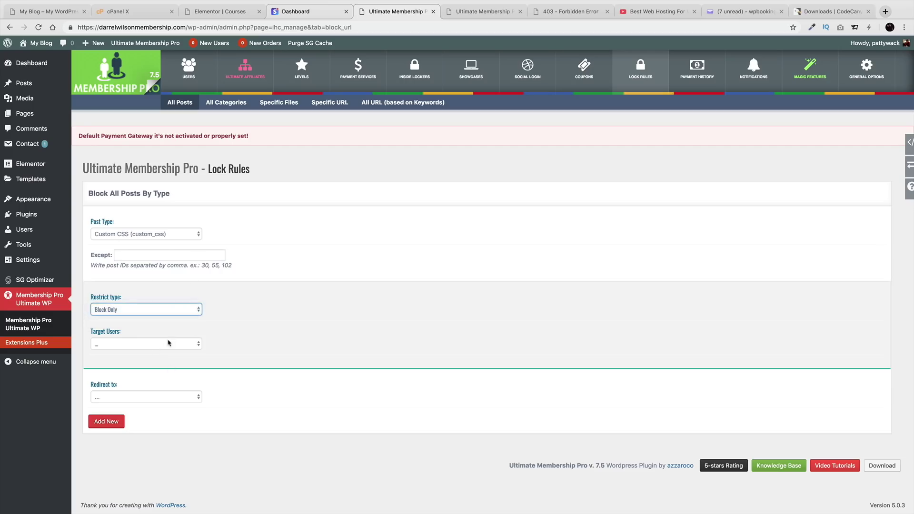
pyautogui.click(168, 343)
pyautogui.click(169, 343)
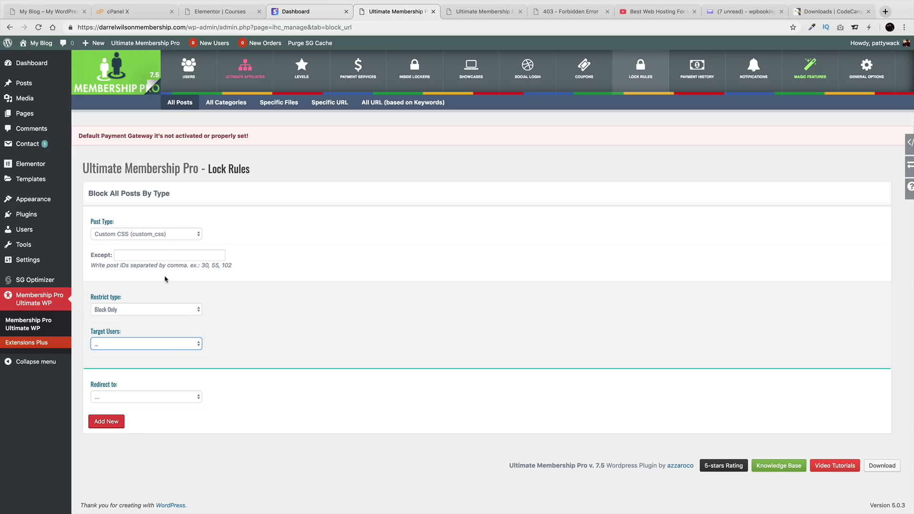
# Look over the Payment History orders and the Notifications template list.
pyautogui.click(697, 74)
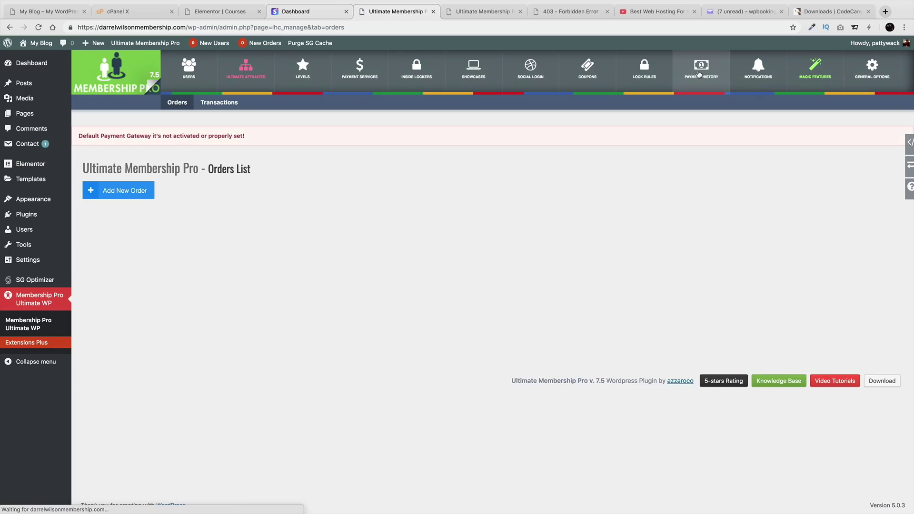
pyautogui.click(749, 72)
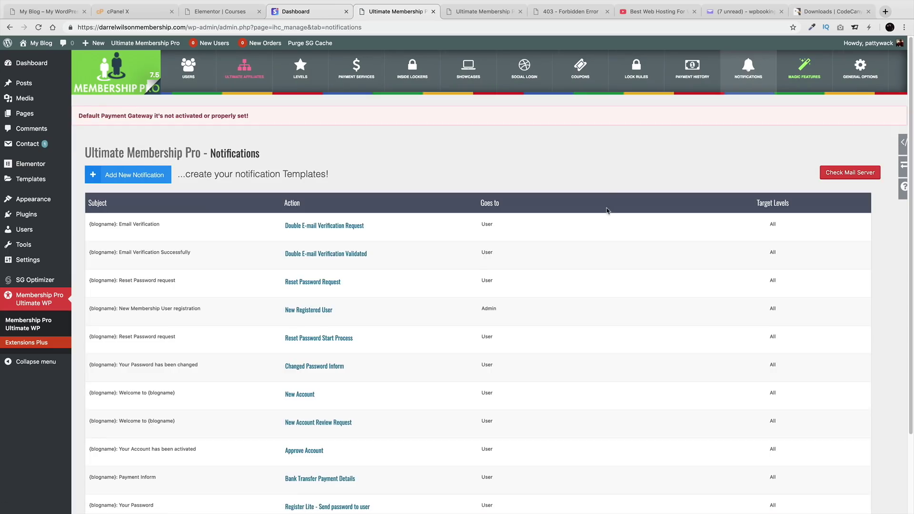
pyautogui.scroll(-3, 606, 211)
pyautogui.scroll(-1, 600, 205)
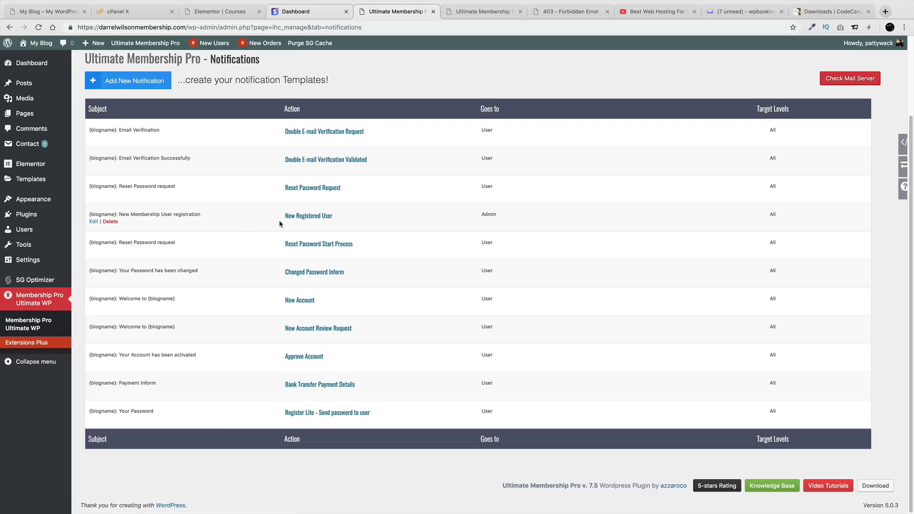
pyautogui.scroll(1, 281, 224)
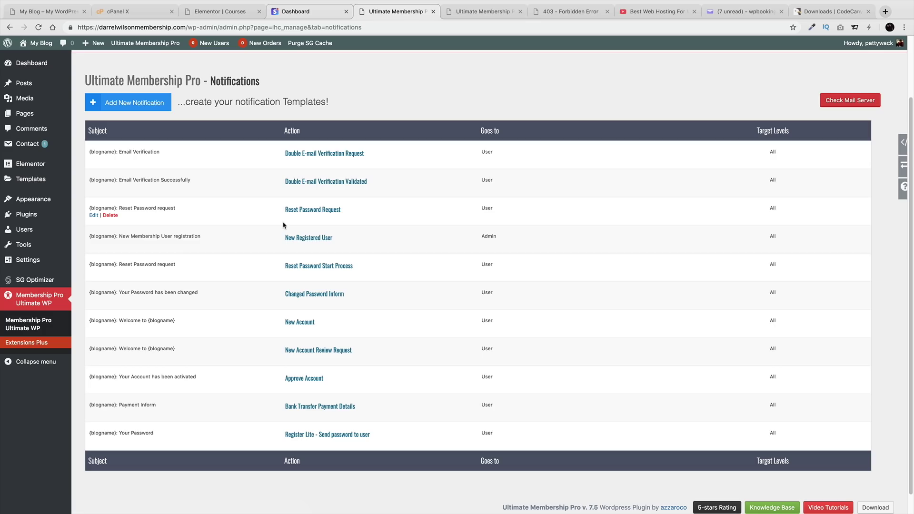
pyautogui.scroll(5, 333, 199)
# Browse the Magic Features add-ons, such as Taxes, Zapier and Import Users&Levels.
pyautogui.click(811, 76)
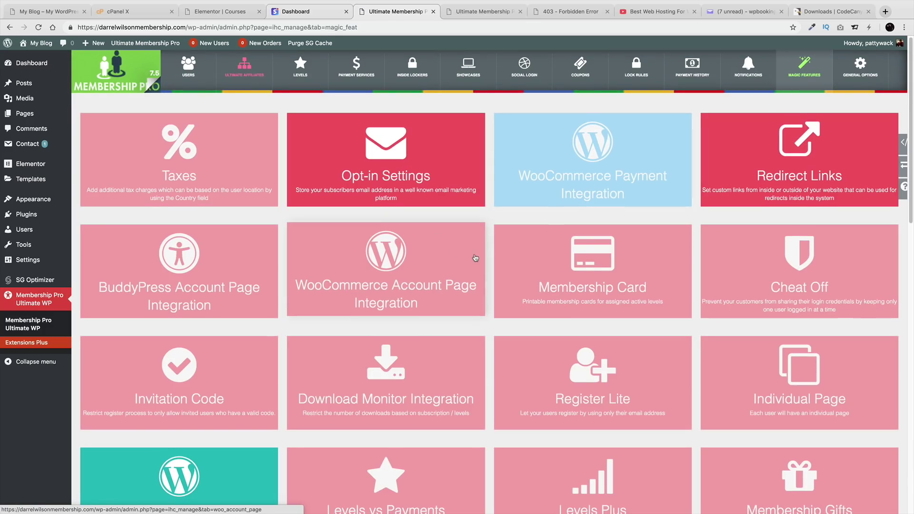
pyautogui.scroll(-5, 475, 258)
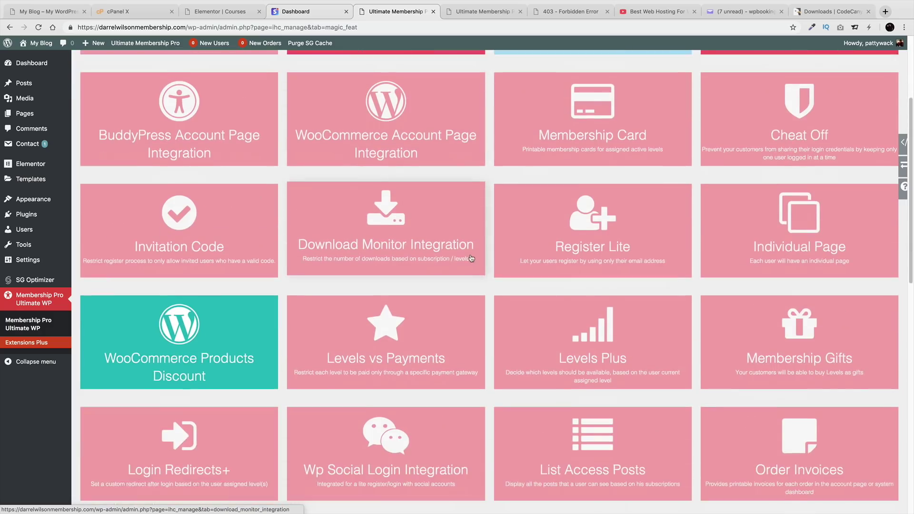
pyautogui.scroll(-5, 473, 257)
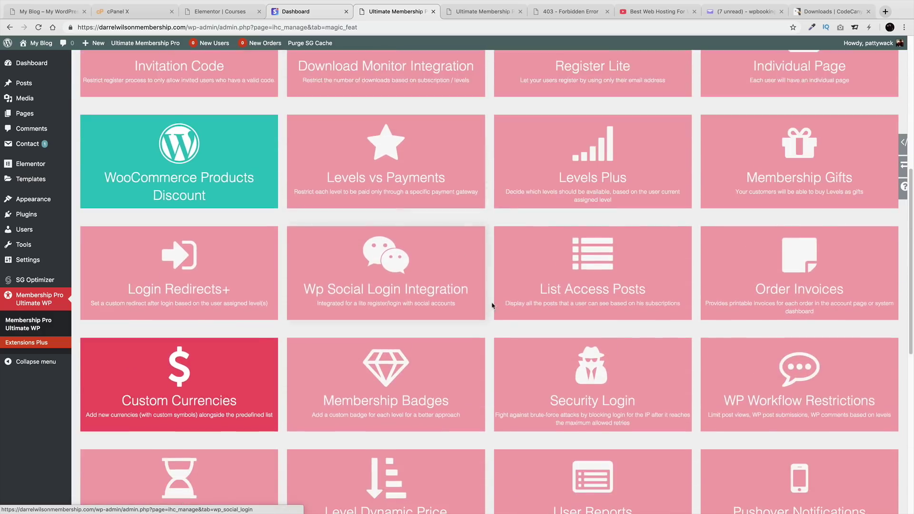
pyautogui.scroll(-12, 492, 306)
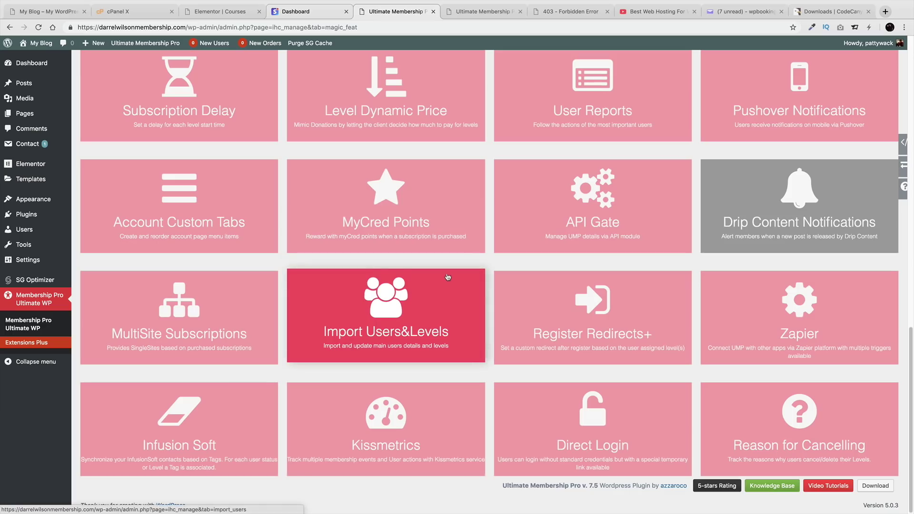
pyautogui.scroll(20, 448, 277)
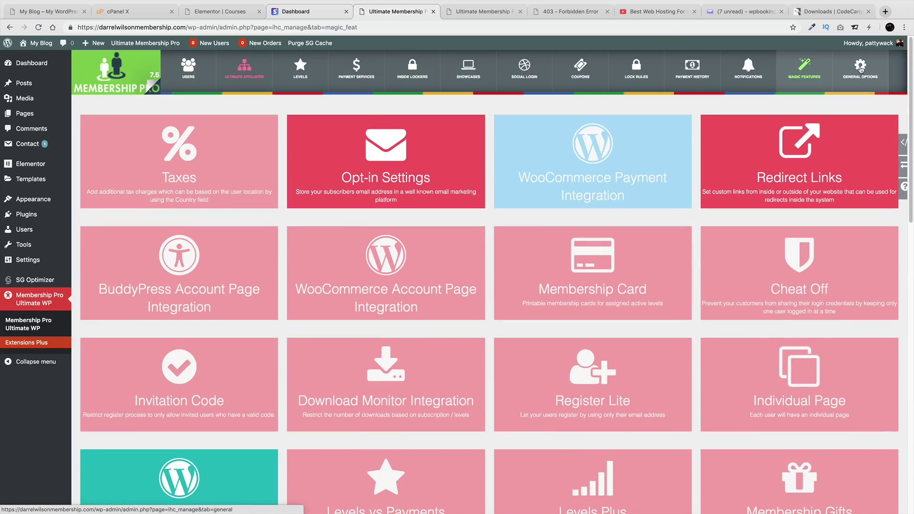
# In Defaults Settings, assign Register Now! as the Subscription Plan page and save.
pyautogui.click(861, 71)
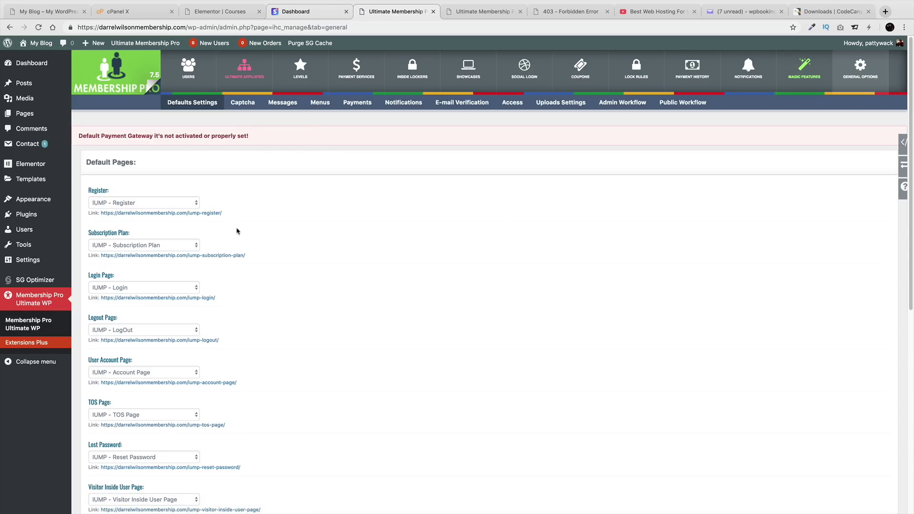
pyautogui.scroll(-2, 236, 233)
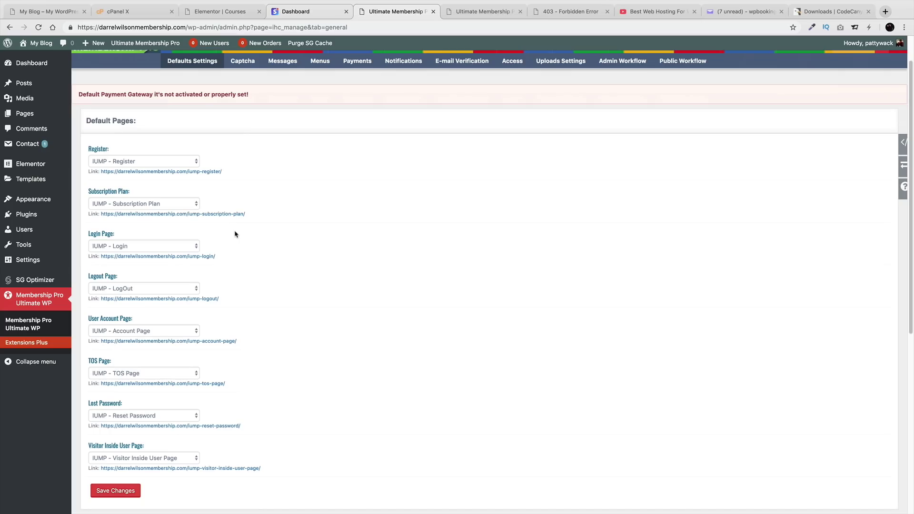
pyautogui.click(180, 205)
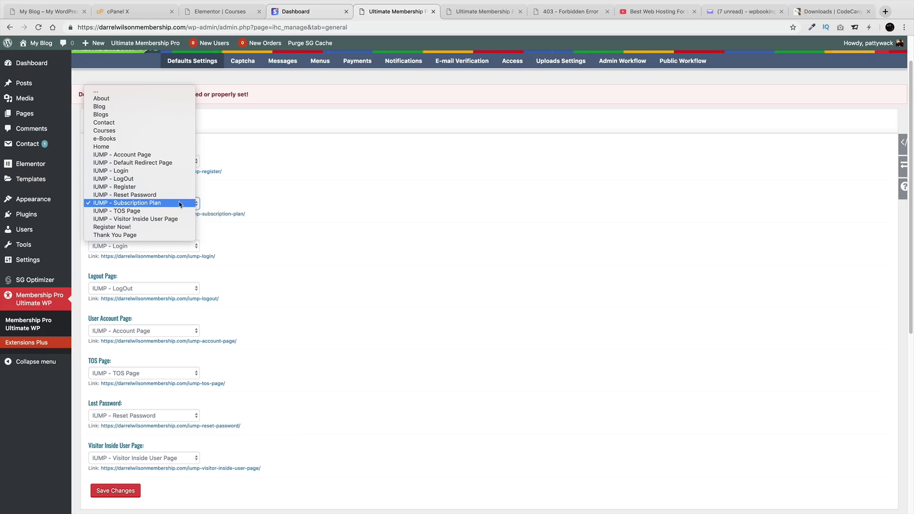
pyautogui.click(173, 227)
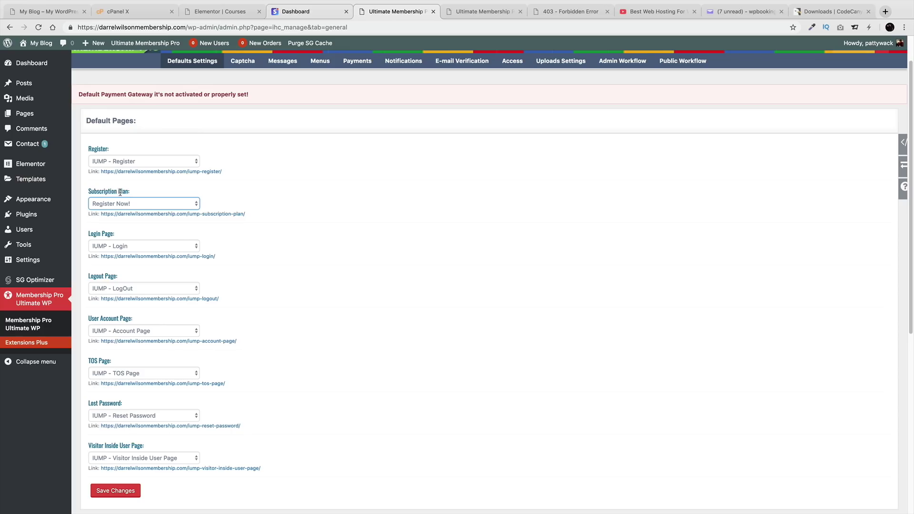
pyautogui.click(133, 489)
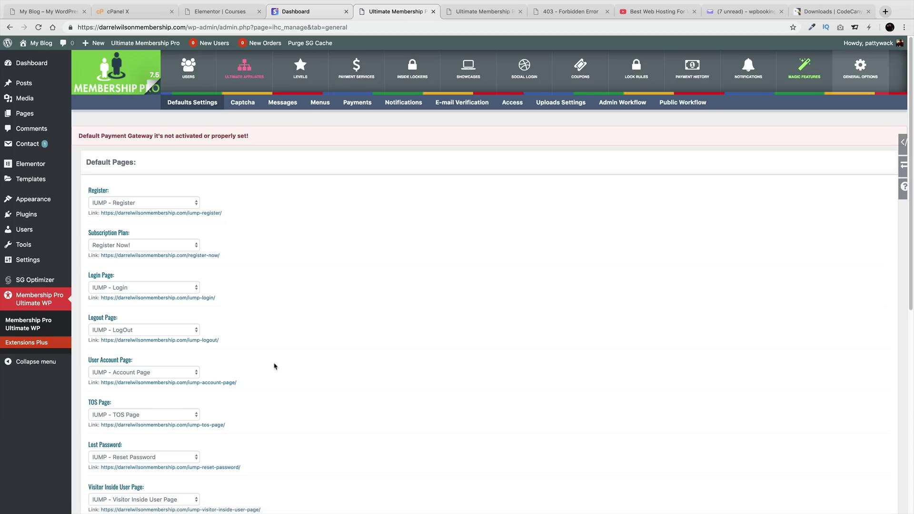
# Confirm IUMP - Account Page stays the user account page and scroll to Default Redirects.
pyautogui.scroll(-2, 274, 361)
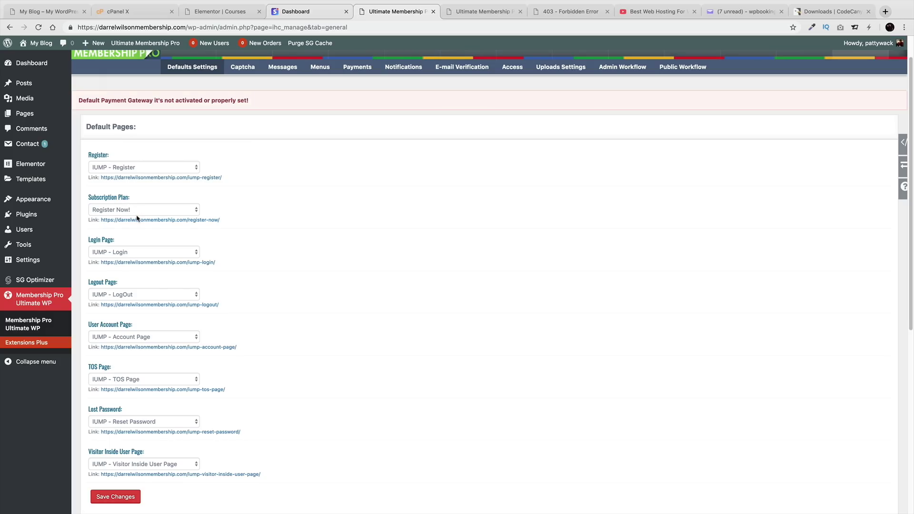
pyautogui.click(179, 339)
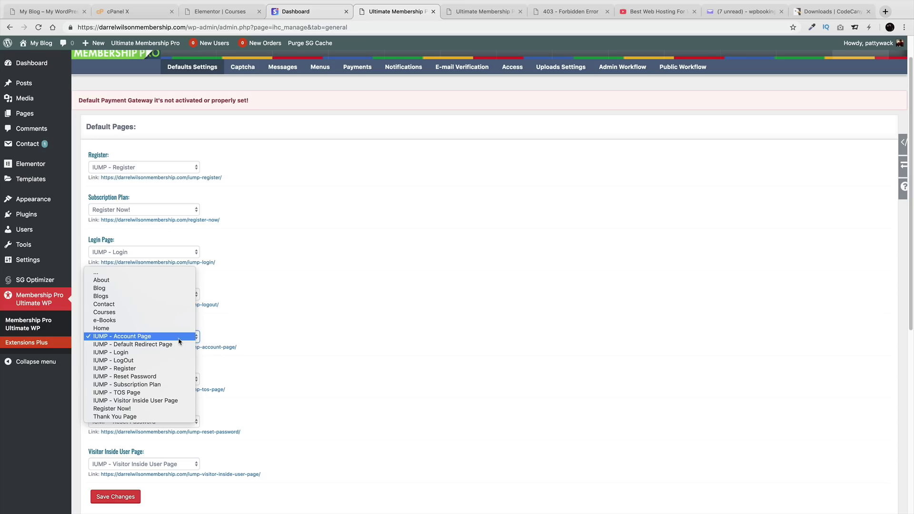
pyautogui.click(179, 337)
pyautogui.scroll(-3, 237, 361)
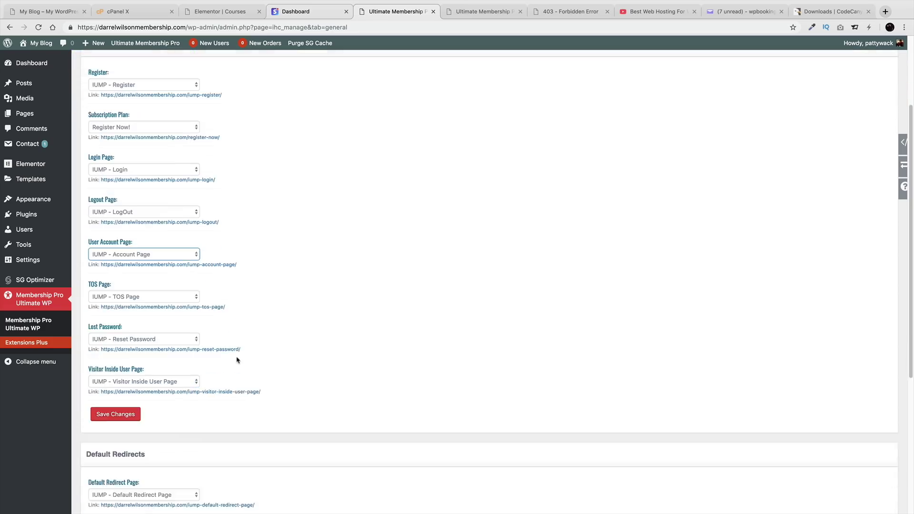
pyautogui.scroll(-5, 237, 360)
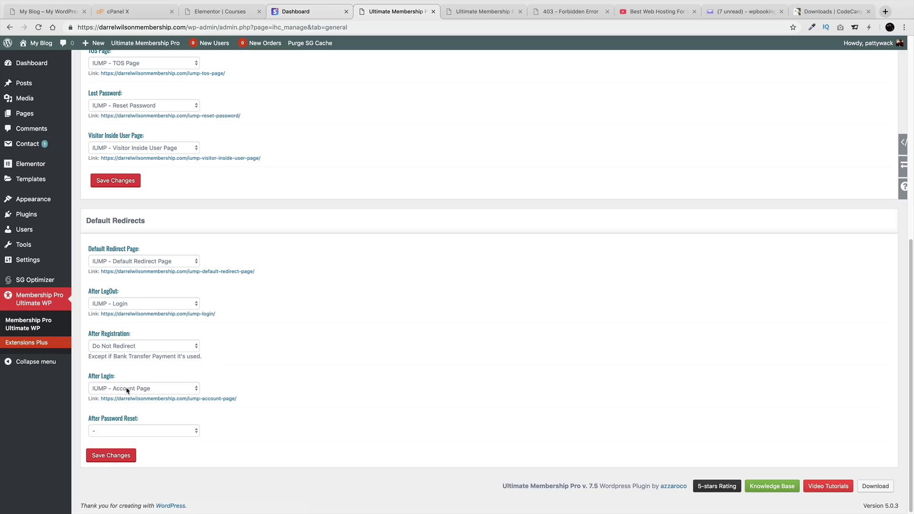
# Save the membership default page settings, leaving the Register page choice unchanged.
pyautogui.click(114, 455)
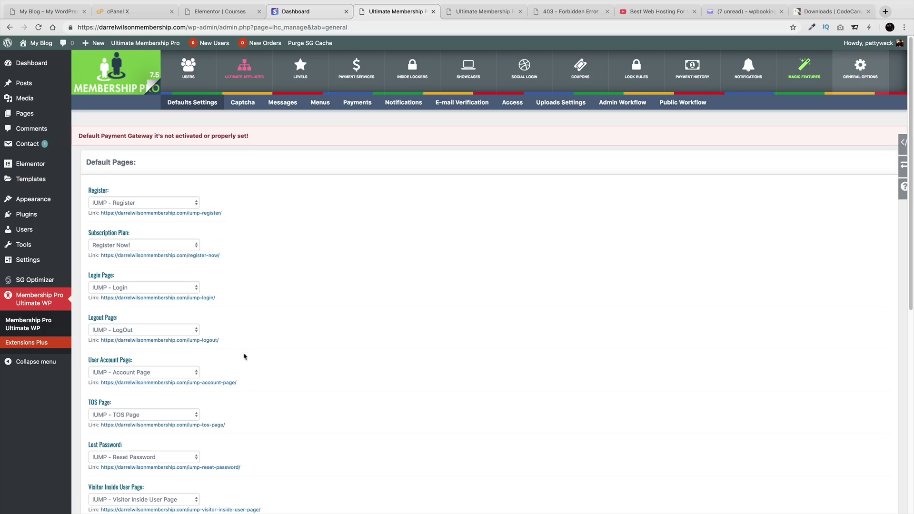
pyautogui.click(184, 205)
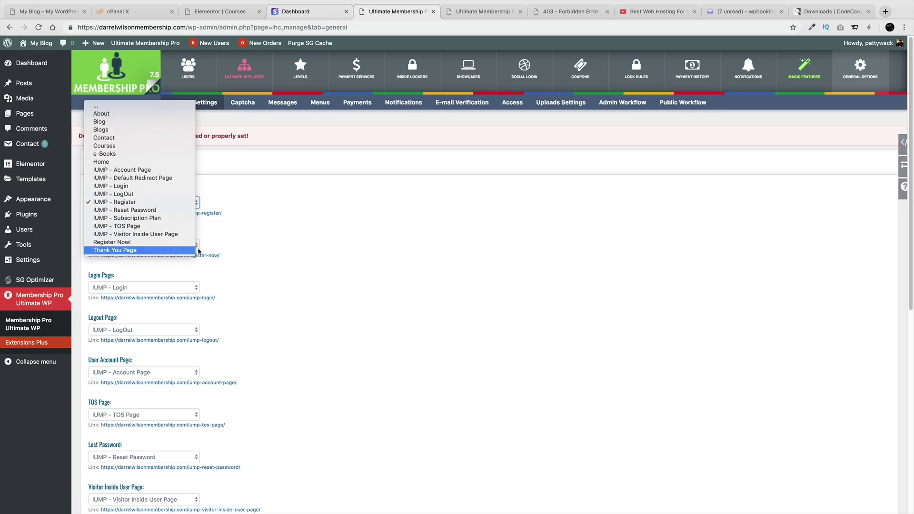
pyautogui.click(339, 273)
# Review the default redirect settings, then visit the live site's homepage.
pyautogui.scroll(-3, 334, 326)
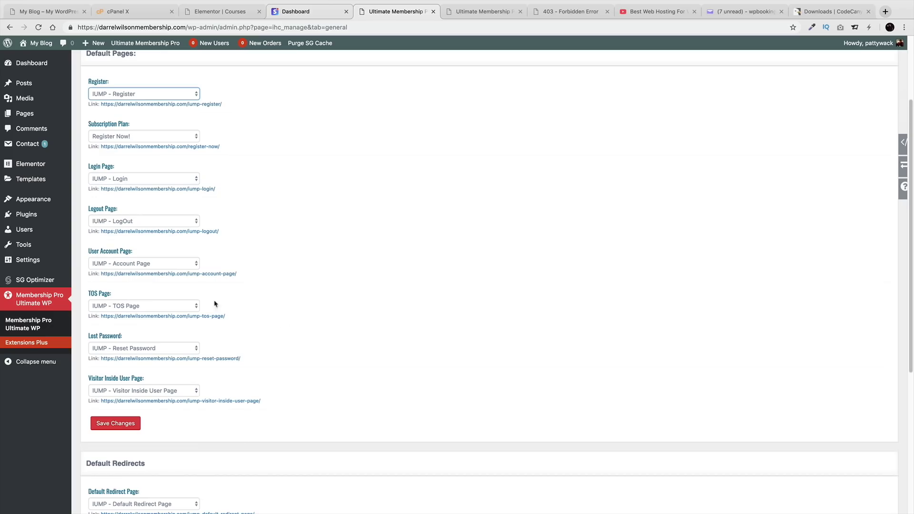
pyautogui.scroll(-3, 184, 311)
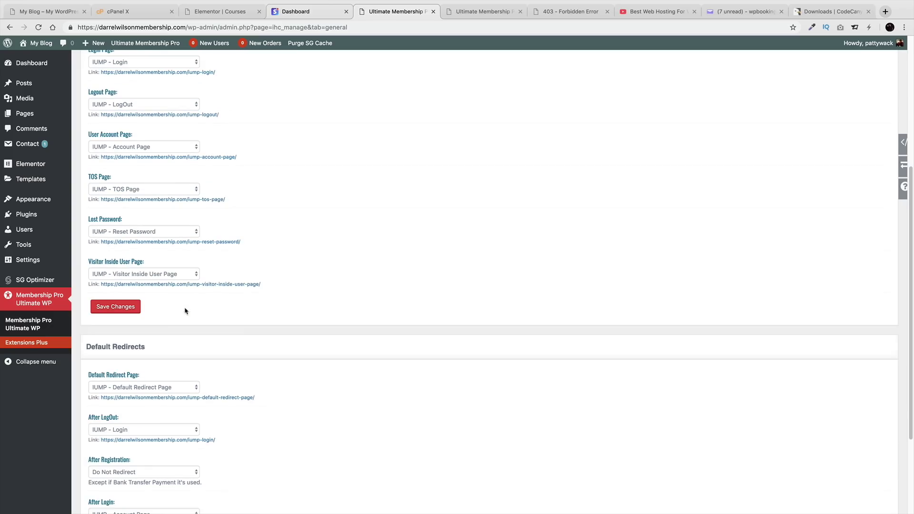
pyautogui.scroll(-1, 201, 331)
pyautogui.scroll(-1, 203, 333)
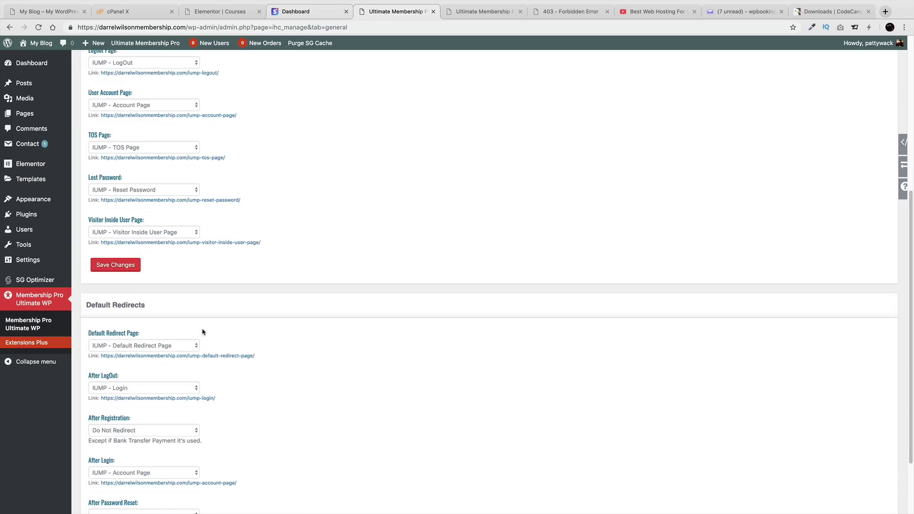
pyautogui.scroll(5, 202, 329)
pyautogui.scroll(1, 139, 157)
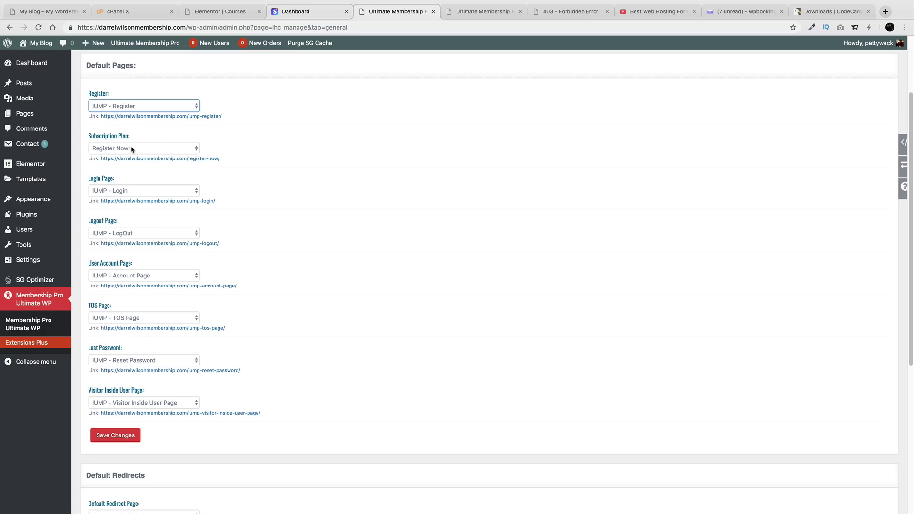
pyautogui.click(47, 59)
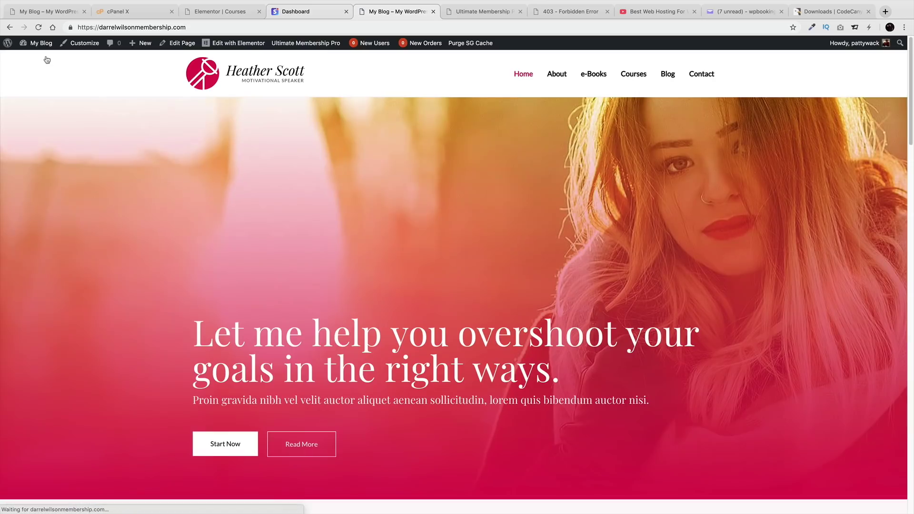
# Open the site's Courses page and look over its course listings.
pyautogui.click(634, 76)
pyautogui.scroll(-3, 534, 236)
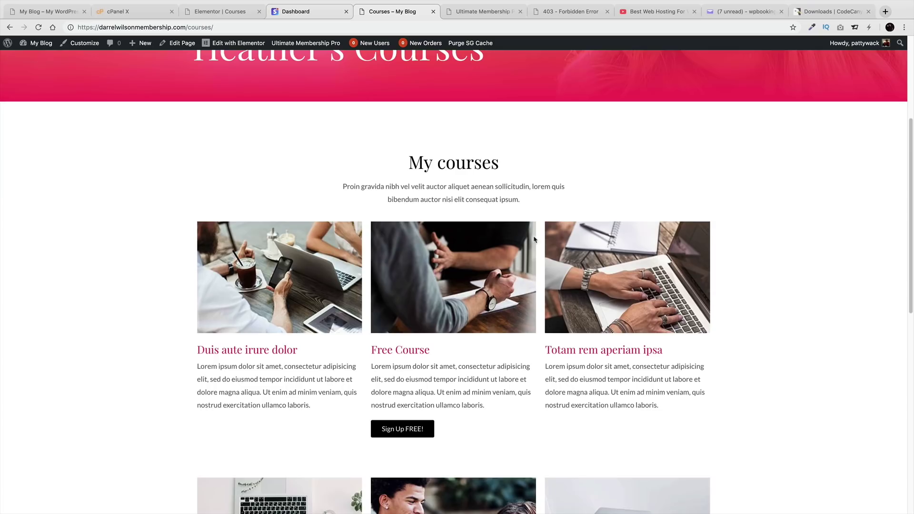
pyautogui.scroll(5, 508, 286)
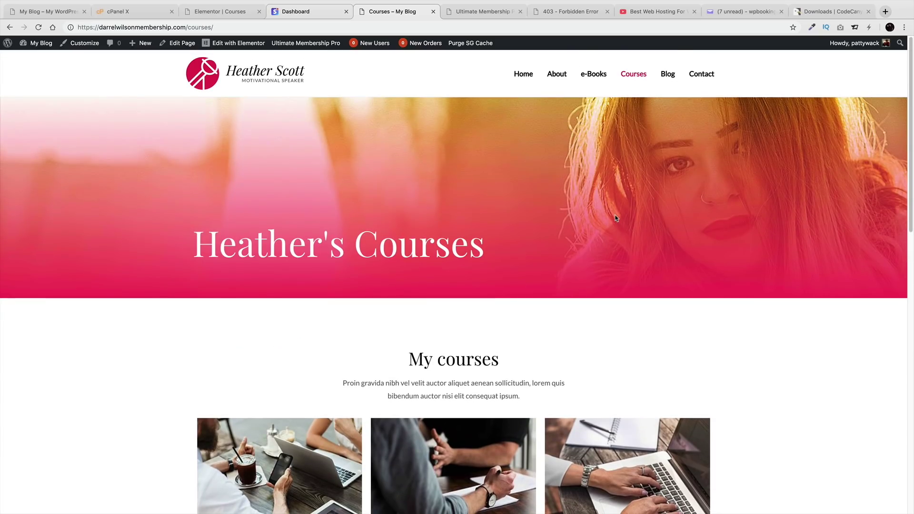
pyautogui.scroll(-3, 601, 219)
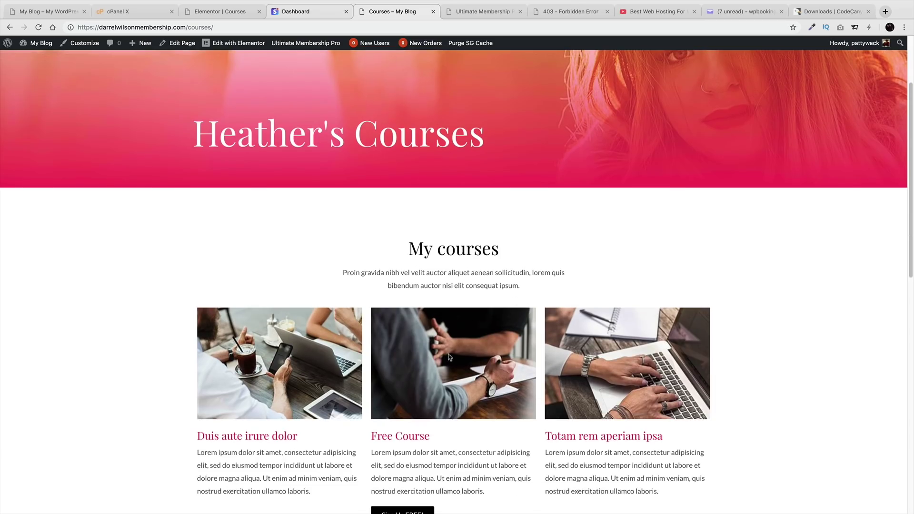
pyautogui.scroll(3, 489, 355)
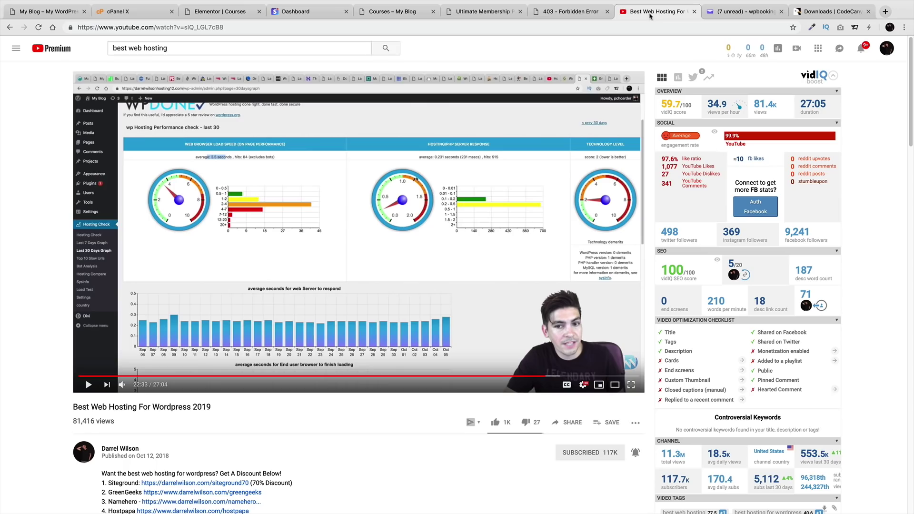
# Copy the Best Web Hosting video's URL from the YouTube tab and return to Courses.
pyautogui.click(651, 14)
pyautogui.click(206, 27)
pyautogui.rightClick(205, 27)
pyautogui.click(224, 75)
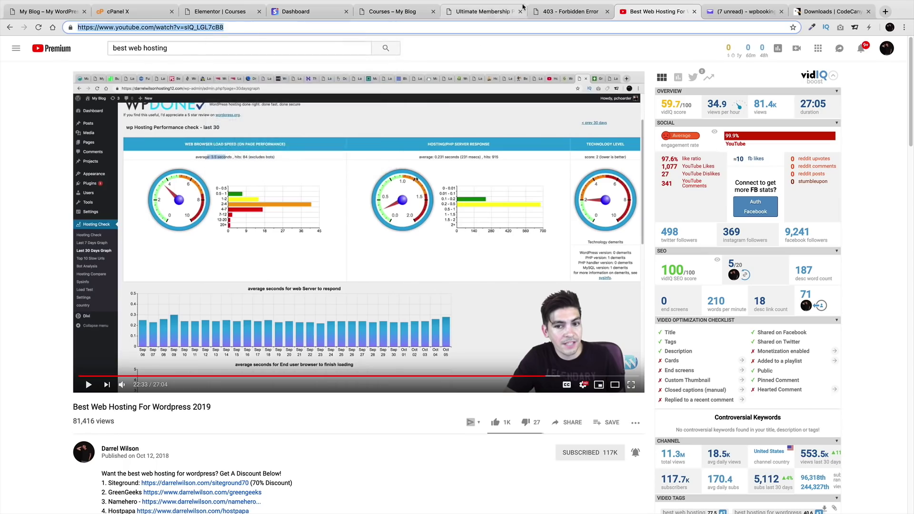
pyautogui.click(556, 11)
pyautogui.click(410, 12)
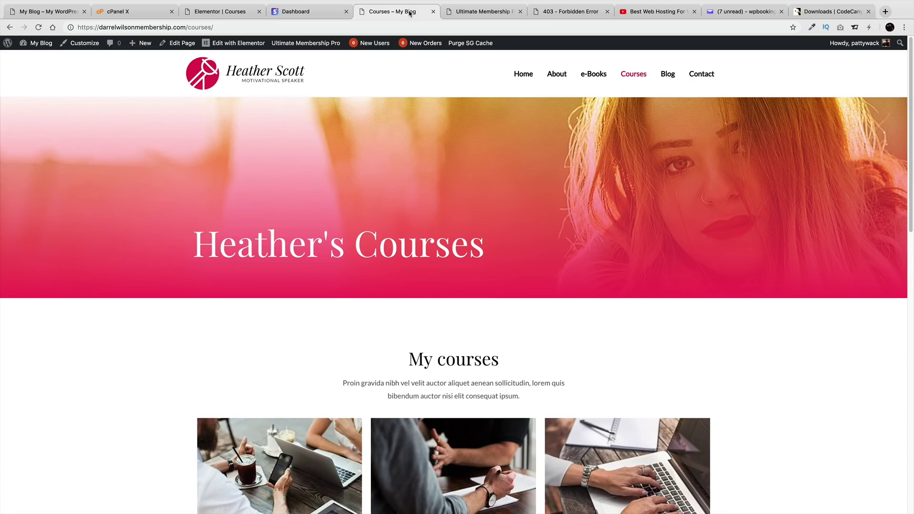
pyautogui.scroll(-4, 381, 238)
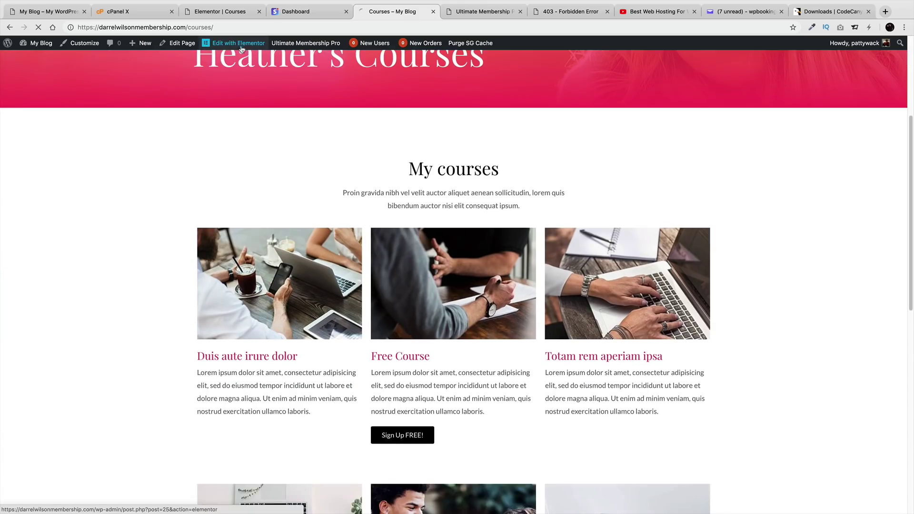
# Open the Courses page in Elementor and delete the first course card.
pyautogui.click(240, 44)
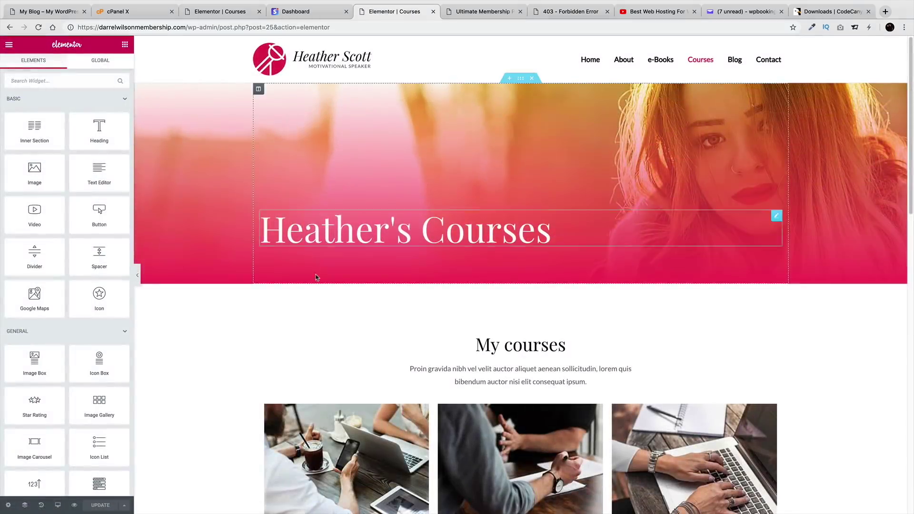
pyautogui.scroll(-4, 356, 353)
pyautogui.scroll(-1, 356, 354)
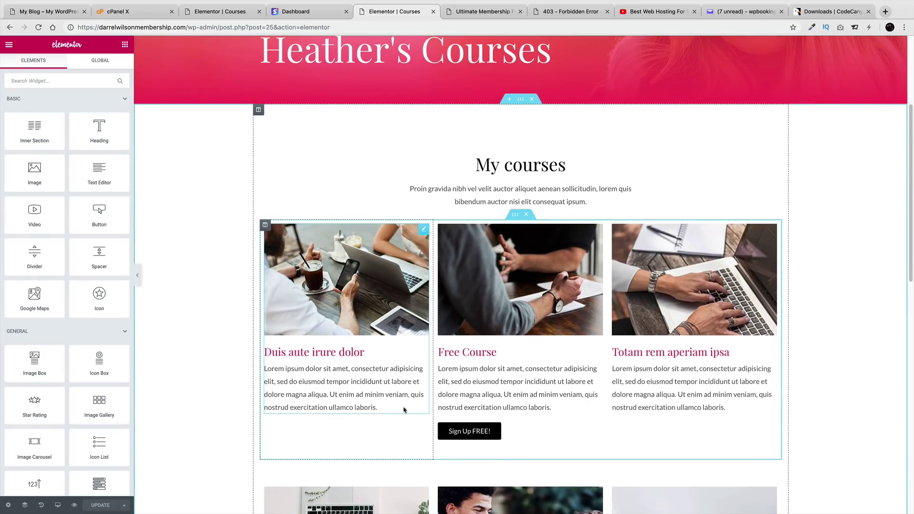
pyautogui.click(359, 281)
pyautogui.click(125, 44)
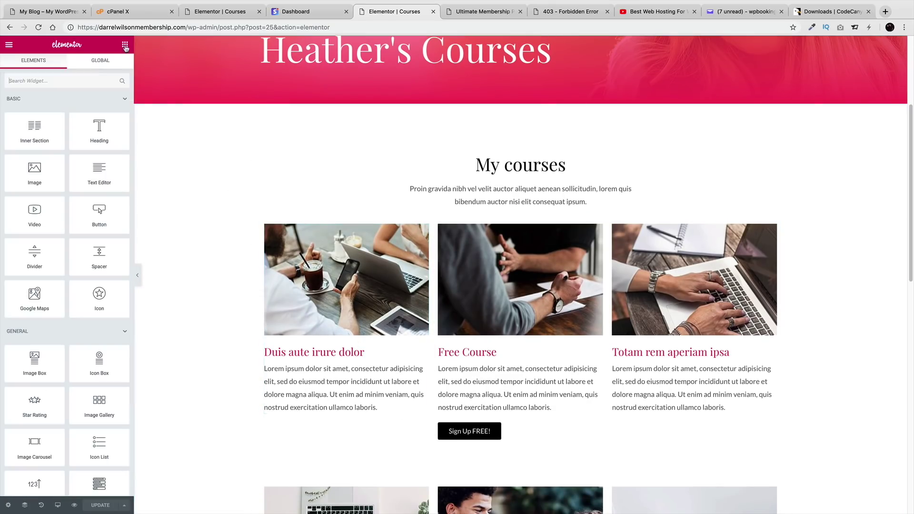
pyautogui.rightClick(307, 277)
pyautogui.click(327, 404)
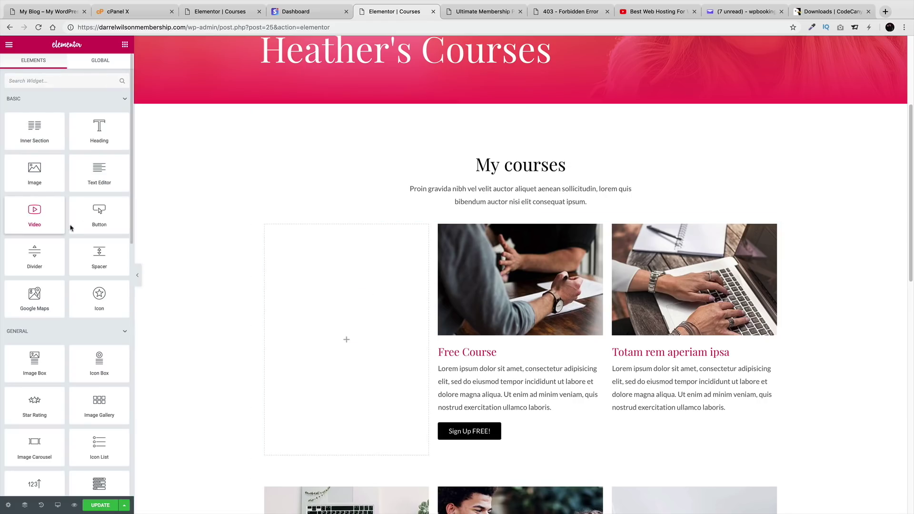
# Put a Video widget in the empty column with the Best Web Hosting YouTube link.
pyautogui.moveTo(57, 221); pyautogui.dragTo(348, 287)
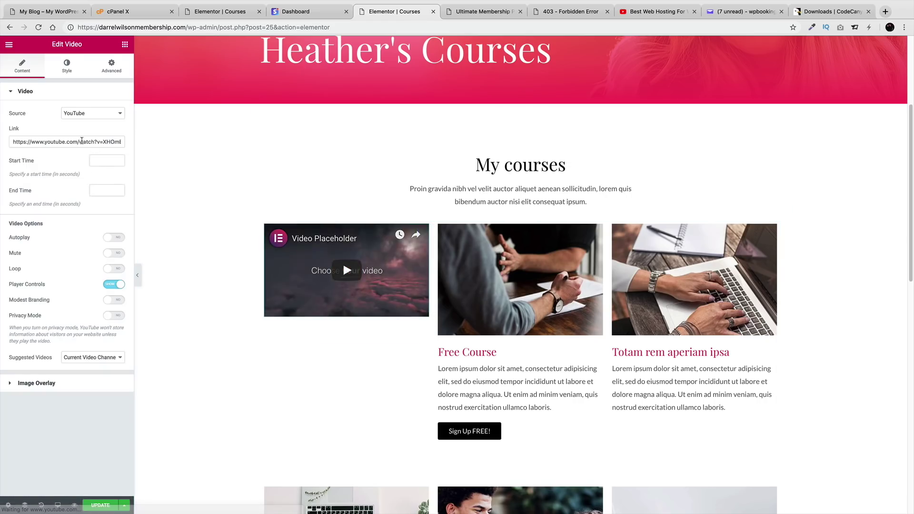
pyautogui.tripleClick(79, 141)
pyautogui.rightClick(79, 141)
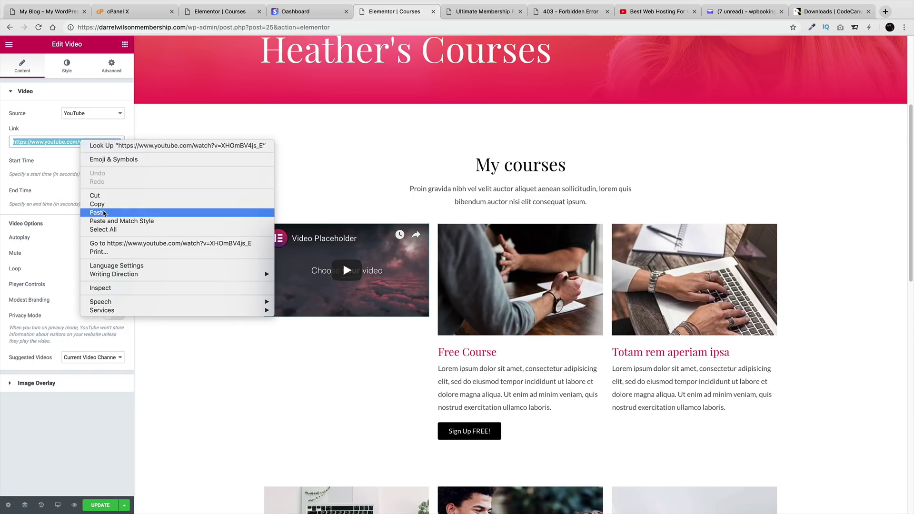
pyautogui.click(107, 209)
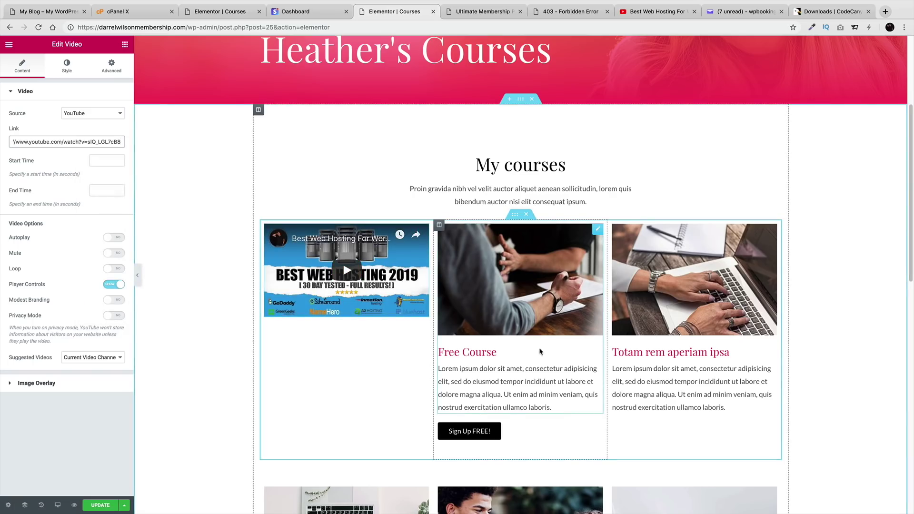
# Delete the Sign Up FREE button, save the page, and view it live.
pyautogui.rightClick(492, 428)
pyautogui.click(508, 503)
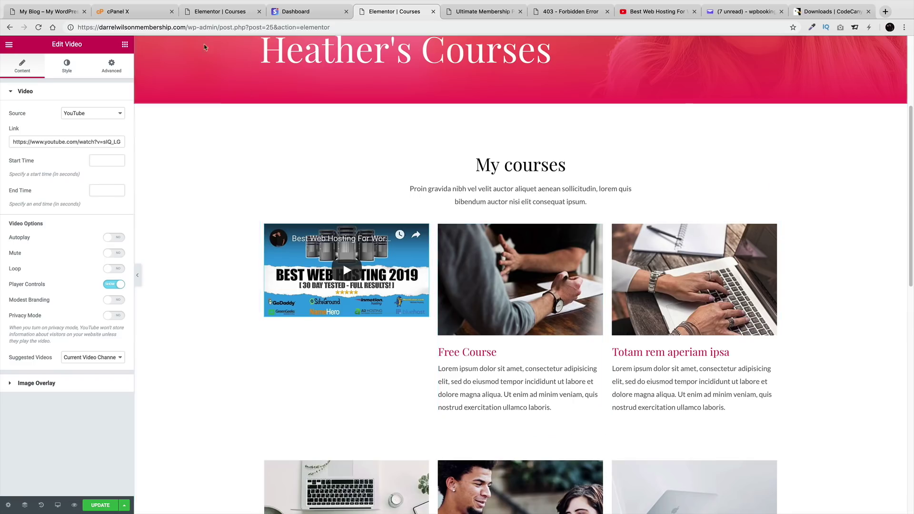
pyautogui.click(124, 44)
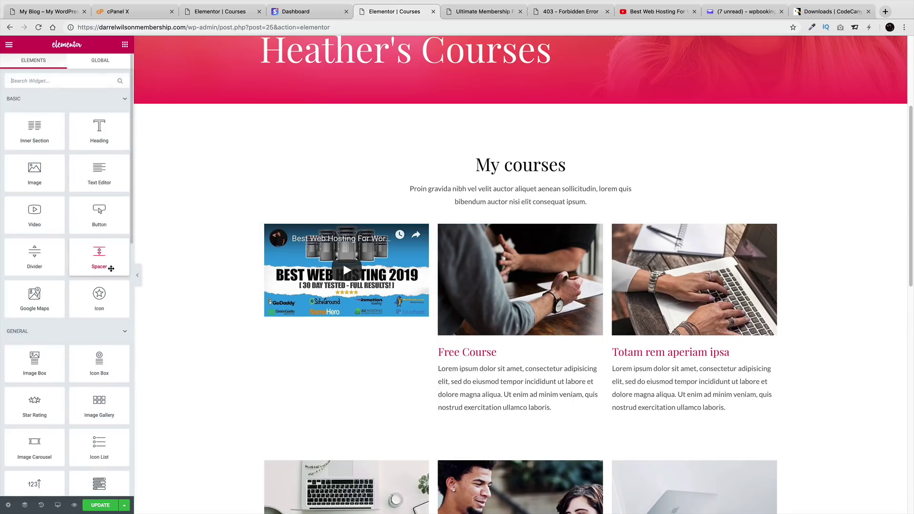
pyautogui.scroll(-3, 108, 263)
pyautogui.scroll(-4, 107, 263)
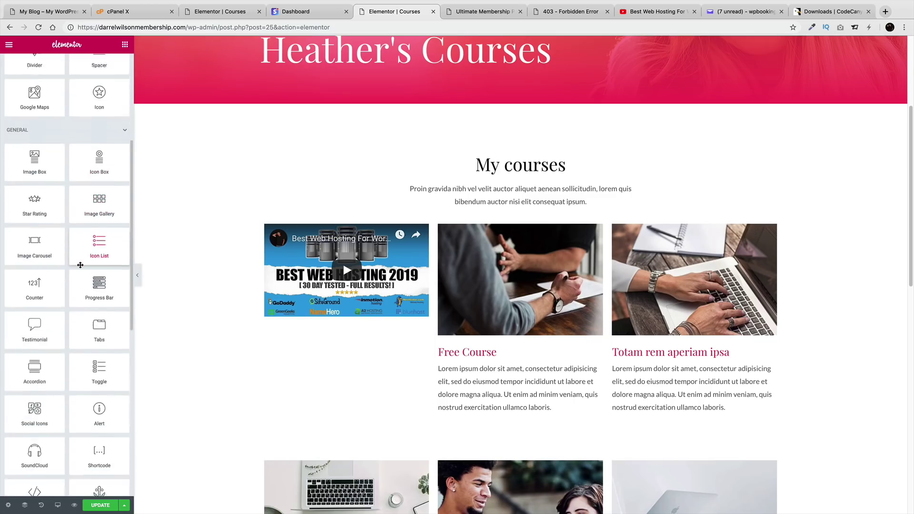
pyautogui.scroll(-6, 81, 265)
pyautogui.scroll(13, 80, 265)
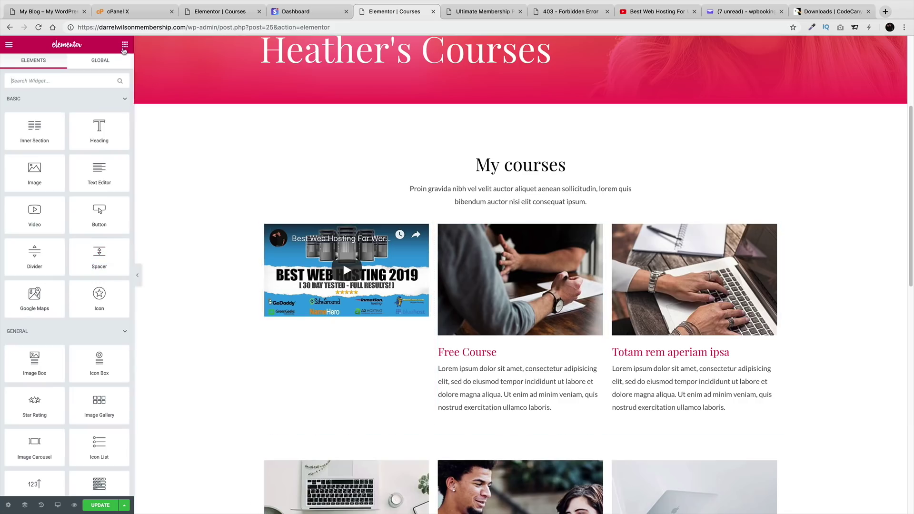
pyautogui.hotkey('ctrl', 's')
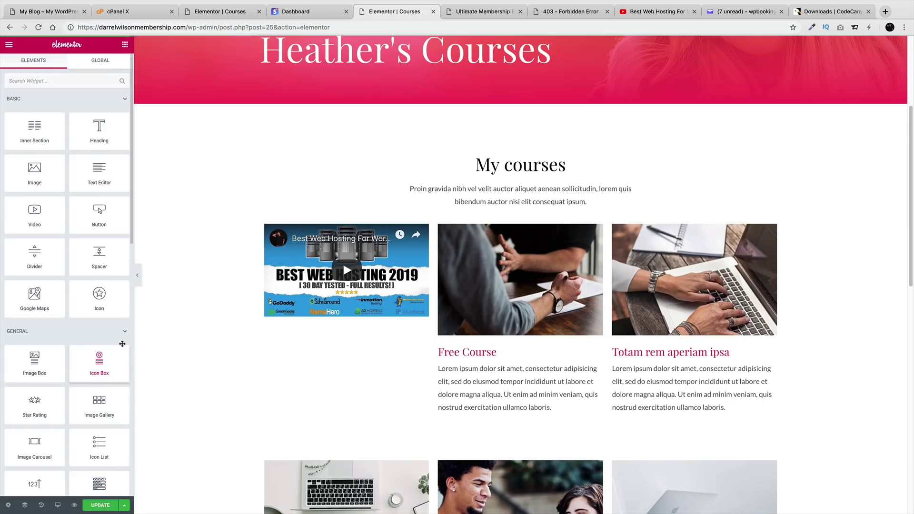
pyautogui.click(8, 45)
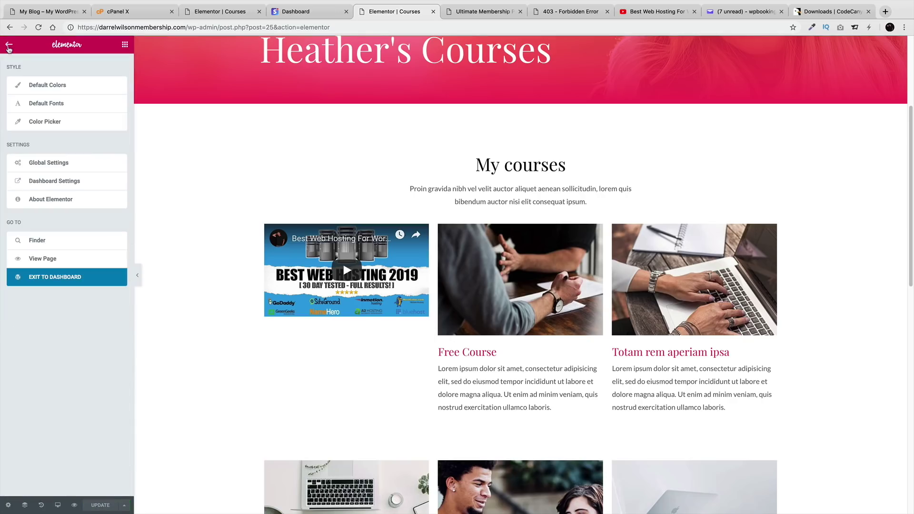
pyautogui.click(75, 257)
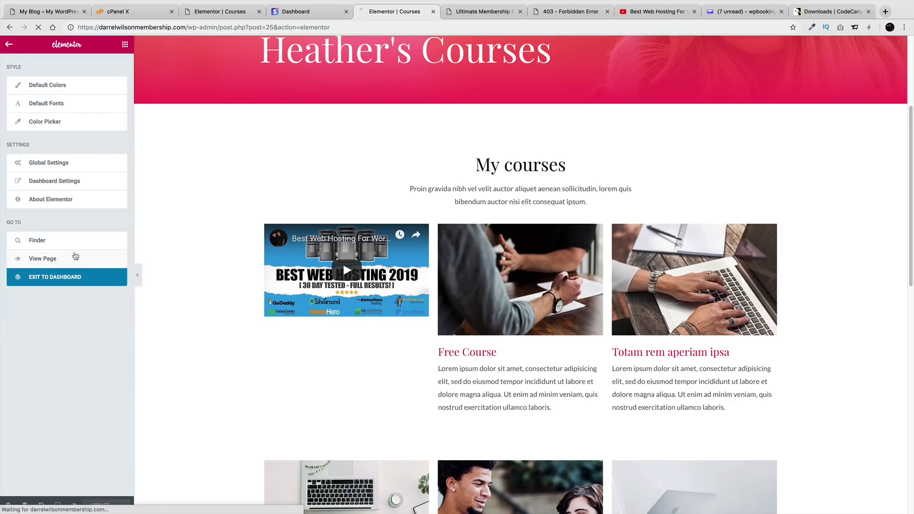
# Go to the admin dashboard and open the Media Library.
pyautogui.click(38, 55)
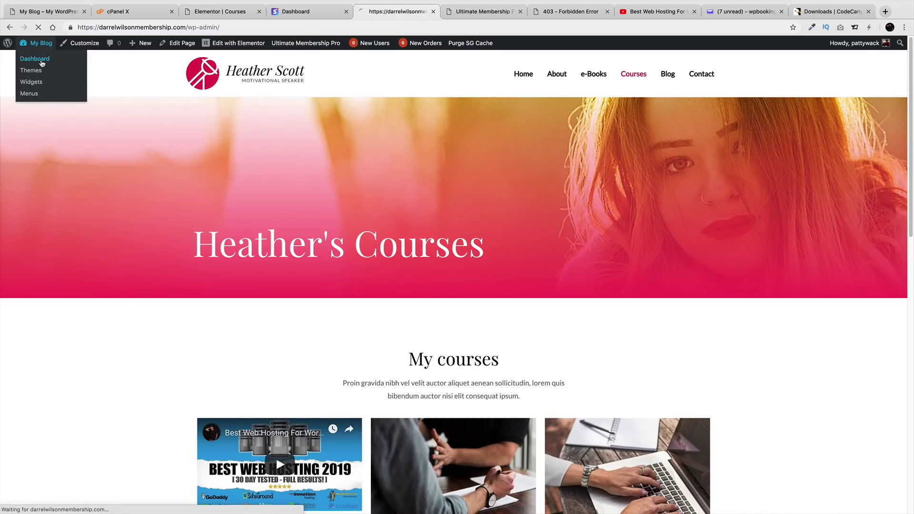
pyautogui.moveTo(43, 152)
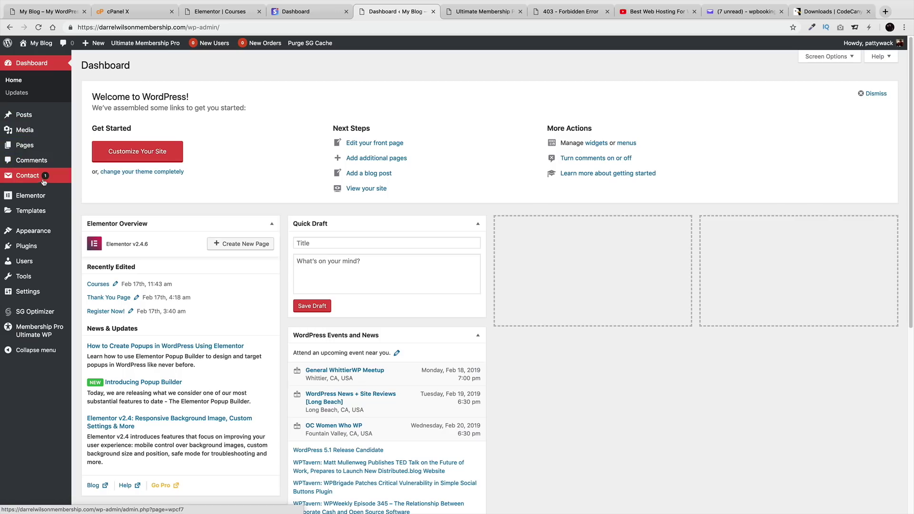
pyautogui.moveTo(44, 179)
pyautogui.moveTo(47, 199)
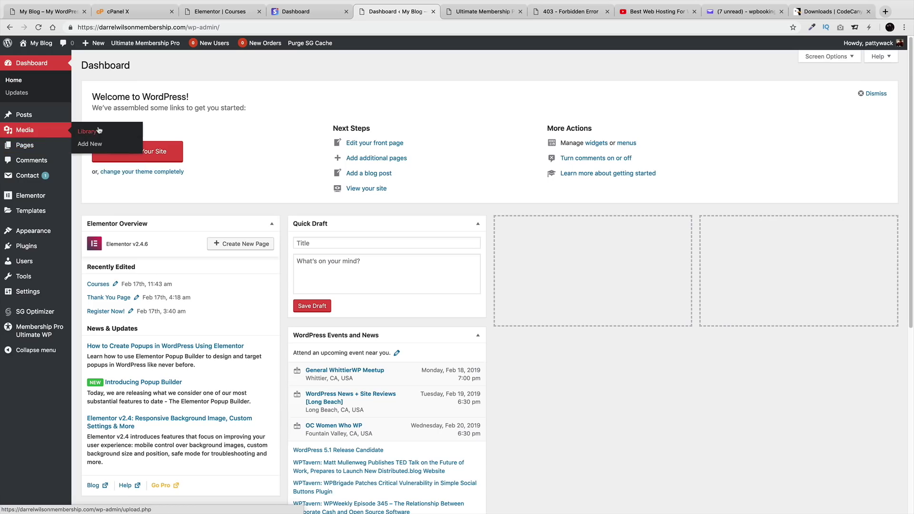
pyautogui.click(43, 132)
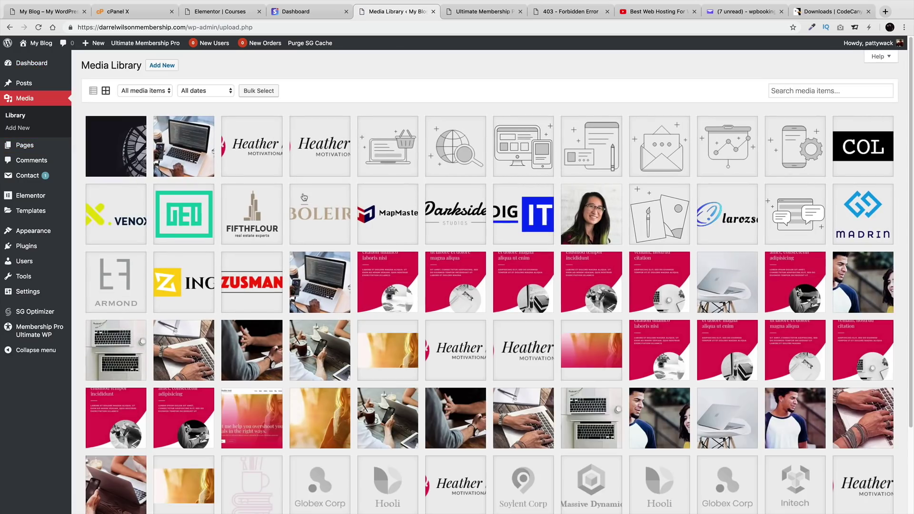
pyautogui.scroll(-2, 388, 268)
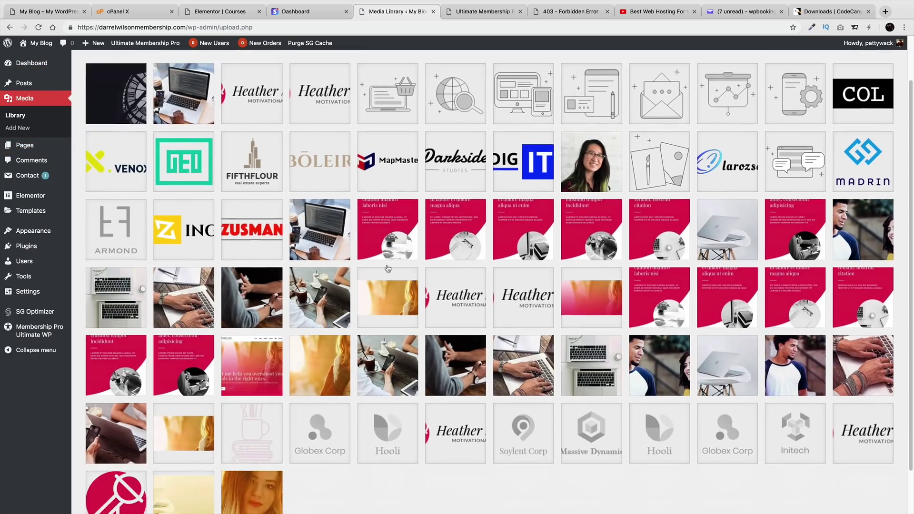
pyautogui.scroll(2, 436, 295)
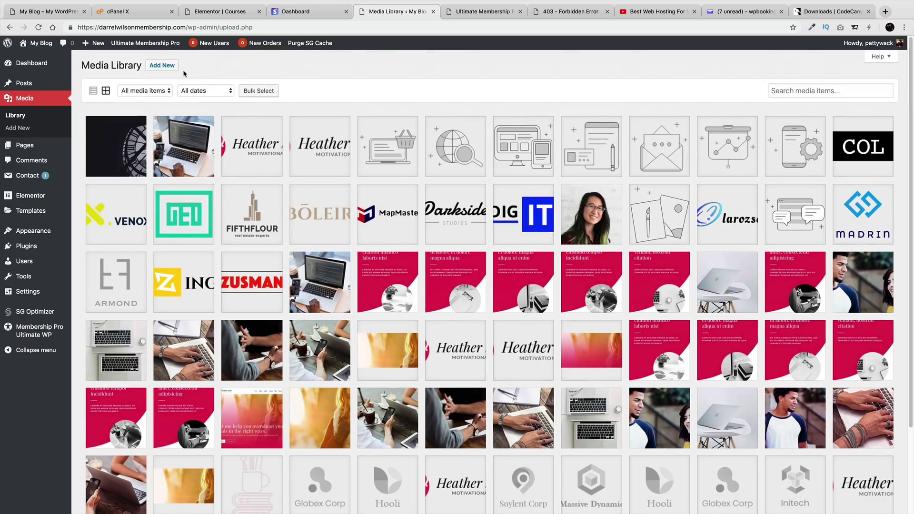
# Upload bloom (1).zip from the Downloads folder through Add New.
pyautogui.click(168, 69)
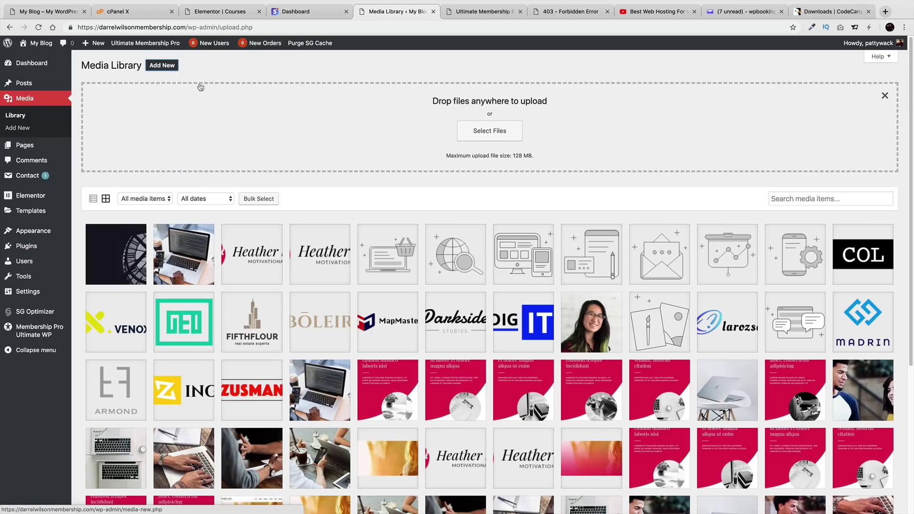
pyautogui.click(481, 133)
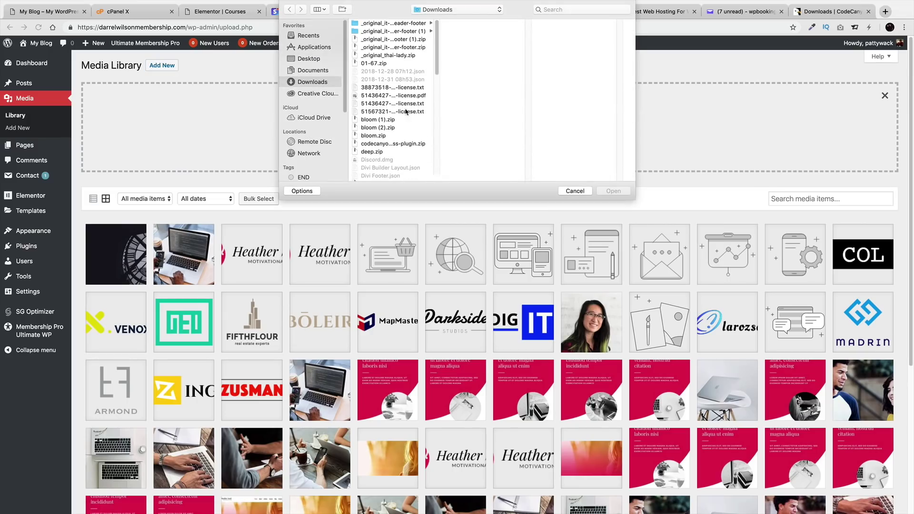
pyautogui.click(391, 122)
pyautogui.click(607, 191)
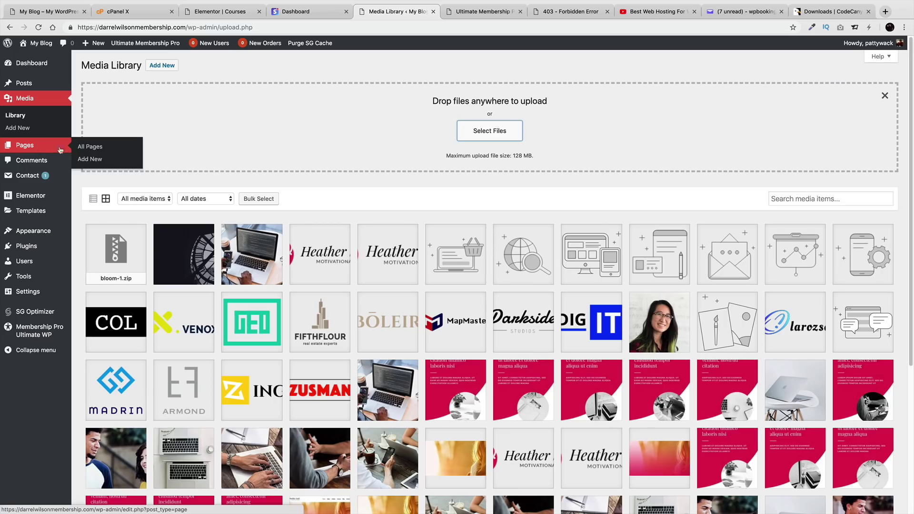
# Open the Courses page in Elementor and drag a Button widget under the Free Course card.
pyautogui.click(83, 148)
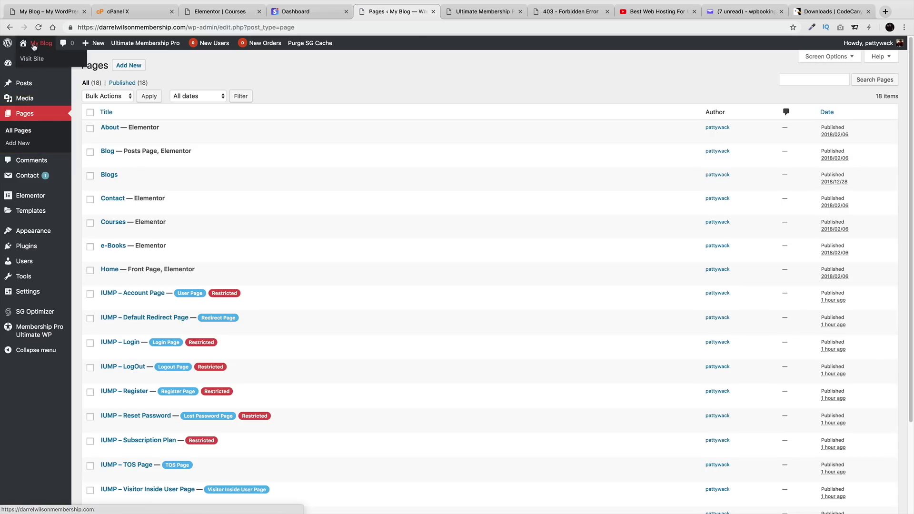
pyautogui.click(33, 59)
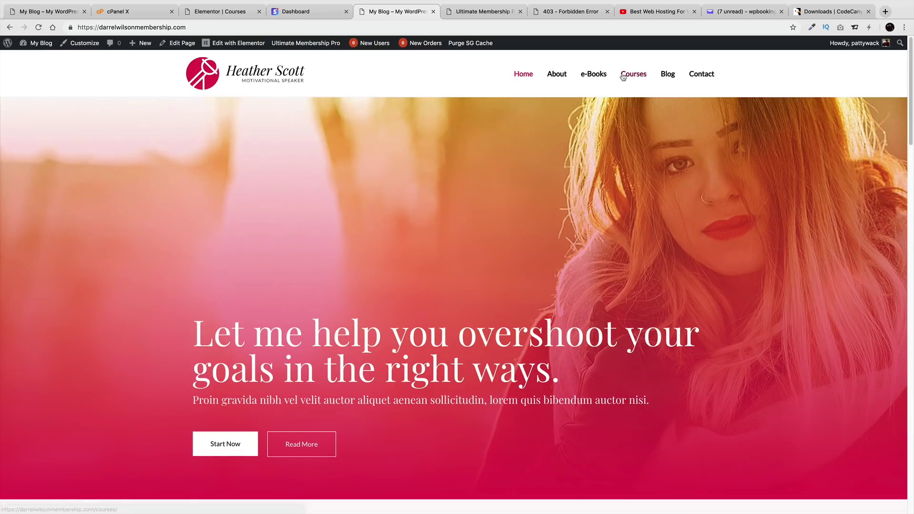
pyautogui.click(622, 76)
pyautogui.scroll(-1, 357, 155)
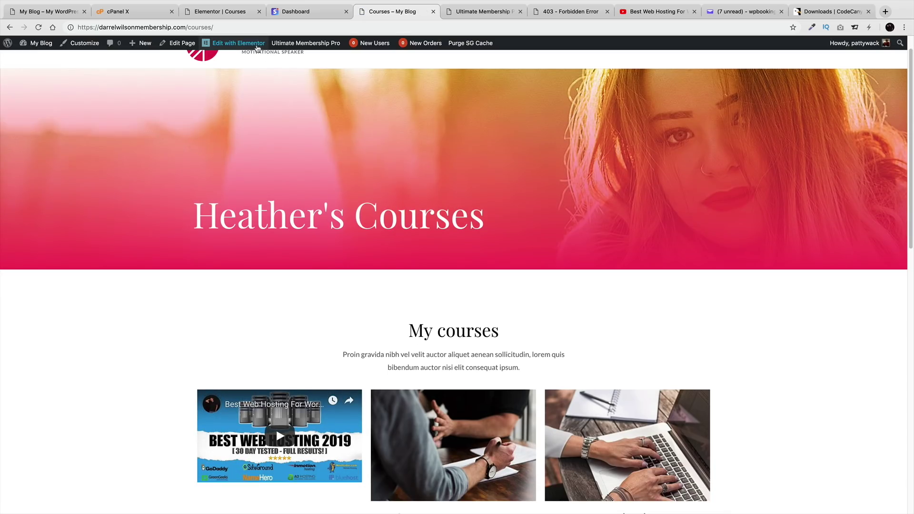
pyautogui.click(257, 44)
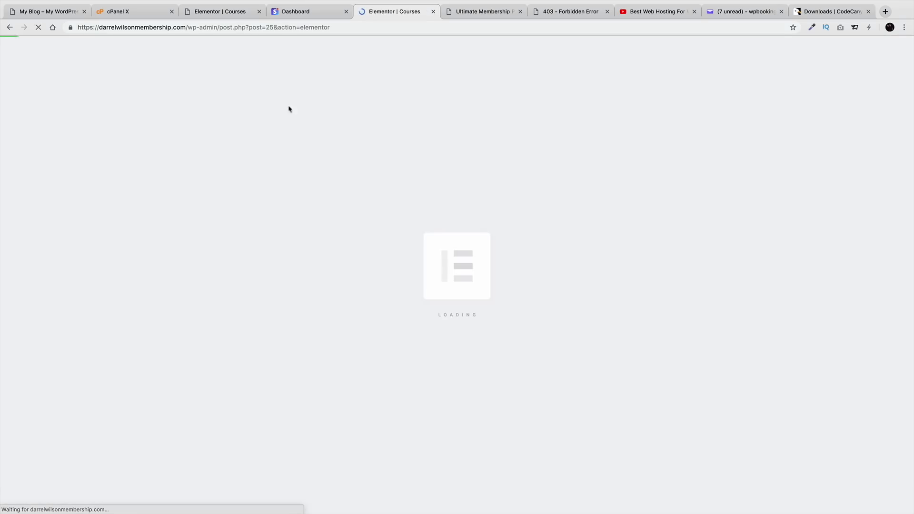
pyautogui.scroll(-3, 446, 276)
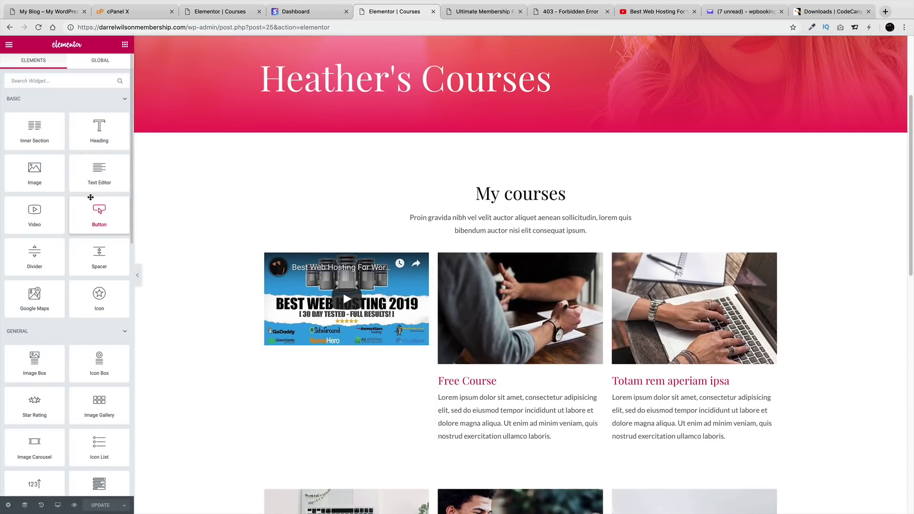
pyautogui.moveTo(102, 217); pyautogui.dragTo(481, 436)
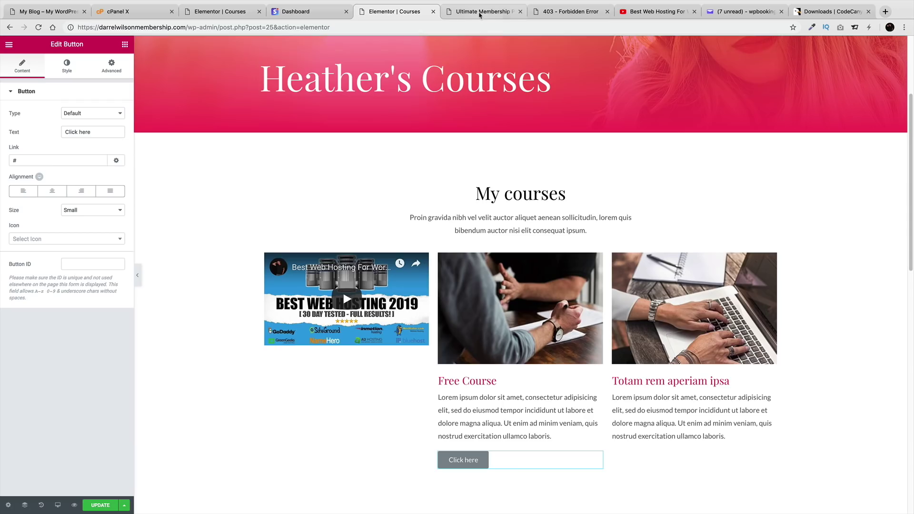
pyautogui.click(477, 13)
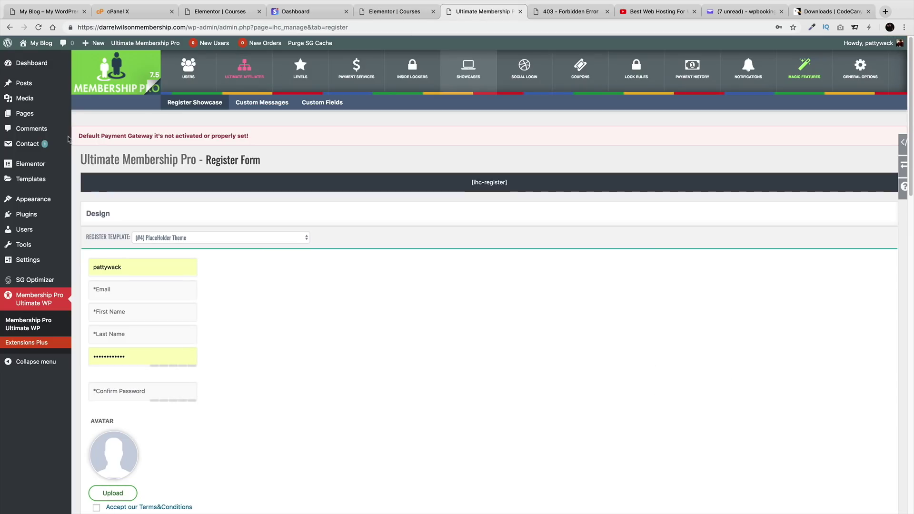
# Copy the bloom-1.zip file URL from its Attachment Details in the Media Library.
pyautogui.moveTo(48, 101)
pyautogui.click(89, 102)
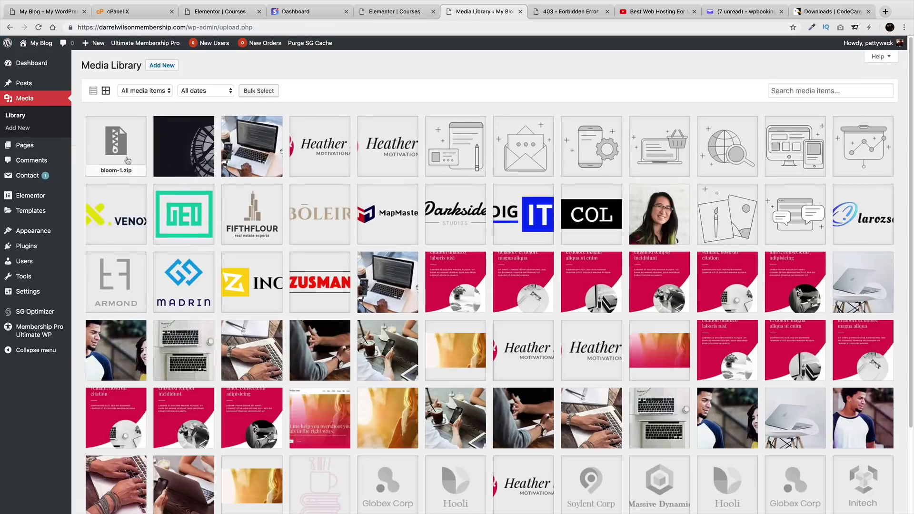
pyautogui.click(116, 149)
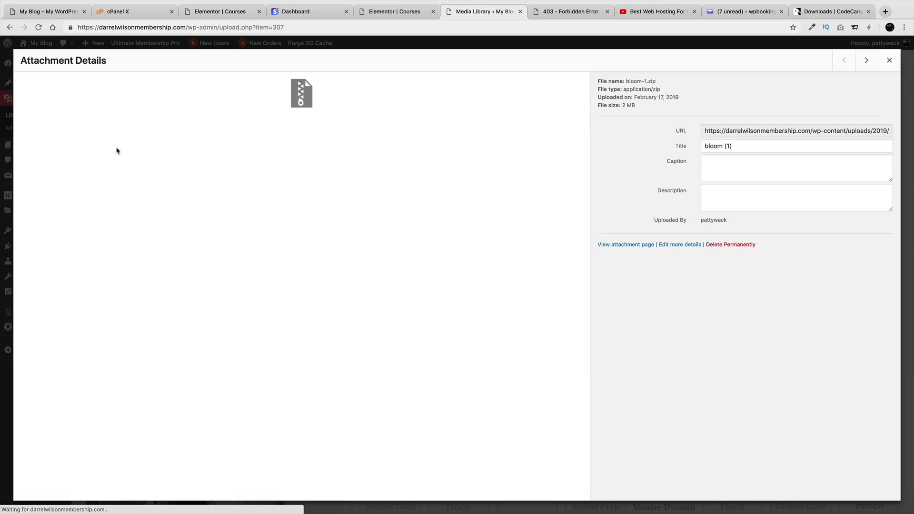
pyautogui.tripleClick(750, 132)
pyautogui.rightClick(751, 131)
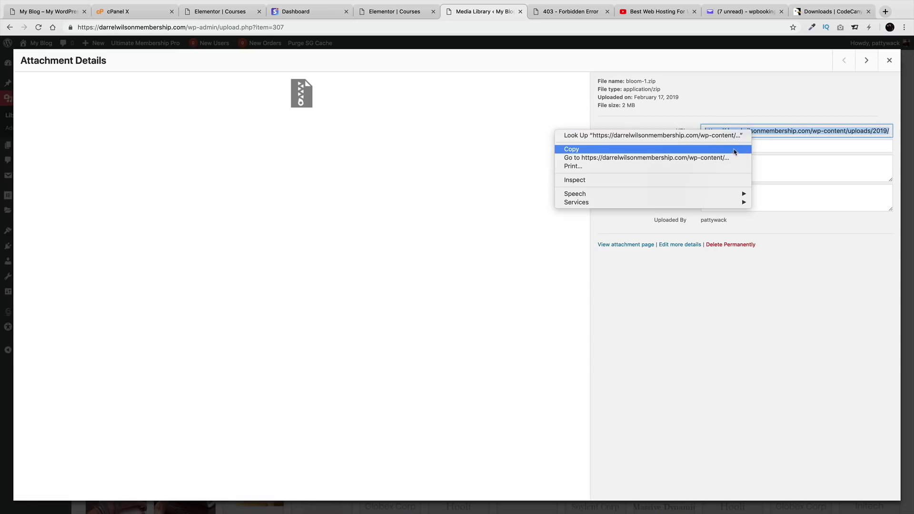
pyautogui.click(574, 149)
# Paste the zip URL into the button's Link field and update the Courses page.
pyautogui.click(394, 12)
pyautogui.click(41, 160)
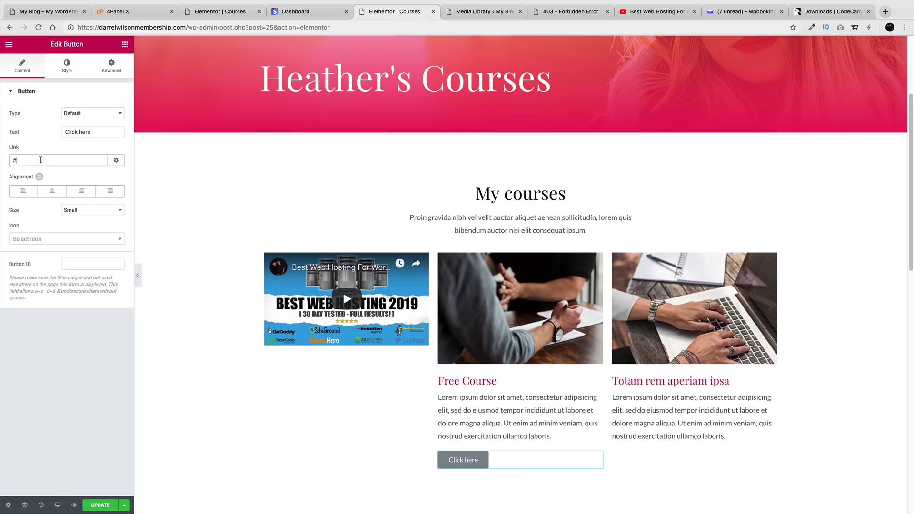
pyautogui.rightClick(41, 160)
pyautogui.click(68, 231)
pyautogui.click(104, 504)
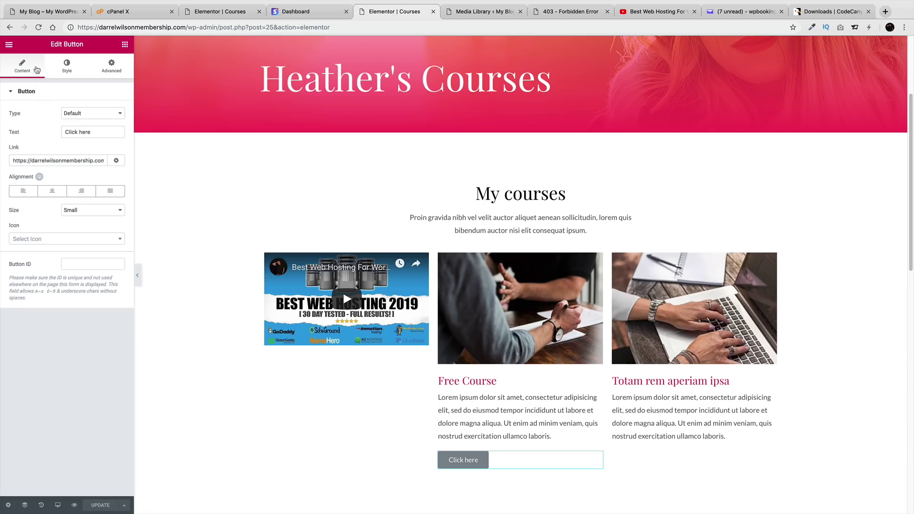
# View the live Courses page and test that Click here downloads bloom-1.zip.
pyautogui.click(9, 45)
pyautogui.click(69, 264)
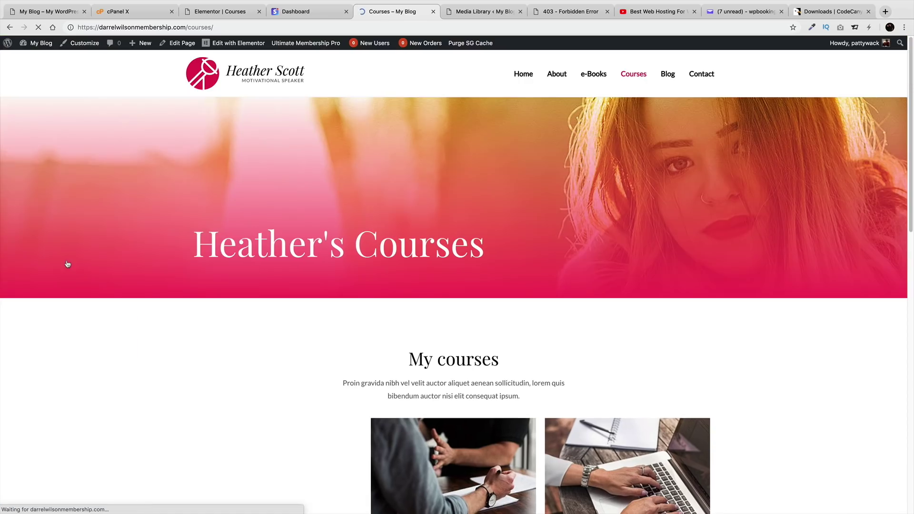
pyautogui.scroll(-1, 348, 356)
pyautogui.scroll(-5, 348, 356)
pyautogui.click(415, 352)
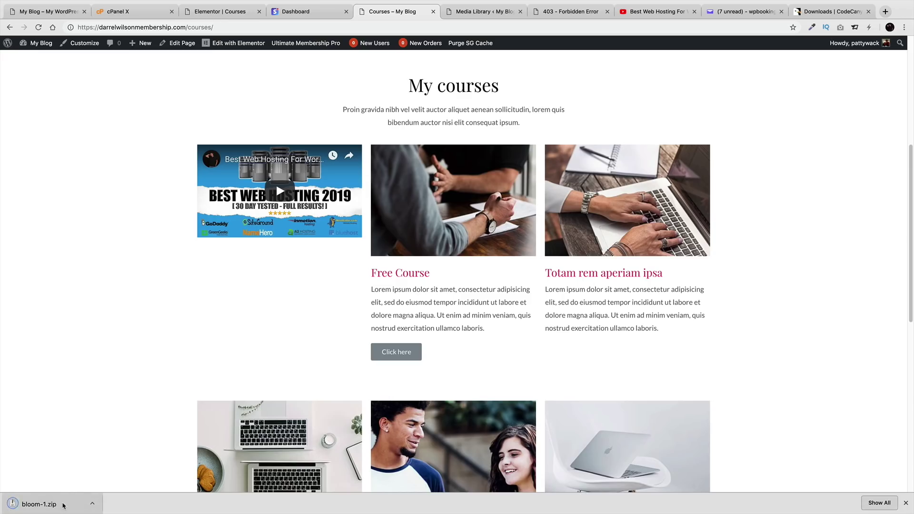
pyautogui.scroll(1, 276, 343)
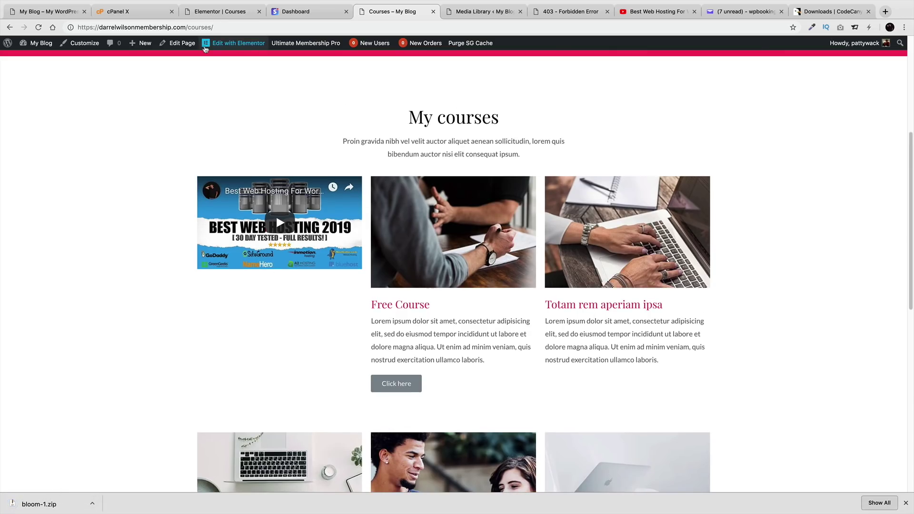
pyautogui.click(189, 46)
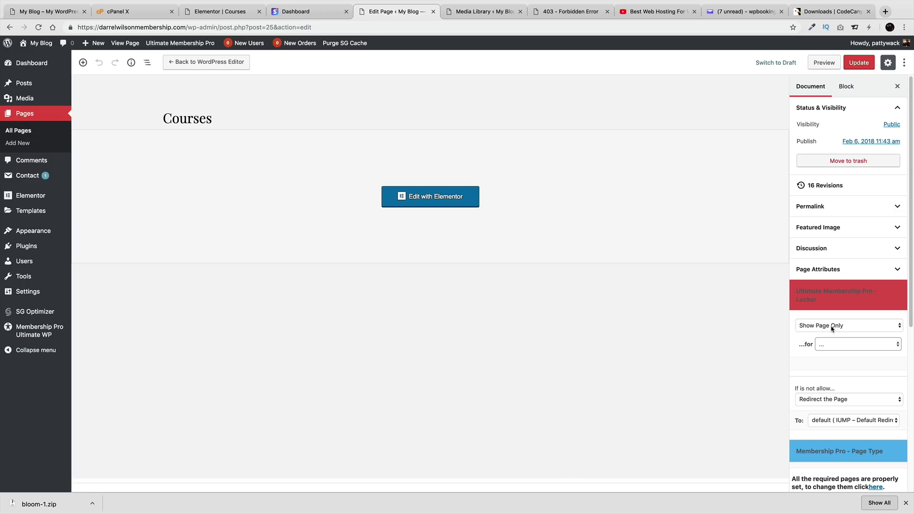
# Set the page Locker to Show Page Only for Recurring_Plan, redirecting to Register Now!, and update.
pyautogui.click(836, 345)
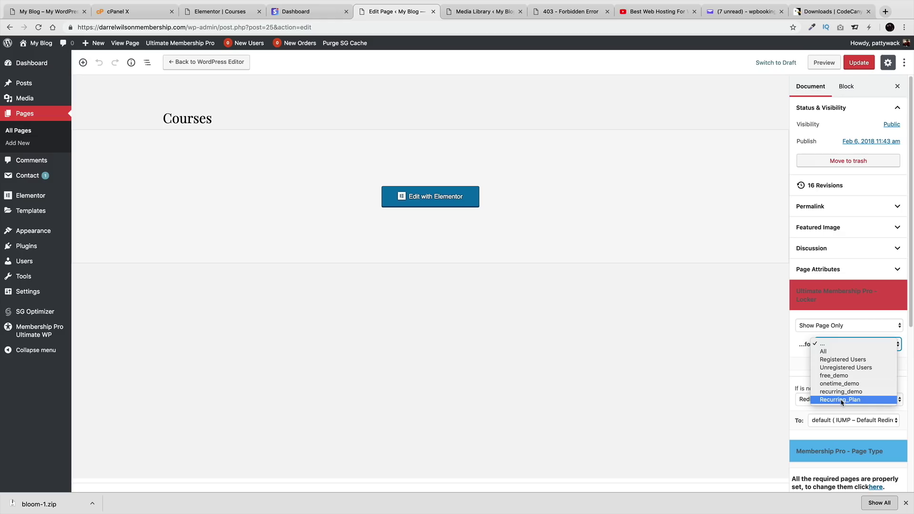
pyautogui.click(840, 400)
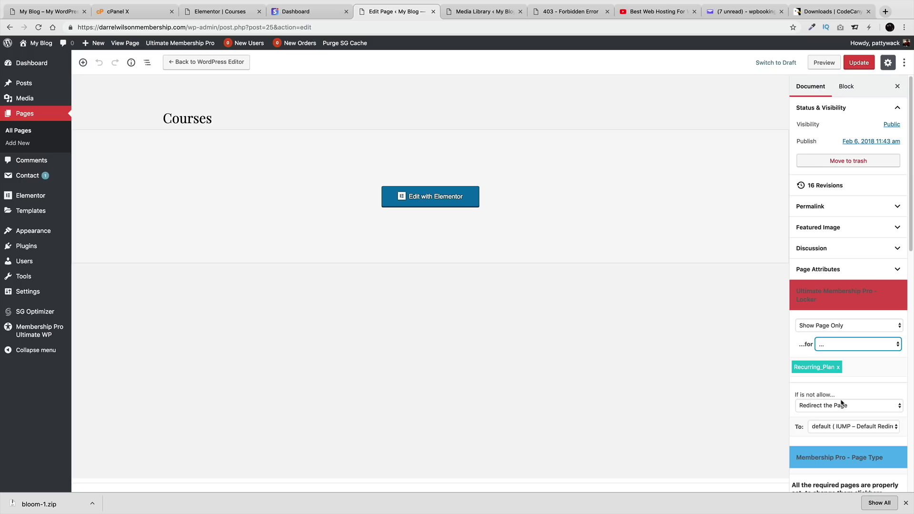
pyautogui.click(844, 425)
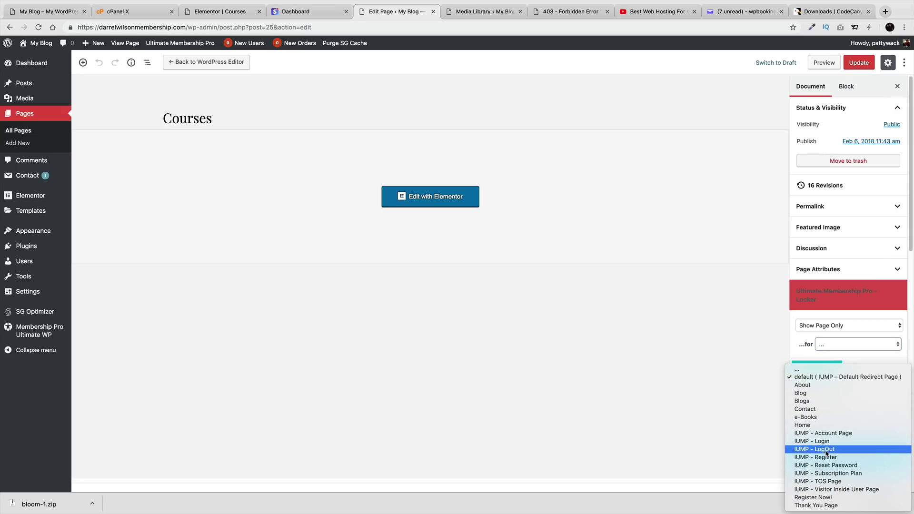
pyautogui.click(813, 498)
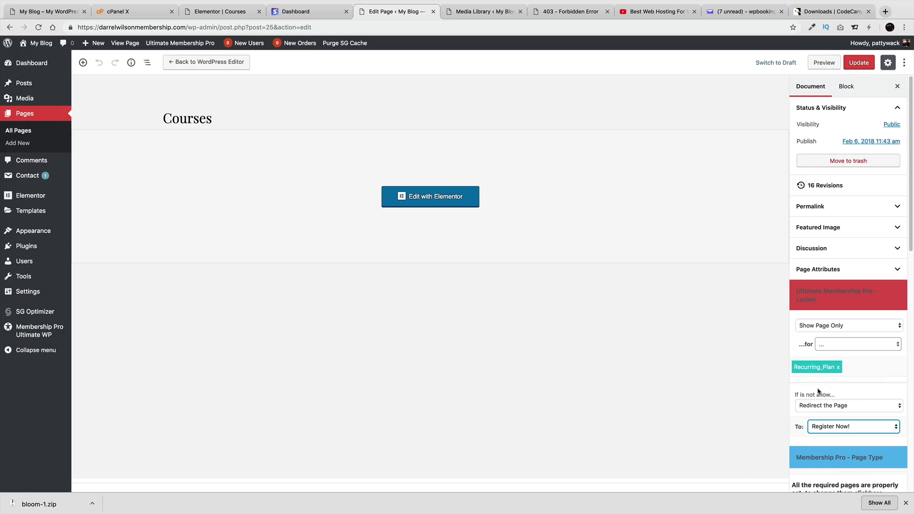
pyautogui.click(854, 65)
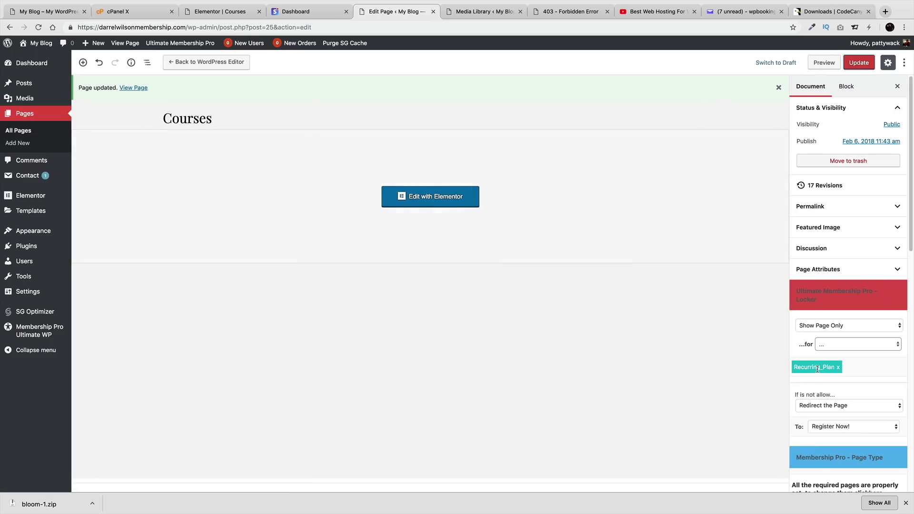
pyautogui.scroll(-1, 815, 373)
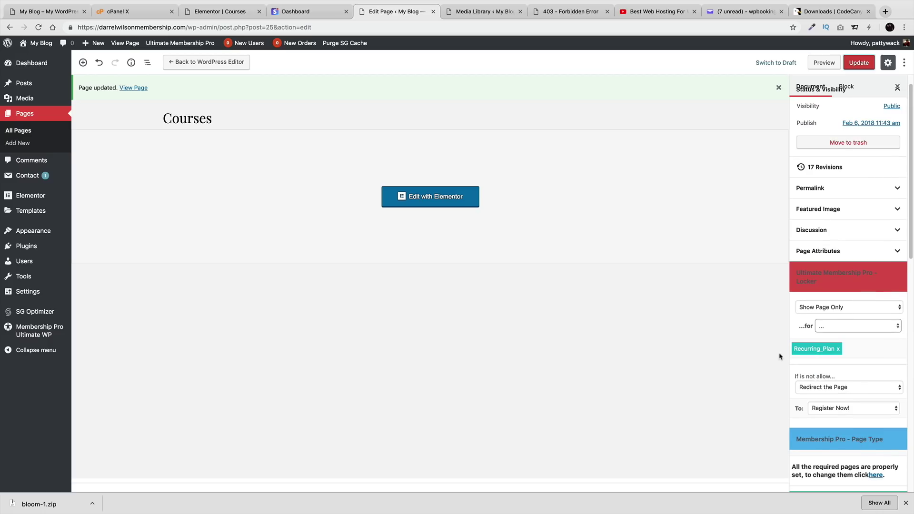
pyautogui.click(132, 47)
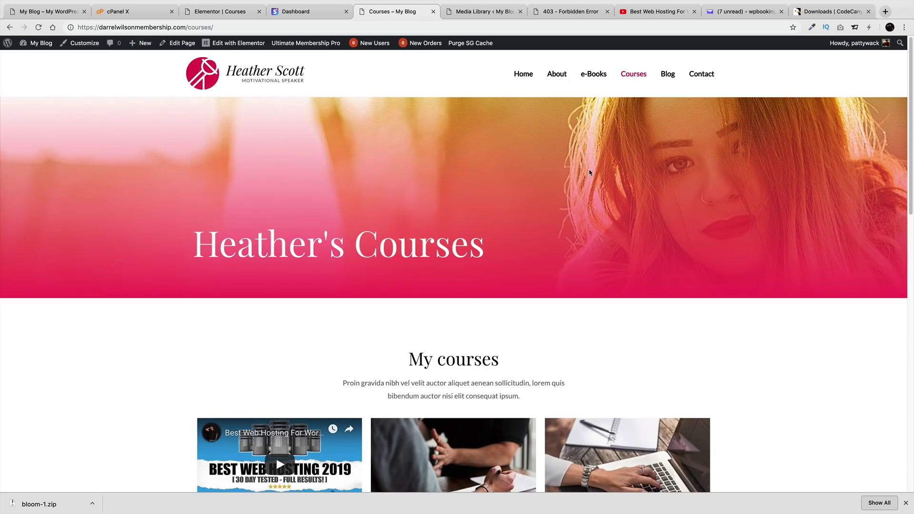
# Reload the Courses page and copy its address from Chrome.
pyautogui.click(639, 75)
pyautogui.scroll(-3, 586, 224)
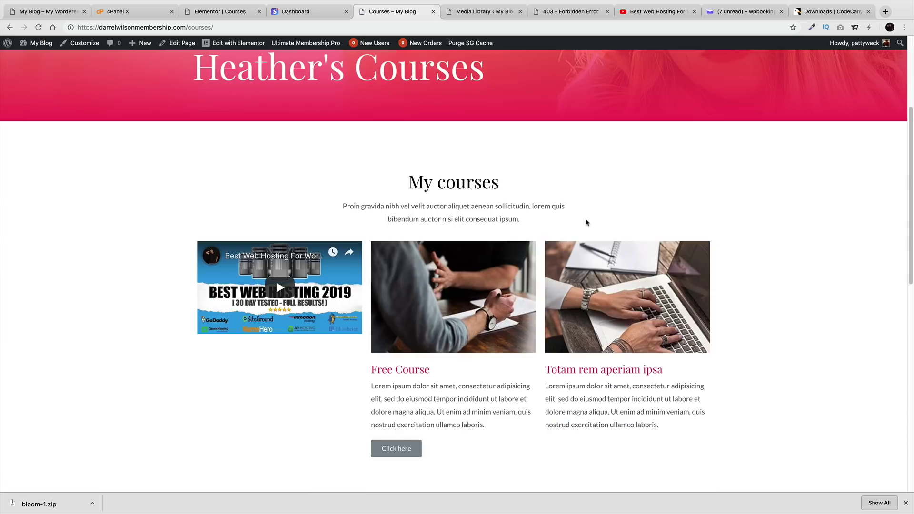
pyautogui.scroll(3, 585, 224)
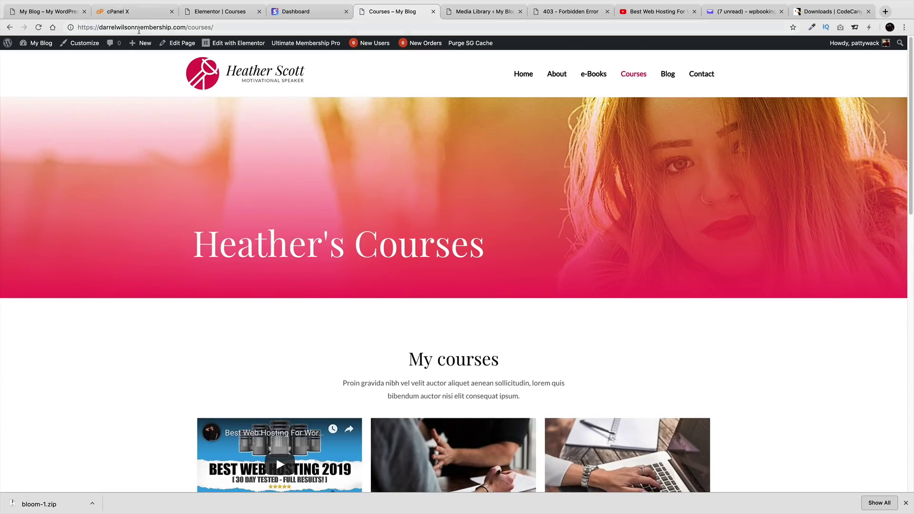
pyautogui.click(138, 28)
pyautogui.rightClick(138, 28)
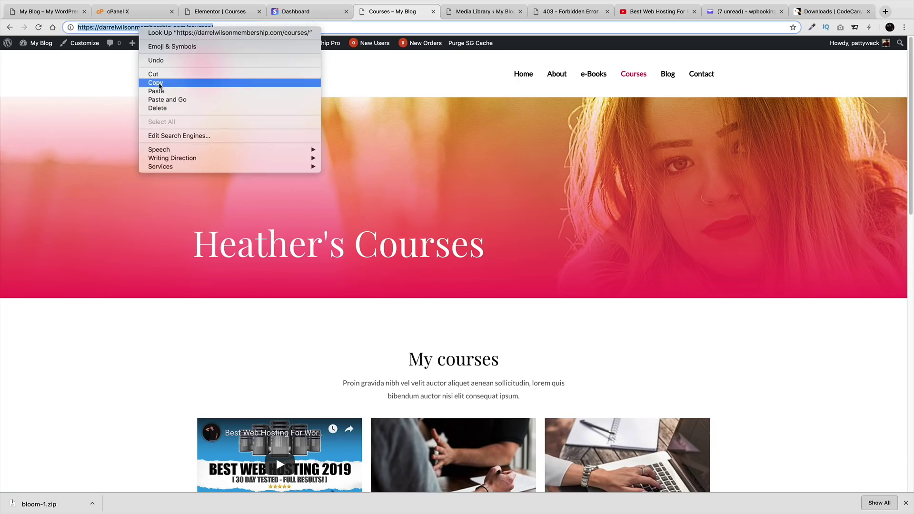
pyautogui.click(157, 82)
# Load the Courses URL in Safari, logged out, and choose Sign Up on the $20 Per Month plan.
pyautogui.press('super+Tab')
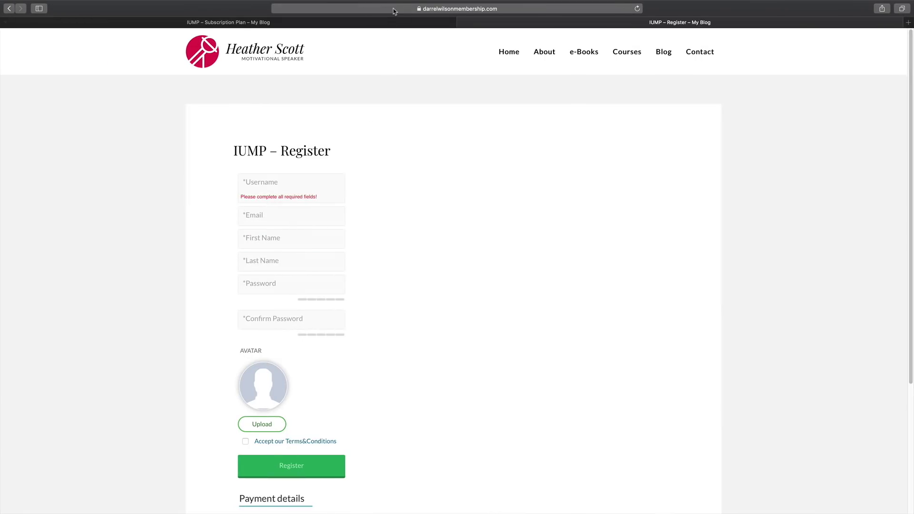
pyautogui.click(393, 9)
pyautogui.rightClick(393, 10)
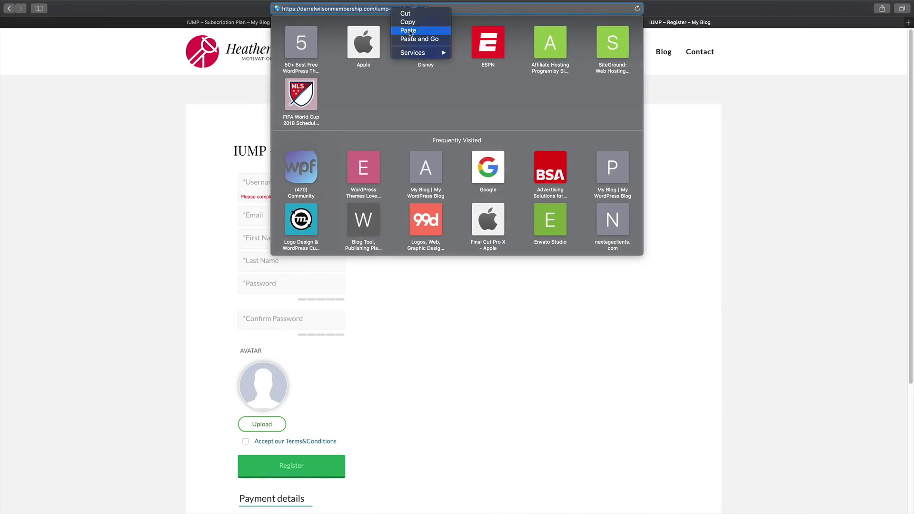
pyautogui.click(409, 30)
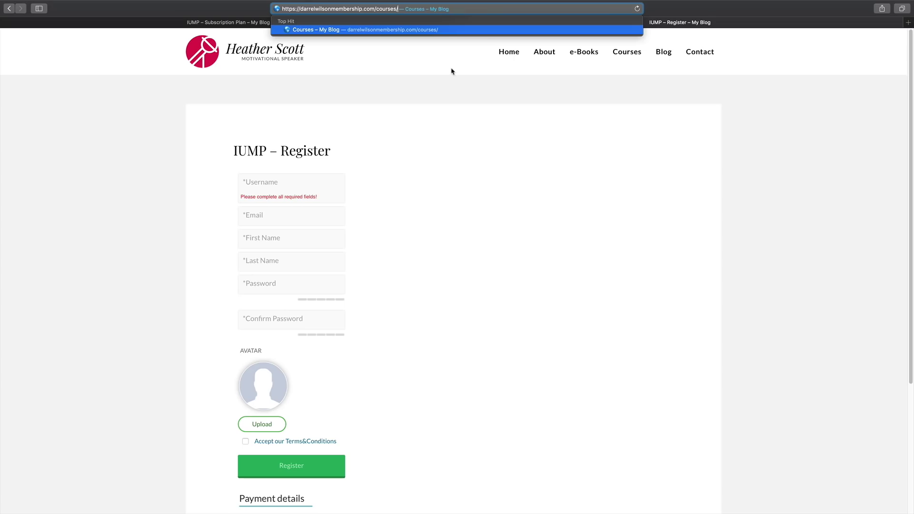
pyautogui.press('Return')
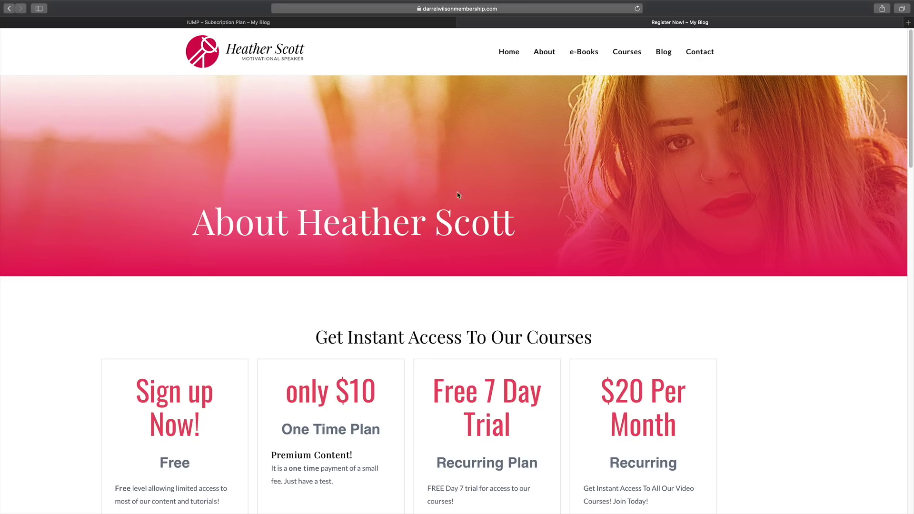
pyautogui.scroll(-6, 516, 230)
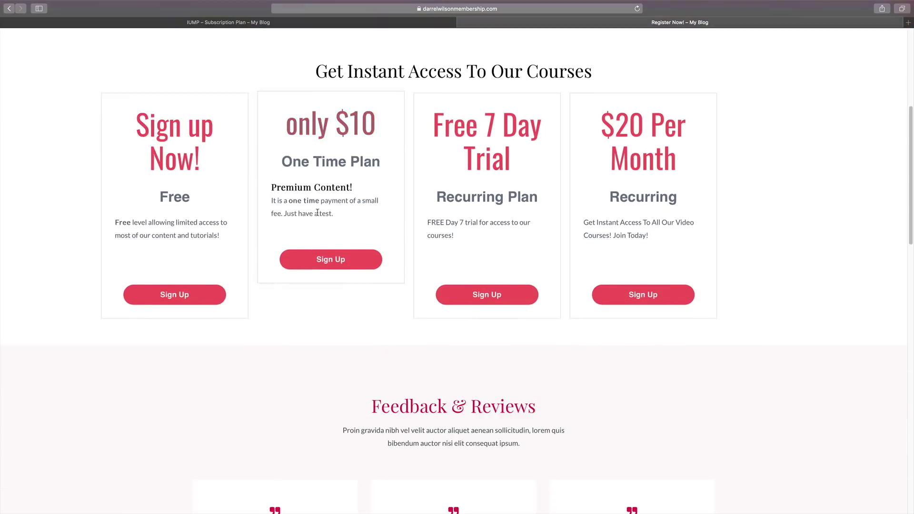
pyautogui.scroll(3, 318, 213)
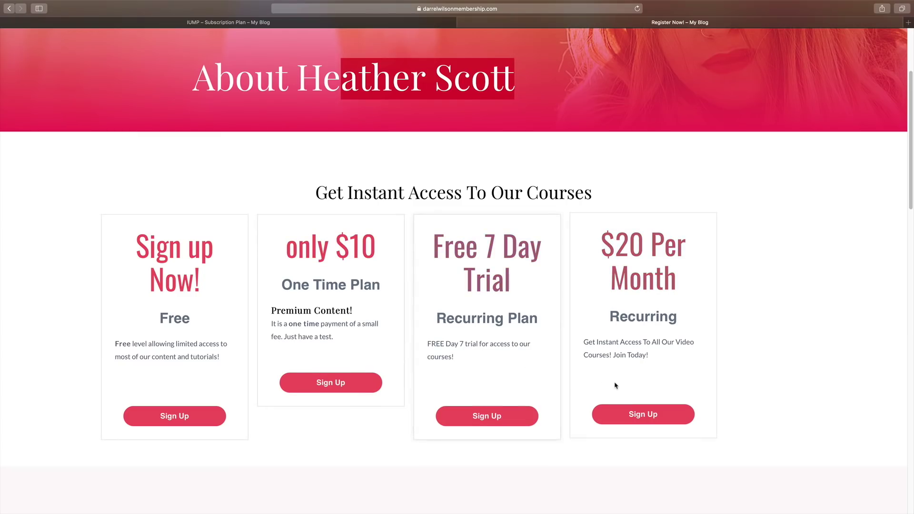
pyautogui.click(644, 414)
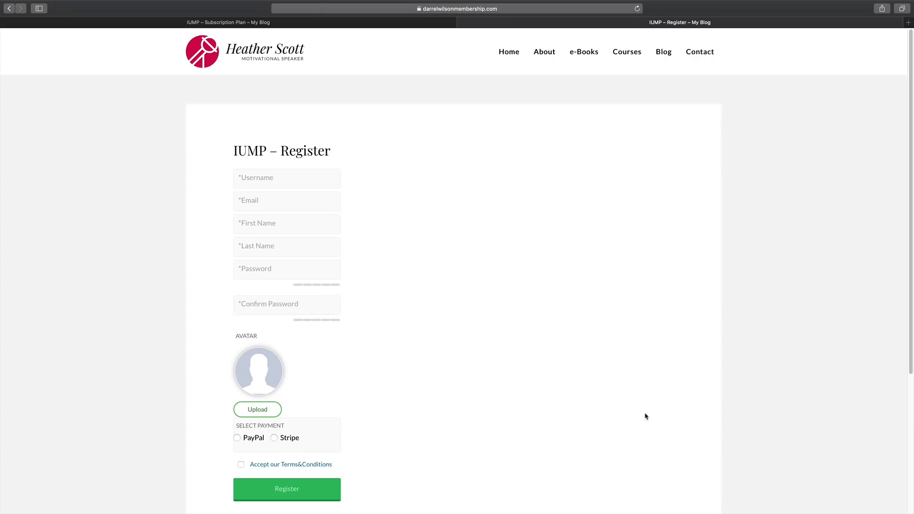
# Start typing a username in the registration form, then erase part of it.
pyautogui.scroll(-1, 643, 412)
pyautogui.scroll(-5, 643, 409)
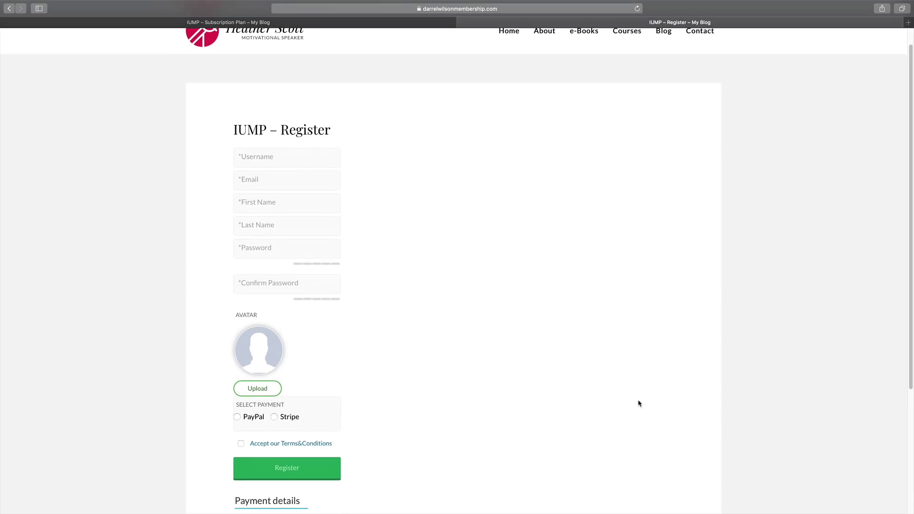
pyautogui.scroll(5, 635, 397)
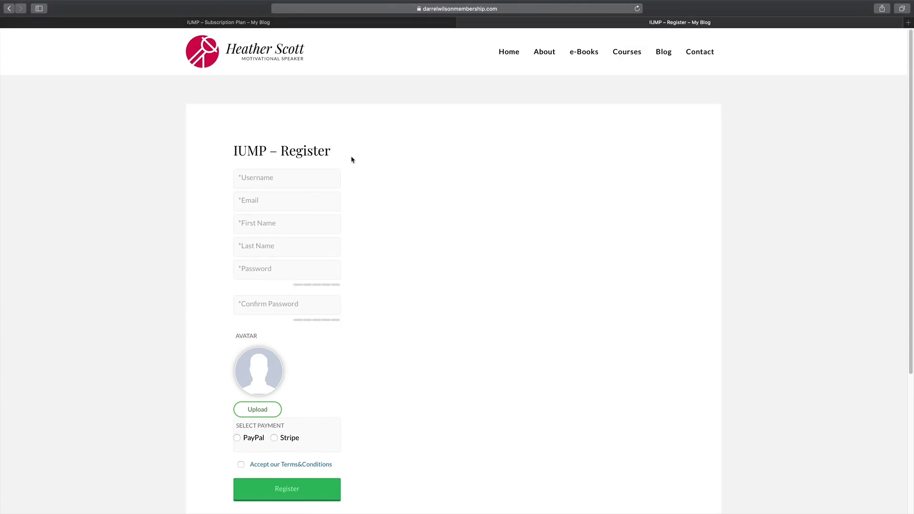
pyautogui.click(307, 174)
pyautogui.write('dar')
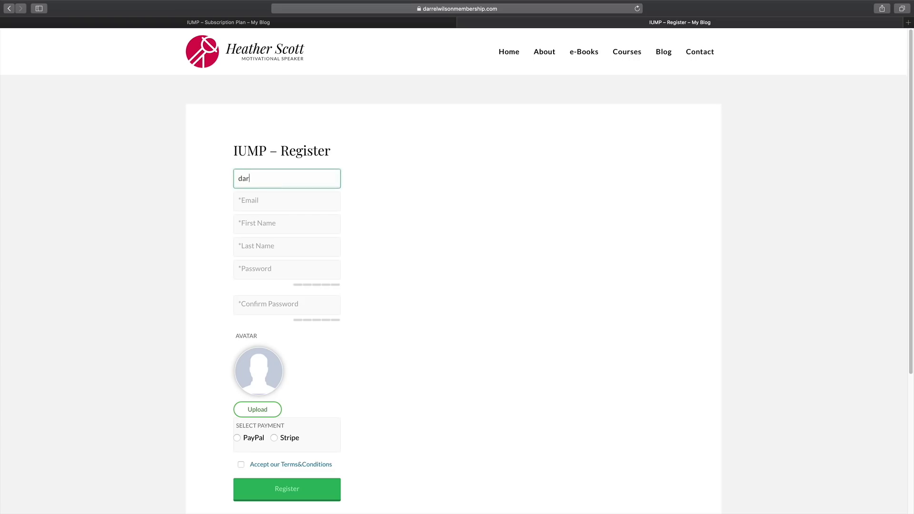
pyautogui.press('BackSpace')
# Go back, reopen the Courses page, and sign up again for the $20 Per Month plan.
pyautogui.click(20, 91)
pyautogui.click(8, 9)
pyautogui.click(8, 9)
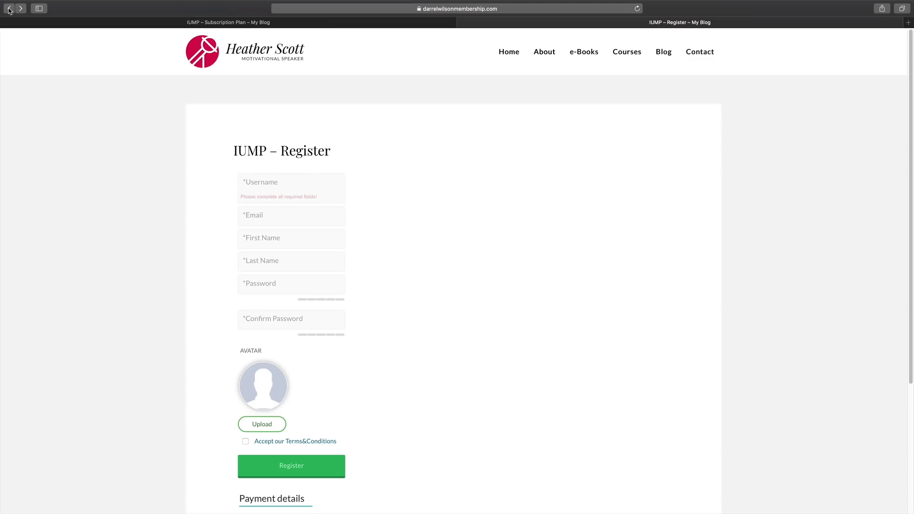
pyautogui.click(631, 56)
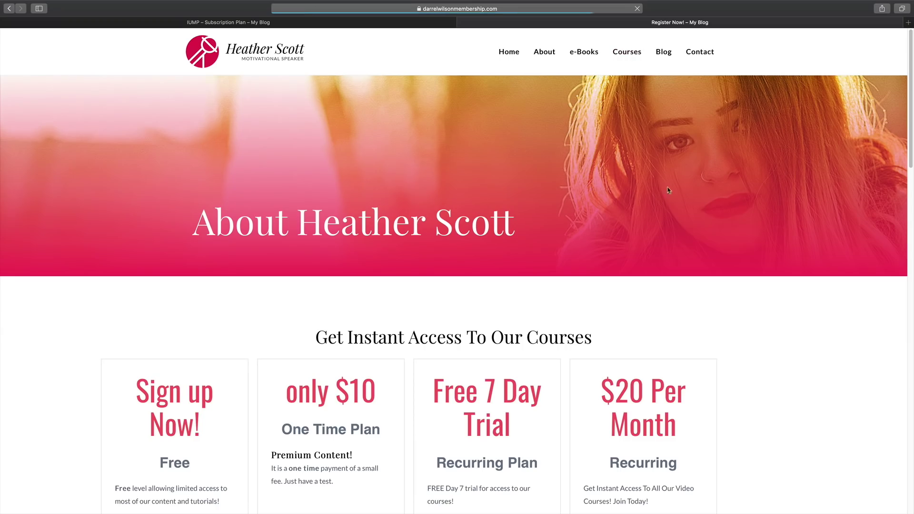
pyautogui.scroll(-2, 654, 297)
pyautogui.scroll(-2, 655, 295)
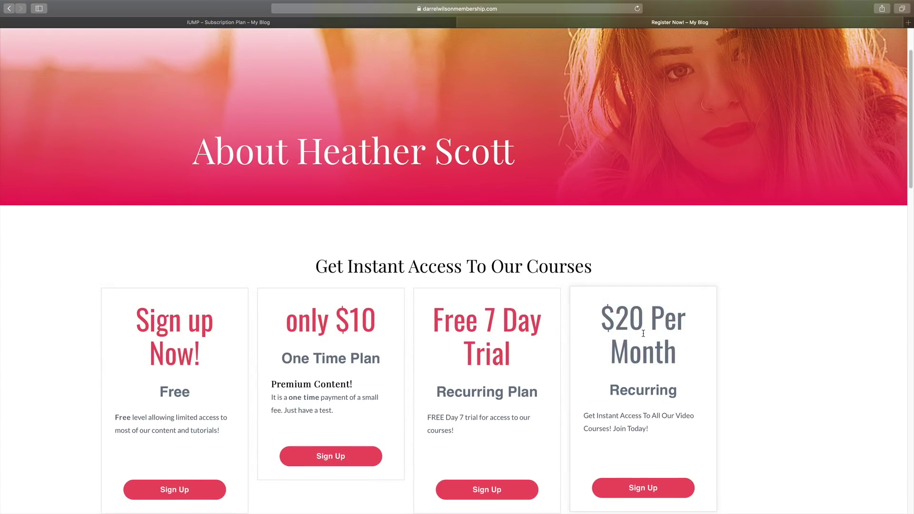
pyautogui.scroll(-3, 643, 333)
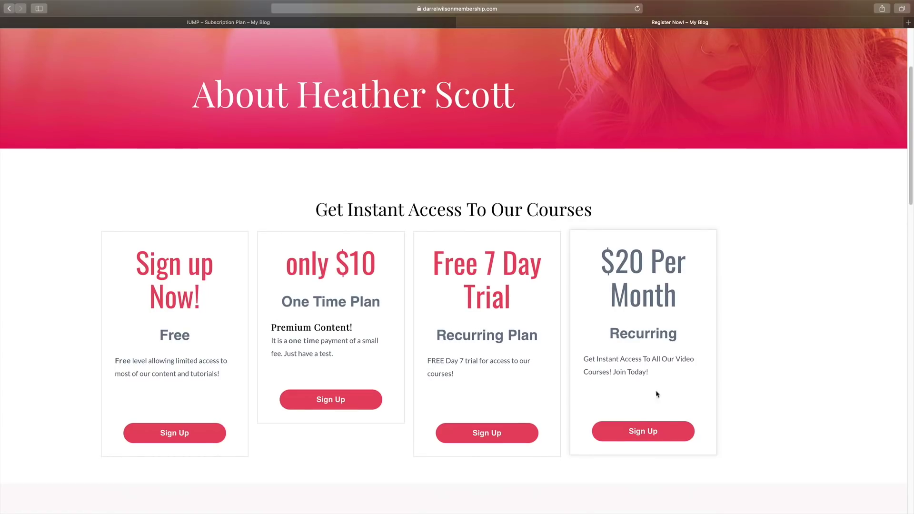
pyautogui.click(669, 433)
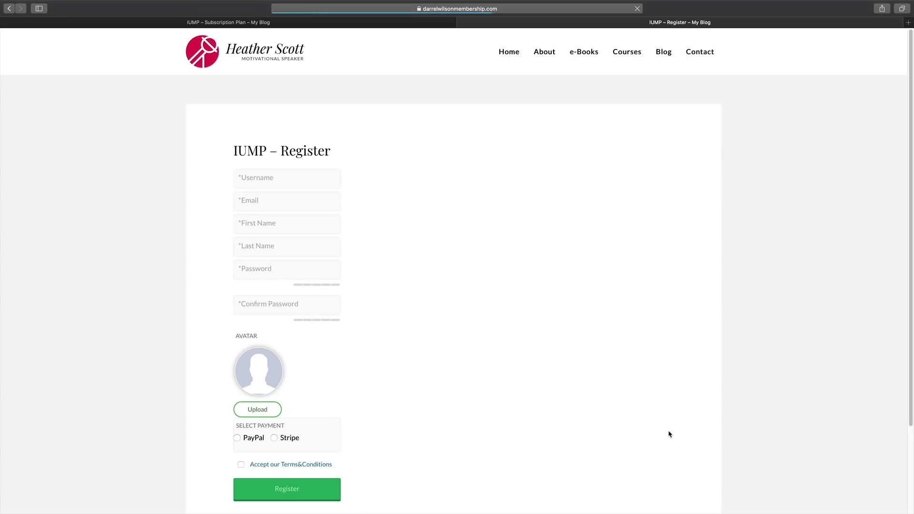
# Fill in the username, e-mail address, first name and last name on the registration form.
pyautogui.click(293, 184)
pyautogui.write('dar')
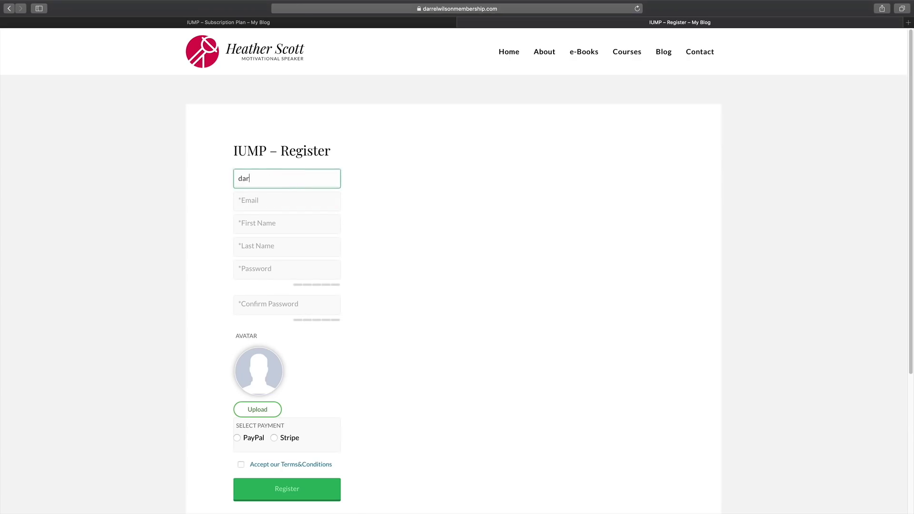
pyautogui.write('relwilson9')
pyautogui.click(239, 201)
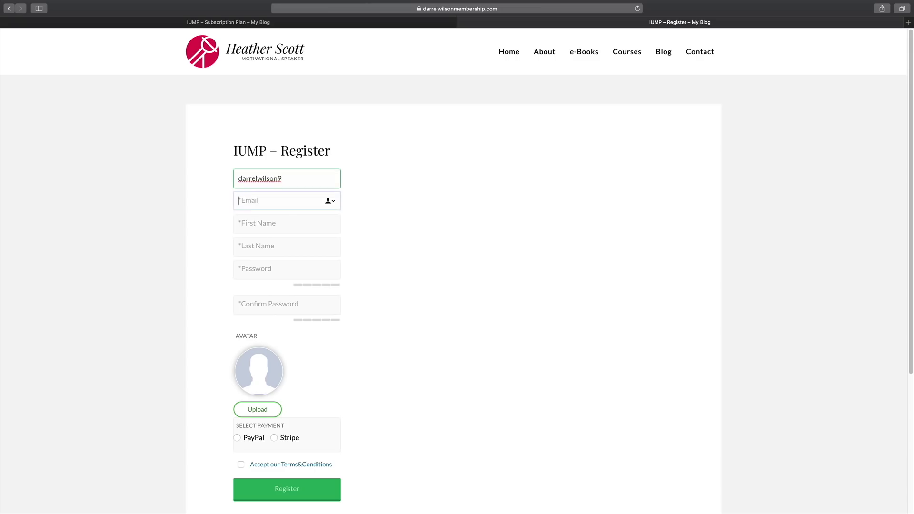
pyautogui.press('Tab')
pyautogui.write('darrel')
pyautogui.press('Tab')
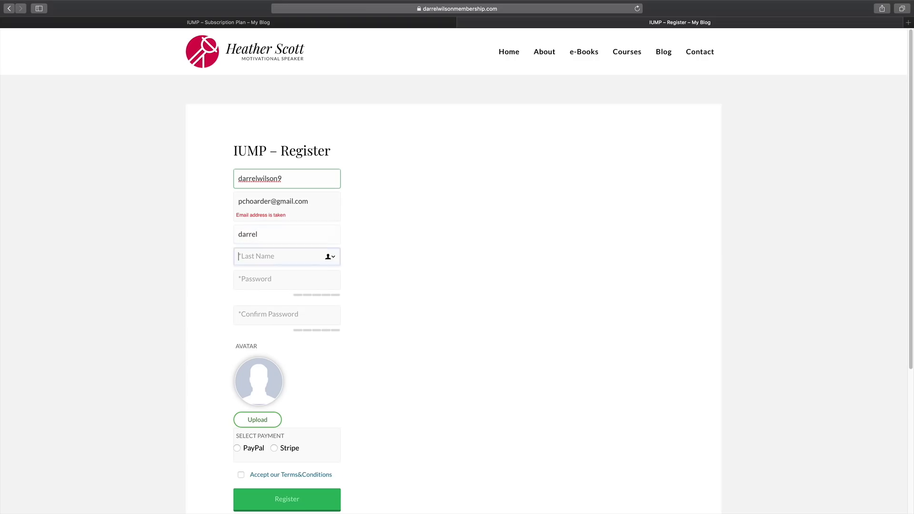
pyautogui.write('wilson')
pyautogui.press('Tab')
# Replace the already-taken e-mail address and set your own account password.
pyautogui.click(269, 201)
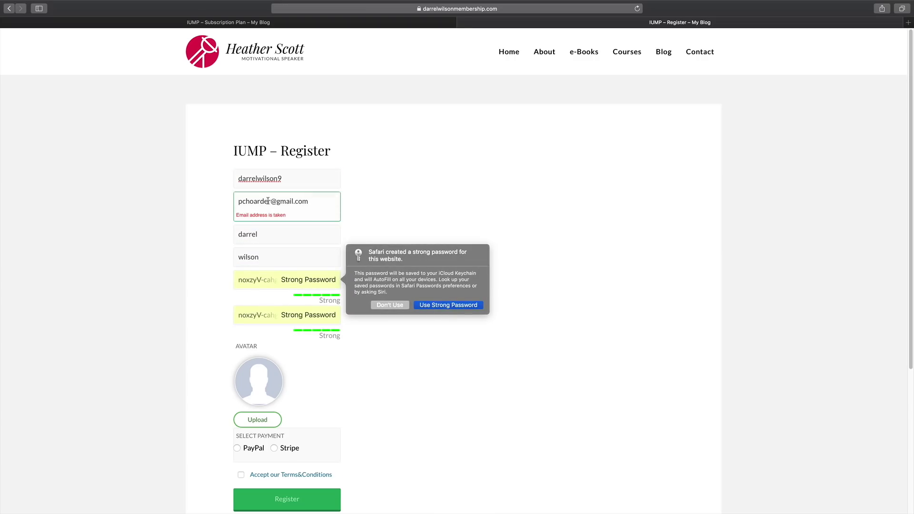
pyautogui.doubleClick(269, 201)
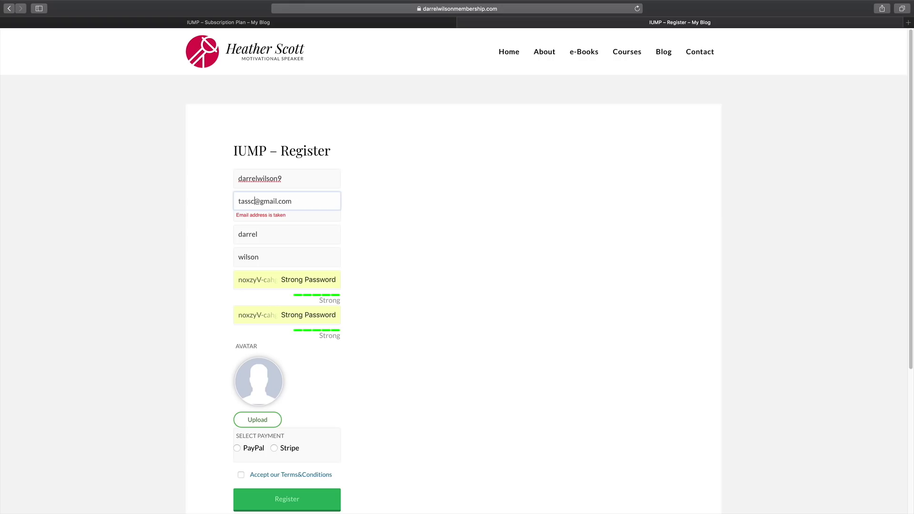
pyautogui.press('Tab')
pyautogui.press('Tab')
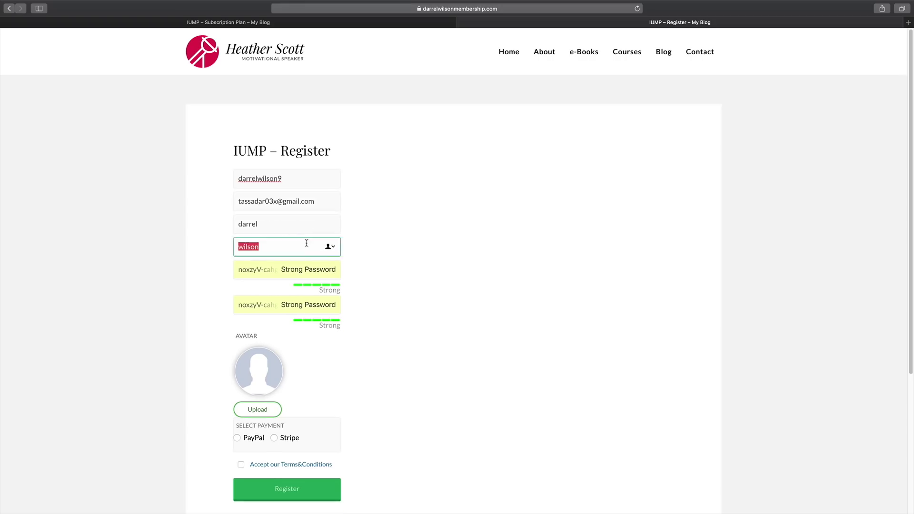
pyautogui.press('Tab')
pyautogui.click(396, 296)
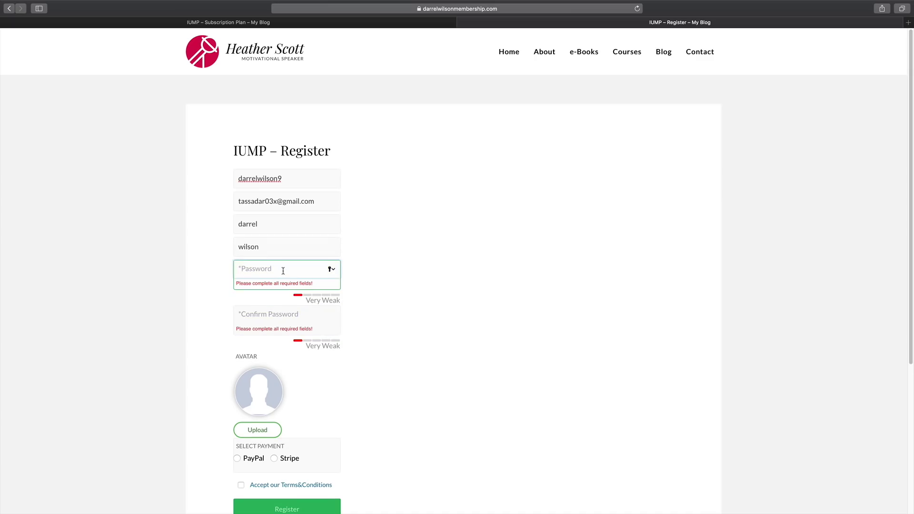
pyautogui.write('••••••••••••')
pyautogui.press('Tab')
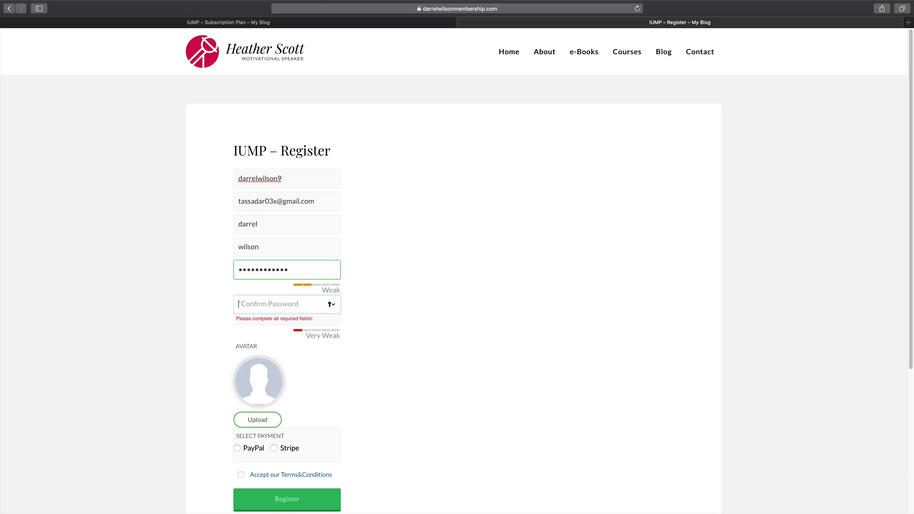
pyautogui.write('••••••••••••')
# Register with PayPal as the payment method and the terms accepted, saving the password.
pyautogui.scroll(-3, 285, 257)
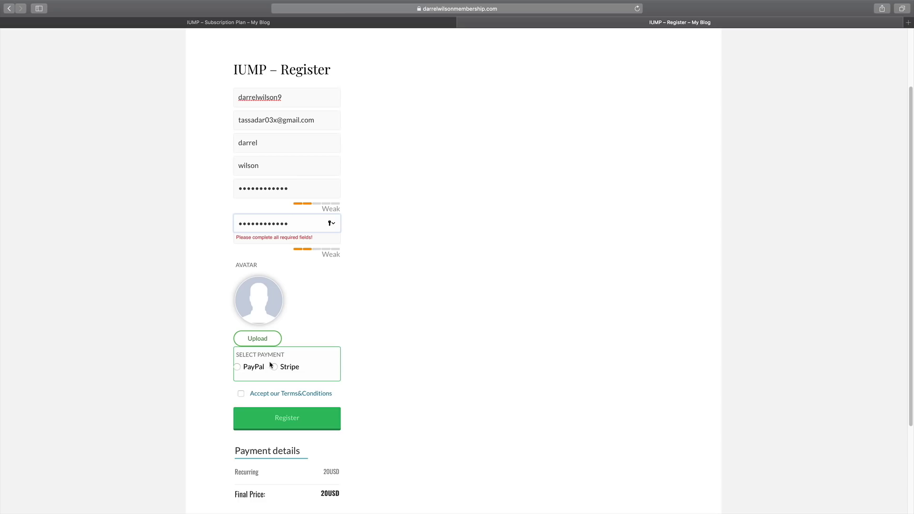
pyautogui.scroll(-1, 266, 367)
pyautogui.scroll(-1, 256, 367)
pyautogui.click(238, 350)
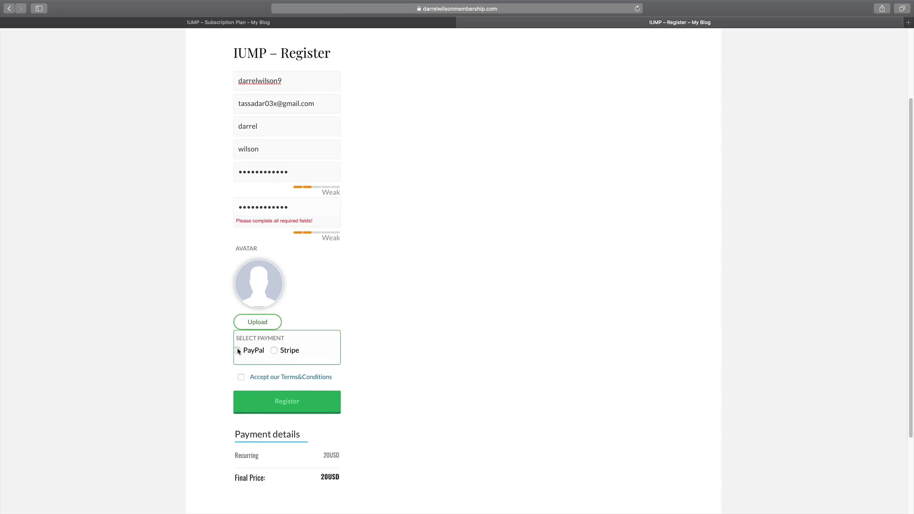
pyautogui.click(274, 340)
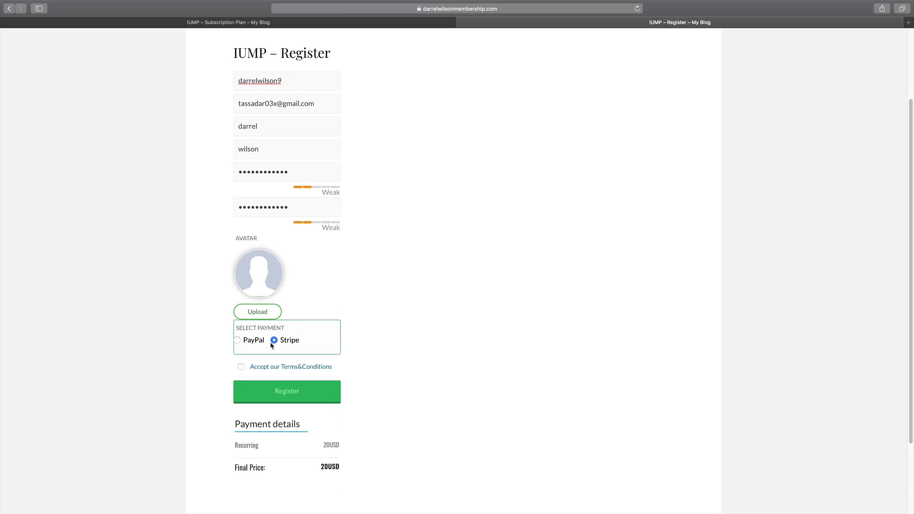
pyautogui.click(241, 366)
pyautogui.scroll(-4, 303, 353)
pyautogui.scroll(3, 303, 353)
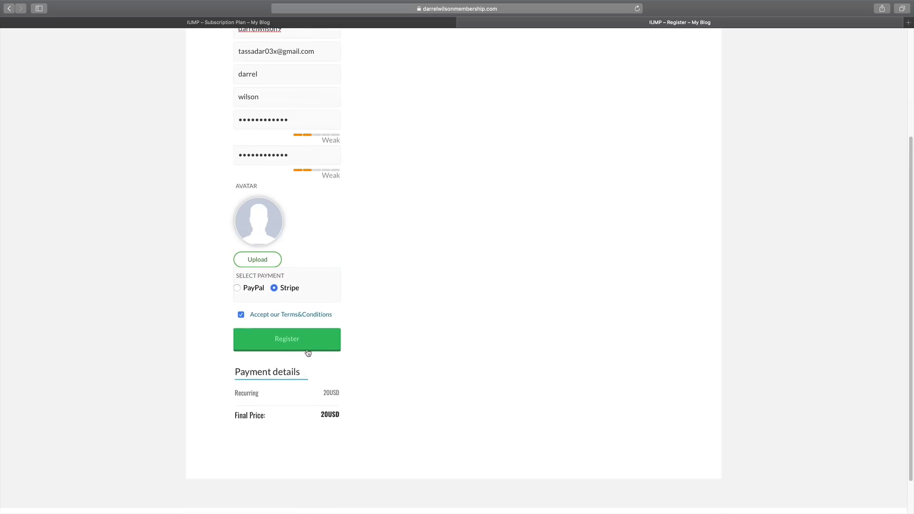
pyautogui.click(238, 310)
pyautogui.scroll(5, 312, 303)
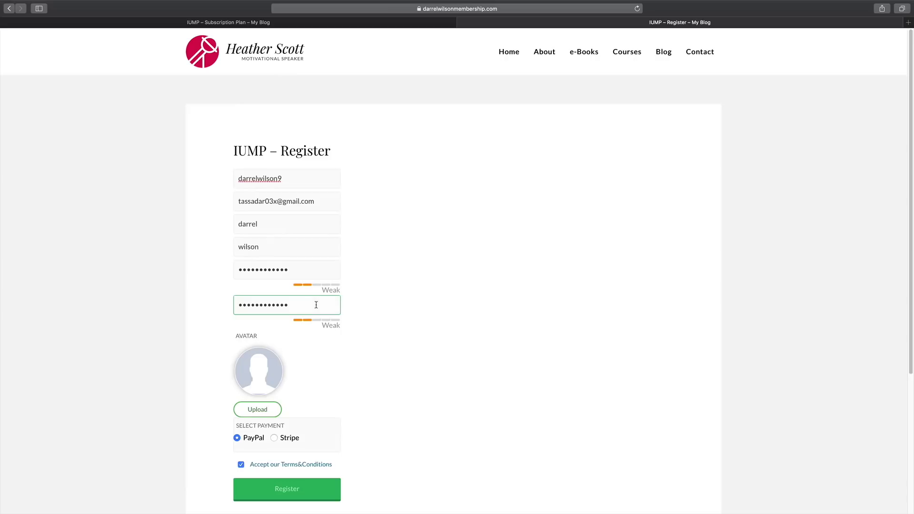
pyautogui.scroll(-5, 319, 309)
pyautogui.click(307, 360)
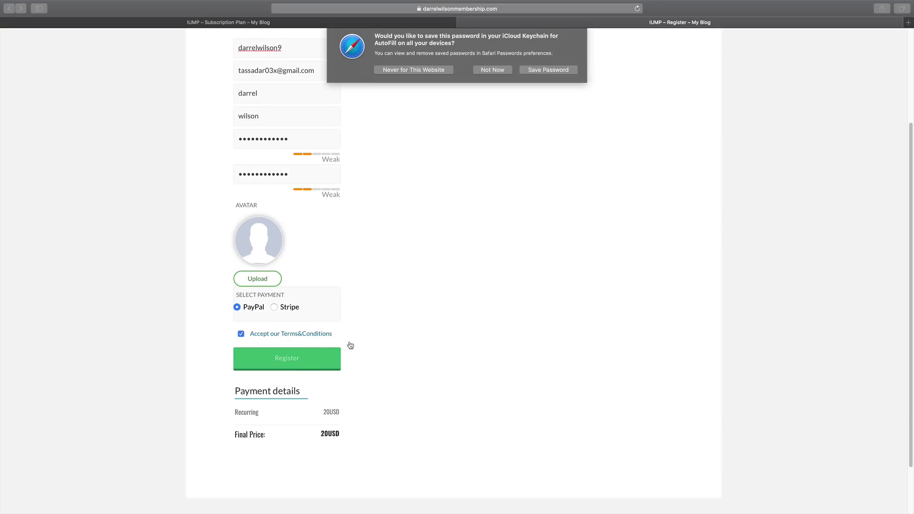
pyautogui.click(540, 74)
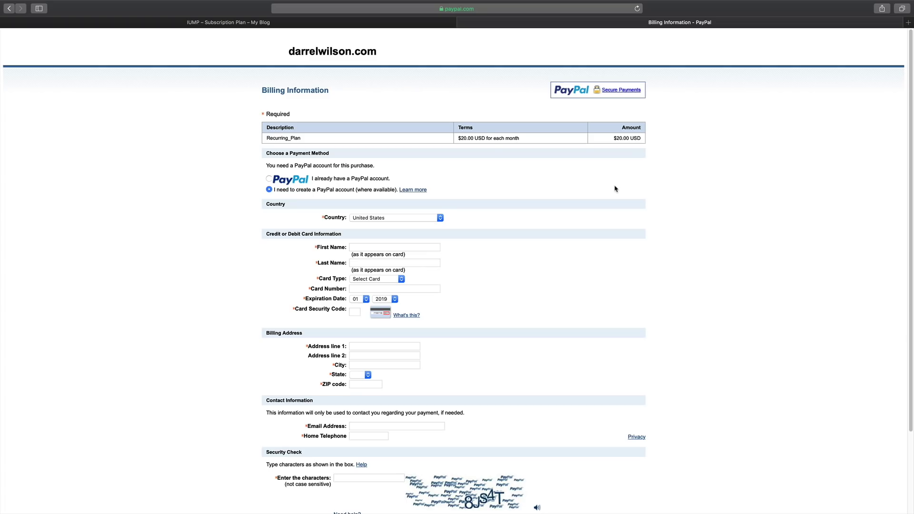
# Cancel the PayPal payment, return to the membership site, and go back a page.
pyautogui.scroll(-3, 453, 291)
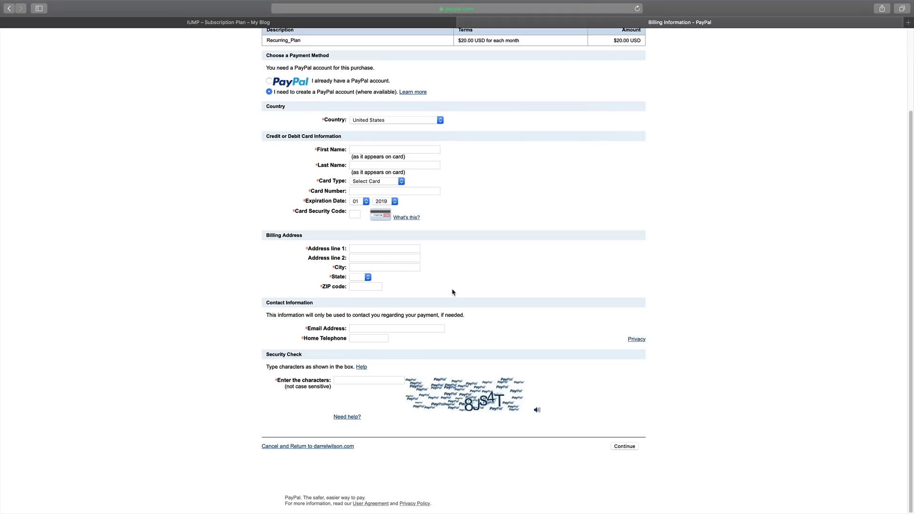
pyautogui.click(304, 448)
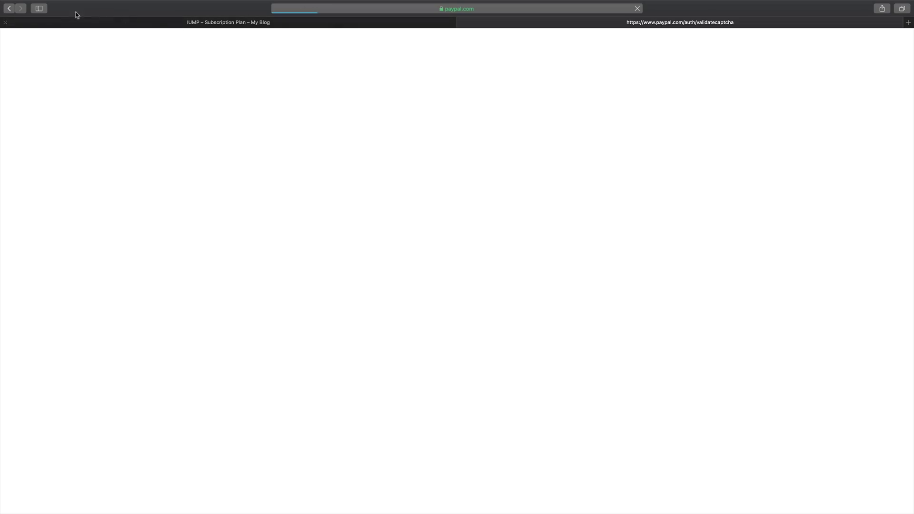
pyautogui.click(9, 9)
# Decline the suggested strong password and re-enter the password and its confirmation.
pyautogui.click(9, 10)
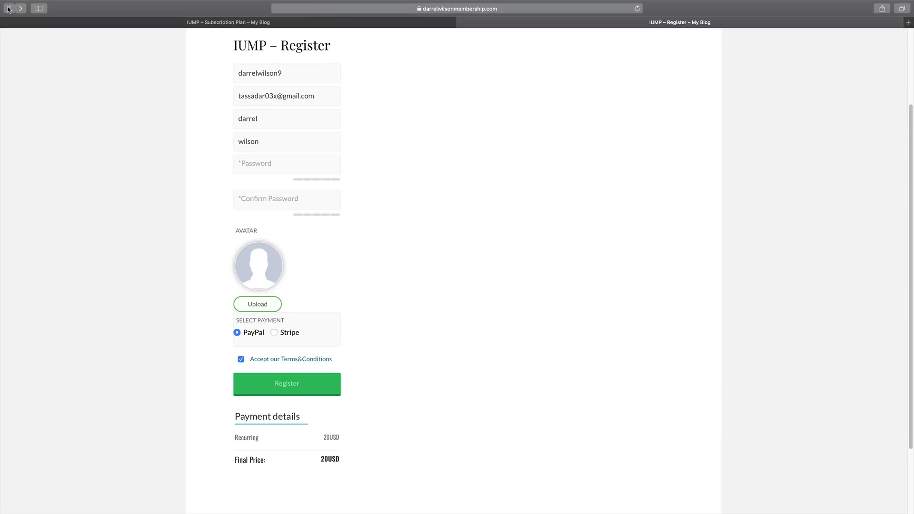
pyautogui.scroll(3, 244, 346)
pyautogui.click(294, 260)
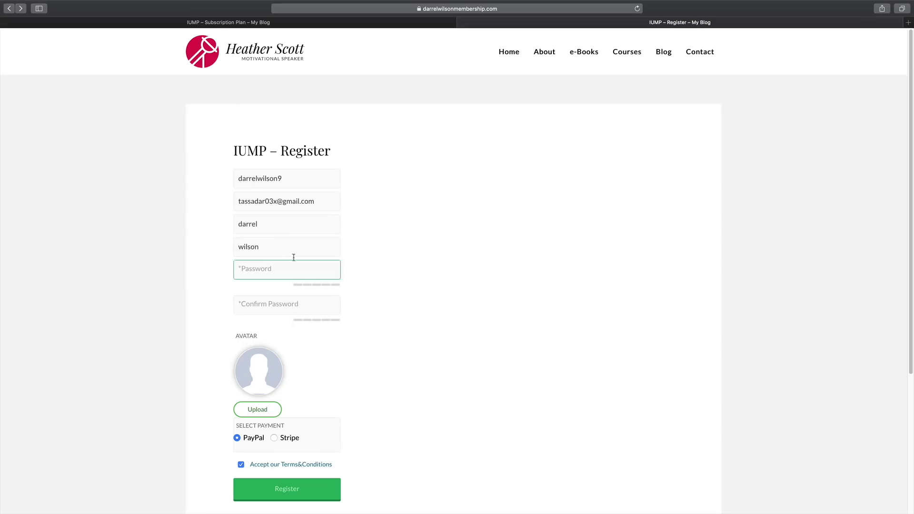
pyautogui.click(319, 268)
pyautogui.click(405, 298)
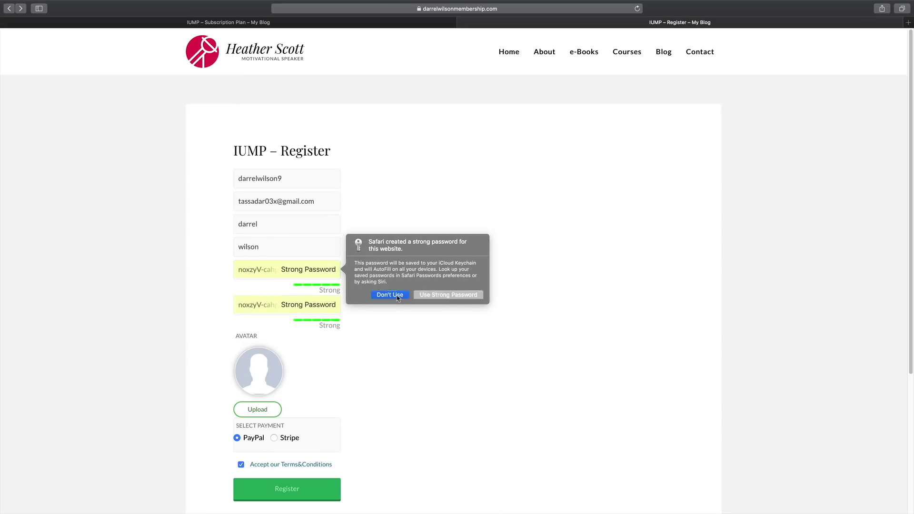
pyautogui.write('••')
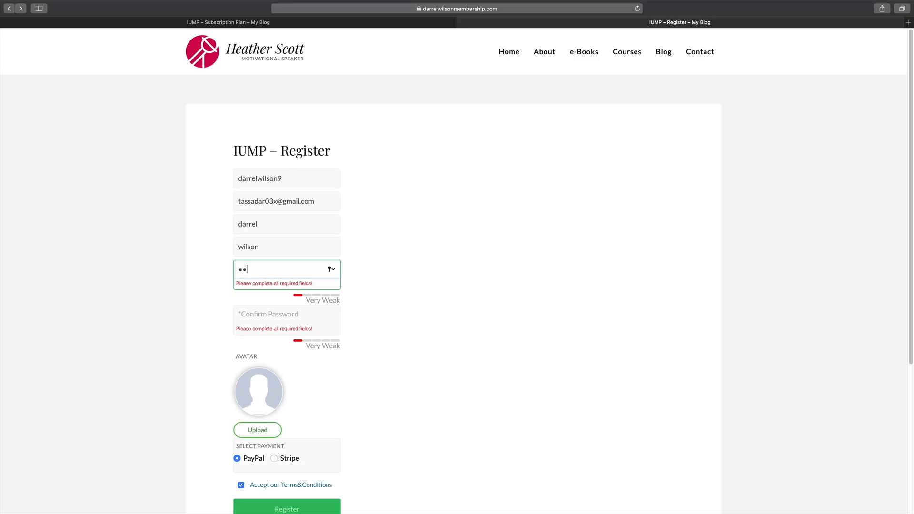
pyautogui.press('BackSpace')
pyautogui.press('BackSpace')
pyautogui.write('••••••••••••')
pyautogui.press('Tab')
pyautogui.write('••')
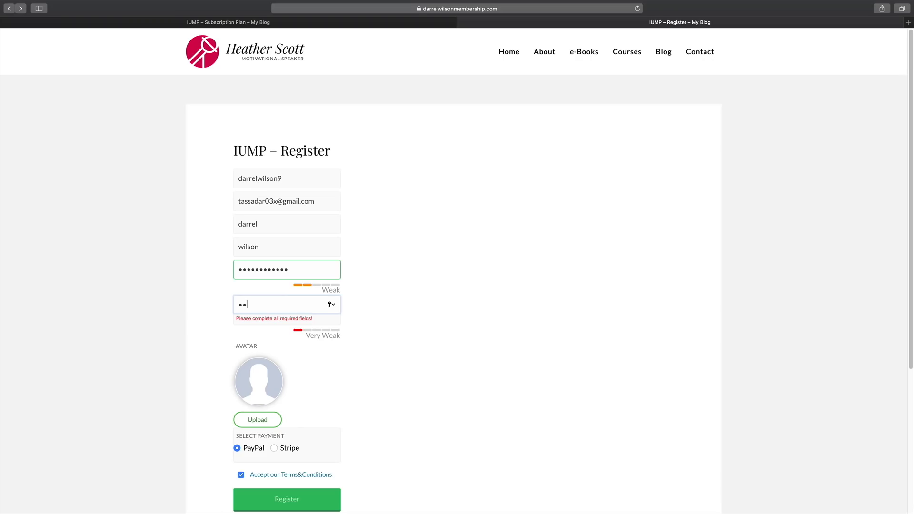
pyautogui.write('••••••••••')
# Select Stripe as the payment method and submit the registration.
pyautogui.scroll(-3, 240, 323)
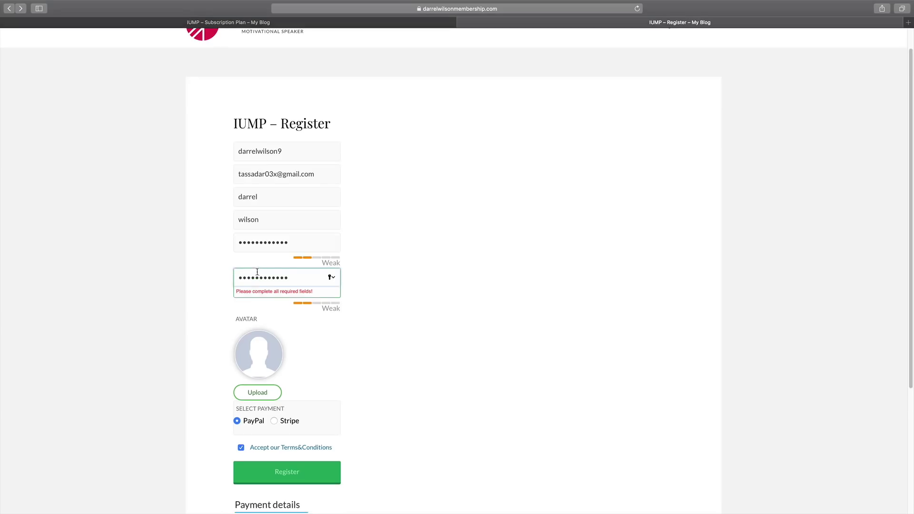
pyautogui.click(273, 387)
pyautogui.scroll(-5, 361, 391)
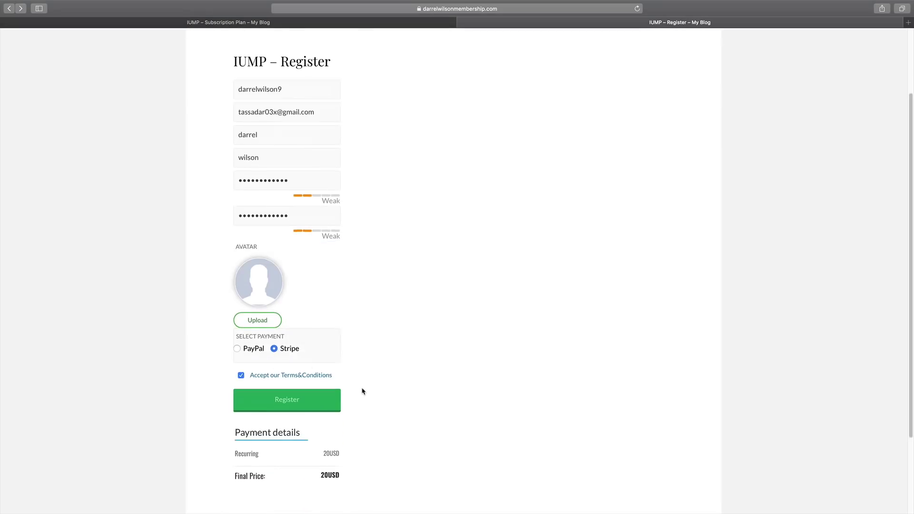
pyautogui.scroll(6, 361, 391)
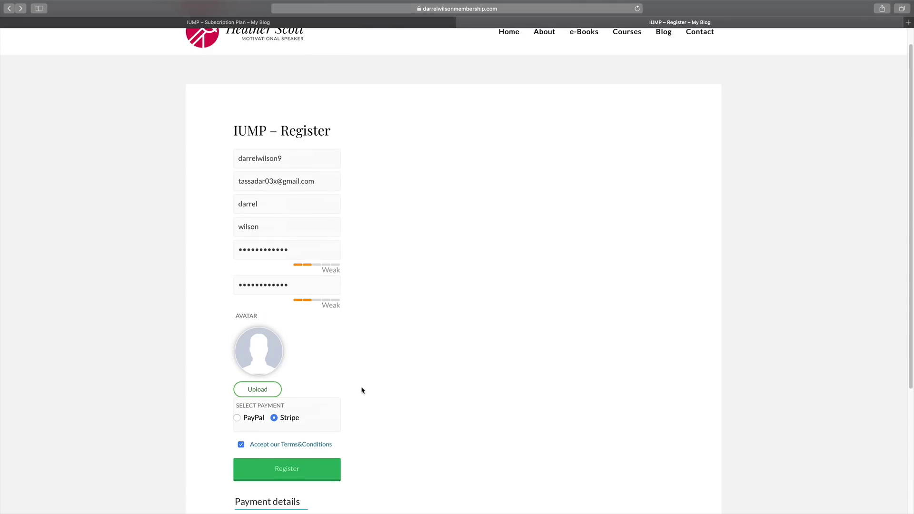
pyautogui.click(306, 466)
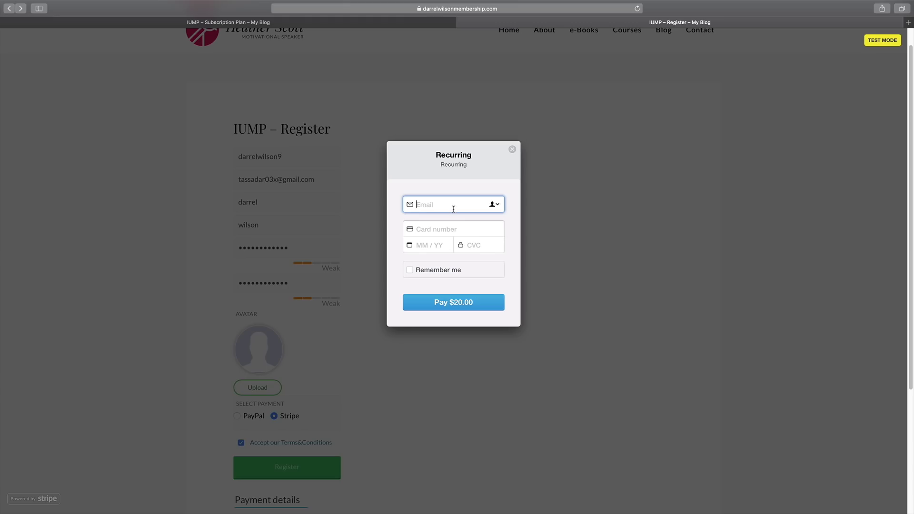
pyautogui.click(473, 156)
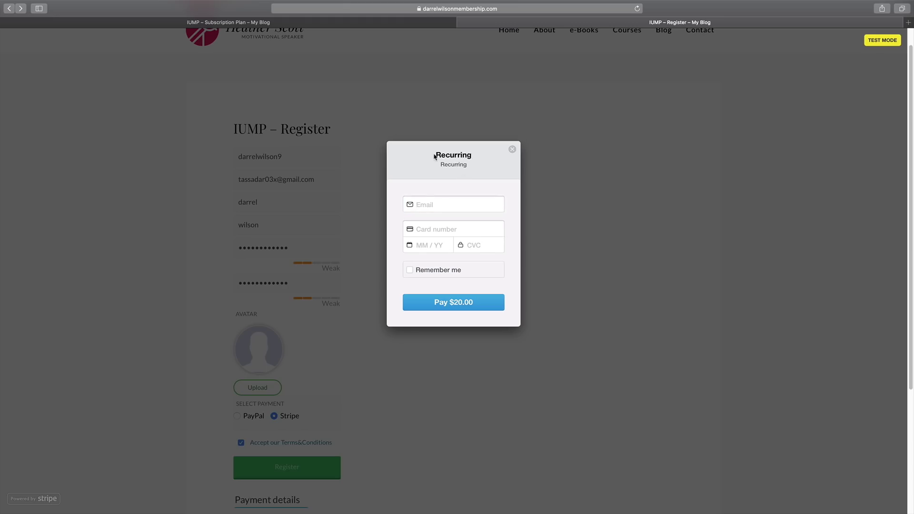
pyautogui.click(452, 204)
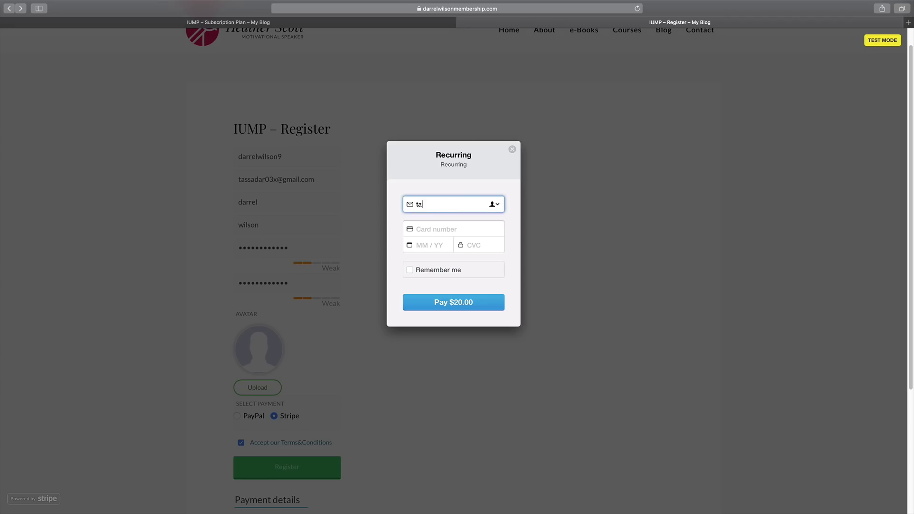
pyautogui.press('Tab')
pyautogui.write('42')
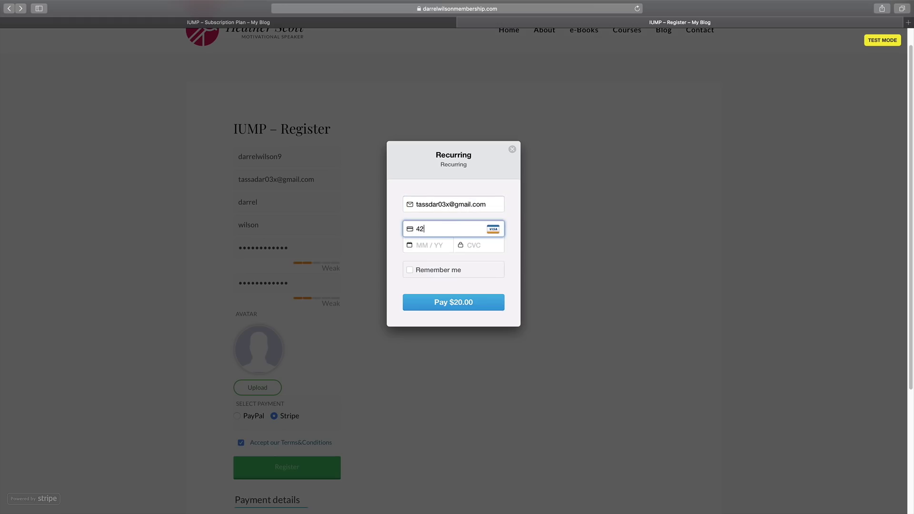
pyautogui.write('424242')
pyautogui.write('24242')
pyautogui.write('10 /')
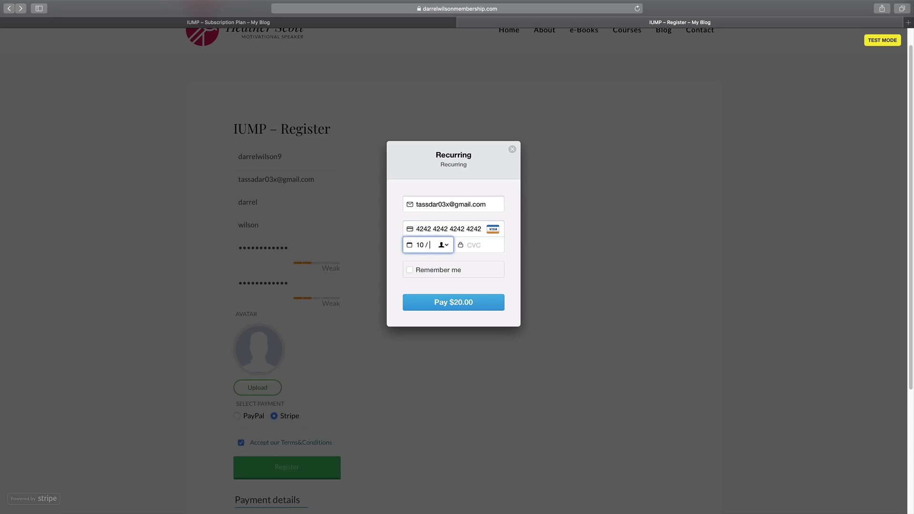
pyautogui.write('22')
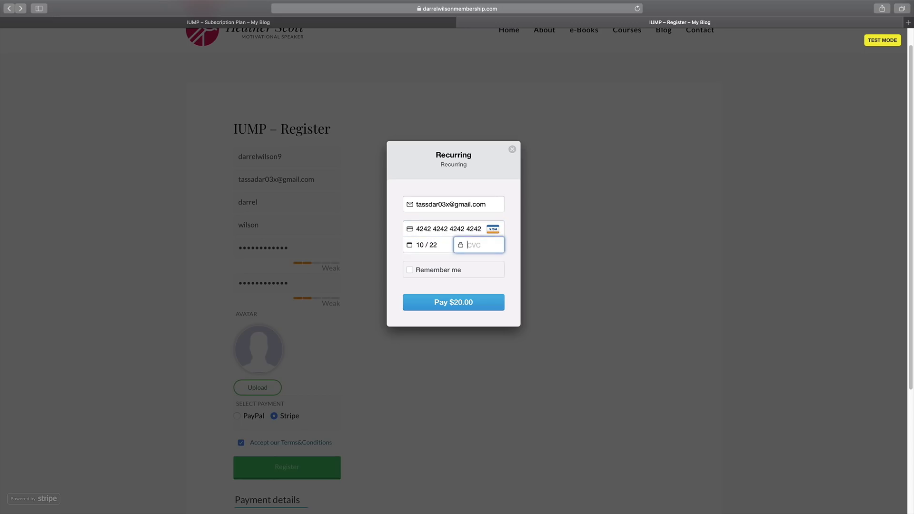
pyautogui.write('123')
# Turn on Remember me with a phone number and pay $20.00.
pyautogui.click(410, 270)
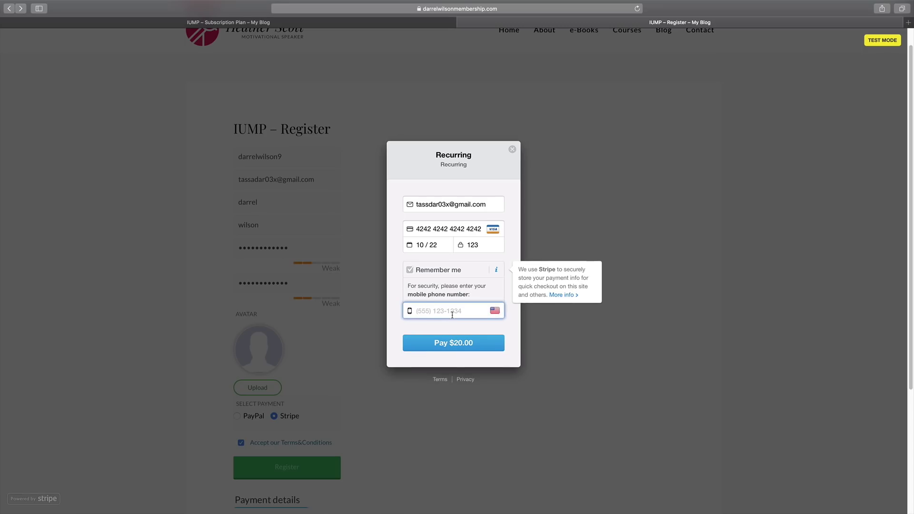
pyautogui.write('188) 833-34444')
pyautogui.click(424, 312)
pyautogui.write('4444')
pyautogui.click(468, 344)
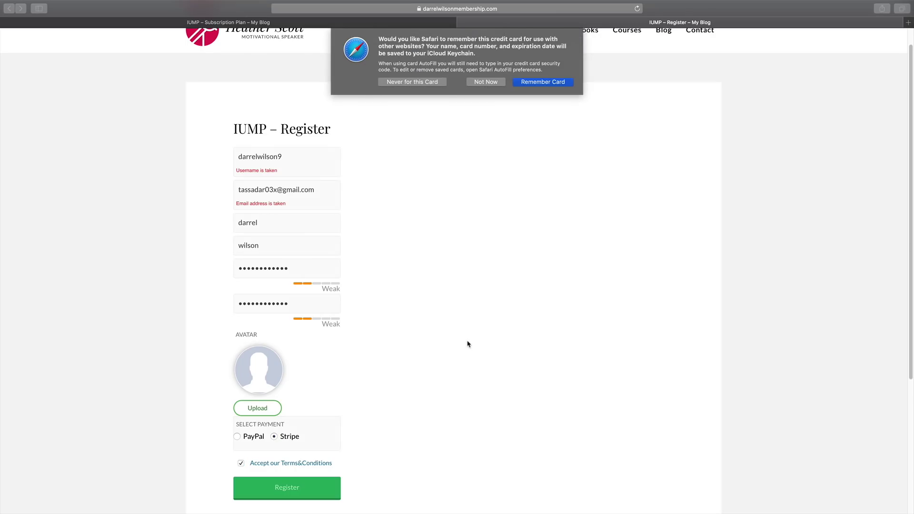
# Decline saving the card in Safari and select the taken username for replacement.
pyautogui.click(476, 82)
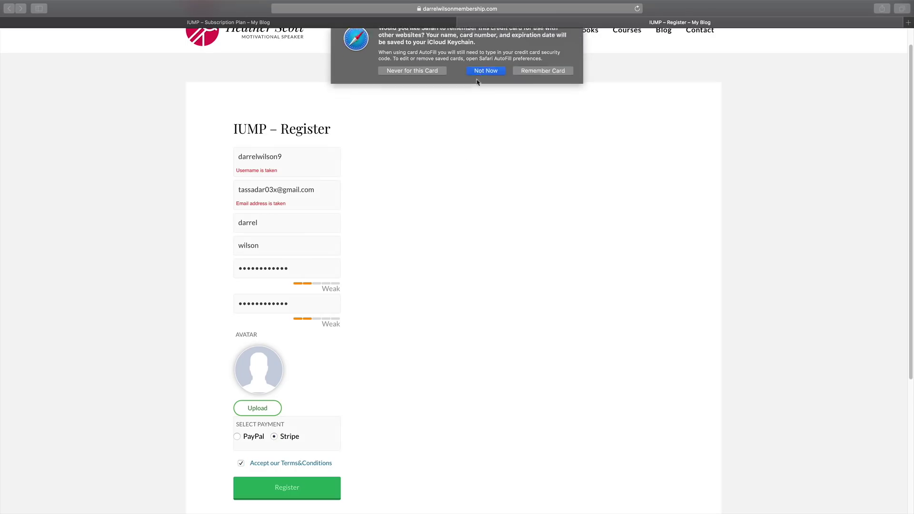
pyautogui.click(287, 174)
pyautogui.press('super+a')
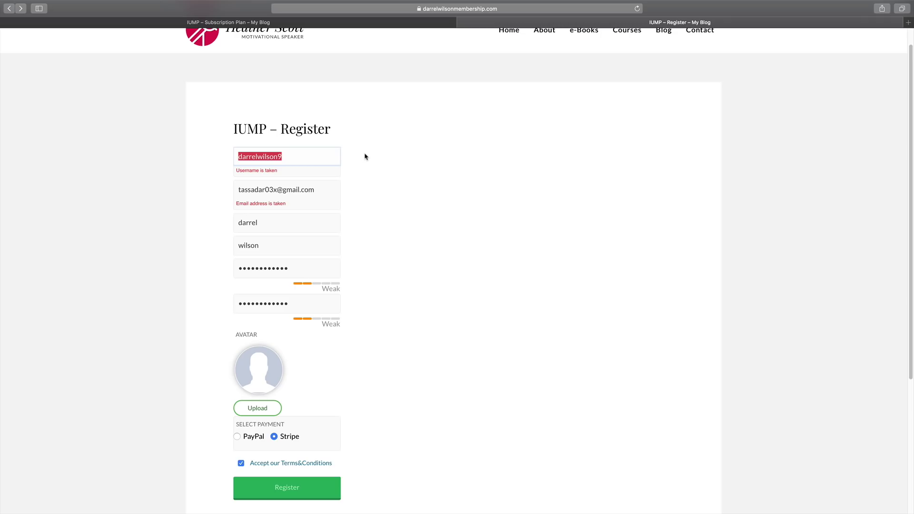
# Replace the taken username and e-mail address with new ones.
pyautogui.write('darrelwilson123')
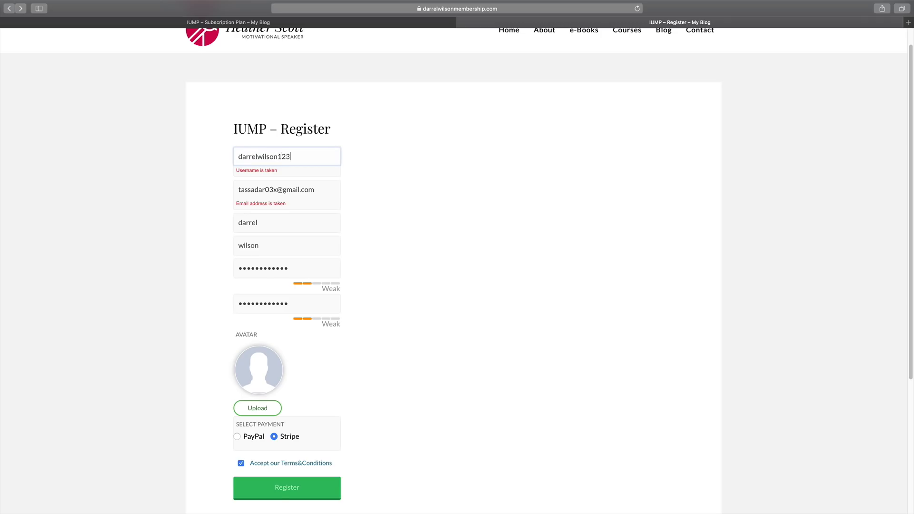
pyautogui.press('Tab')
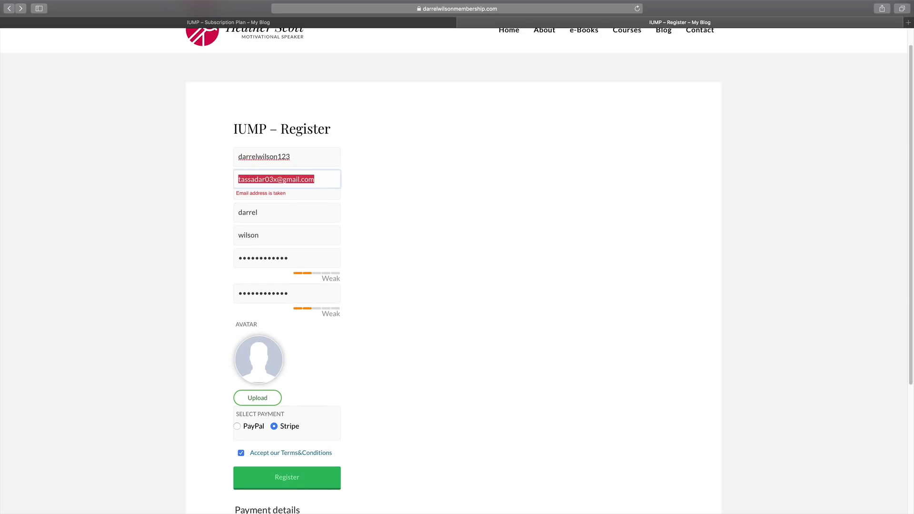
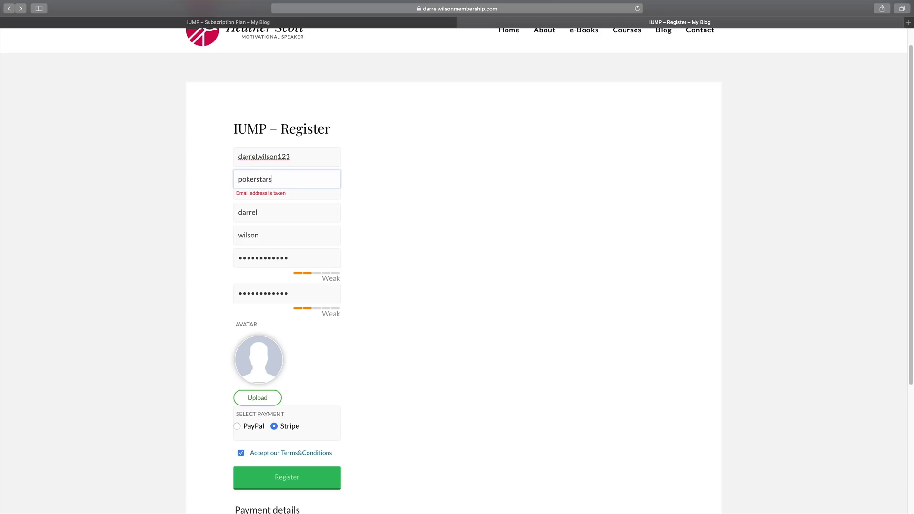
pyautogui.press('Tab')
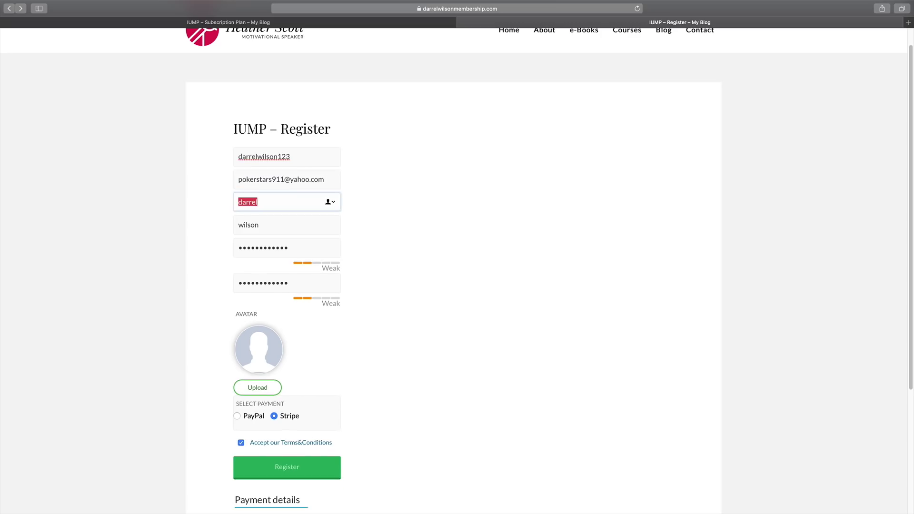
pyautogui.press('Tab')
pyautogui.press('Tab')
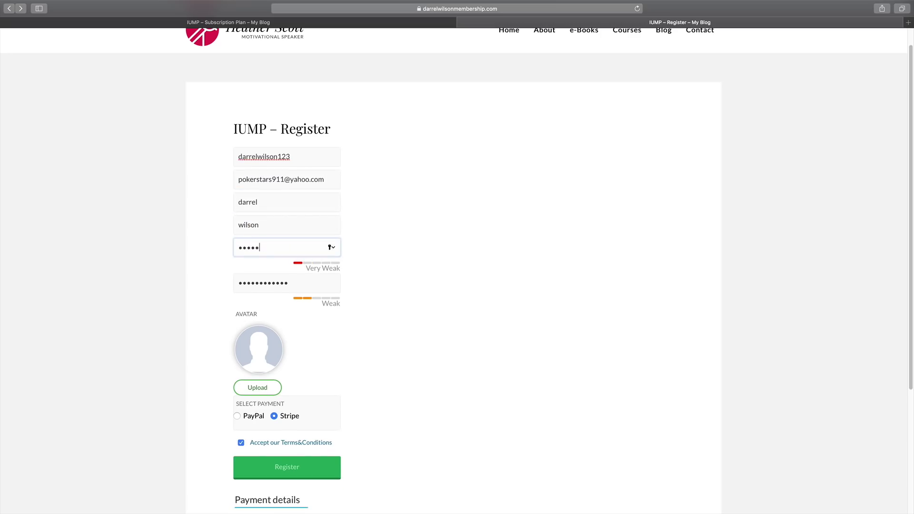
# Enter a matching password and confirmation, register, and save the password in Safari.
pyautogui.press('Tab')
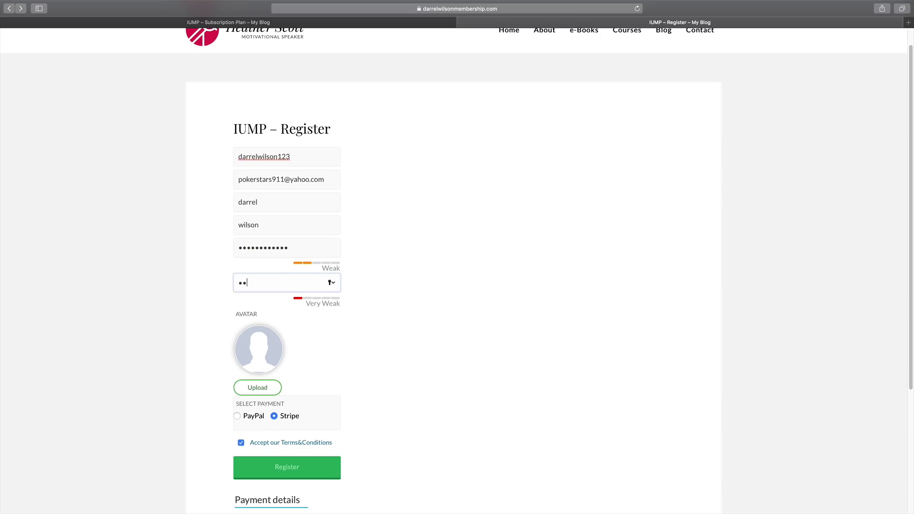
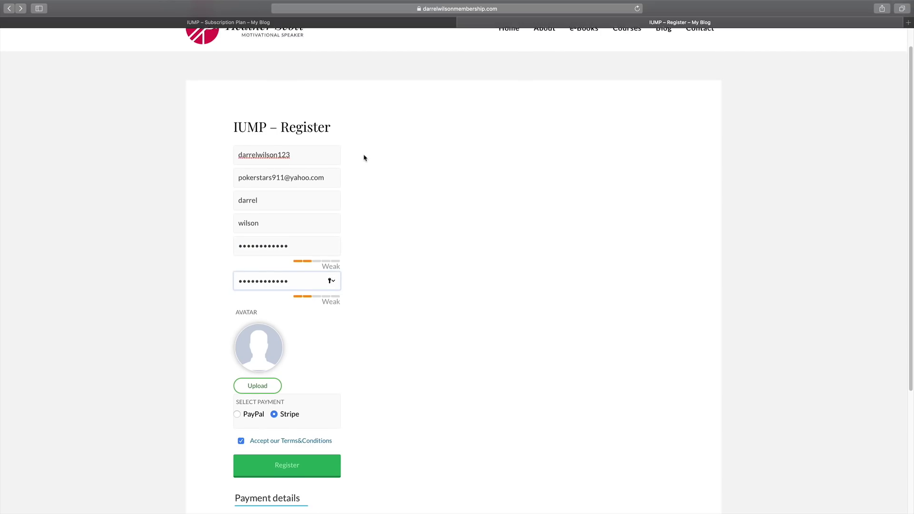
pyautogui.scroll(-1, 364, 157)
pyautogui.click(299, 449)
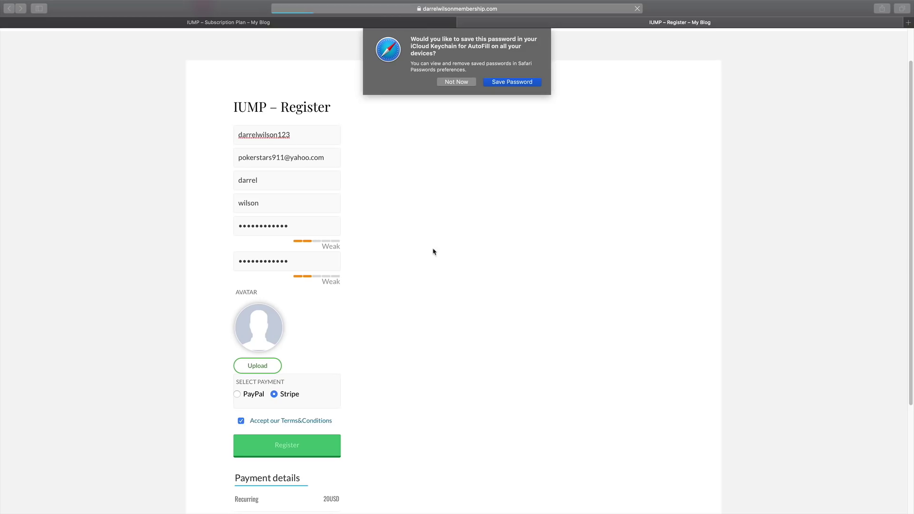
pyautogui.click(514, 85)
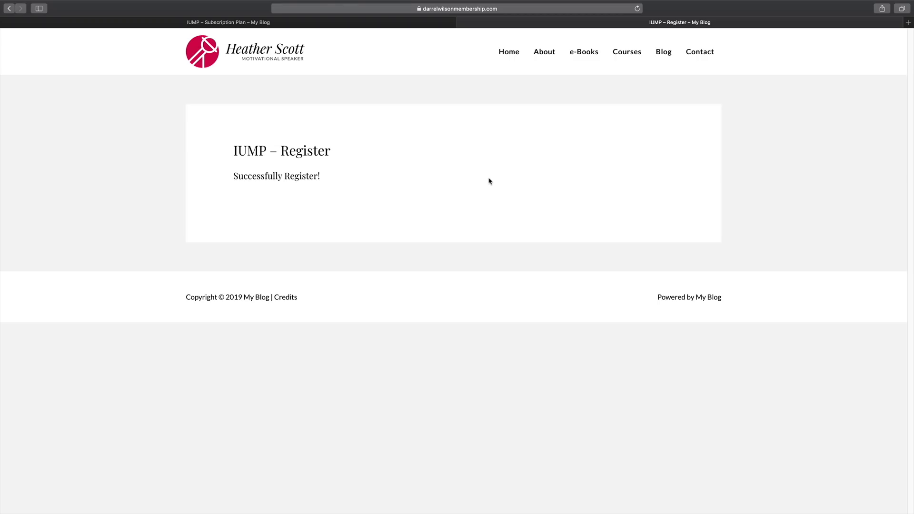
pyautogui.press('super+Tab')
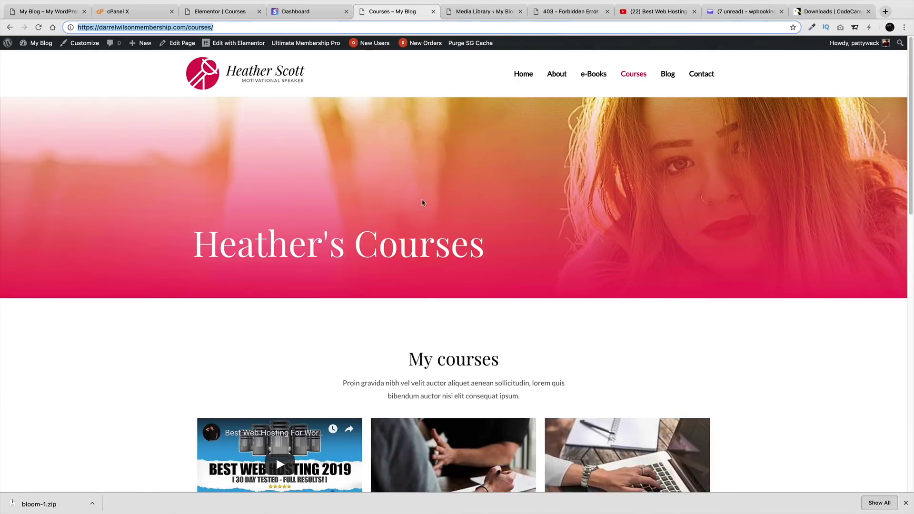
# Turn on View test data in Stripe to confirm the $20.00 payment from one new customer.
pyautogui.click(303, 10)
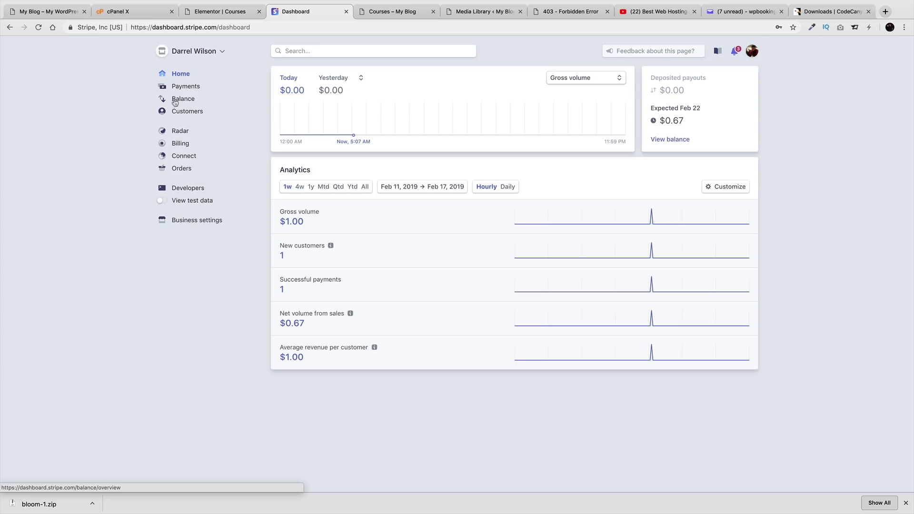
pyautogui.click(176, 200)
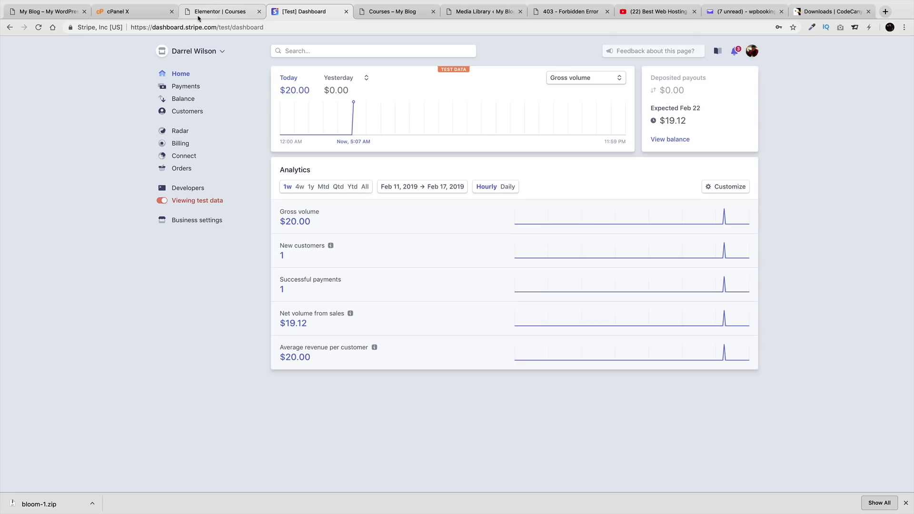
pyautogui.click(363, 11)
pyautogui.hotkey('ctrl', 'shift', 'Tab')
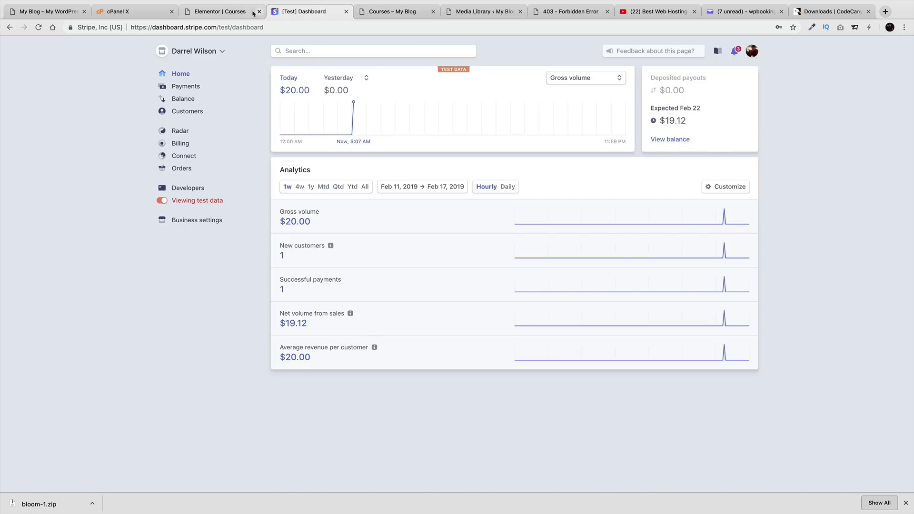
pyautogui.hotkey('ctrl', 'shift', 'Tab')
pyautogui.click(485, 12)
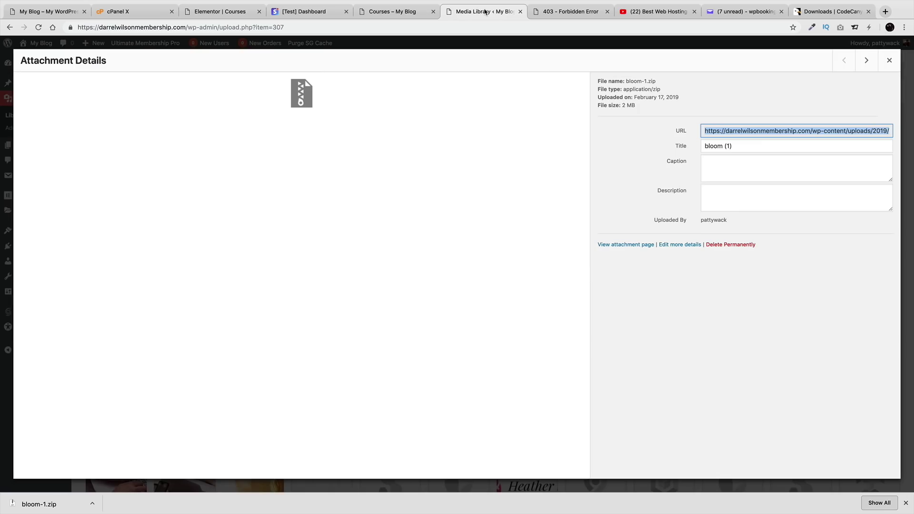
pyautogui.click(223, 12)
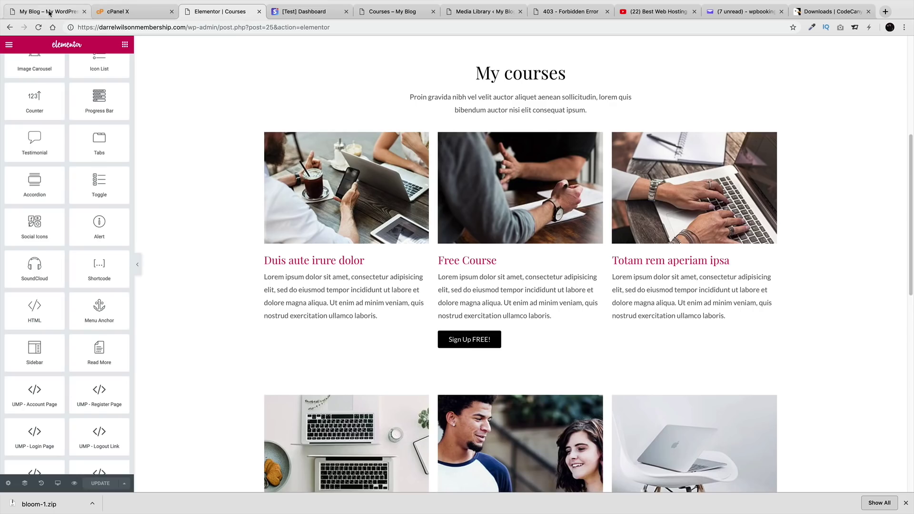
# Open the e-Books page in the editor.
pyautogui.click(50, 14)
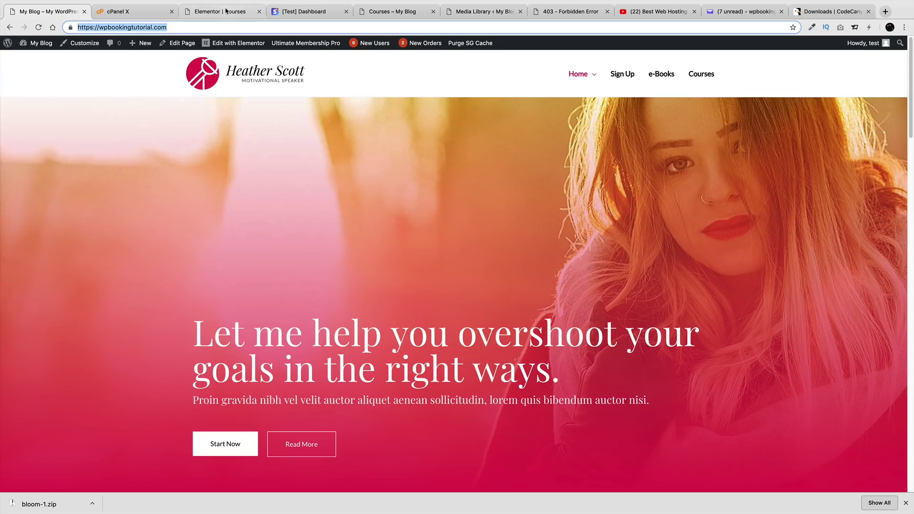
pyautogui.click(226, 12)
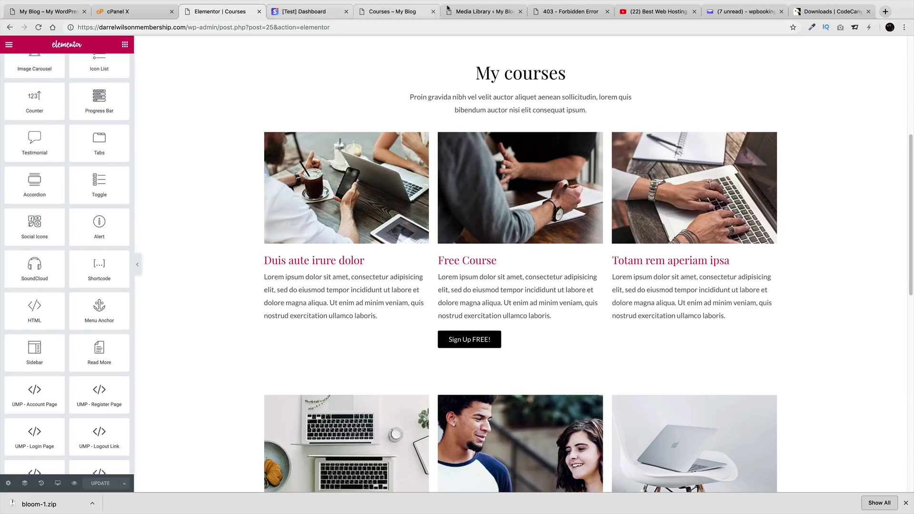
pyautogui.click(9, 44)
pyautogui.click(65, 258)
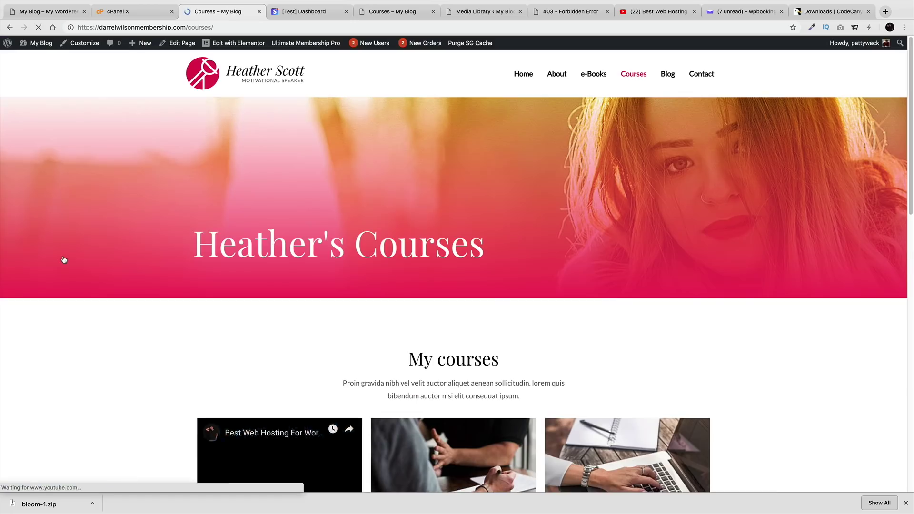
pyautogui.click(593, 74)
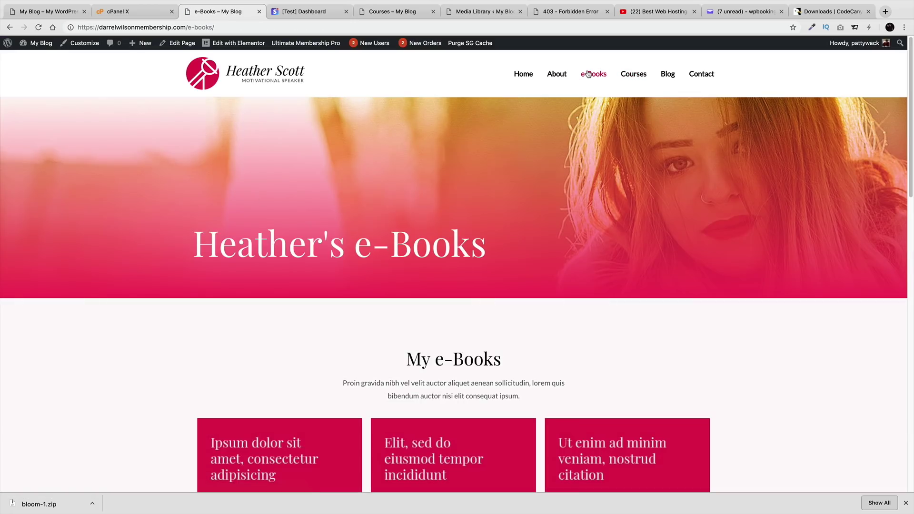
pyautogui.click(182, 44)
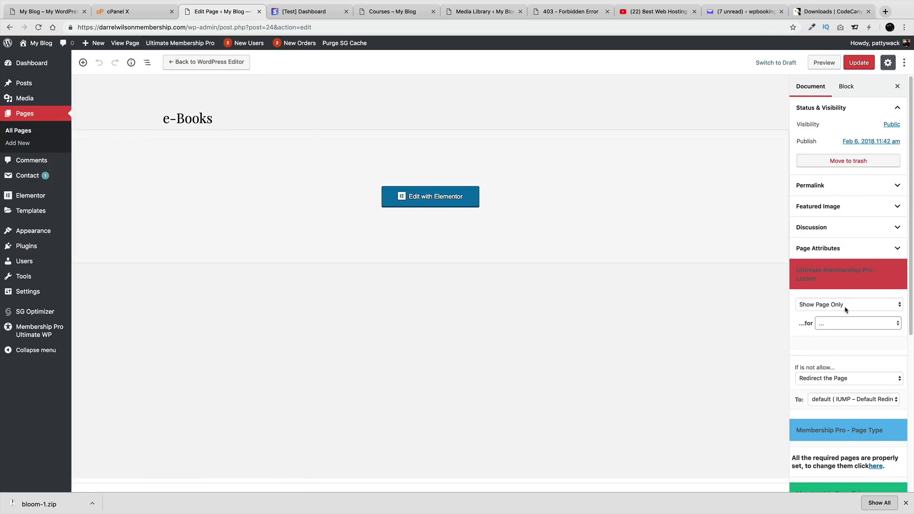
# Set the e-Books locker to allow onetime_demo and redirect everyone else to Register Now!
pyautogui.click(851, 324)
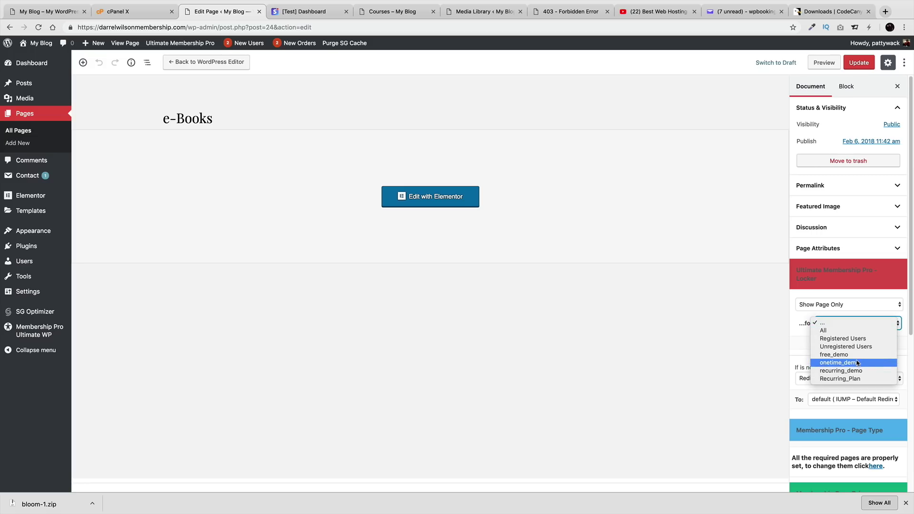
pyautogui.click(857, 363)
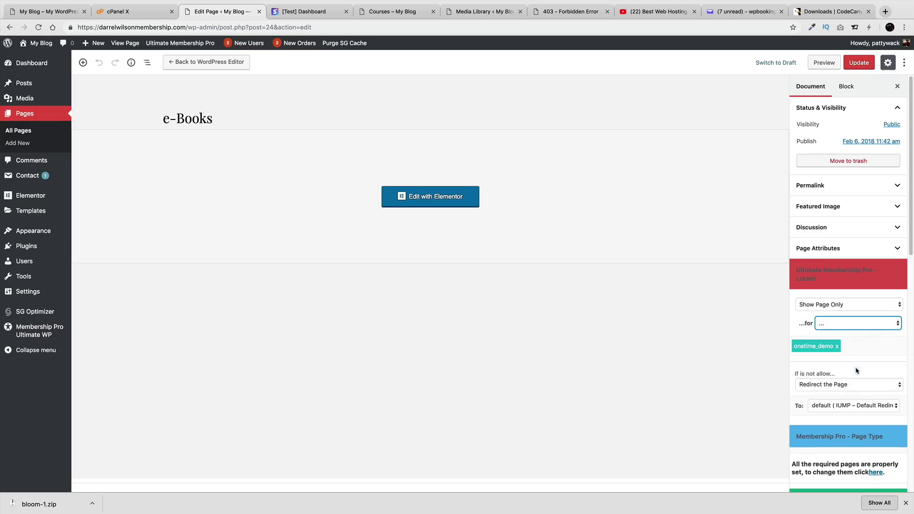
pyautogui.click(852, 407)
pyautogui.scroll(-2, 864, 428)
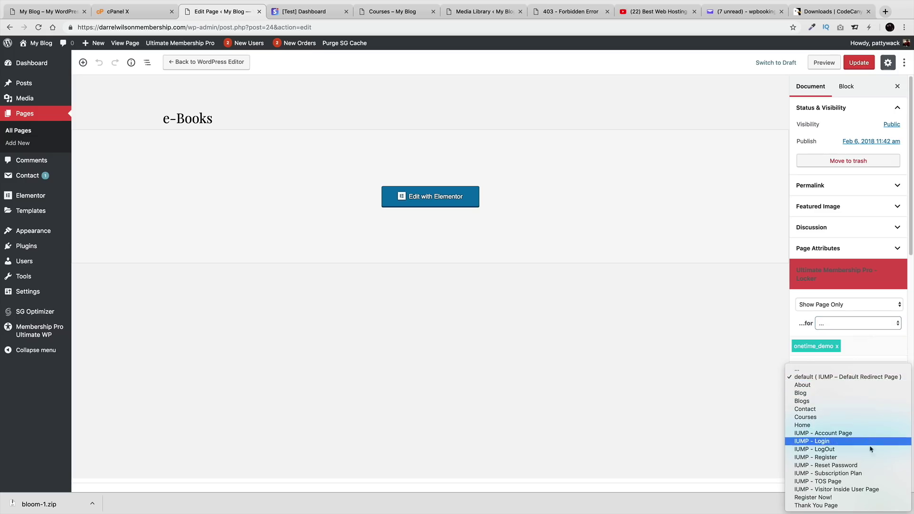
pyautogui.click(866, 497)
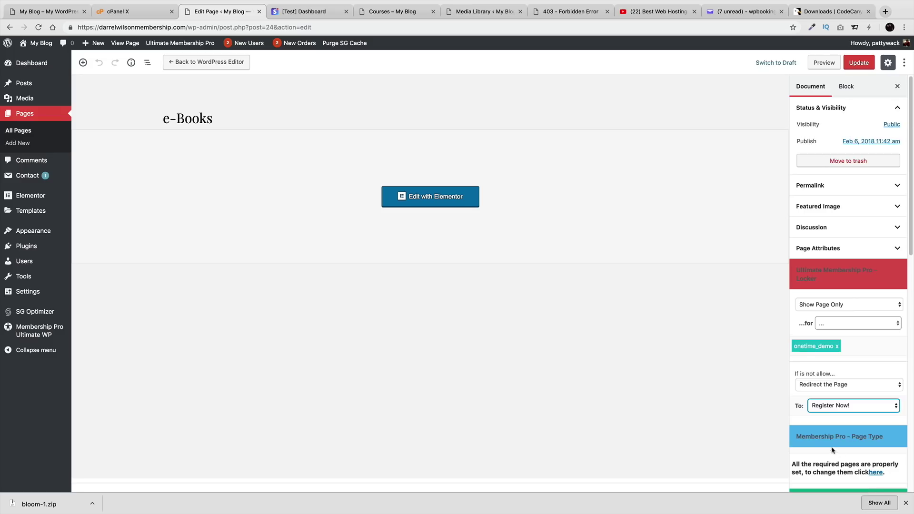
pyautogui.scroll(-3, 817, 436)
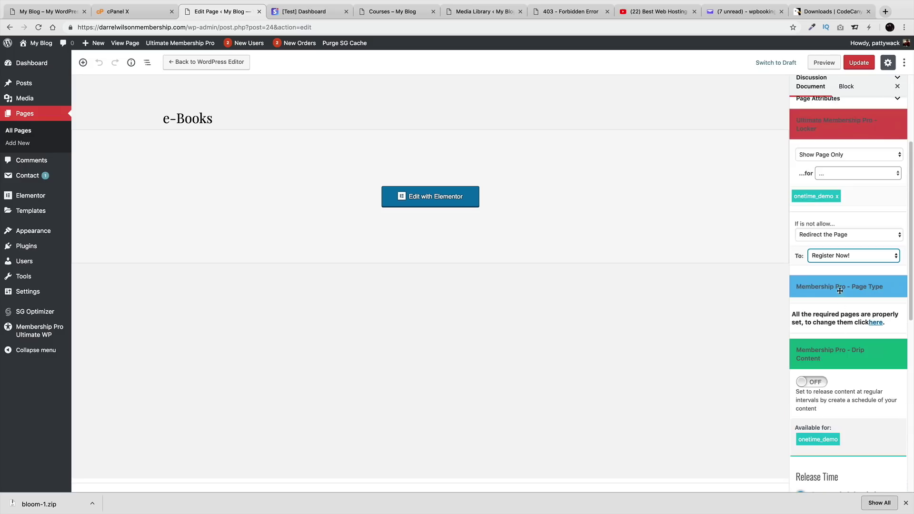
pyautogui.click(876, 323)
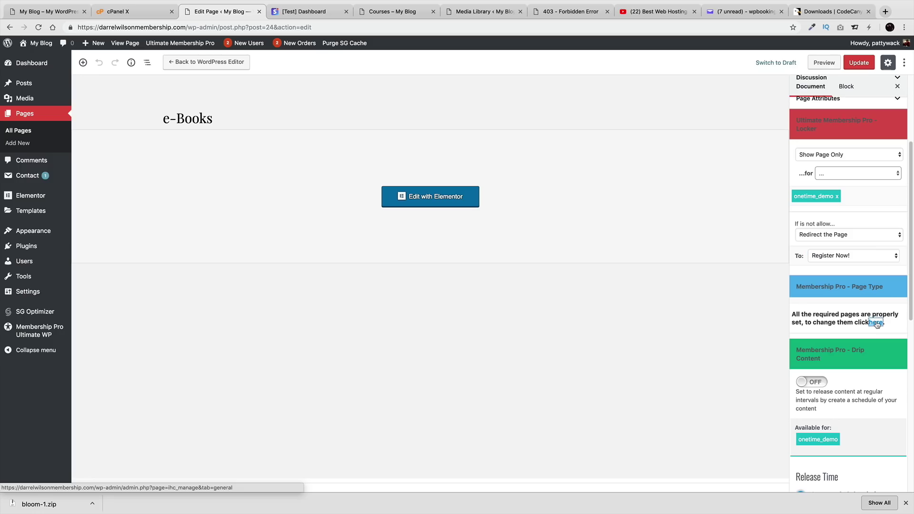
# Review the membership default pages, then reopen the e-Books page editor from All Pages.
pyautogui.scroll(-2, 251, 254)
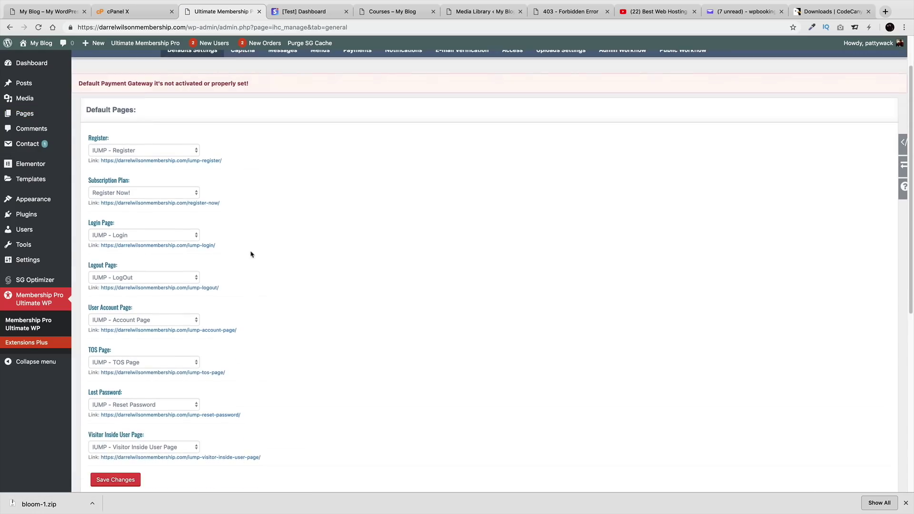
pyautogui.scroll(-2, 208, 237)
pyautogui.scroll(-5, 210, 239)
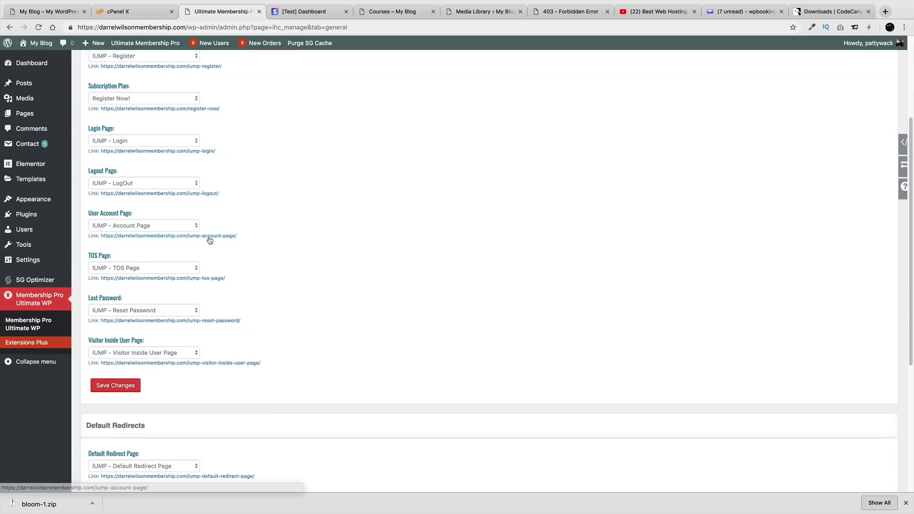
pyautogui.scroll(4, 208, 253)
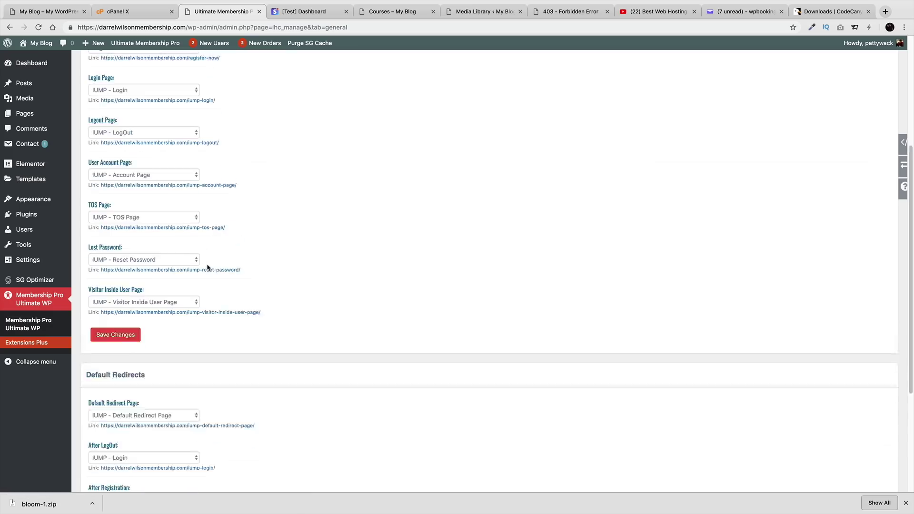
pyautogui.moveTo(28, 114)
pyautogui.click(84, 119)
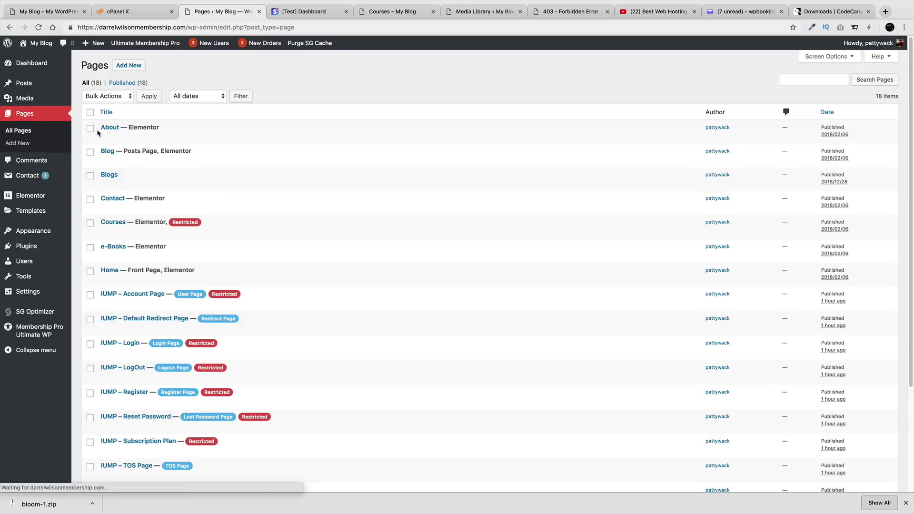
pyautogui.scroll(-5, 240, 314)
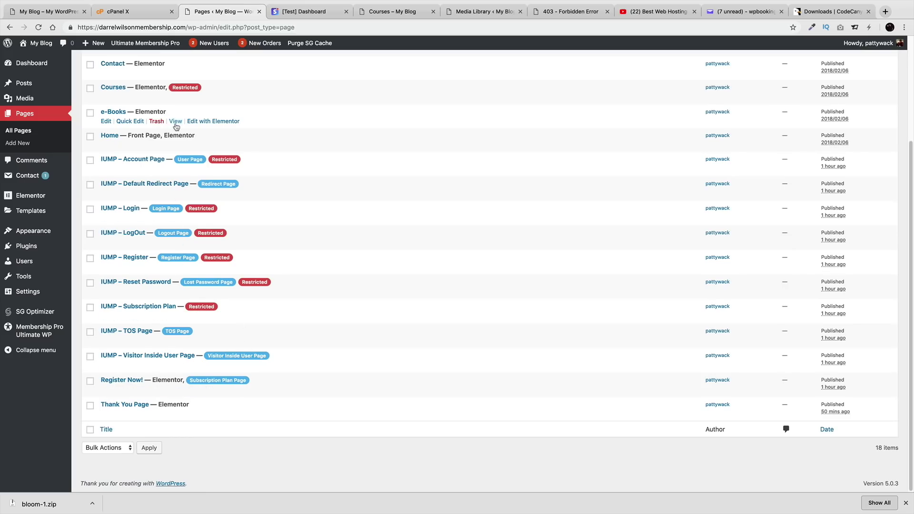
pyautogui.click(175, 122)
pyautogui.click(180, 47)
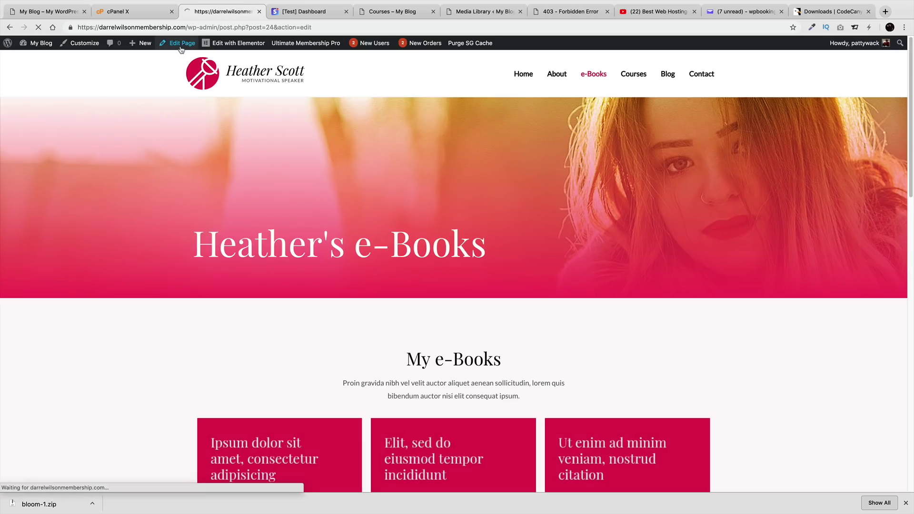
# Check the e-Books locker settings, then go to the site's front-end home page.
pyautogui.scroll(-2, 793, 430)
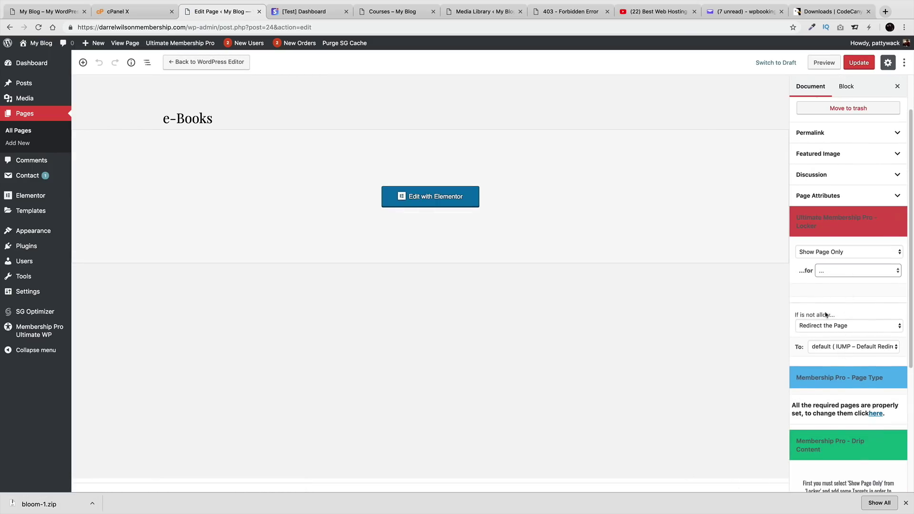
pyautogui.scroll(-5, 866, 296)
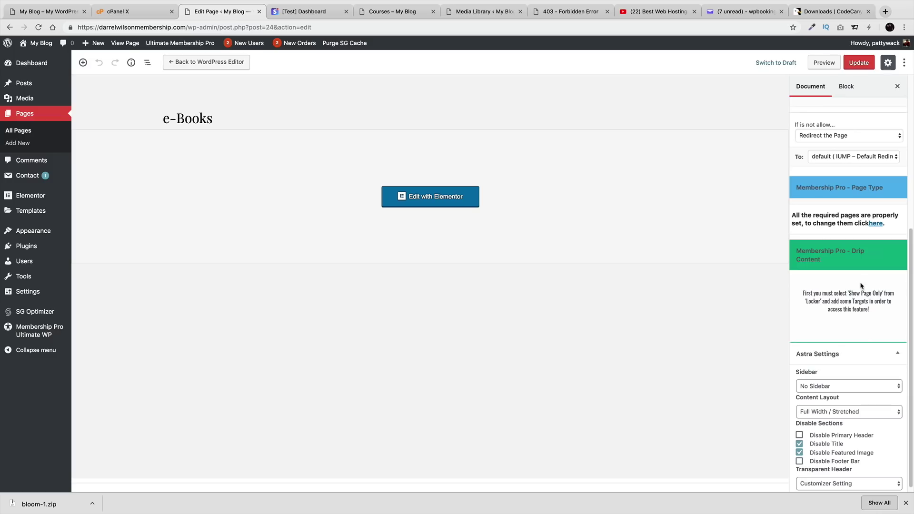
pyautogui.scroll(5, 854, 382)
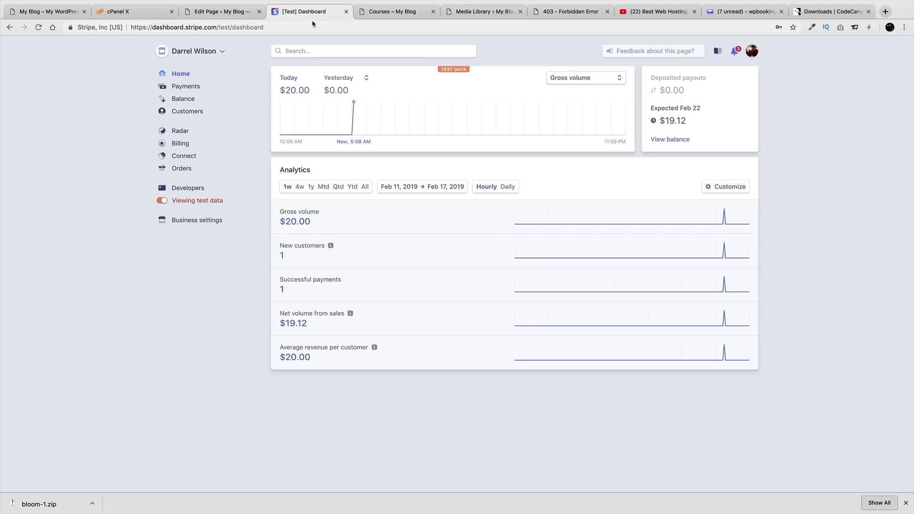
pyautogui.click(315, 13)
pyautogui.click(230, 16)
pyautogui.click(42, 46)
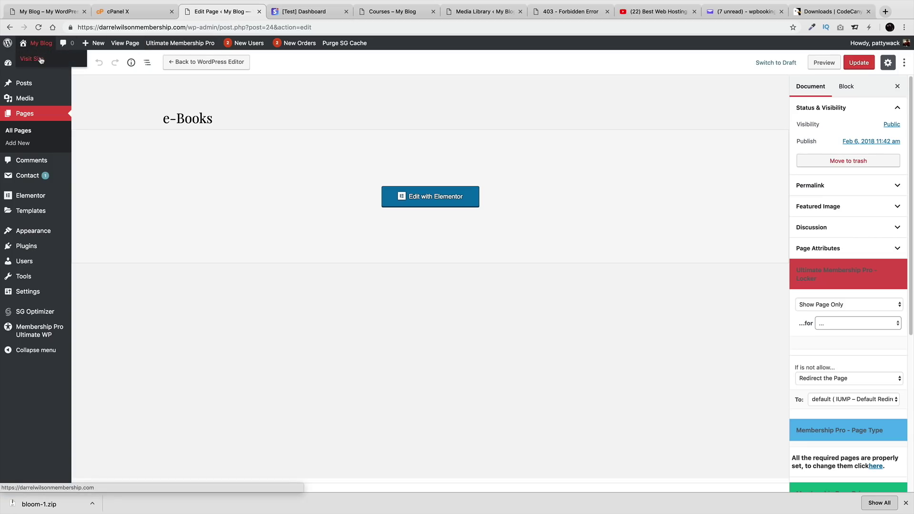